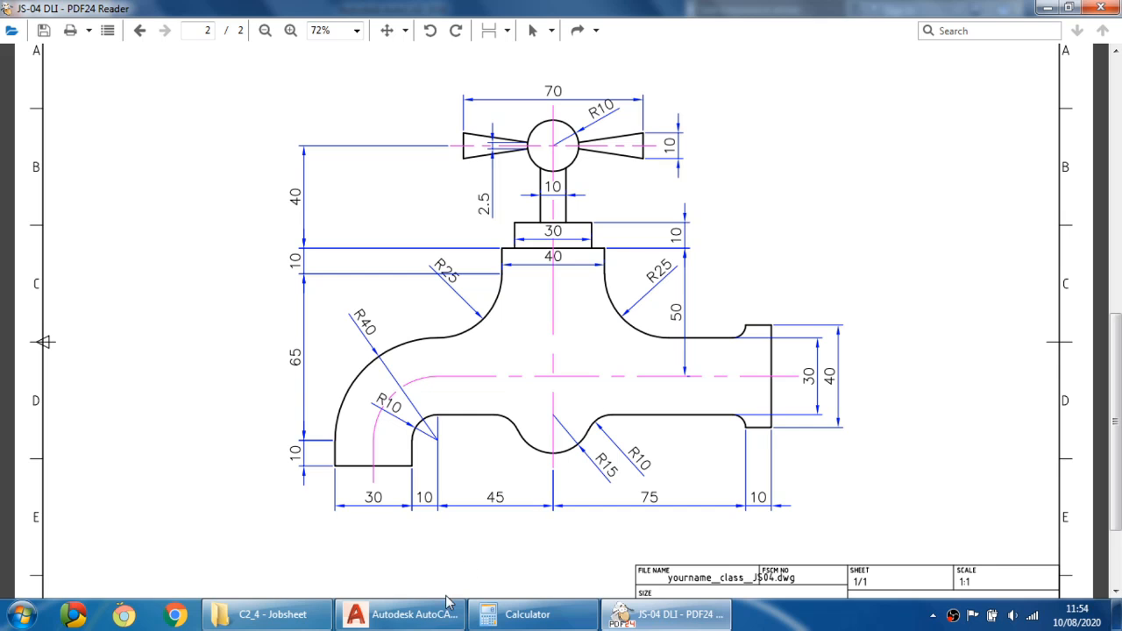
- Switch to AutoCAD and start a new drawing using the acad.dwt dialog's Open with no Template - Metric option
left_click(428, 618)
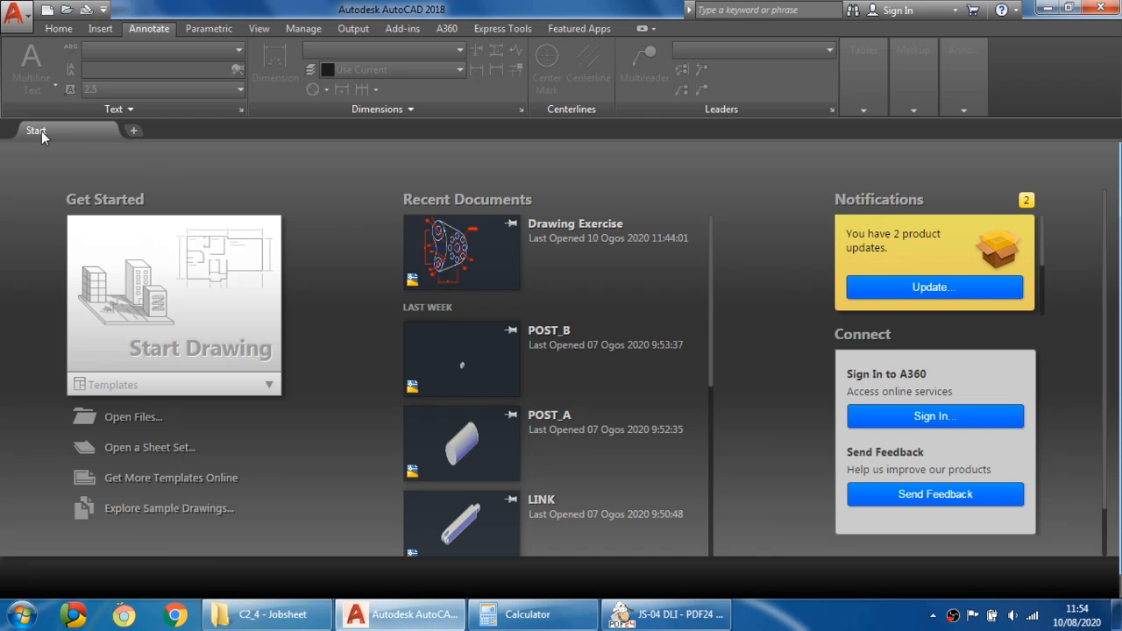
left_click(15, 14)
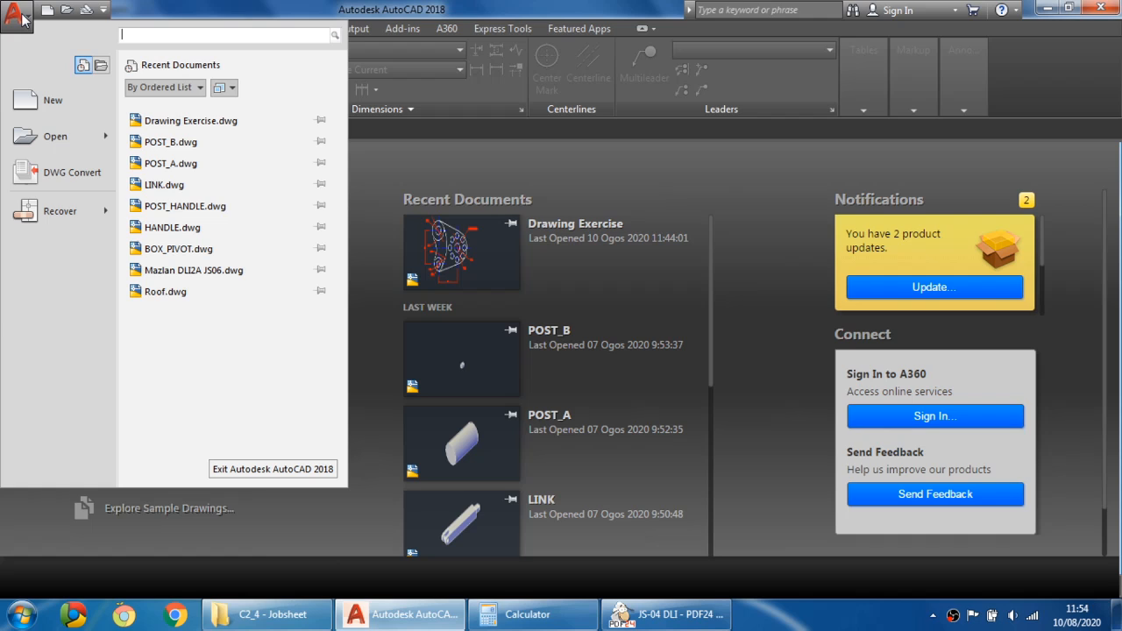
left_click(52, 103)
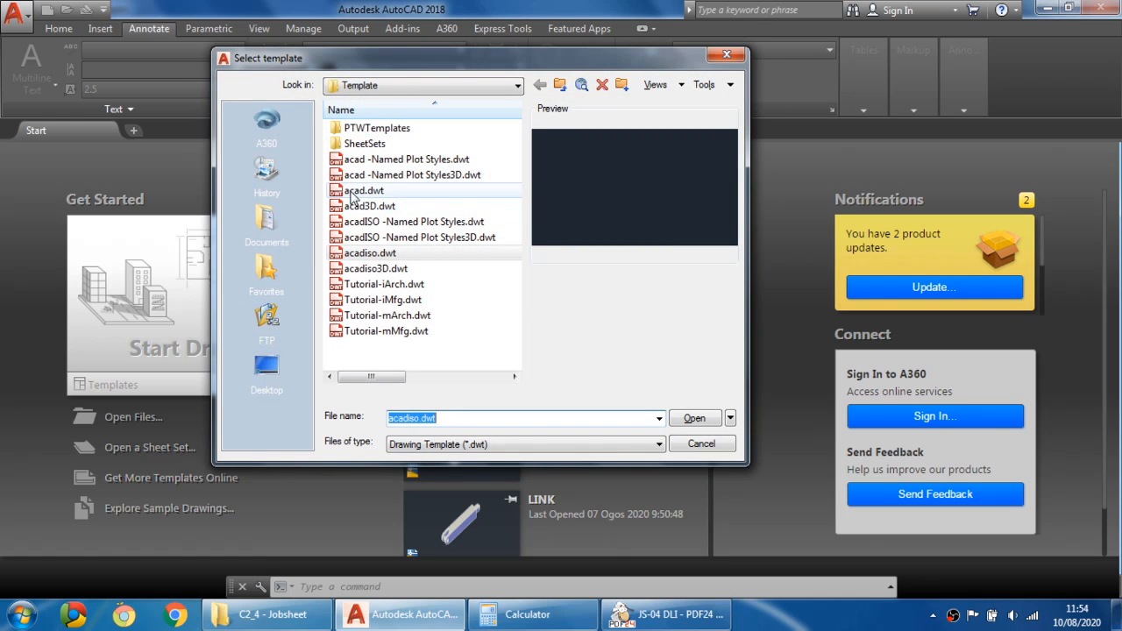
left_click(417, 193)
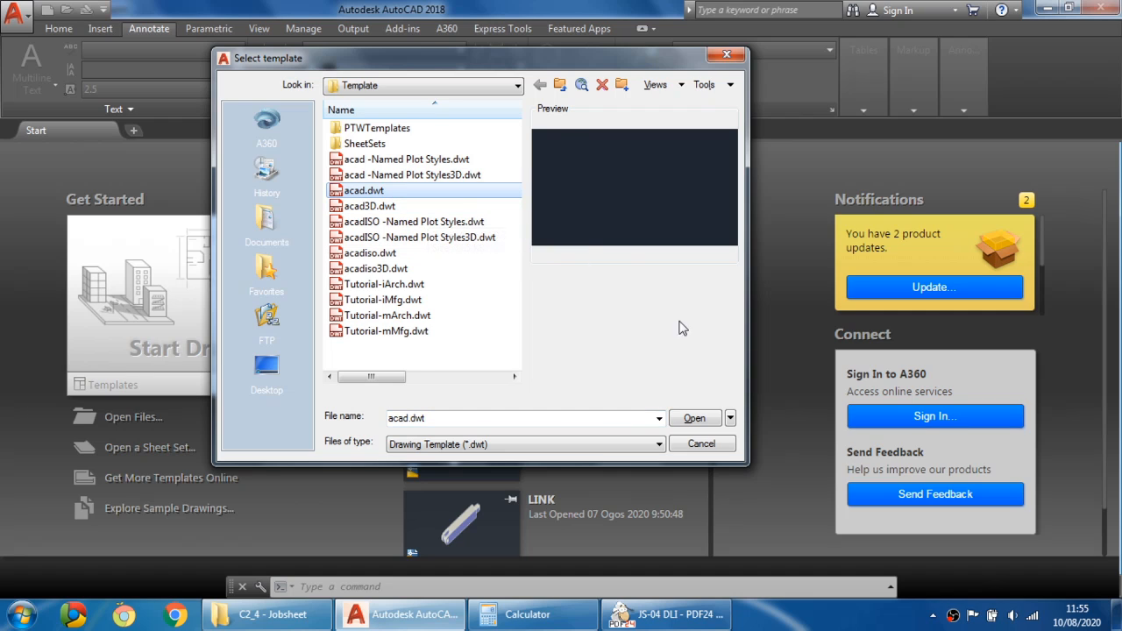
left_click(731, 419)
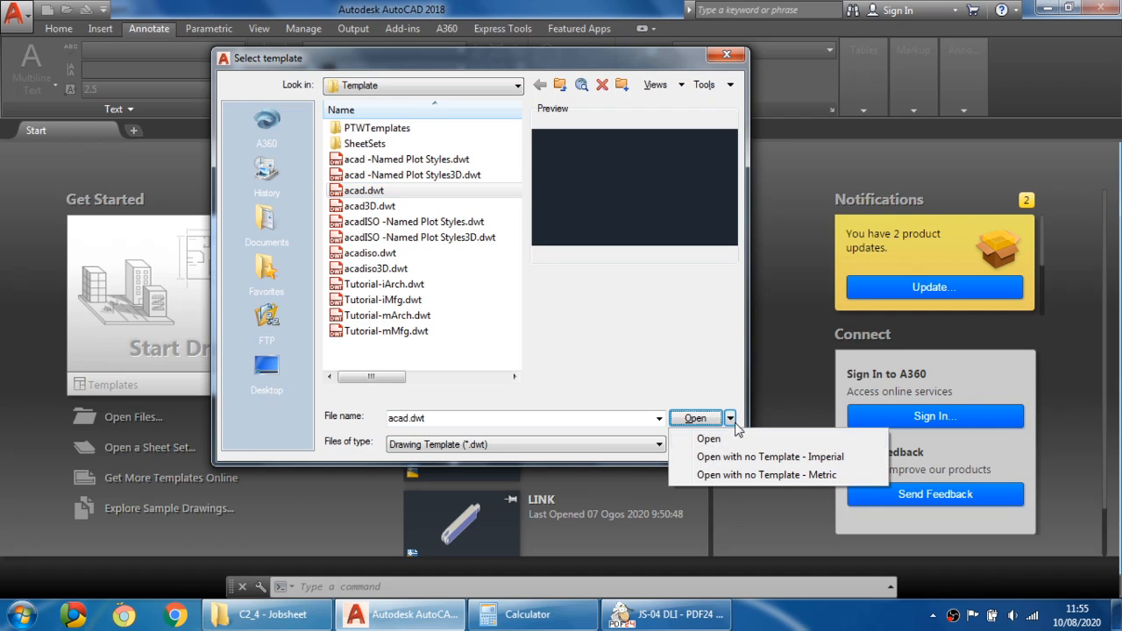
left_click(779, 475)
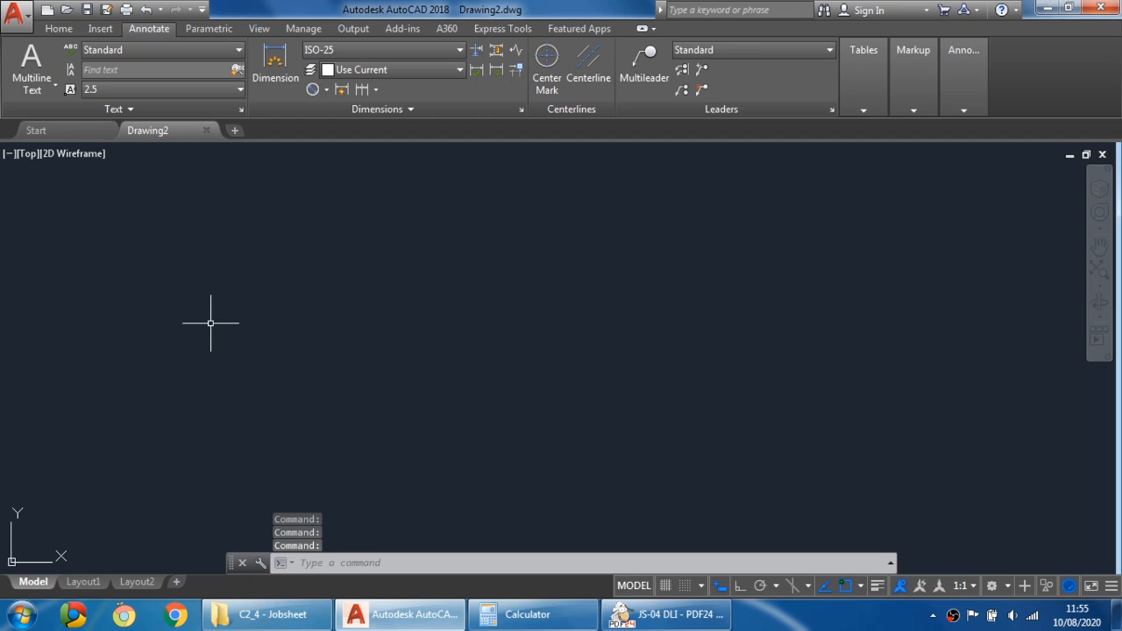
- Show the Home ribbon and check the active workspace is Drafting & Annotation
left_click(55, 29)
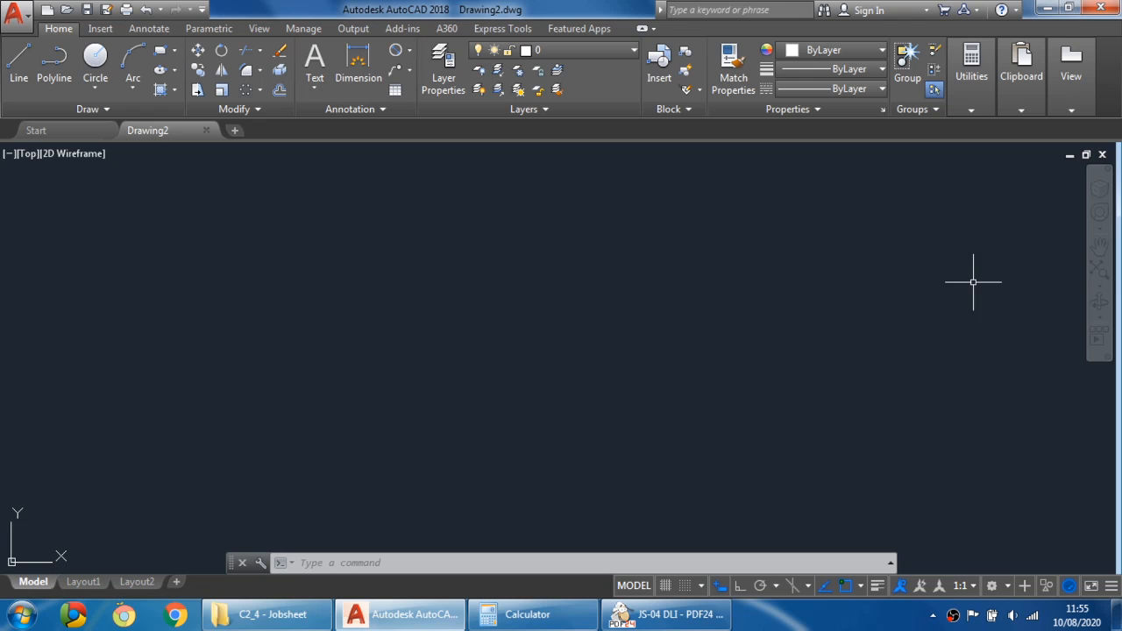
left_click(998, 586)
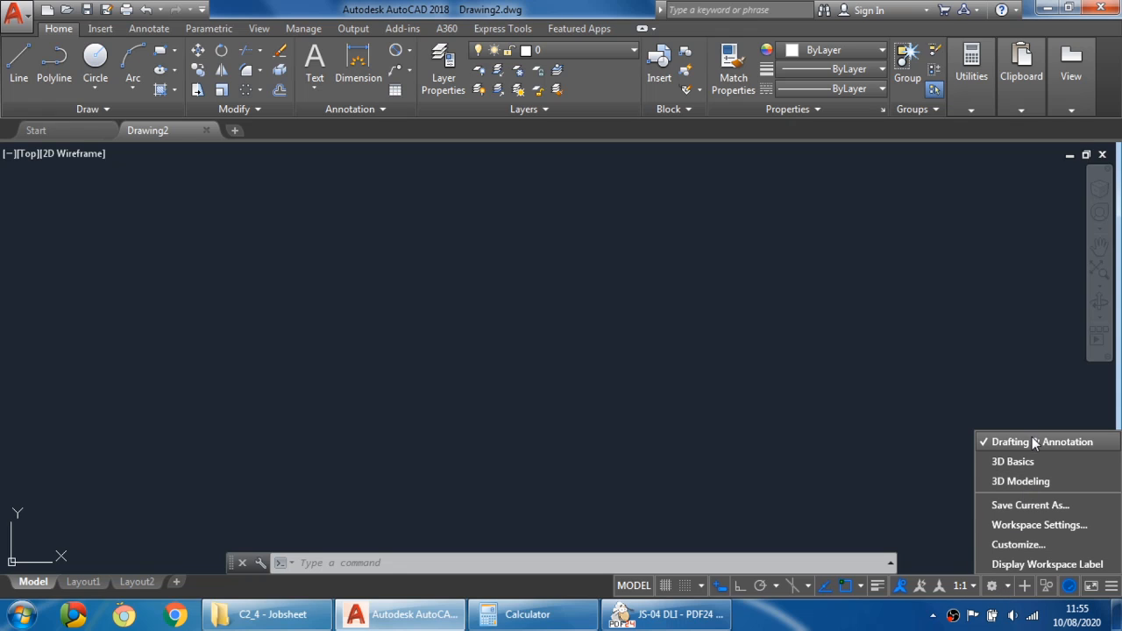
left_click(245, 256)
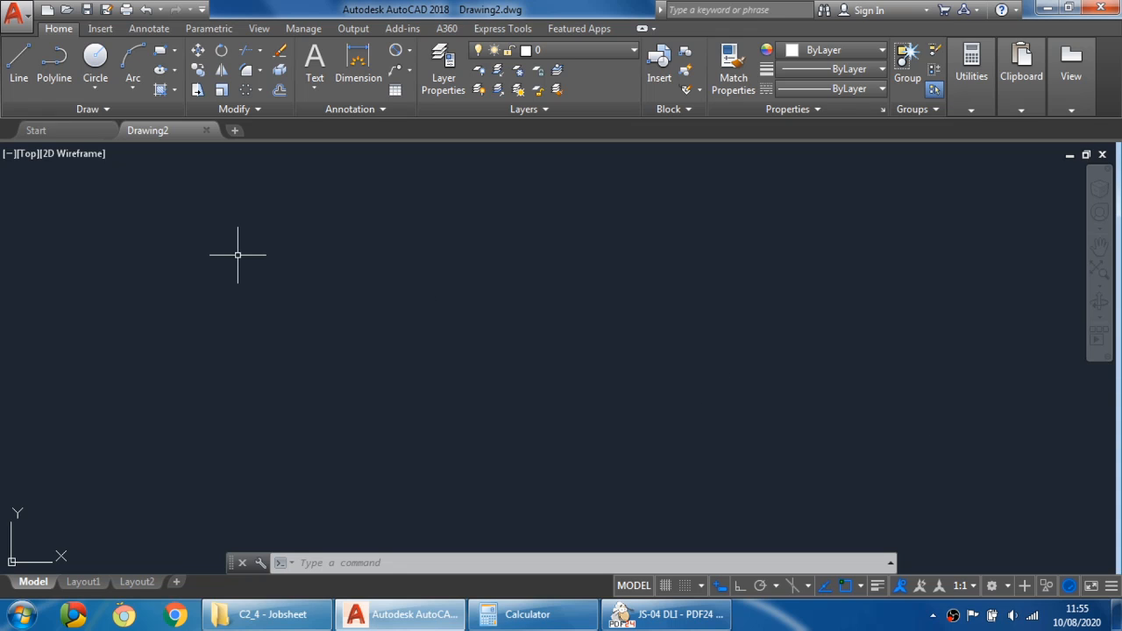
middle_click_drag(260, 359, 373, 301)
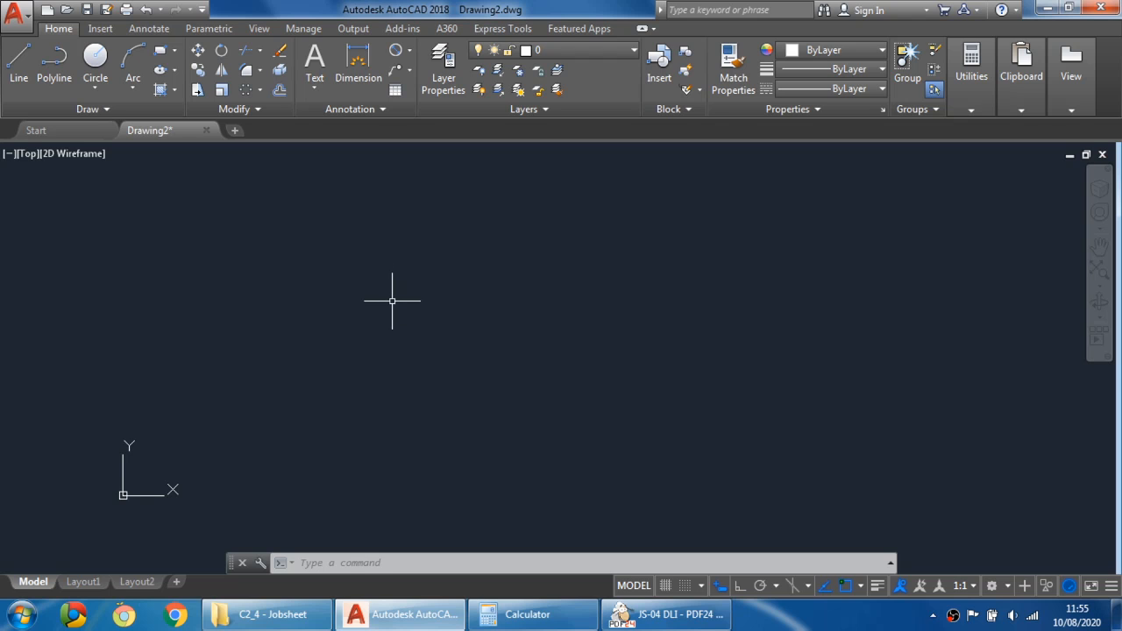
- Review the assignment's layer requirements in the PDF instructions page
left_click(666, 614)
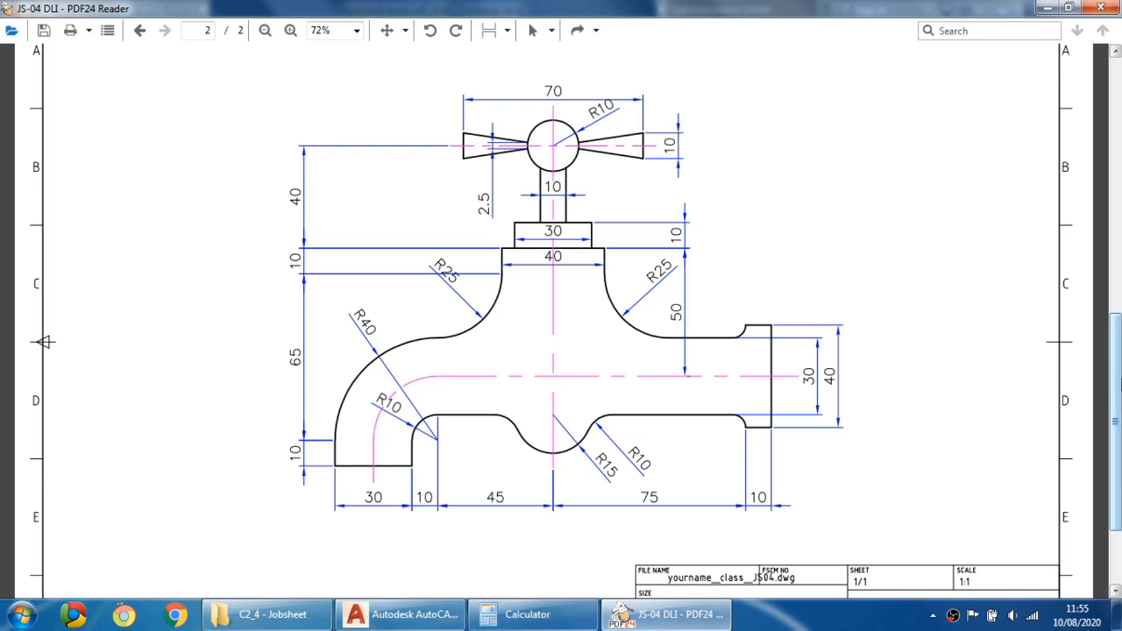
scroll(1024, 186, "up", 10)
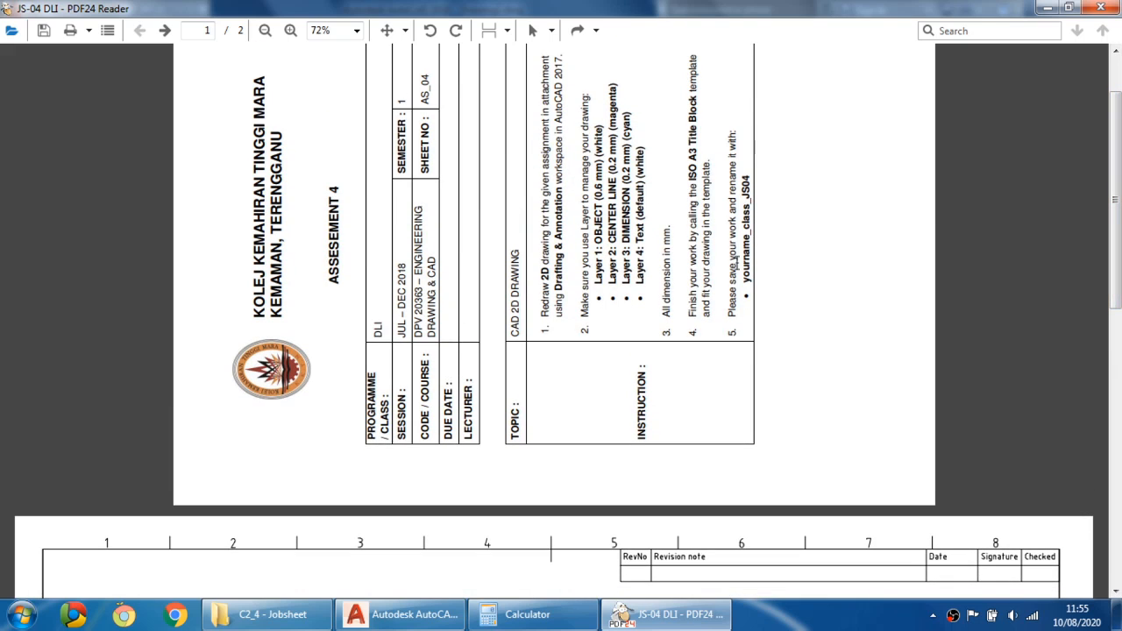
left_click(406, 614)
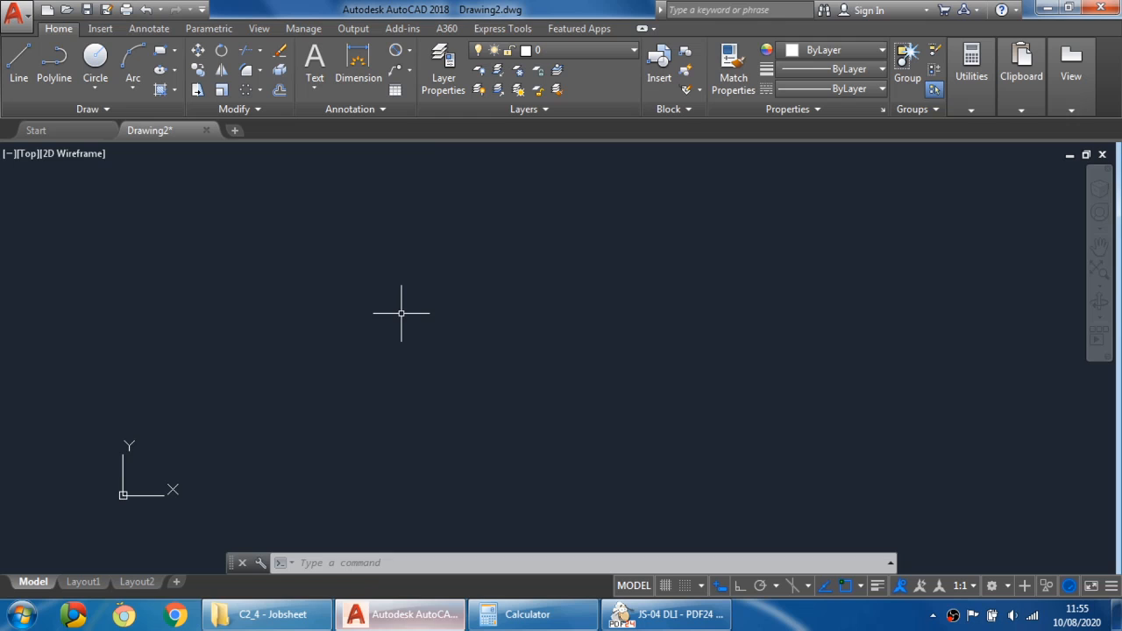
- Open the Layer Properties Manager and create four new layers
left_click(440, 58)
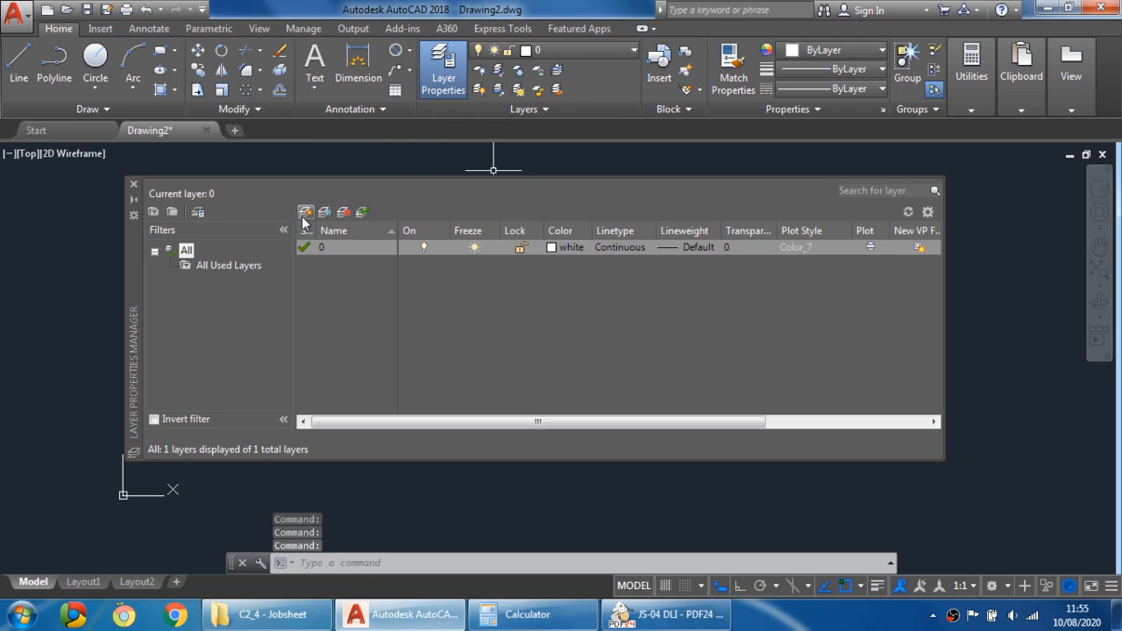
left_click(306, 213)
left_click(305, 213)
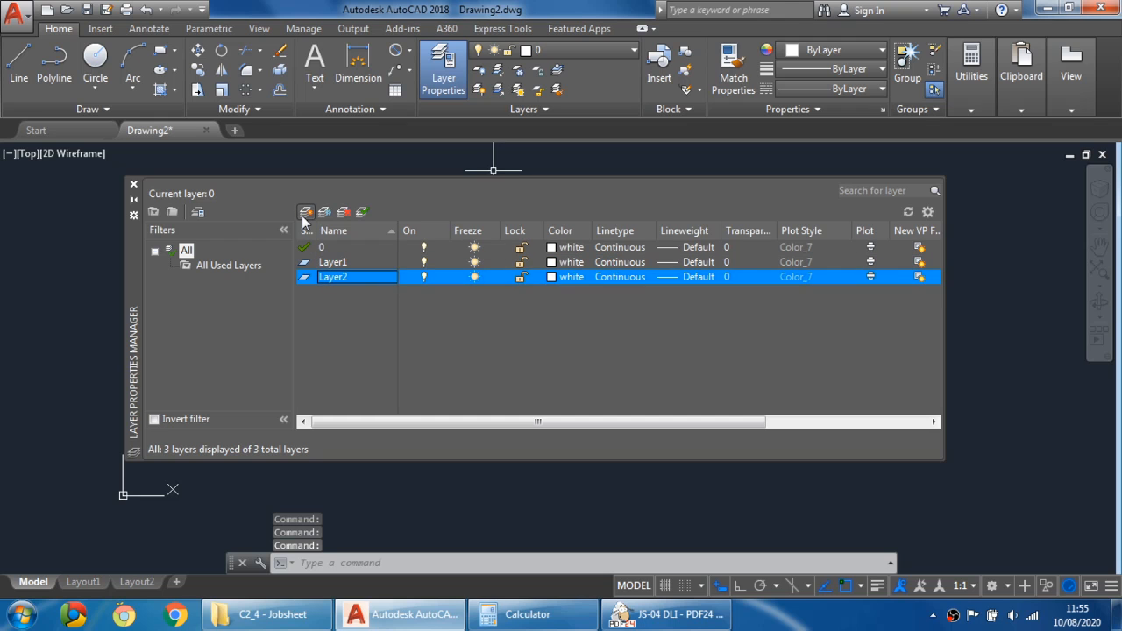
left_click(305, 213)
left_click(305, 213)
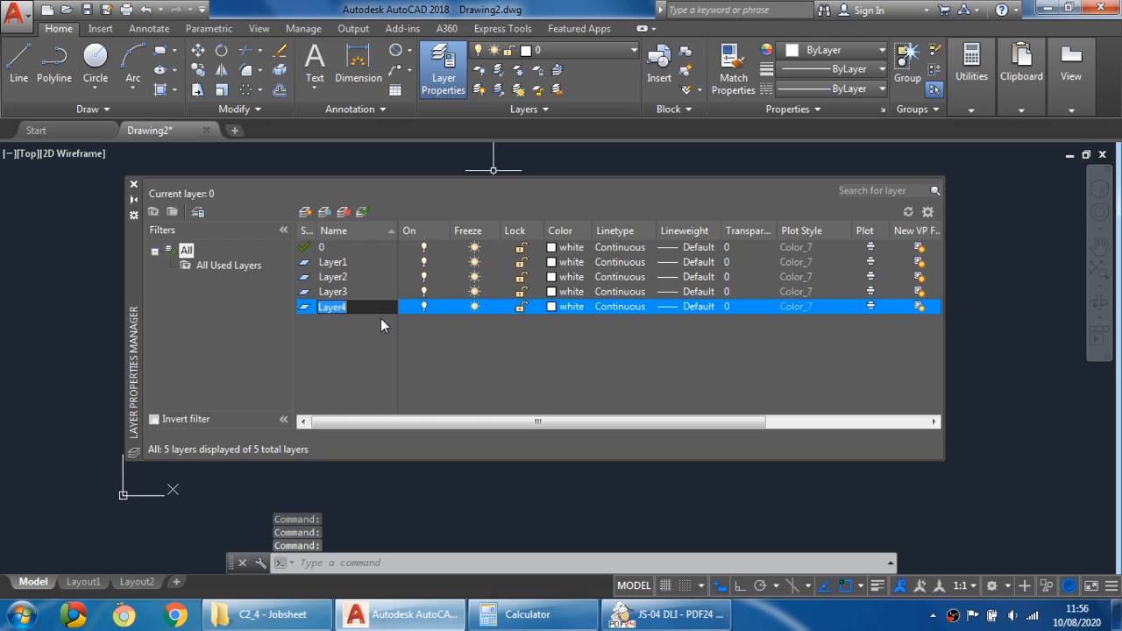
- Rename Layer1 to OBJECT
left_click(374, 265)
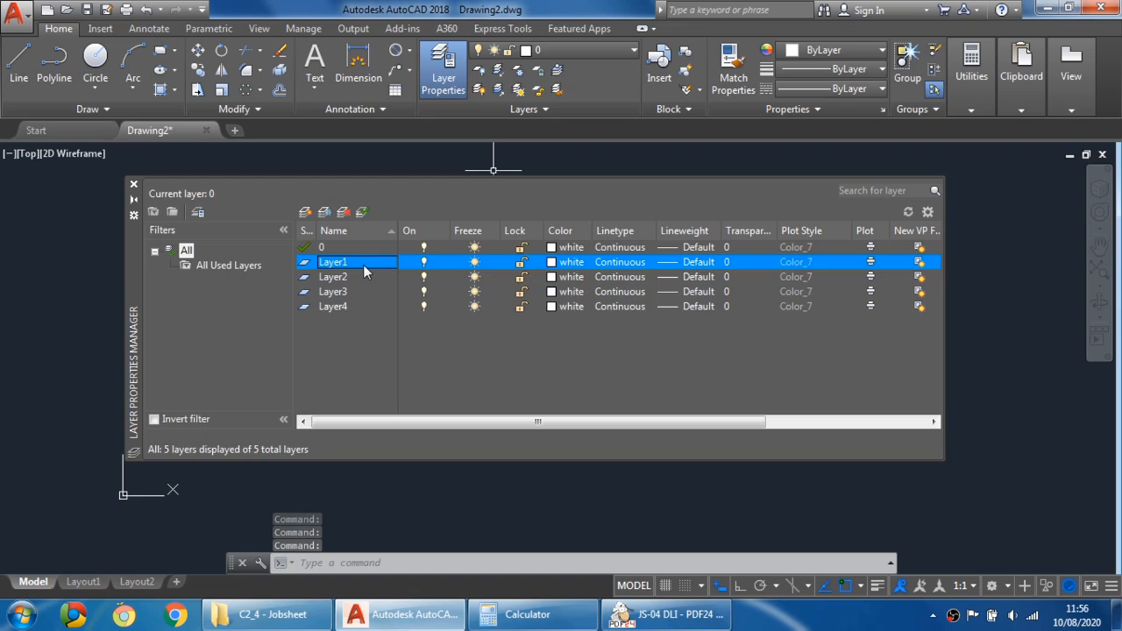
left_click(363, 265)
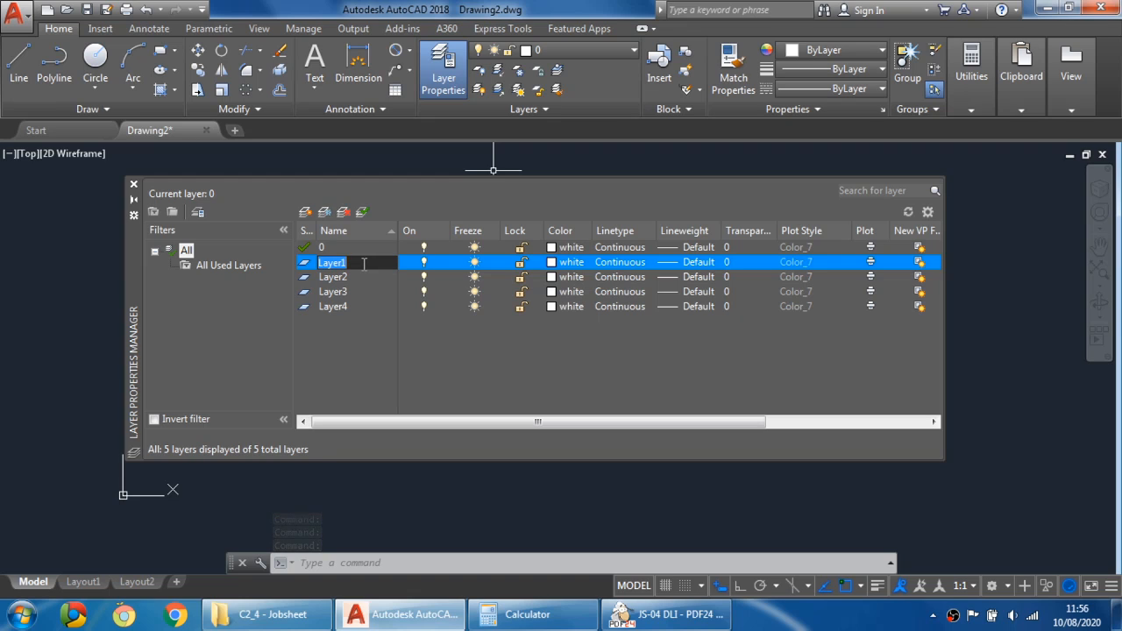
type("0")
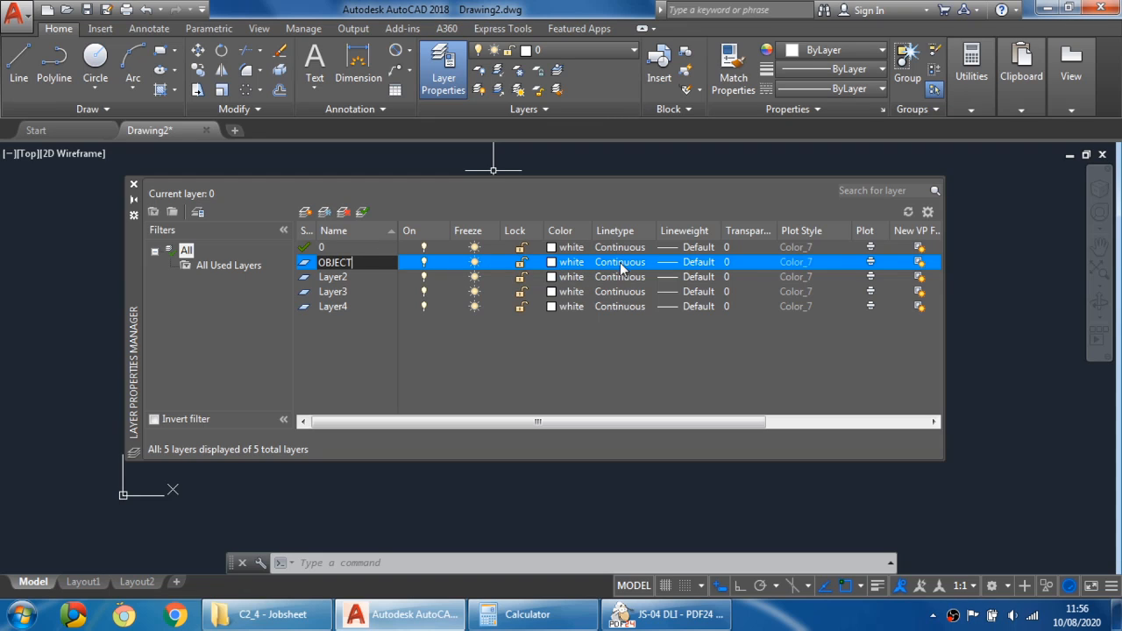
- Set the OBJECT layer's lineweight to 0.60 mm
left_click(692, 267)
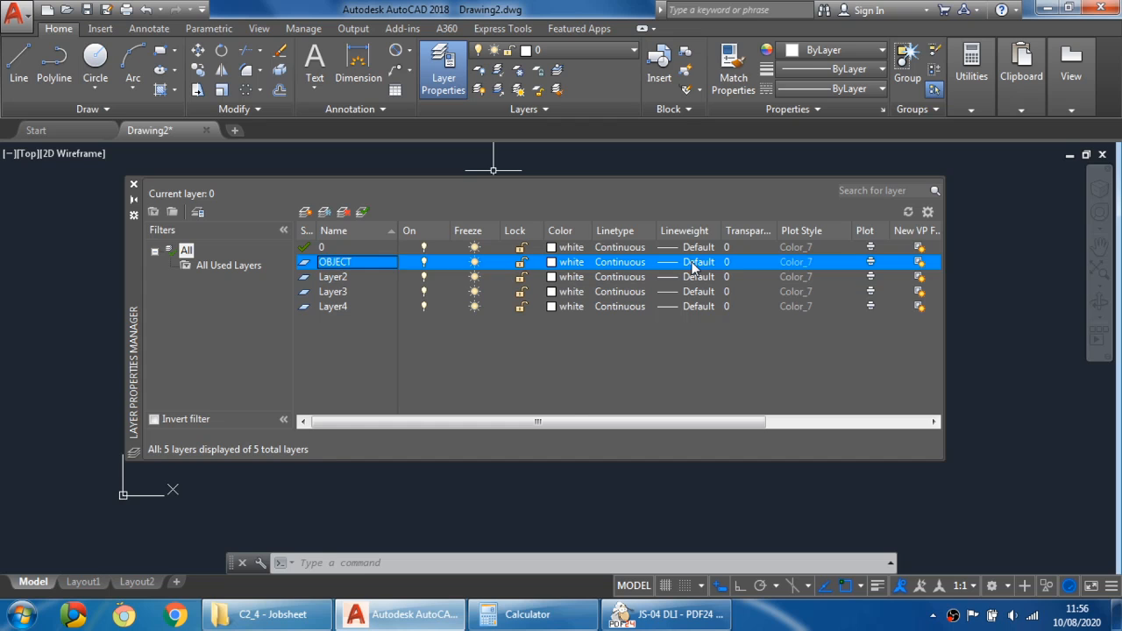
scroll(546, 252, "down", 2)
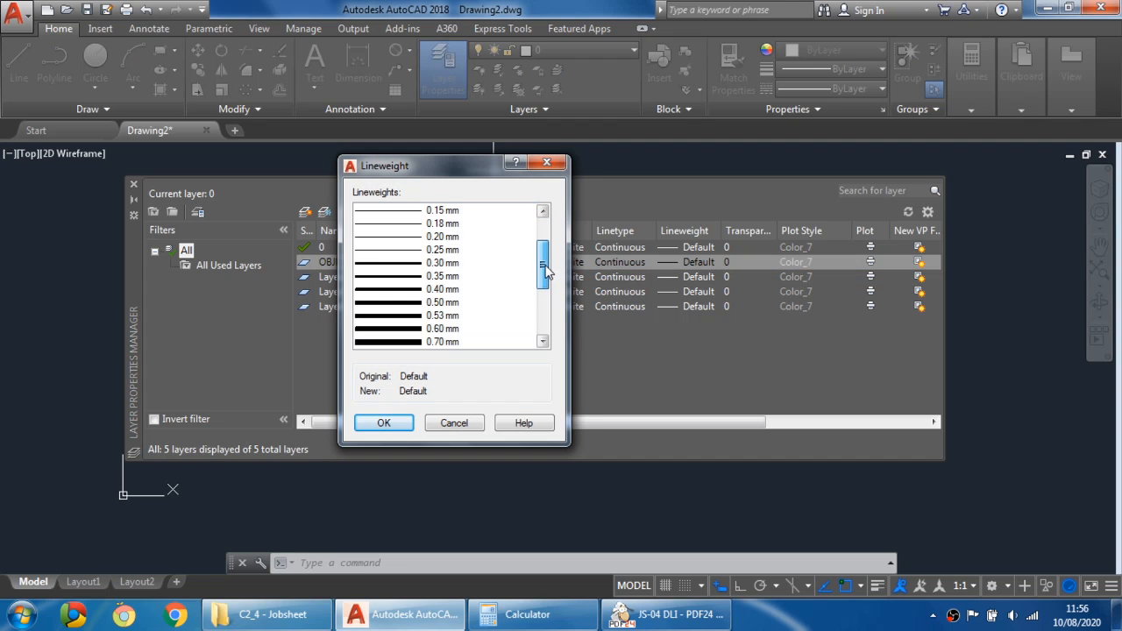
left_click(434, 328)
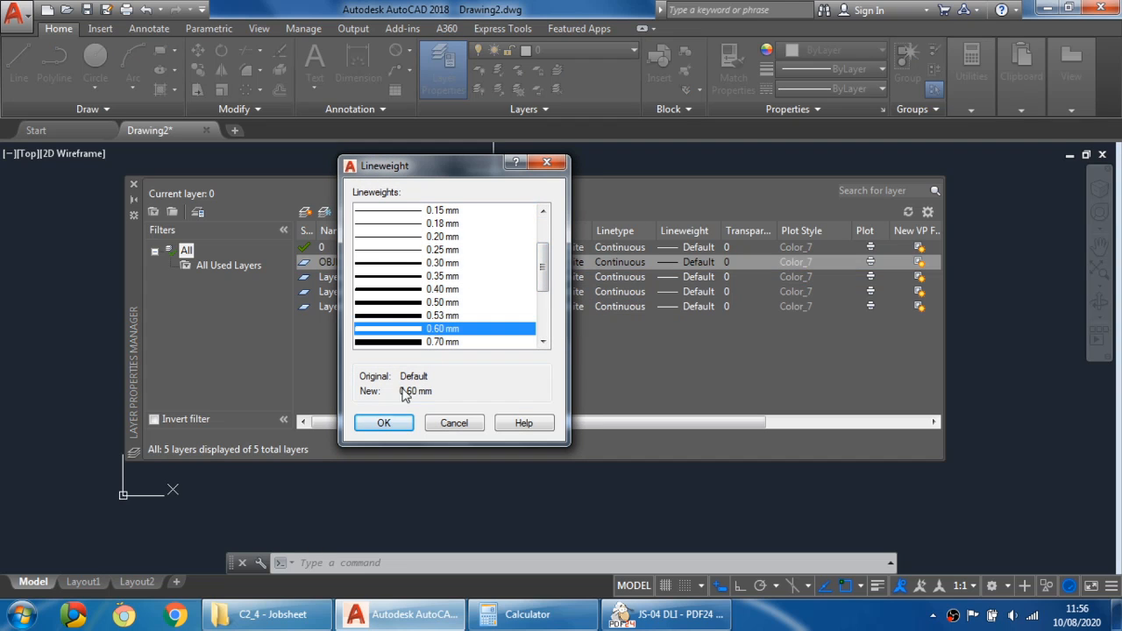
left_click(377, 424)
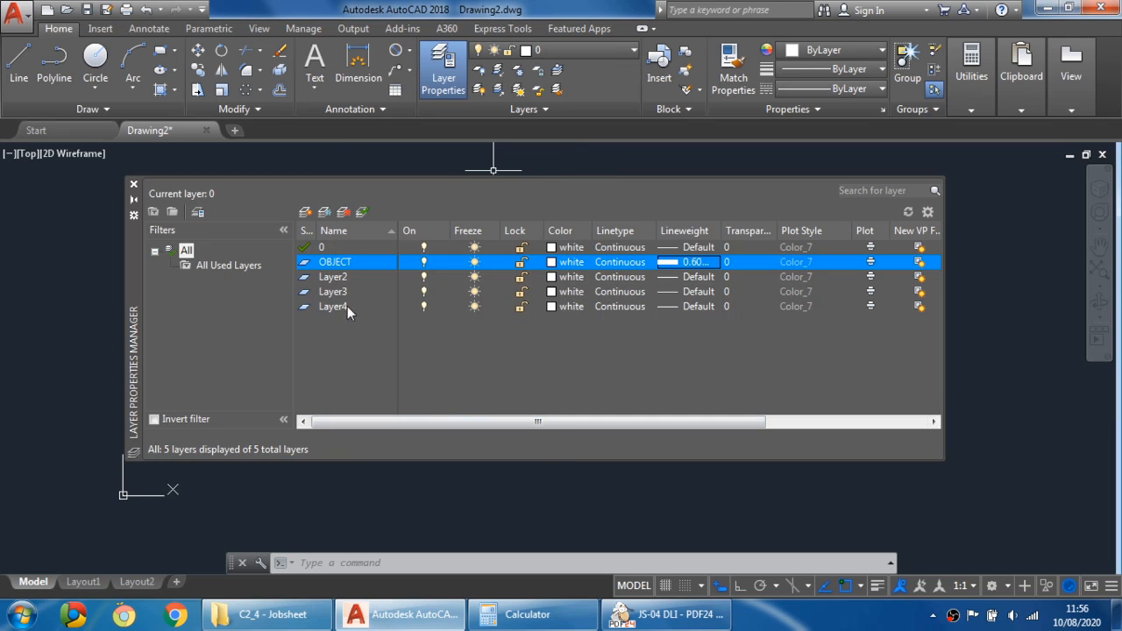
- Check the PDF instructions again and rename Layer2 to CENTER LINE
left_click(336, 277)
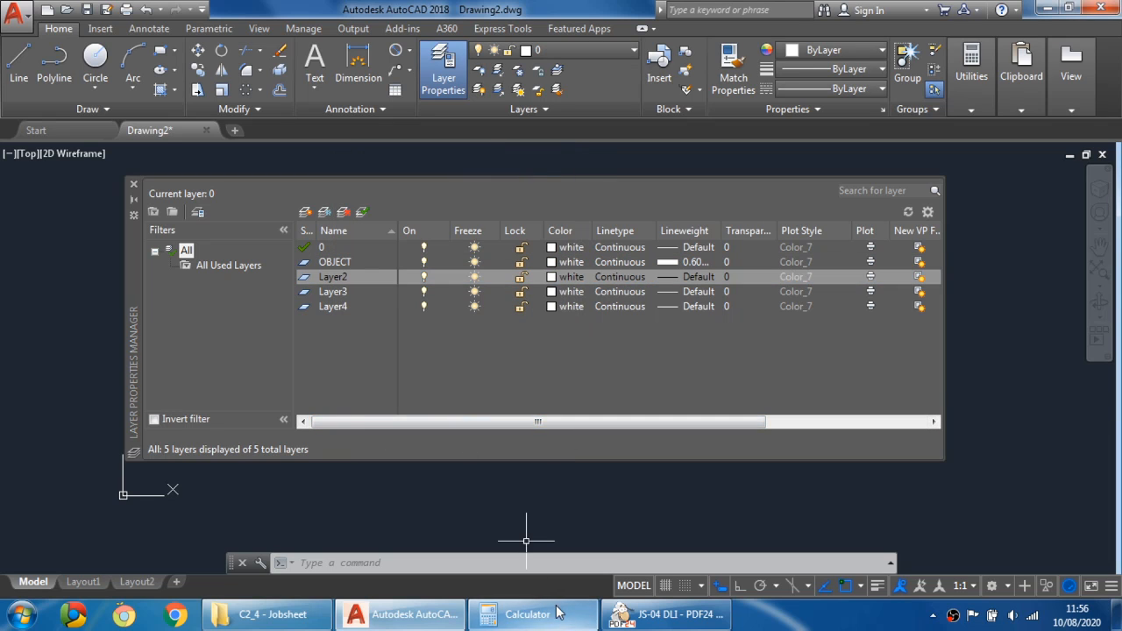
left_click(624, 616)
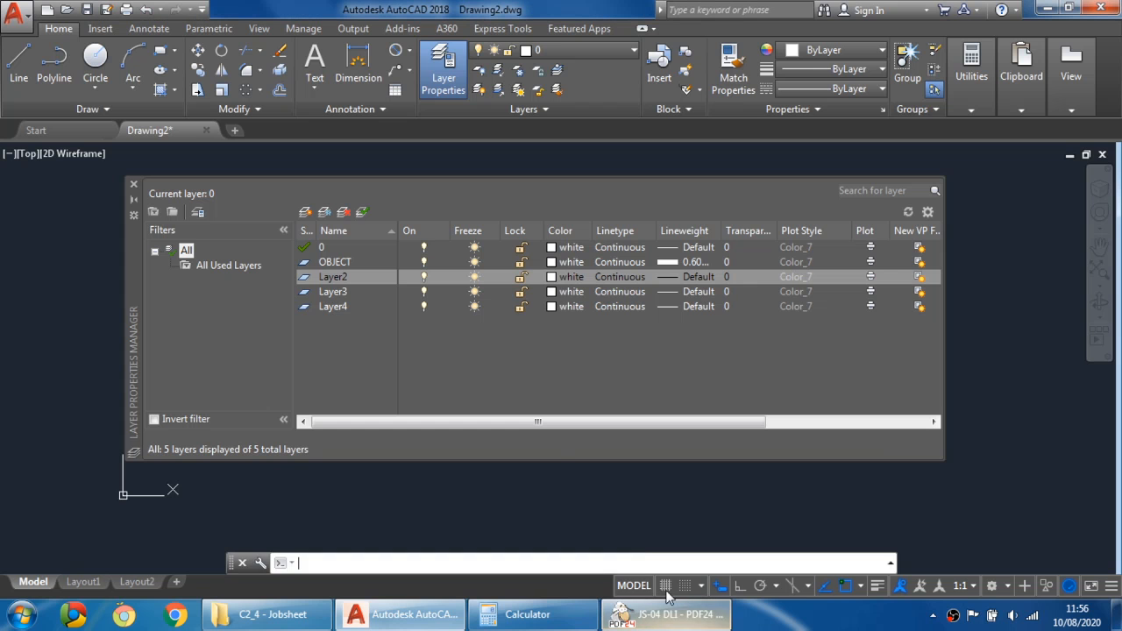
left_click(666, 615)
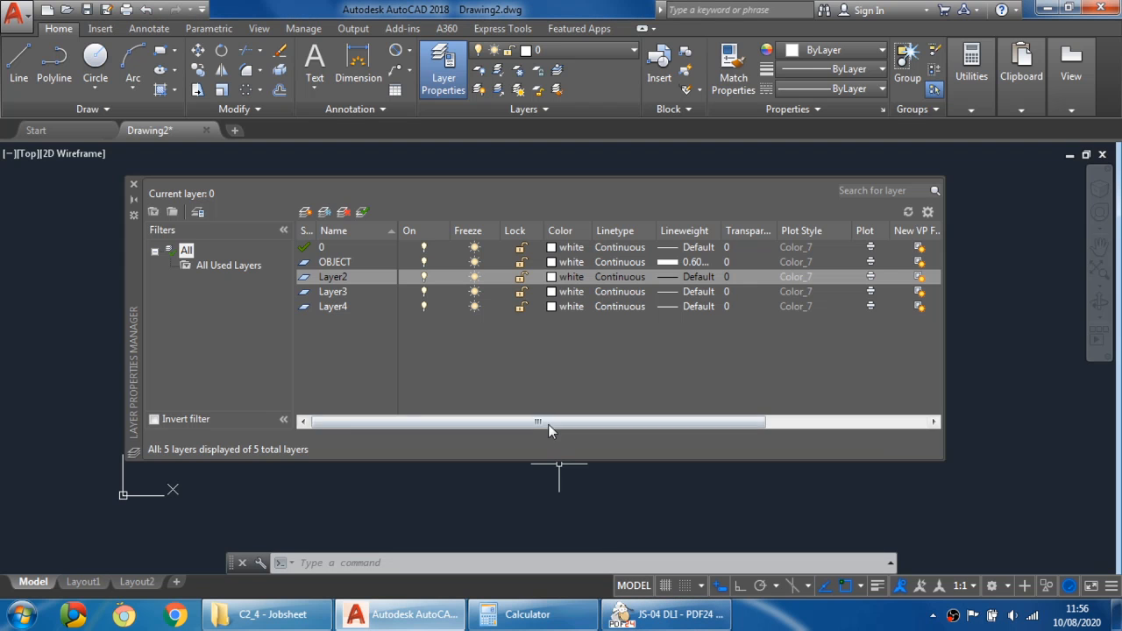
left_click(328, 277)
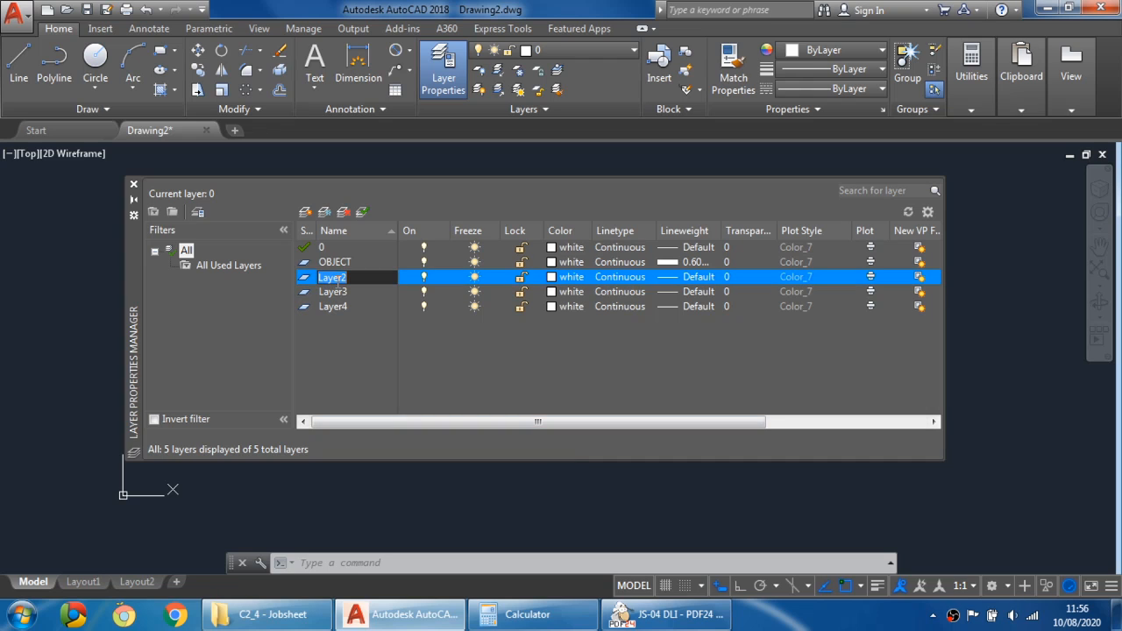
type("ENTER LINE")
key("Return")
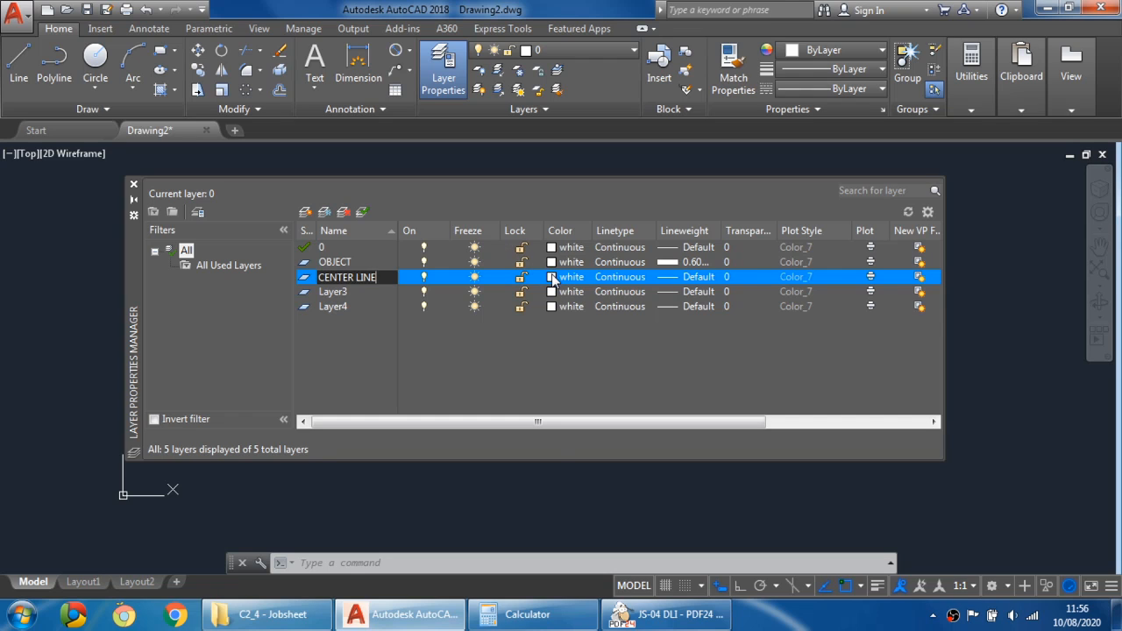
- Set the CENTER LINE layer's colour to magenta (index 6)
left_click(552, 277)
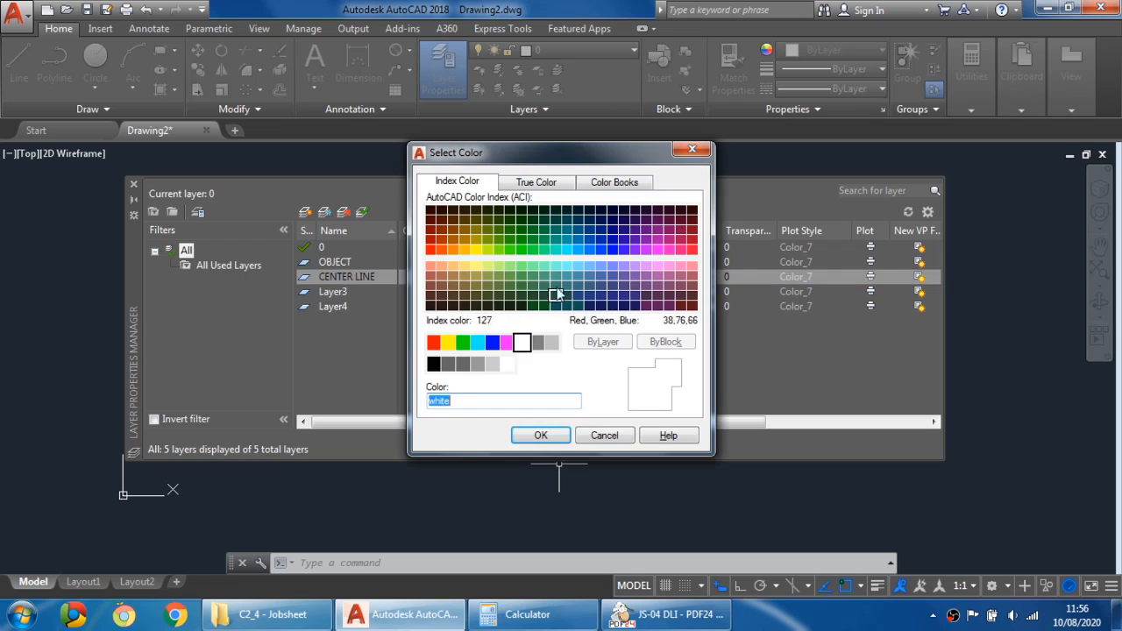
left_click(507, 343)
left_click(541, 435)
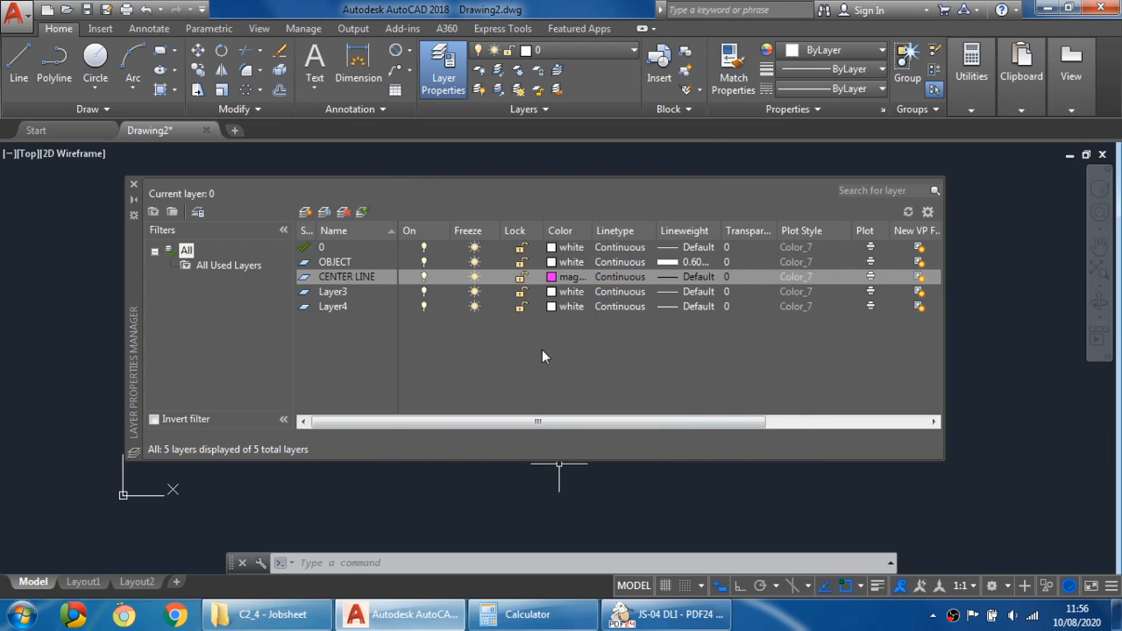
- Load the CENTER linetype and assign it to the CENTER LINE layer
left_click(616, 279)
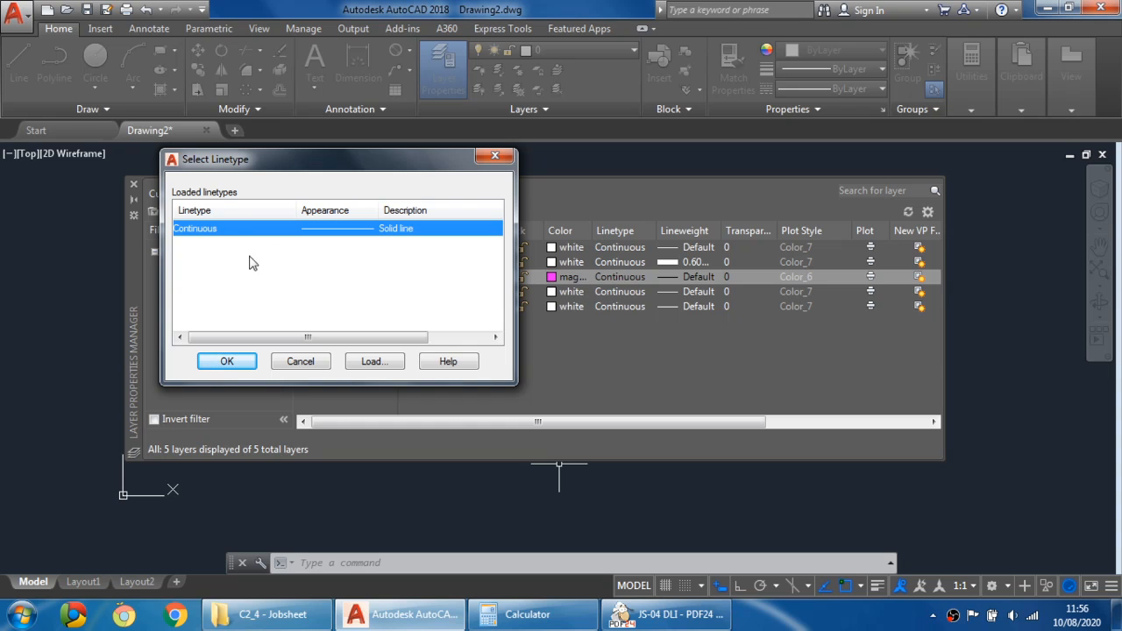
left_click(217, 243)
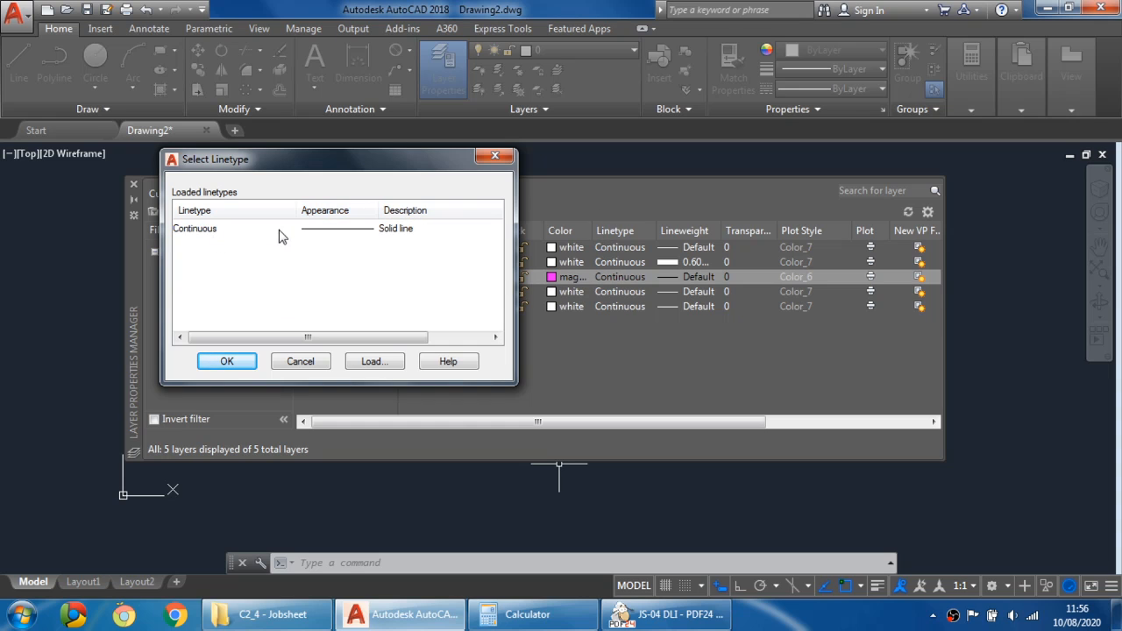
left_click(375, 361)
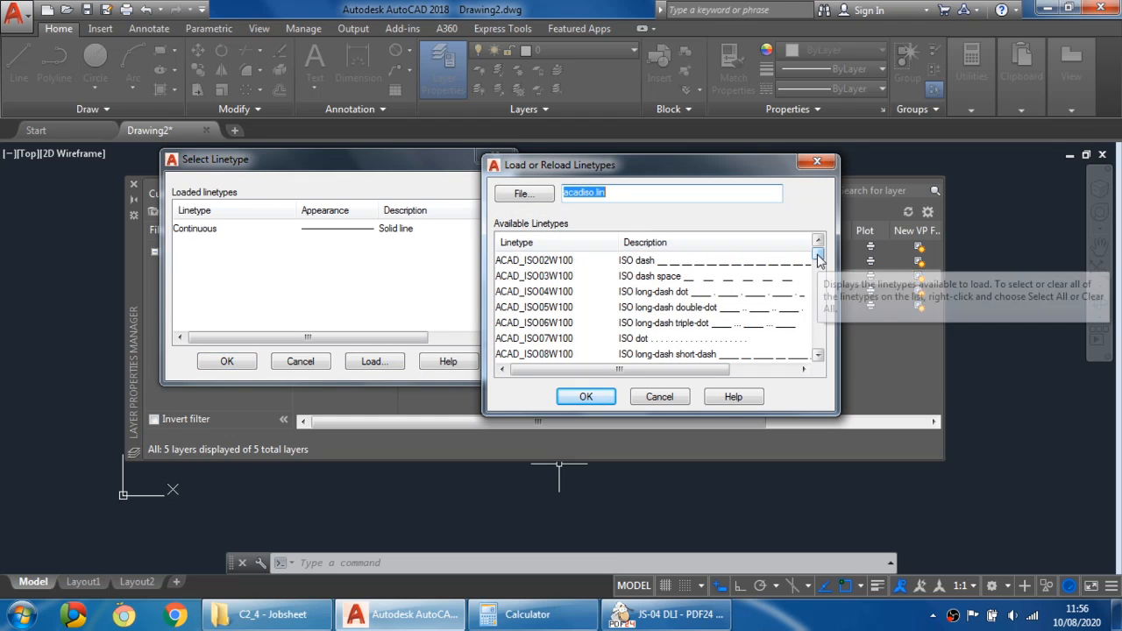
scroll(817, 275, "down", 3)
left_click_drag(817, 273, 826, 285)
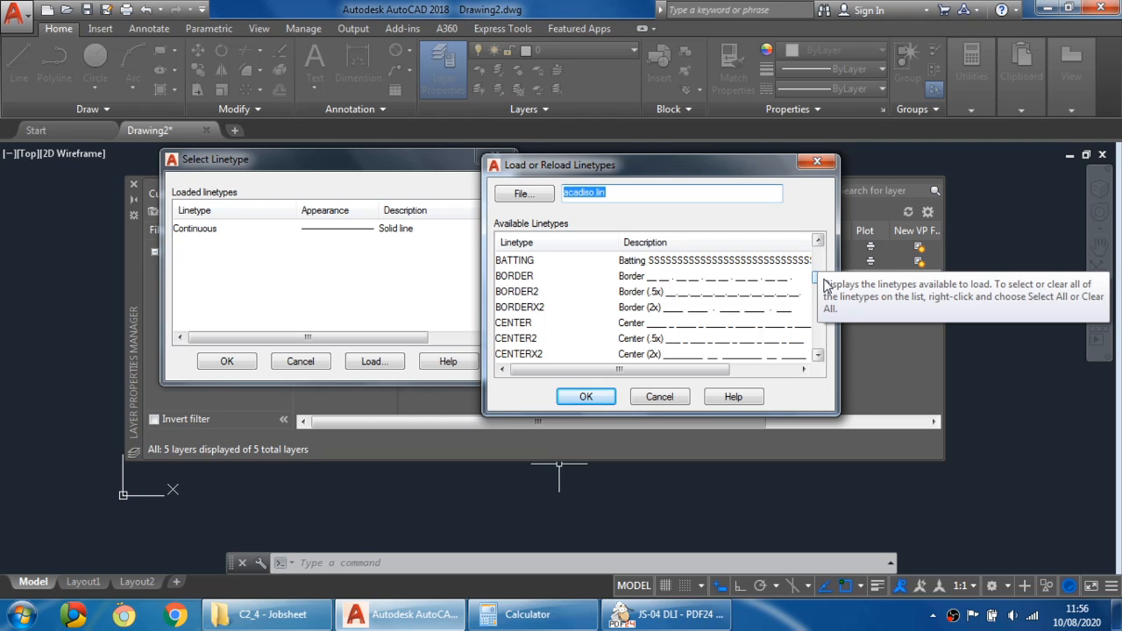
left_click(514, 323)
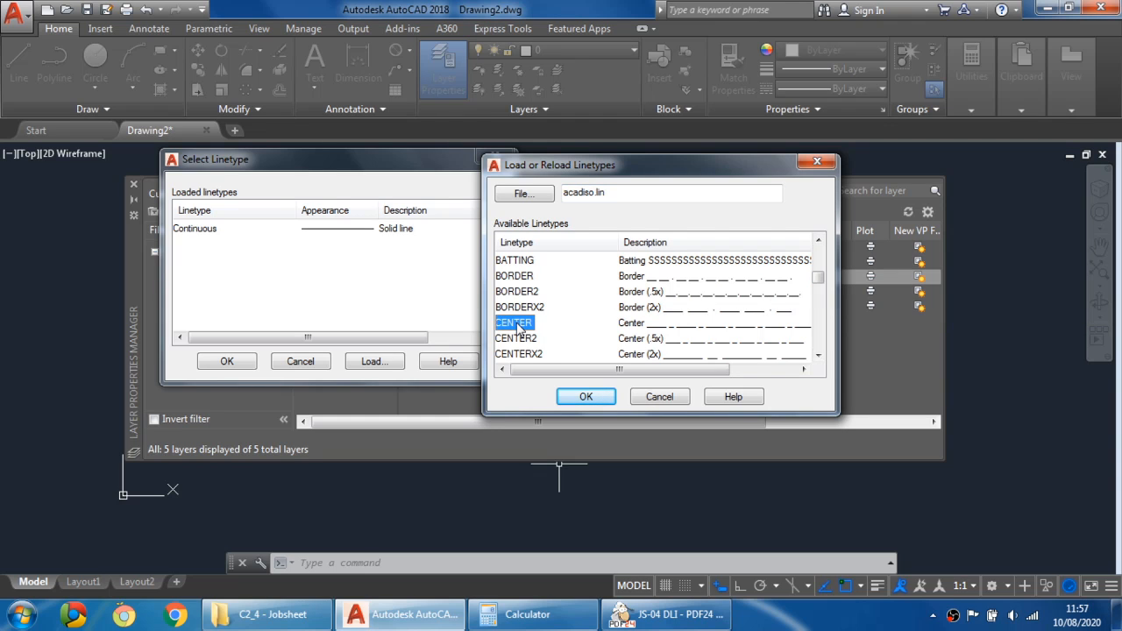
scroll(517, 326, "down", 1)
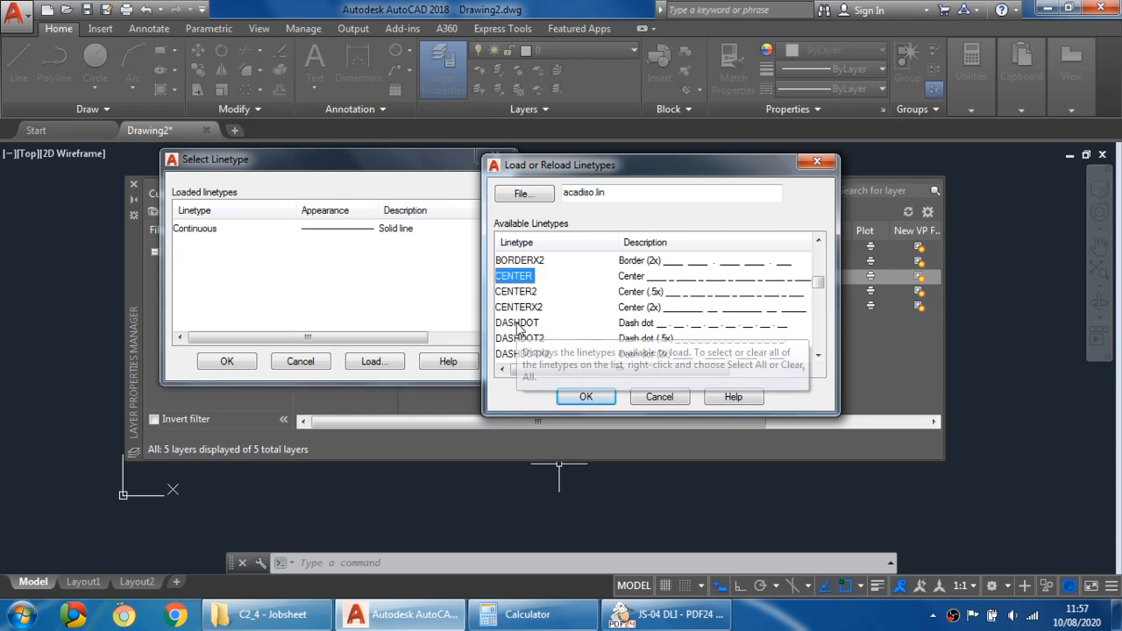
left_click(585, 397)
left_click(190, 229)
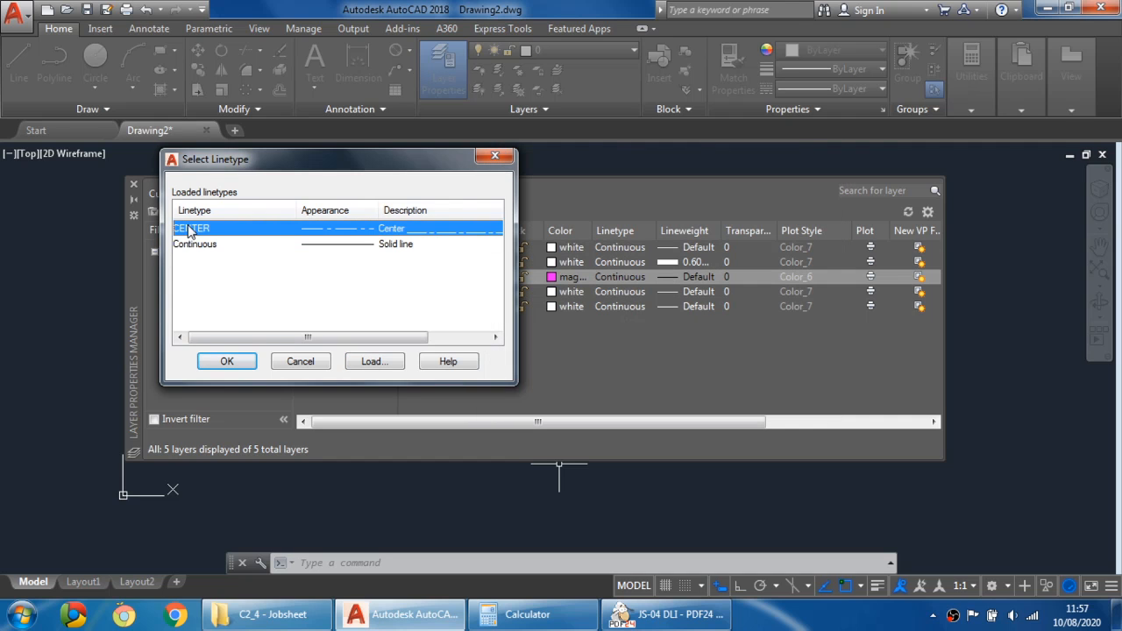
left_click(227, 361)
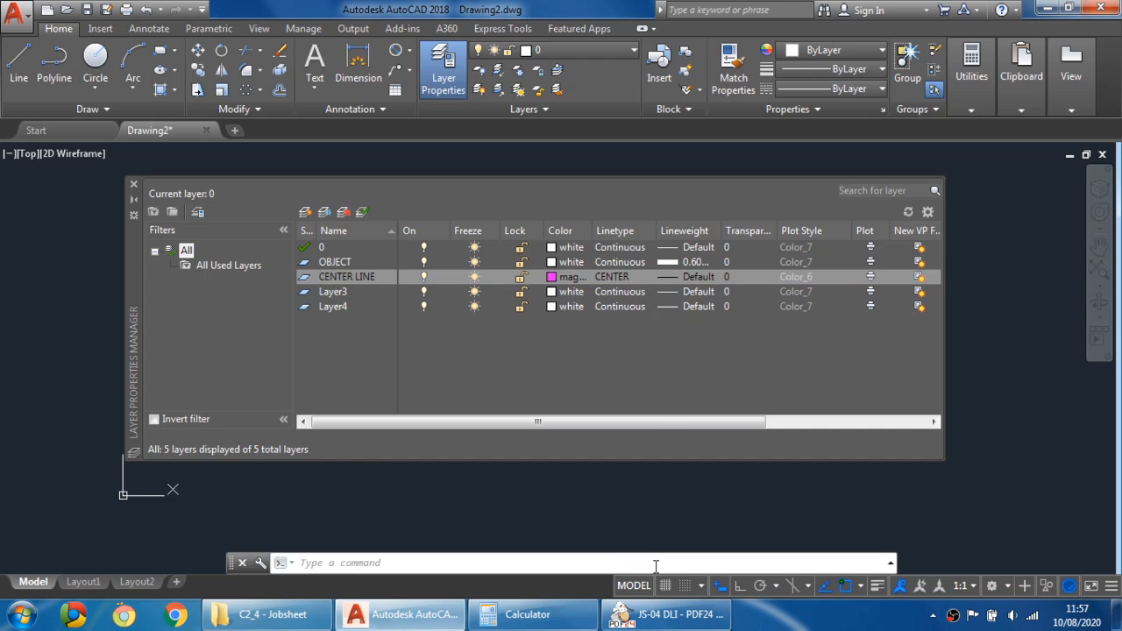
- Check the PDF instructions and set the CENTER LINE layer's lineweight to 0.20 mm
left_click(667, 614)
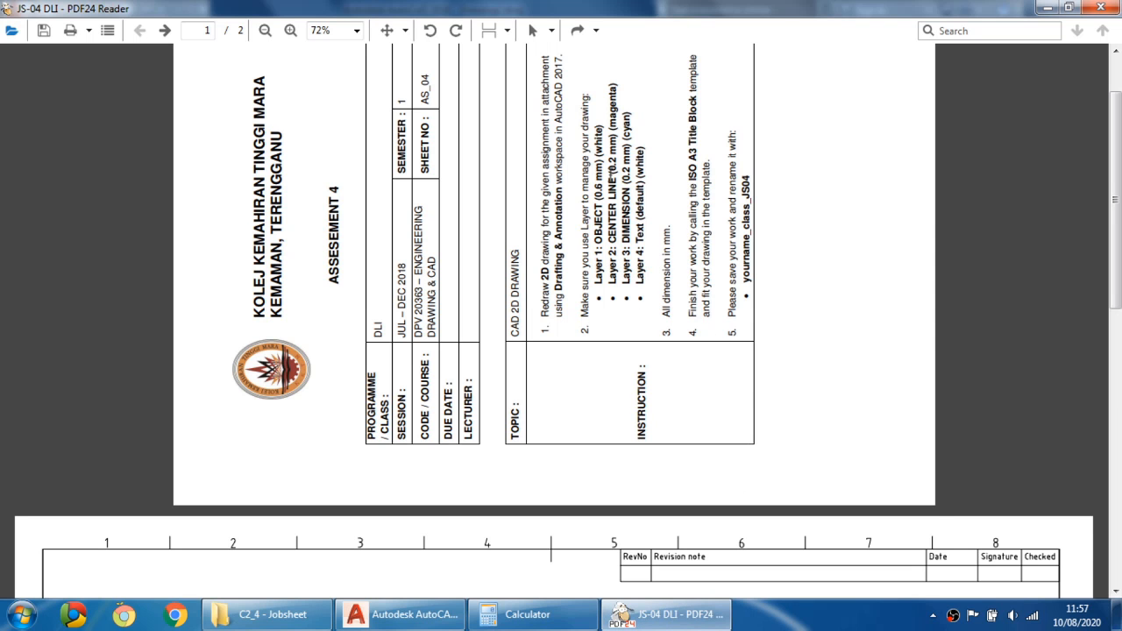
left_click(667, 614)
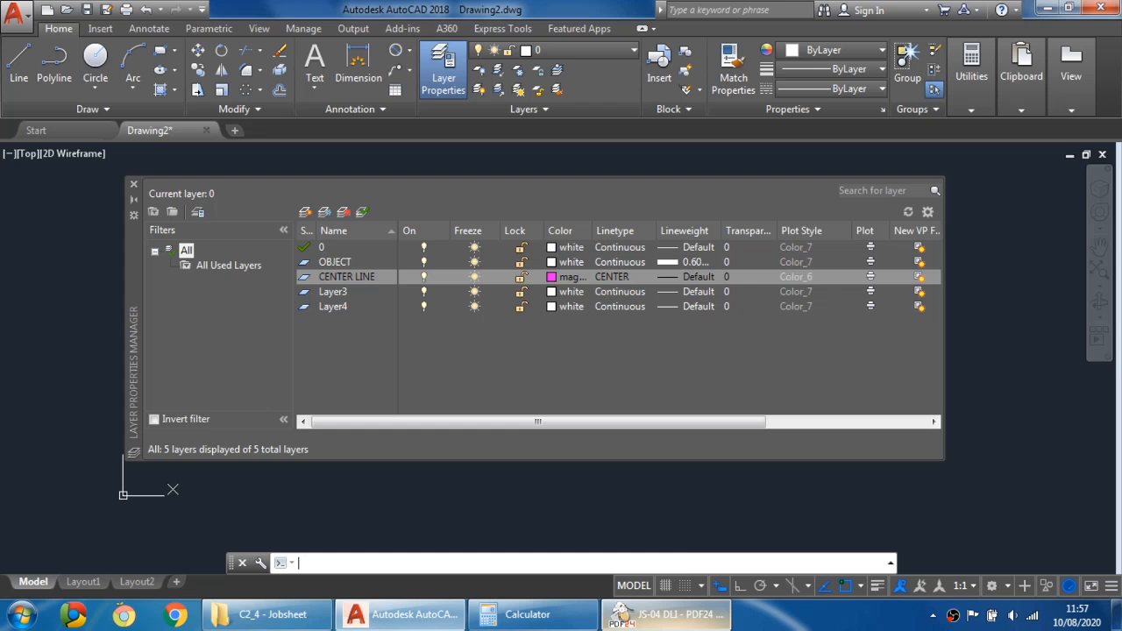
left_click(688, 278)
left_click(443, 303)
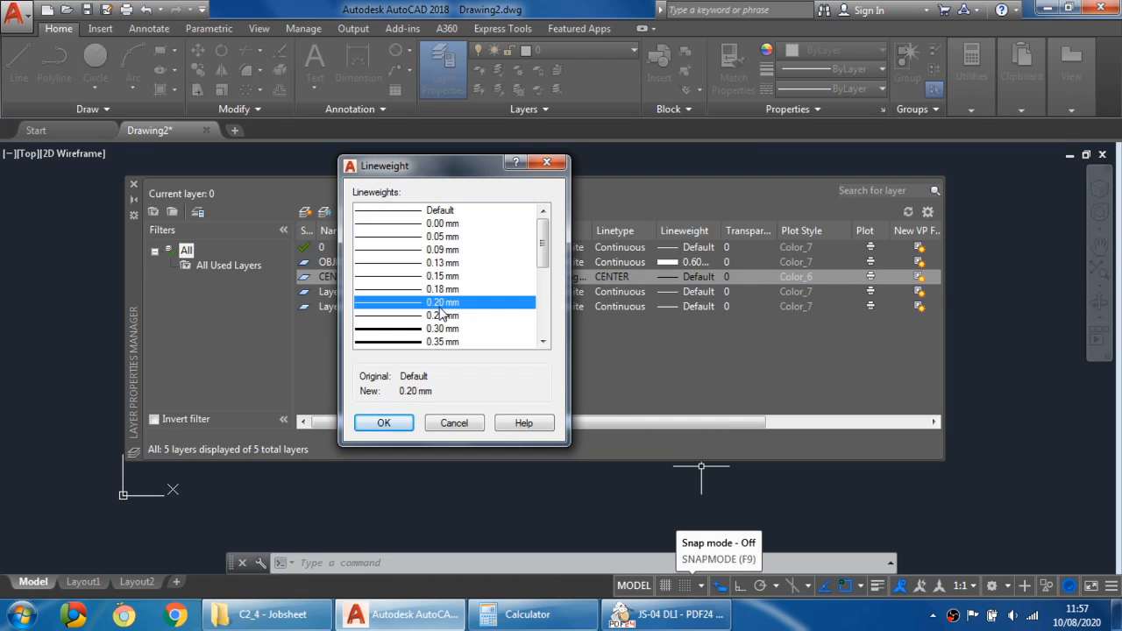
left_click(386, 425)
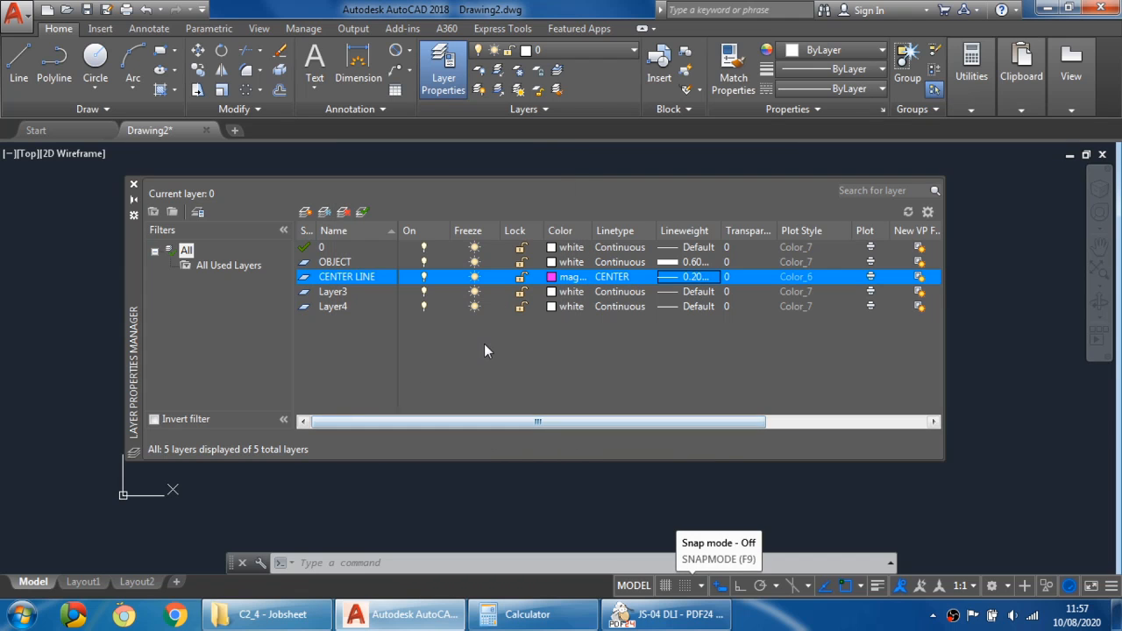
- Check the PDF instructions again and rename Layer3 to DIMENSION
left_click(666, 614)
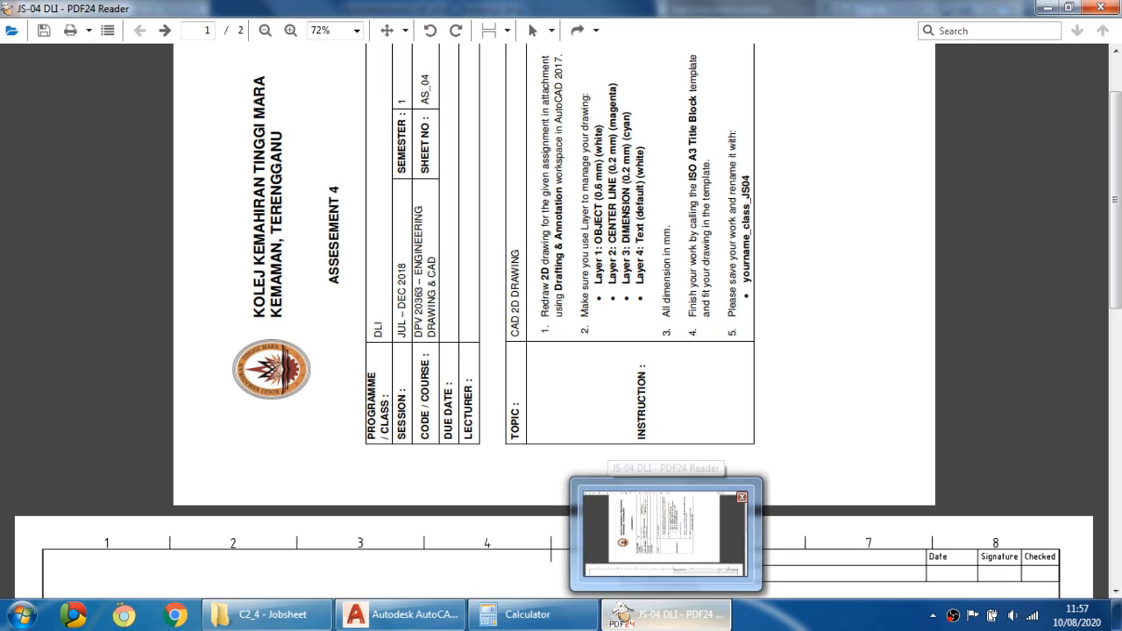
left_click(666, 614)
left_click(351, 295)
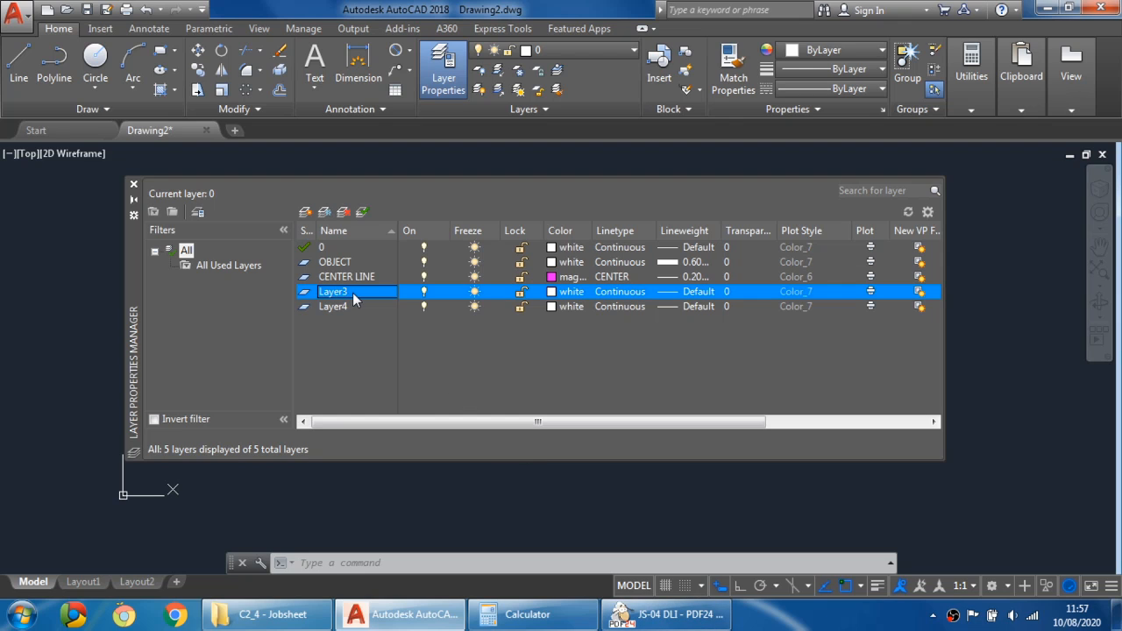
left_click(353, 293)
type("DIMENSION")
- Set the DIMENSION layer's colour to cyan
left_click(552, 292)
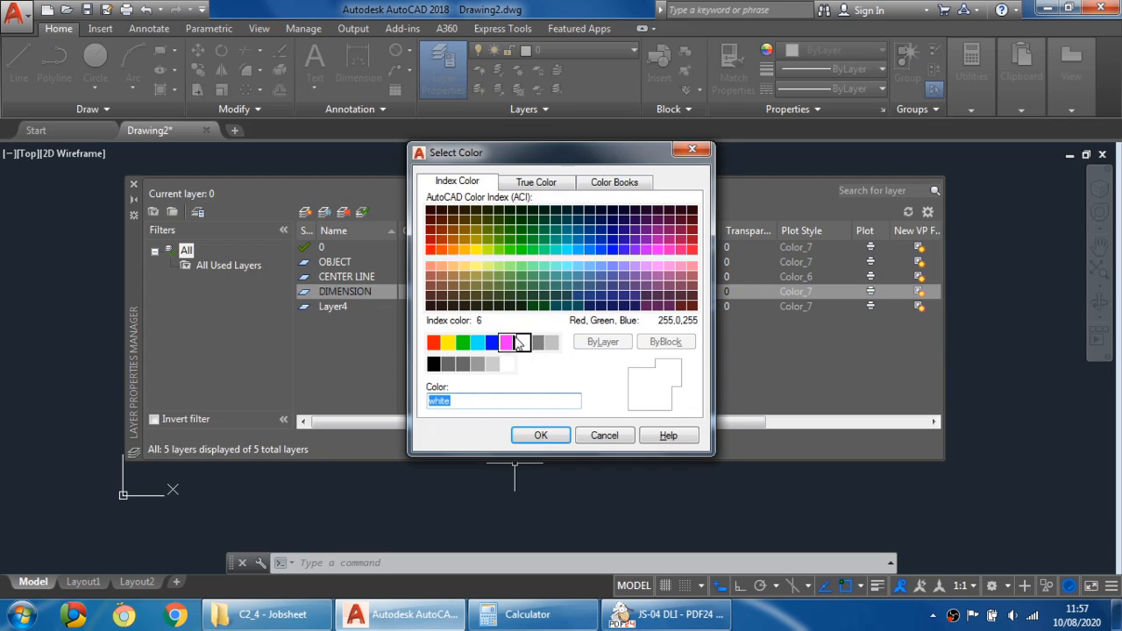
left_click(477, 342)
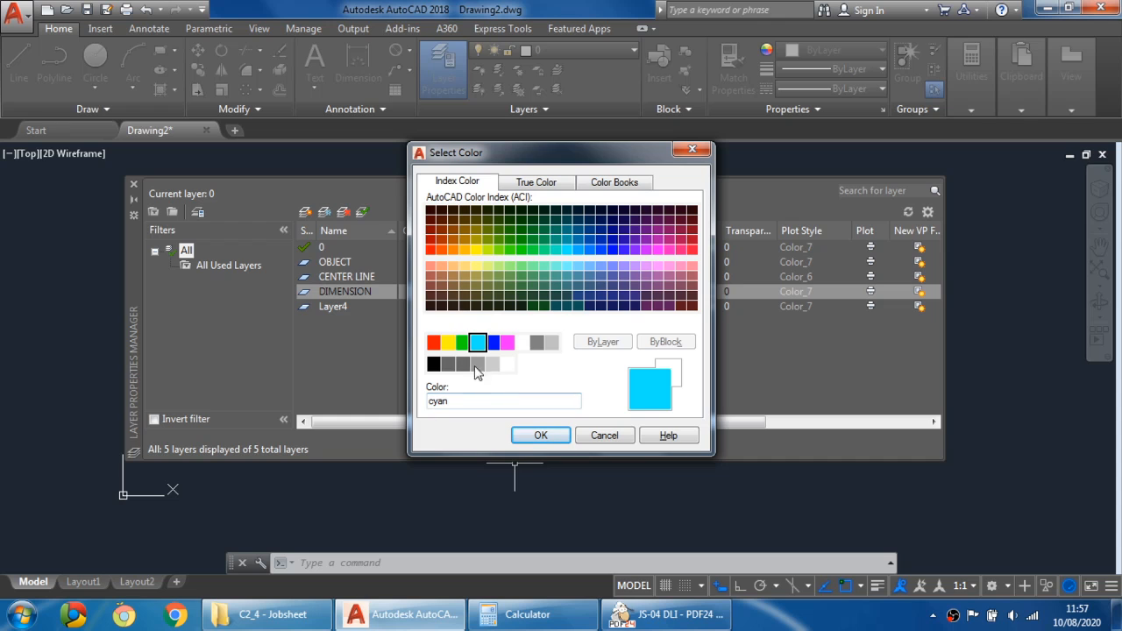
left_click(544, 432)
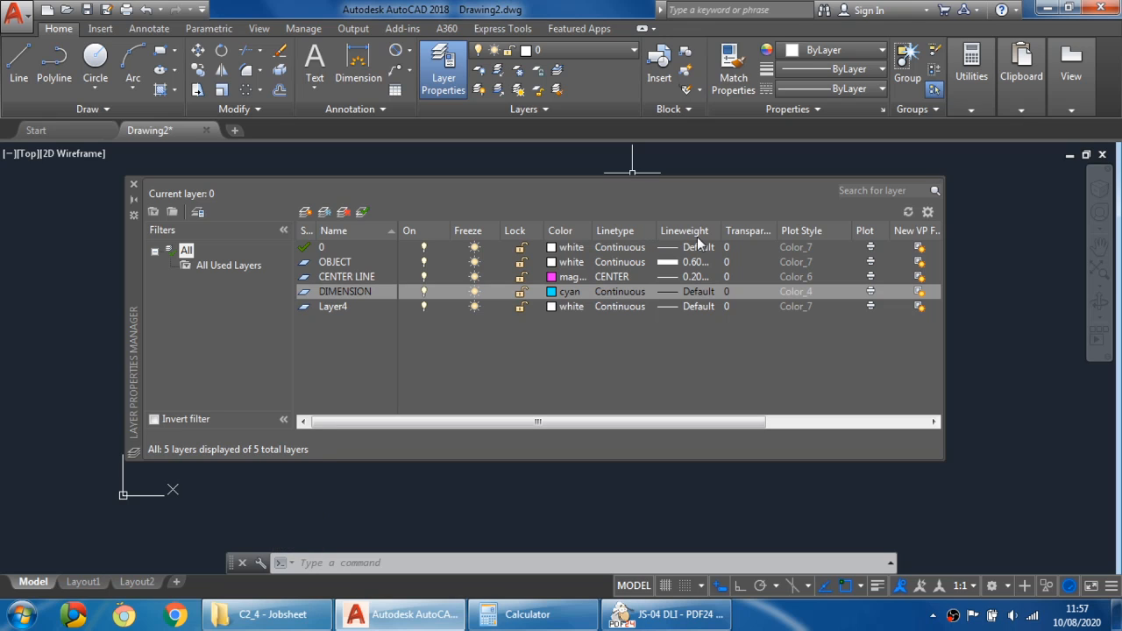
- Set the DIMENSION layer's lineweight to 0.20 mm
left_click(673, 294)
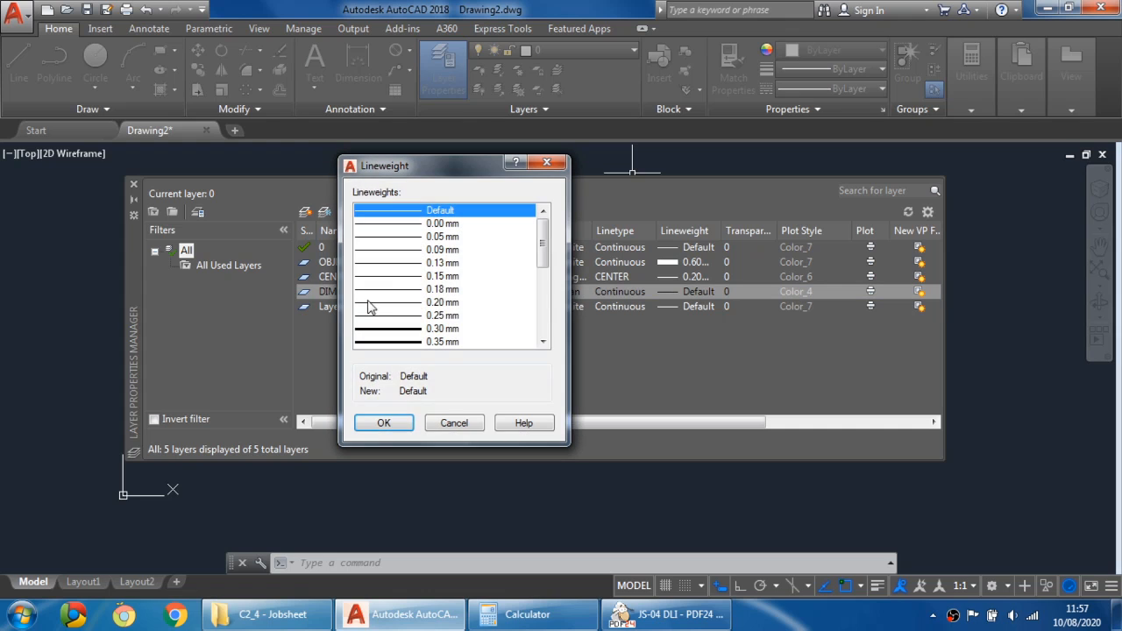
left_click(410, 304)
left_click(384, 423)
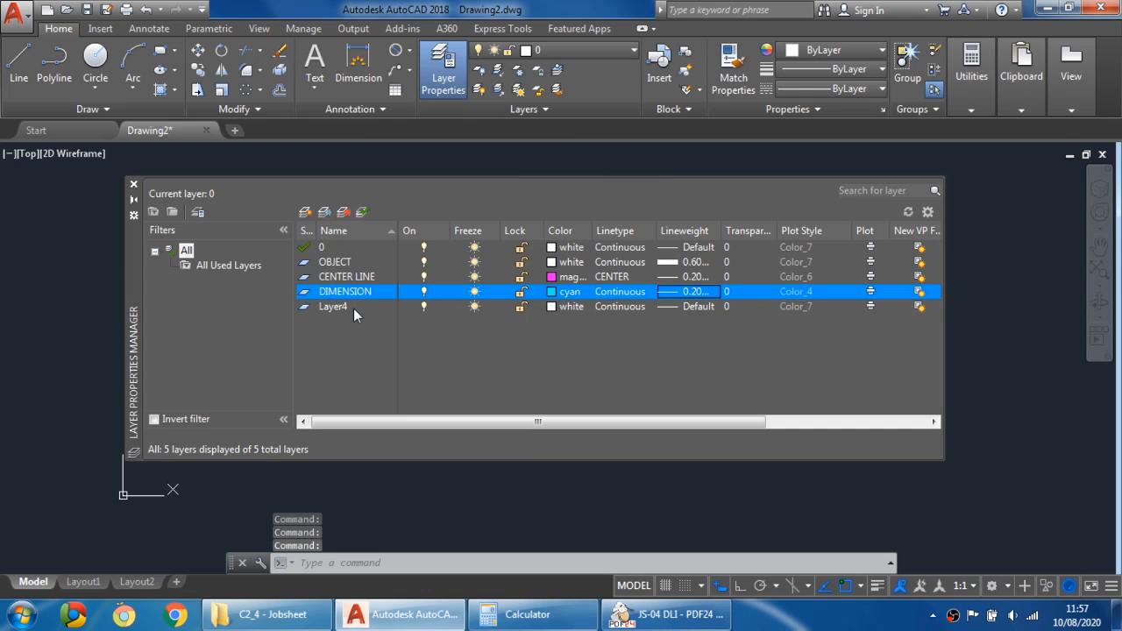
- Rename Layer4 to TEXT
left_click(334, 307)
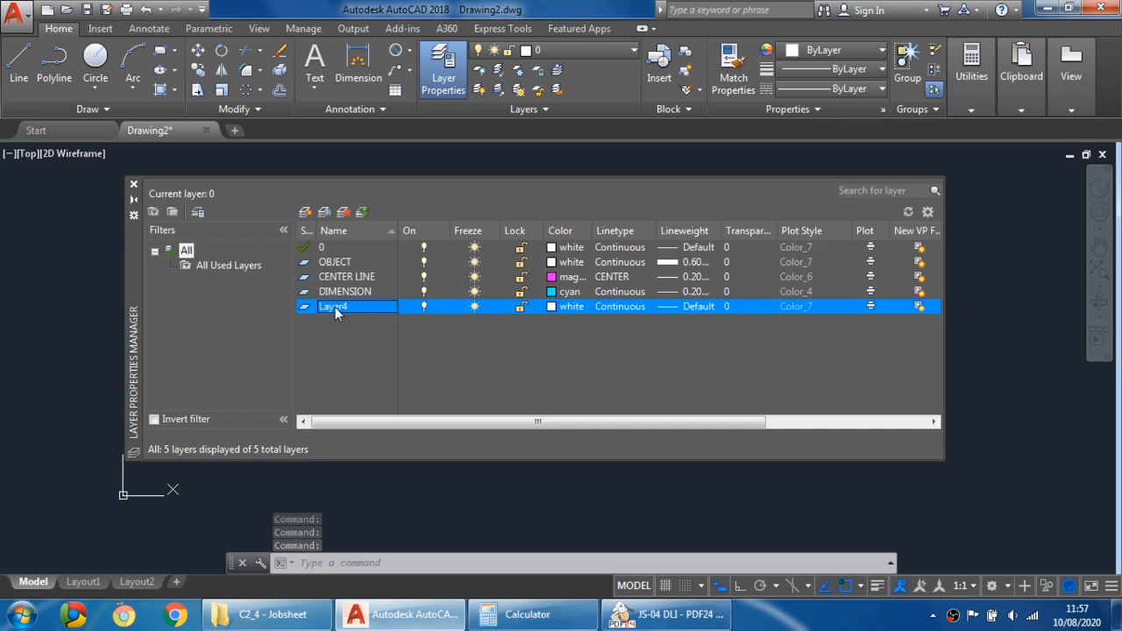
left_click(362, 305)
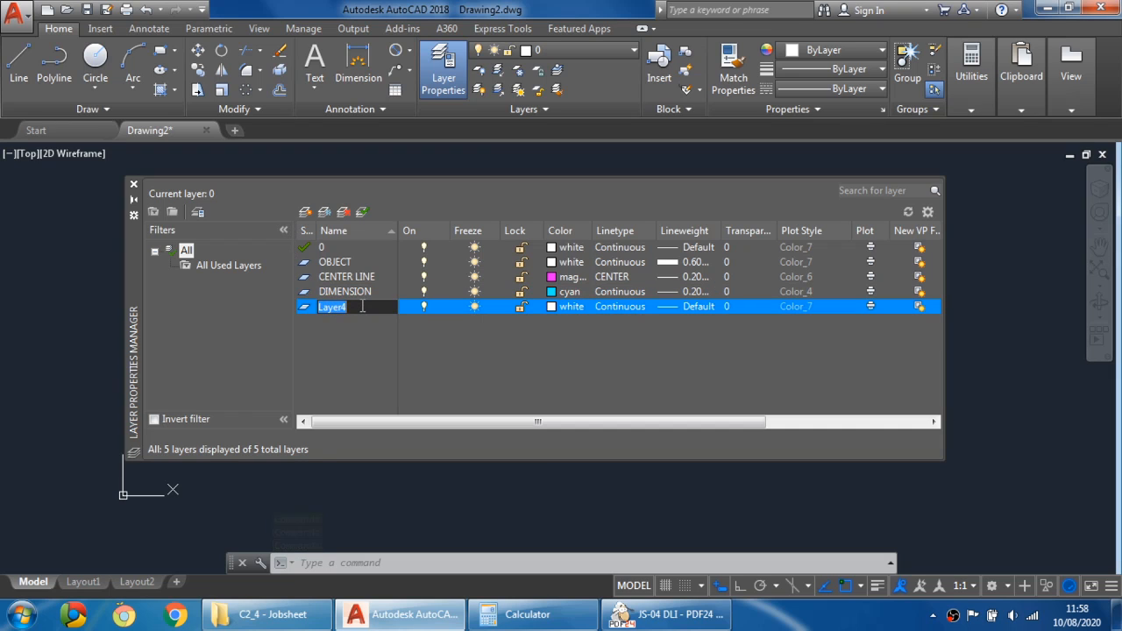
type("TEXT")
key("Return")
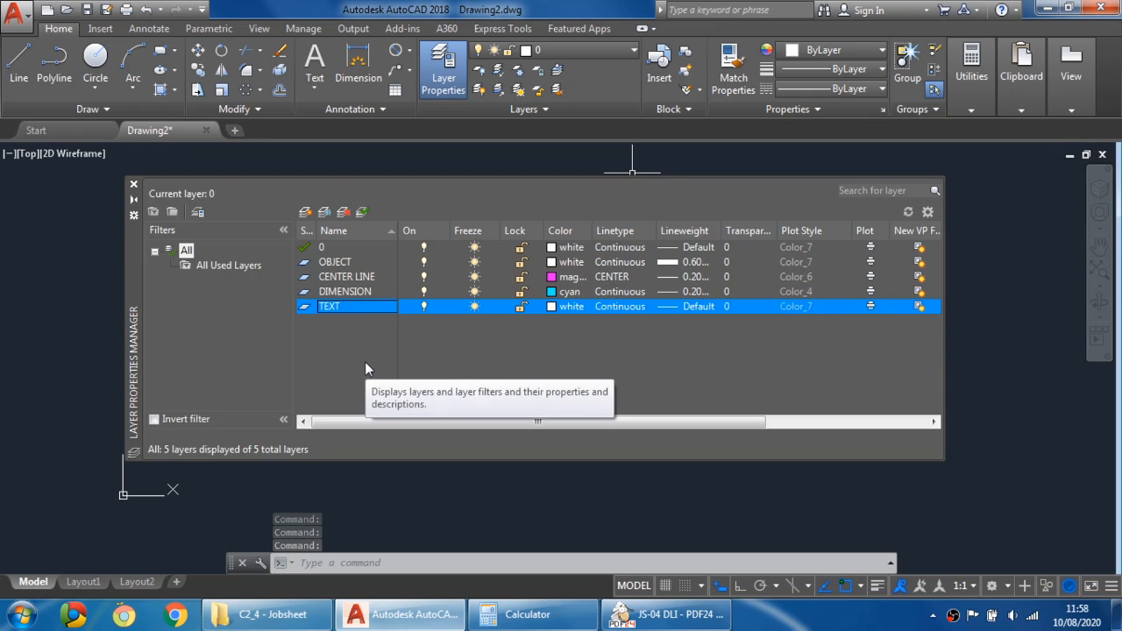
- Close the Layer Properties Manager and turn on the grid display
left_click(134, 185)
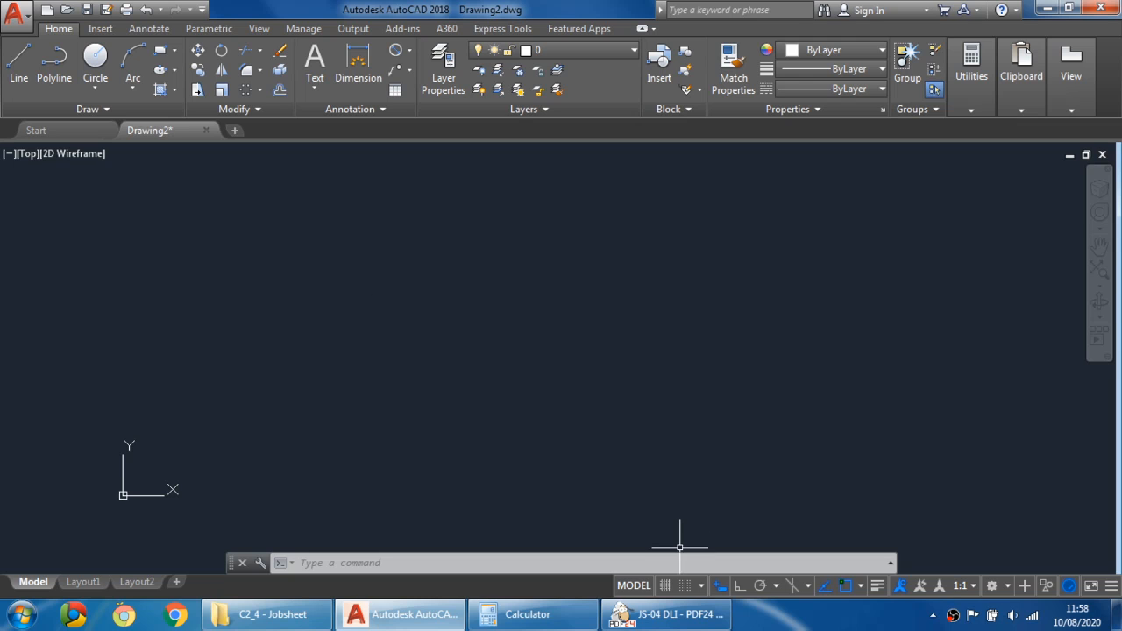
left_click(666, 586)
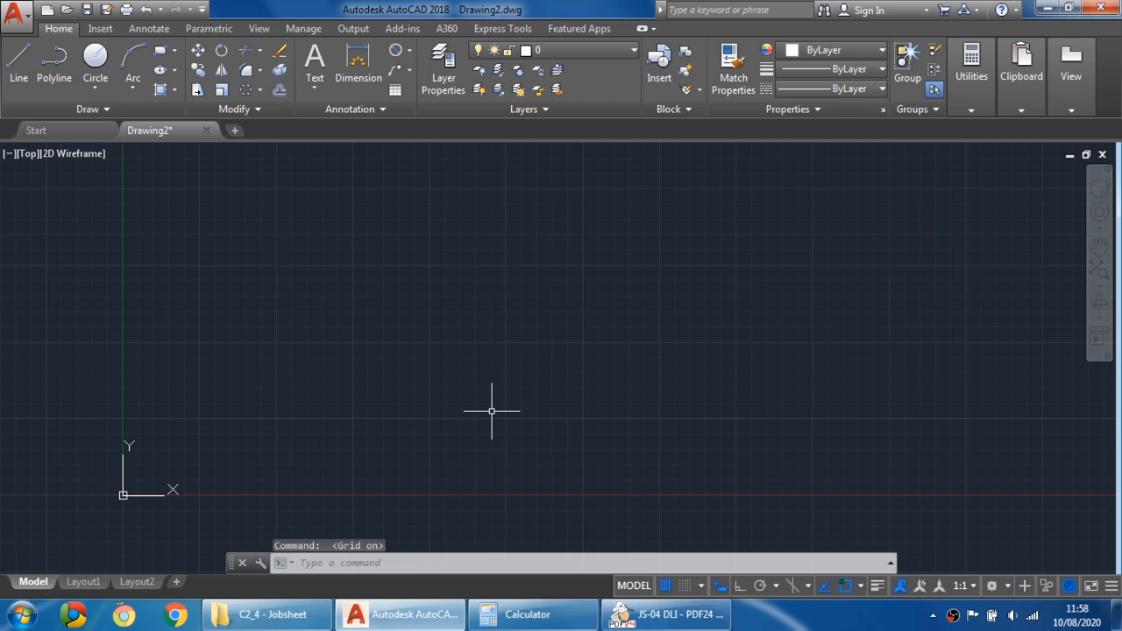
- Examine the tap drawing and its dimensions in the PDF assignment
left_click(689, 624)
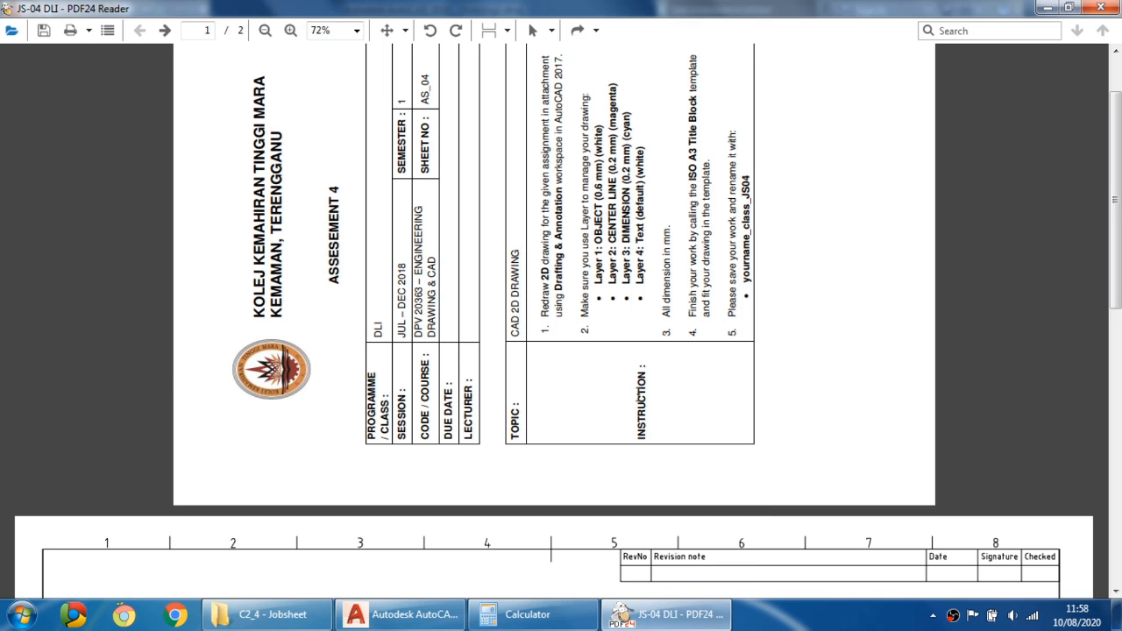
scroll(638, 397, "down", 6)
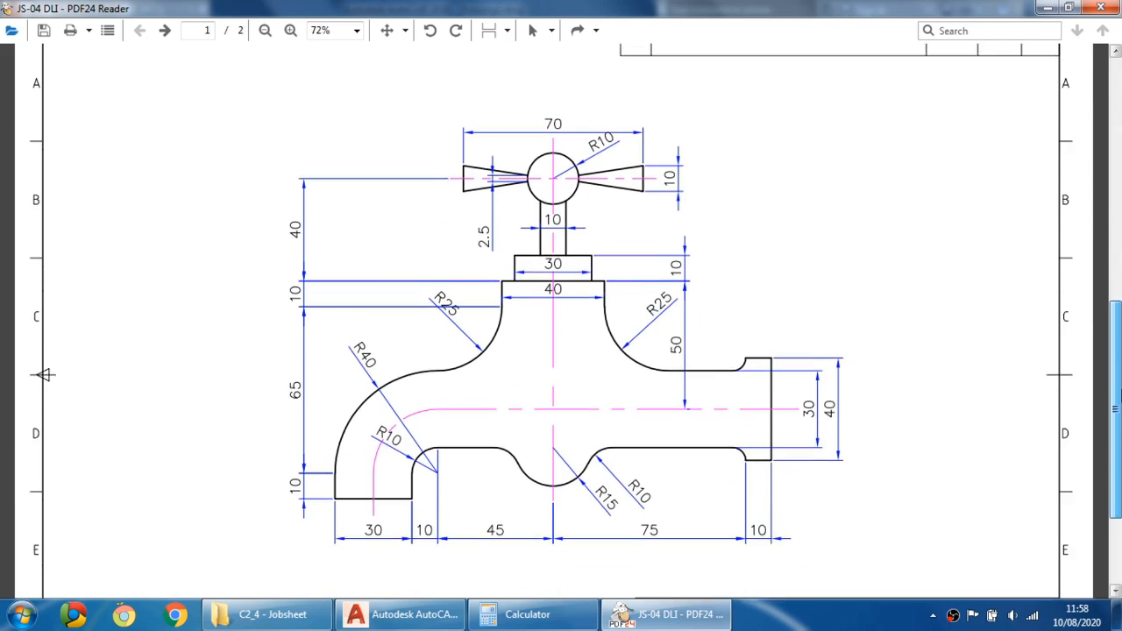
scroll(515, 176, "down", 2)
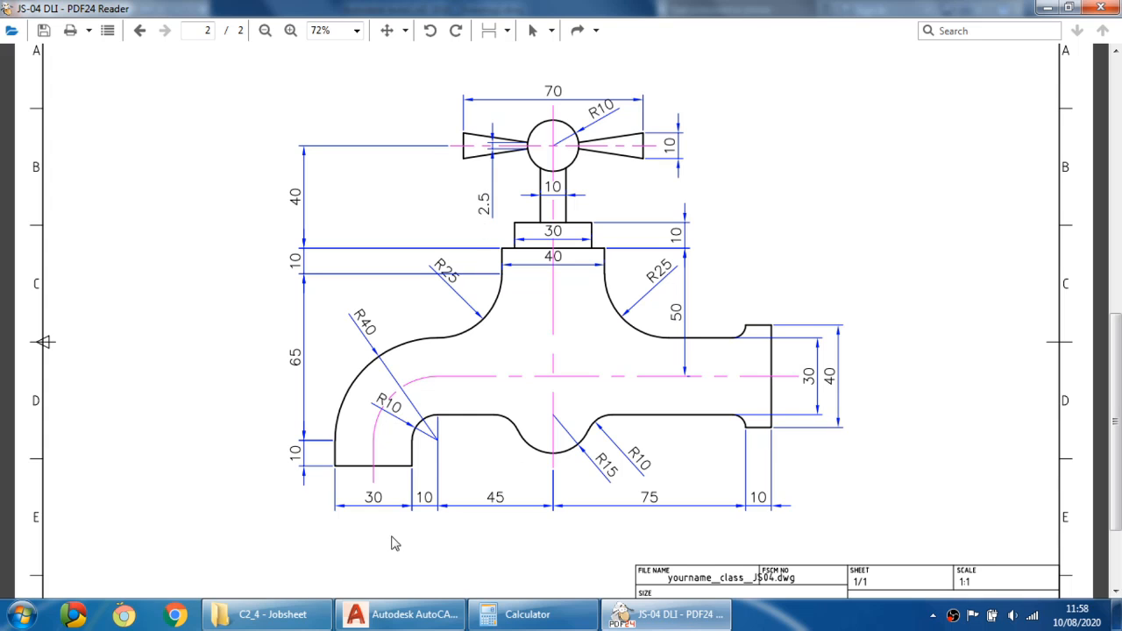
left_click(405, 614)
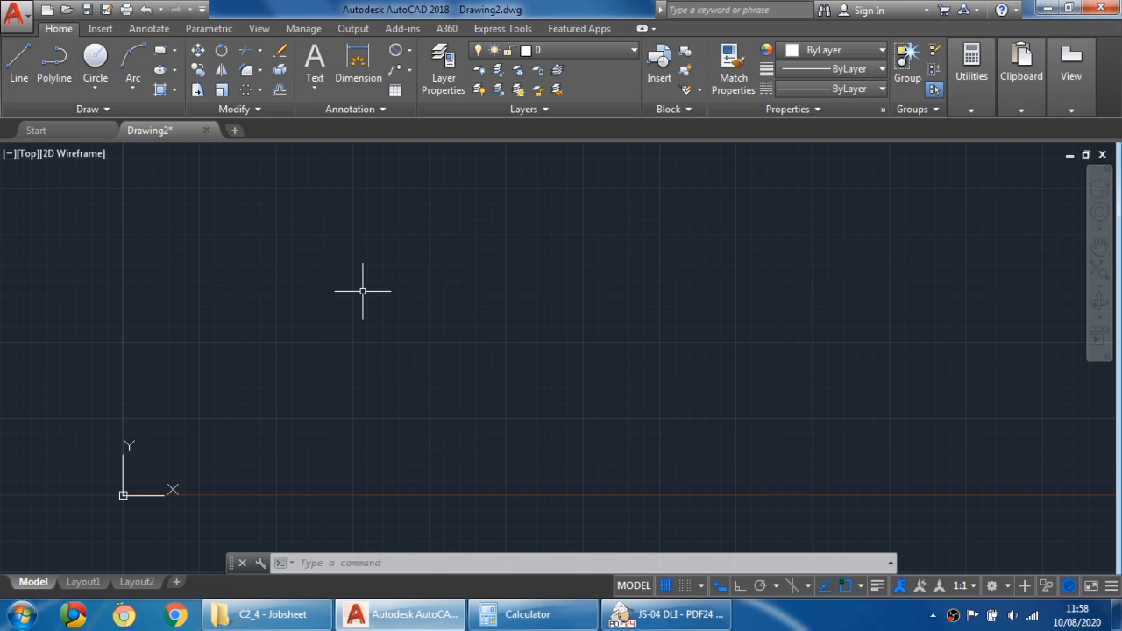
- Make CENTER LINE the current layer and draw a vertical centre line about 135 mm long with Ortho on
left_click(621, 53)
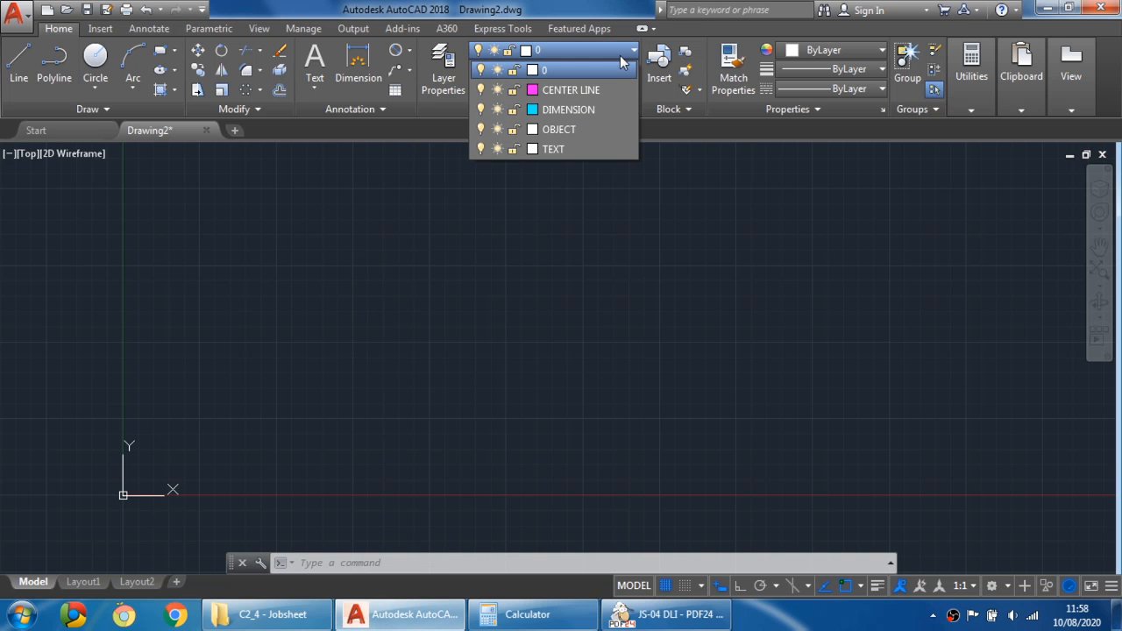
left_click(590, 91)
left_click(18, 60)
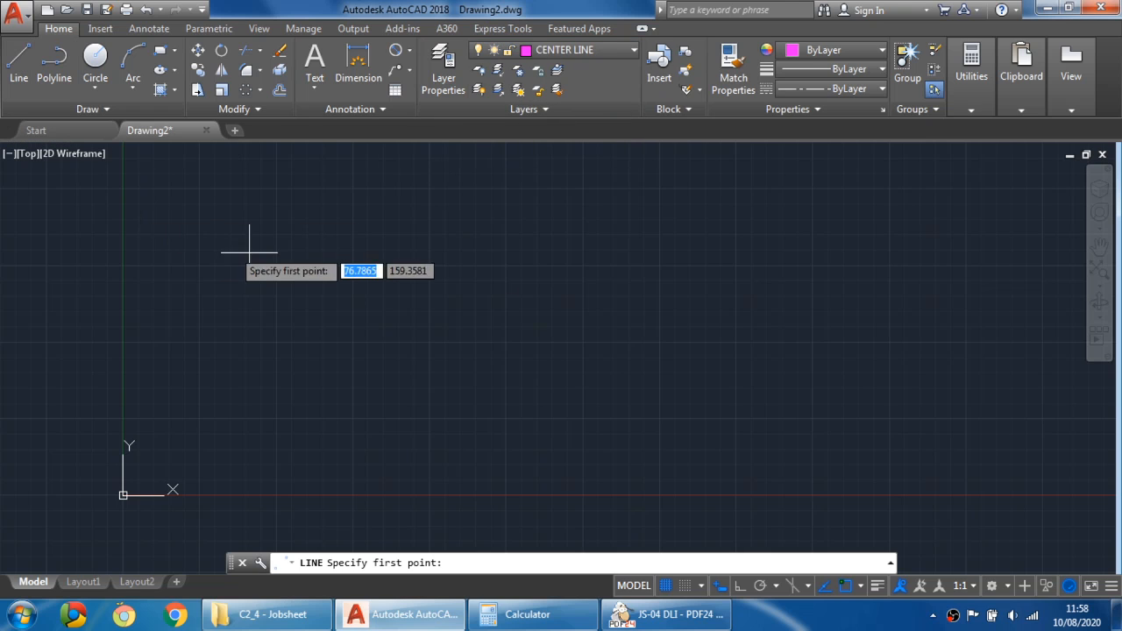
left_click(350, 415)
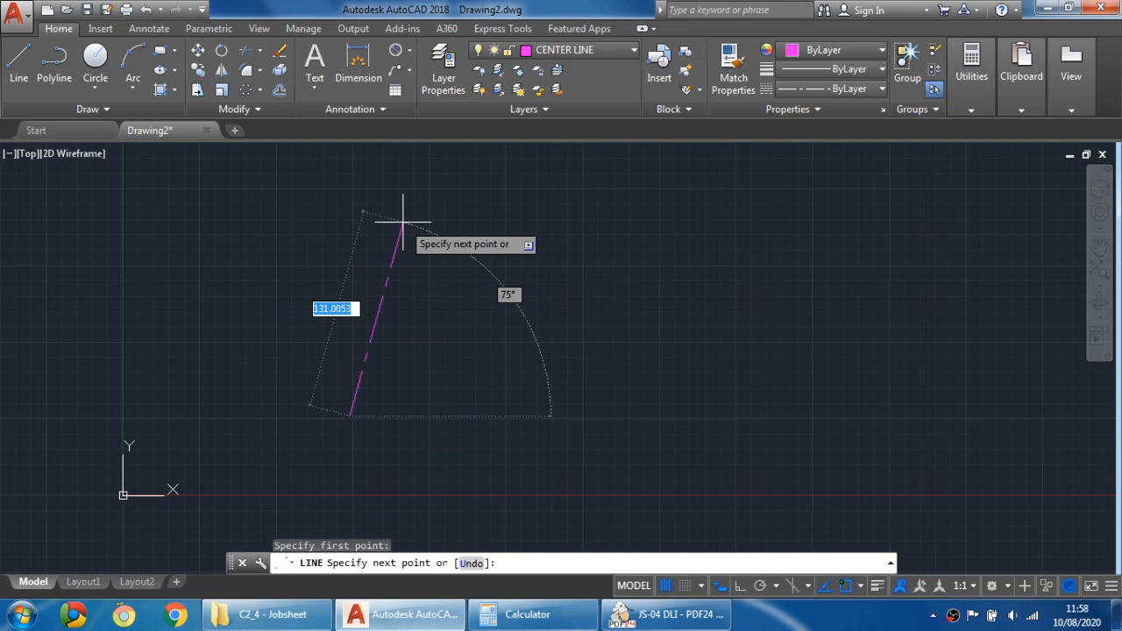
key("F8")
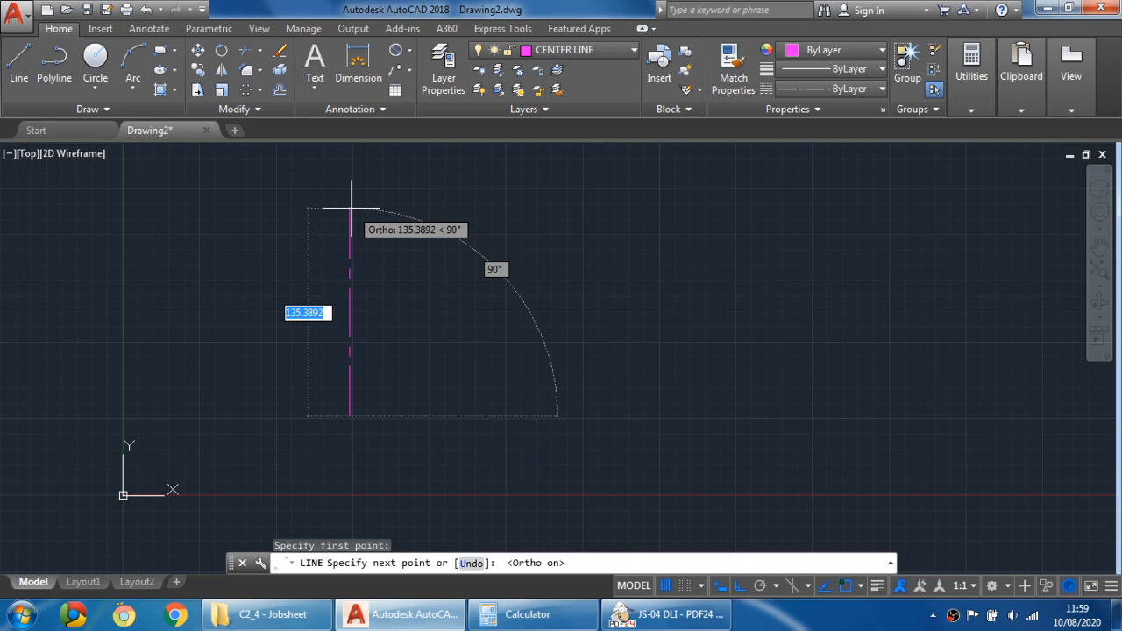
left_click(350, 208)
key("Escape")
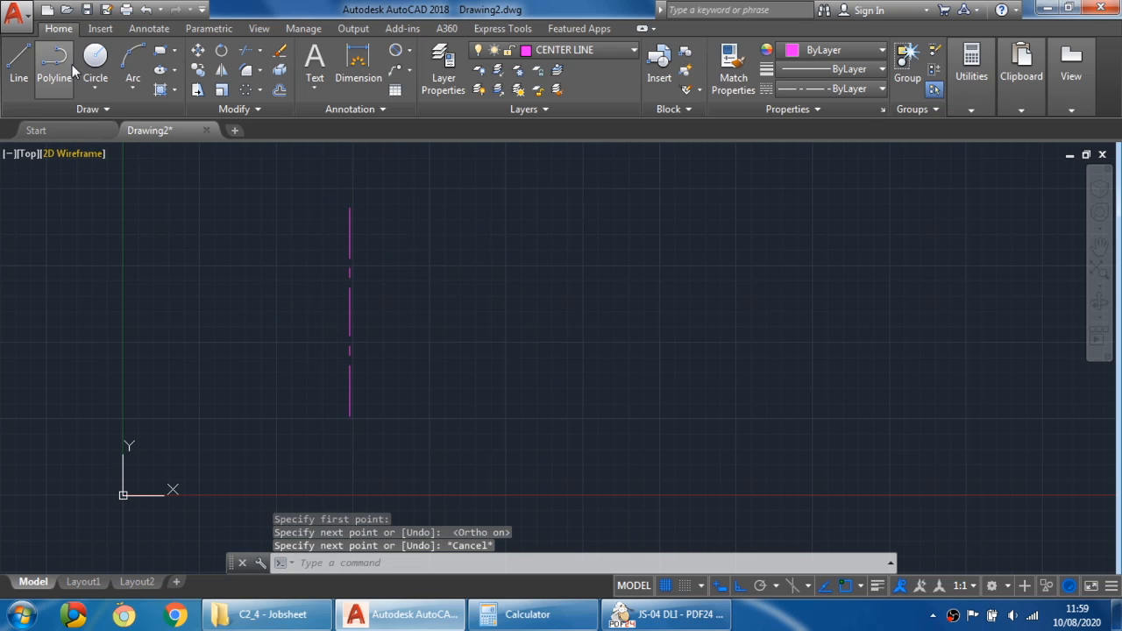
- Draw a horizontal centre line about 120 mm long crossing the vertical centre line
left_click(11, 65)
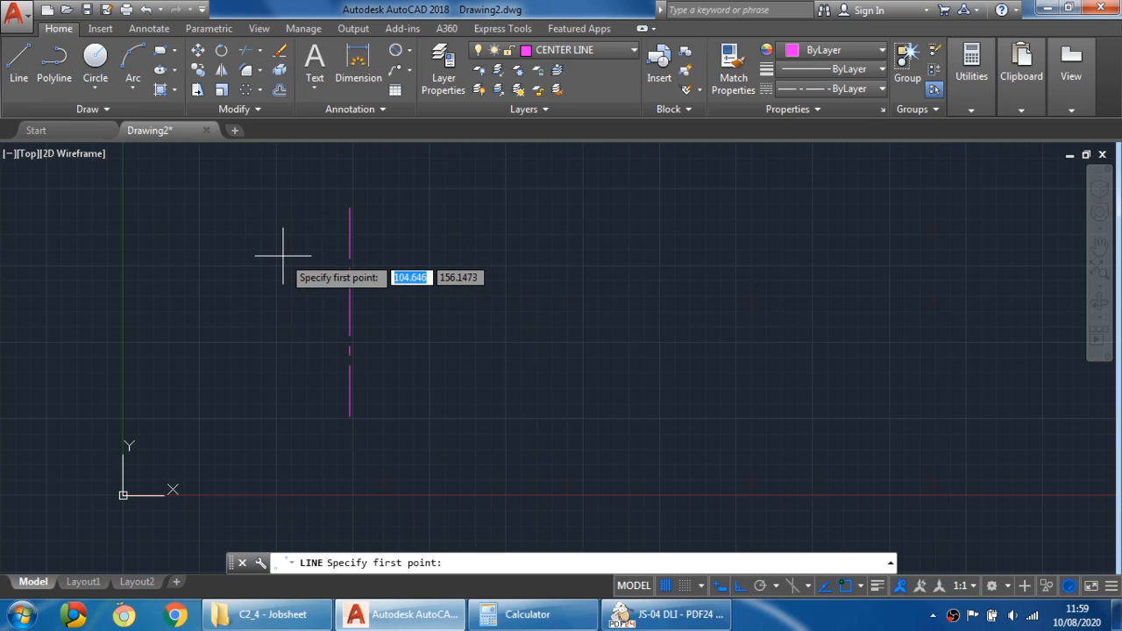
left_click(253, 258)
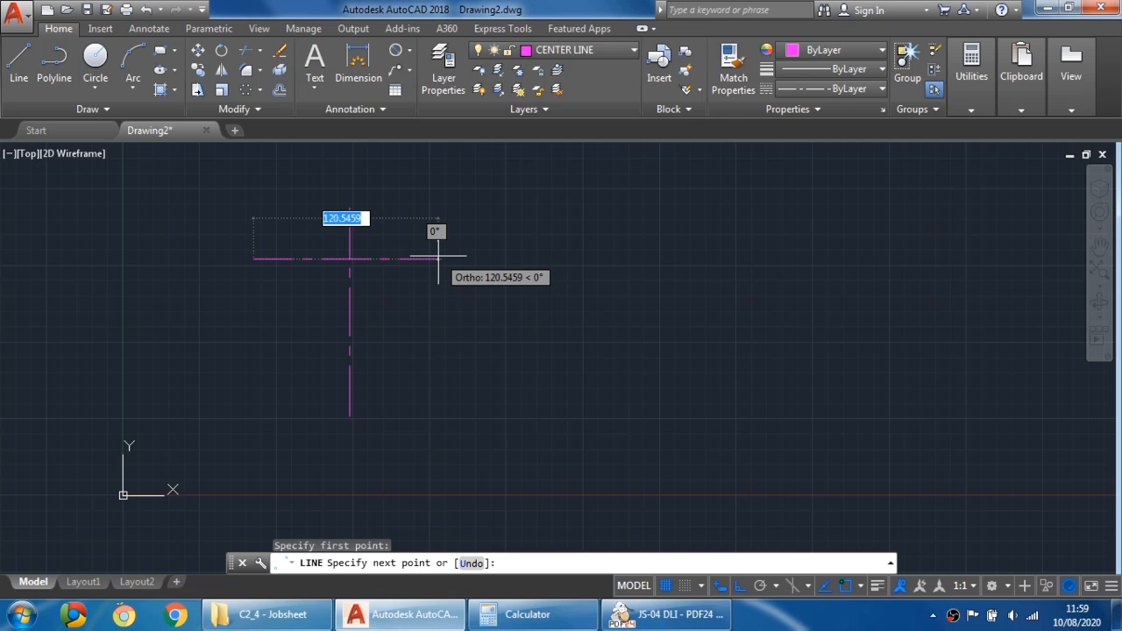
left_click(438, 258)
key("Escape")
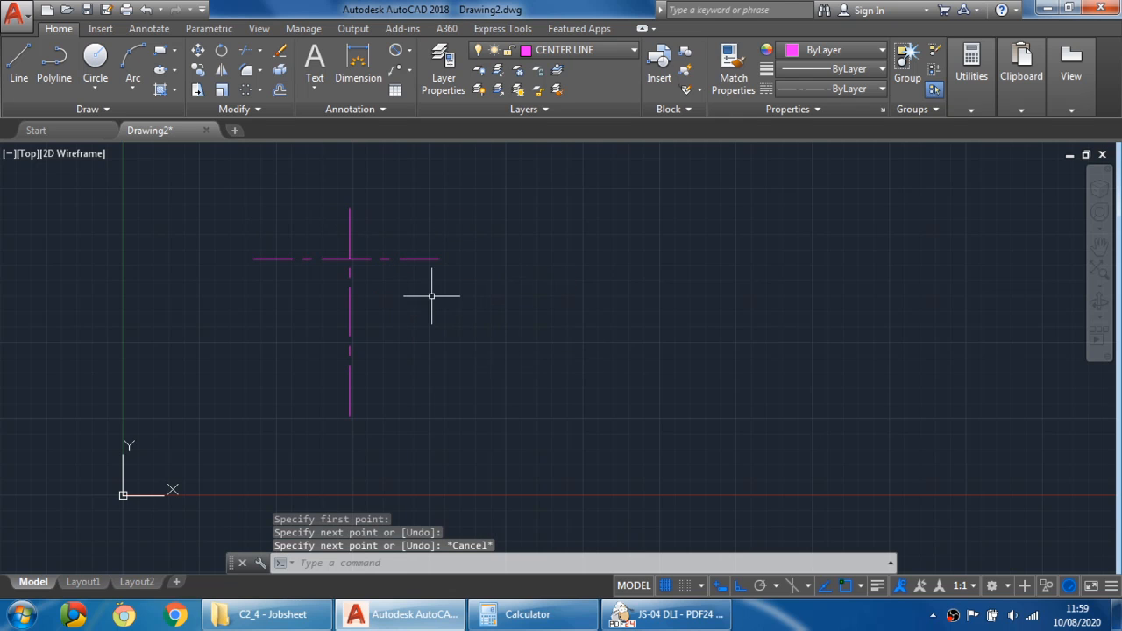
- Bring the PDF assignment beside the drawing and resize it to show the whole tap drawing
scroll(335, 237, "up", 6)
scroll(294, 274, "down", 4)
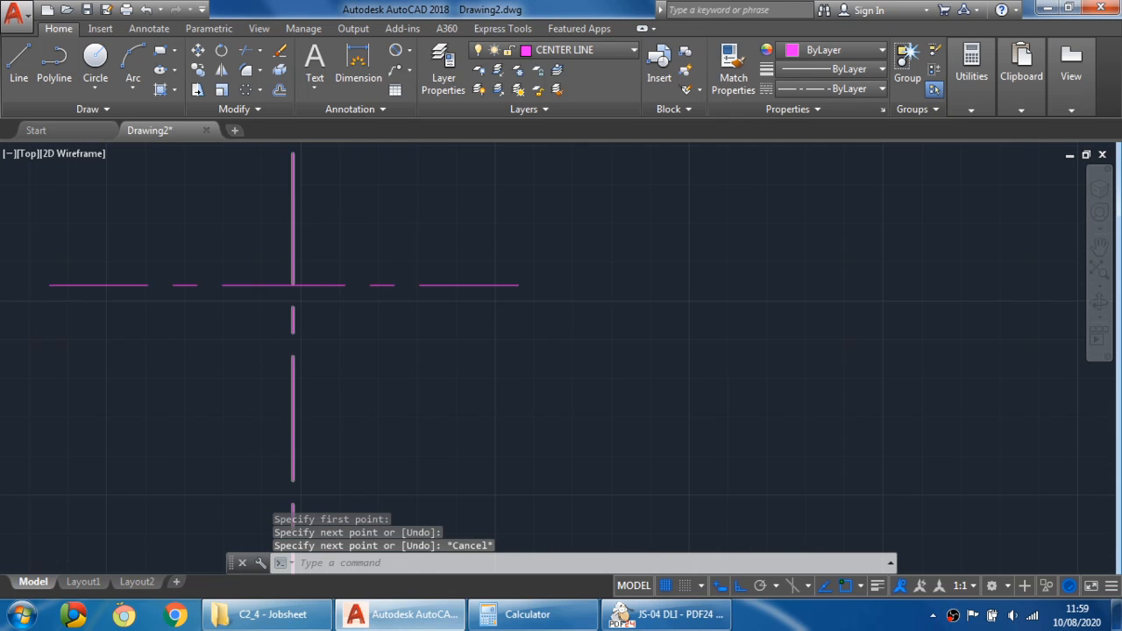
middle_click_drag(293, 274, 508, 302)
scroll(538, 305, "down", 2)
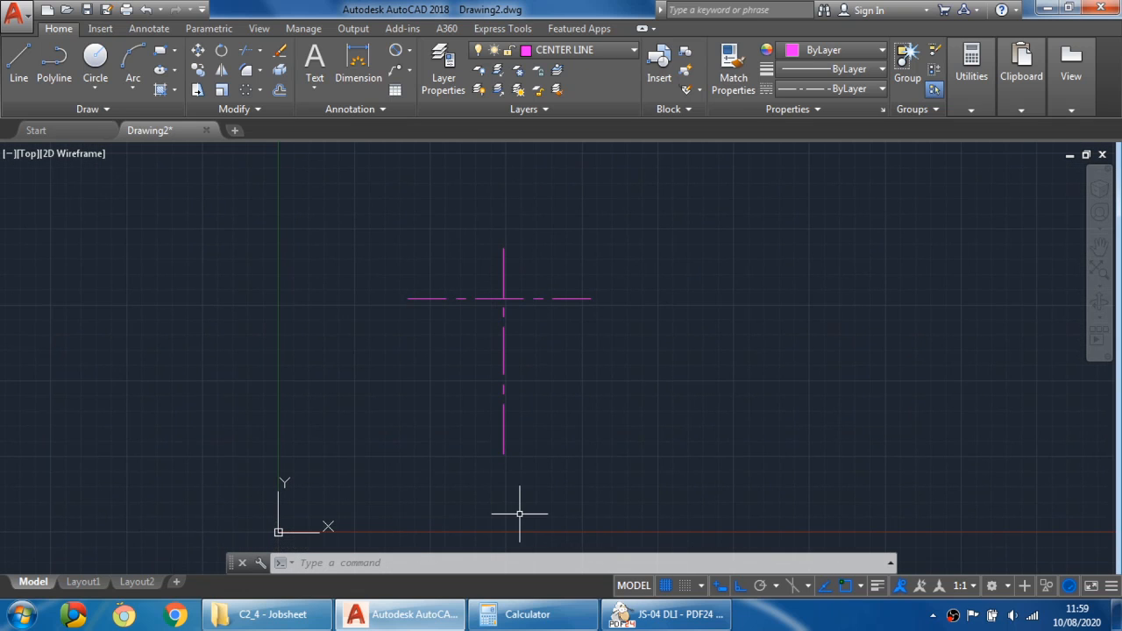
left_click(664, 614)
left_click_drag(592, 7, 1119, 5)
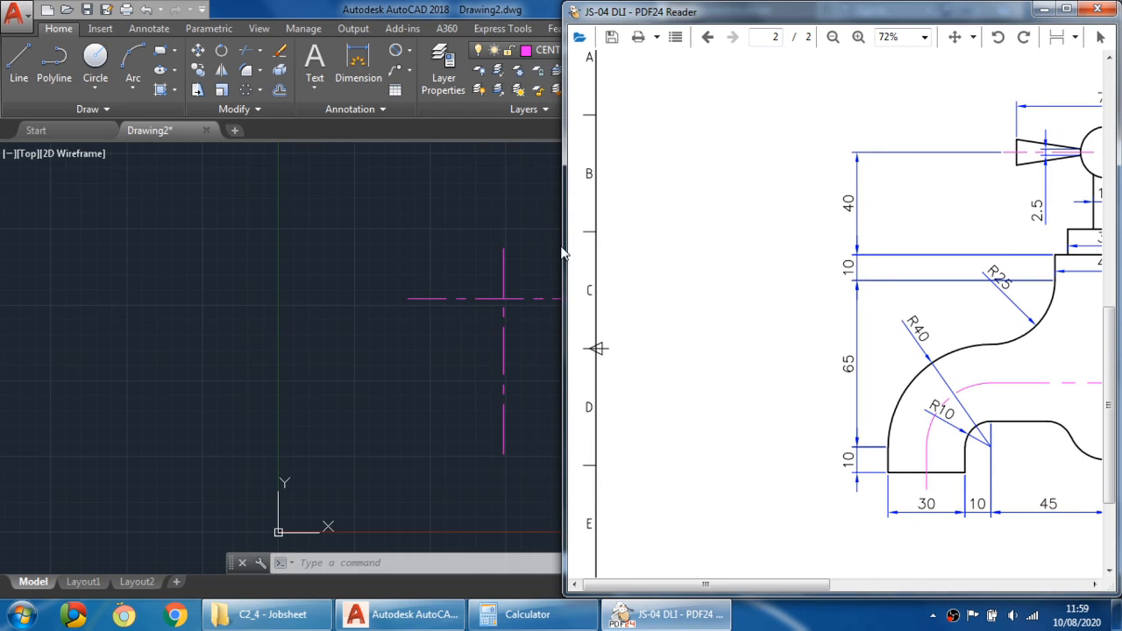
left_click(562, 254)
left_click(664, 614)
left_click_drag(564, 254, 813, 293)
scroll(999, 317, "down", 5, "ctrl")
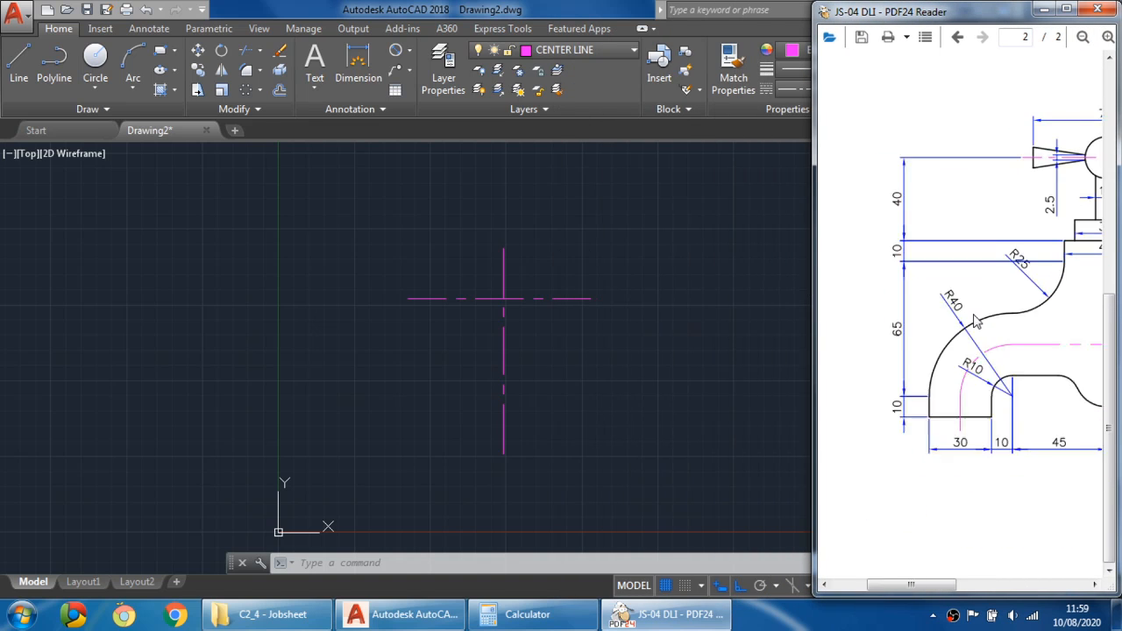
mouse_move(1065, 299)
left_mouse_down()
mouse_move(957, 307)
mouse_move(990, 275)
left_mouse_up()
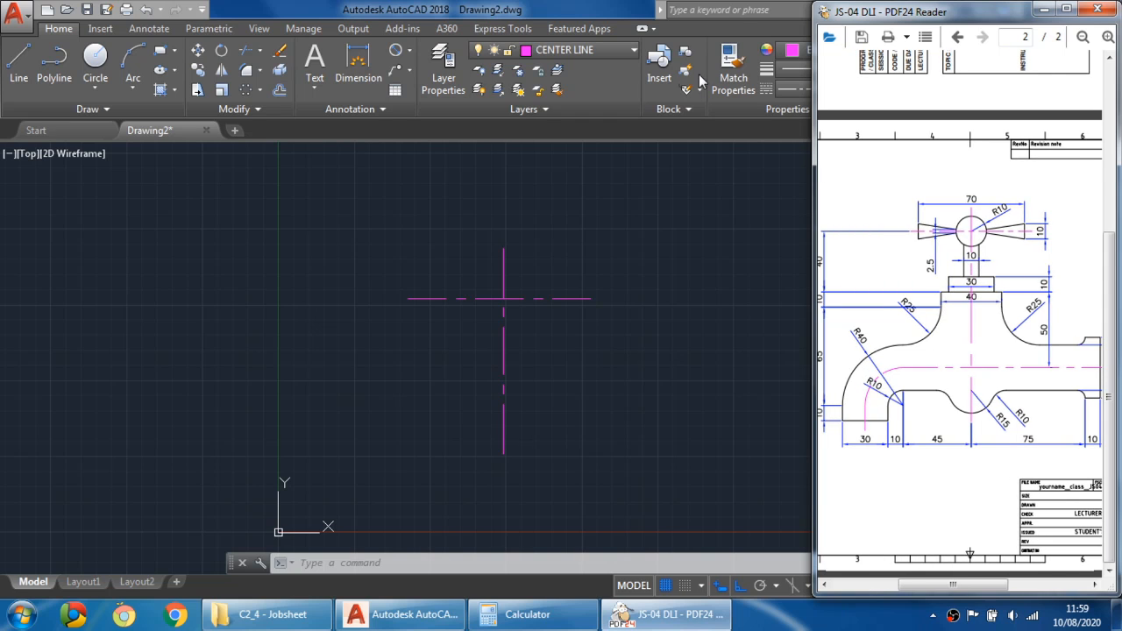
- Restore the AutoCAD window and resize it to fit beside the PDF
left_click(603, 13)
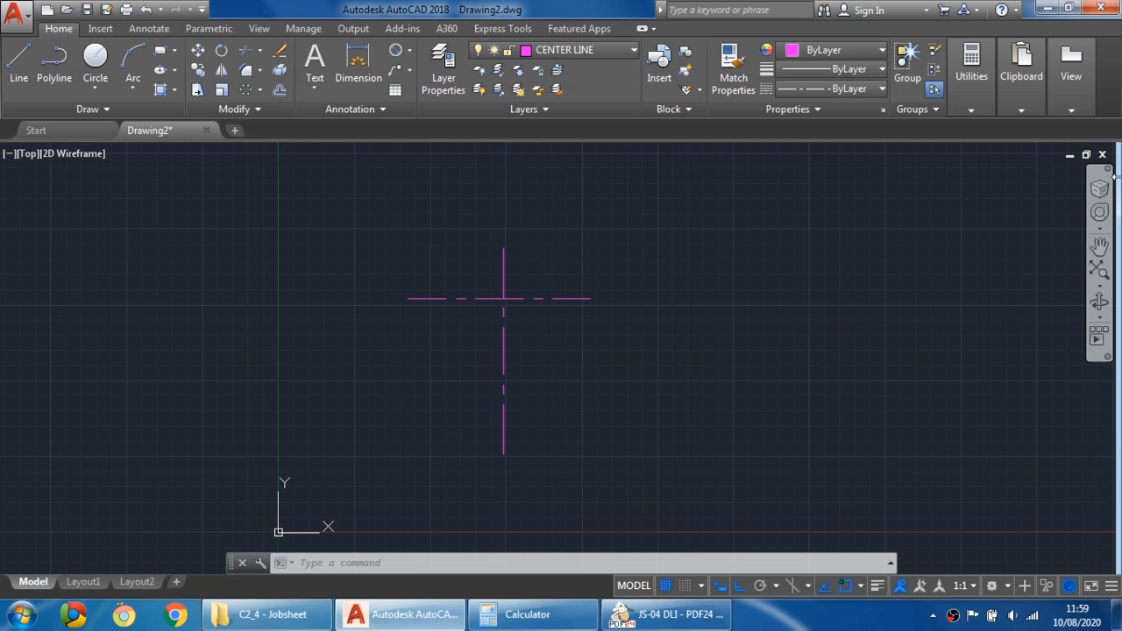
left_click(1069, 7)
left_click_drag(614, 14, 2, 237)
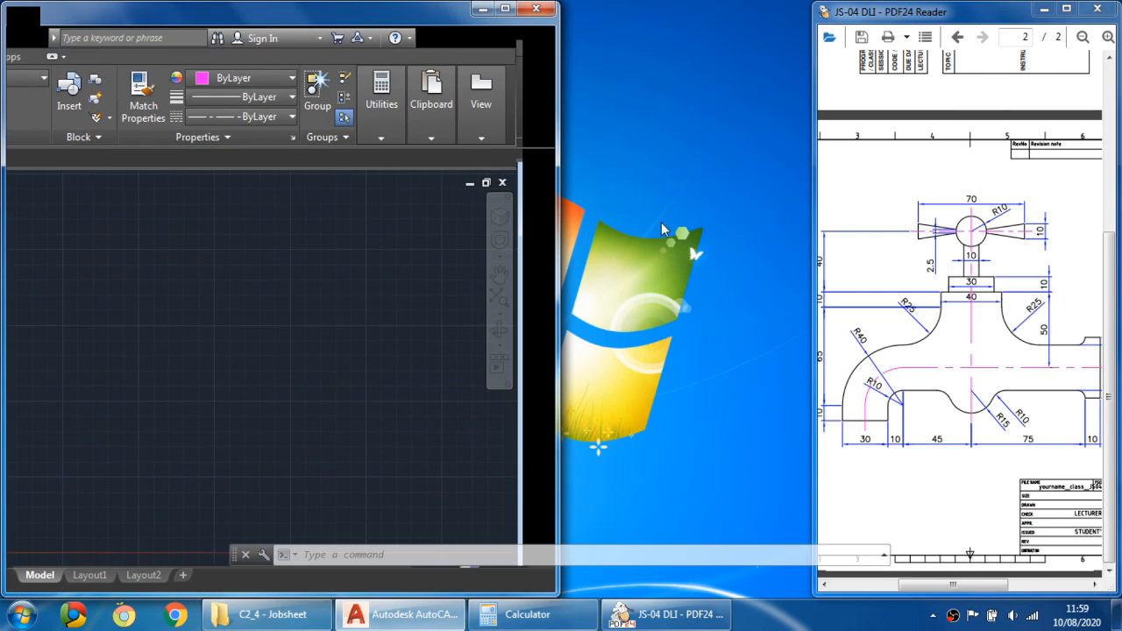
left_click_drag(560, 235, 813, 220)
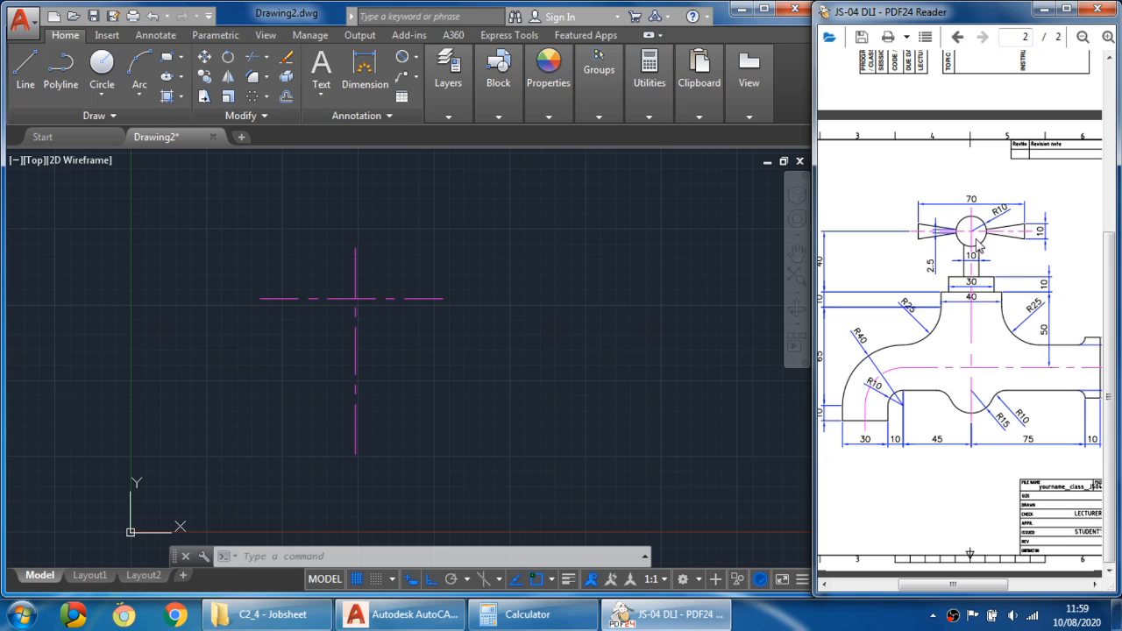
- Make OBJECT the current layer and draw a circle of radius 10 centred on the centre-line intersection
left_click(193, 214)
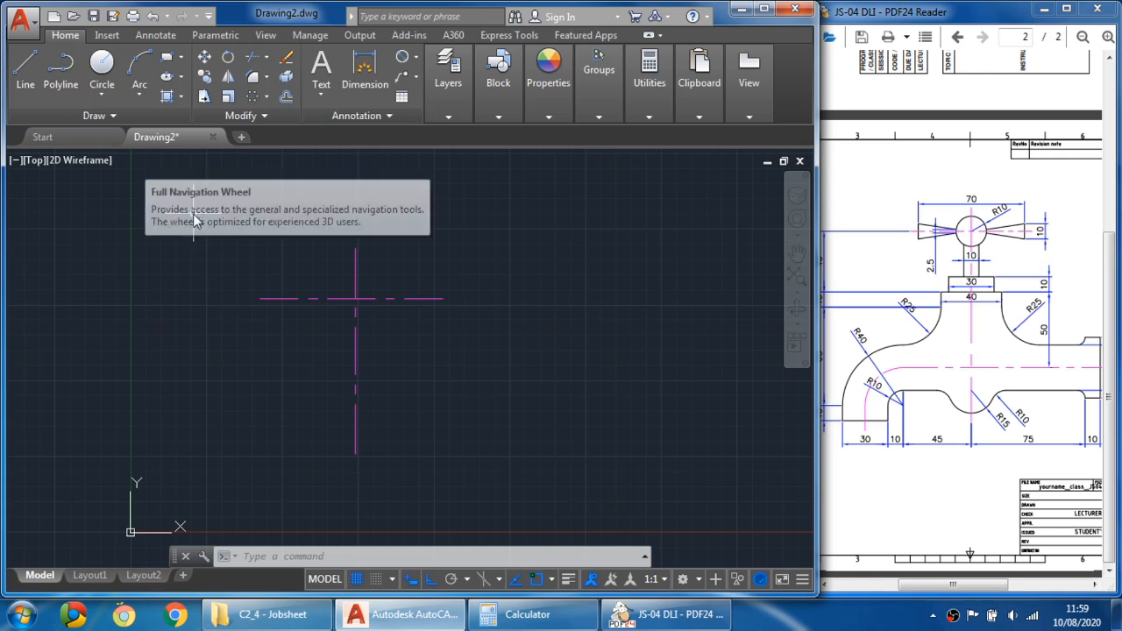
left_click(435, 99)
left_click(587, 136)
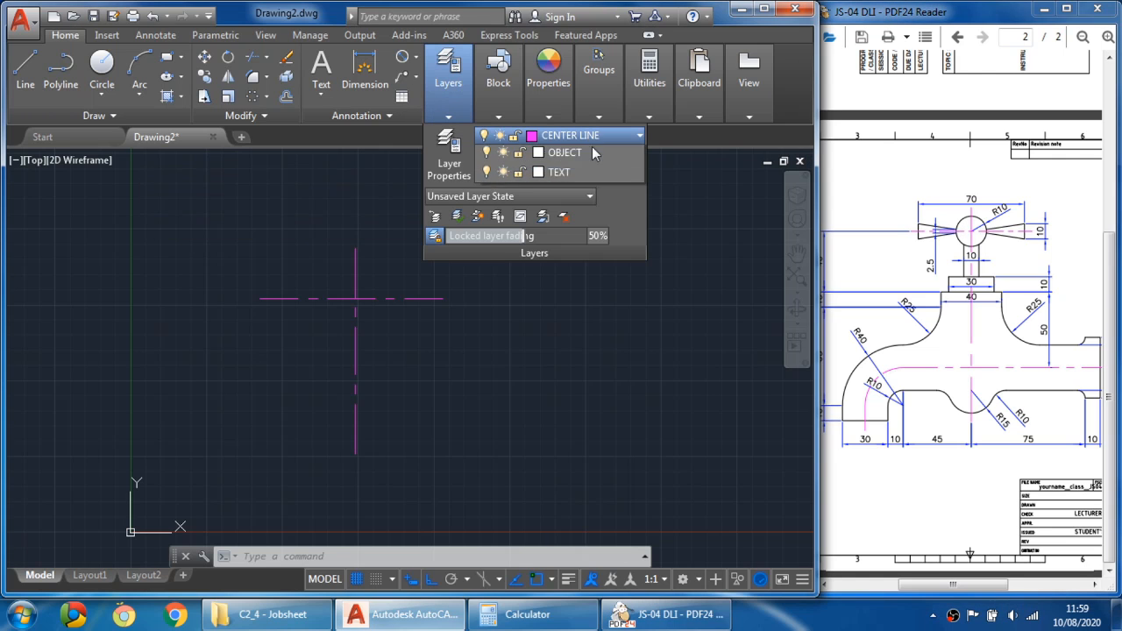
left_click(564, 215)
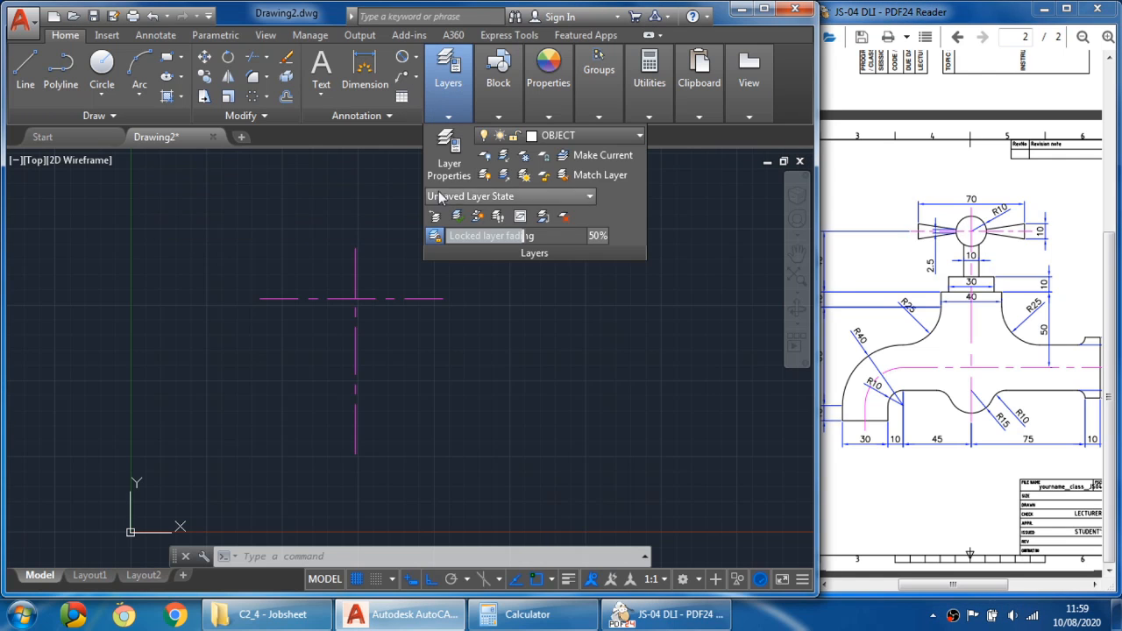
left_click(110, 93)
left_click(134, 123)
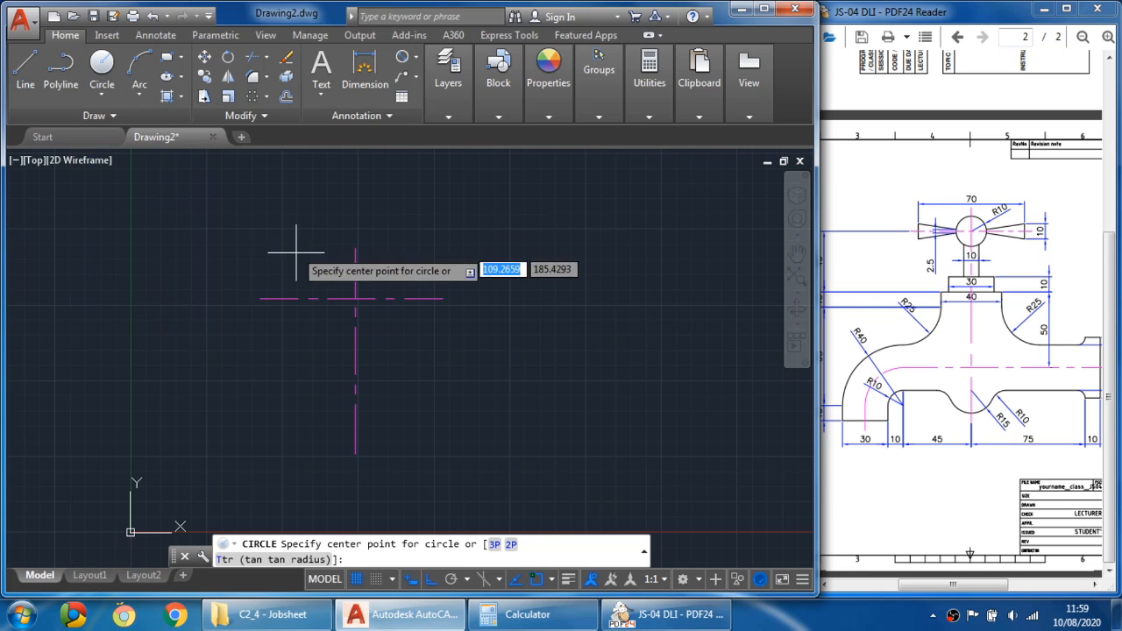
left_click(356, 299)
type("10")
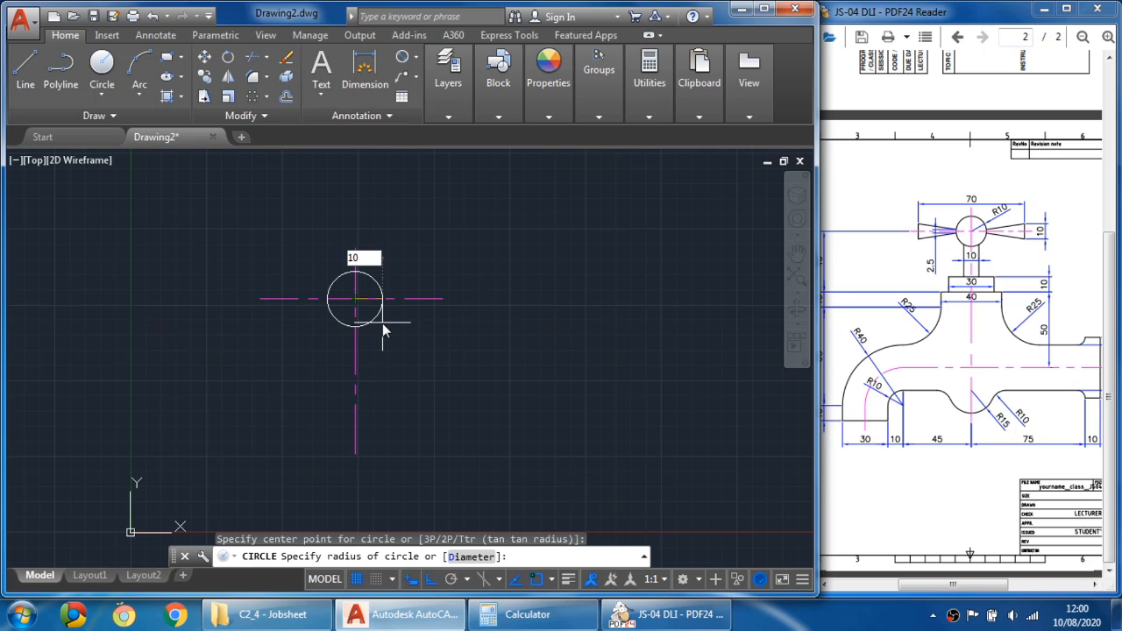
key("Return")
scroll(351, 298, "up", 4)
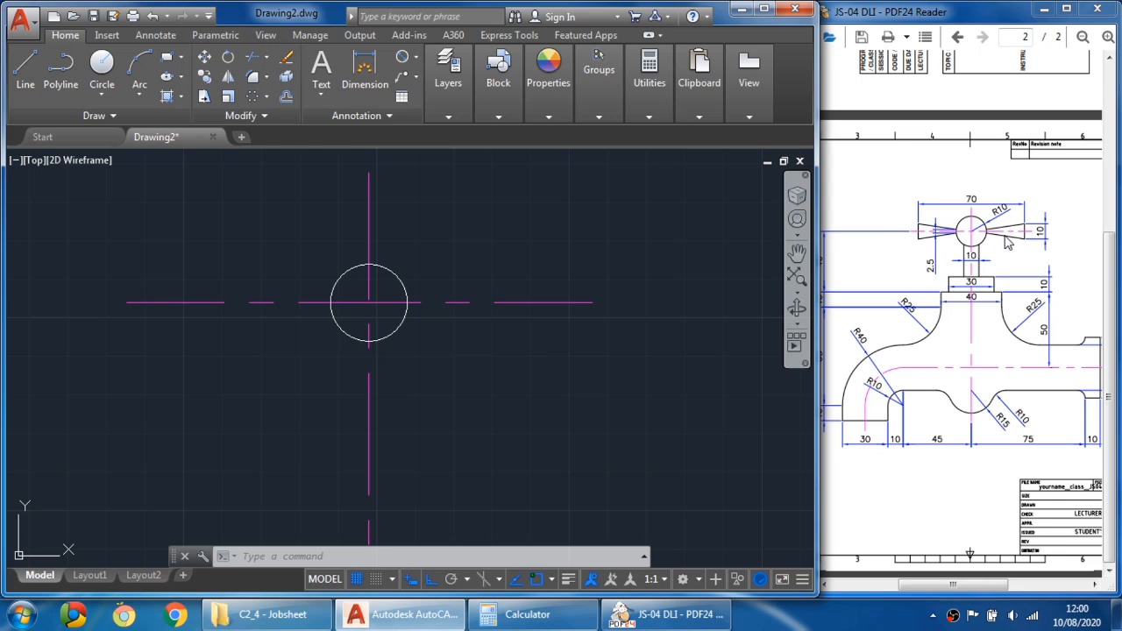
left_click(368, 202)
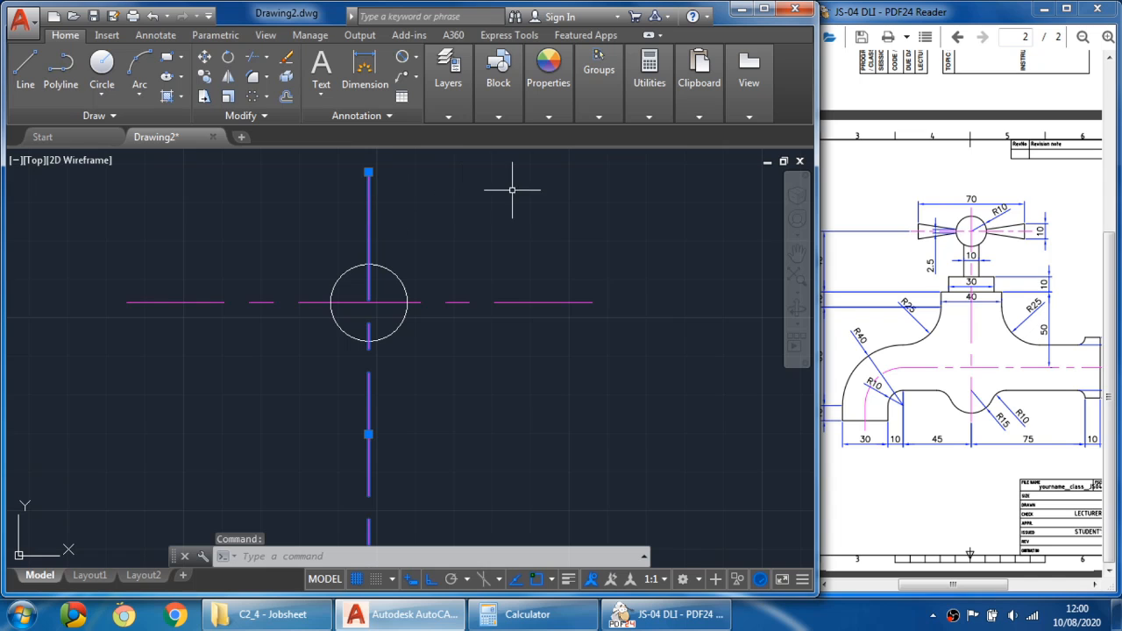
key("Escape")
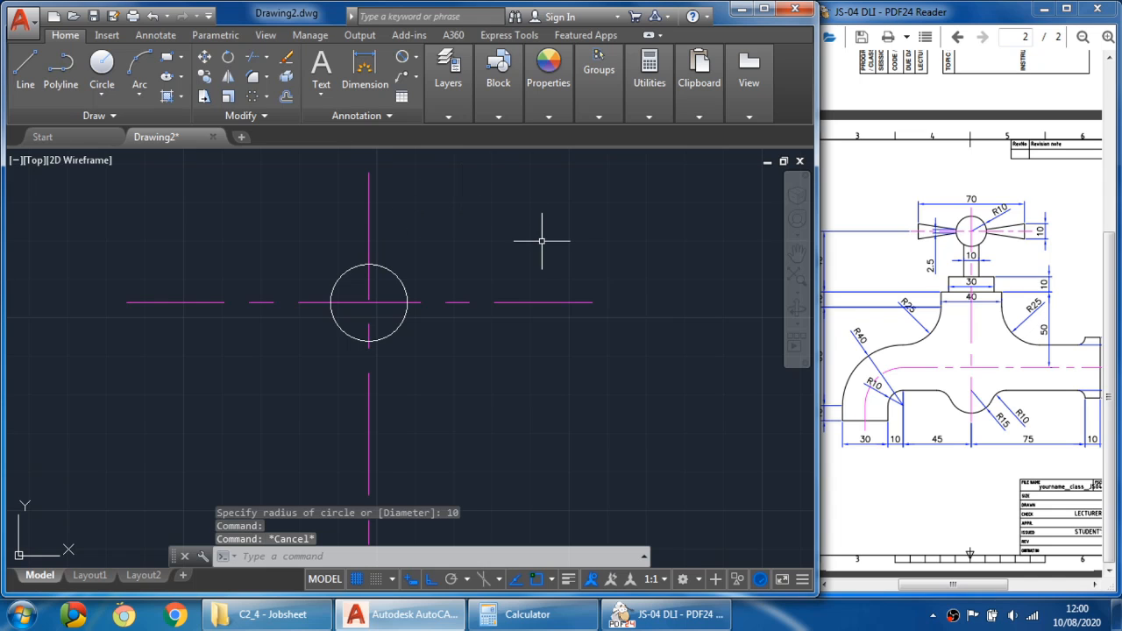
left_click(527, 614)
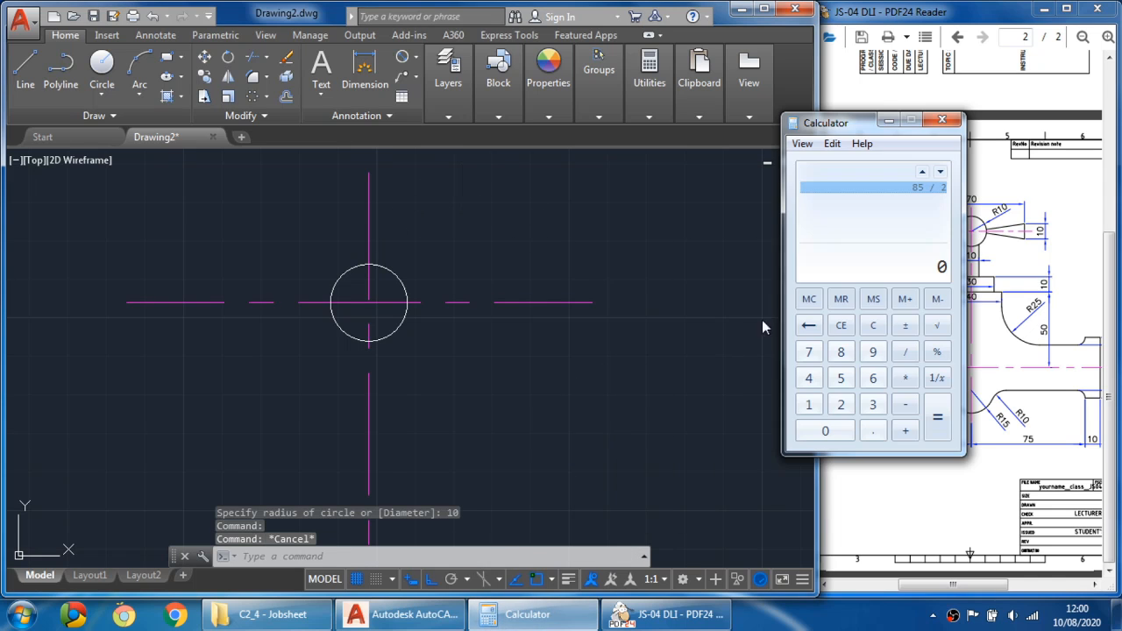
left_click(491, 258)
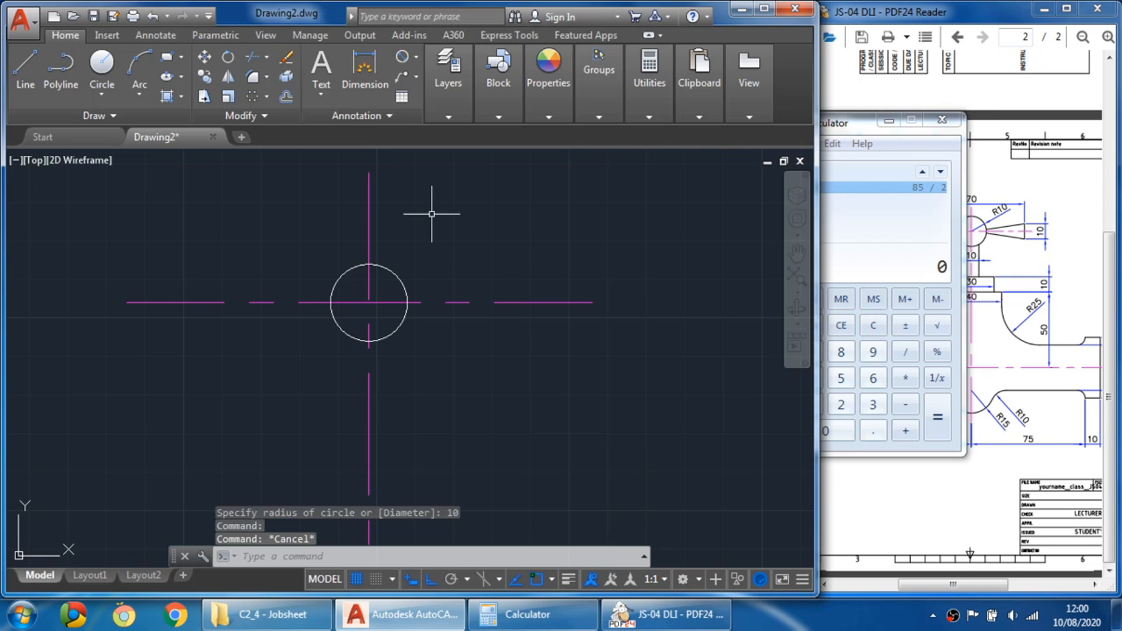
left_click(890, 121)
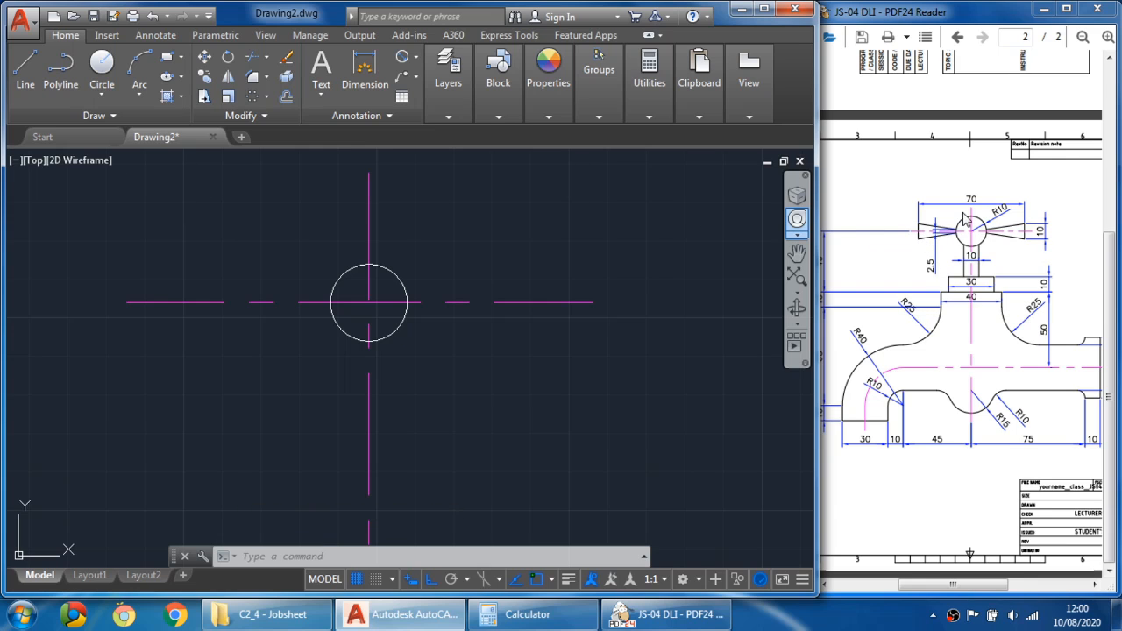
- Offset the vertical centre line 35 mm to both the left and right sides
left_click(291, 99)
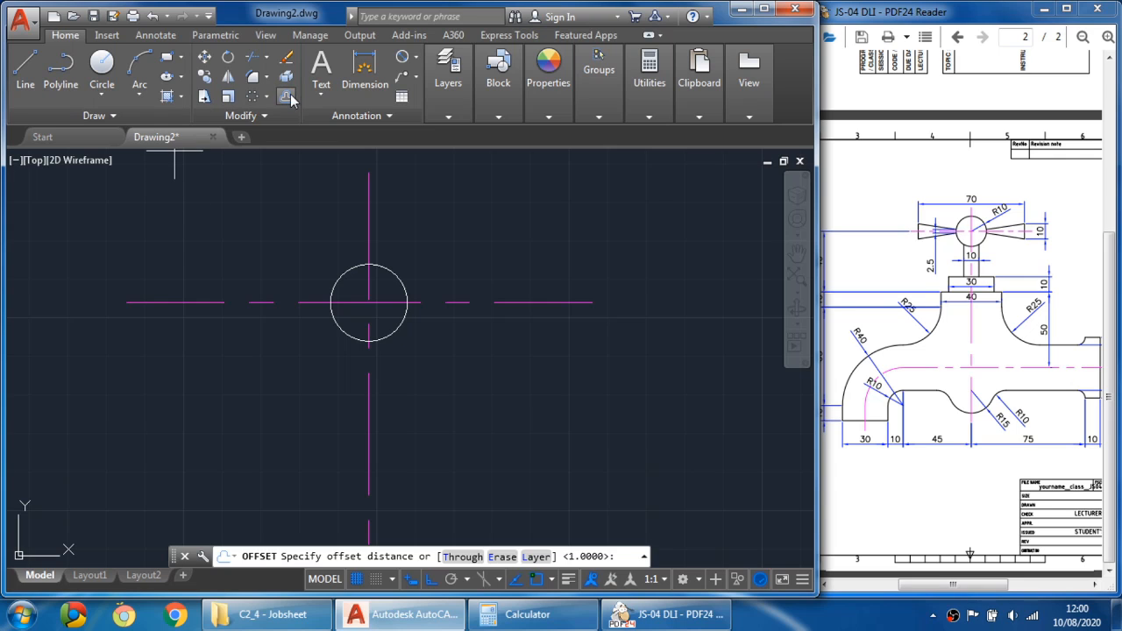
type("35")
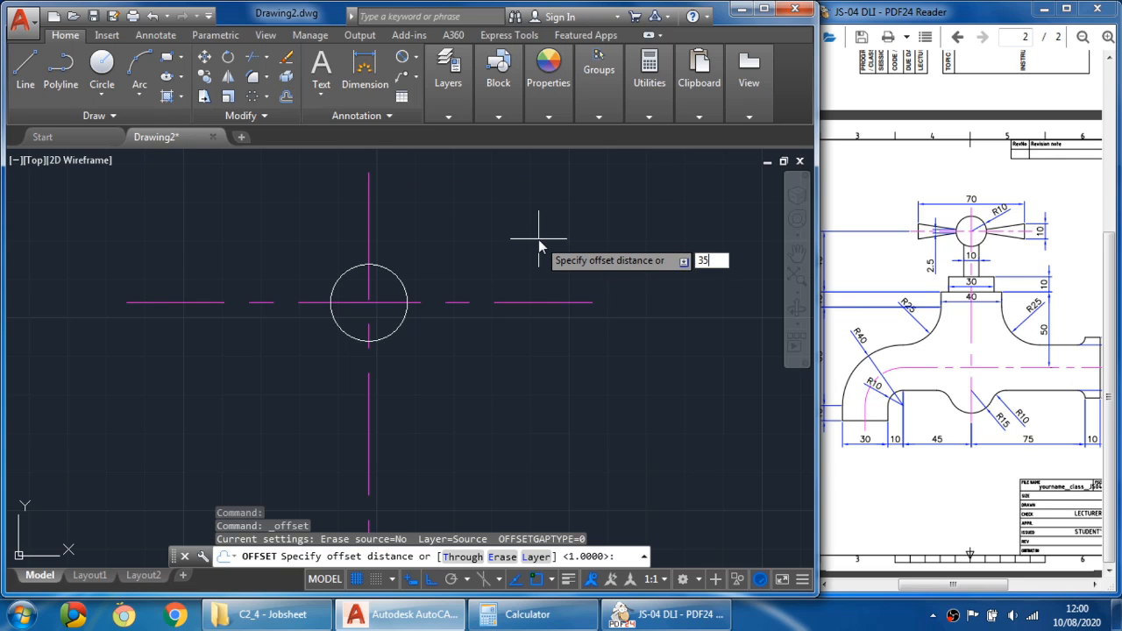
key("Return")
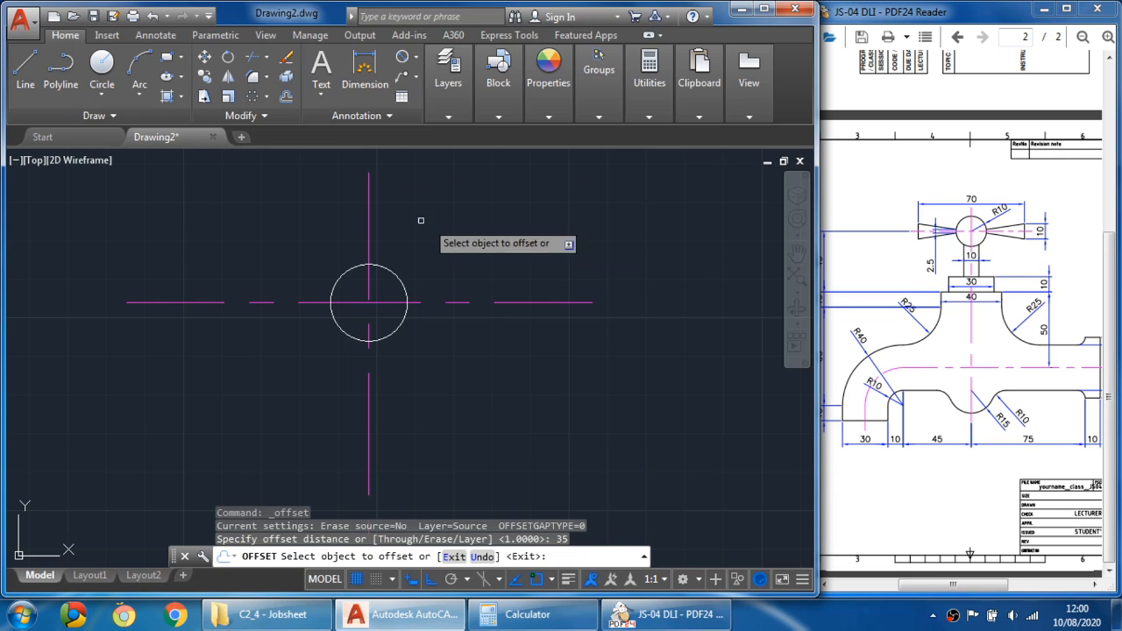
left_click(370, 190)
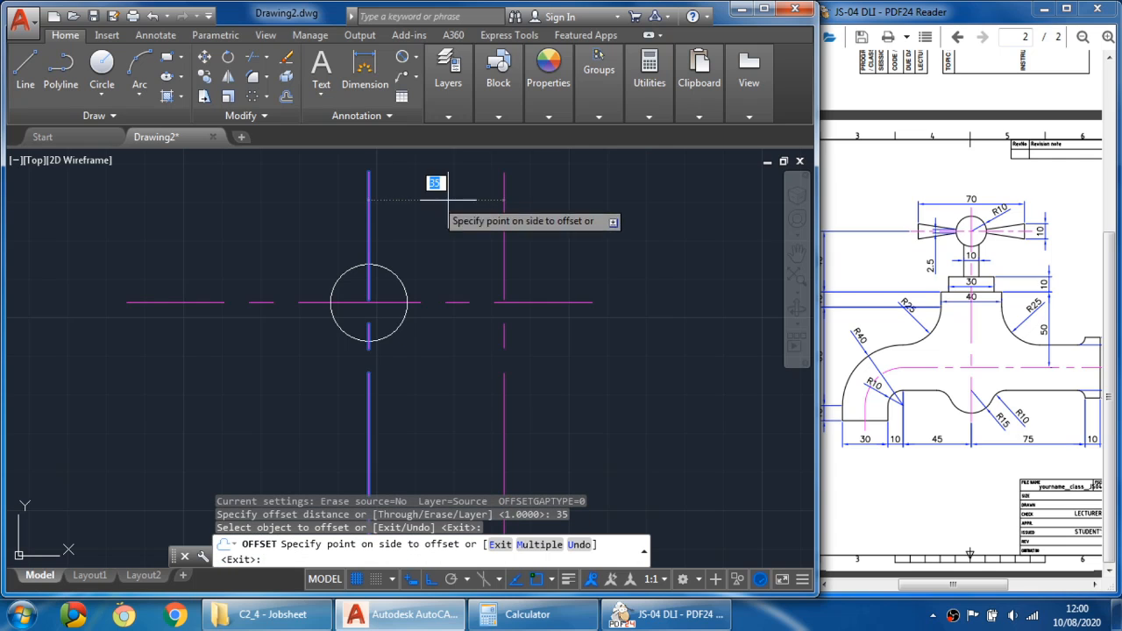
left_click(557, 209)
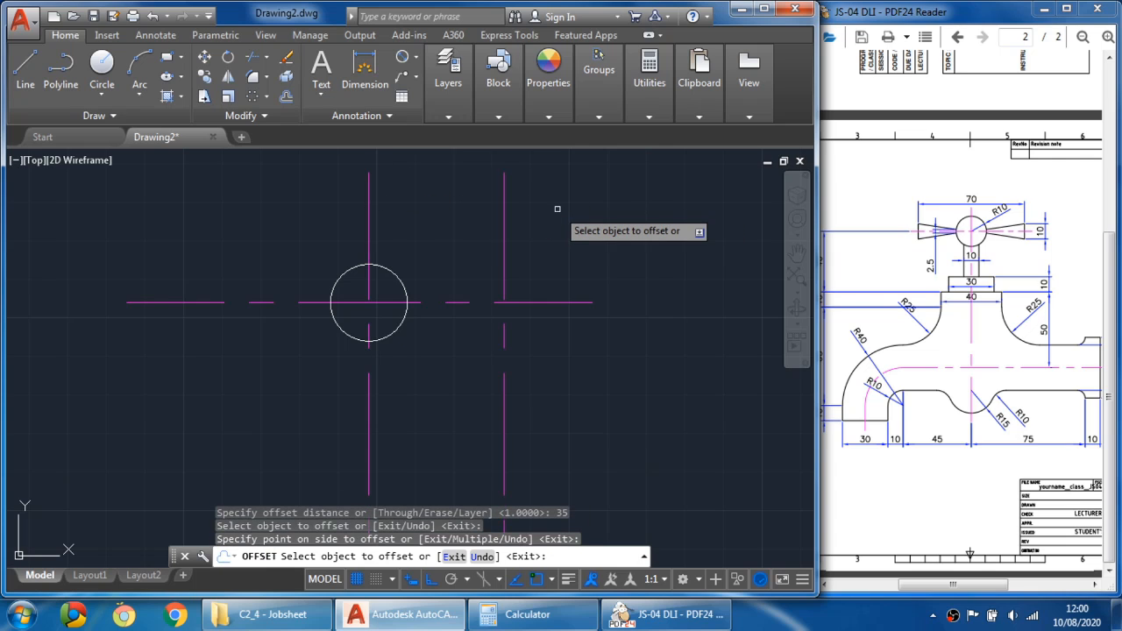
left_click(369, 185)
left_click(123, 221)
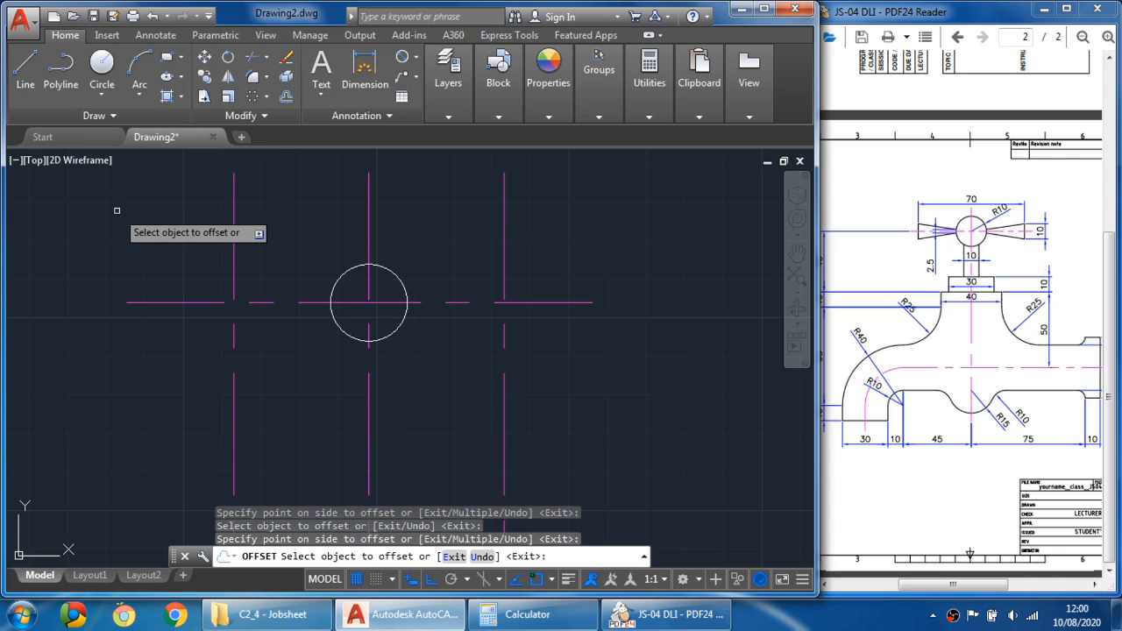
key("Escape")
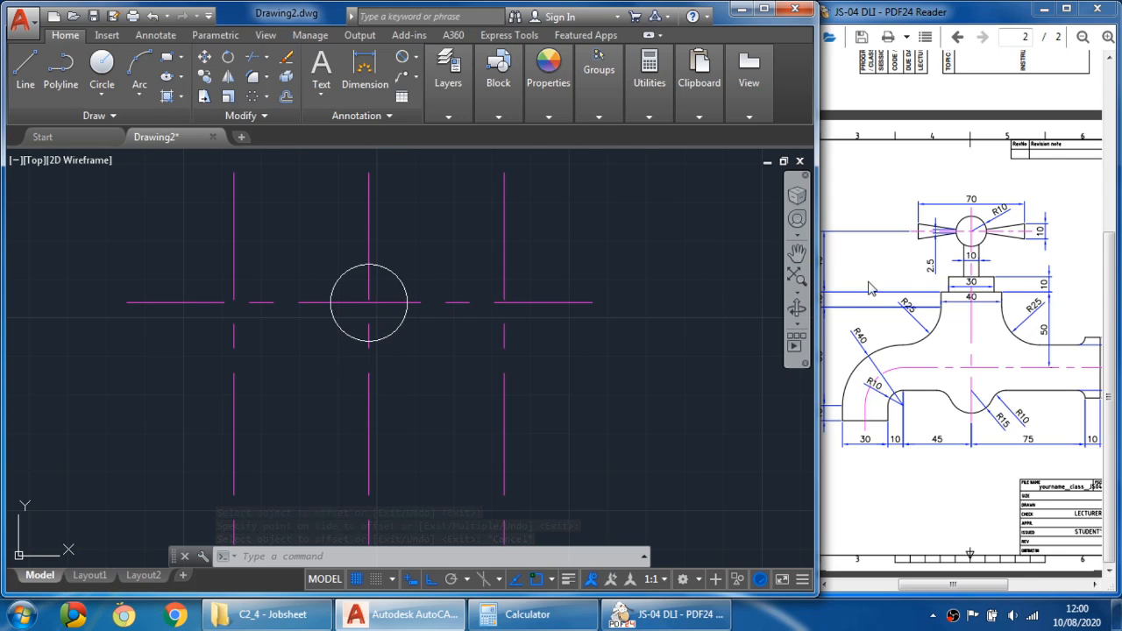
- Zoom into the tap handle area of the PDF assignment to read its dimensions
left_click(968, 248)
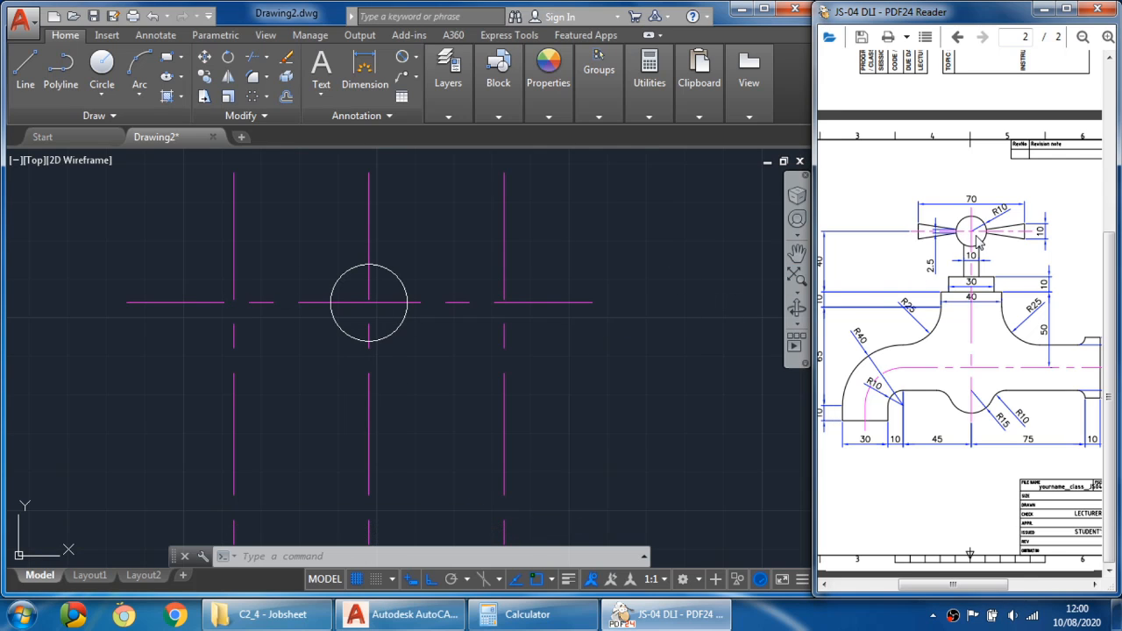
scroll(979, 242, "up", 3, "ctrl")
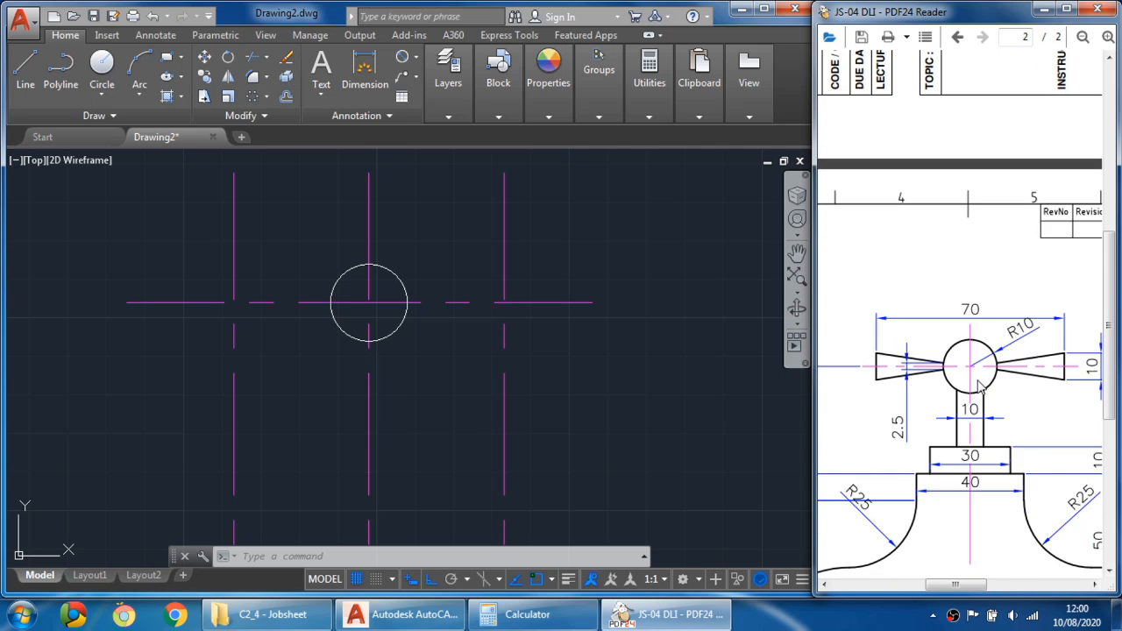
scroll(971, 430, "down", 3)
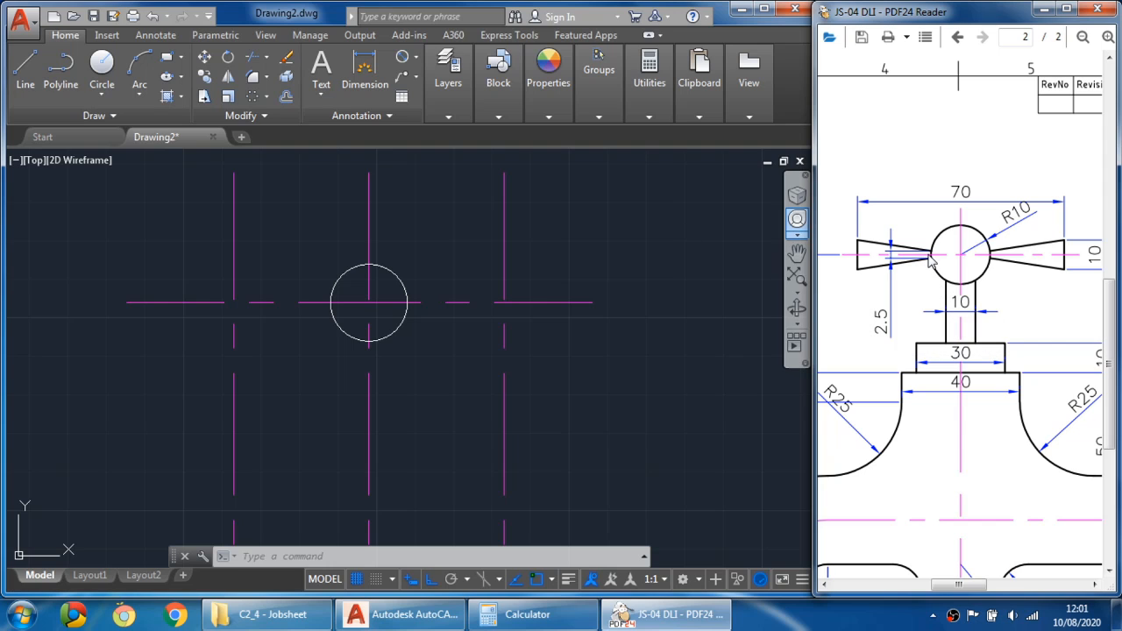
scroll(931, 261, "up", 4, "ctrl")
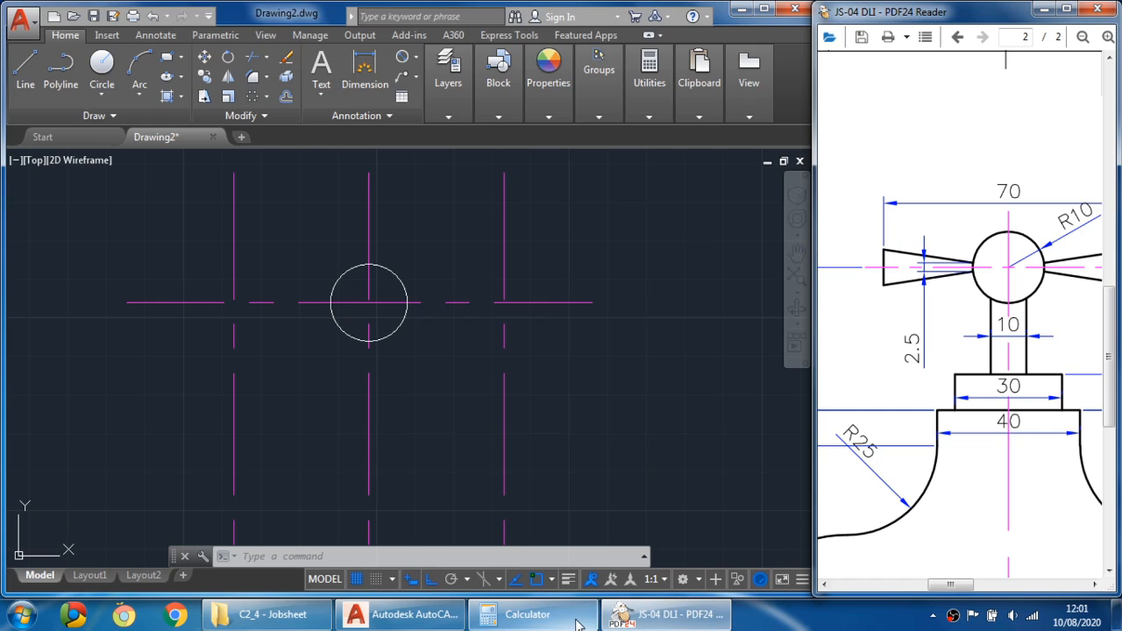
- Switch to the Calculator and compute 2.5 divided by 2
left_click(526, 615)
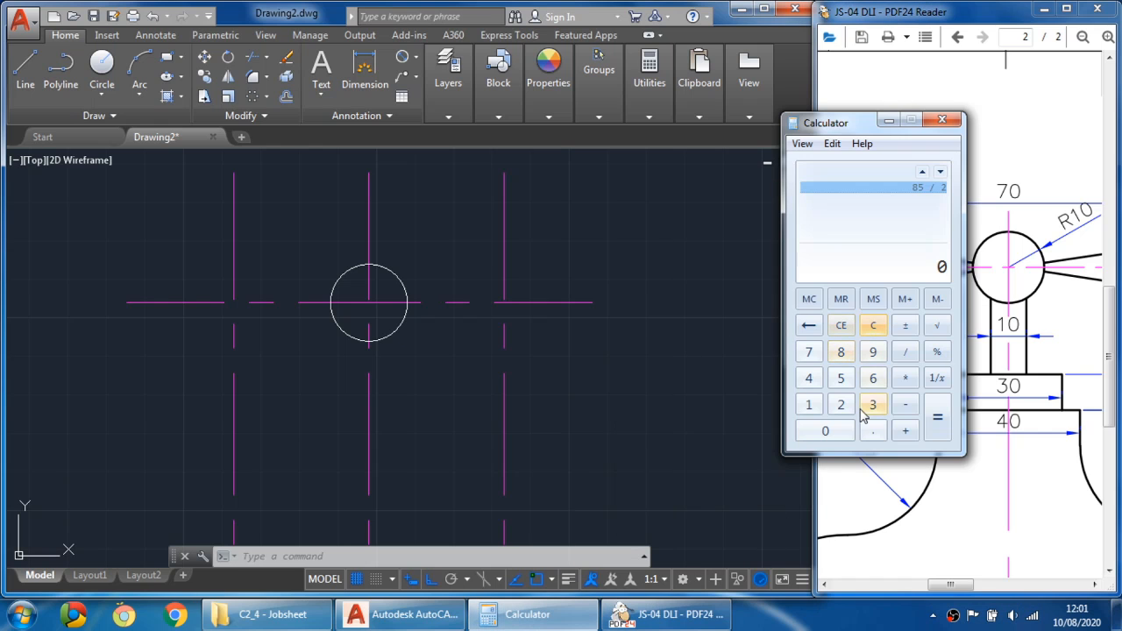
left_click(841, 406)
left_click(873, 431)
left_click(841, 378)
left_click(906, 352)
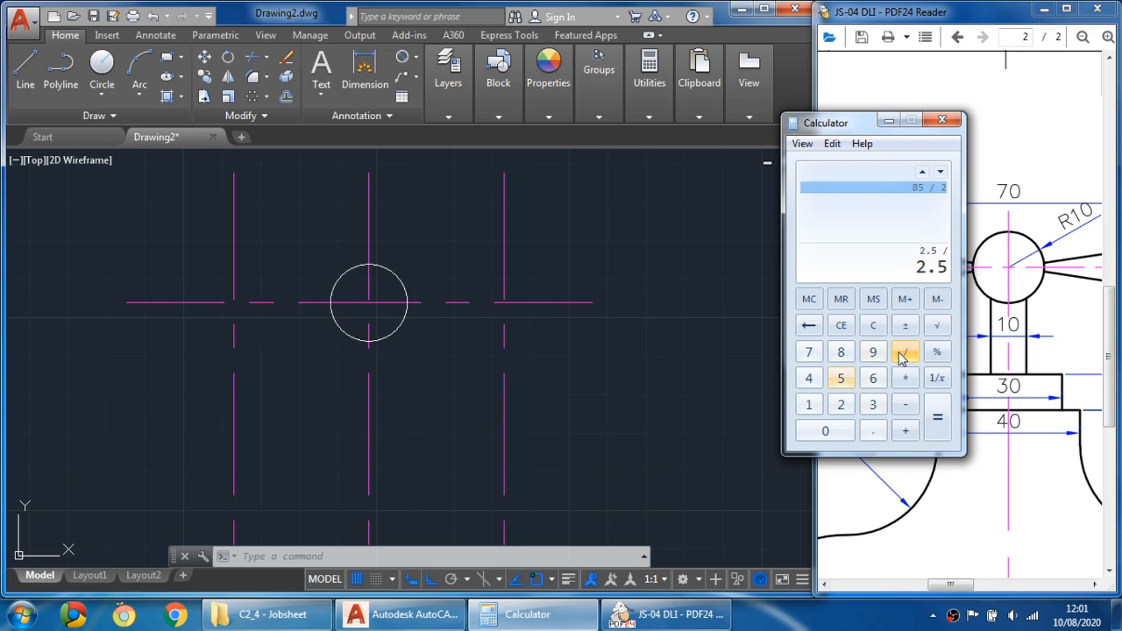
left_click(844, 405)
left_click(942, 417)
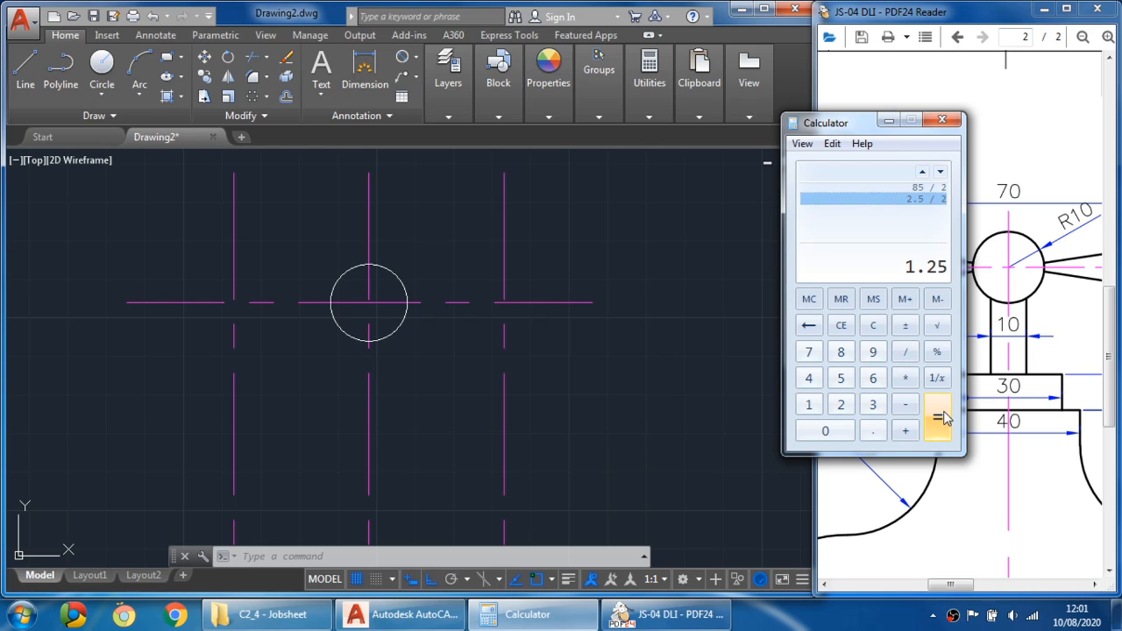
left_click(889, 121)
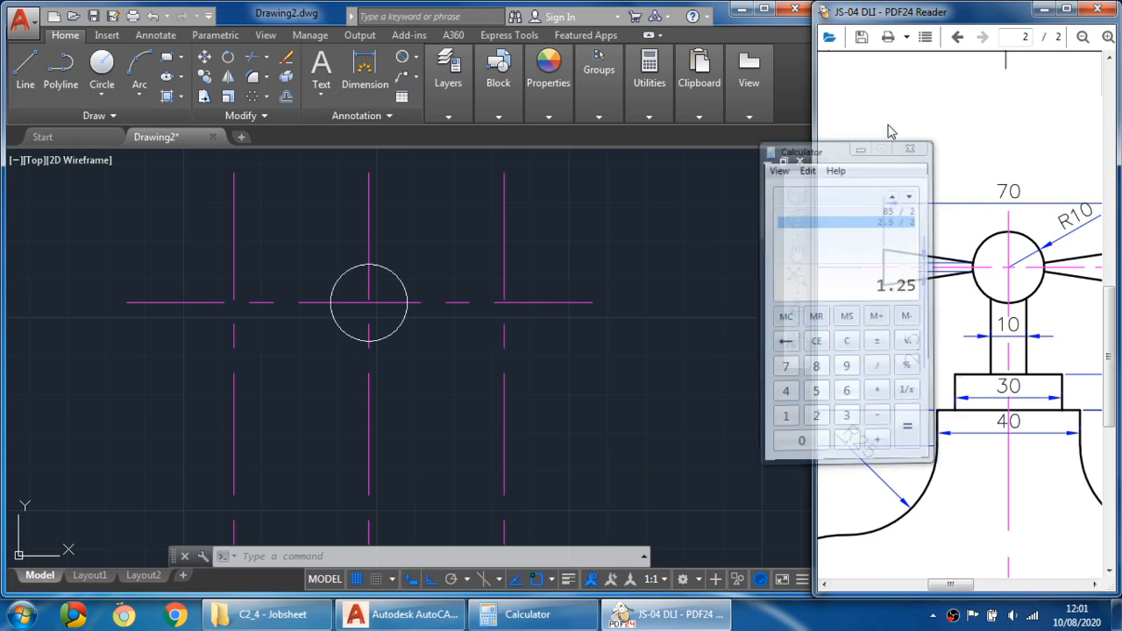
- Offset the horizontal centre line 1.25 mm both above and below it
left_click(286, 98)
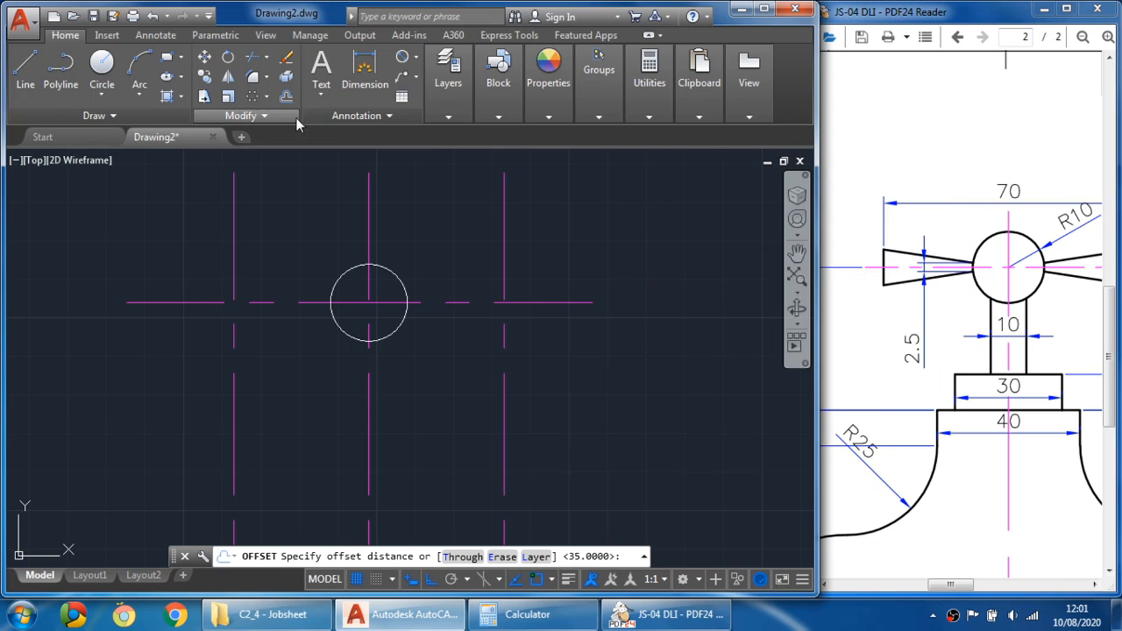
type("1.25")
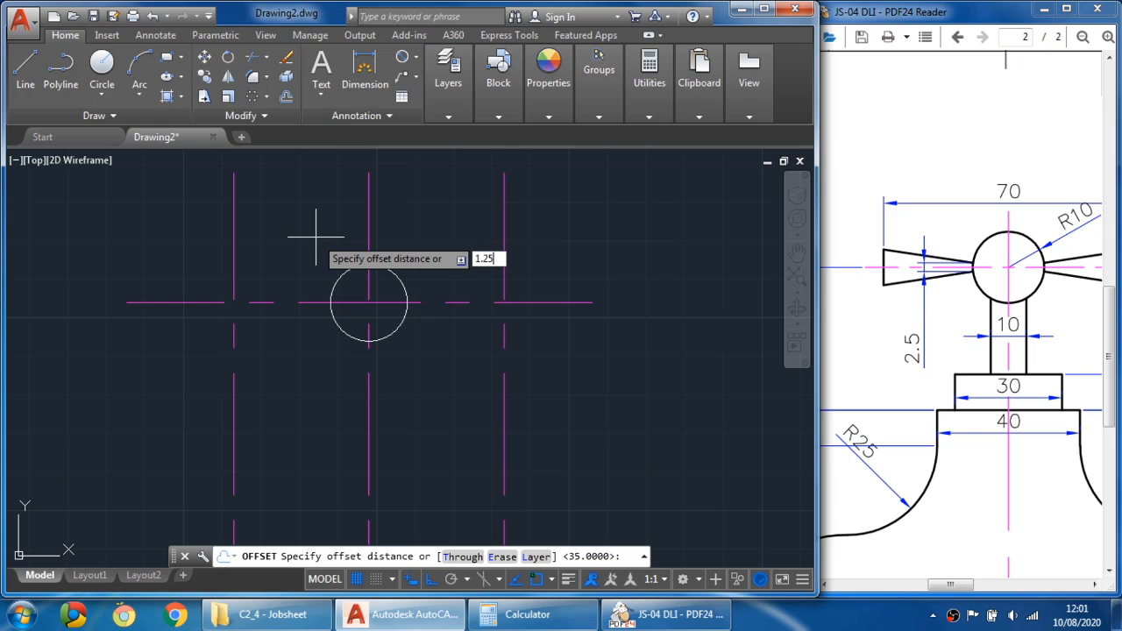
key("Return")
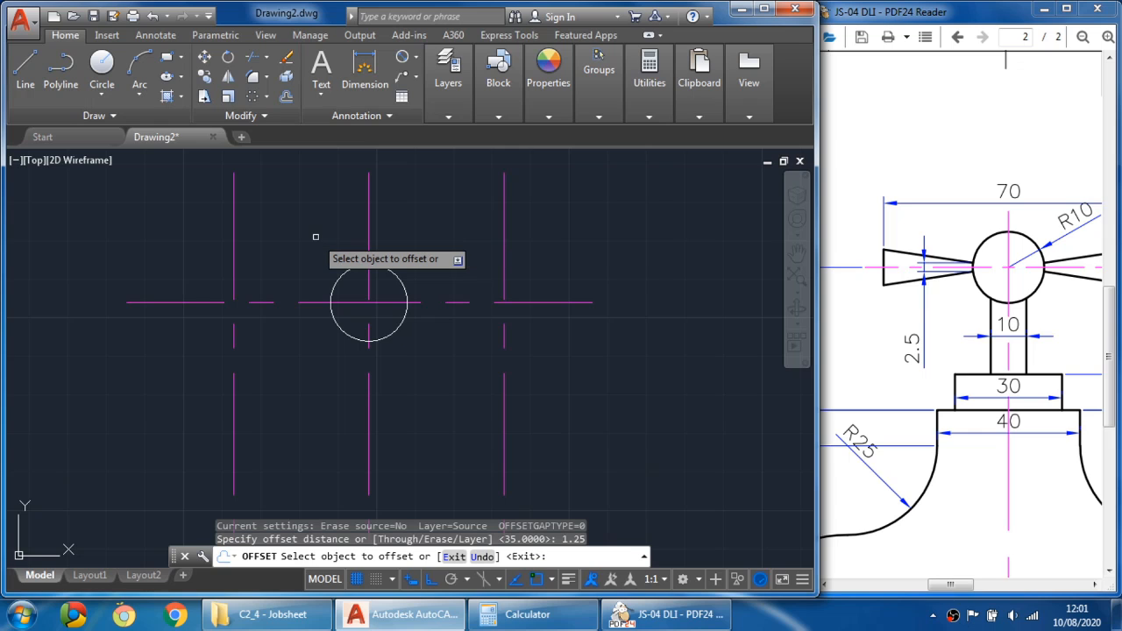
left_click(313, 304)
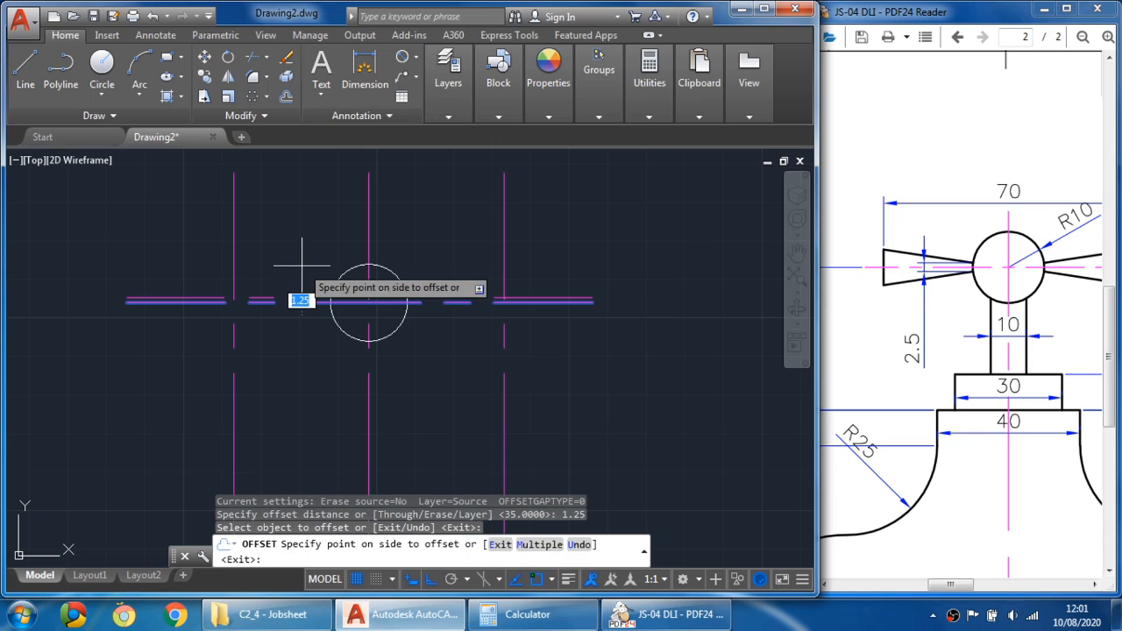
left_click(302, 249)
scroll(305, 297, "up", 2)
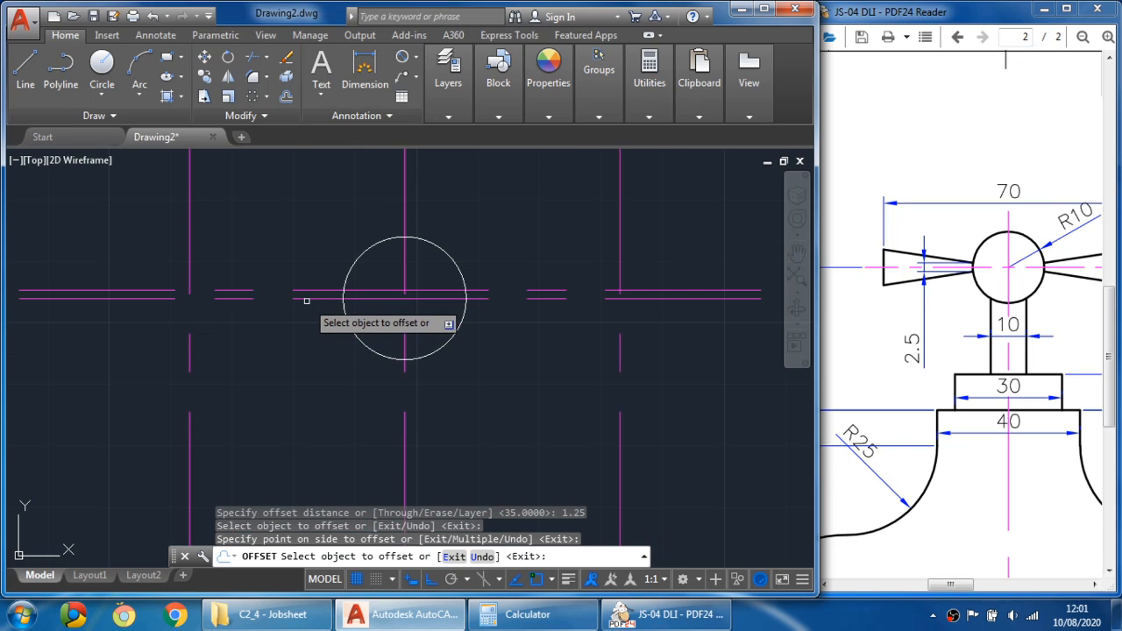
left_click(306, 299)
left_click(304, 336)
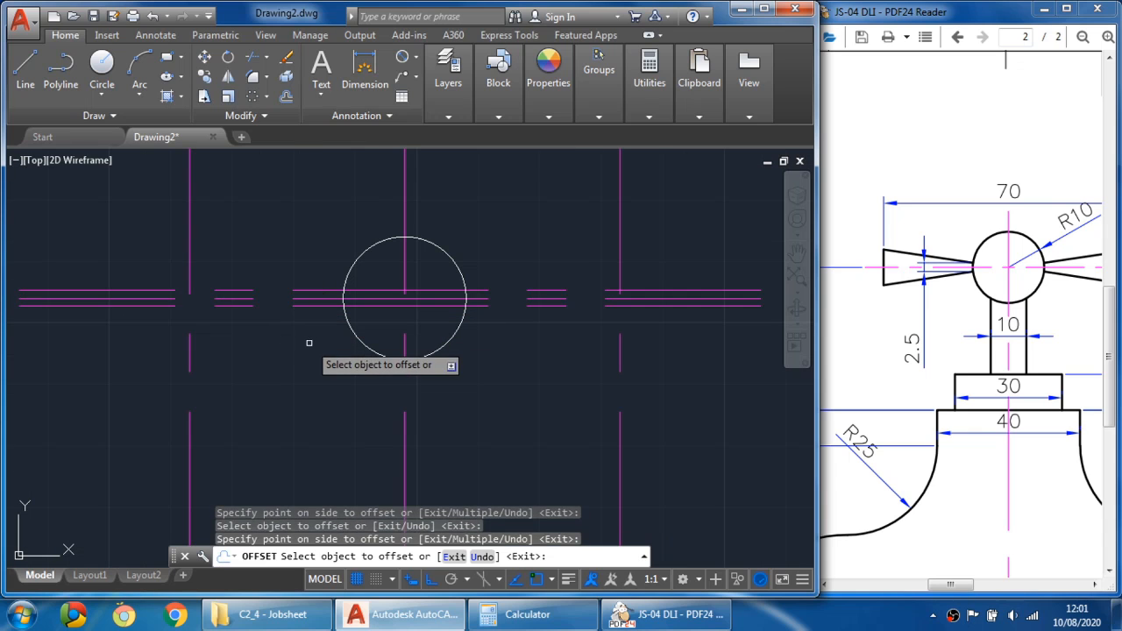
key("Escape")
- Examine the handle end dimensions on the PDF assignment drawing
mouse_move(309, 343)
middle_mouse_down()
mouse_move(267, 351)
mouse_move(263, 369)
middle_mouse_up()
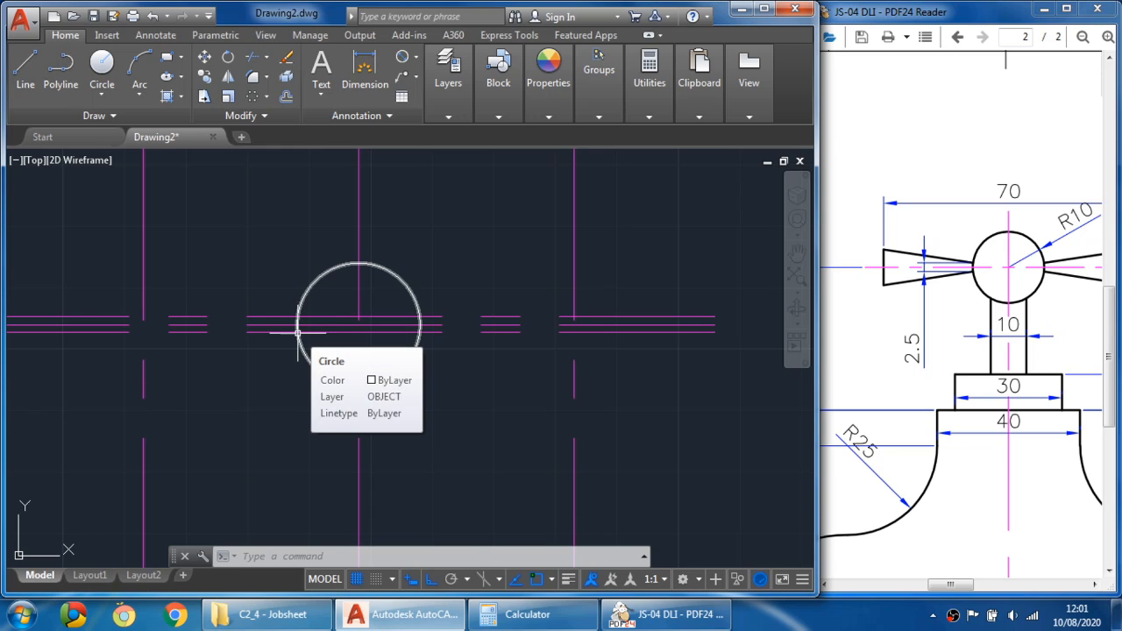
left_click(1020, 299)
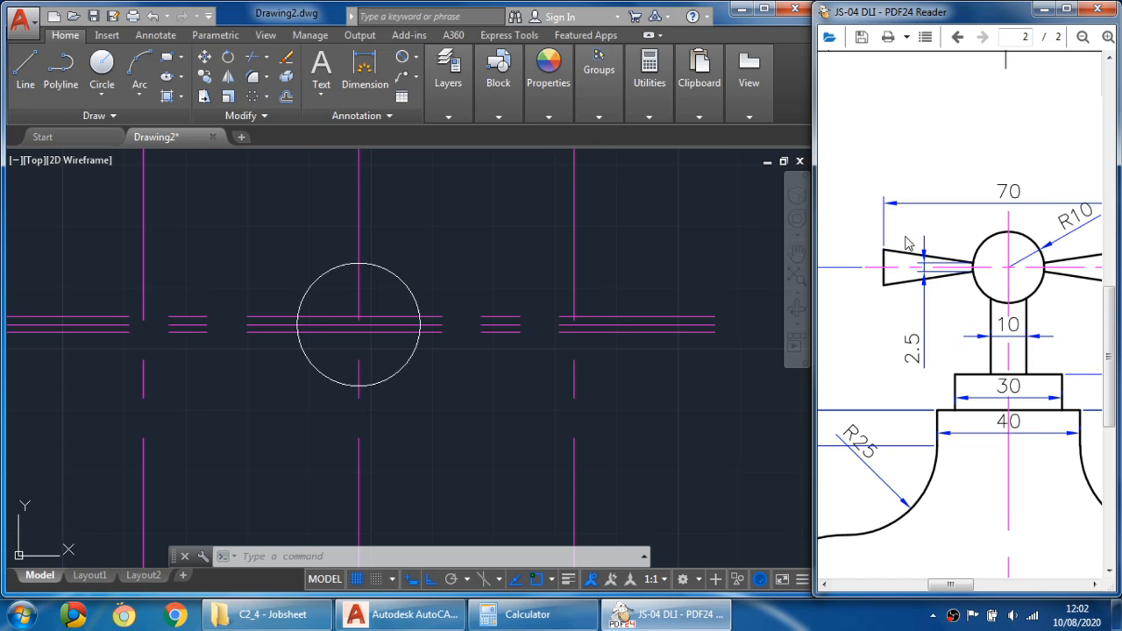
mouse_move(1002, 304)
left_mouse_down()
mouse_move(881, 290)
mouse_move(888, 282)
left_mouse_up()
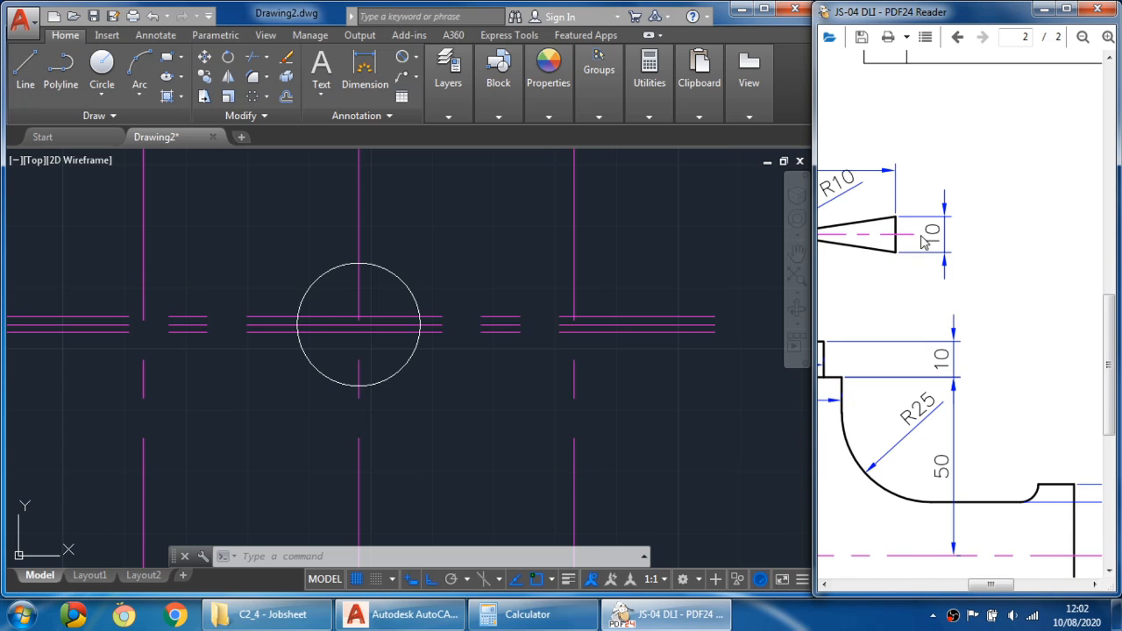
mouse_move(925, 243)
left_mouse_down()
mouse_move(972, 248)
mouse_move(984, 224)
mouse_move(979, 178)
mouse_move(1050, 297)
left_mouse_up()
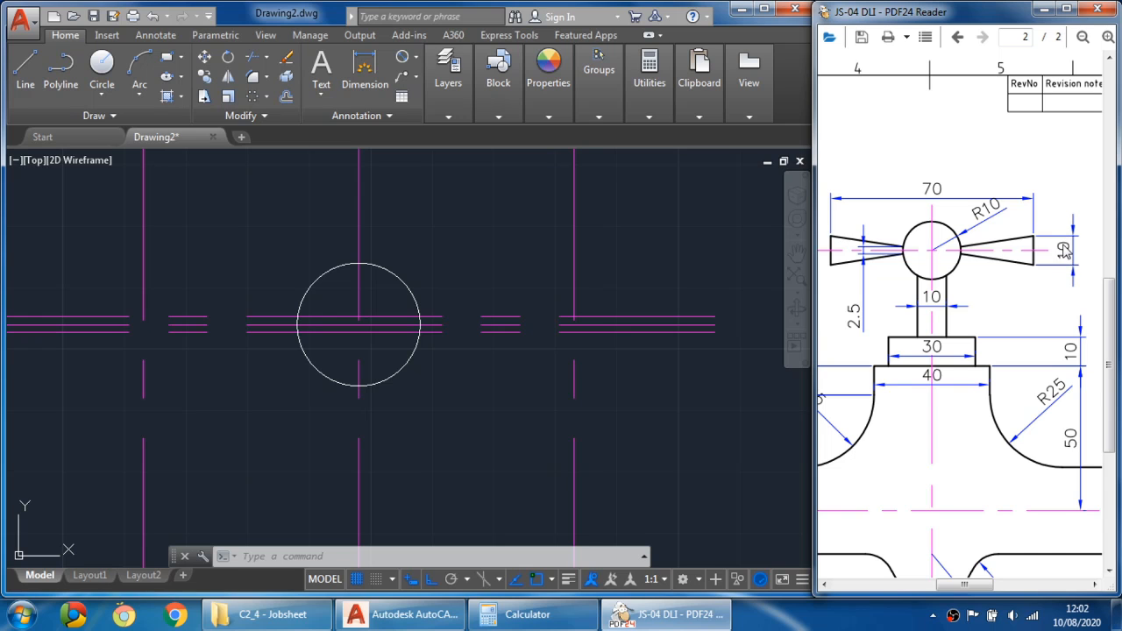
left_click(511, 326)
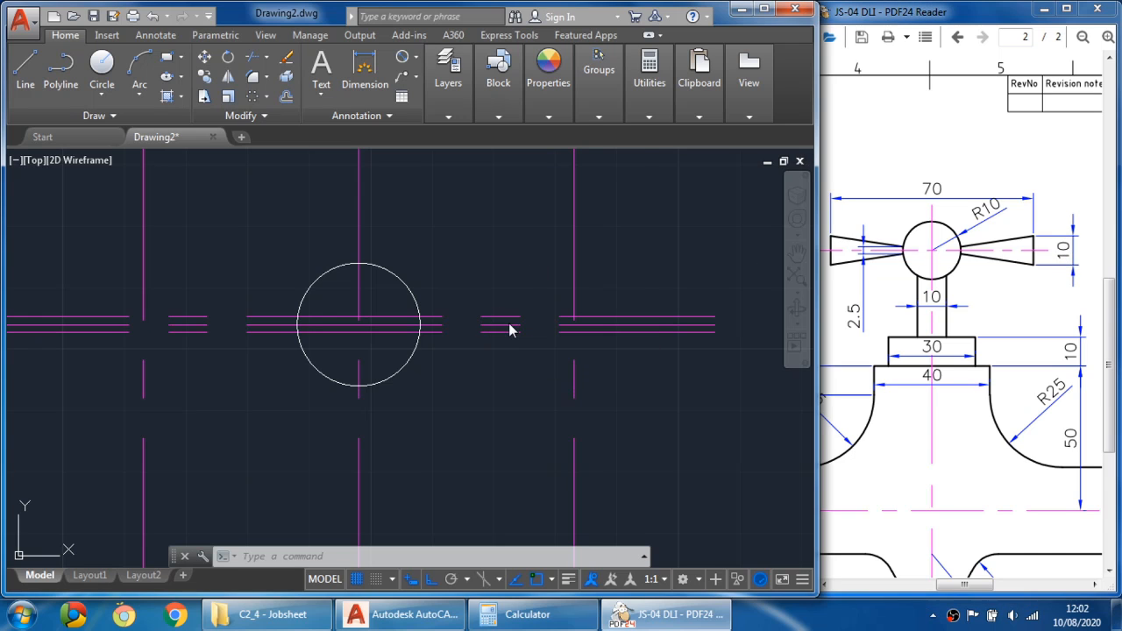
left_click(507, 322)
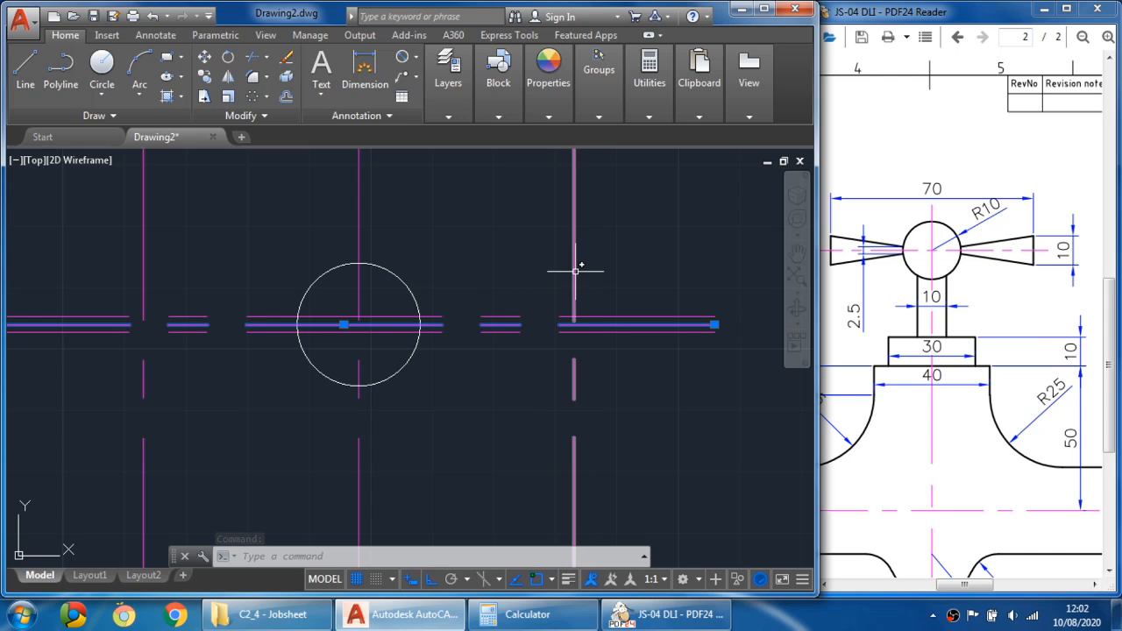
key("Escape")
- Offset the horizontal centre line 5 mm both above and below it
left_click(286, 97)
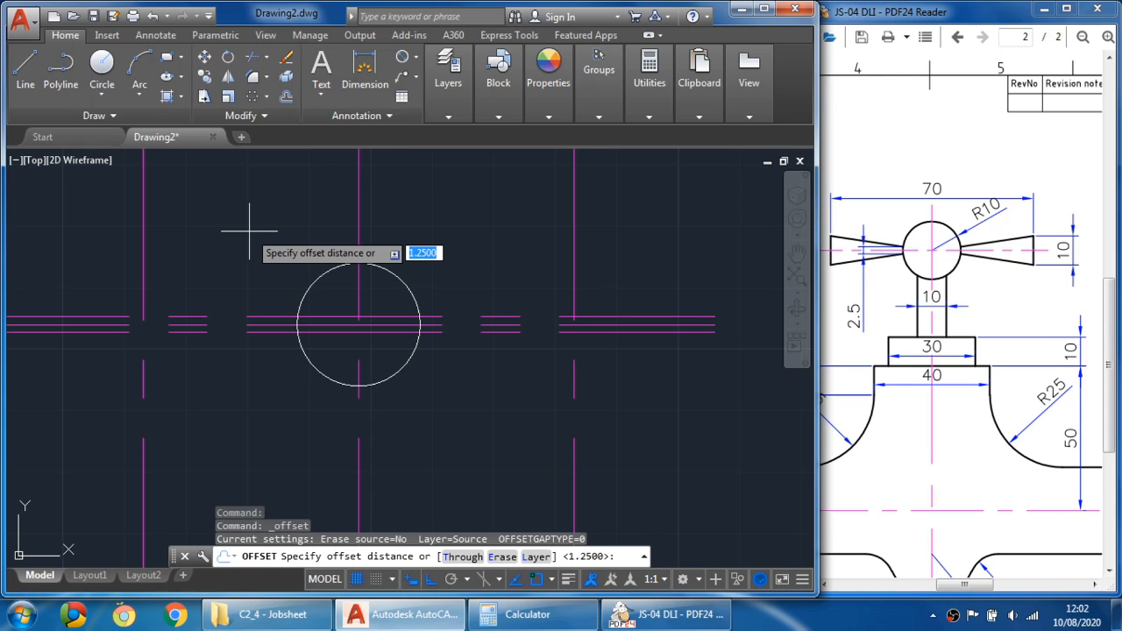
type("5")
key("Return")
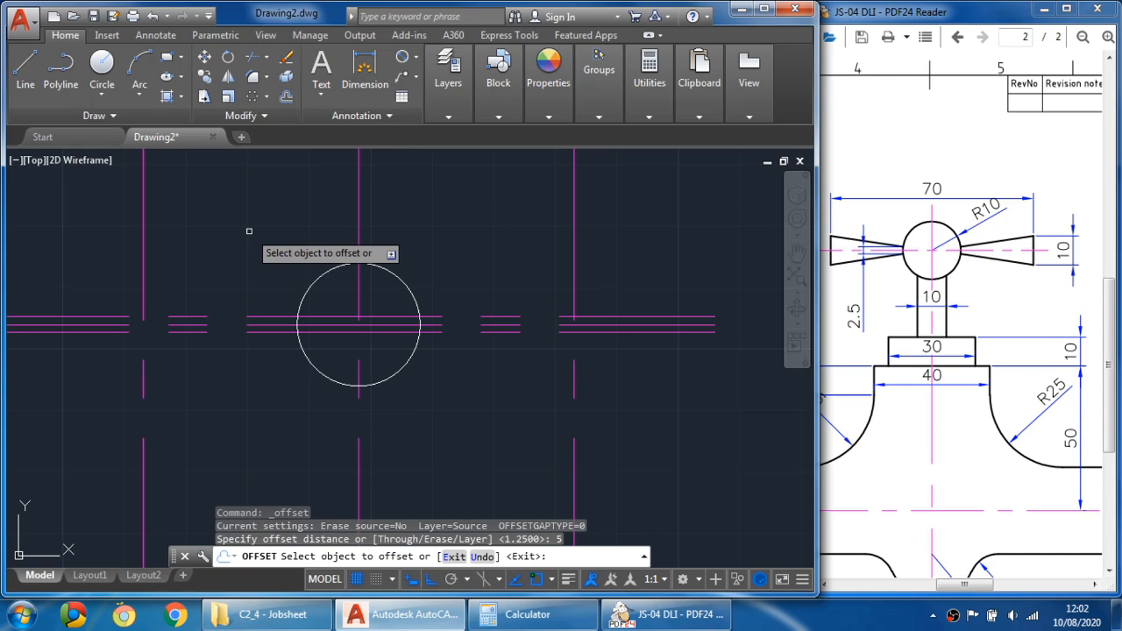
left_click(272, 325)
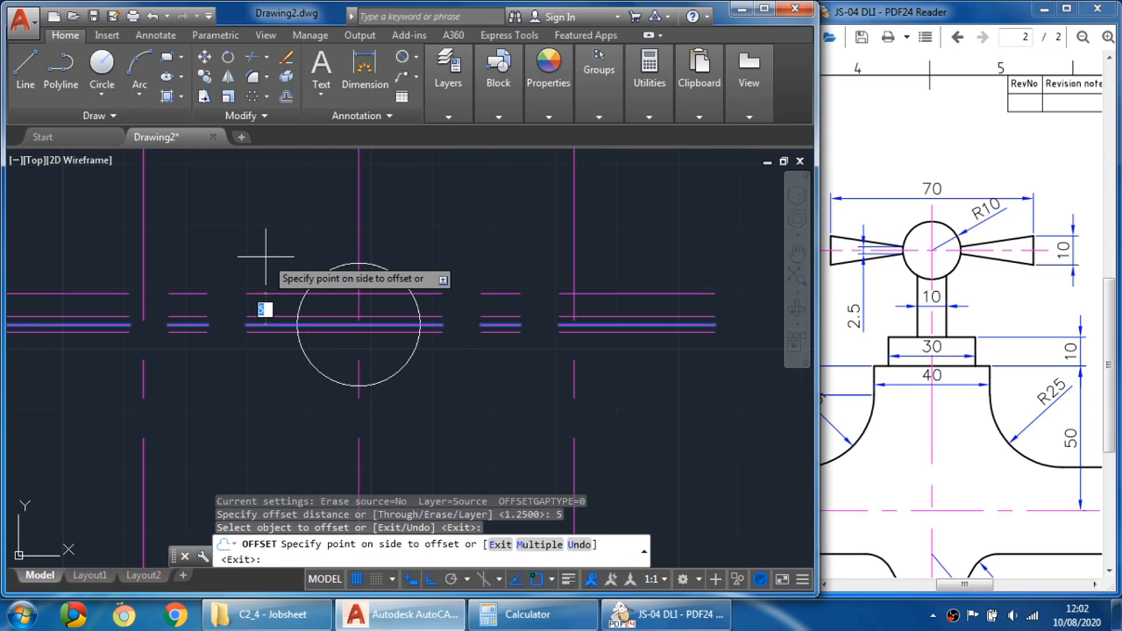
left_click(265, 259)
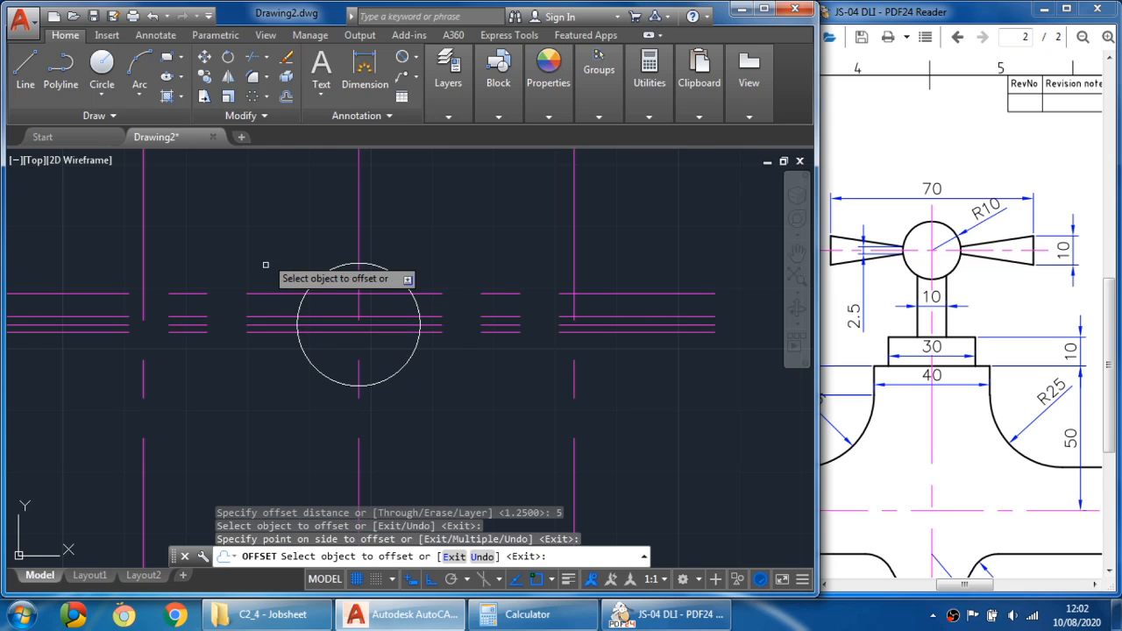
left_click(263, 325)
left_click(255, 394)
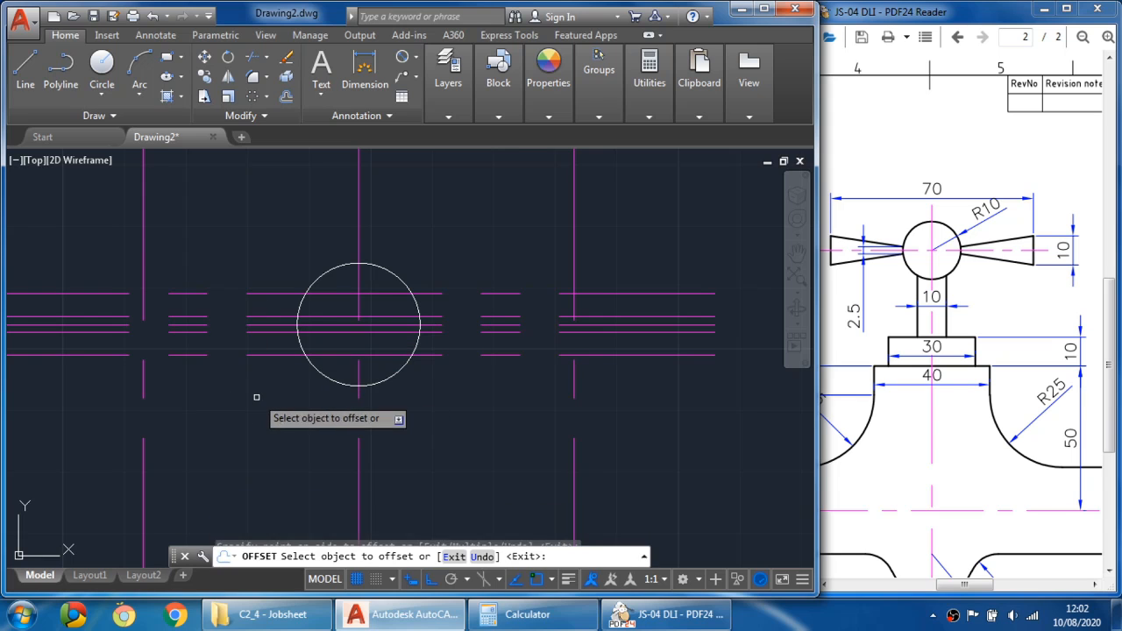
key("Escape")
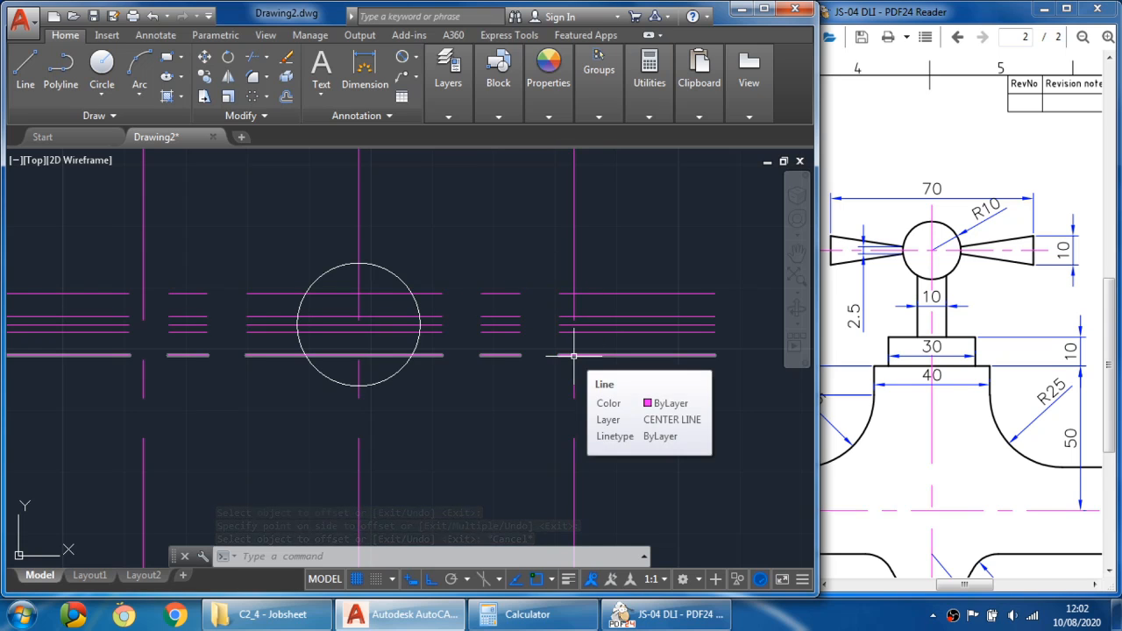
- Make OBJECT the current layer and draw the left handle's tapered edges from the left centre line to the circle
mouse_move(448, 79)
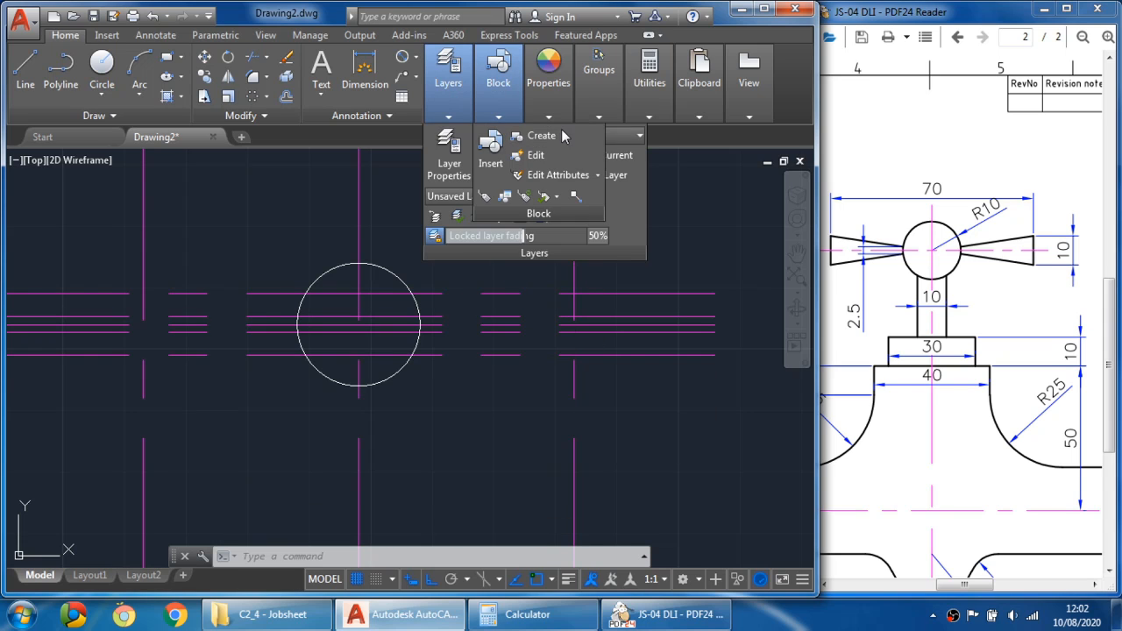
left_click(609, 135)
left_click(570, 218)
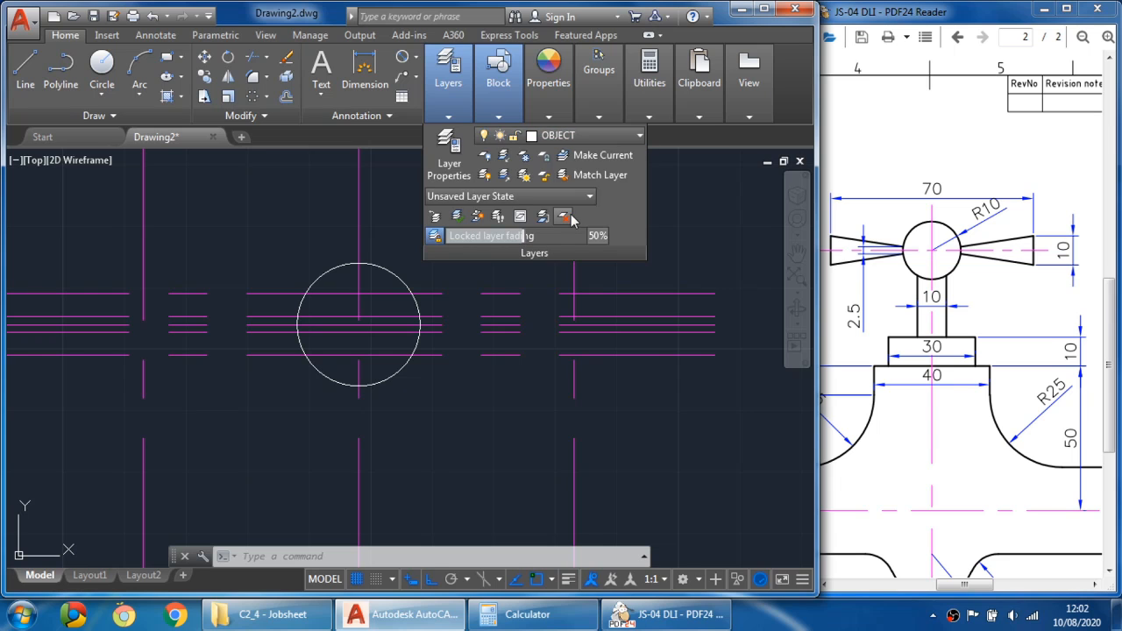
left_click(23, 78)
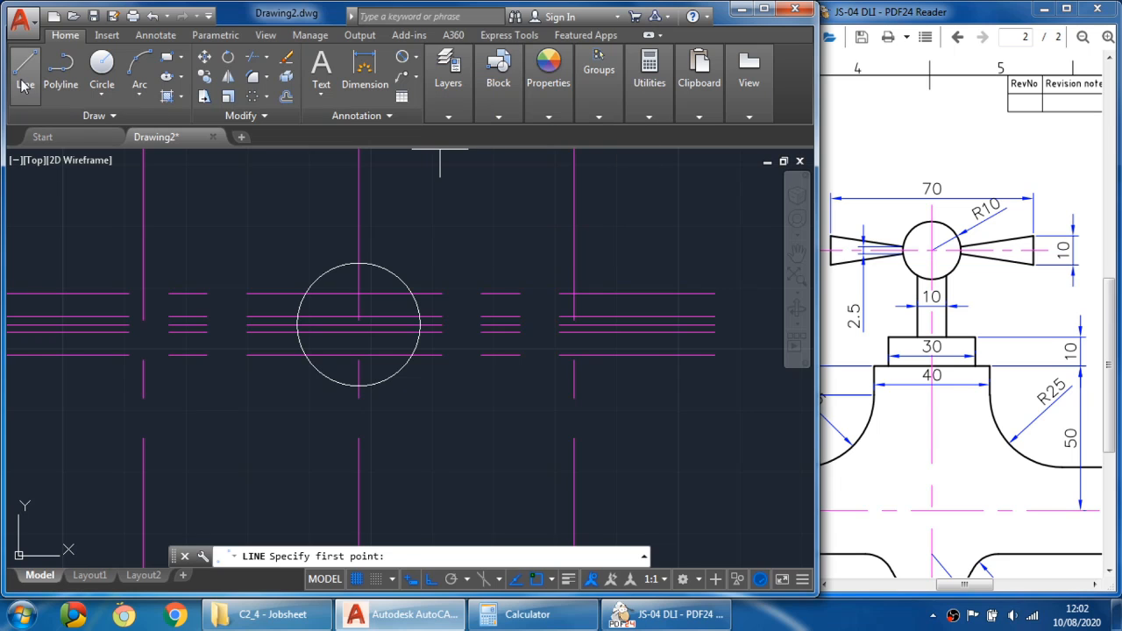
left_click(142, 294)
key("F8")
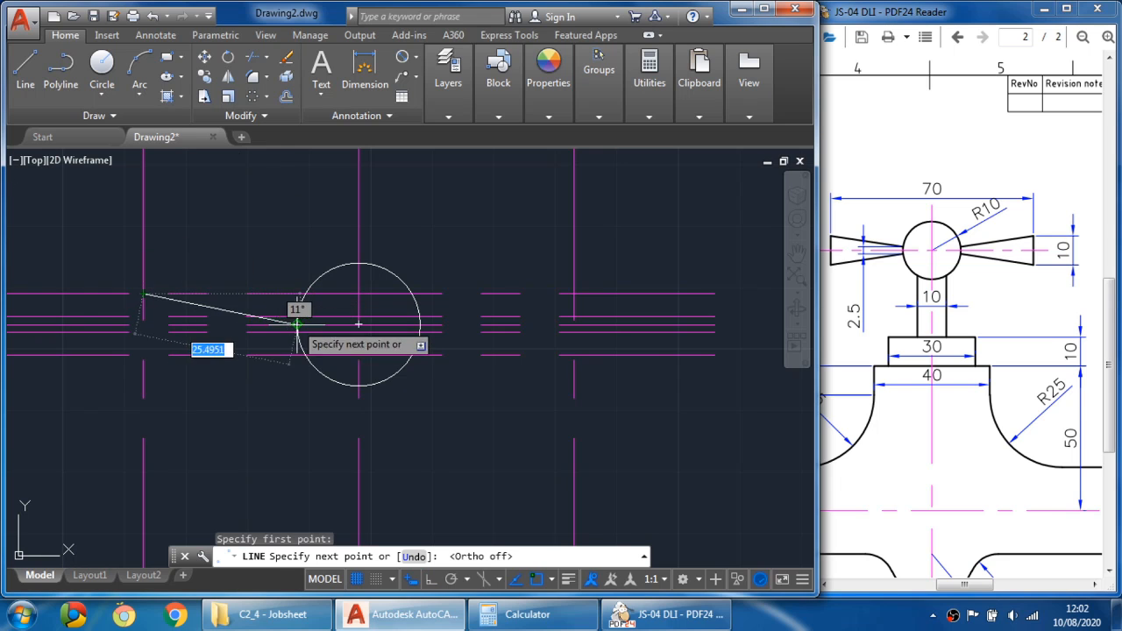
left_click(301, 314)
key("Escape")
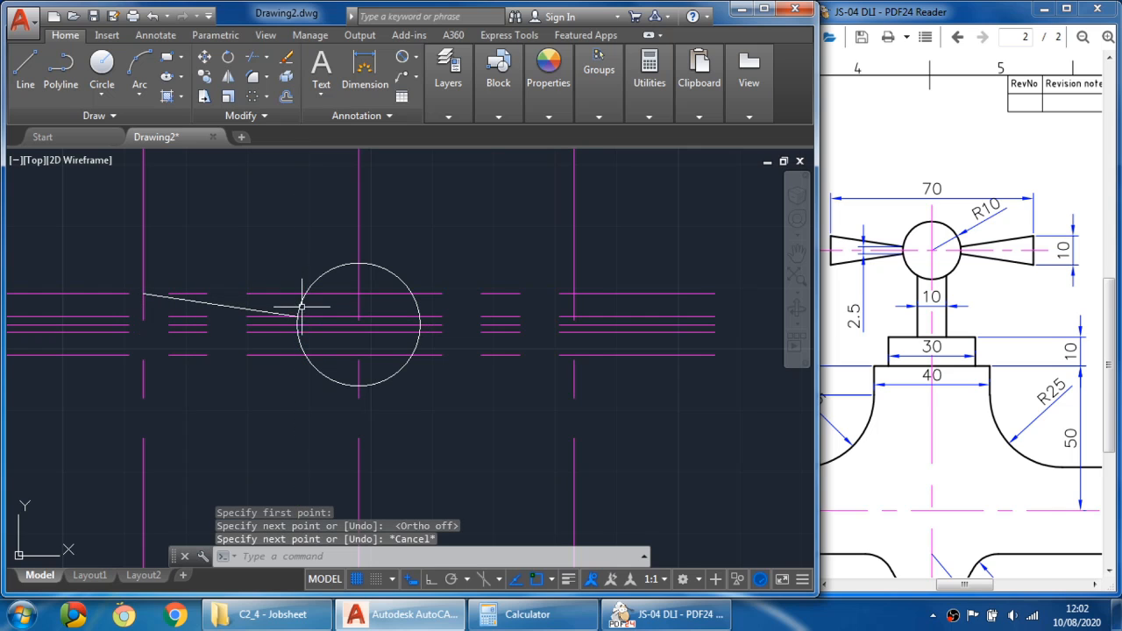
left_click(26, 65)
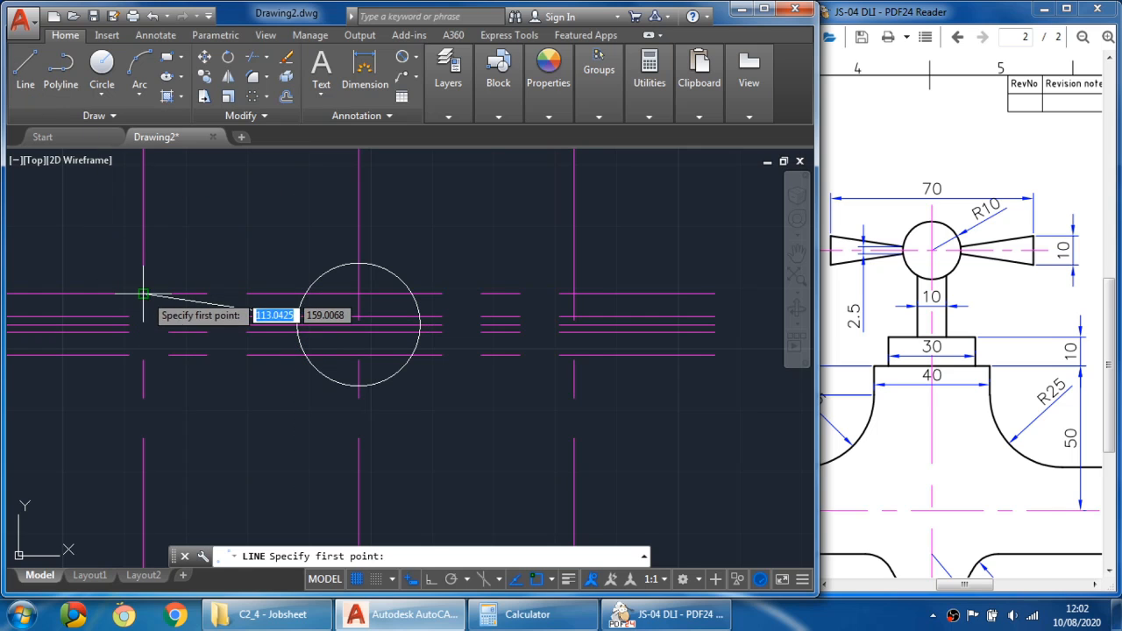
left_click(143, 293)
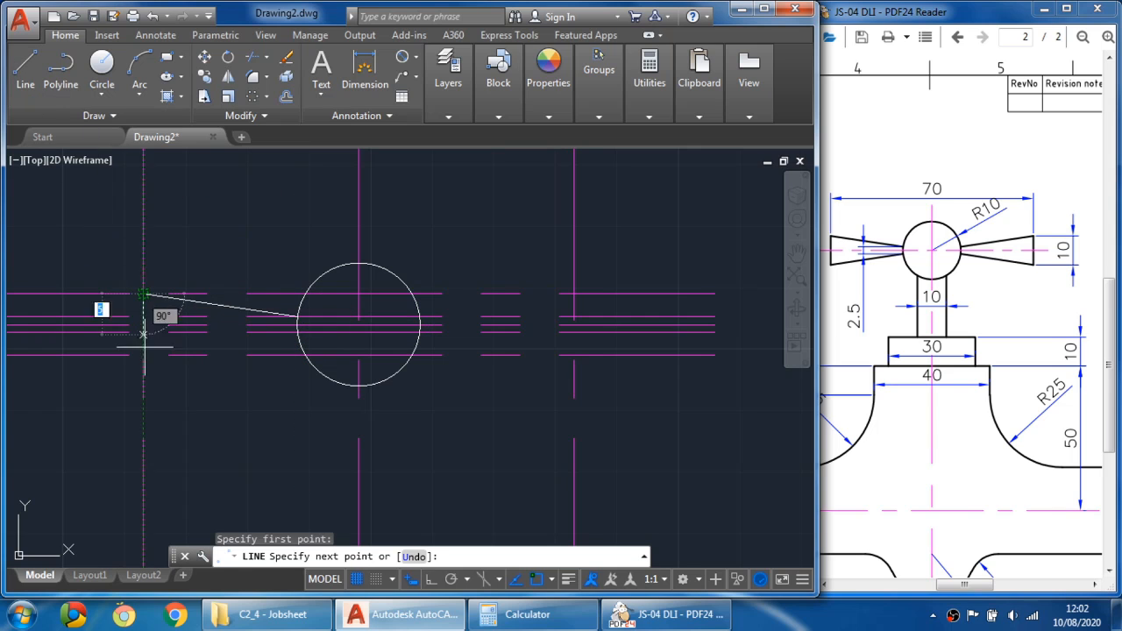
left_click(298, 333)
key("Escape")
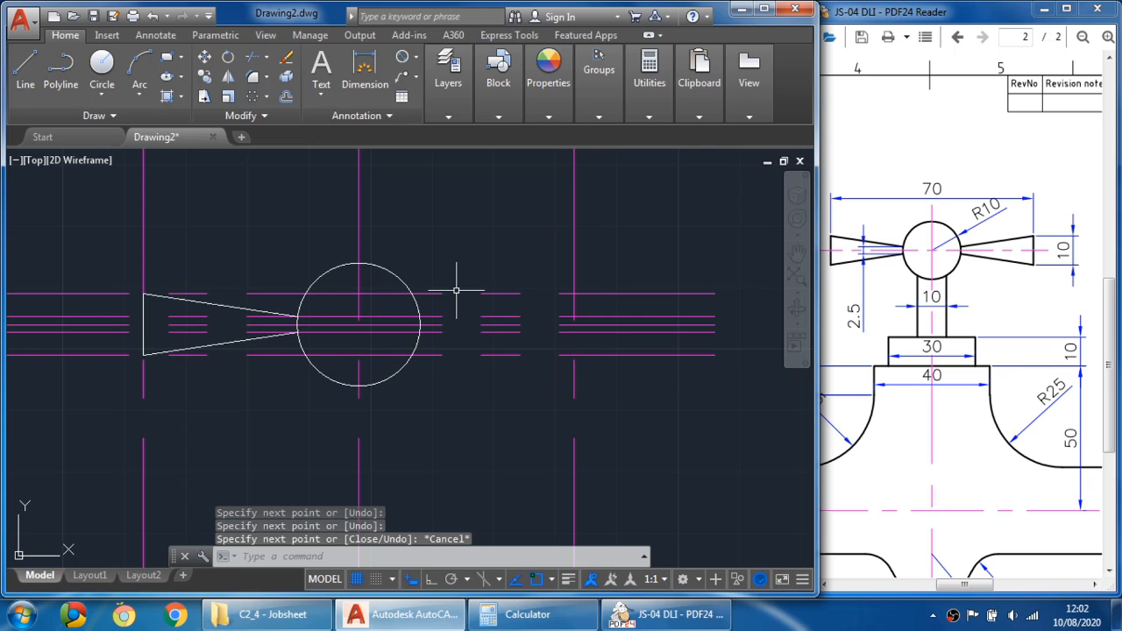
- Draw the right handle's tapered outline from the circle to the right centre line and its 10 mm end
left_click(26, 70)
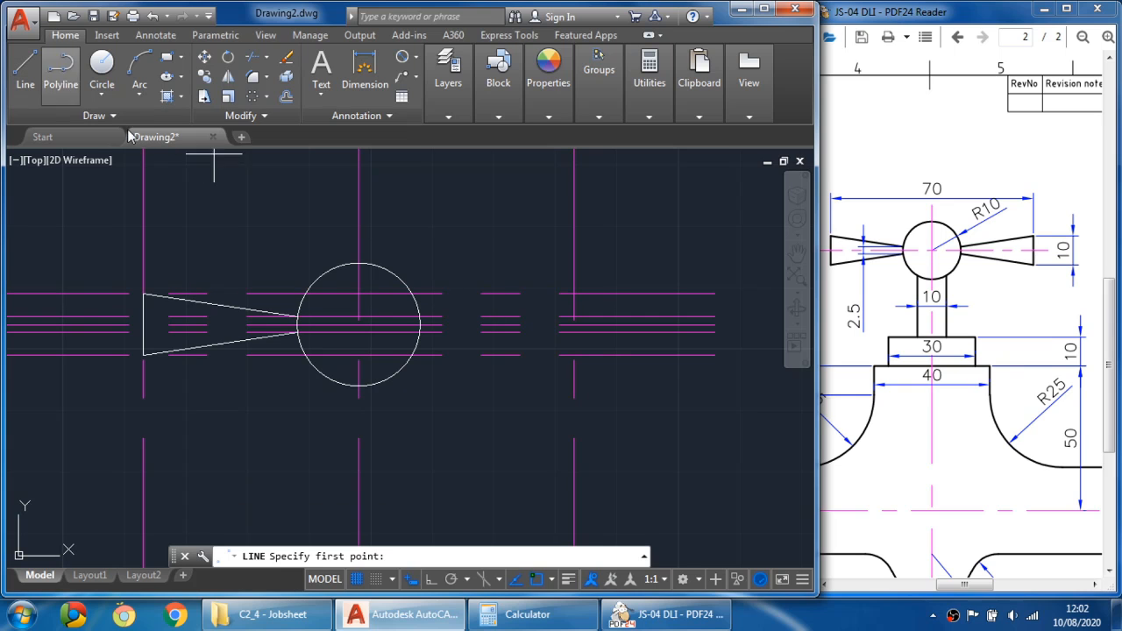
left_click(419, 317)
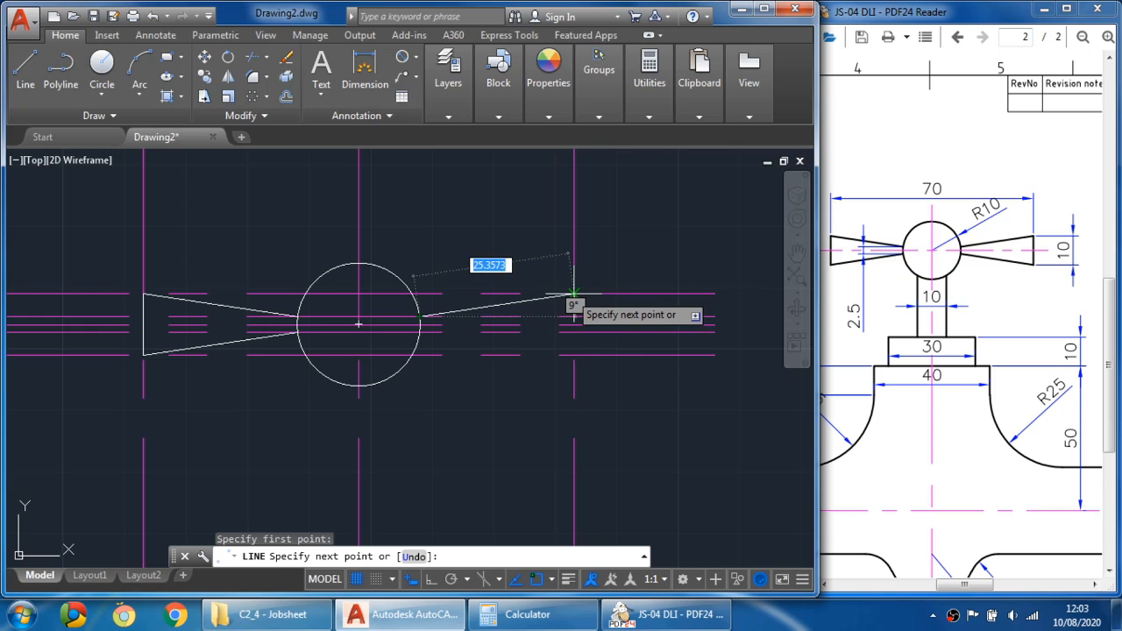
left_click(573, 294)
left_click(574, 354)
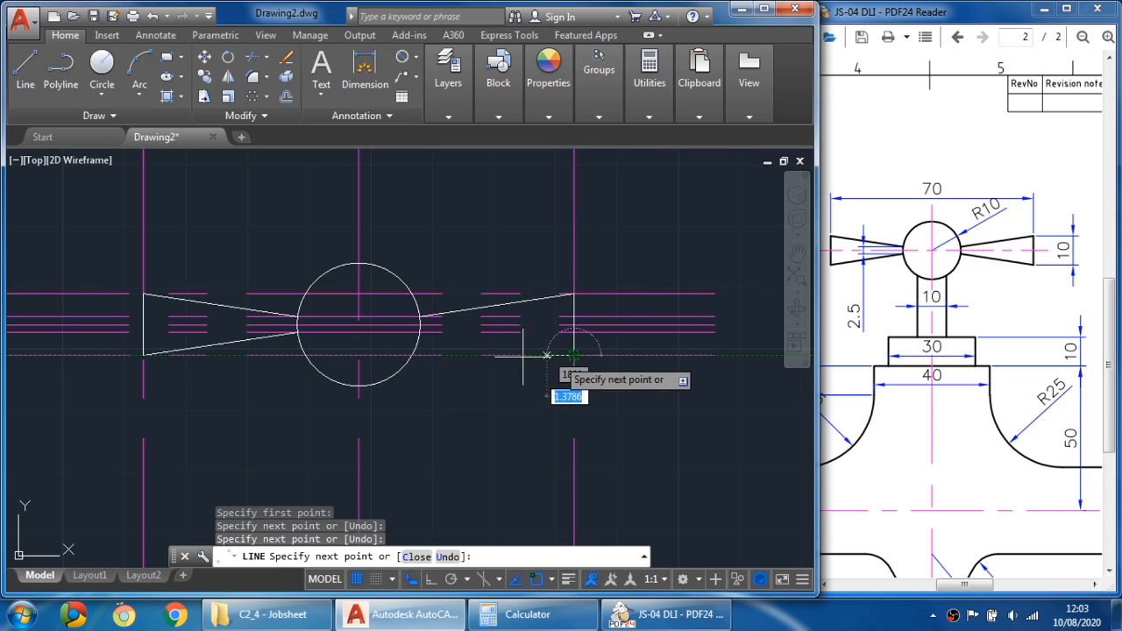
left_click(420, 330)
key("Escape")
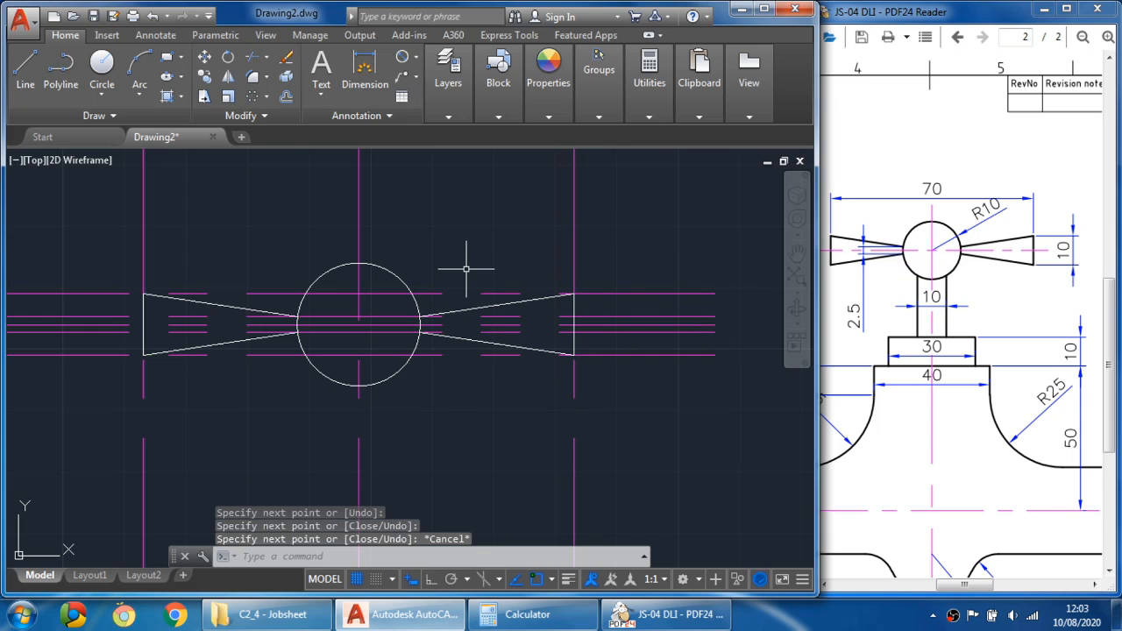
scroll(466, 269, "down", 1)
scroll(430, 266, "down", 1)
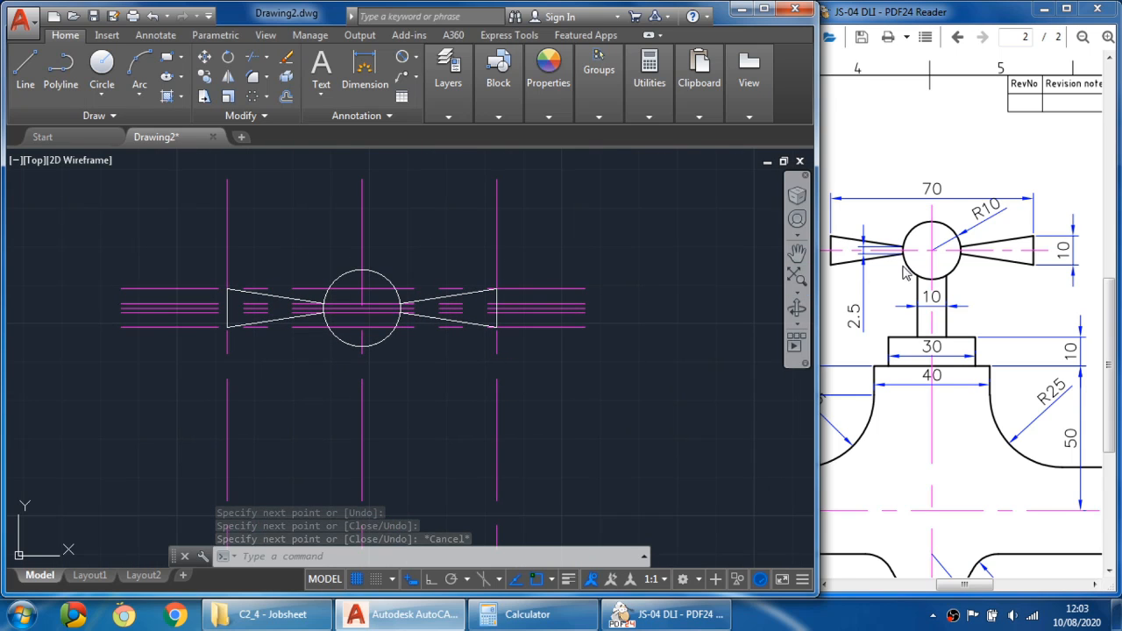
- Erase the two outer vertical centre lines and the horizontal offset construction lines at the handle ends
mouse_move(988, 267)
left_mouse_down()
mouse_move(1005, 267)
mouse_move(967, 273)
left_mouse_up()
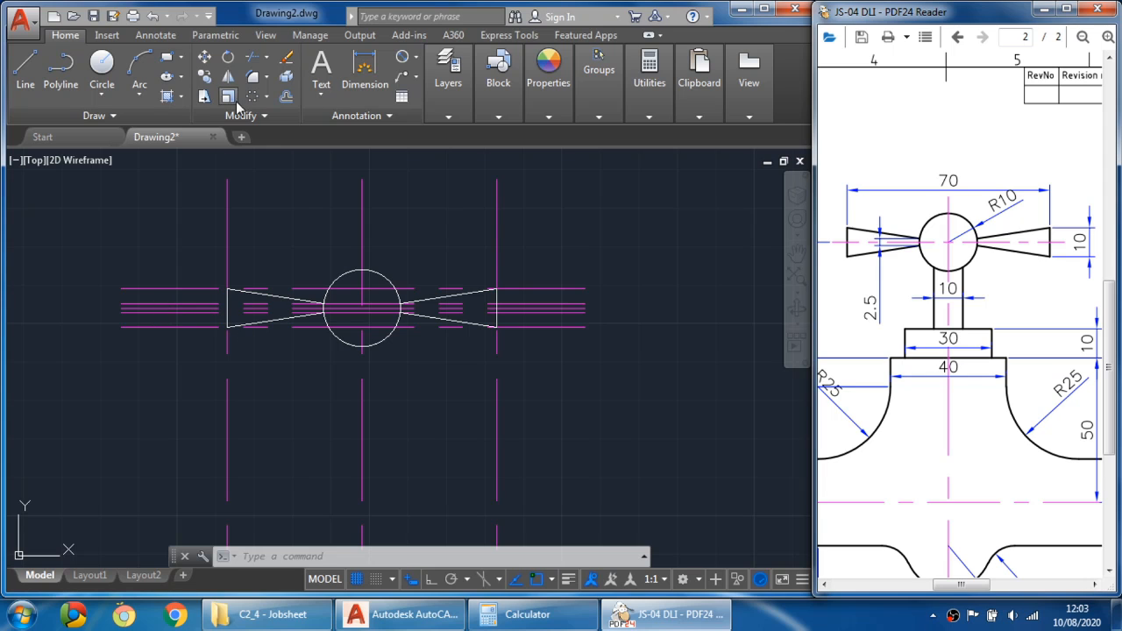
left_click(288, 58)
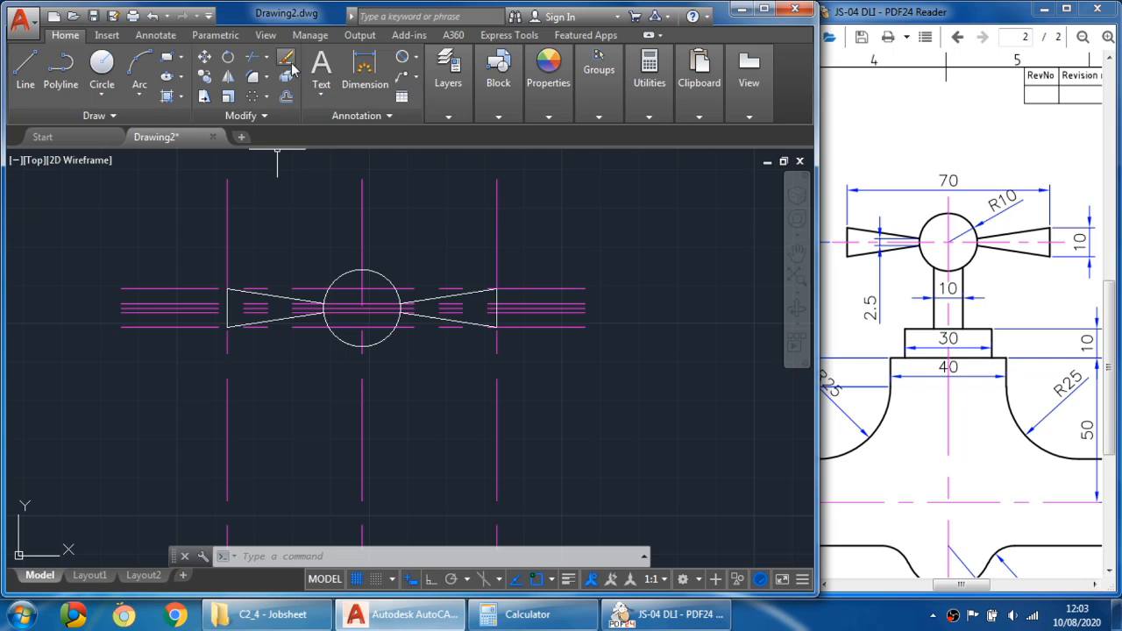
left_click(287, 60)
left_click(228, 208)
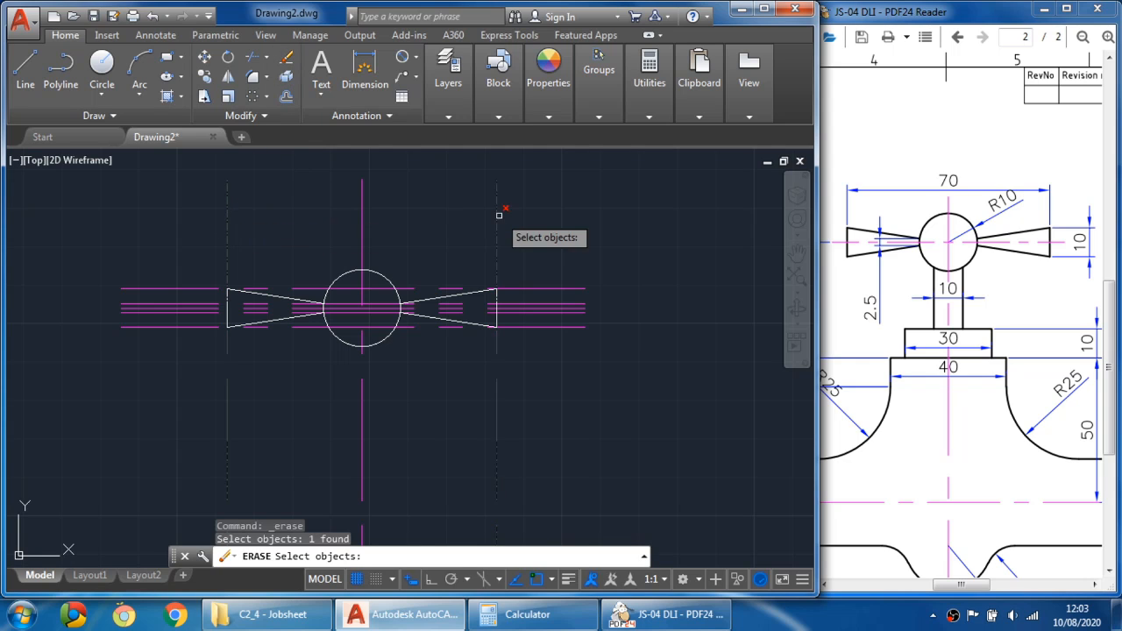
left_click(497, 226)
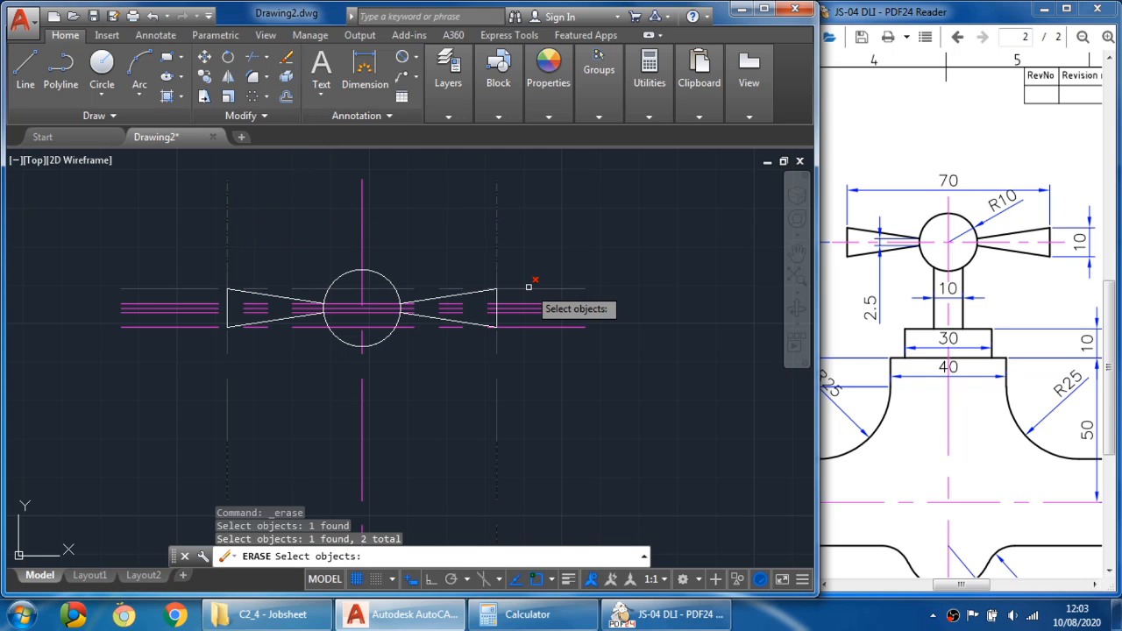
left_click(531, 288)
left_click(536, 305)
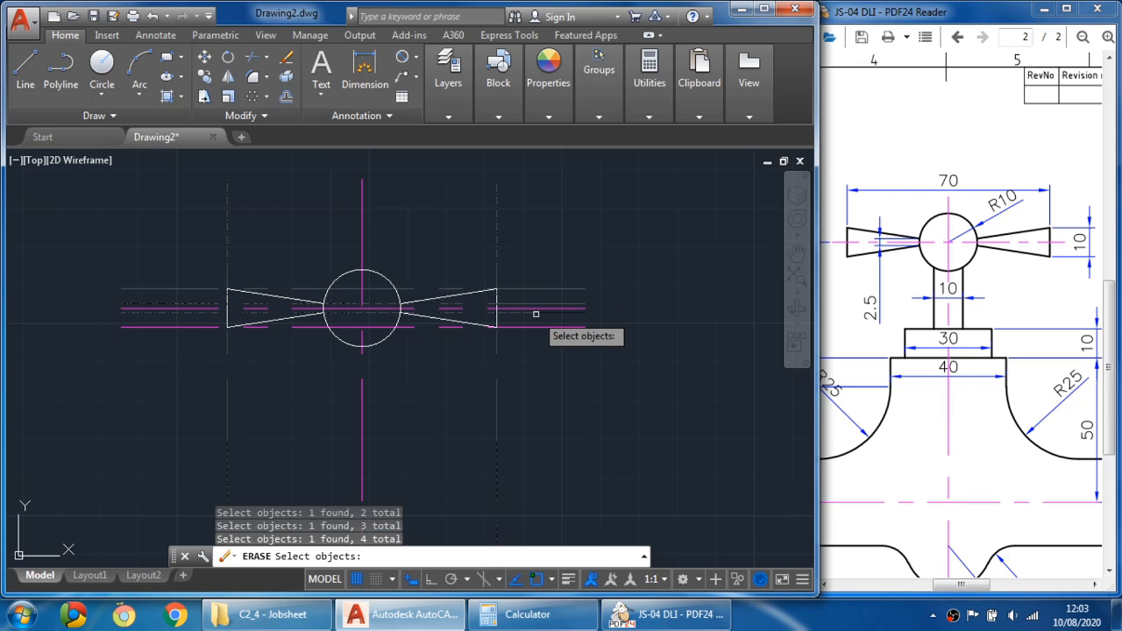
left_click(536, 324)
left_click(554, 326)
key("Return")
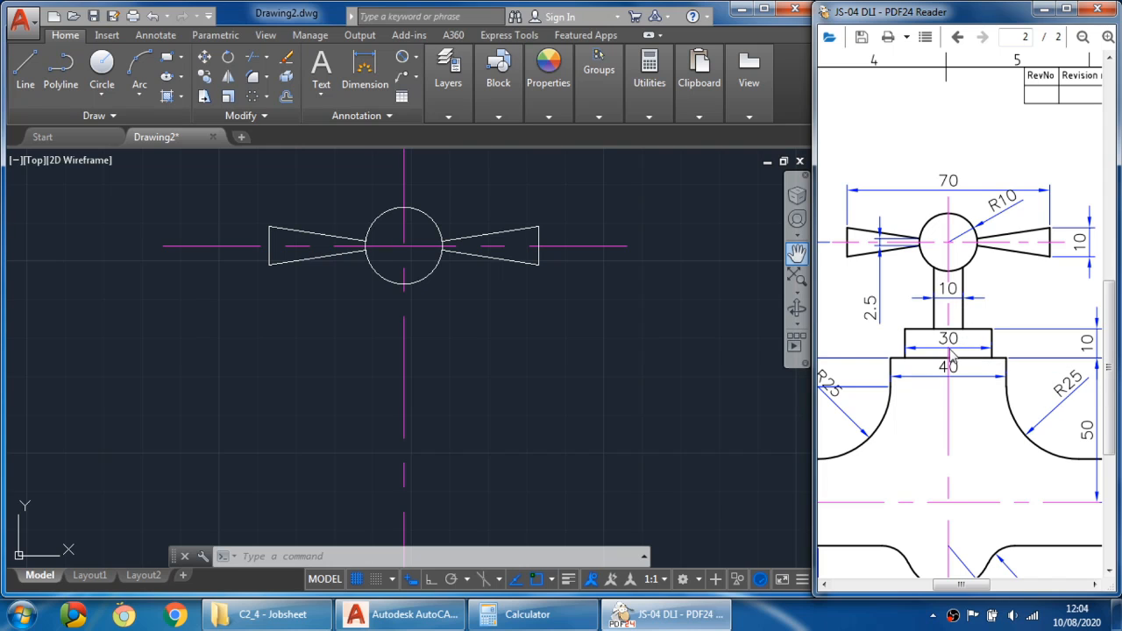
- Offset the main vertical centre line 5 mm to both sides
scroll(953, 356, "down", 2, "ctrl")
left_click_drag(936, 261, 952, 268)
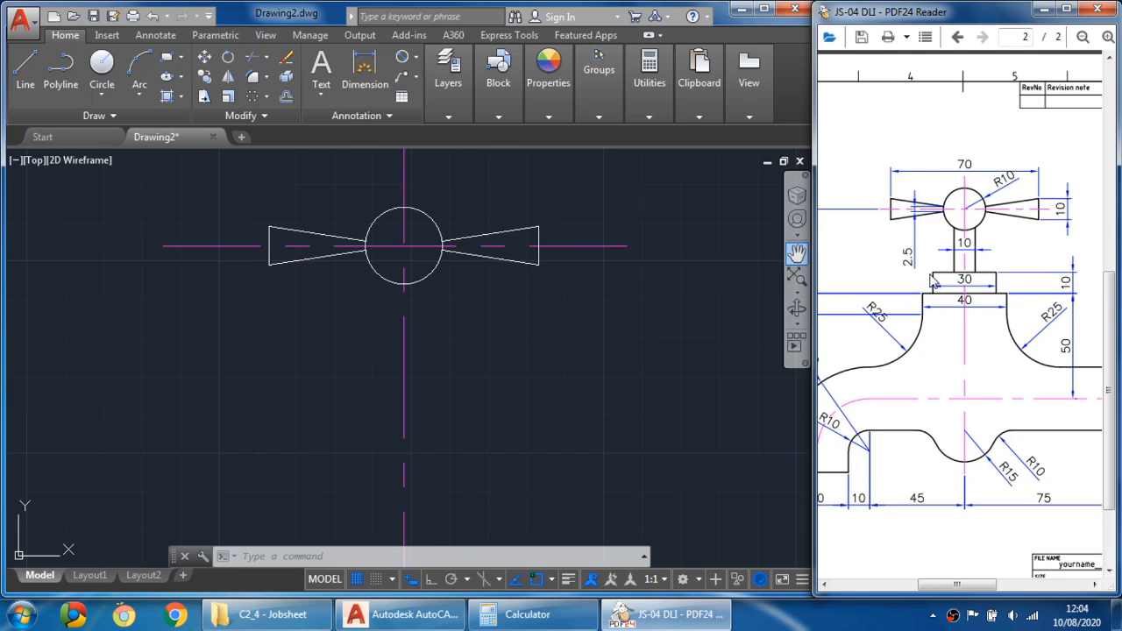
left_click(291, 95)
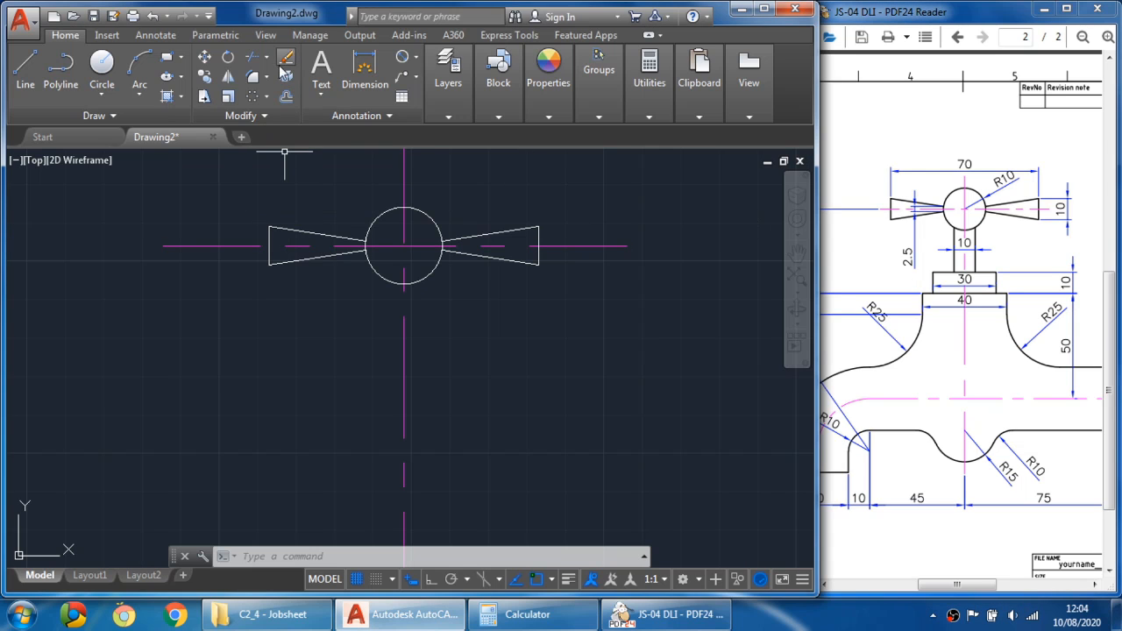
type("5")
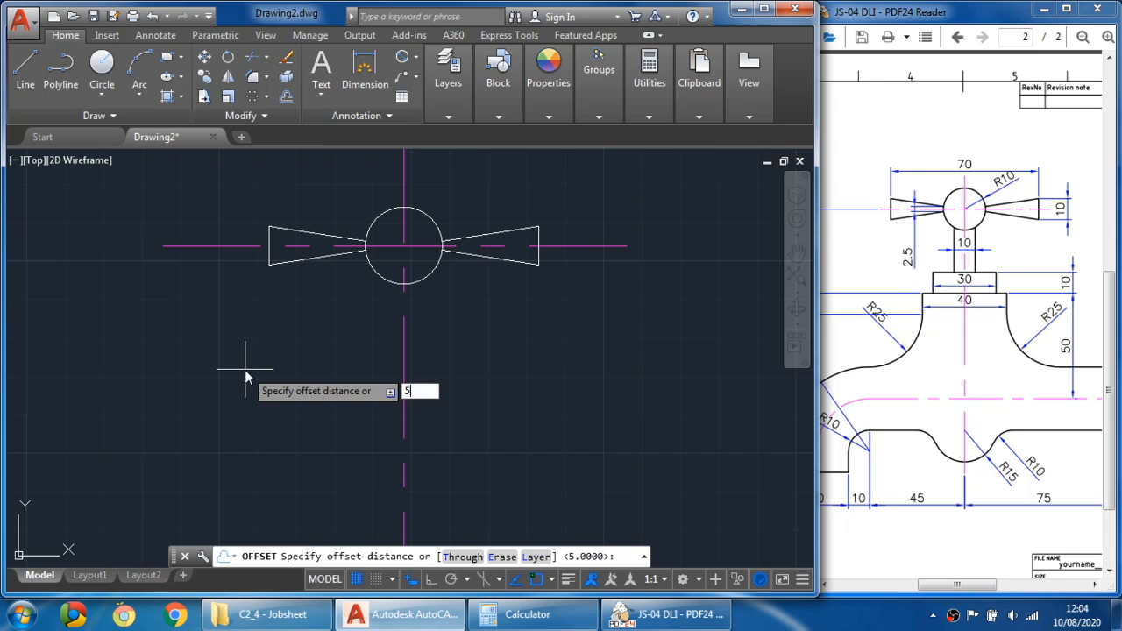
key("Return")
left_click(404, 325)
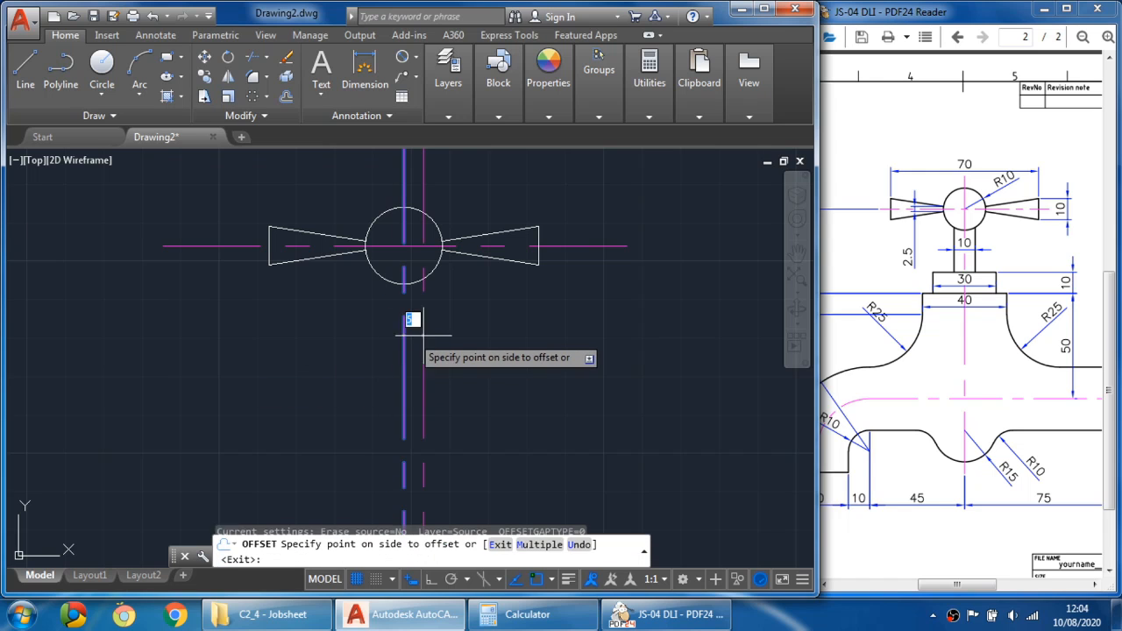
left_click(432, 338)
left_click(405, 340)
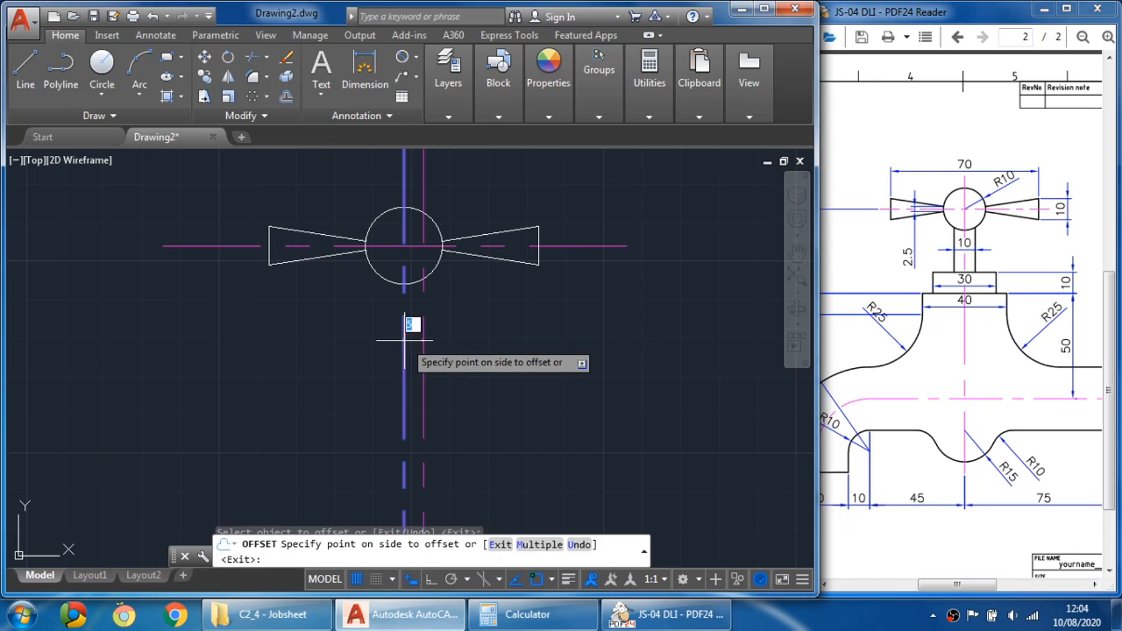
left_click(333, 340)
key("Escape")
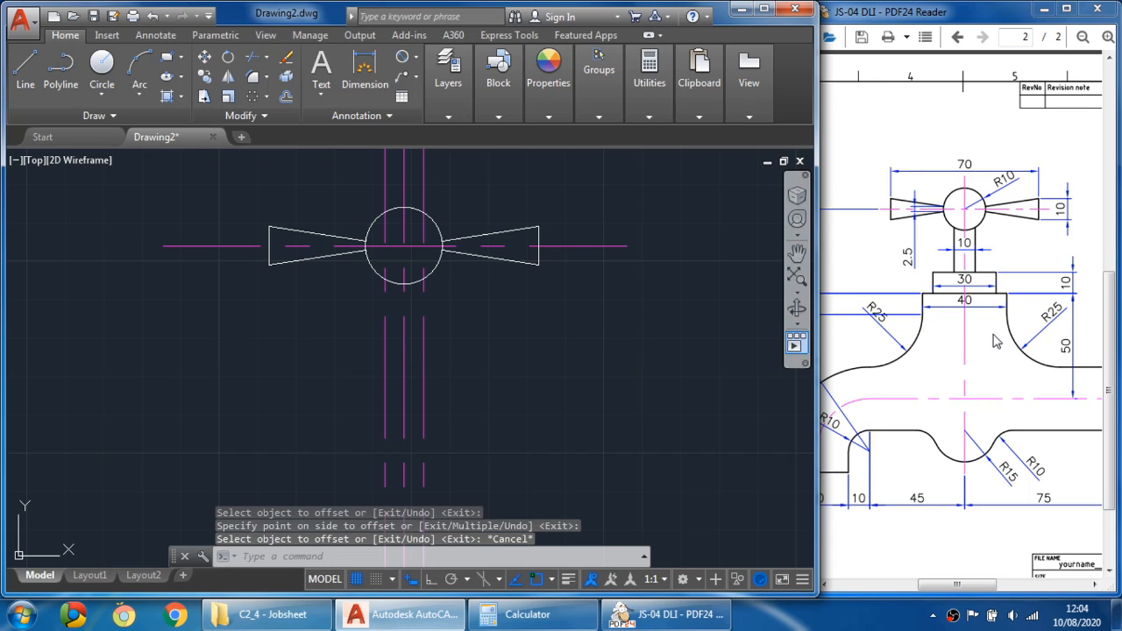
- Offset the horizontal centre line 40 mm downward
mouse_move(988, 344)
left_mouse_down()
mouse_move(1084, 351)
mouse_move(921, 353)
mouse_move(989, 353)
mouse_move(976, 328)
mouse_move(976, 339)
mouse_move(991, 337)
left_mouse_up()
scroll(990, 353, "down", 1, "ctrl")
scroll(990, 354, "down", 1, "ctrl")
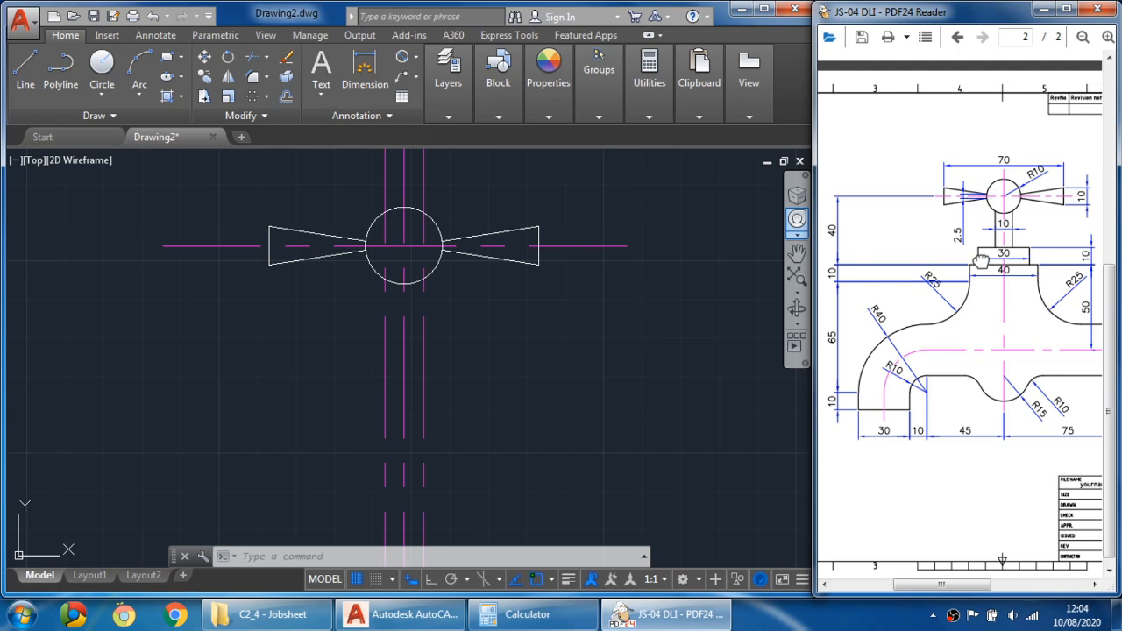
scroll(980, 261, "right", 1)
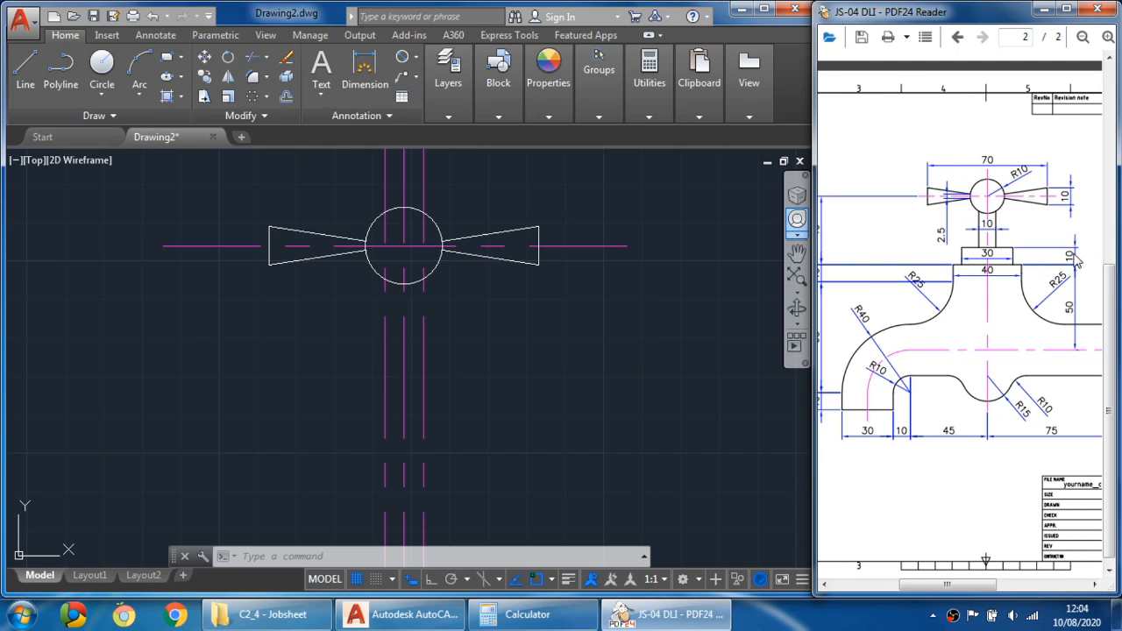
scroll(1009, 237, "left", 1)
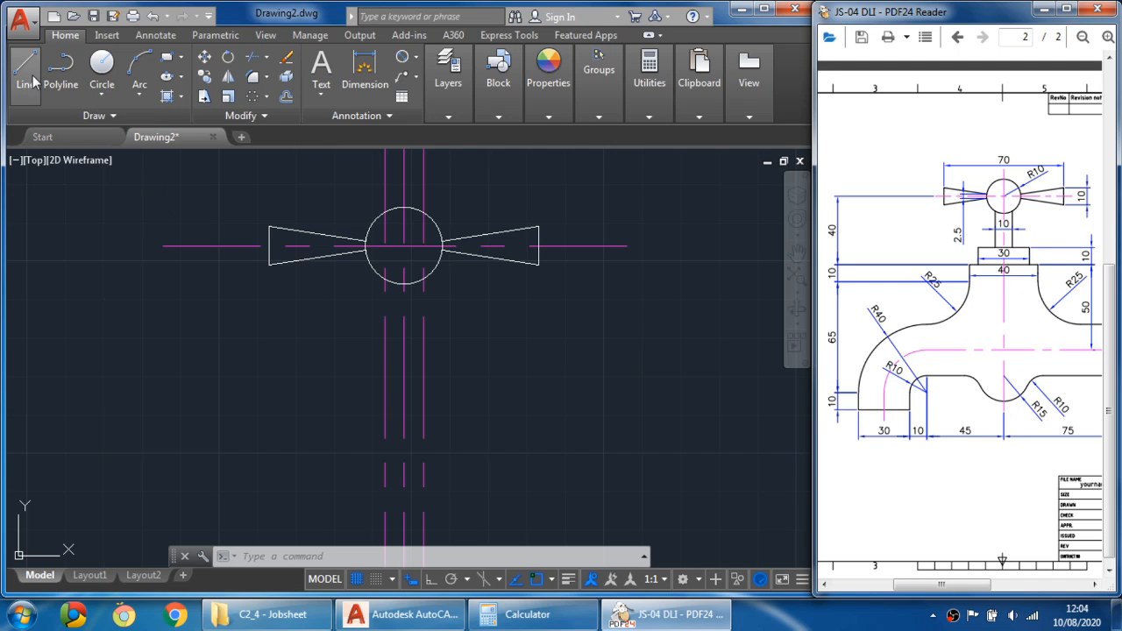
left_click(285, 97)
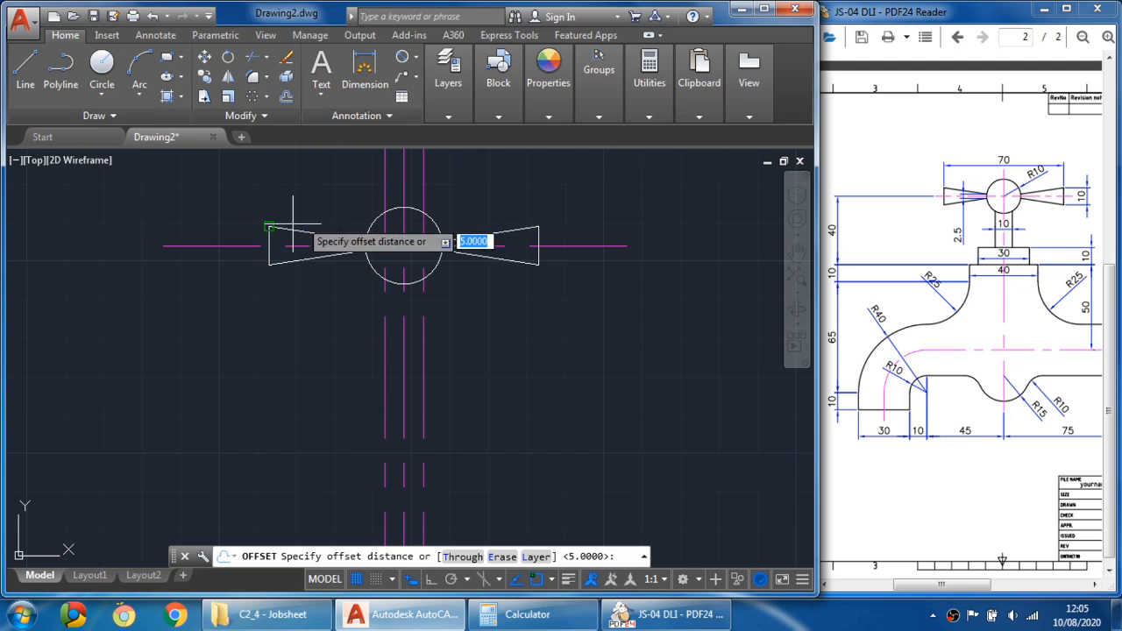
type("40")
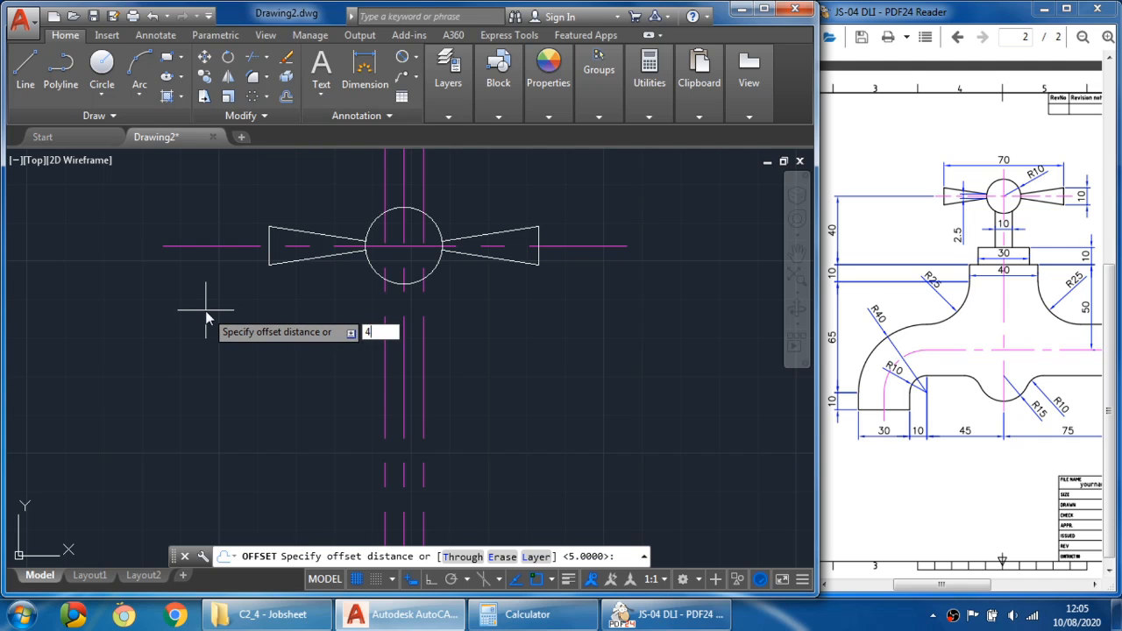
key("Return")
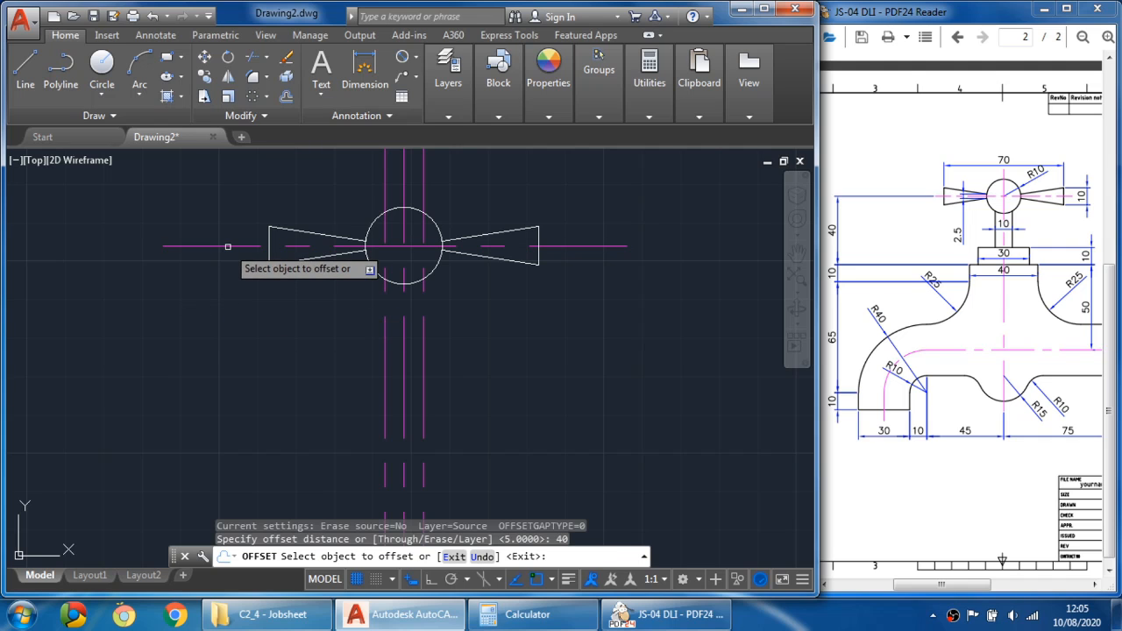
left_click(226, 247)
left_click(245, 399)
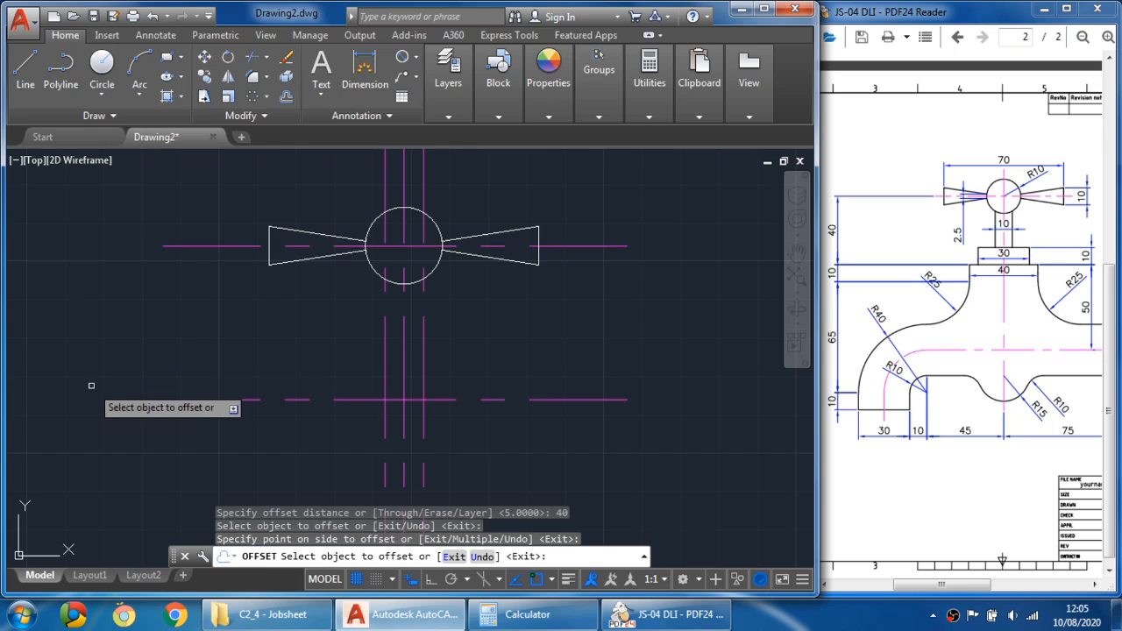
- Offset the new lower horizontal line 10 mm upward
left_click(284, 99)
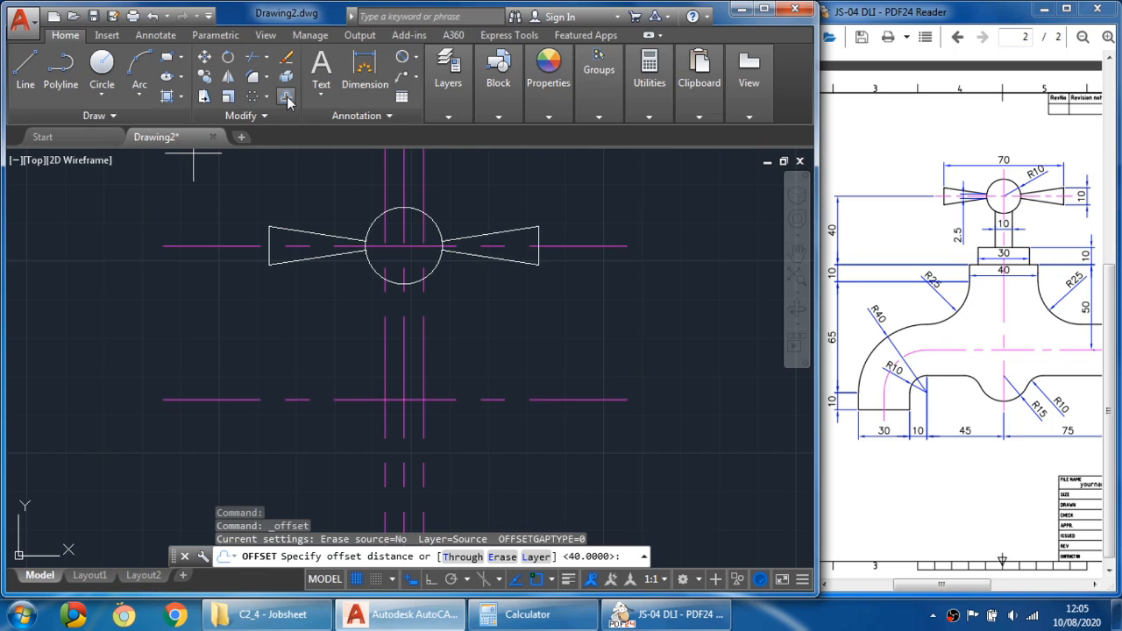
type("10")
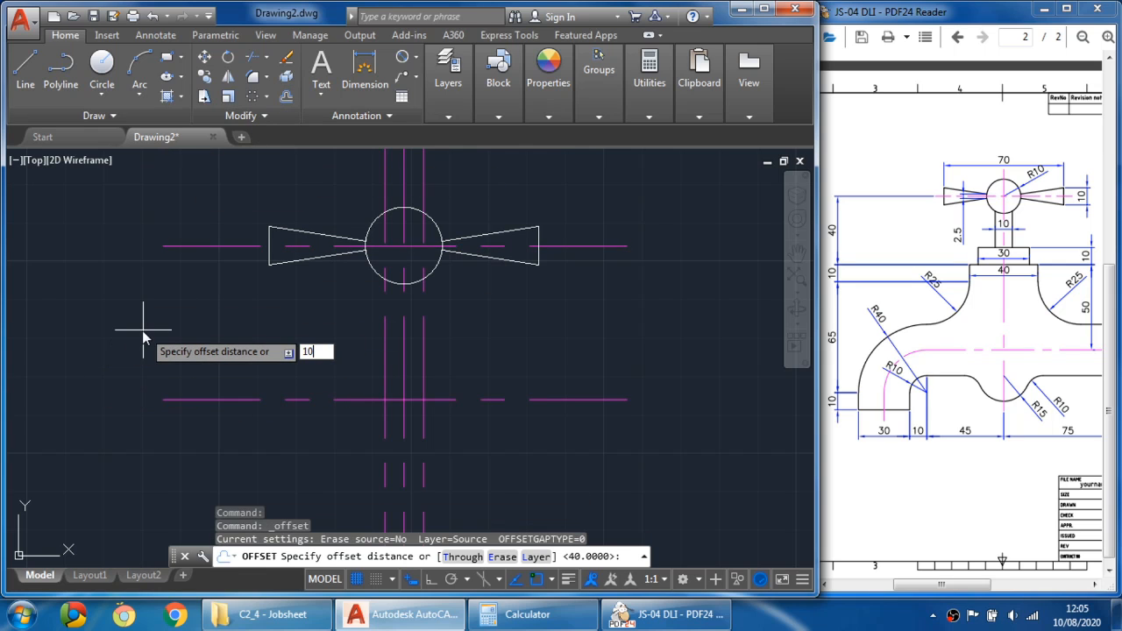
key("Return")
left_click(216, 399)
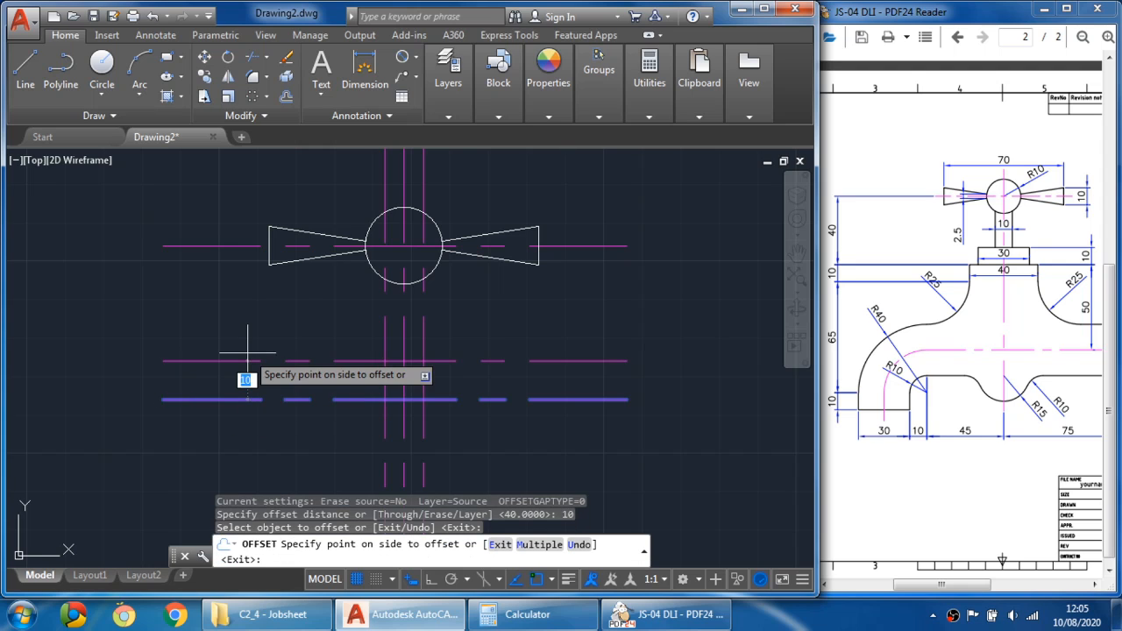
left_click(251, 345)
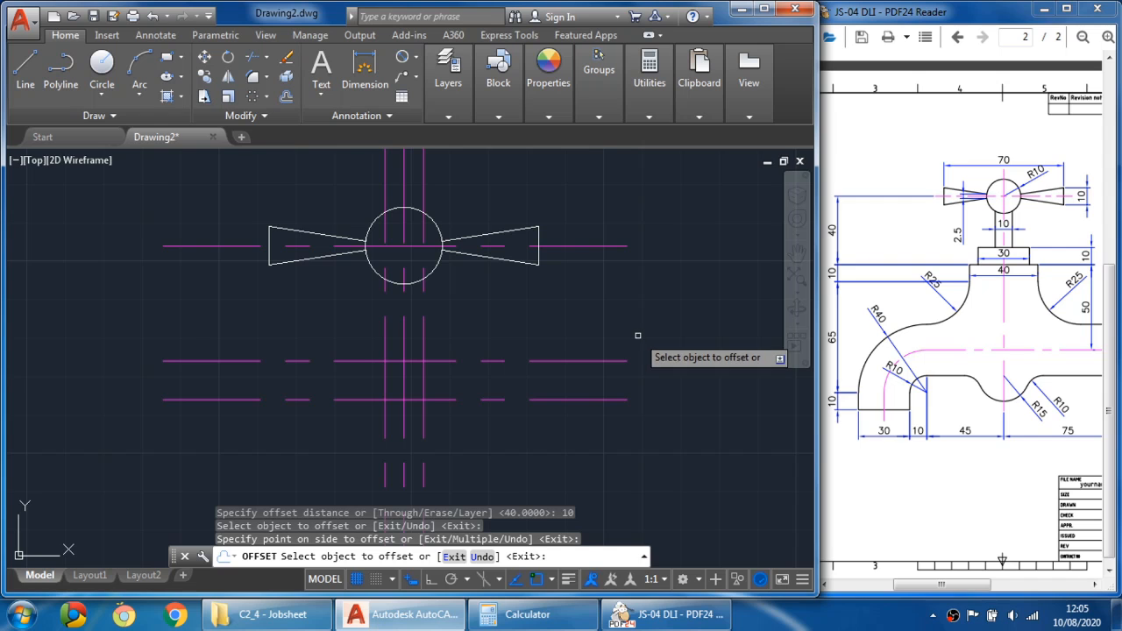
key("Escape")
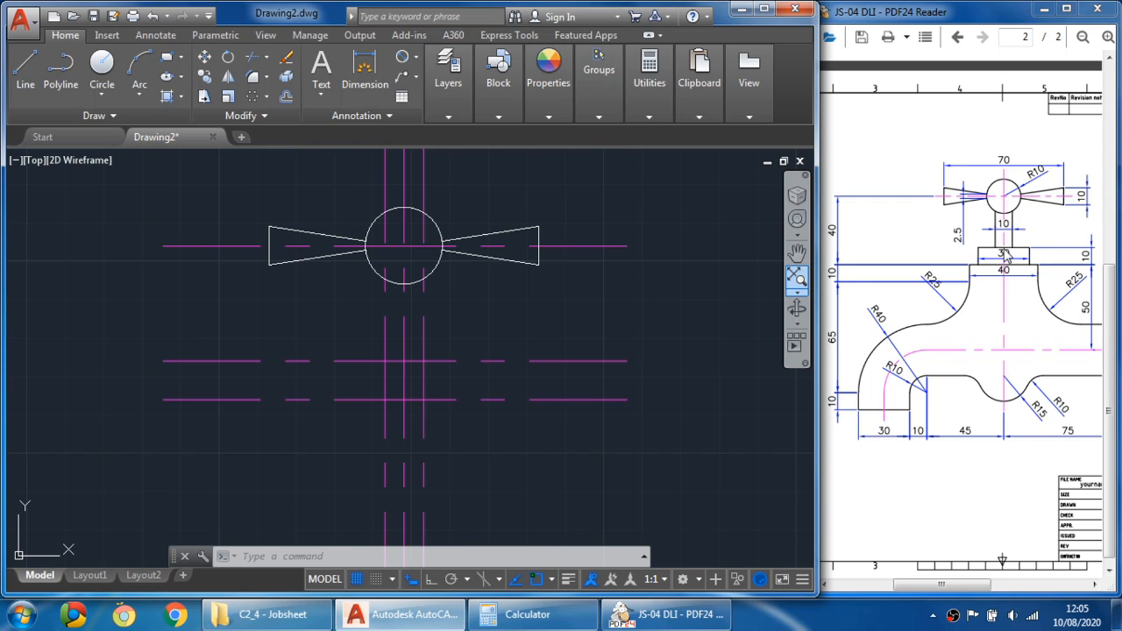
- Draw the two vertical stem edges from the circle downward along the 5 mm offset lines
left_click(26, 68)
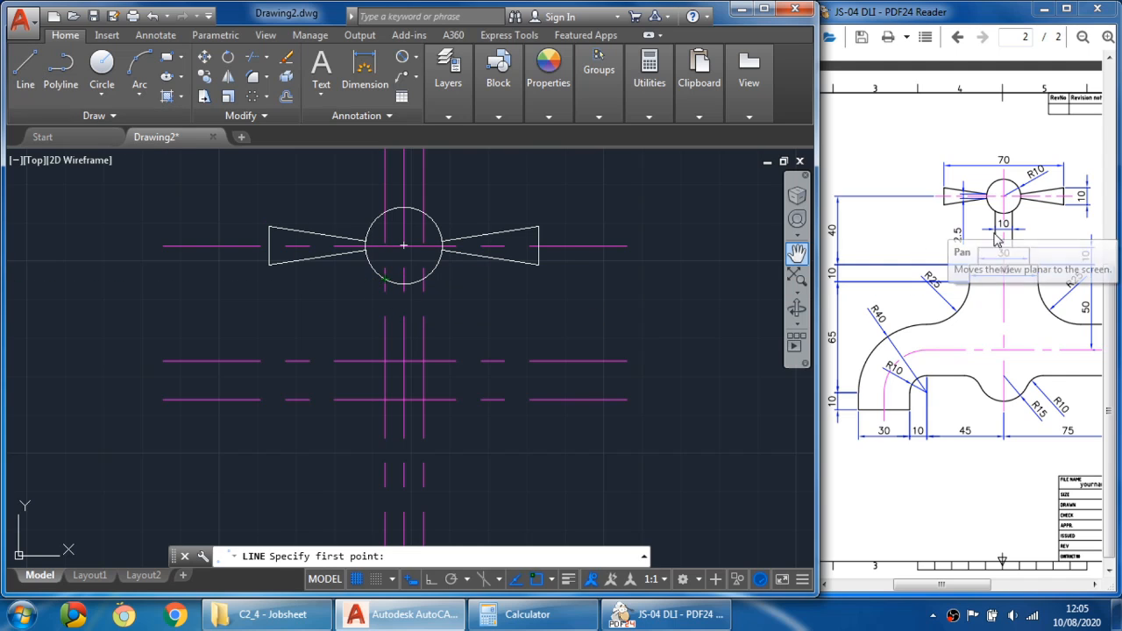
left_click(385, 279)
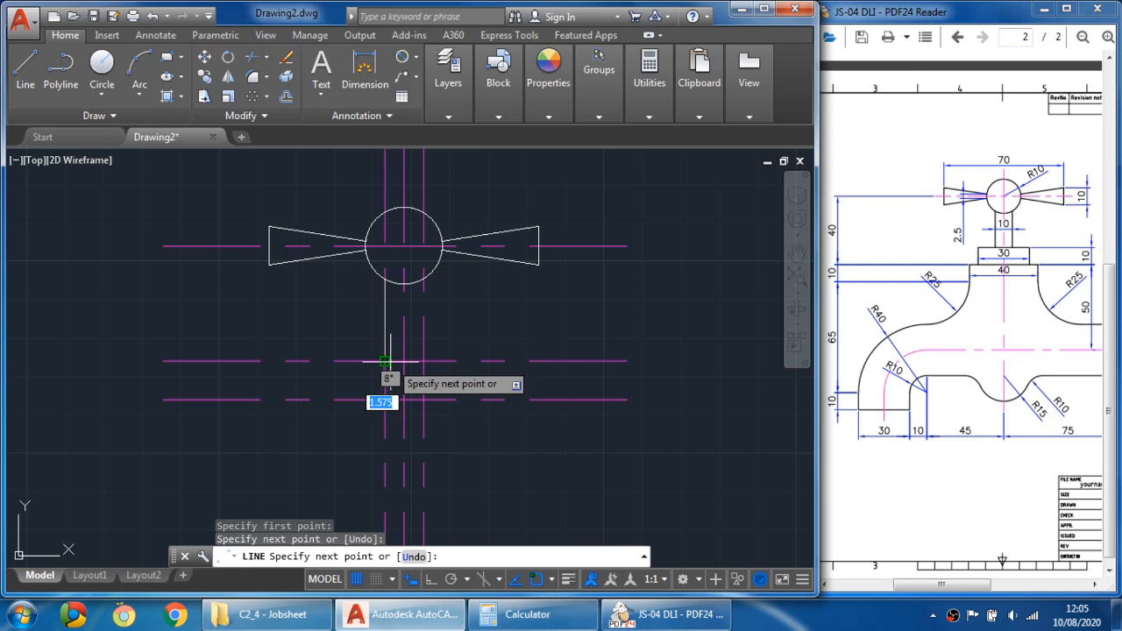
key("Escape")
left_click(29, 65)
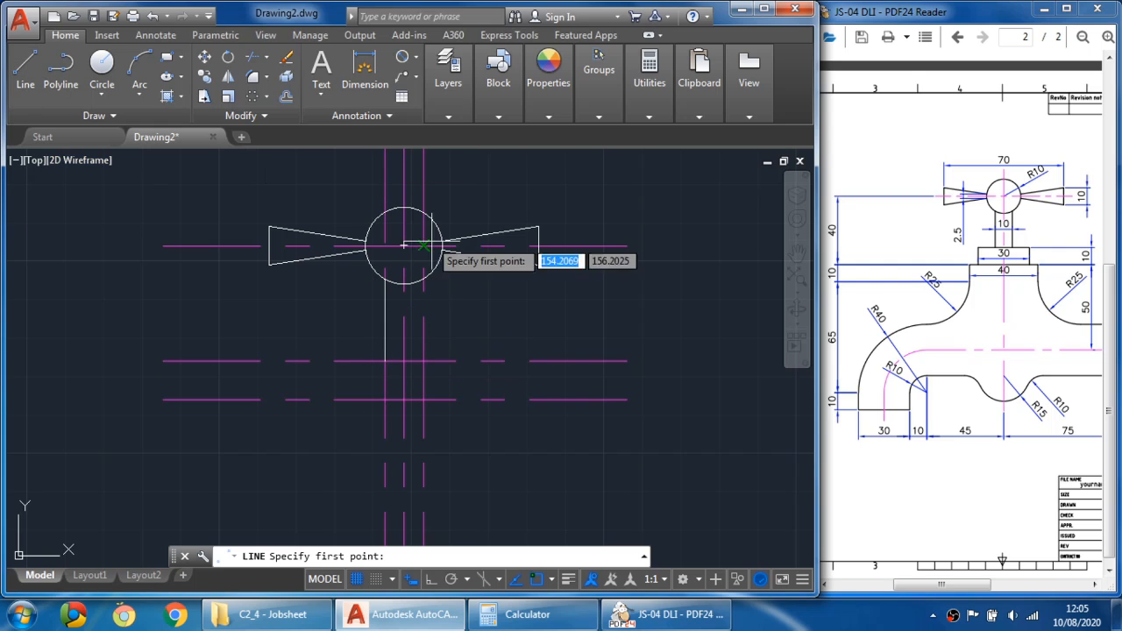
left_click(423, 280)
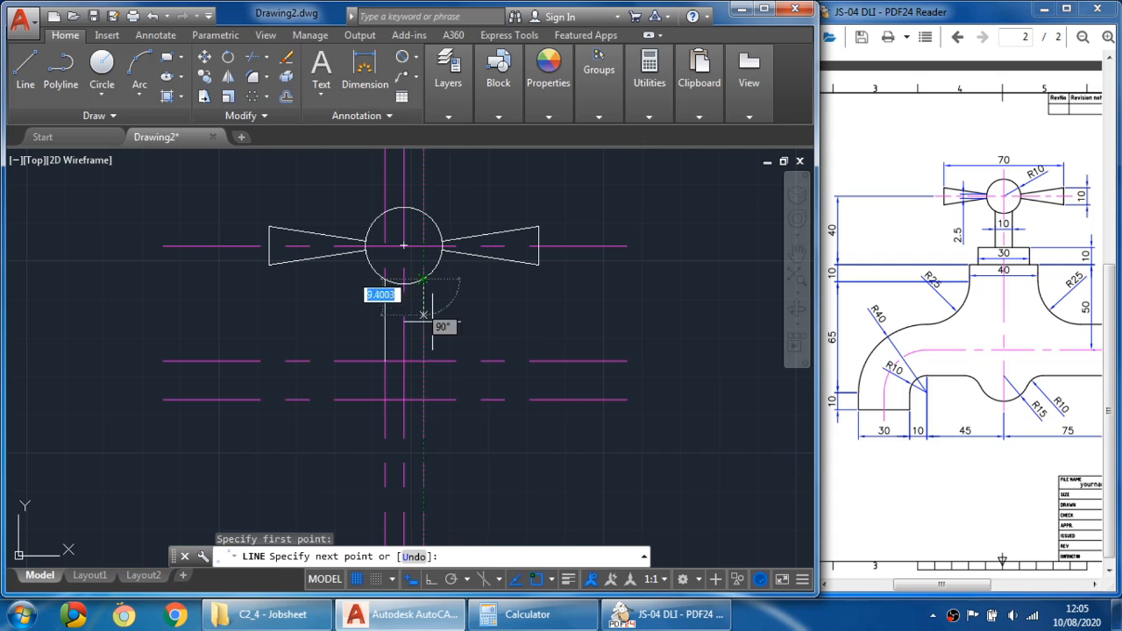
left_click(423, 436)
key("Escape")
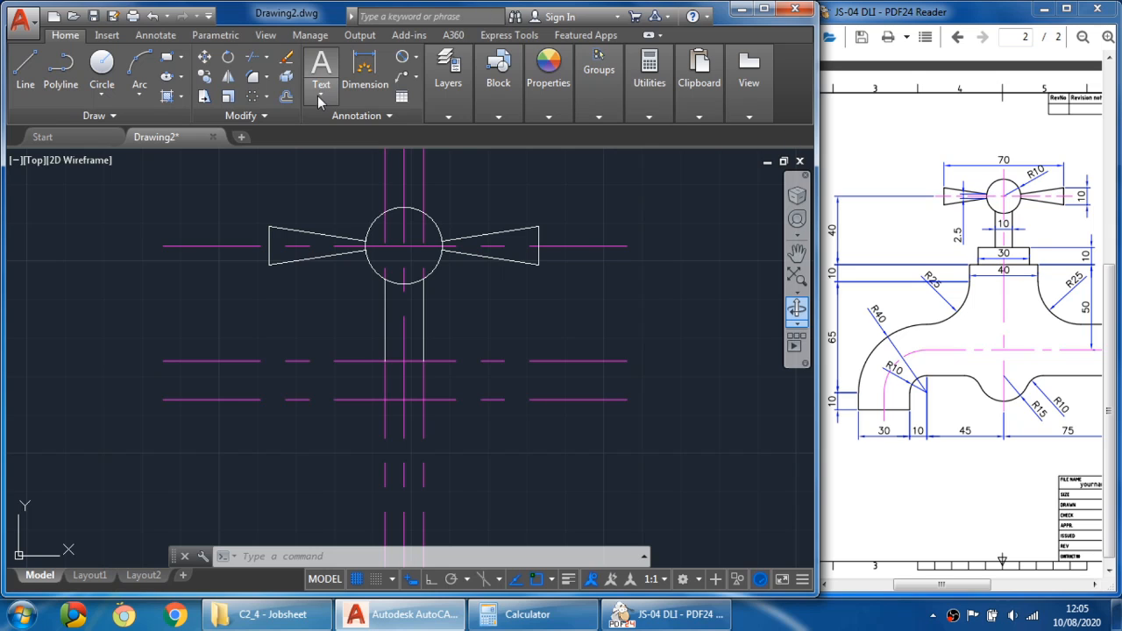
- Offset the main vertical centre line 15 mm to both sides
left_click(287, 98)
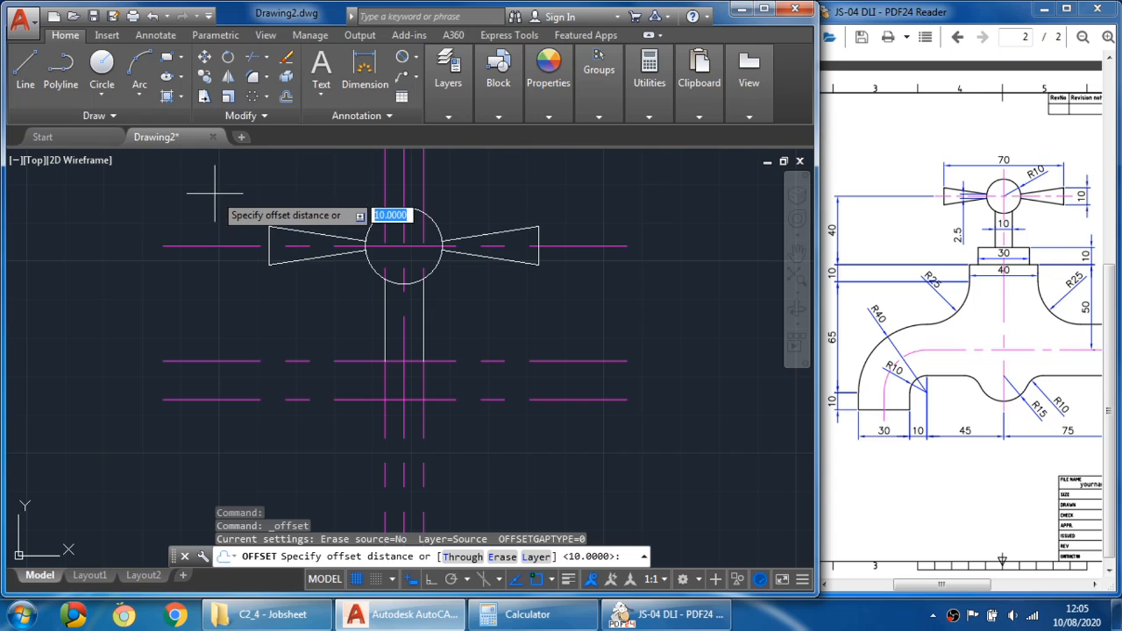
type("15")
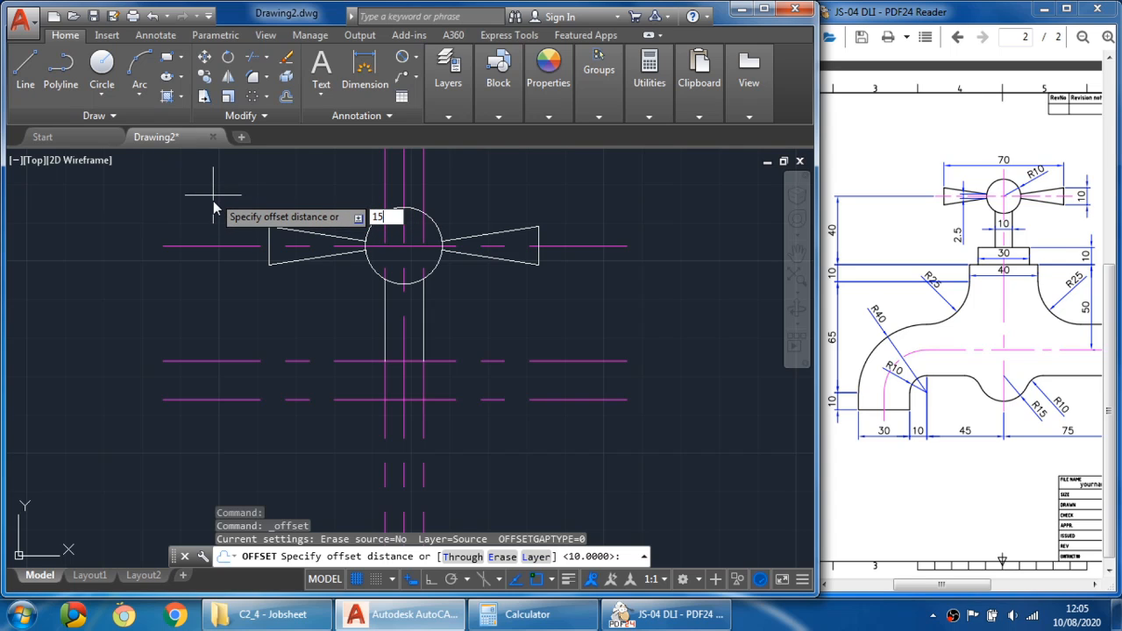
key("Return")
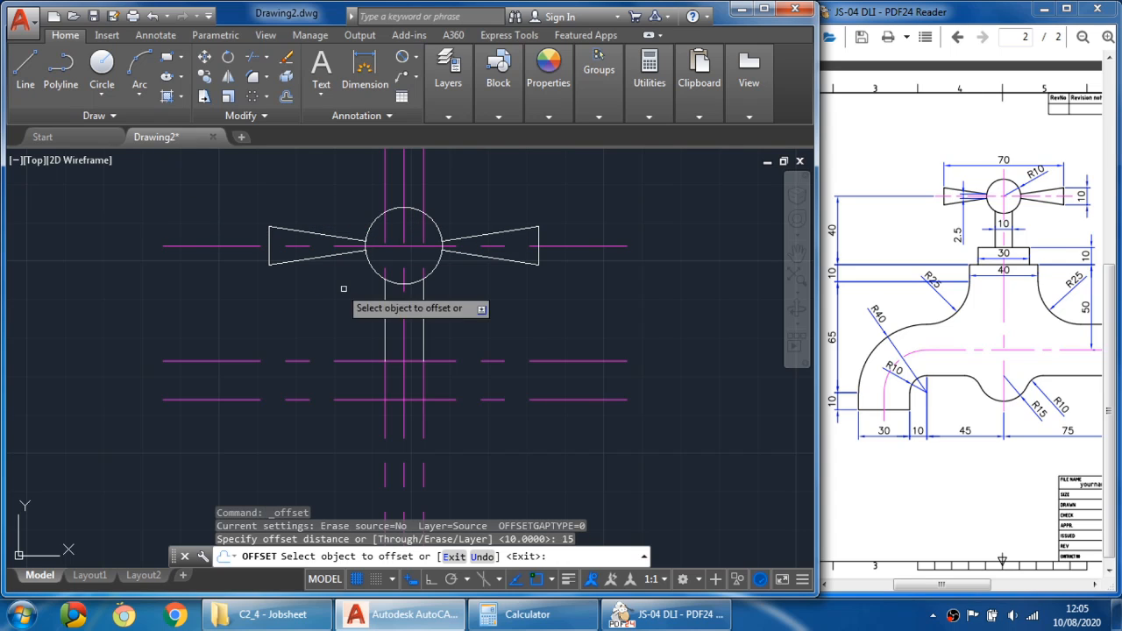
left_click(403, 346)
left_click(372, 343)
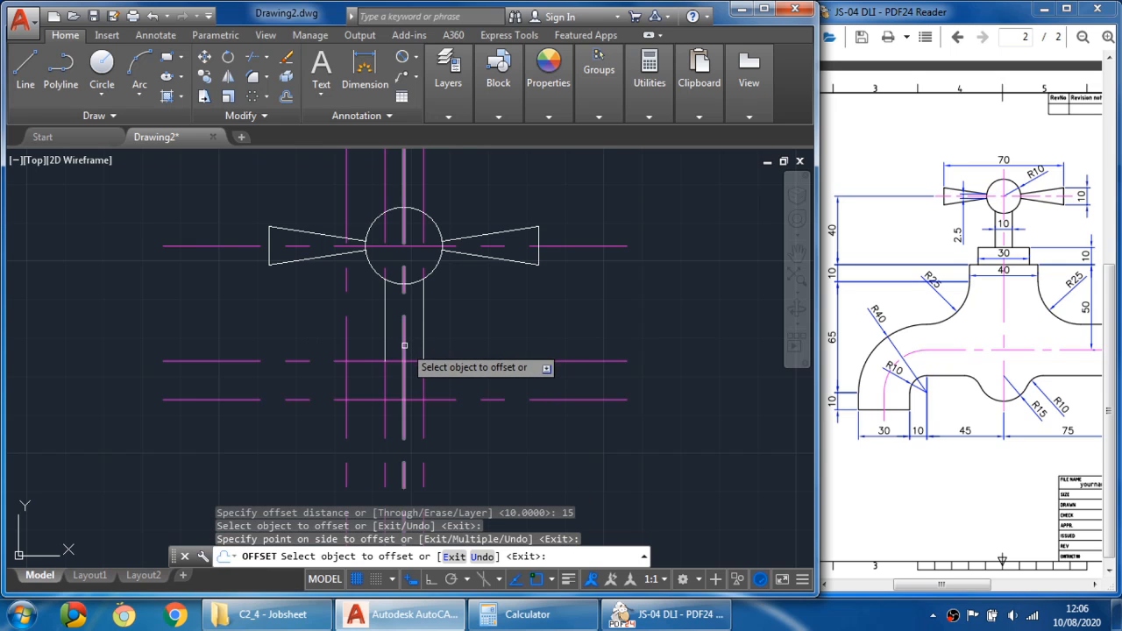
left_click(404, 341)
left_click(517, 341)
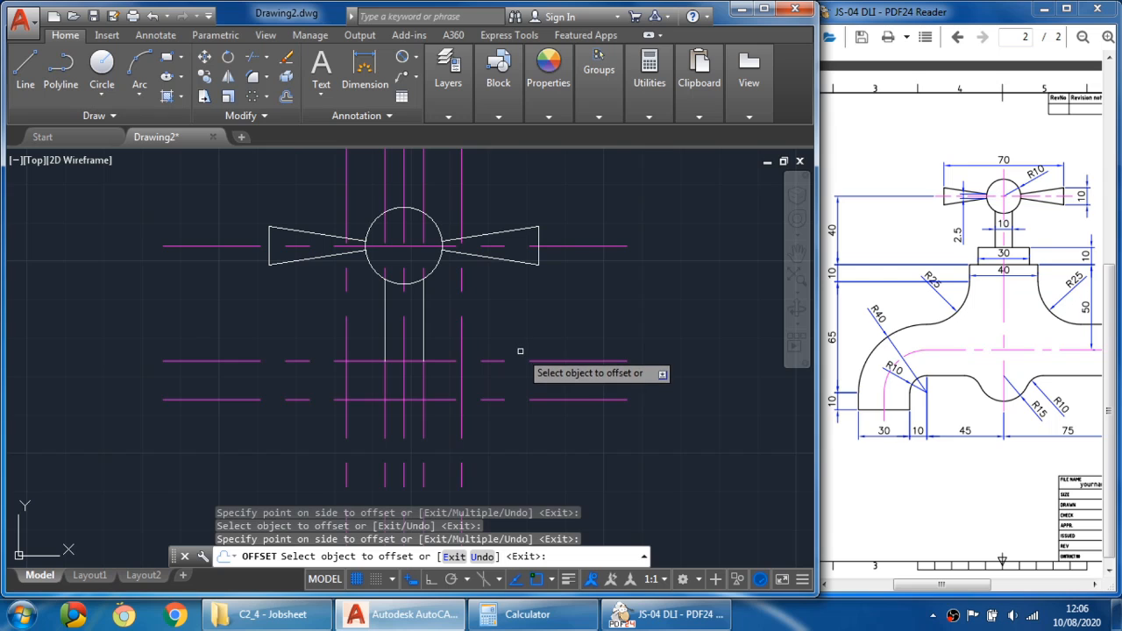
key("Escape")
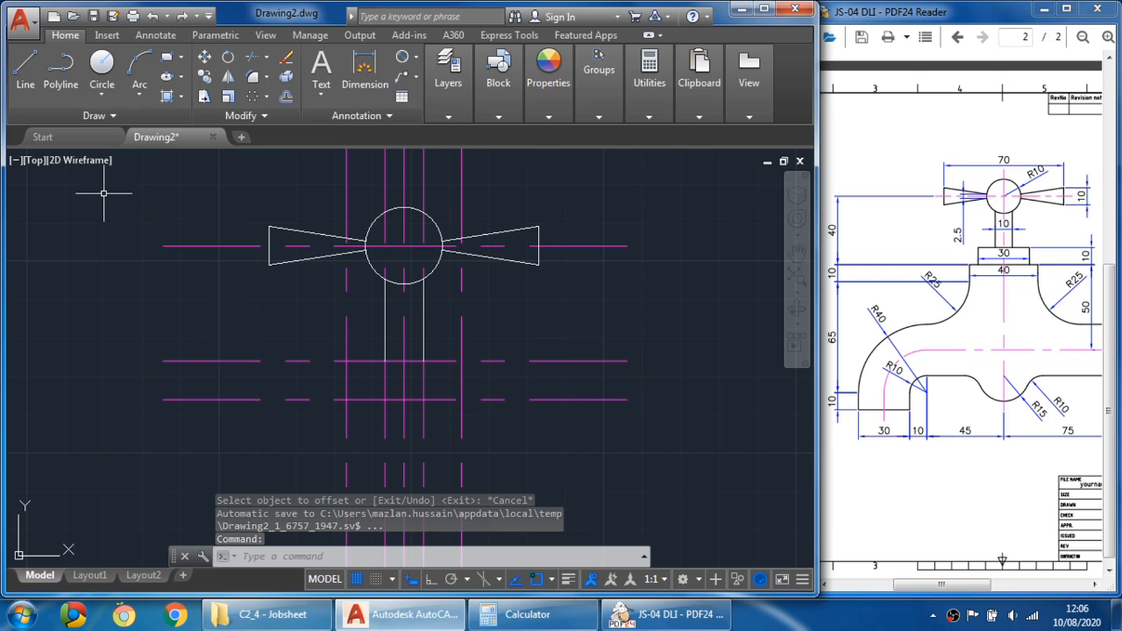
- Draw the 30 mm wide, 10 mm tall block outline beneath the stem along the offset guide lines
left_click(33, 86)
left_click(33, 87)
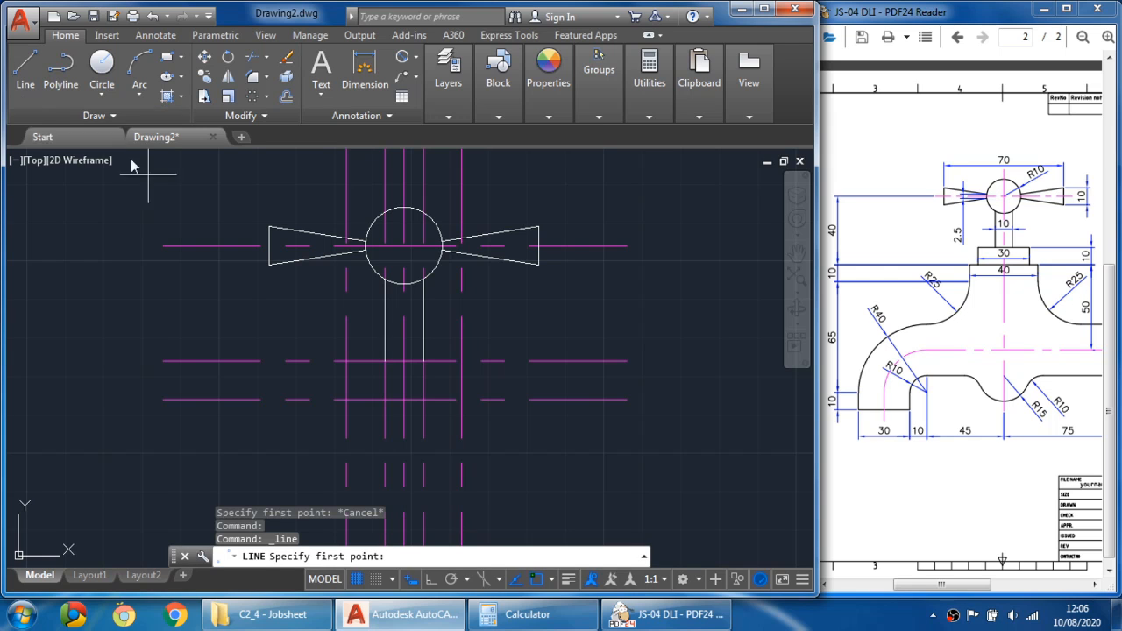
left_click(346, 360)
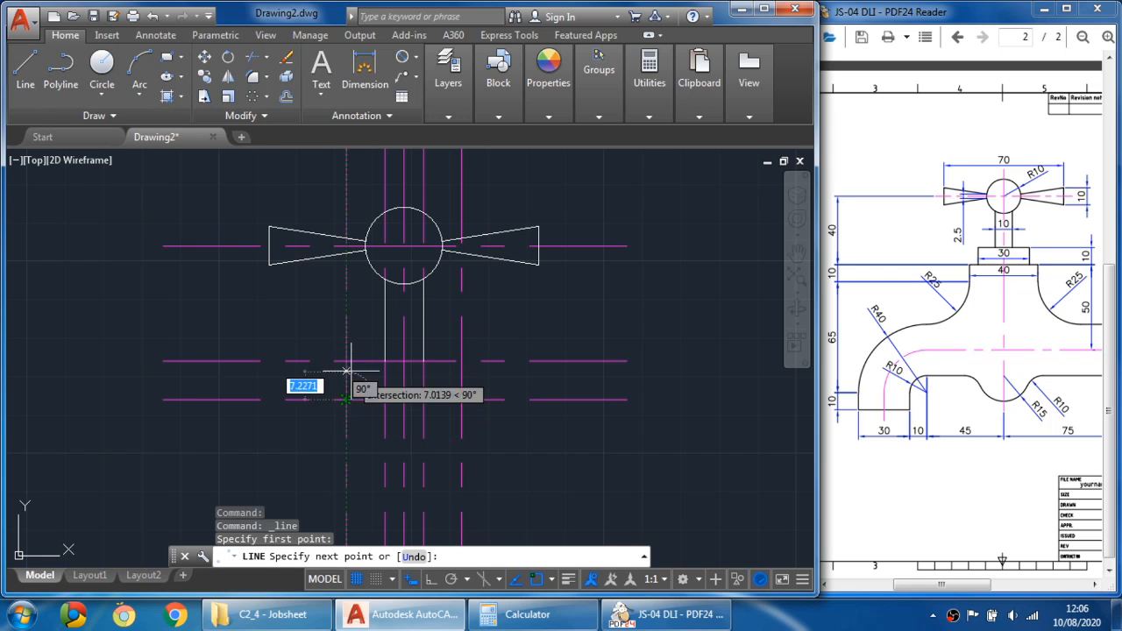
left_click(461, 361)
left_click(462, 399)
left_click(346, 400)
key("Escape")
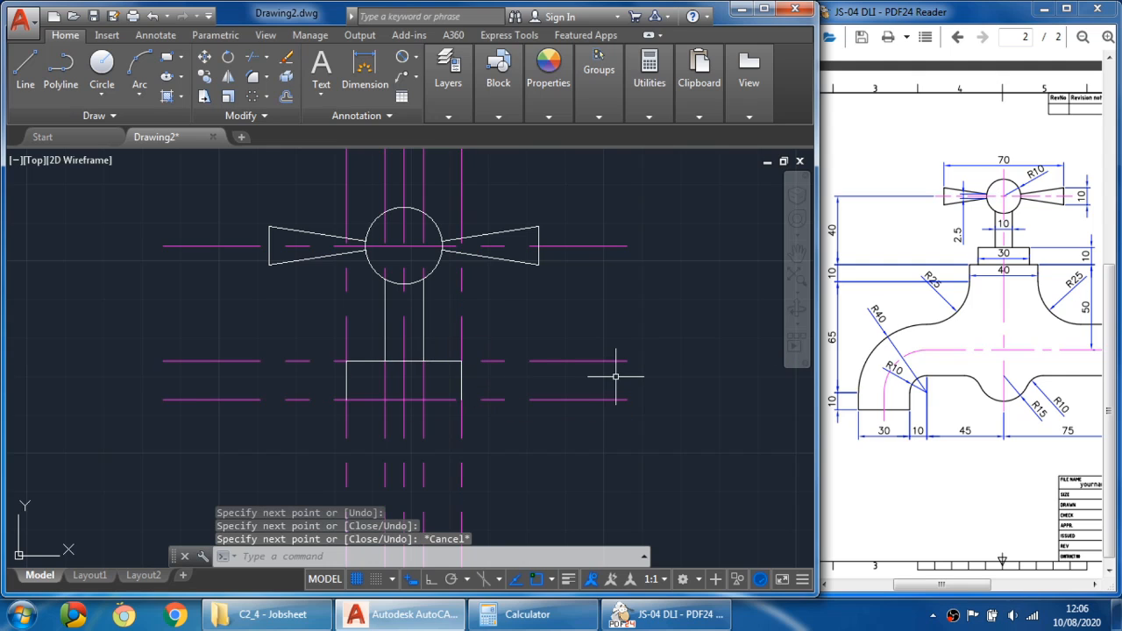
- Turn the lineweight display on and back off again
left_click(568, 579)
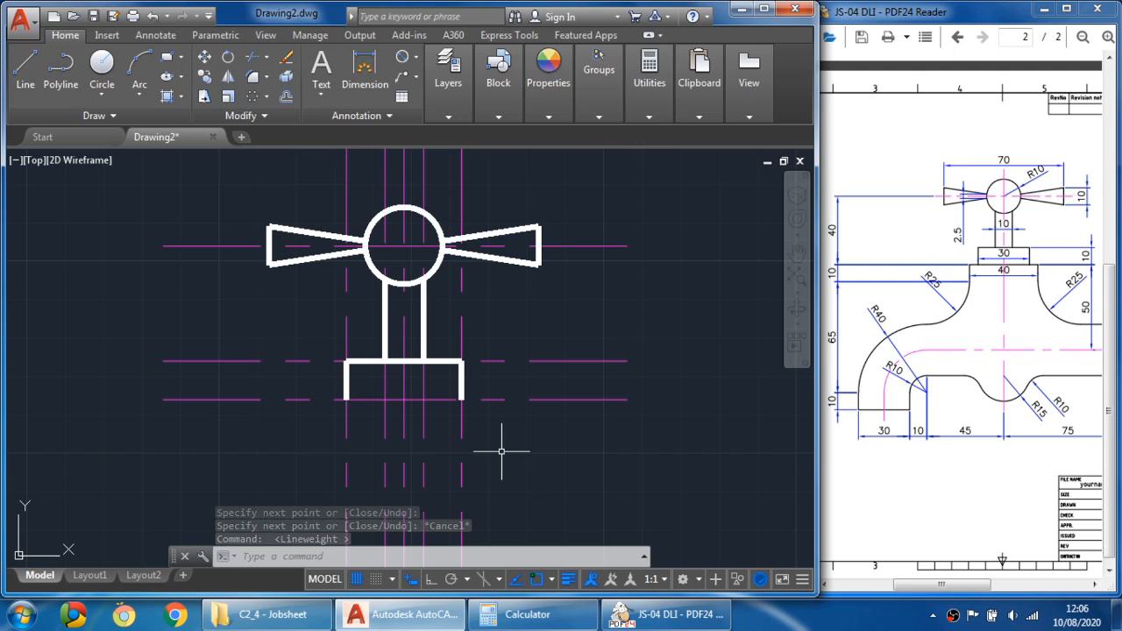
left_click(570, 581)
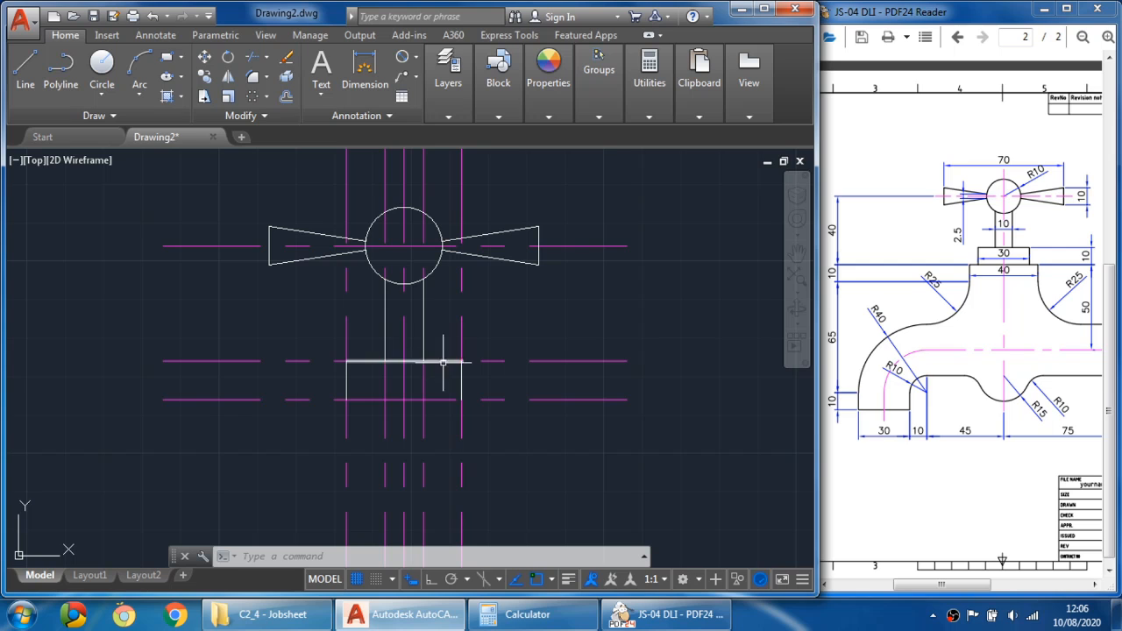
- Erase the four vertical offset construction lines and the upper horizontal offset line
left_click(286, 57)
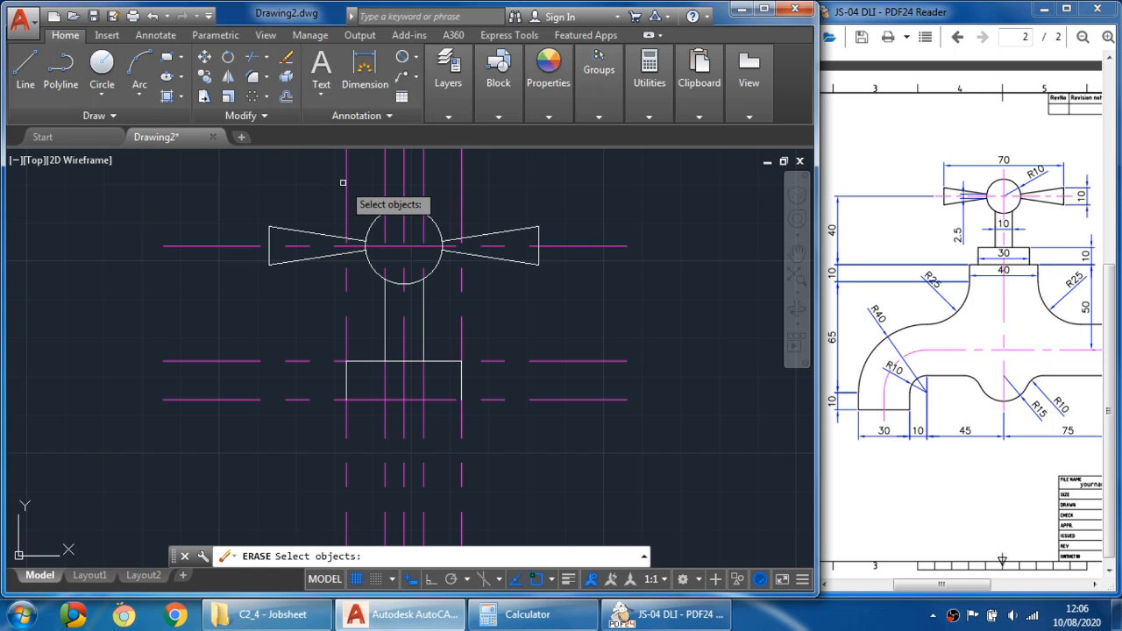
left_click(346, 188)
left_click(462, 187)
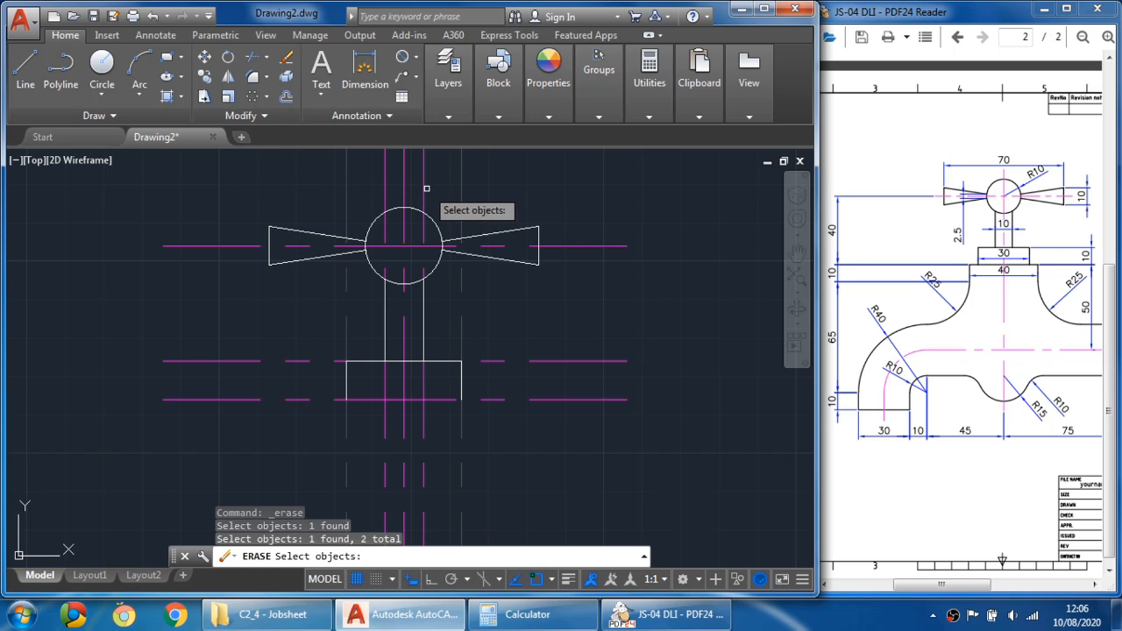
left_click(425, 187)
left_click(386, 188)
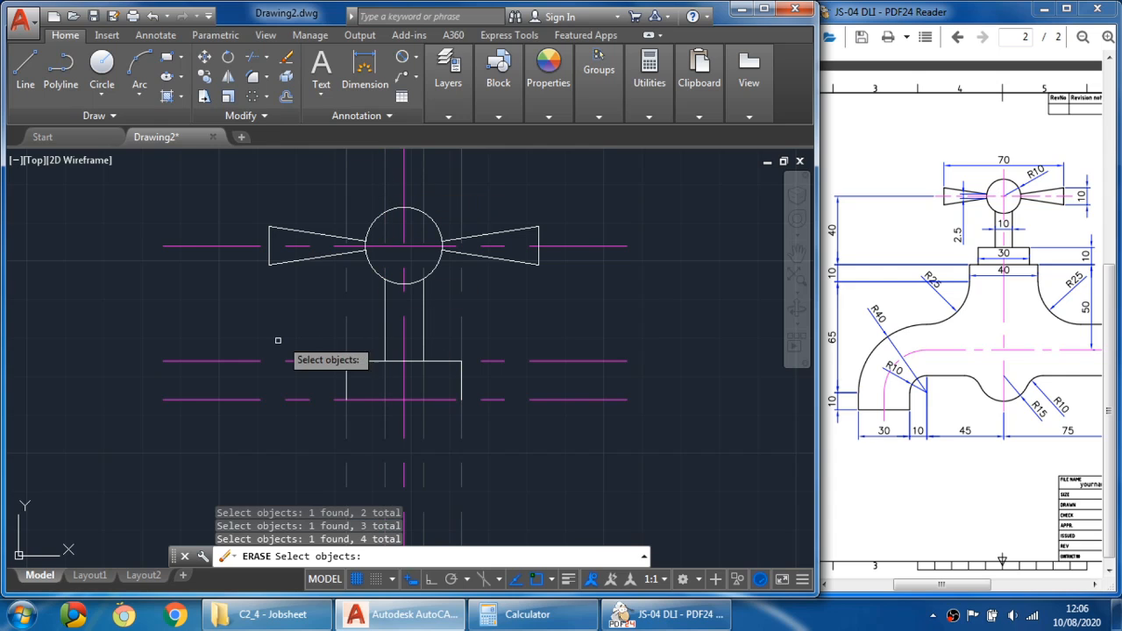
left_click(260, 360)
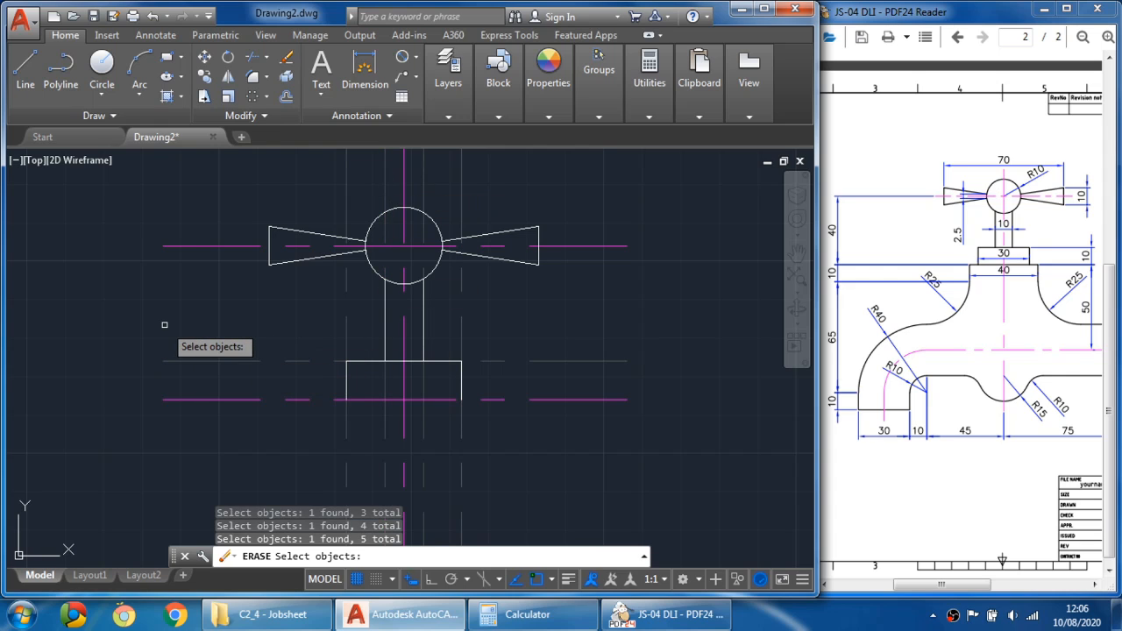
key("Return")
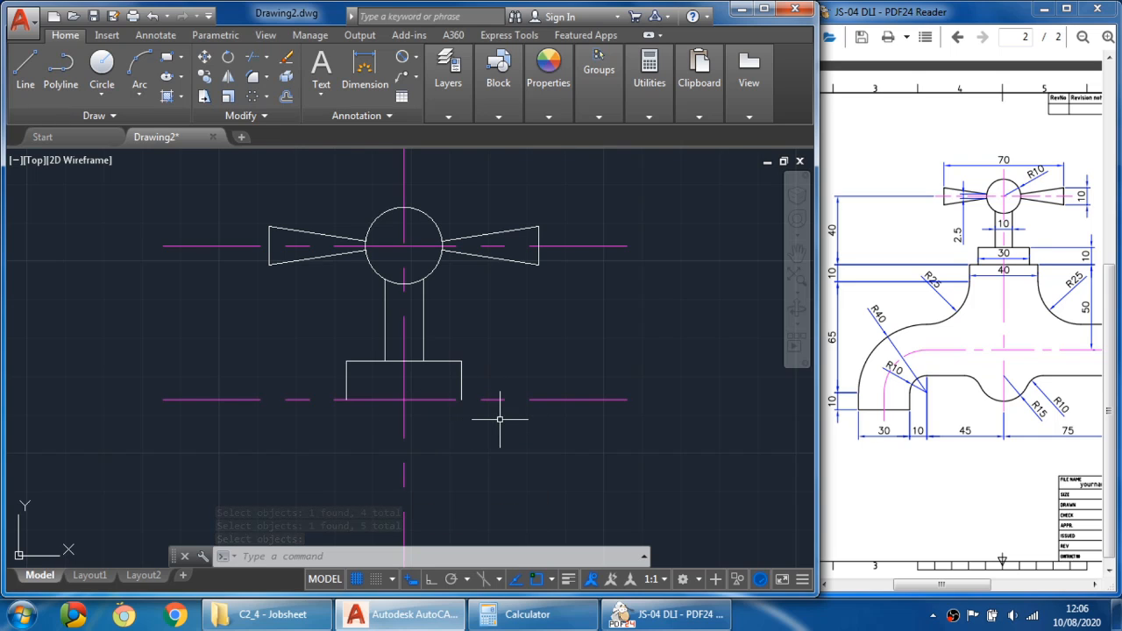
- Offset the main vertical centre line 20 mm to both sides
left_click(286, 96)
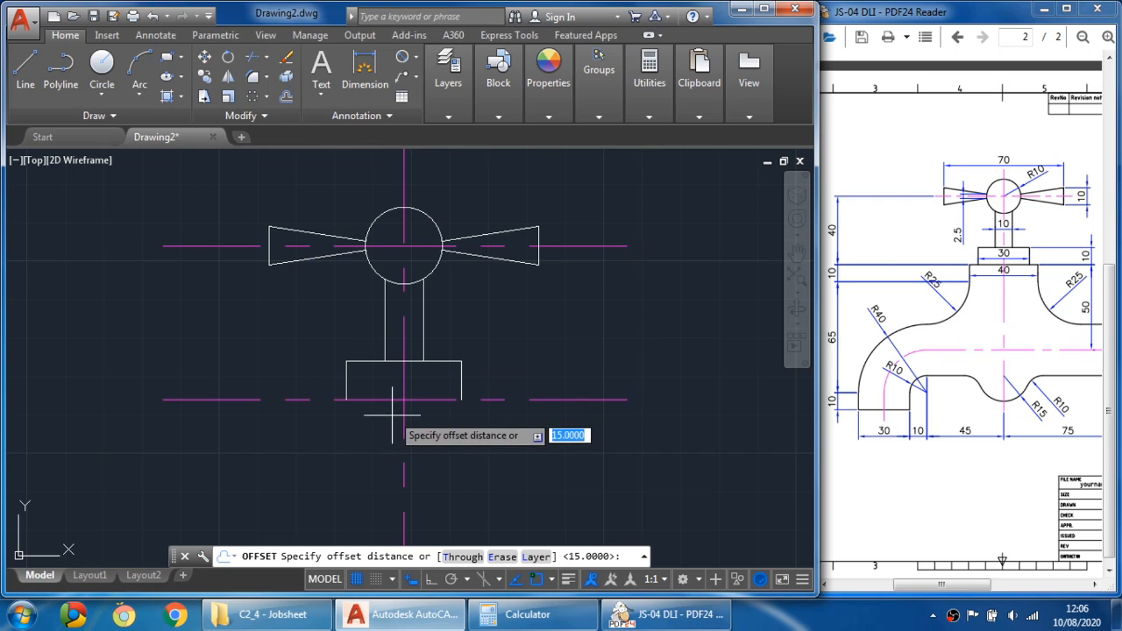
type("2")
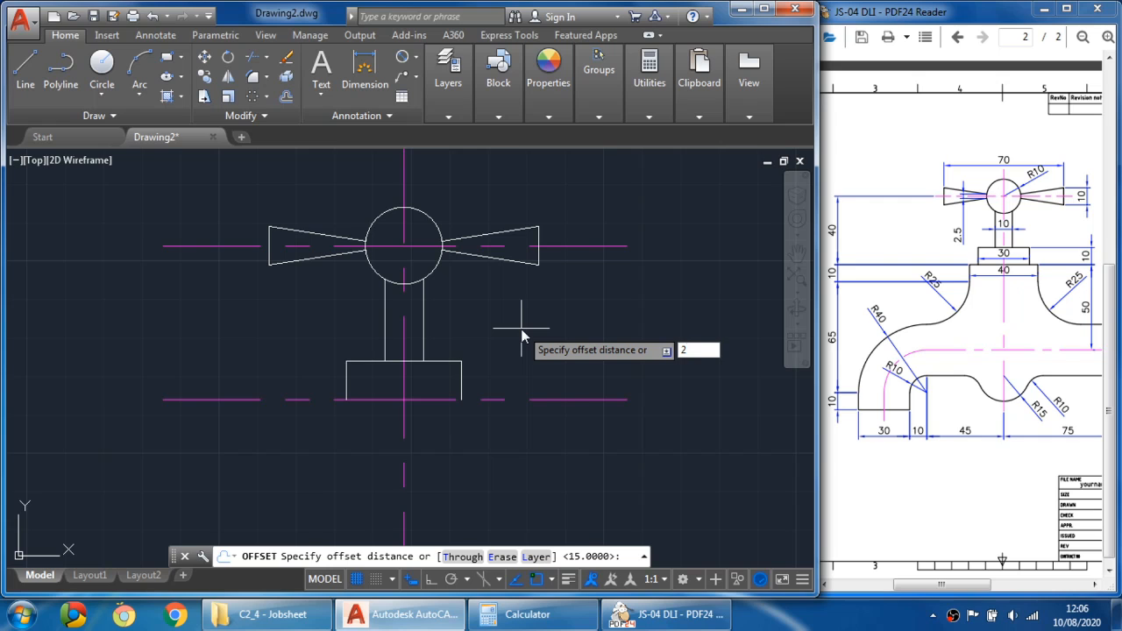
type("0")
key("Return")
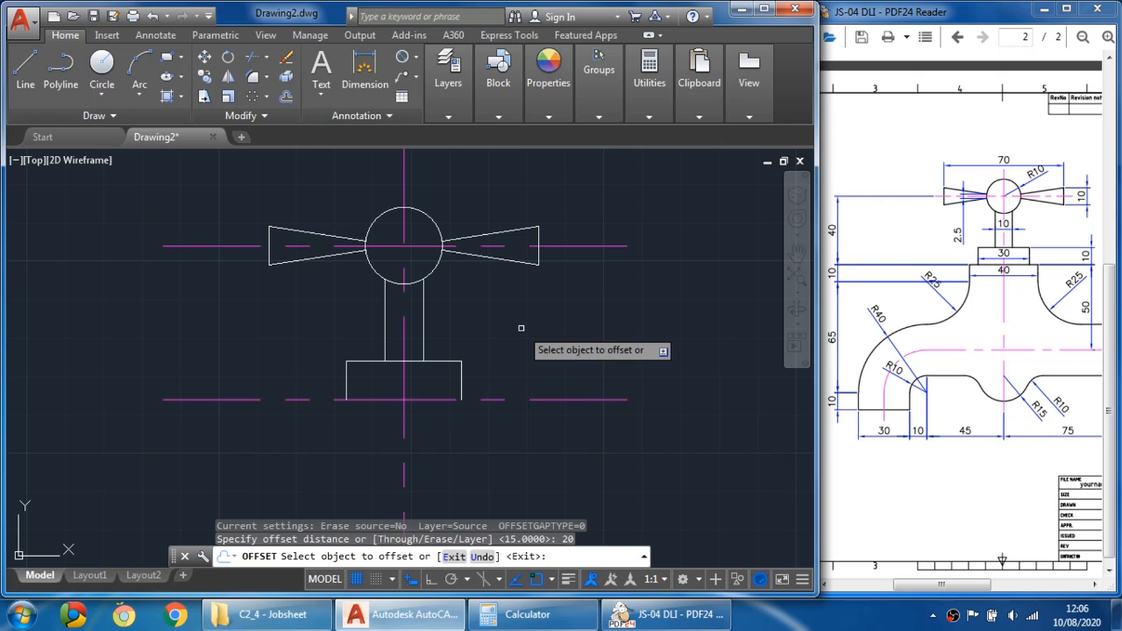
left_click(403, 415)
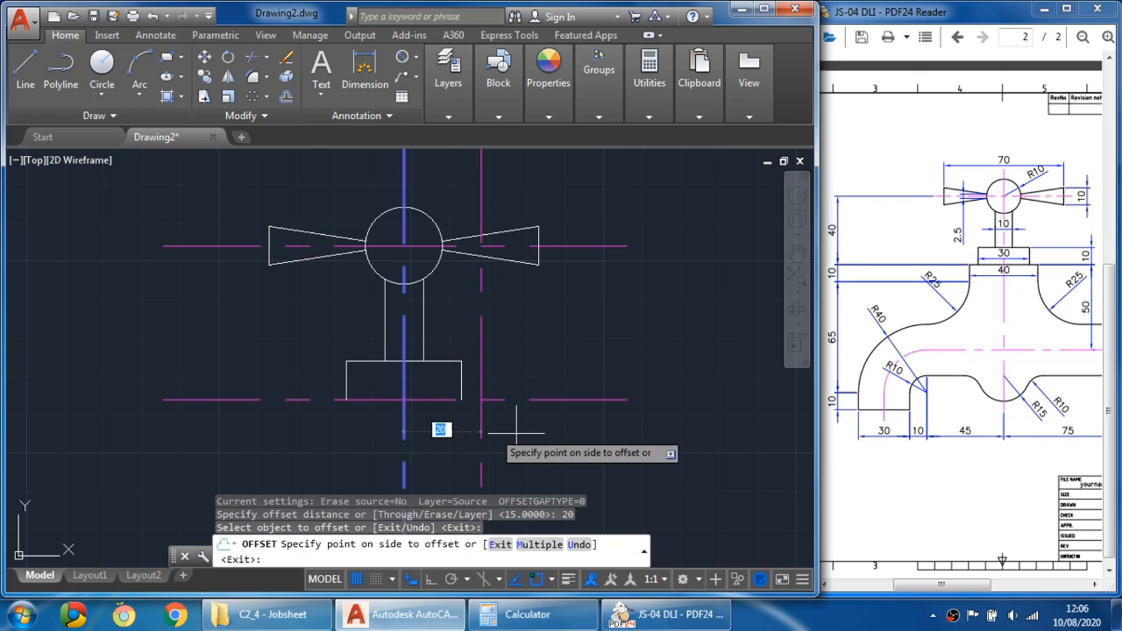
left_click(564, 440)
left_click(403, 438)
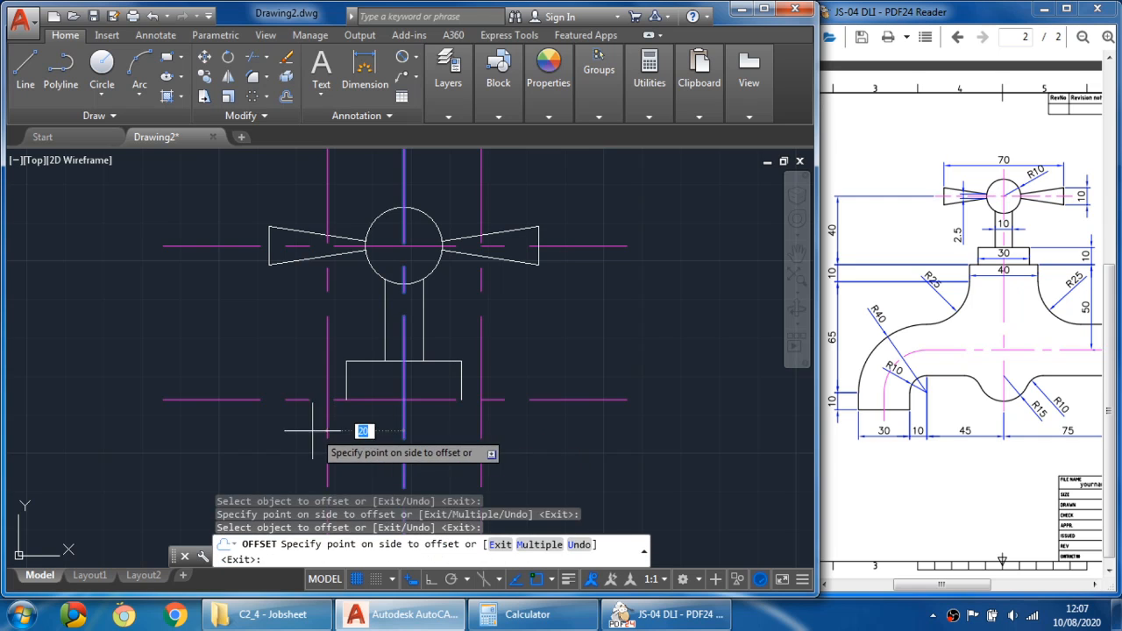
left_click(312, 431)
key("Escape")
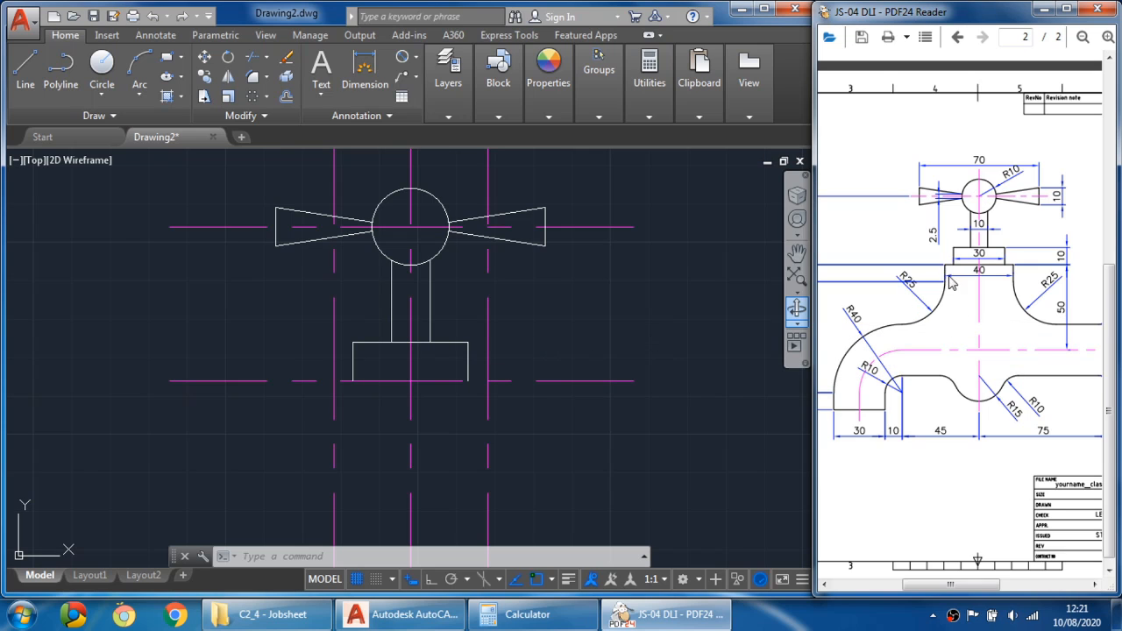
- Offset the lower horizontal line 10 mm downward
left_click_drag(961, 292, 987, 293)
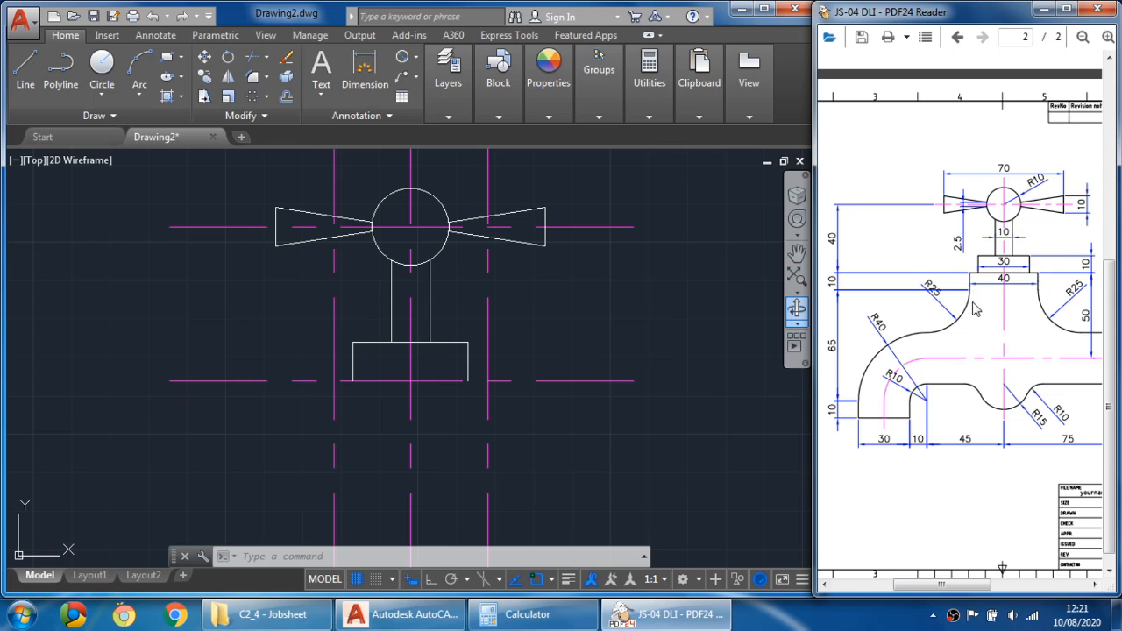
left_click_drag(976, 308, 967, 307)
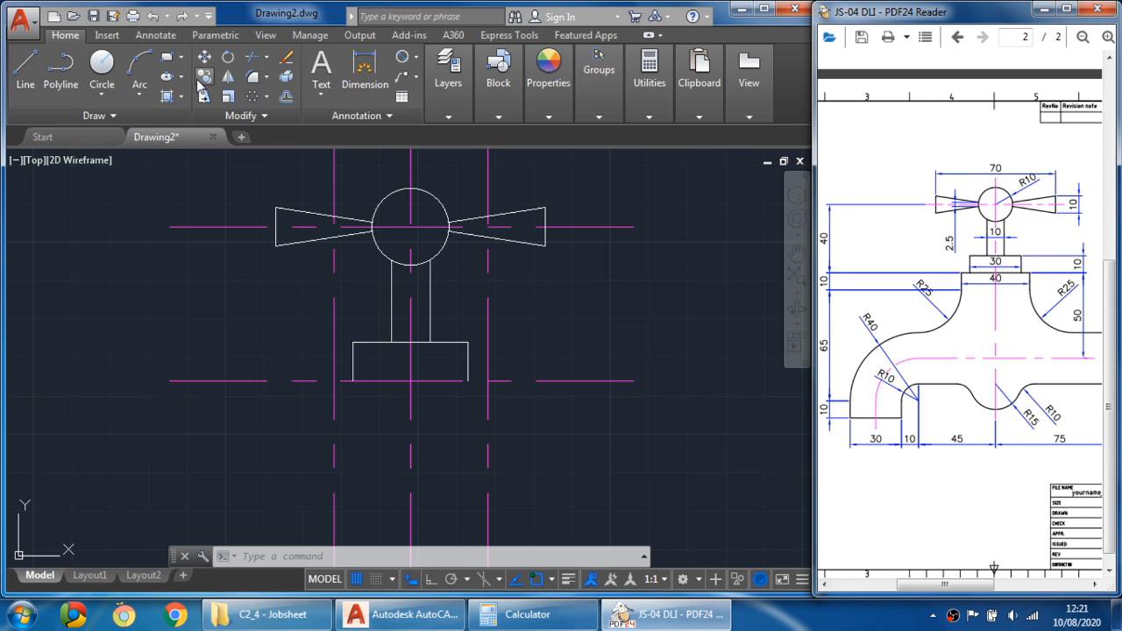
left_click(286, 97)
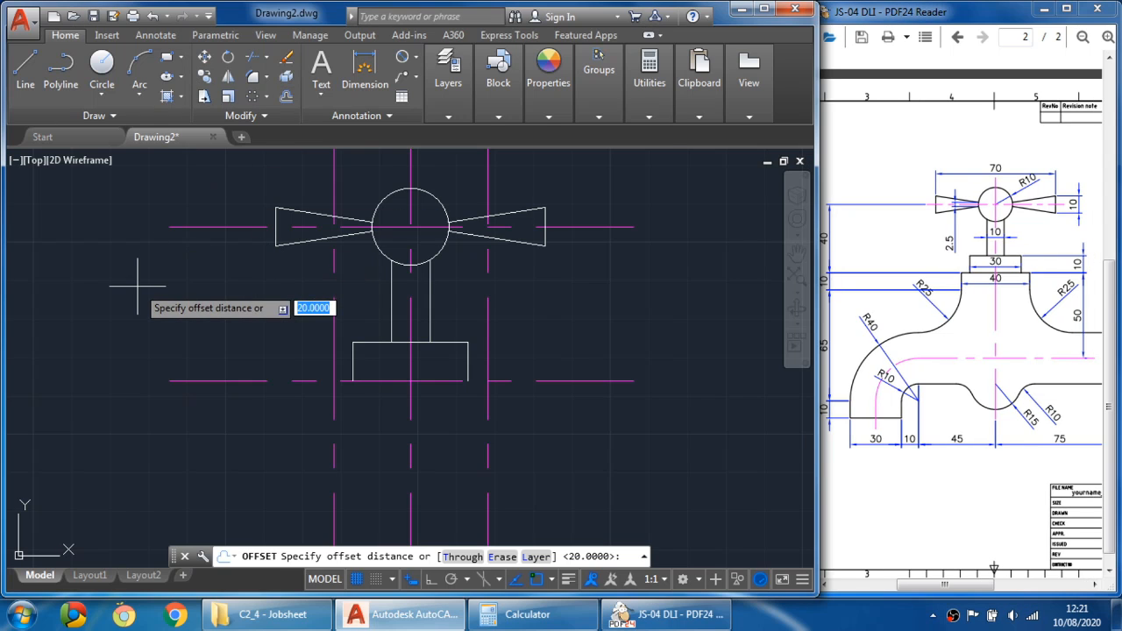
type("10")
key("Return")
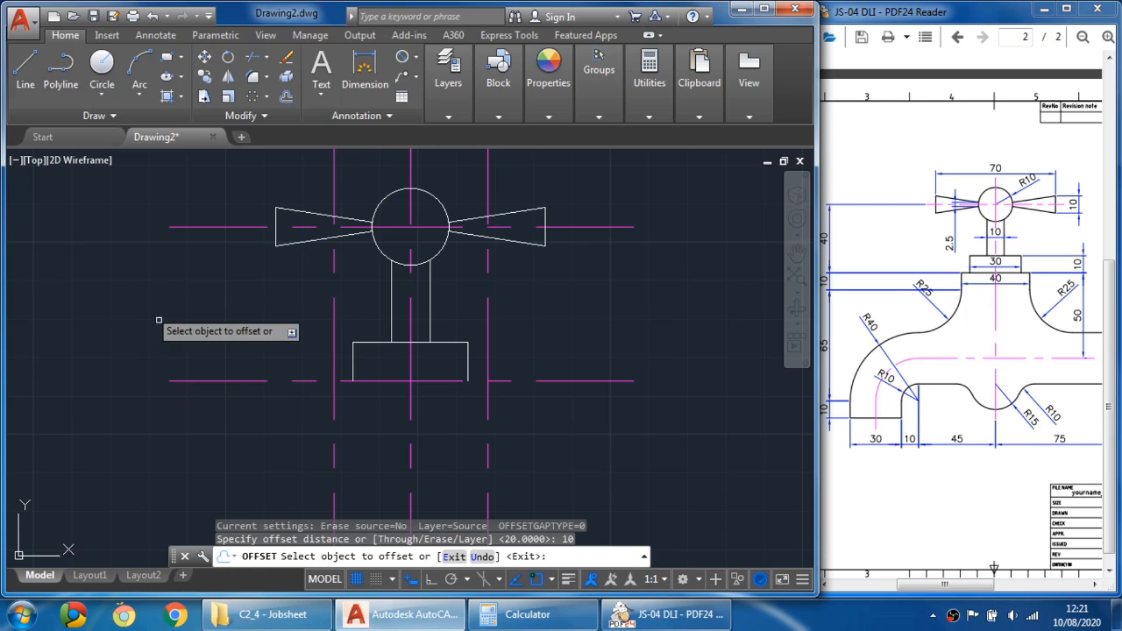
left_click(217, 380)
left_click(220, 449)
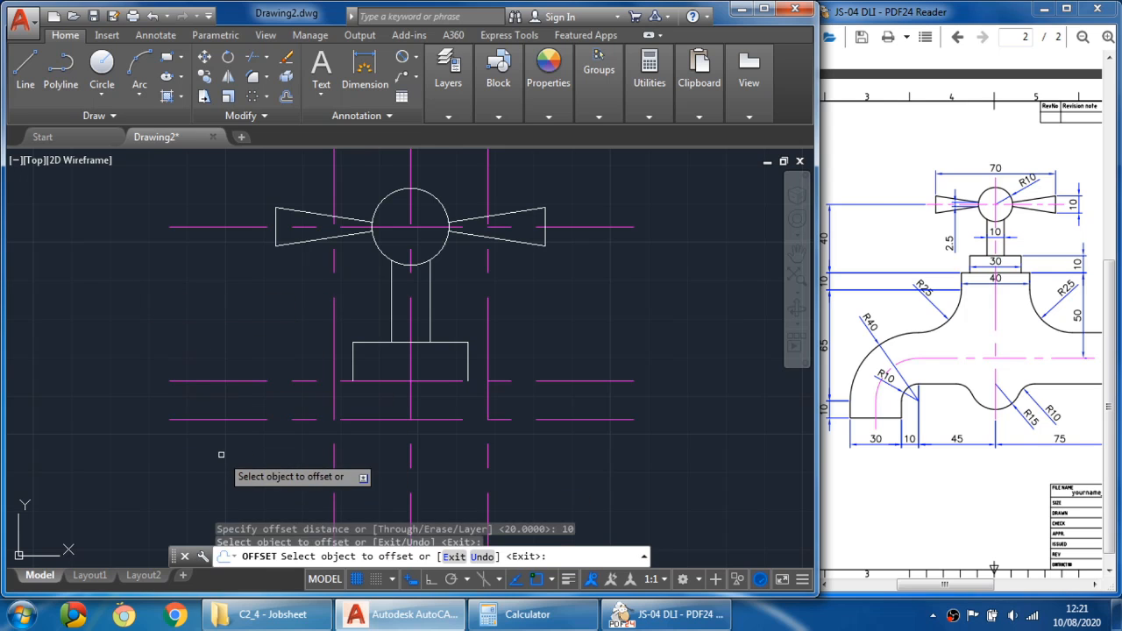
key("Escape")
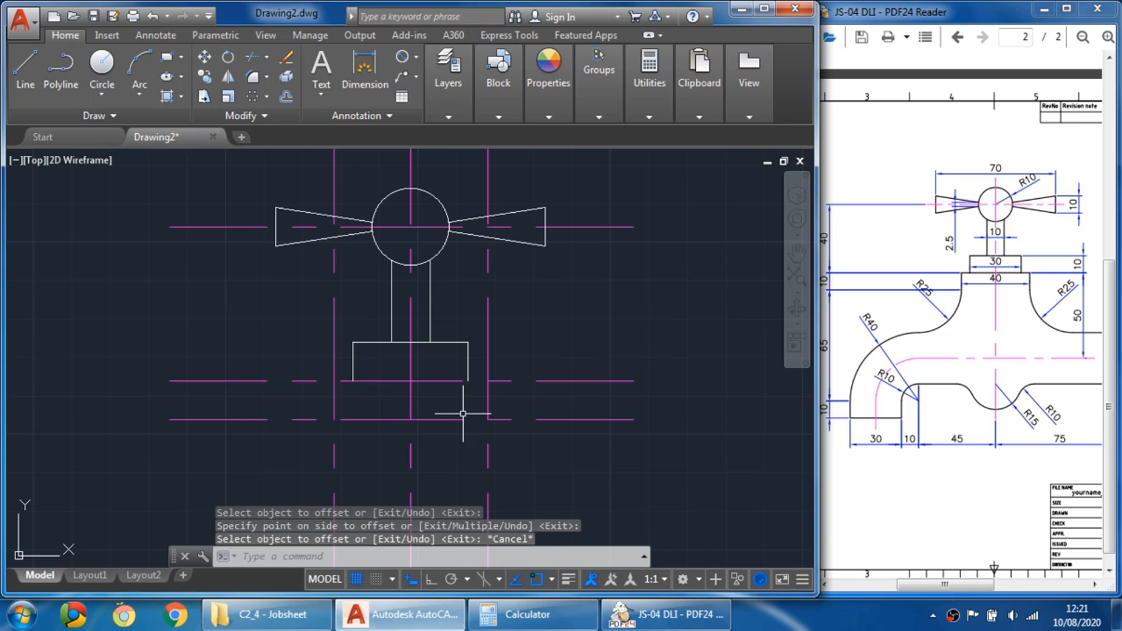
- Draw the 40 mm wide, 10 mm tall base outline below the 30 mm block using the new offset lines
left_click_drag(965, 337, 988, 340)
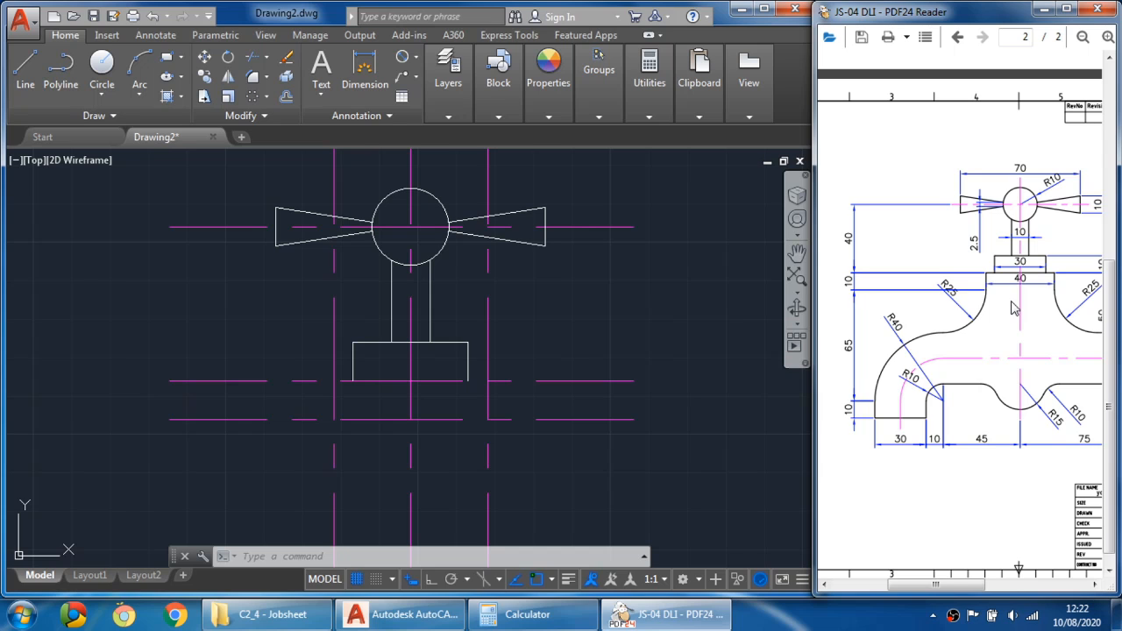
left_click(35, 90)
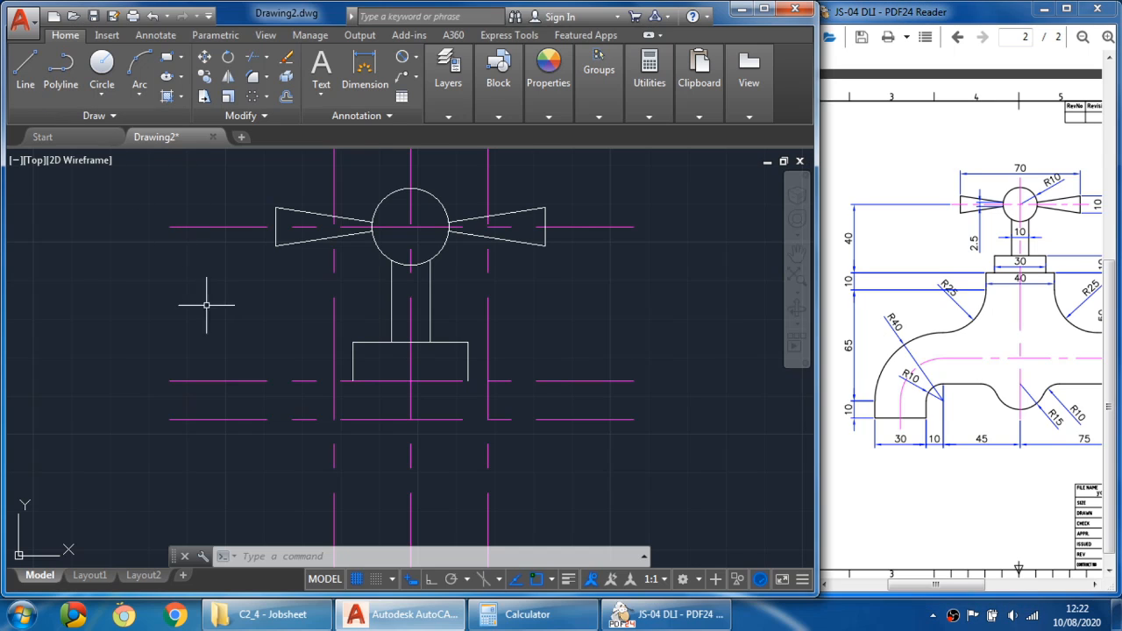
left_click(26, 83)
left_click(333, 382)
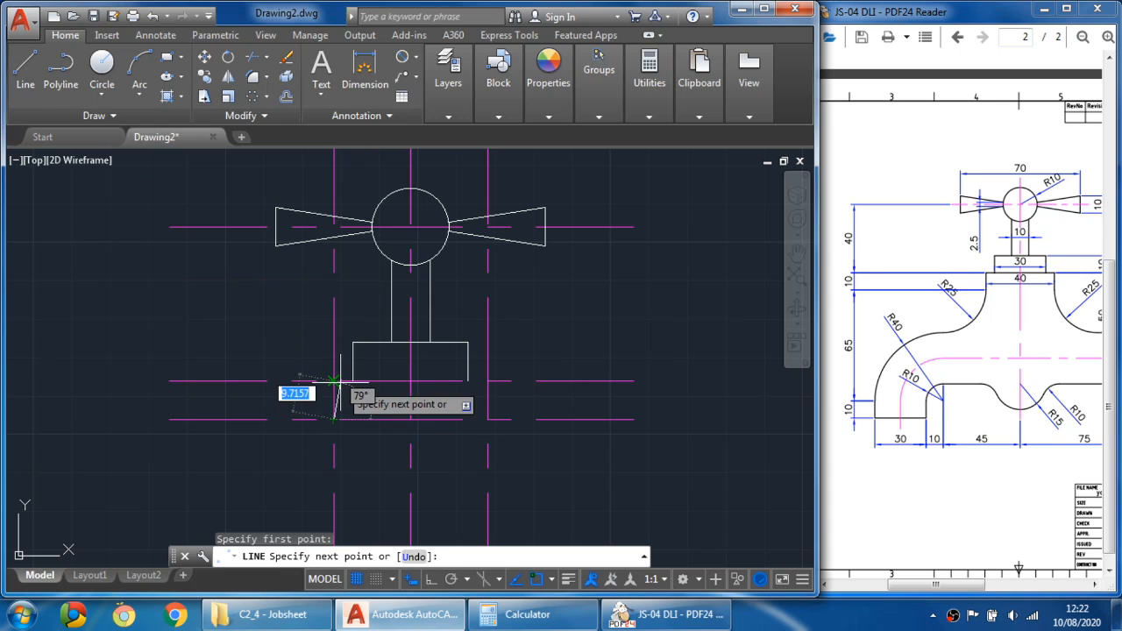
left_click(333, 381)
left_click(488, 381)
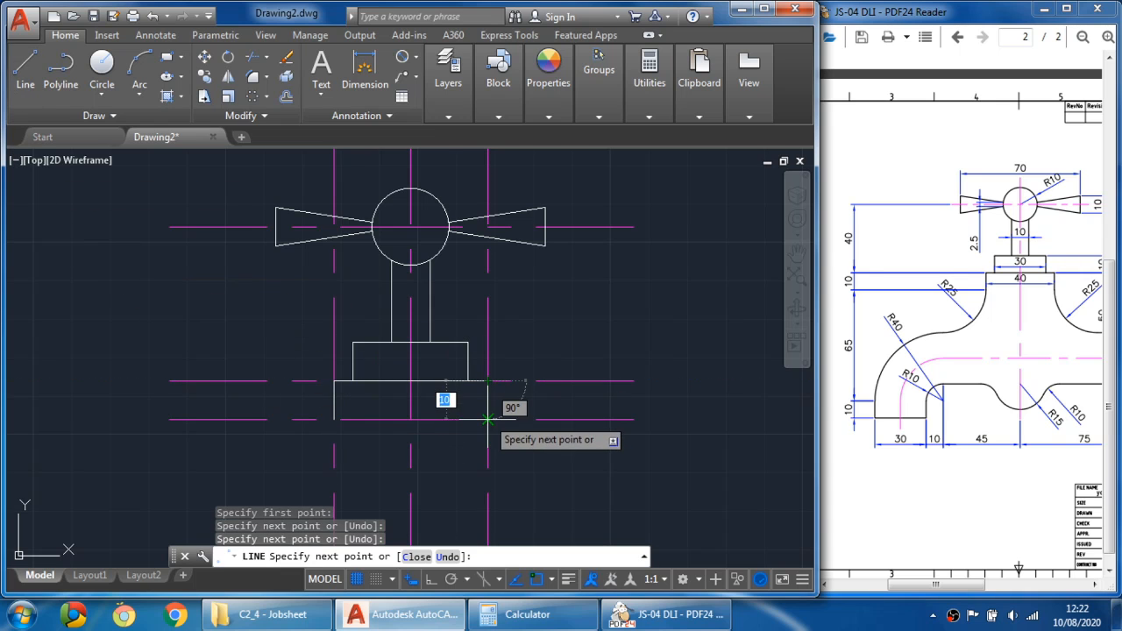
left_click(489, 419)
key("Escape")
- Examine the tap body and spout dimensions on the reference drawing alongside the current sketch
middle_click_drag(585, 391, 551, 359)
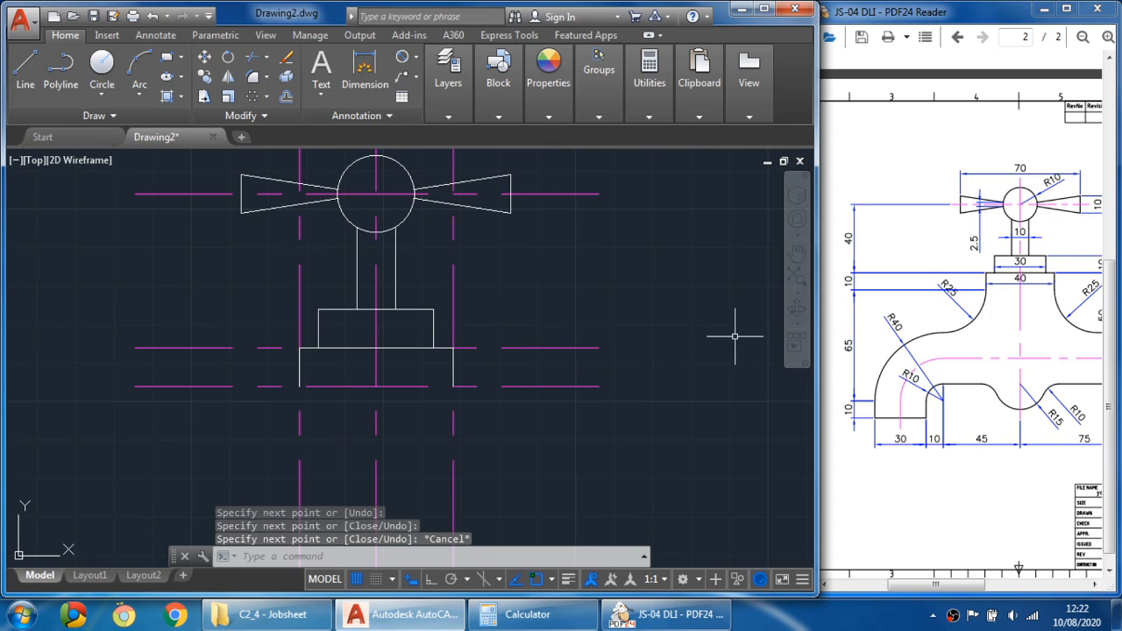
left_click_drag(1016, 357, 975, 314)
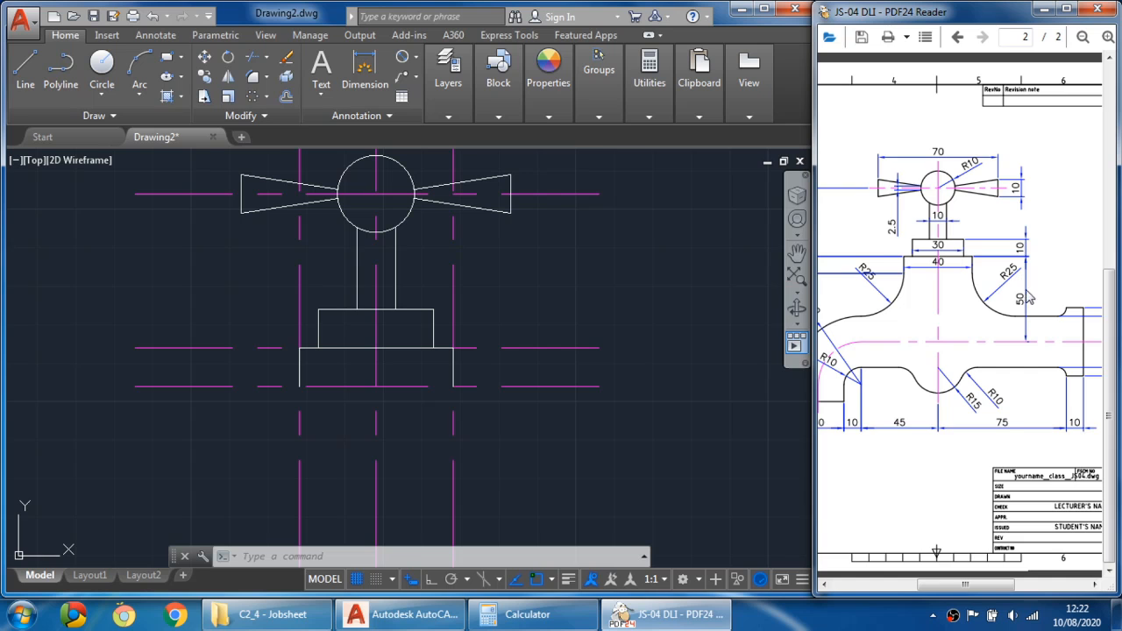
left_click_drag(996, 337, 1033, 316)
mouse_move(1004, 280)
left_mouse_down()
mouse_move(1035, 282)
mouse_move(985, 302)
left_mouse_up()
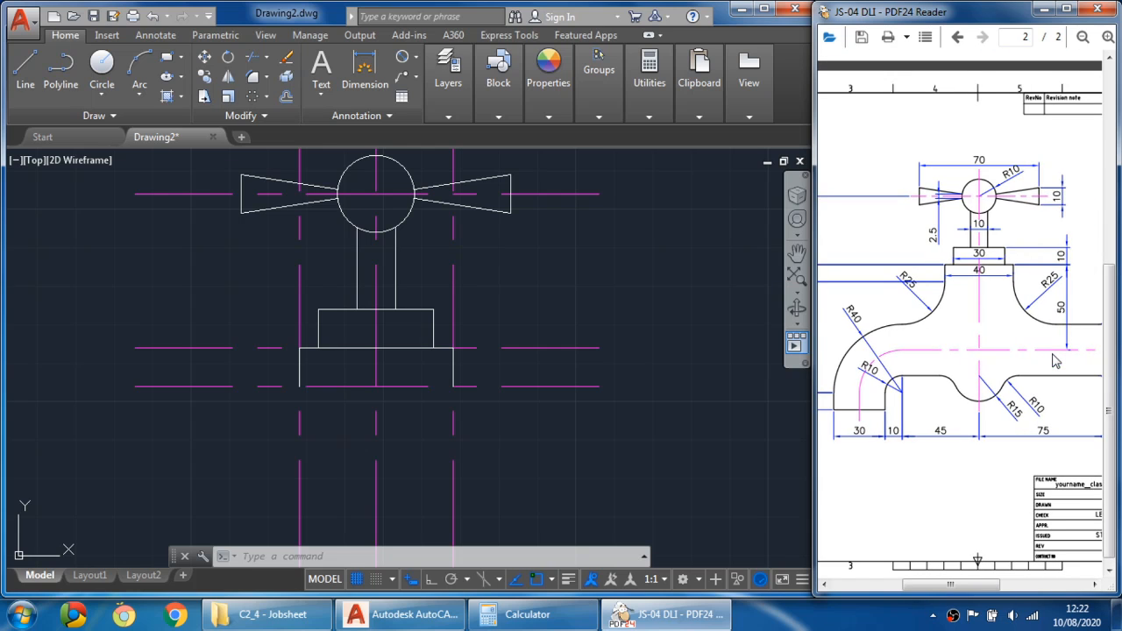
left_click_drag(1051, 348, 1026, 349)
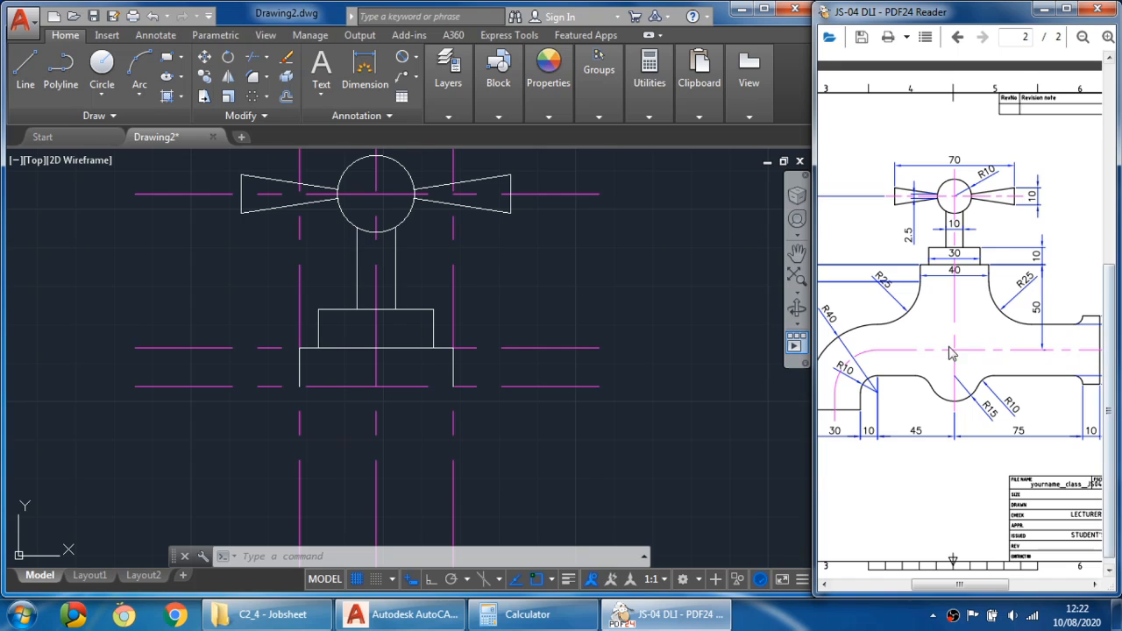
left_click_drag(1027, 346, 1010, 347)
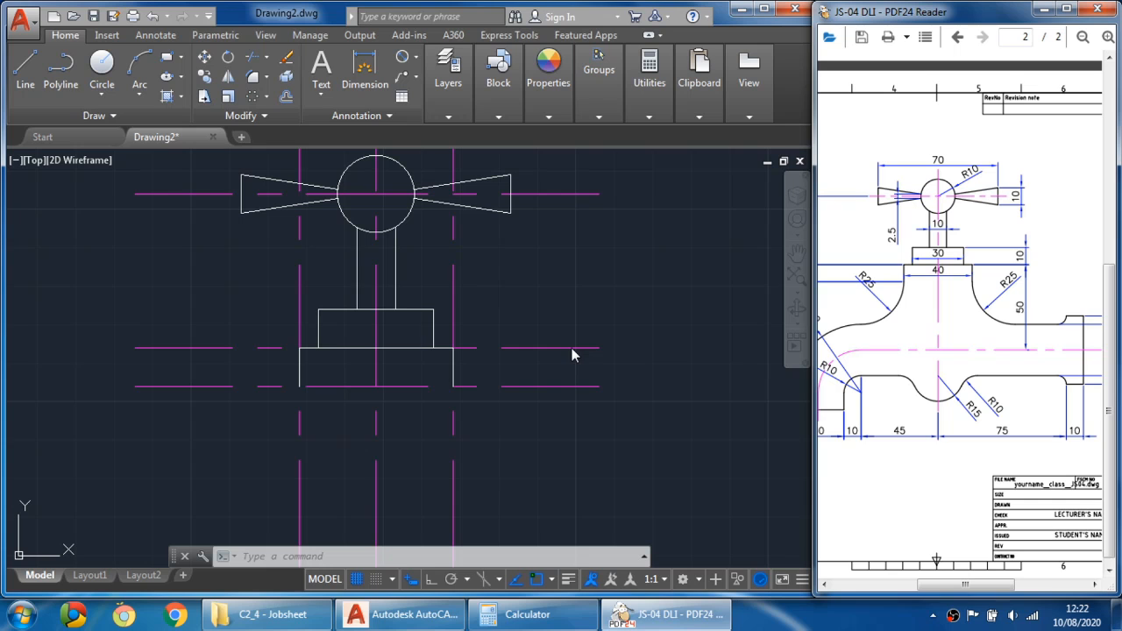
left_click(554, 454)
scroll(570, 403, "down", 6)
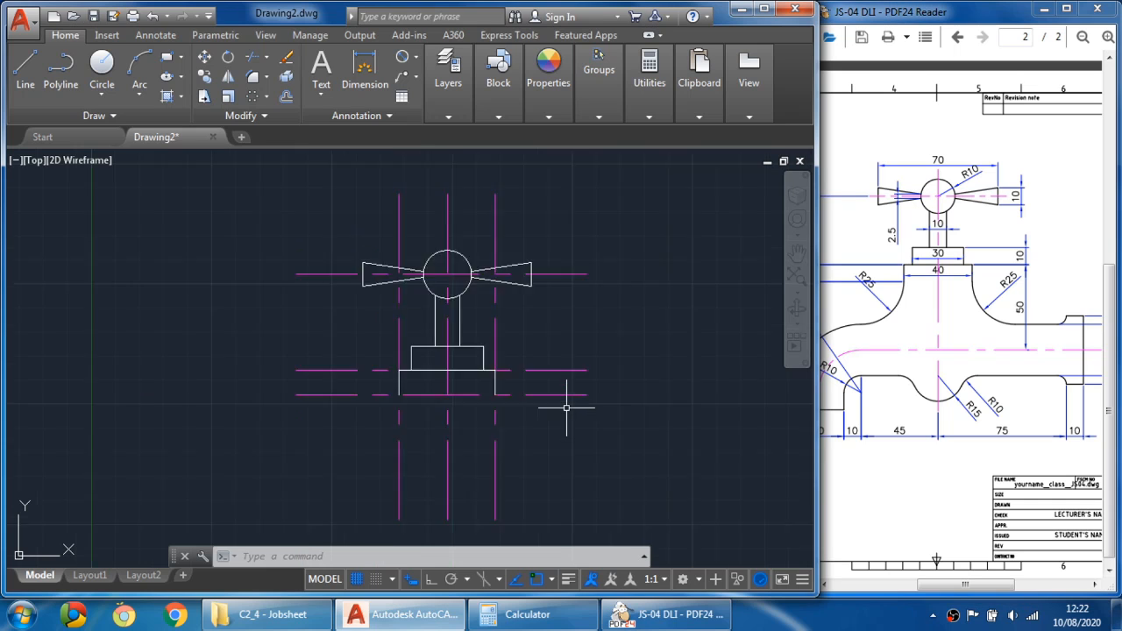
scroll(570, 402, "up", 4)
middle_click_drag(576, 401, 566, 275)
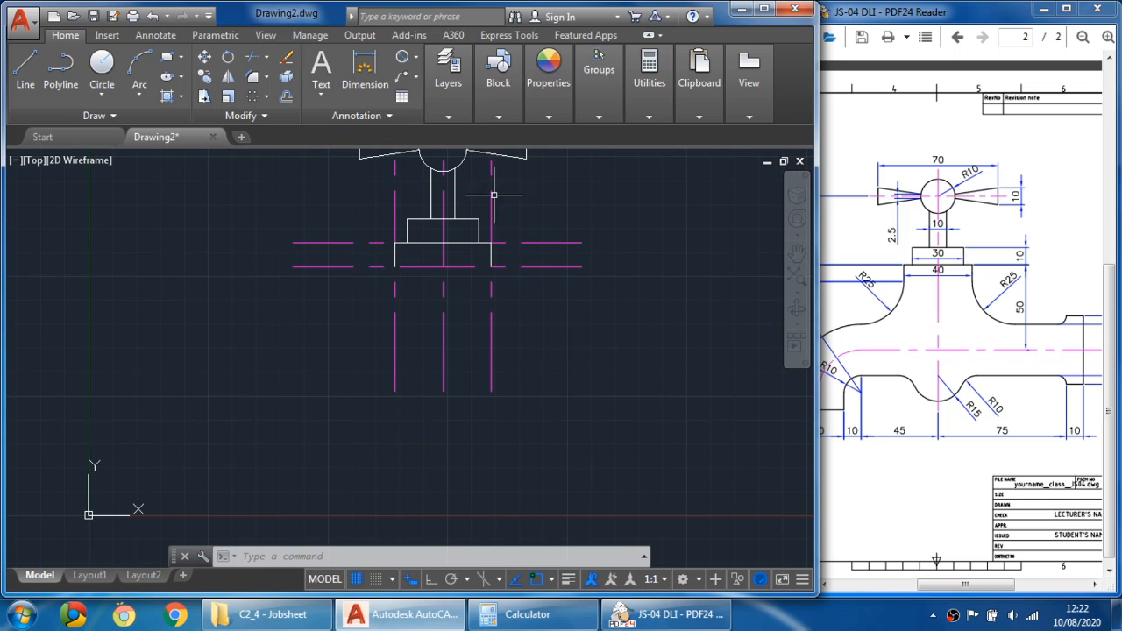
left_click(288, 96)
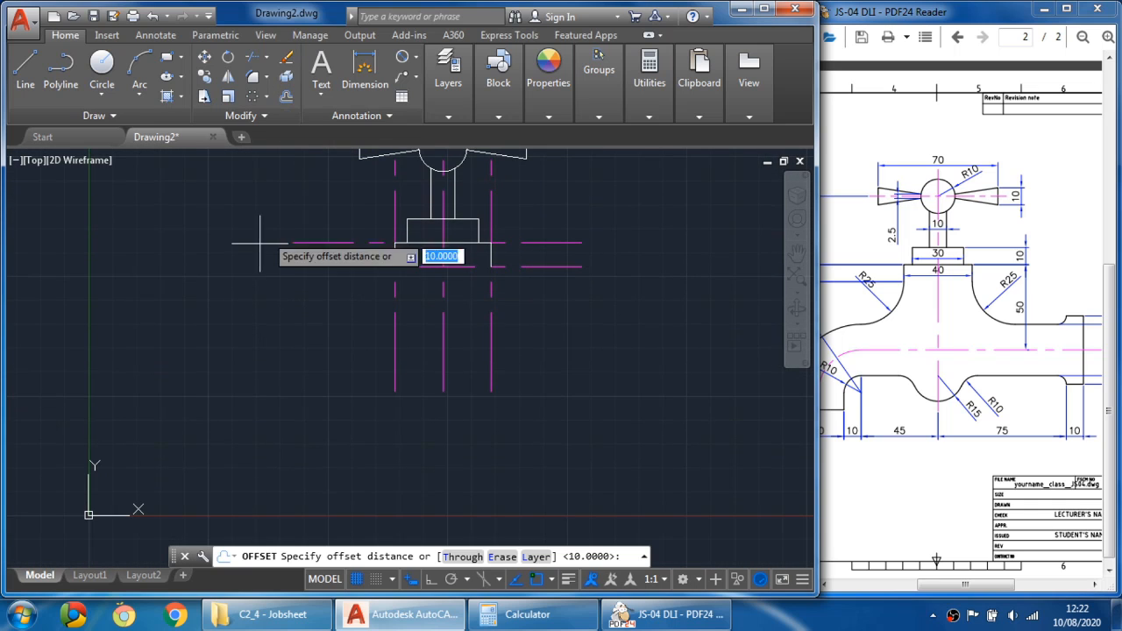
type("50")
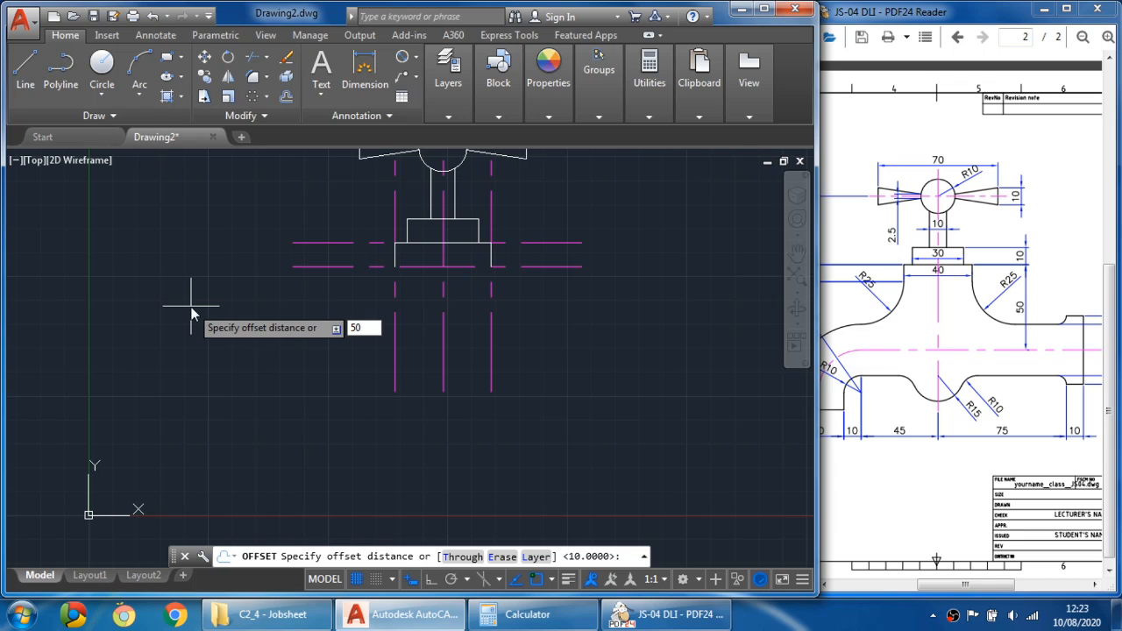
key("Return")
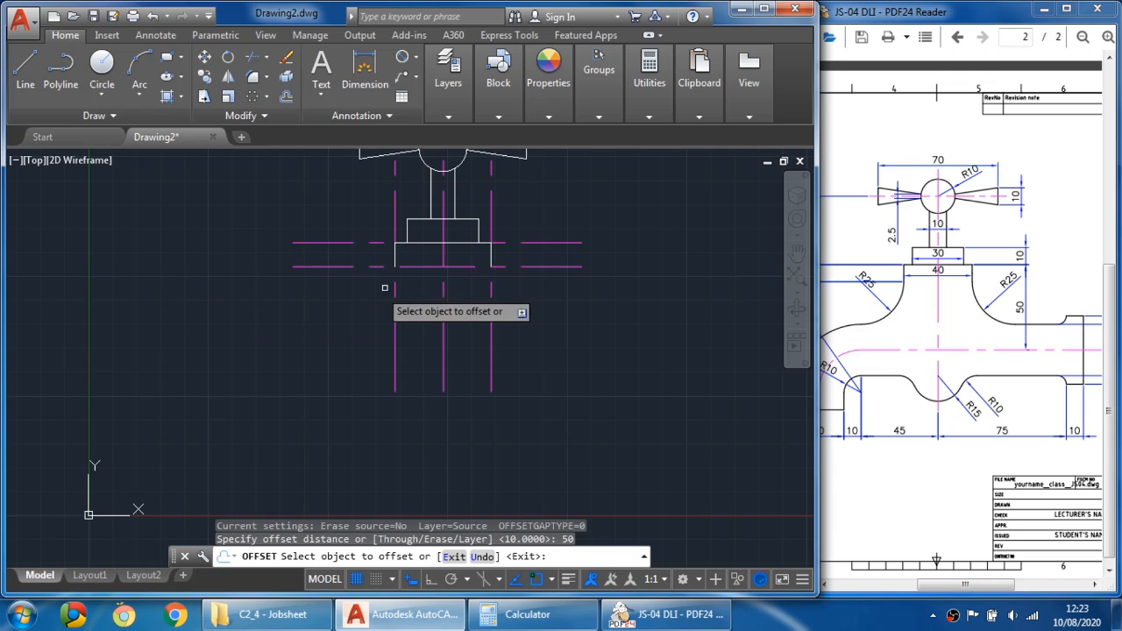
left_click(537, 243)
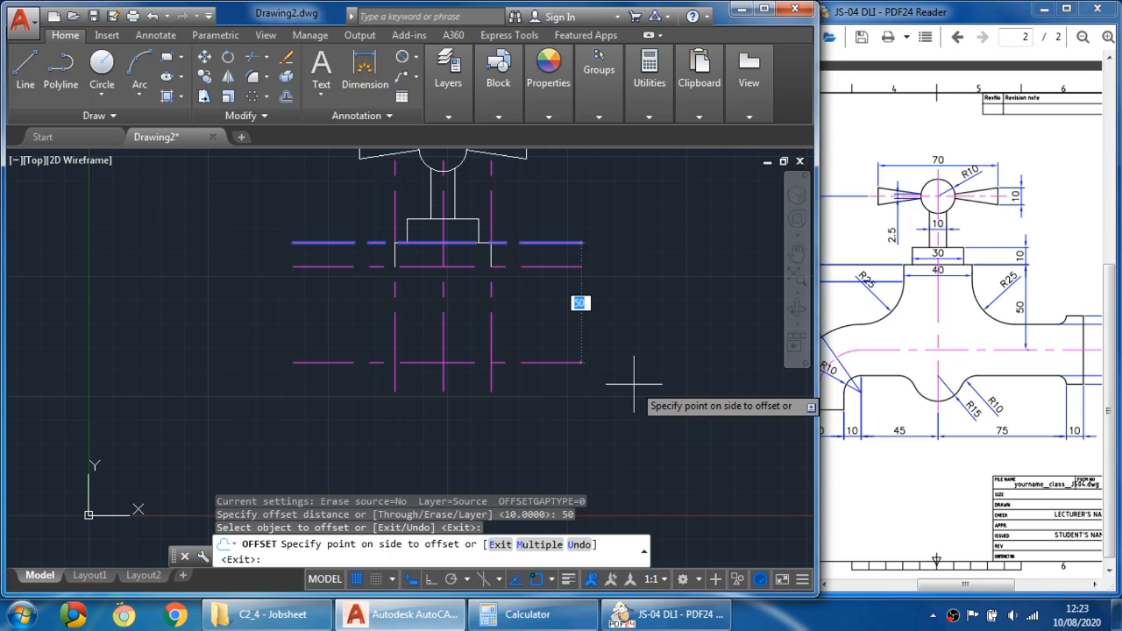
key("Escape")
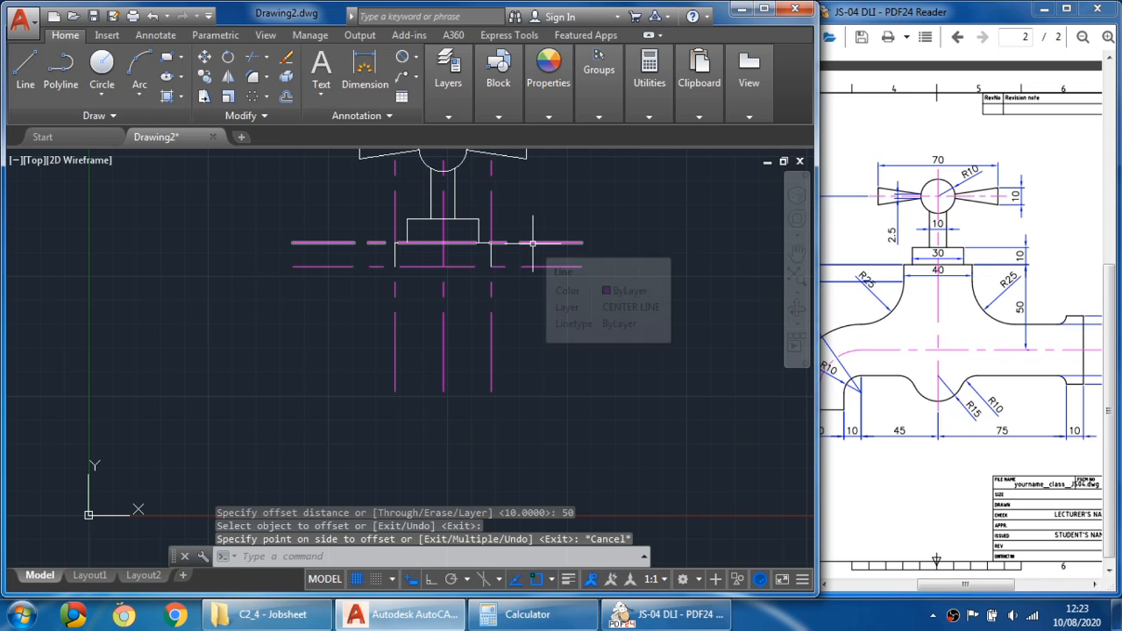
- Offset the horizontal line at the top of the base 50 mm downward for the spout centre line
left_click(287, 102)
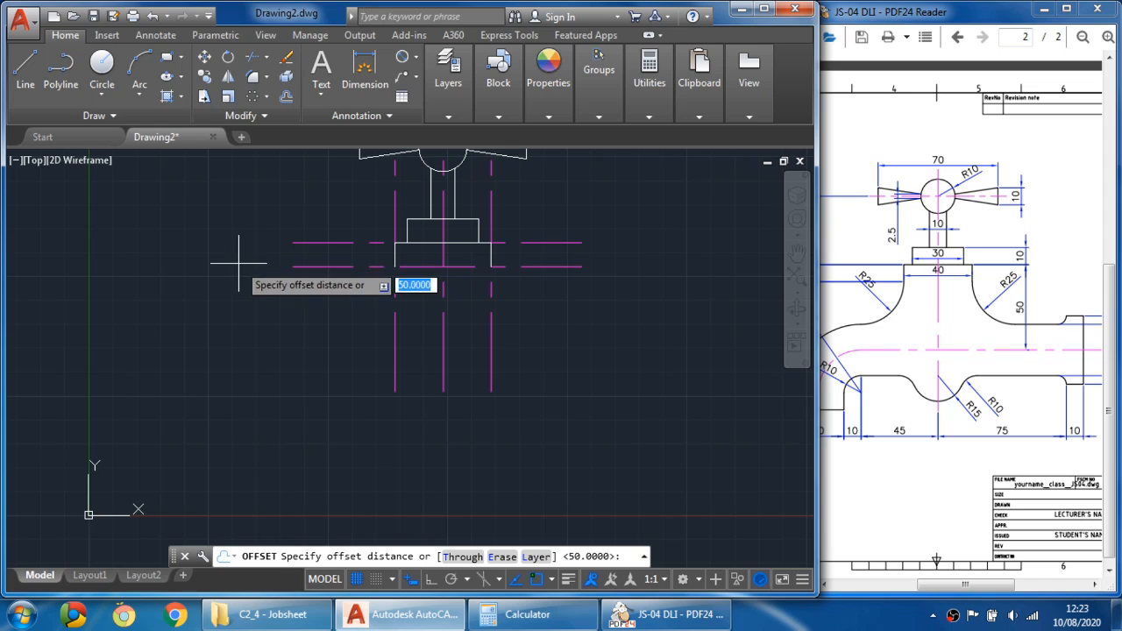
key("Return")
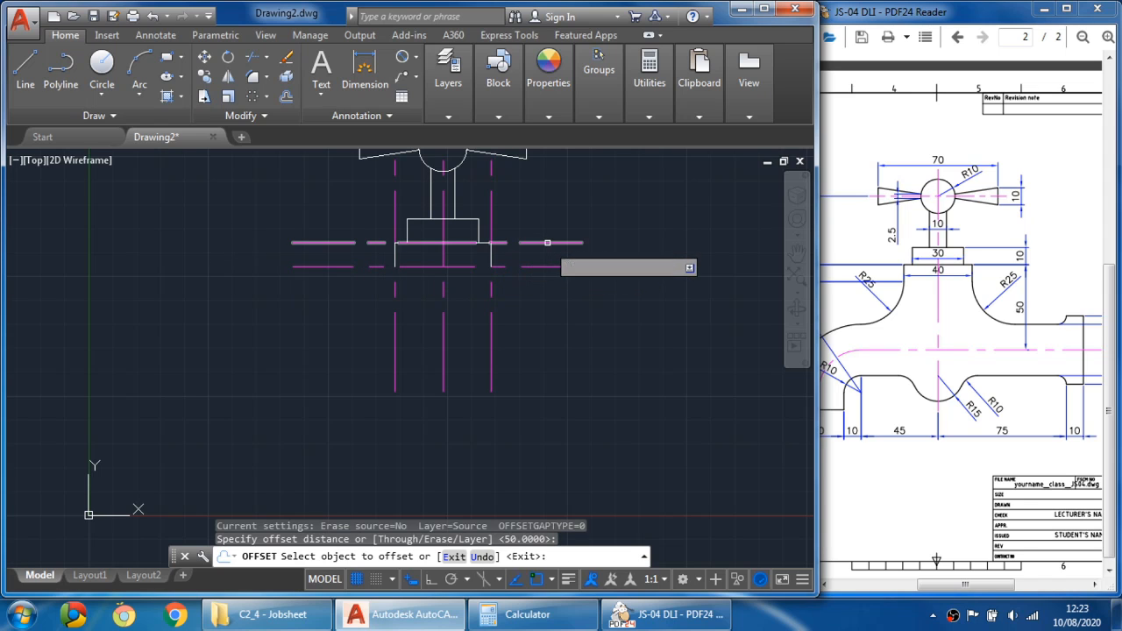
left_click(547, 242)
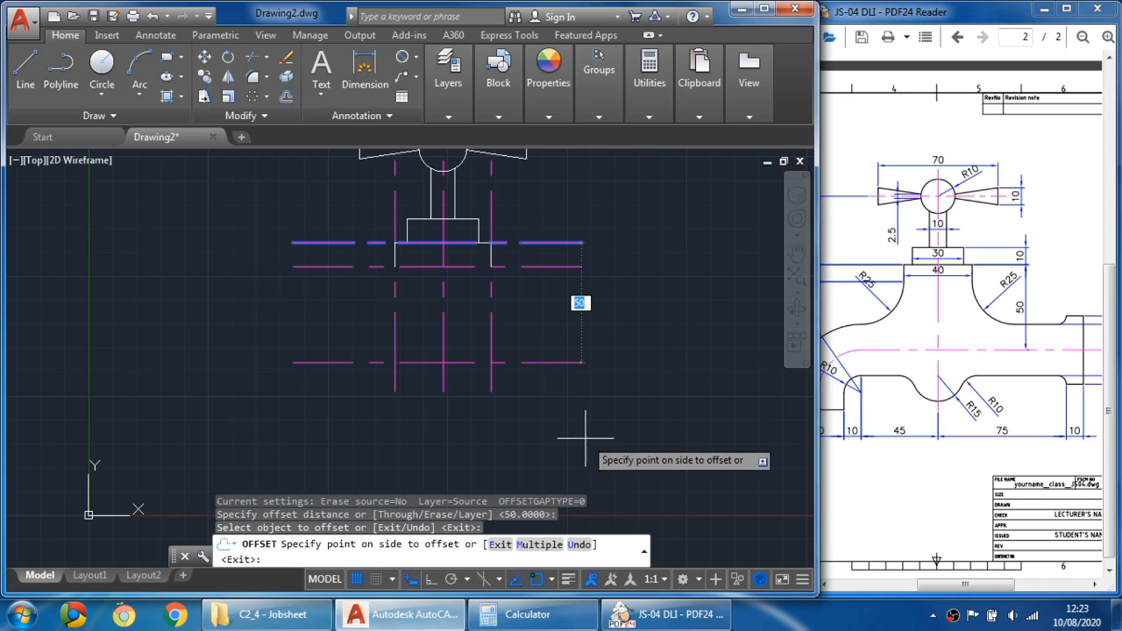
left_click(577, 428)
key("Escape")
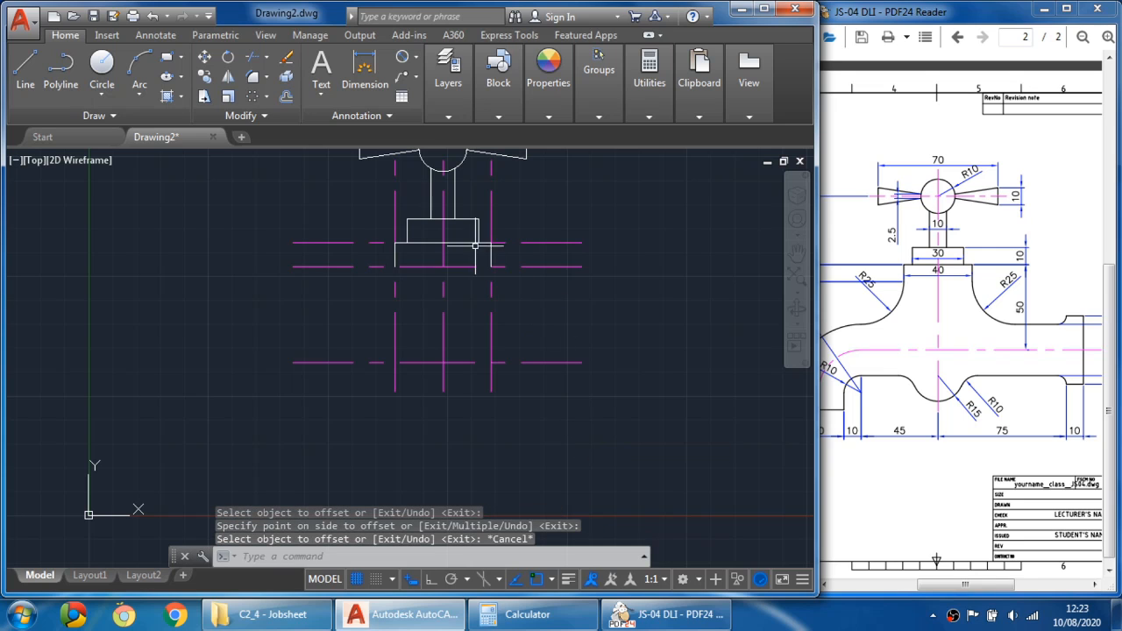
- Erase the horizontal construction line running along the bottom of the base
left_click(561, 256)
left_click(552, 267)
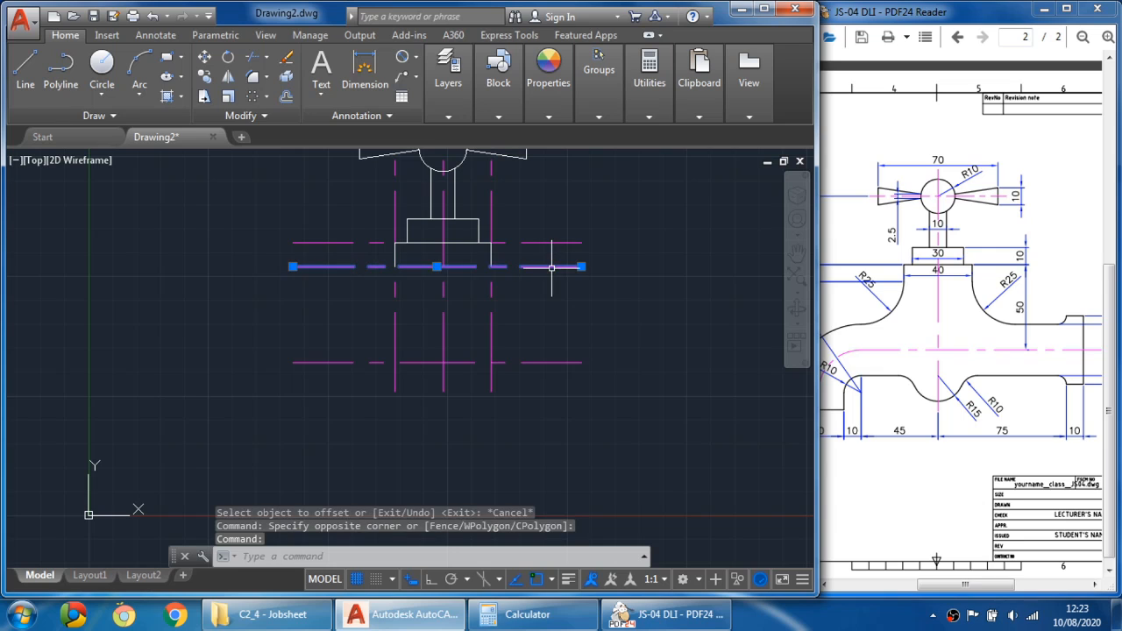
key("Delete")
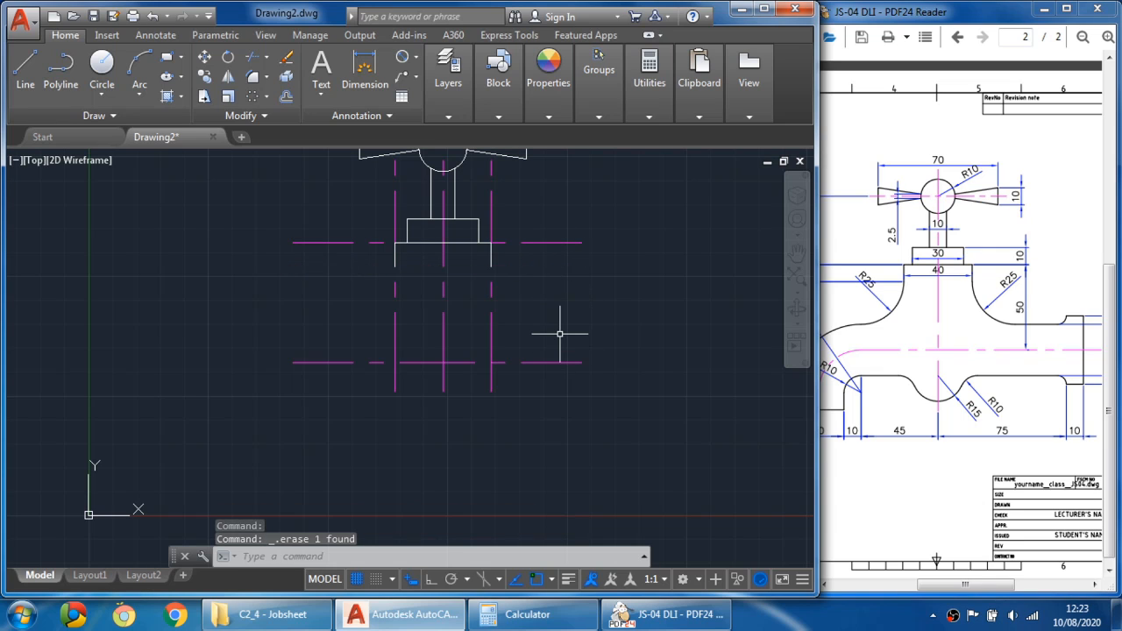
- Turn on lineweight display so the object lines show thick
left_click(572, 578)
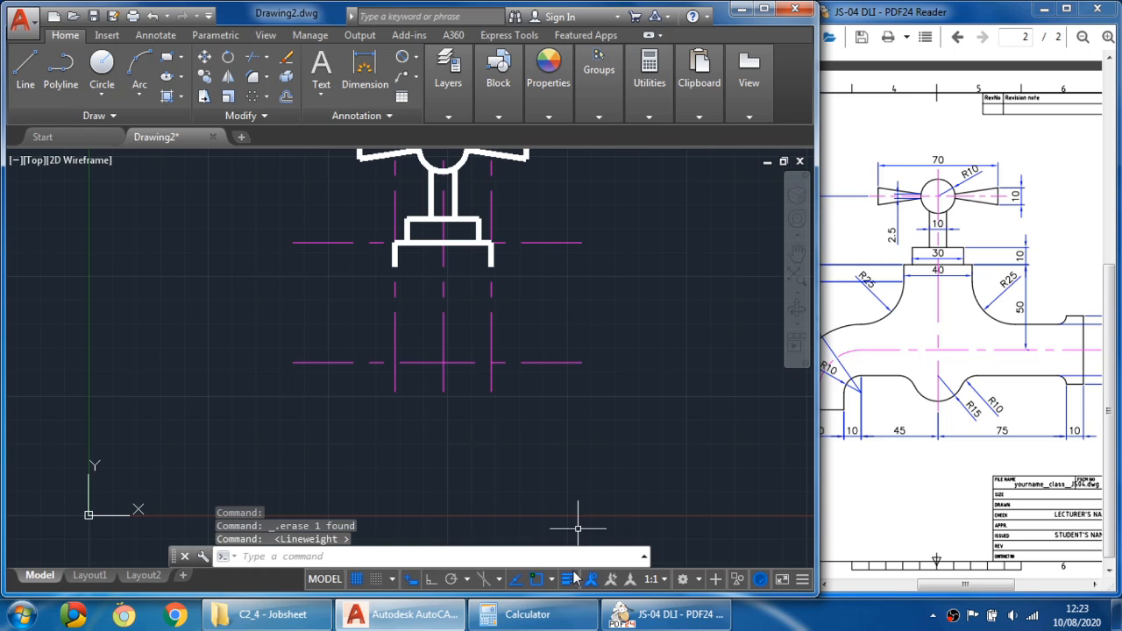
mouse_move(587, 416)
left_mouse_down()
mouse_move(571, 456)
mouse_move(548, 474)
left_mouse_up()
middle_click_drag(612, 388, 586, 438)
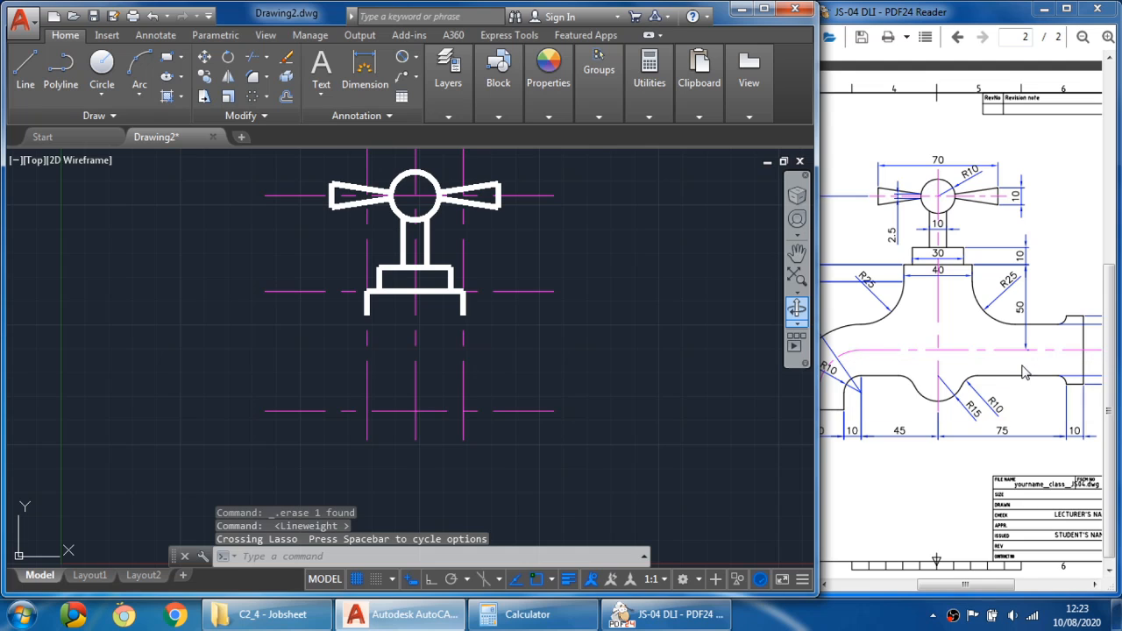
left_click_drag(1025, 379, 964, 368)
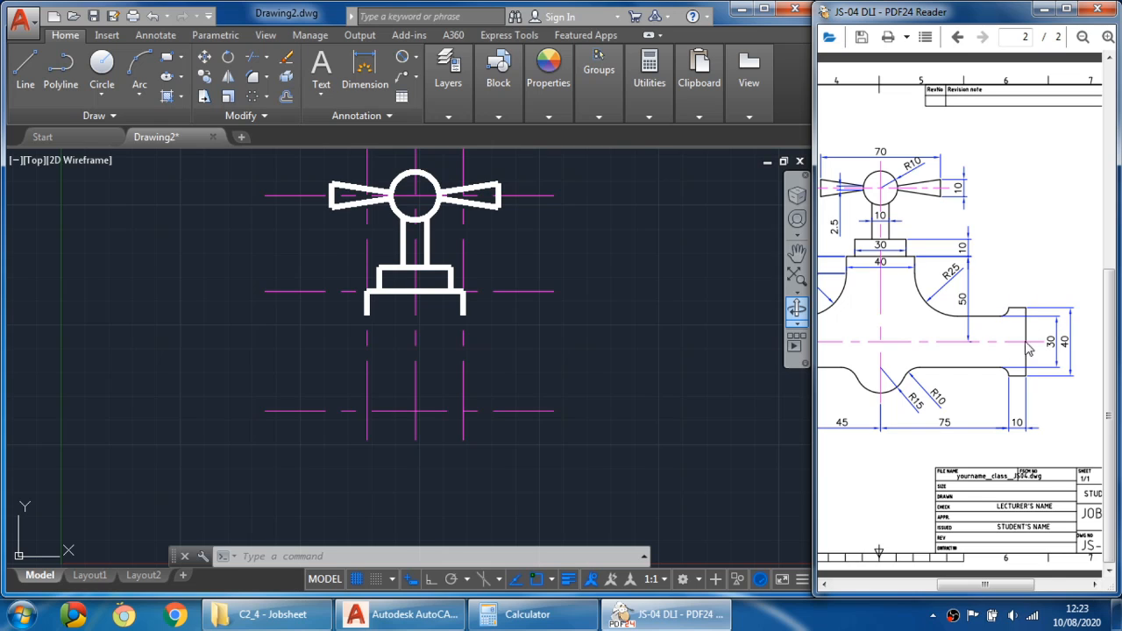
scroll(923, 405, "left", 1)
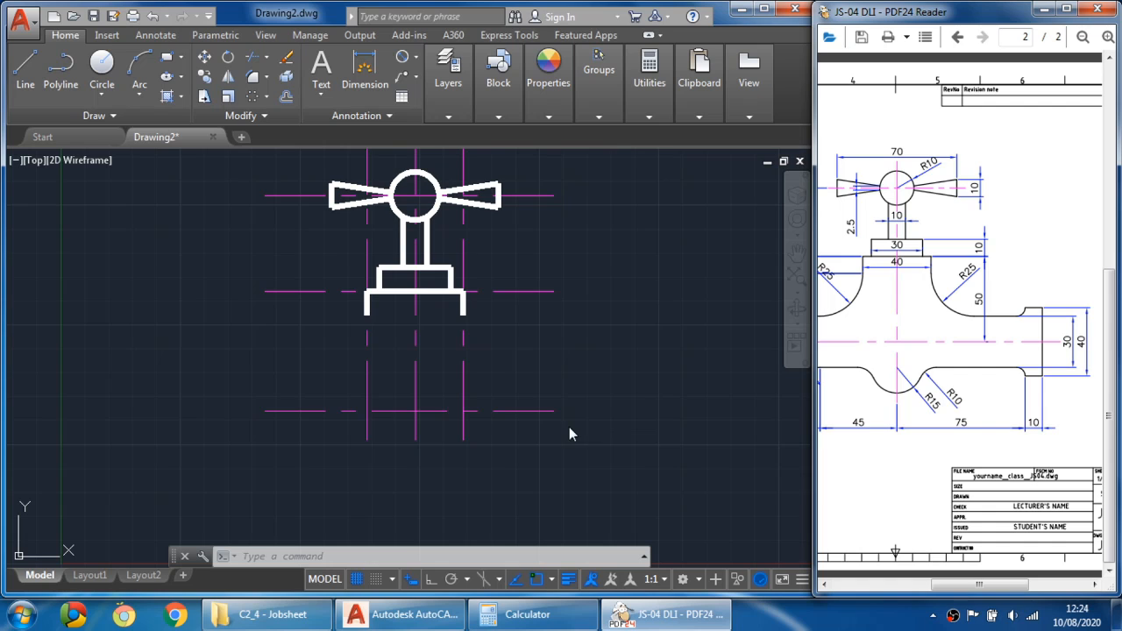
- Offset the main vertical centre line 85 mm to the right
left_click(287, 96)
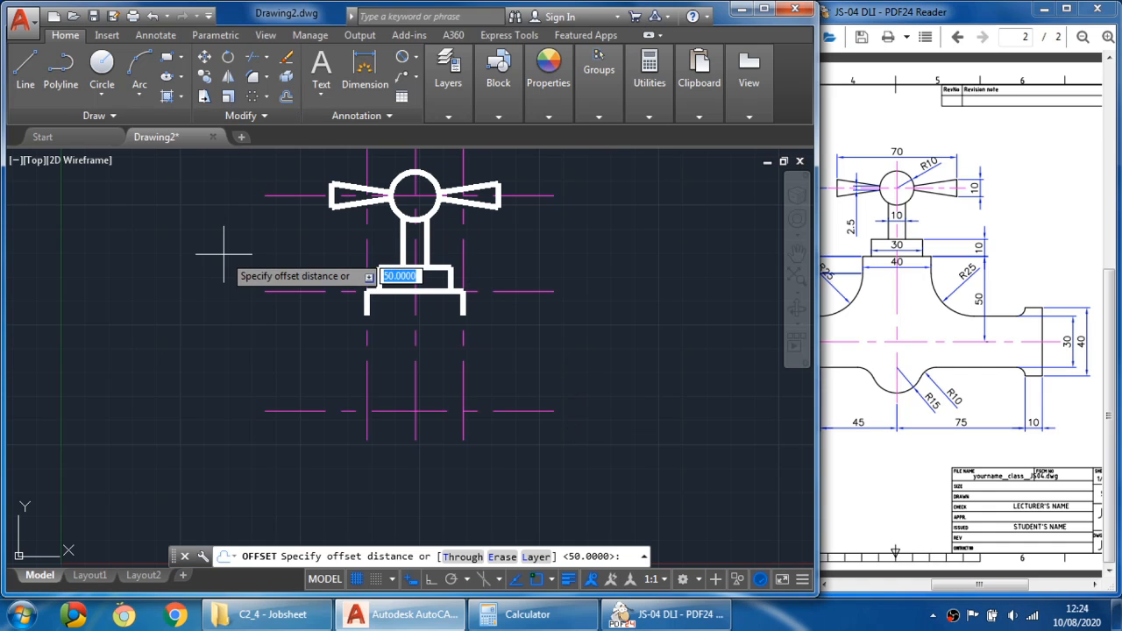
type("85")
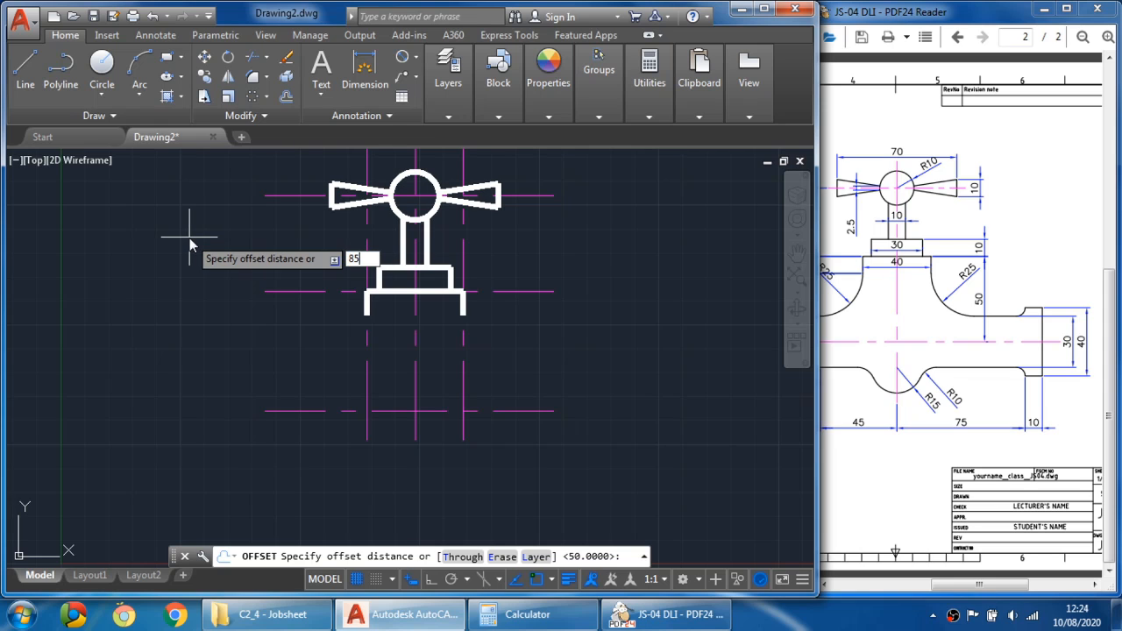
key("Return")
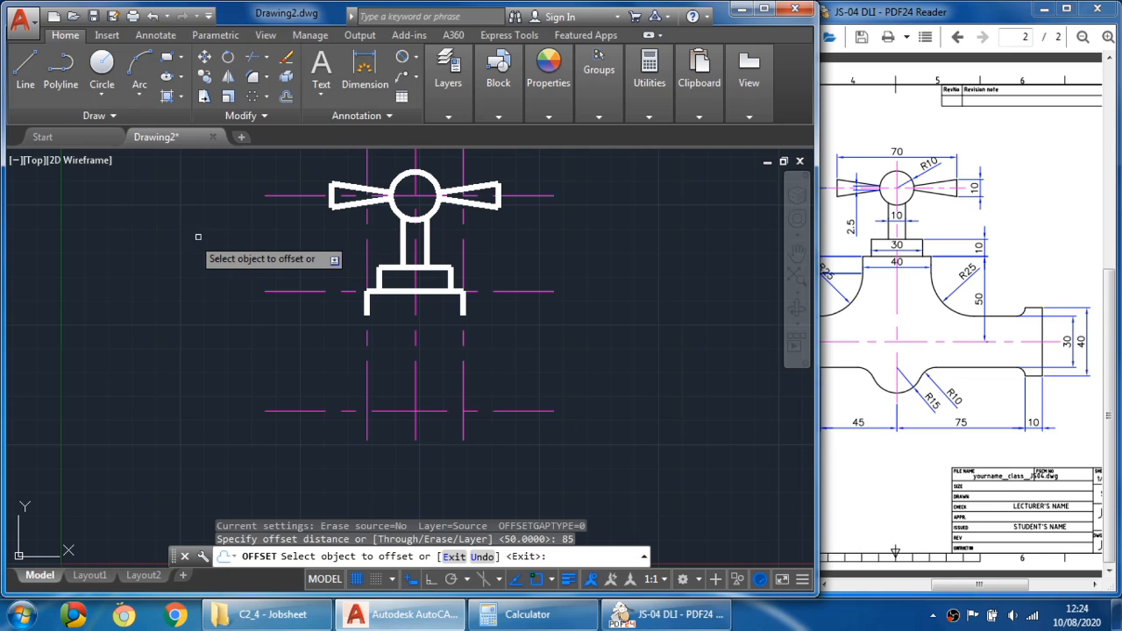
left_click(417, 399)
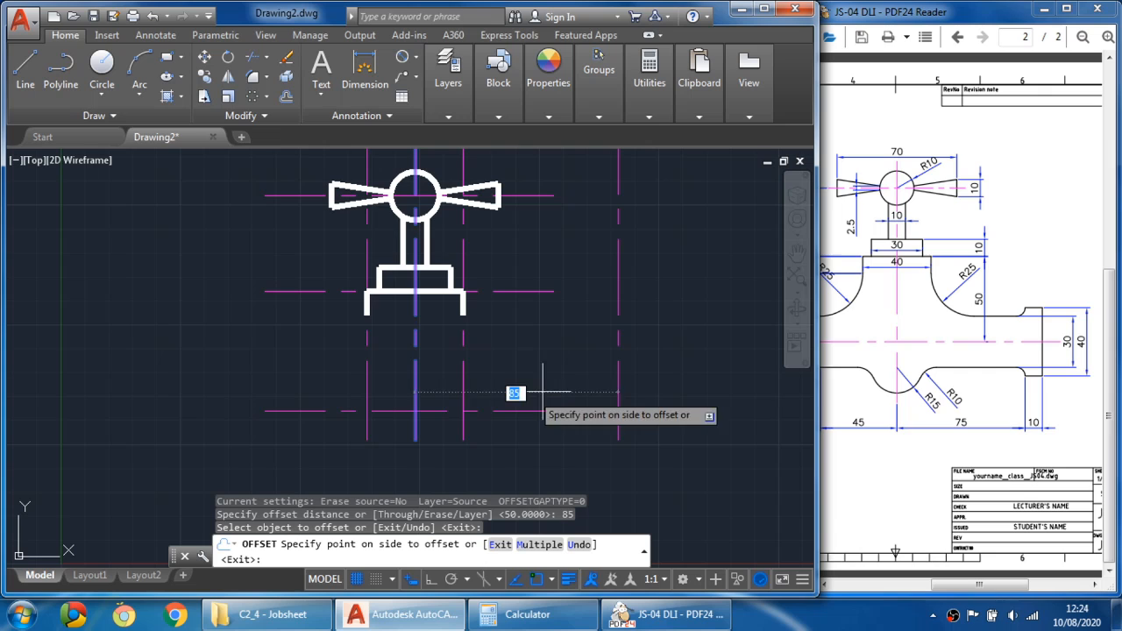
left_click(676, 379)
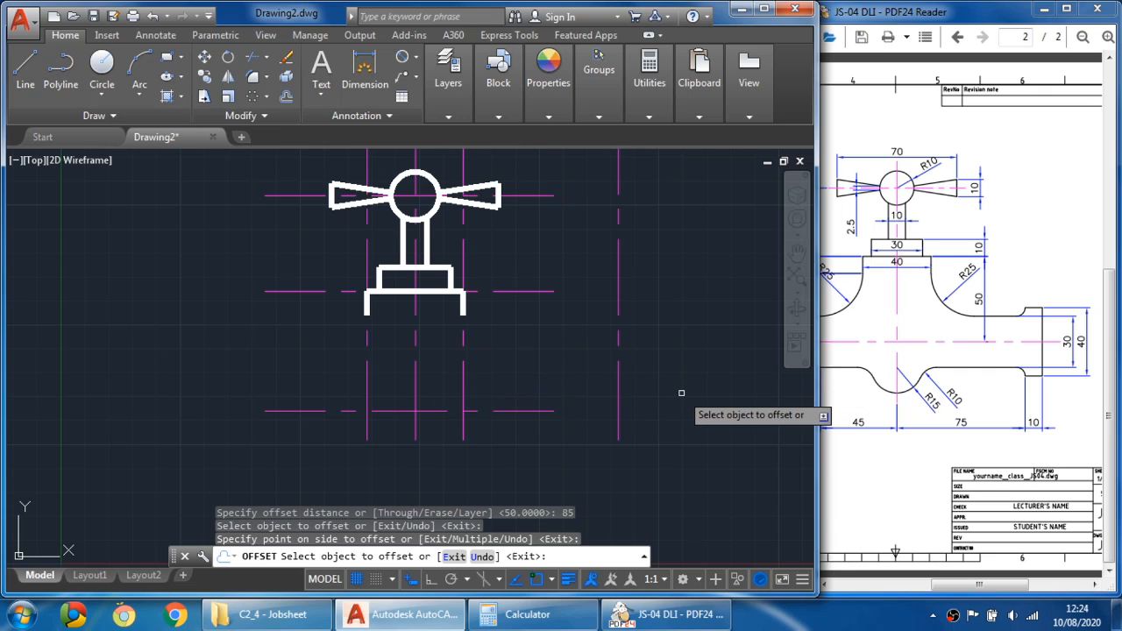
key("Escape")
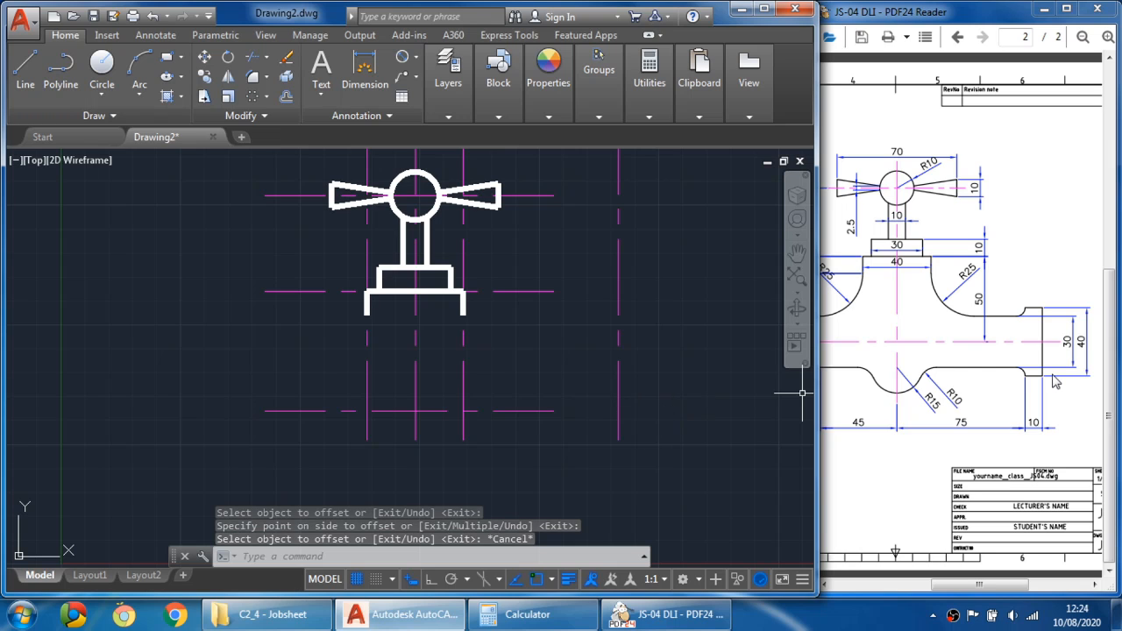
left_click(1056, 382)
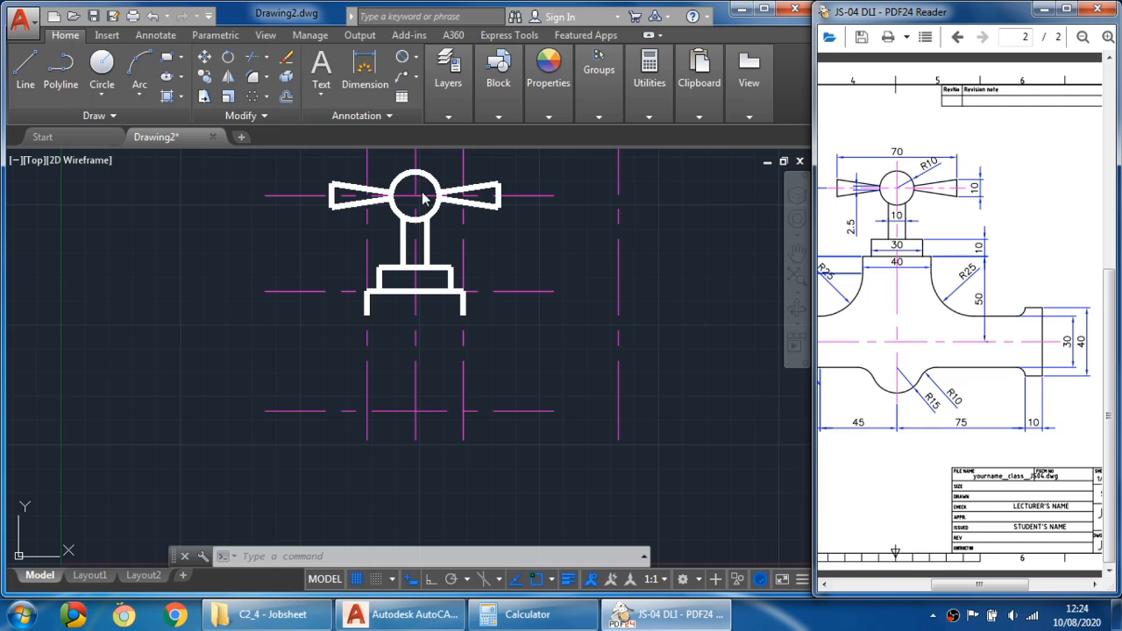
- Offset the spout centre line 15 mm both above and below
left_click(285, 96)
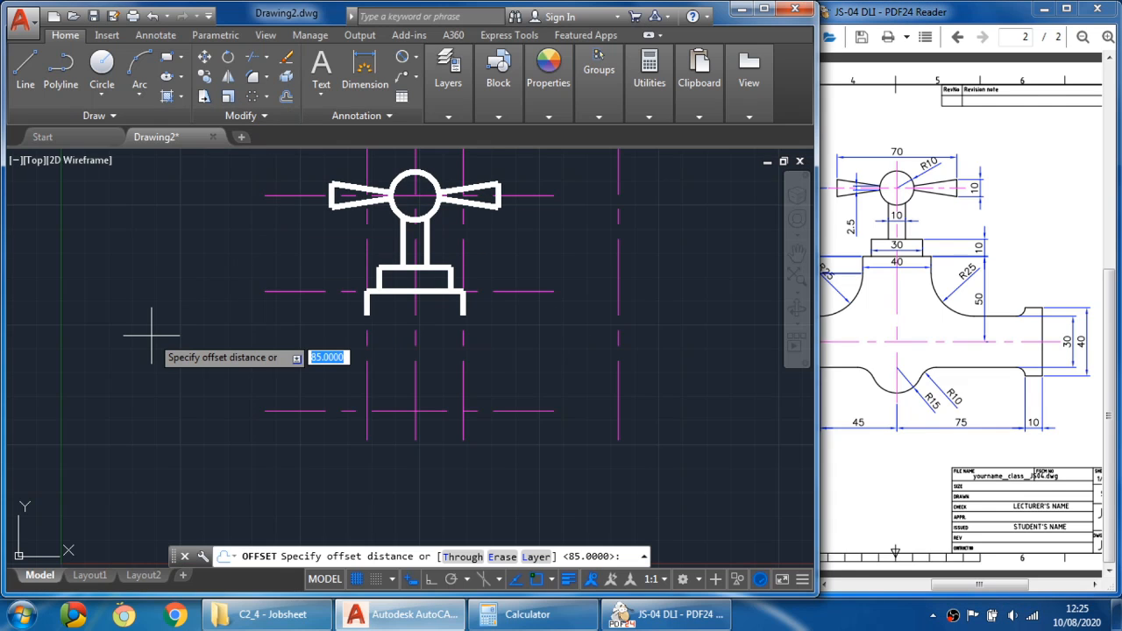
type("15")
key("Return")
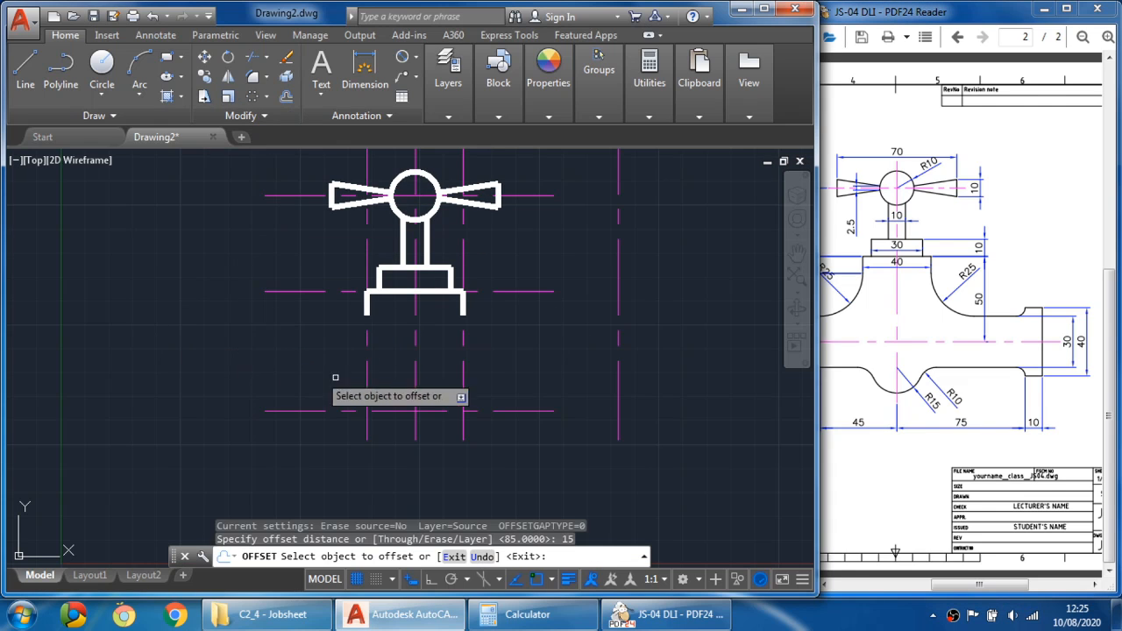
left_click(526, 408)
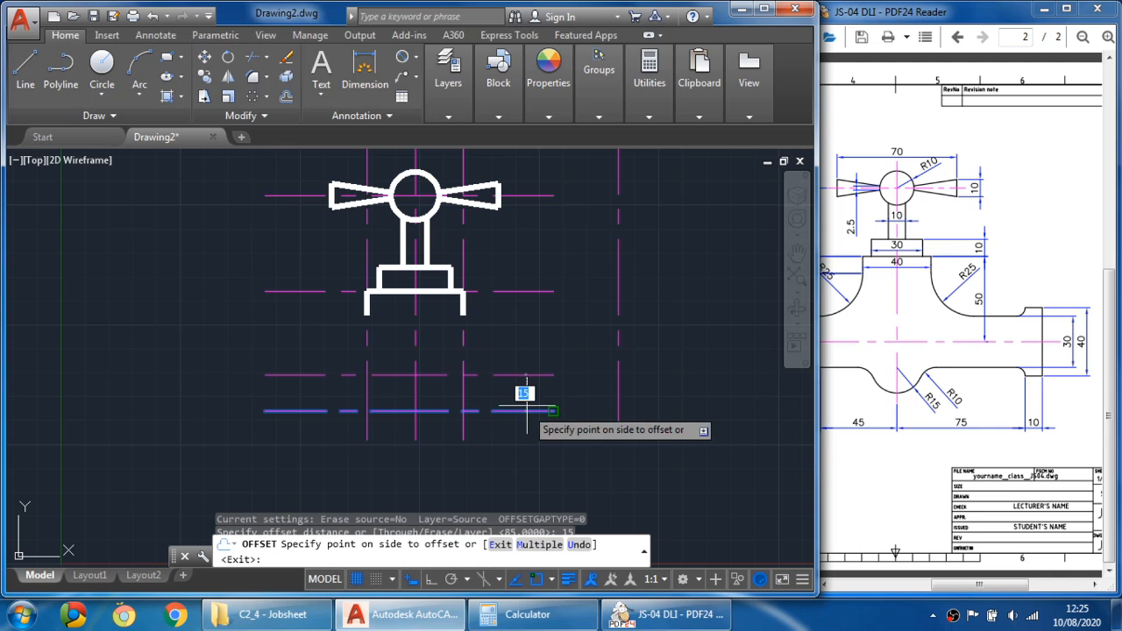
left_click(534, 373)
left_click(541, 411)
left_click(538, 434)
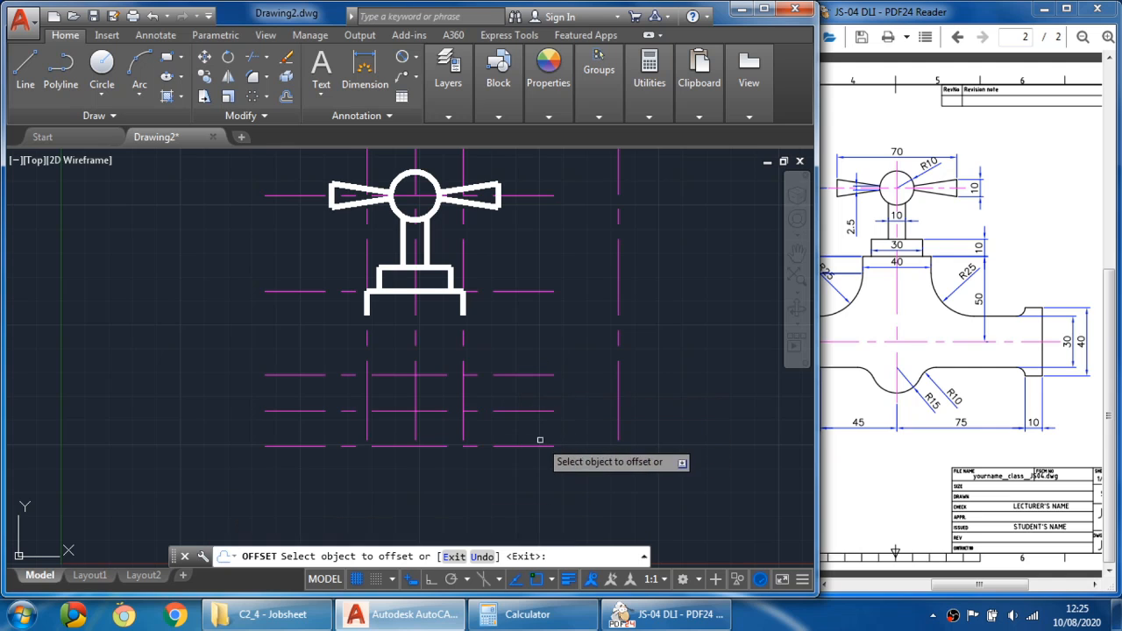
key("Escape")
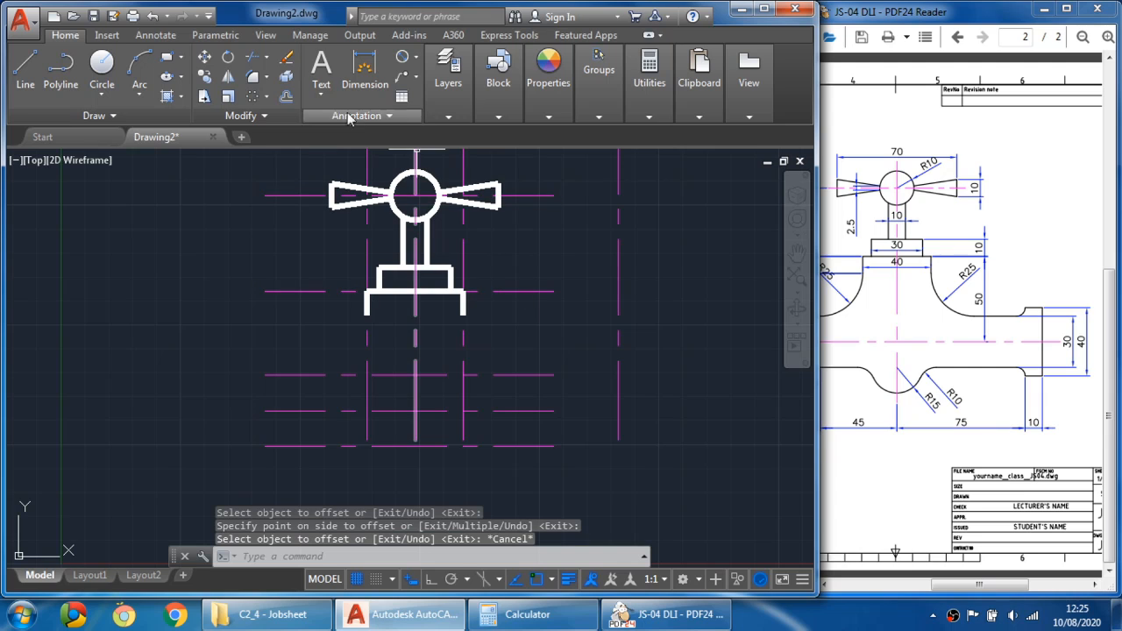
left_click(286, 96)
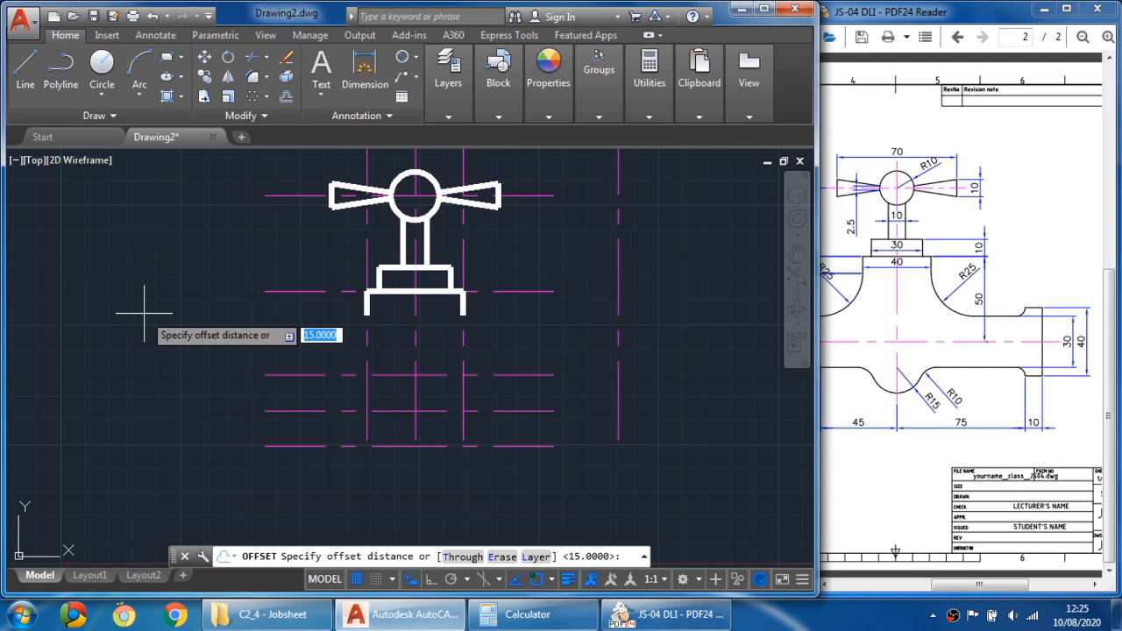
type("40")
key("Return")
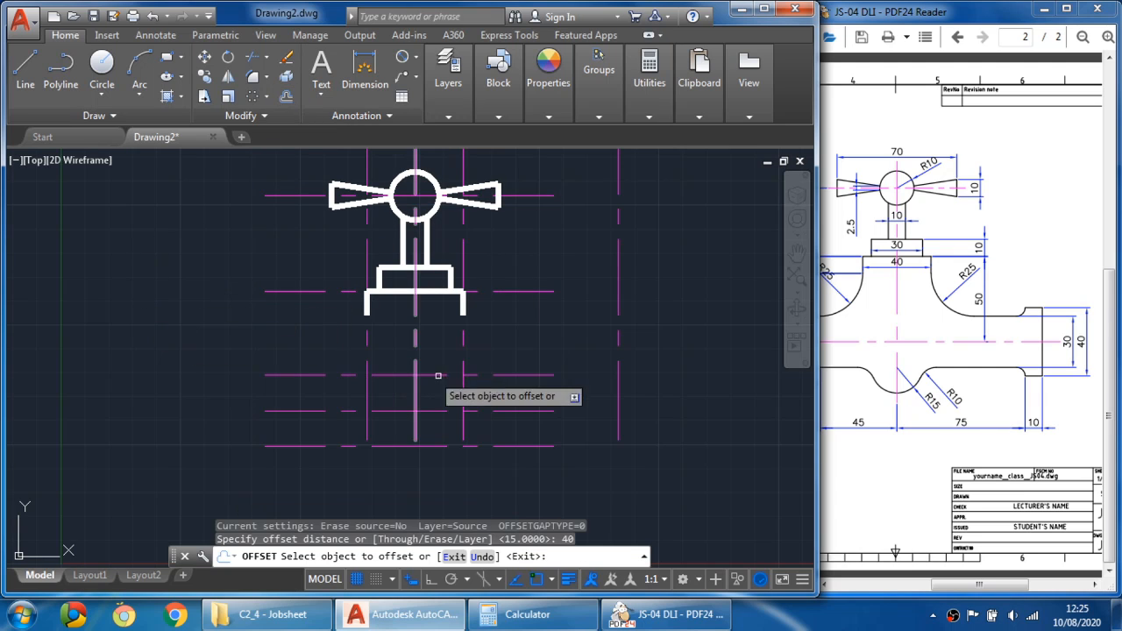
left_click(532, 375)
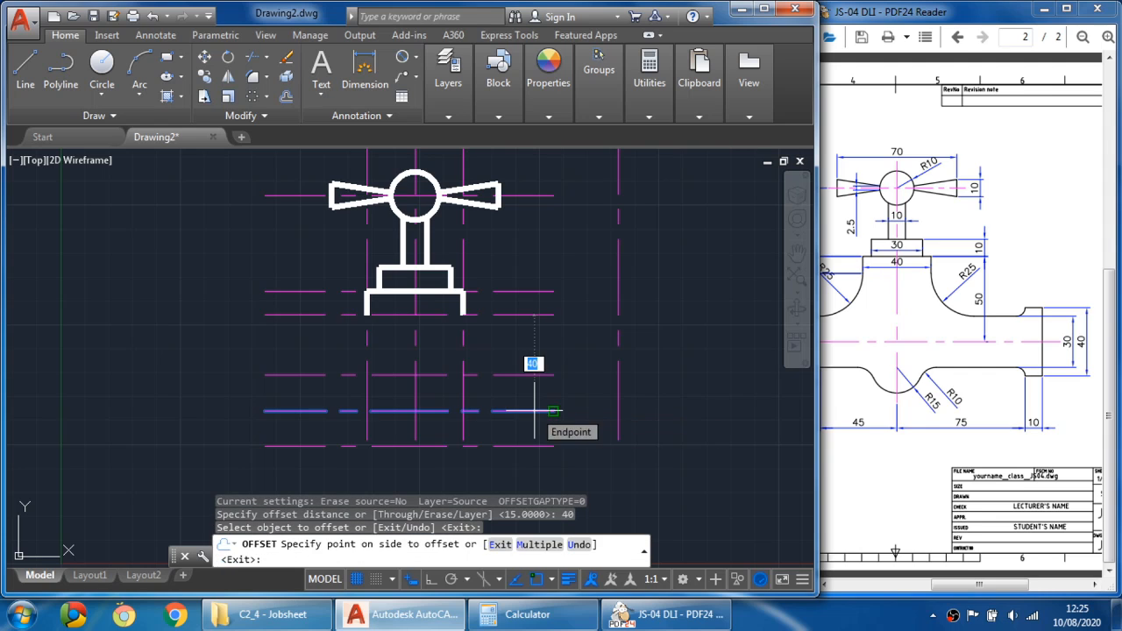
key("Escape")
- Offset the spout centre line 20 mm both above and below
left_click(287, 96)
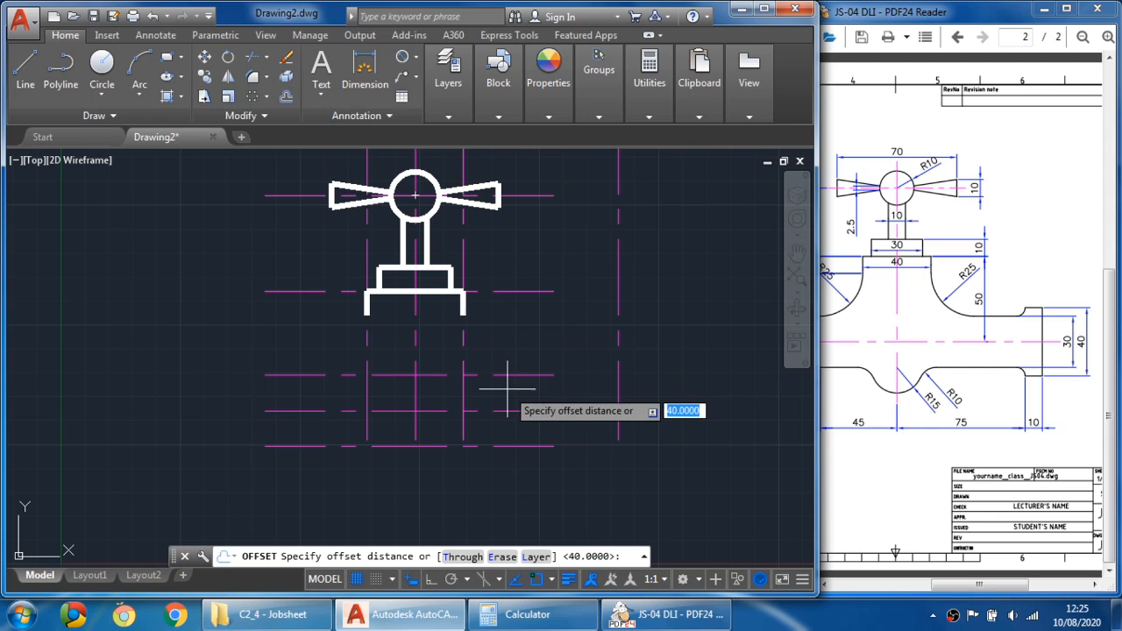
type("20")
key("Return")
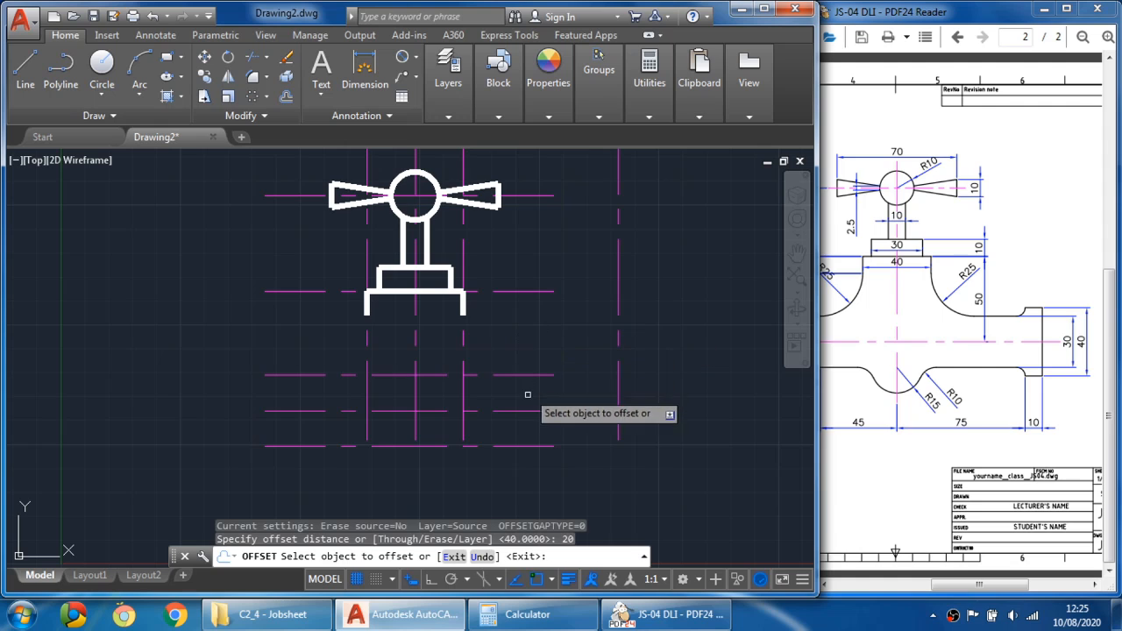
left_click(528, 411)
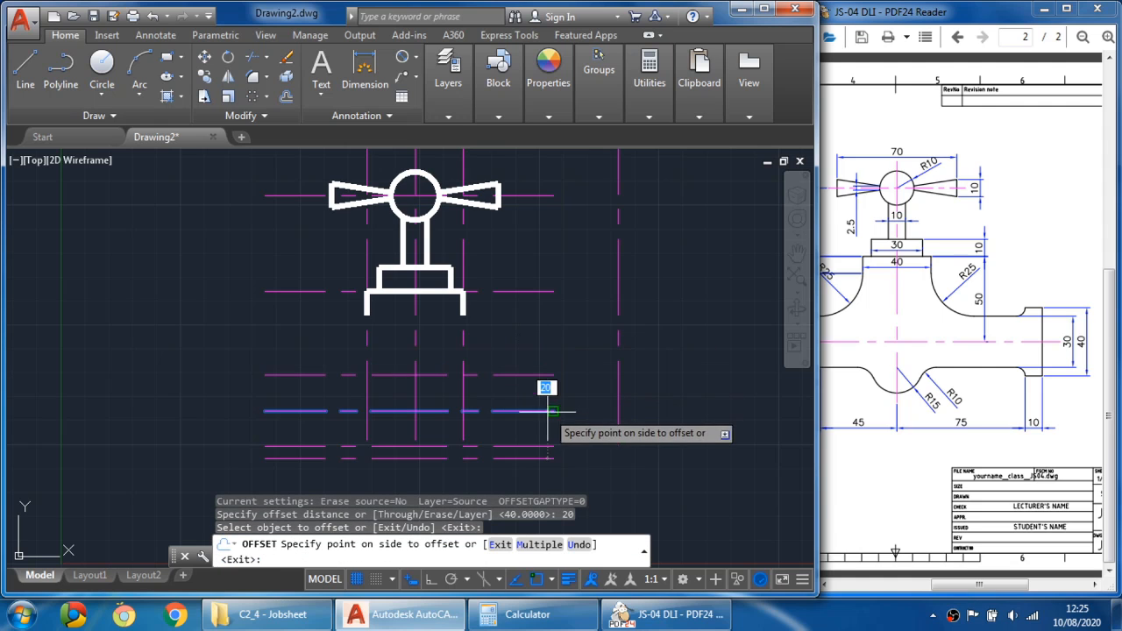
left_click(548, 351)
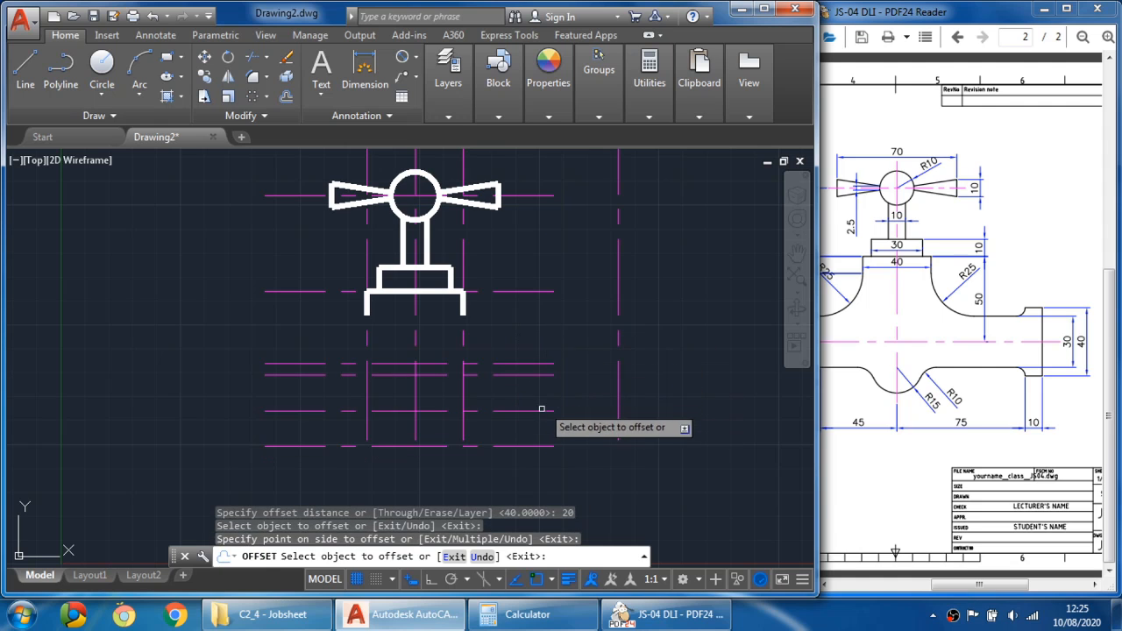
left_click(541, 409)
left_click(544, 460)
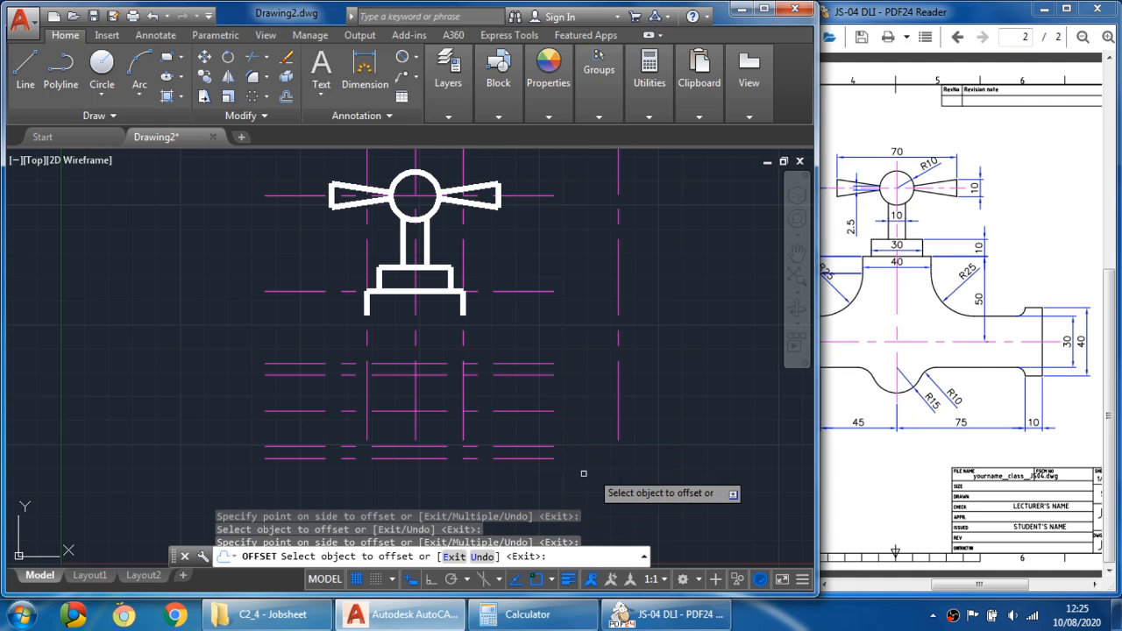
key("Escape")
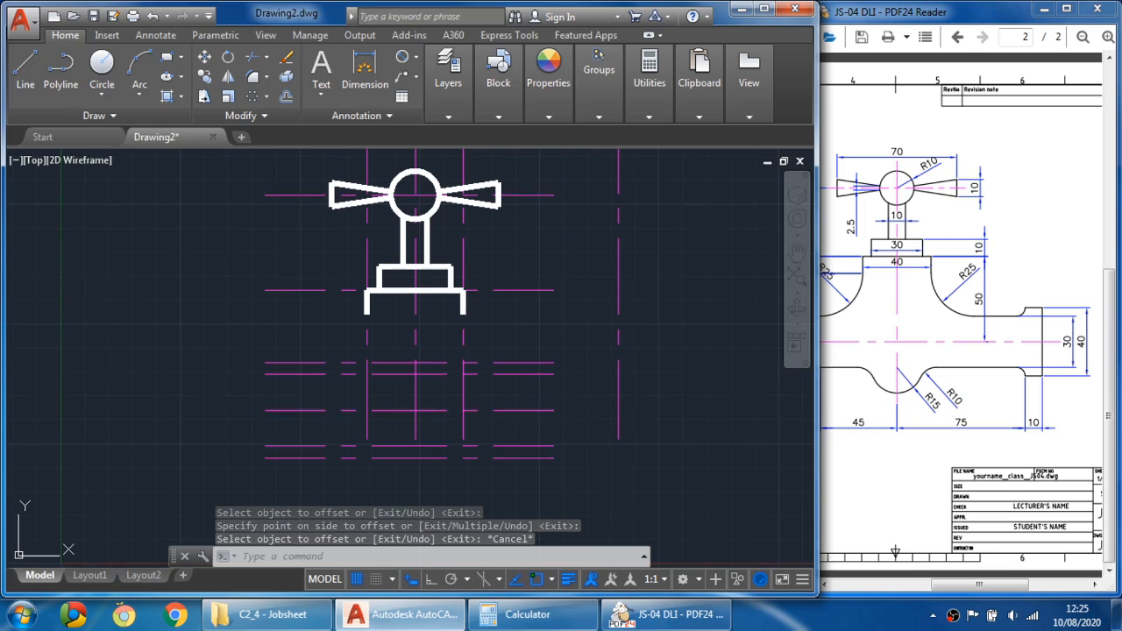
- Extend the upper horizontal spout guides to the vertical line 85 mm right of the main centre line
middle_click_drag(557, 394, 541, 358)
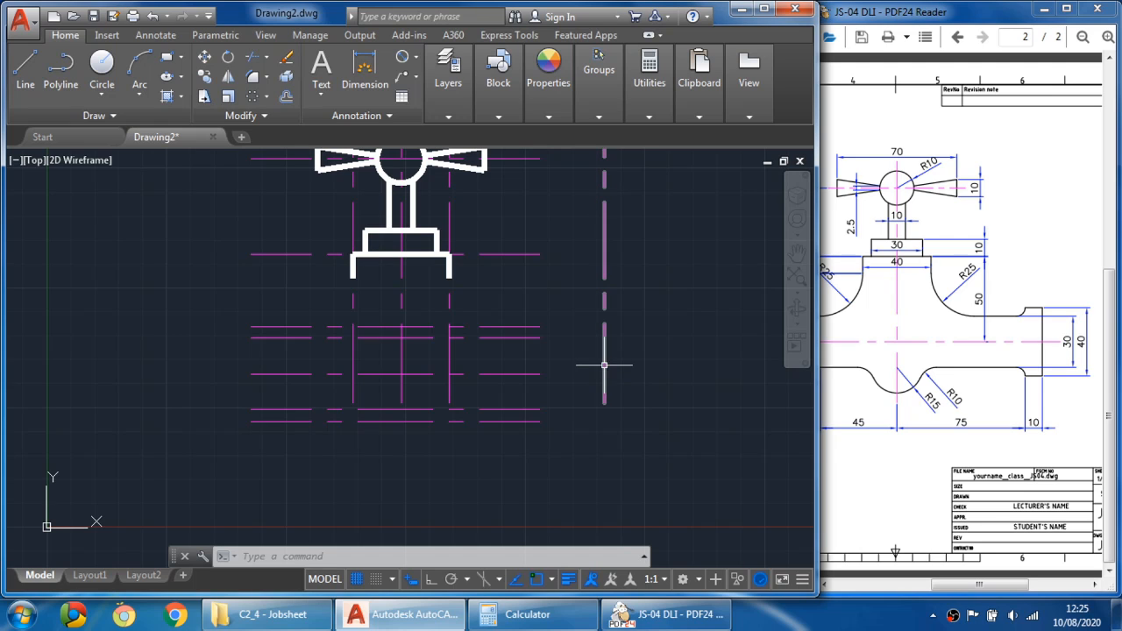
left_click(266, 57)
left_click(286, 121)
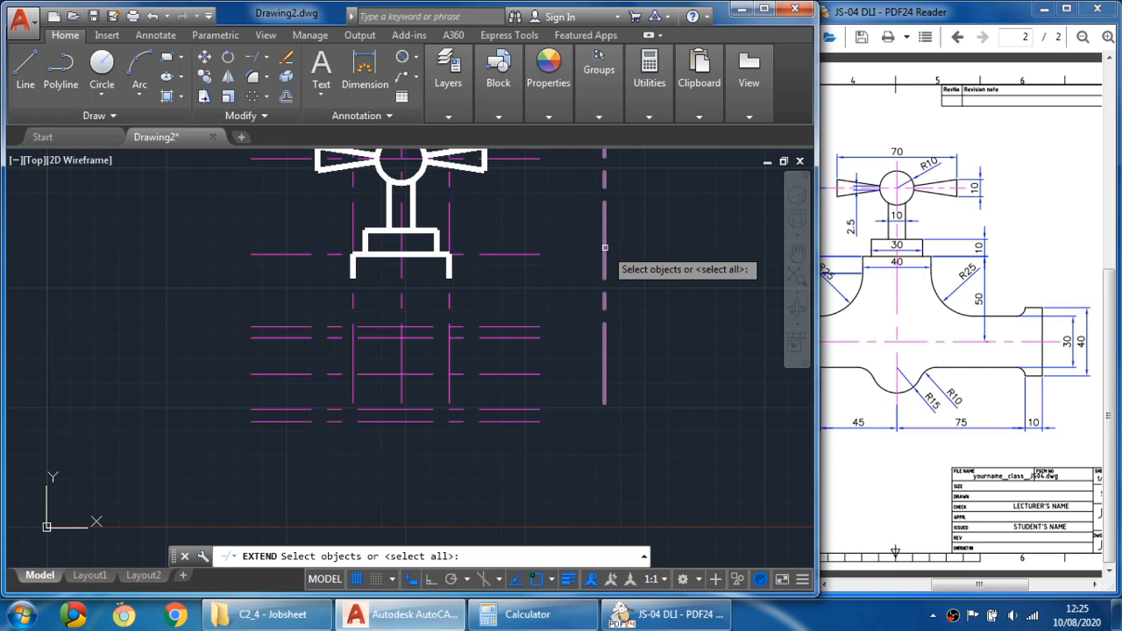
left_click(605, 248)
key("Return")
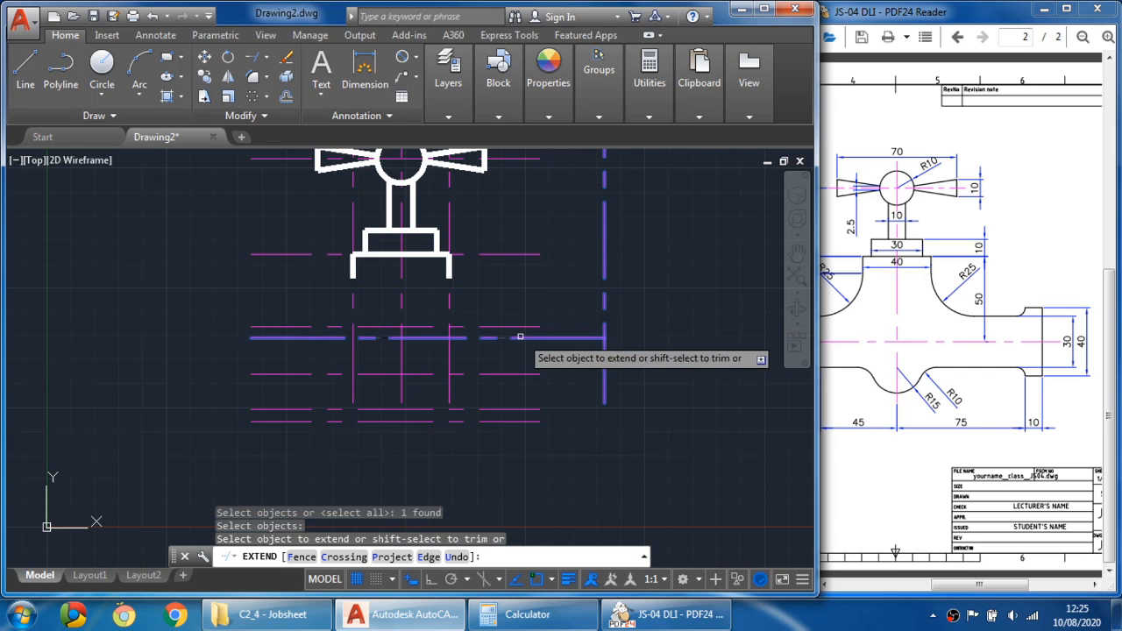
left_click(521, 335)
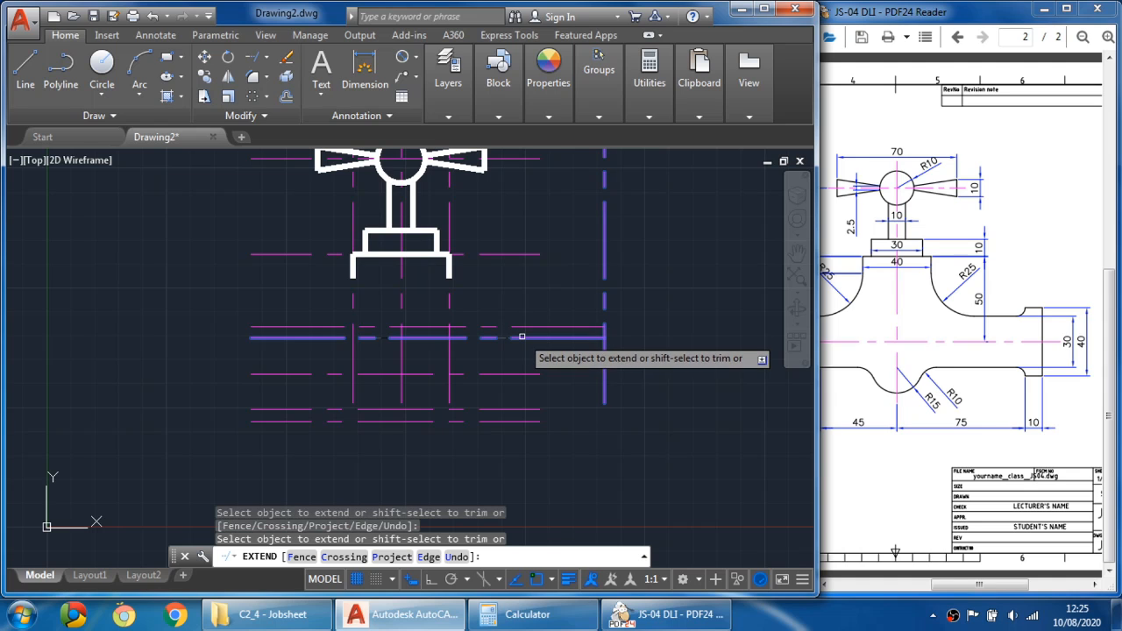
left_click(523, 374)
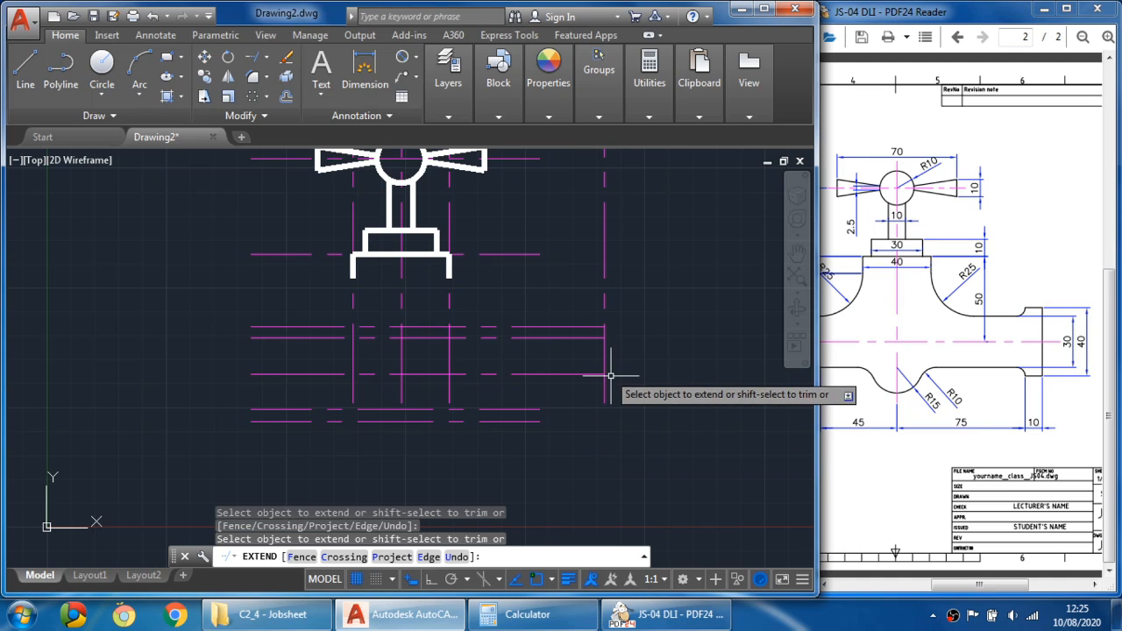
key("Escape")
left_click(604, 388)
left_click(604, 403)
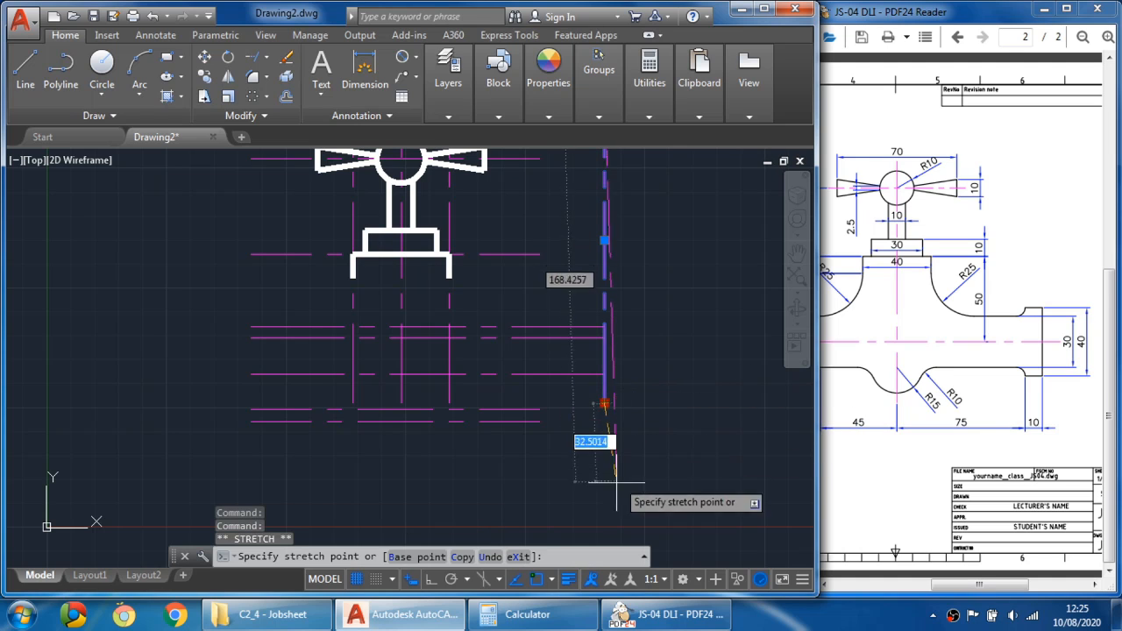
key("F8")
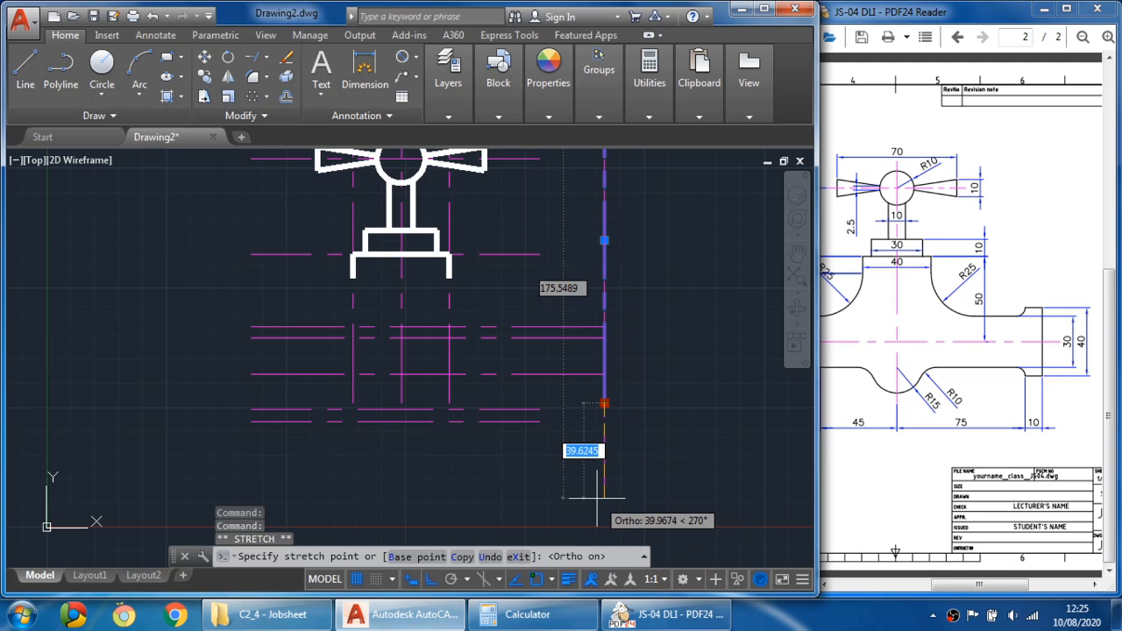
key("Escape")
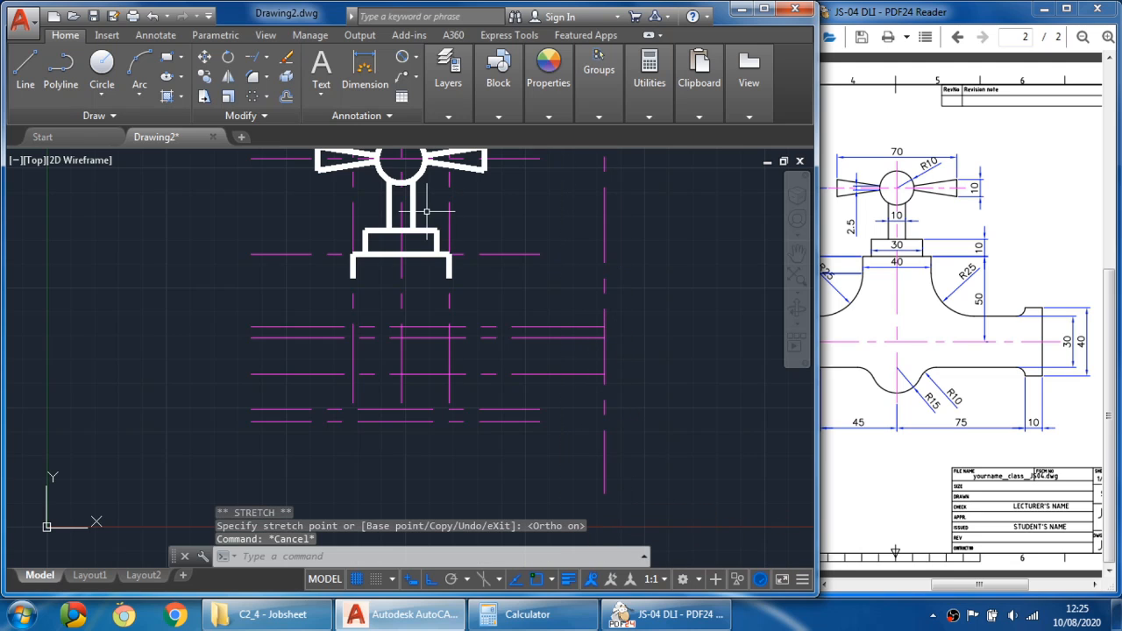
left_click(254, 57)
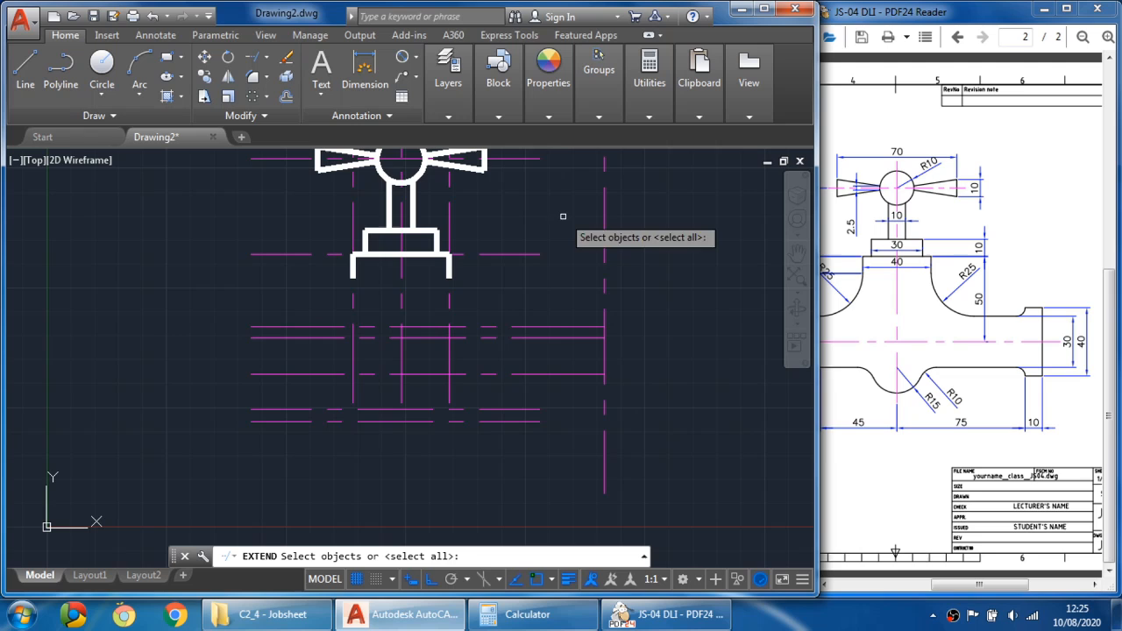
left_click(604, 254)
key("Return")
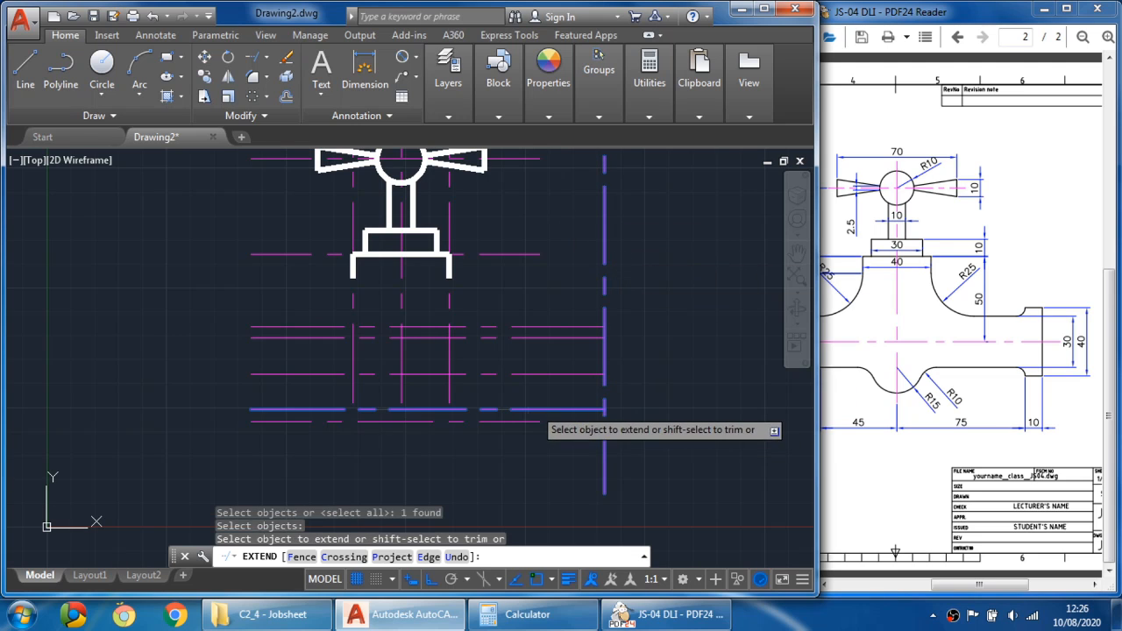
key("Escape")
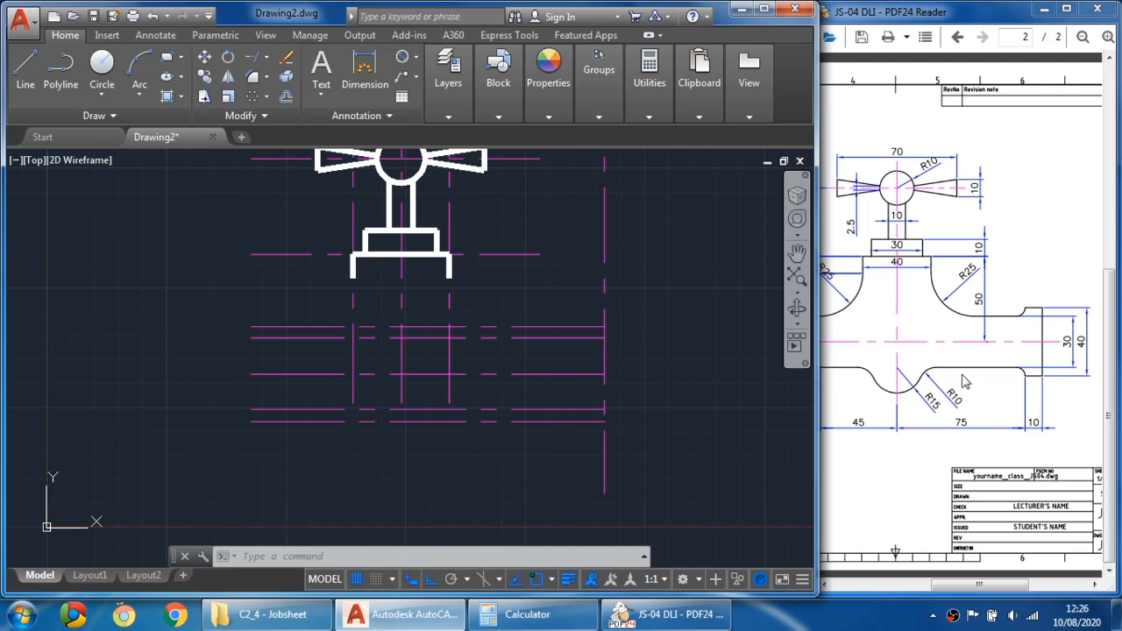
- Offset the main vertical centre line 75 mm to the right
left_click(900, 436)
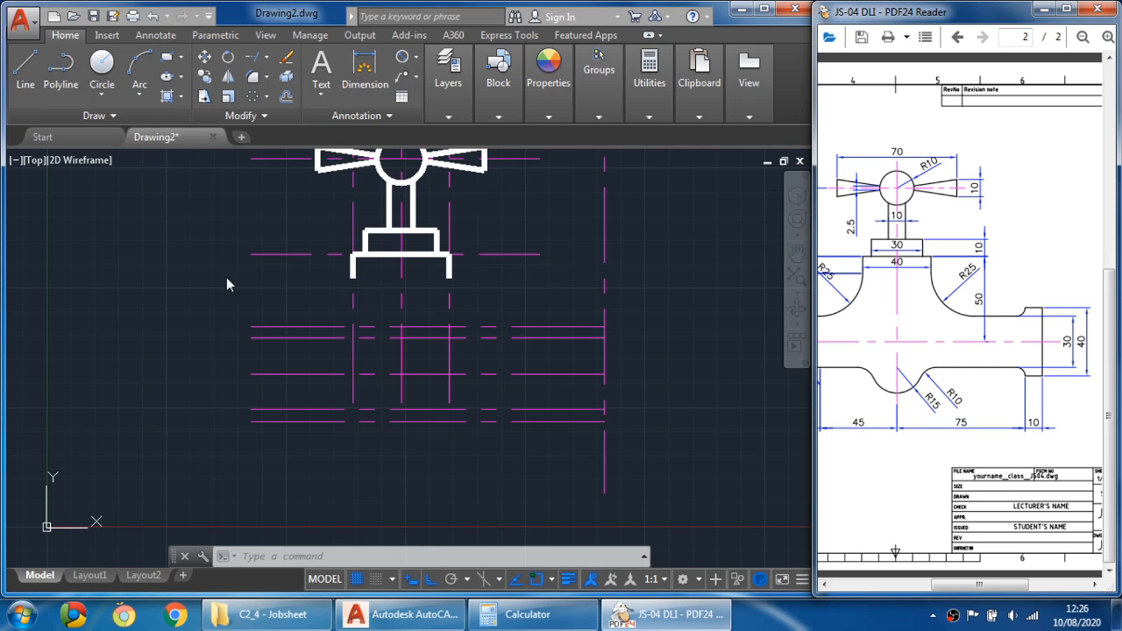
left_click(299, 98)
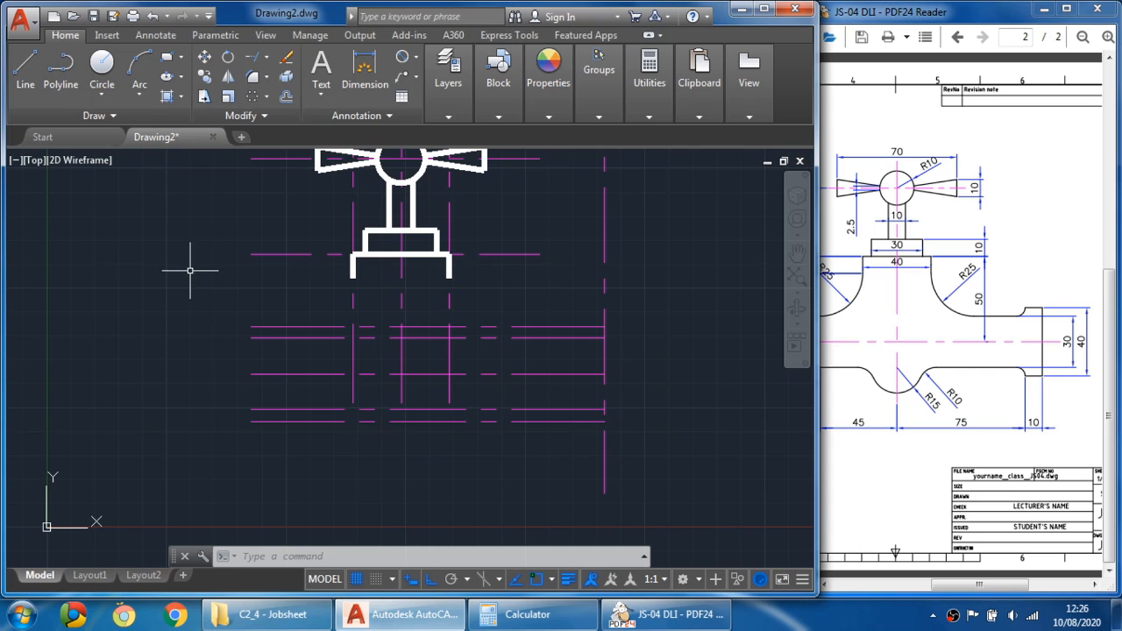
left_click(286, 96)
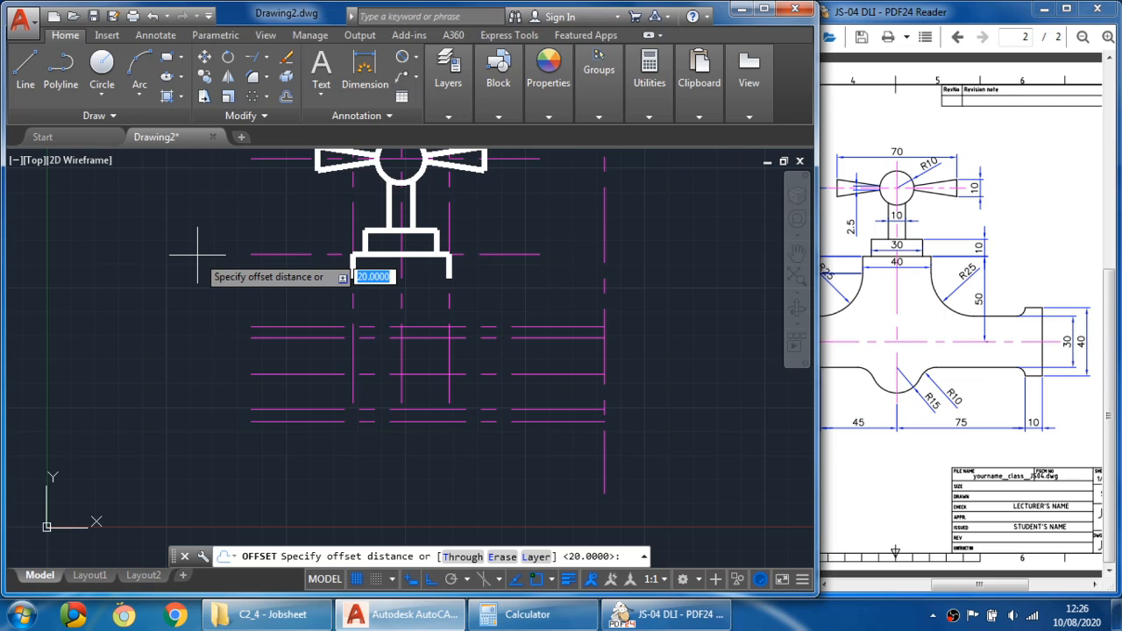
type("75")
key("Return")
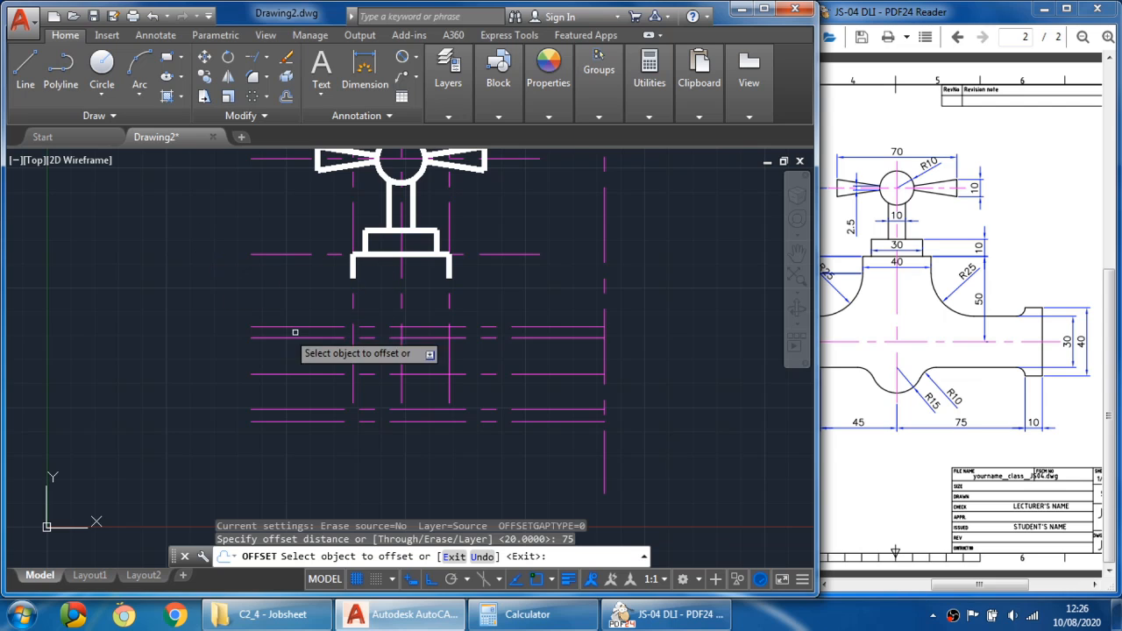
left_click(402, 391)
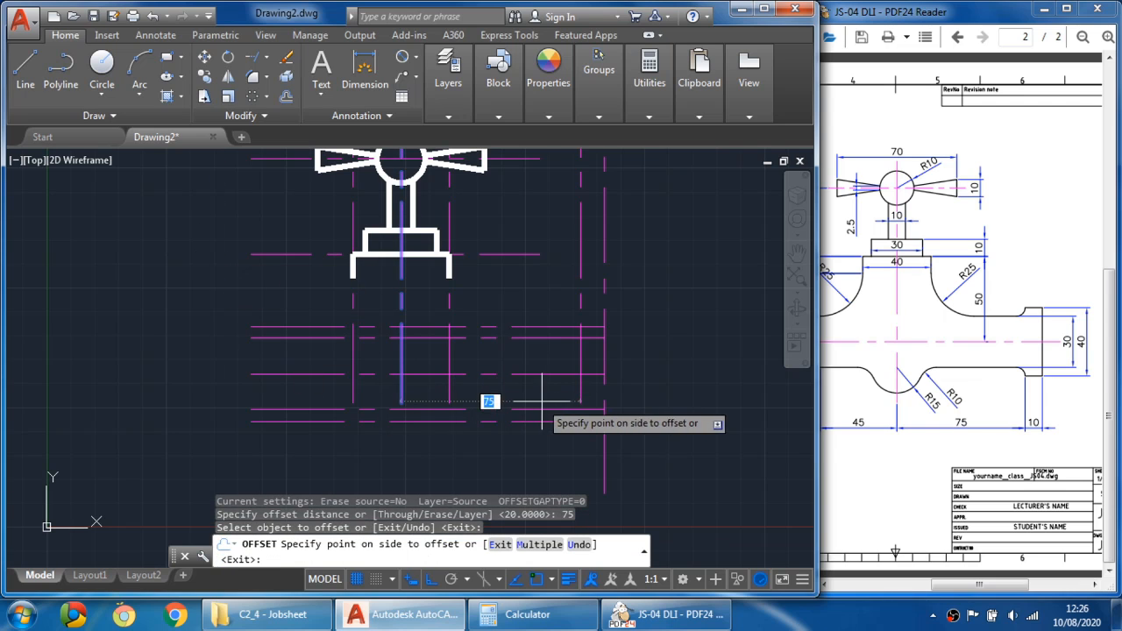
left_click(543, 401)
key("Escape")
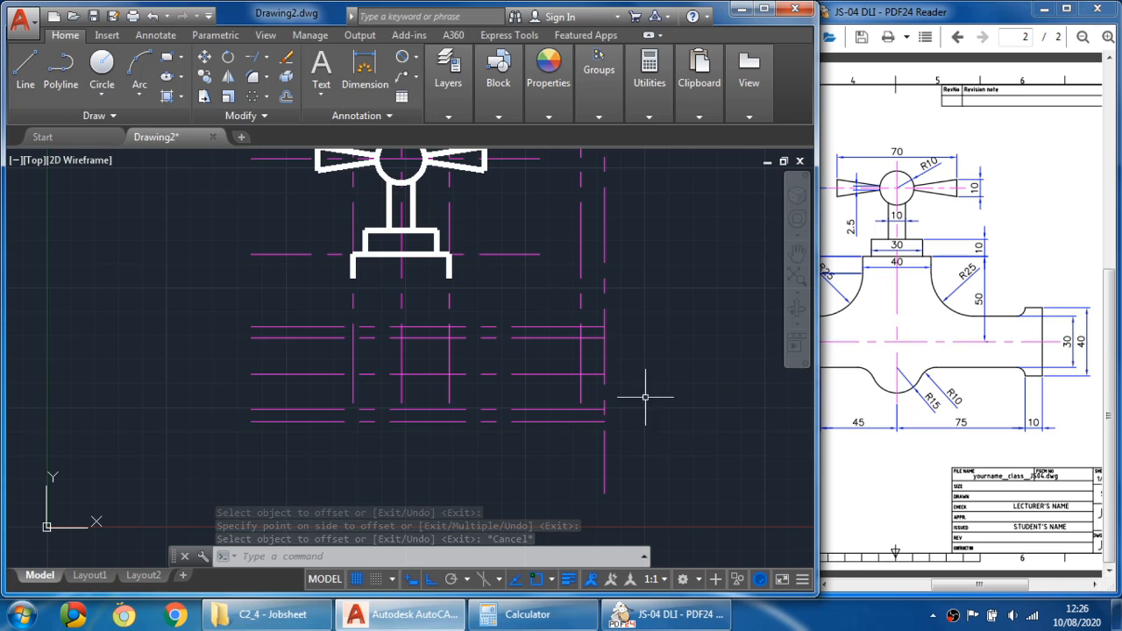
left_click(582, 400)
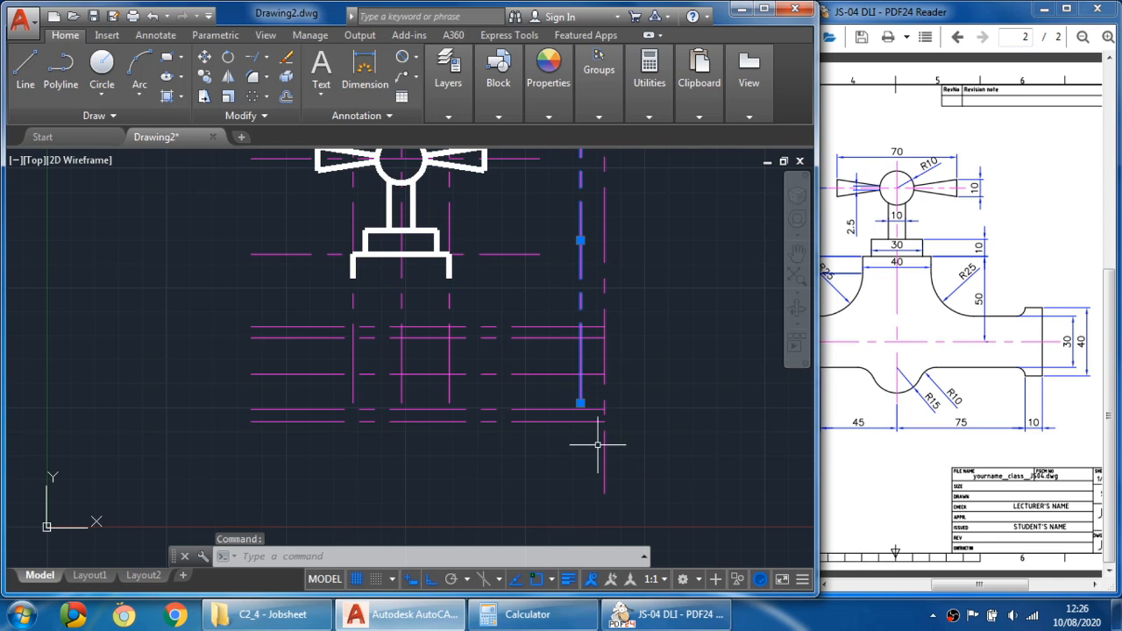
left_click(581, 404)
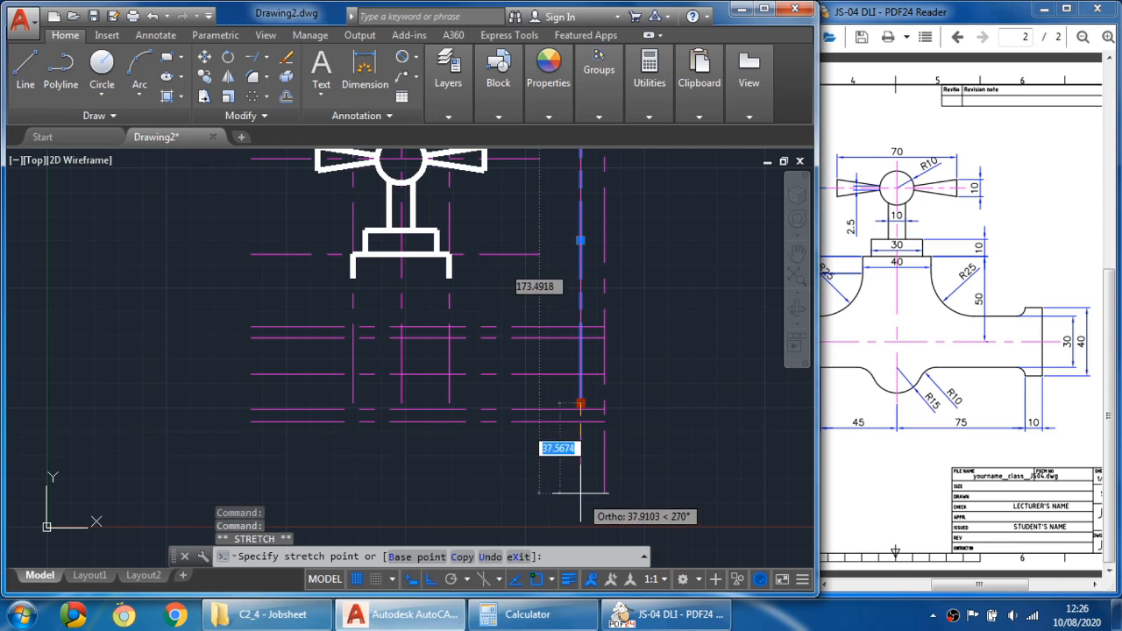
key("Escape")
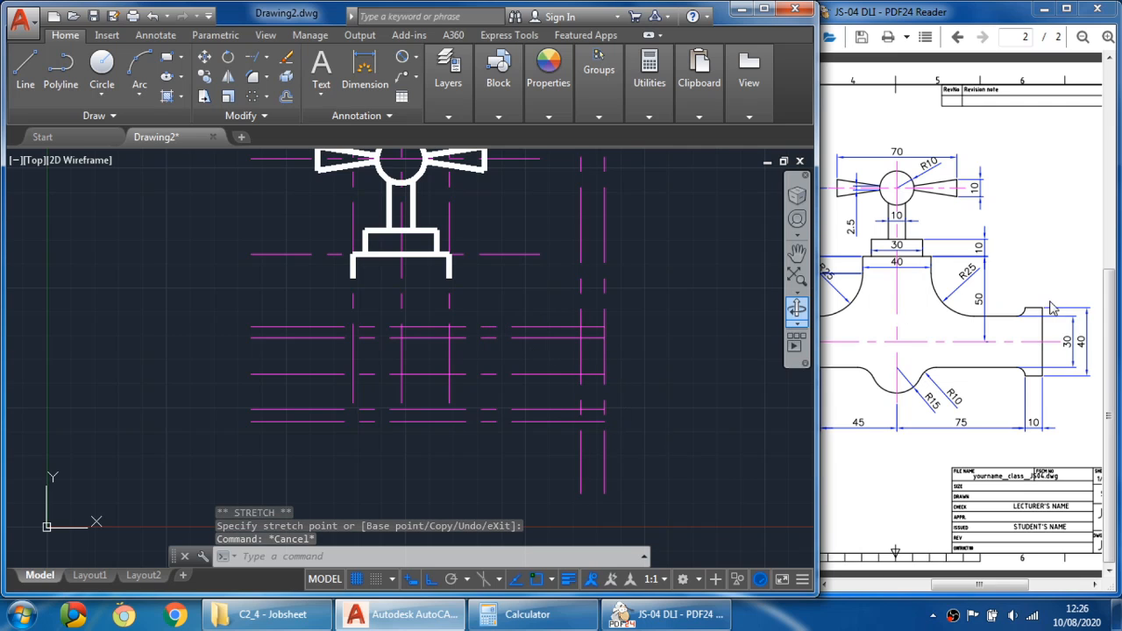
- Draw the 10 mm by 40 mm spout tip outline as three lines between the 75 mm and 85 mm verticals
left_click(25, 68)
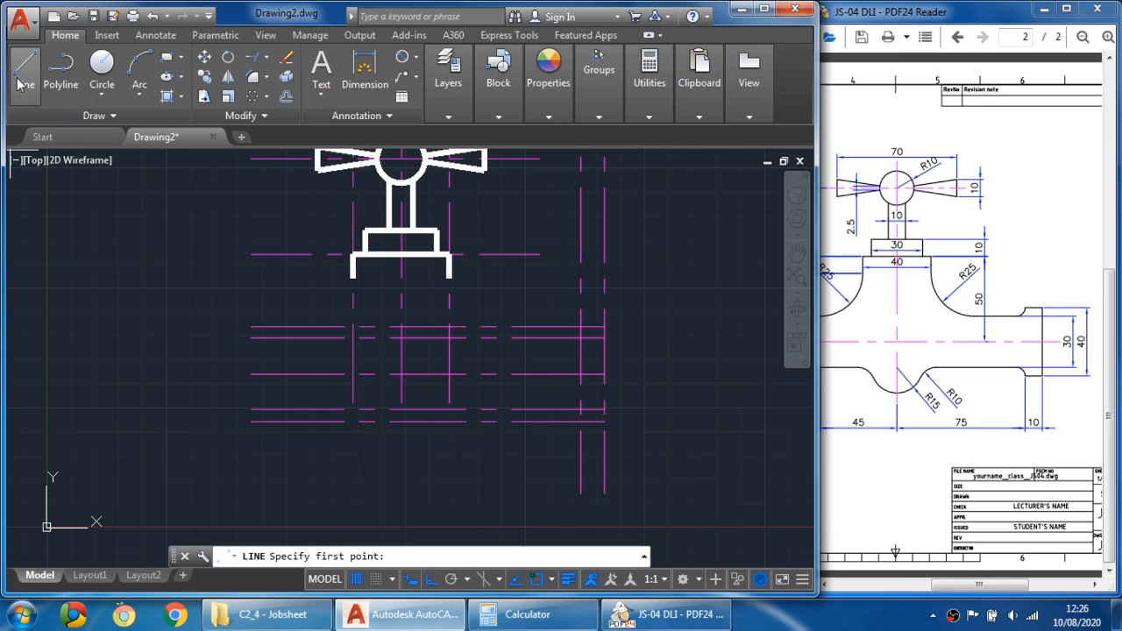
left_click(581, 326)
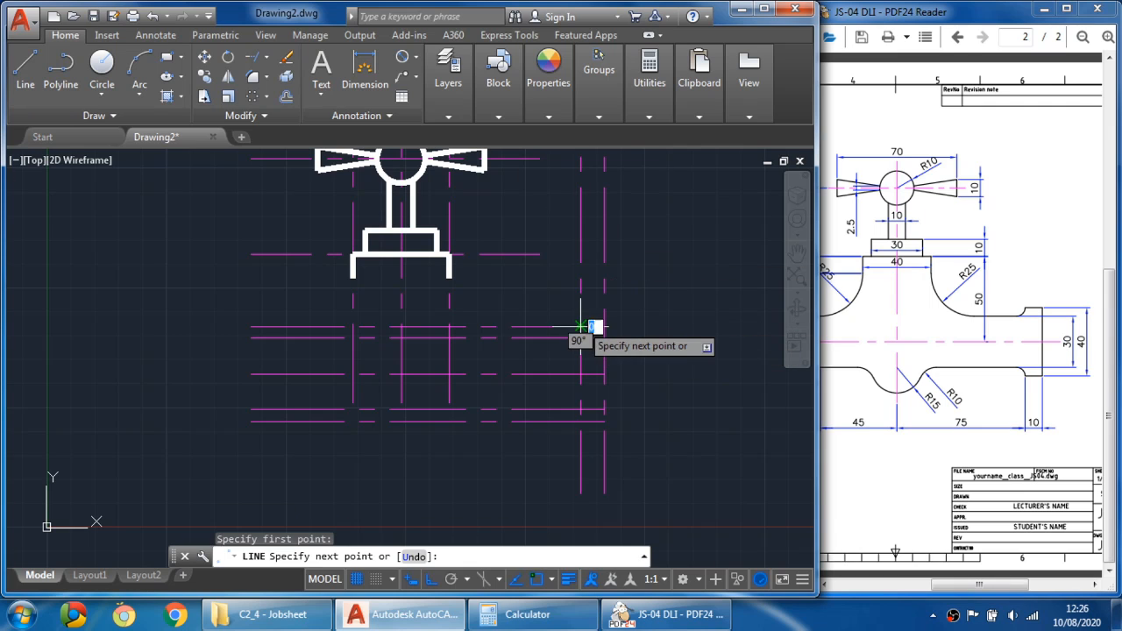
left_click(604, 326)
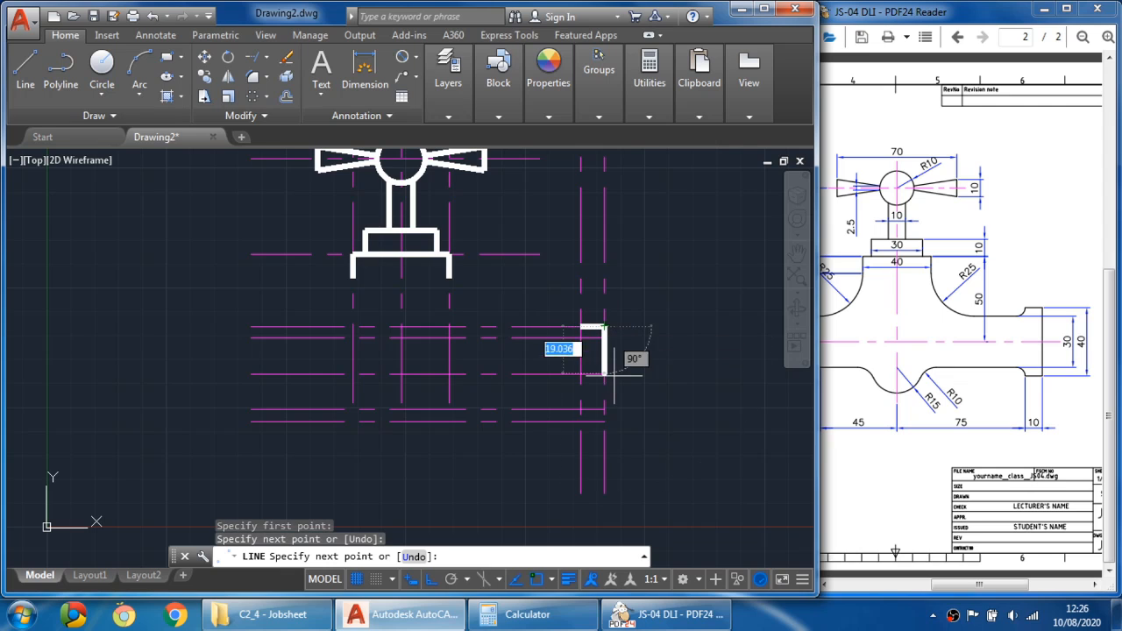
left_click(603, 422)
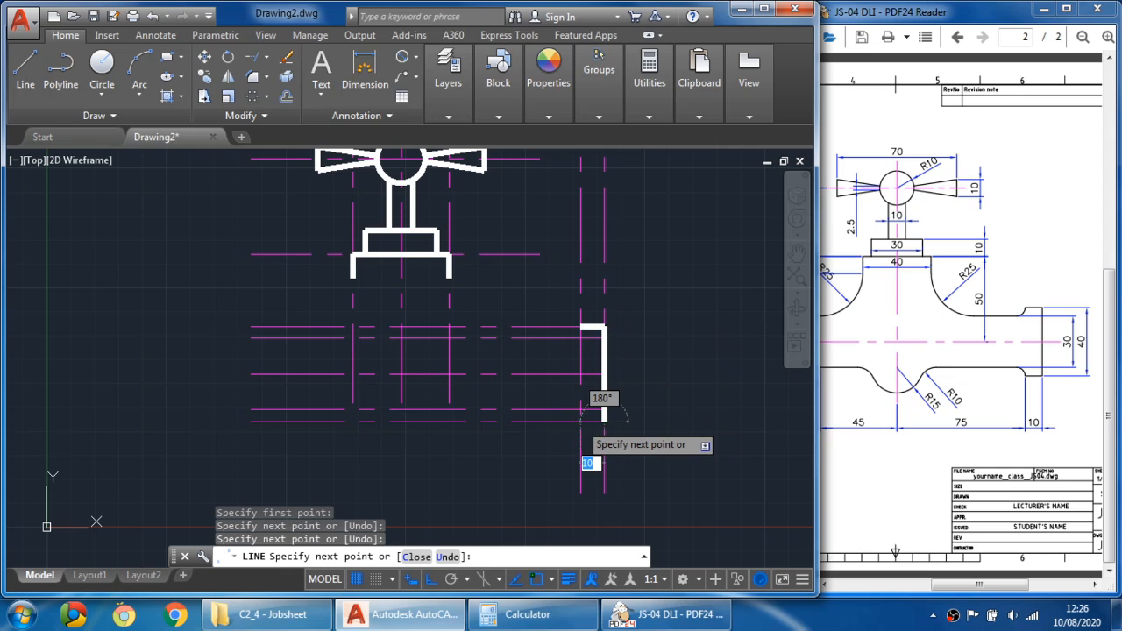
left_click(580, 422)
key("Escape")
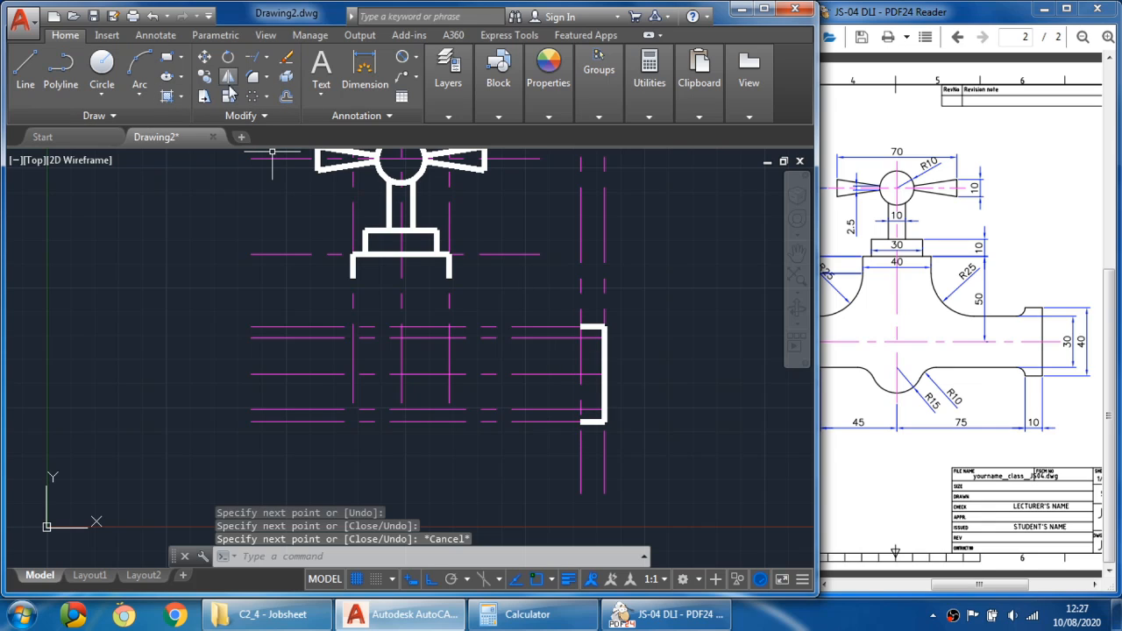
- Draw the spout's upper and lower edges as two horizontal lines about 170 mm long, running left from the spout tip
left_click(26, 68)
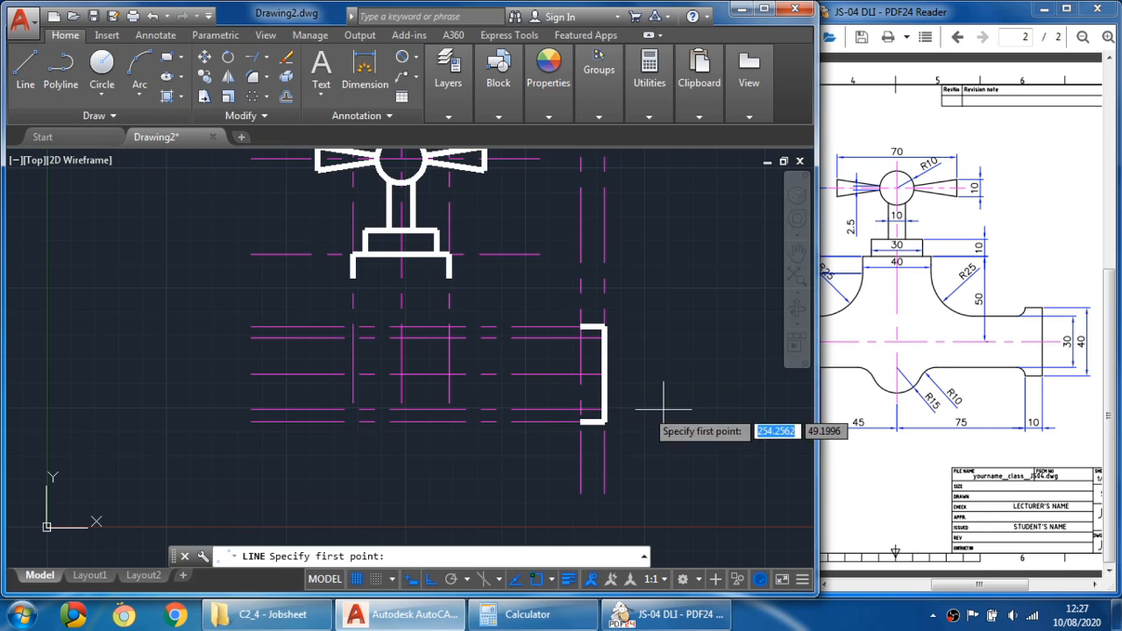
left_click(579, 410)
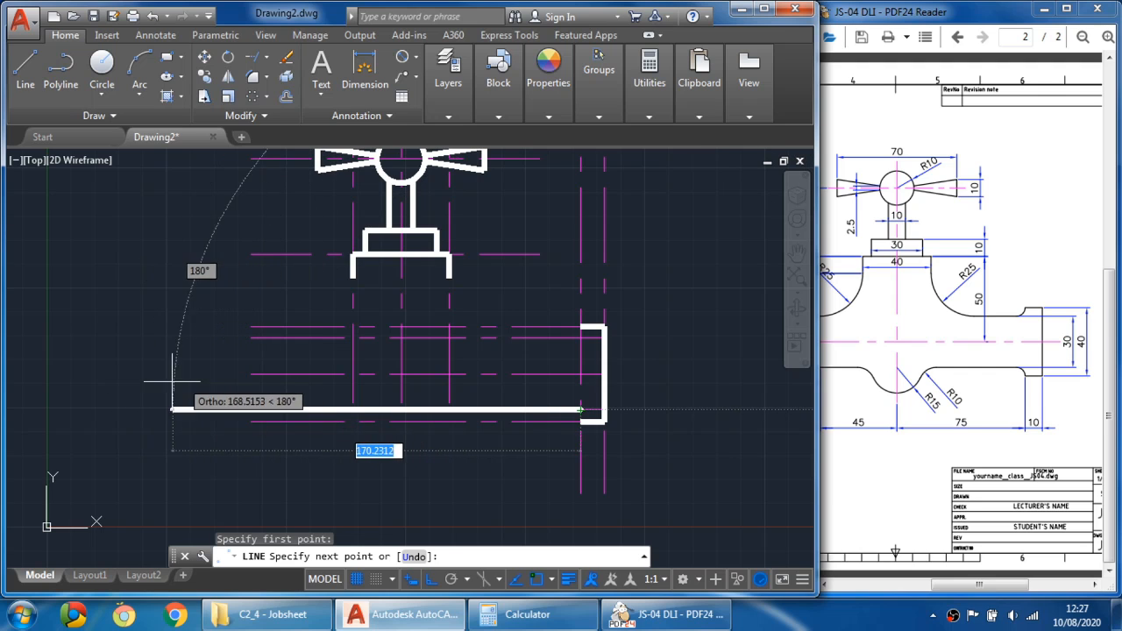
left_click(176, 409)
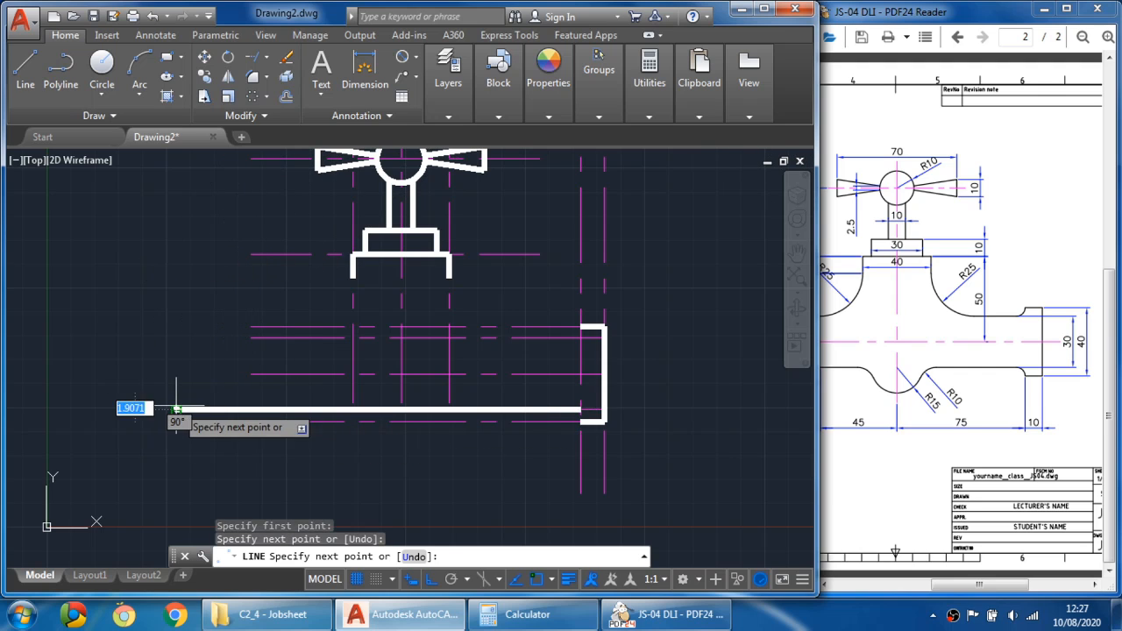
key("Escape")
left_click(25, 66)
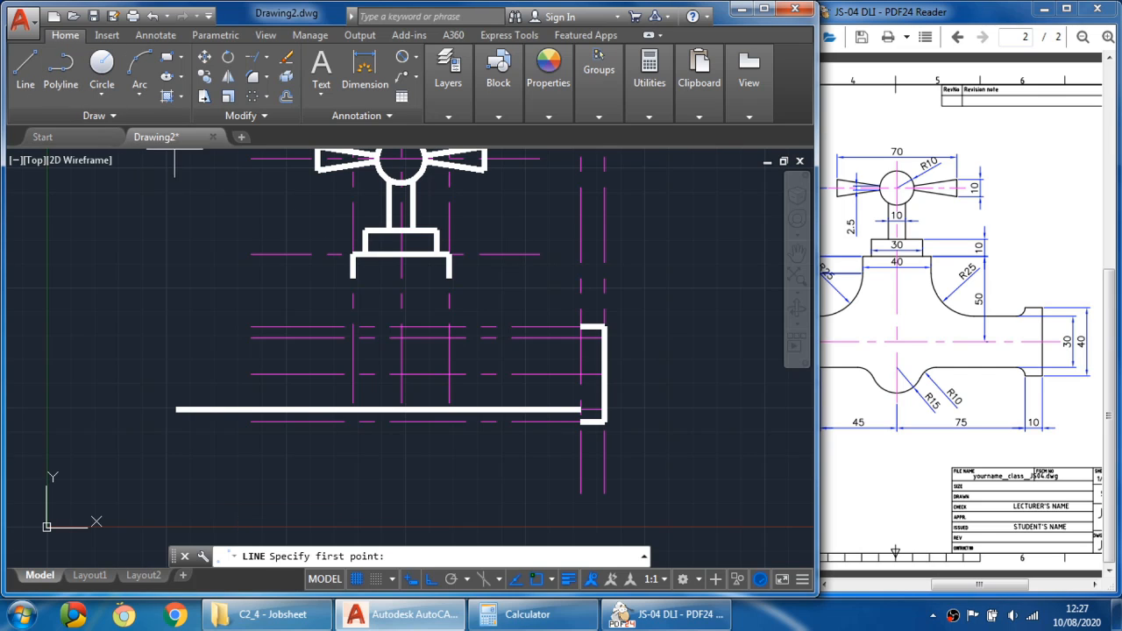
left_click(580, 338)
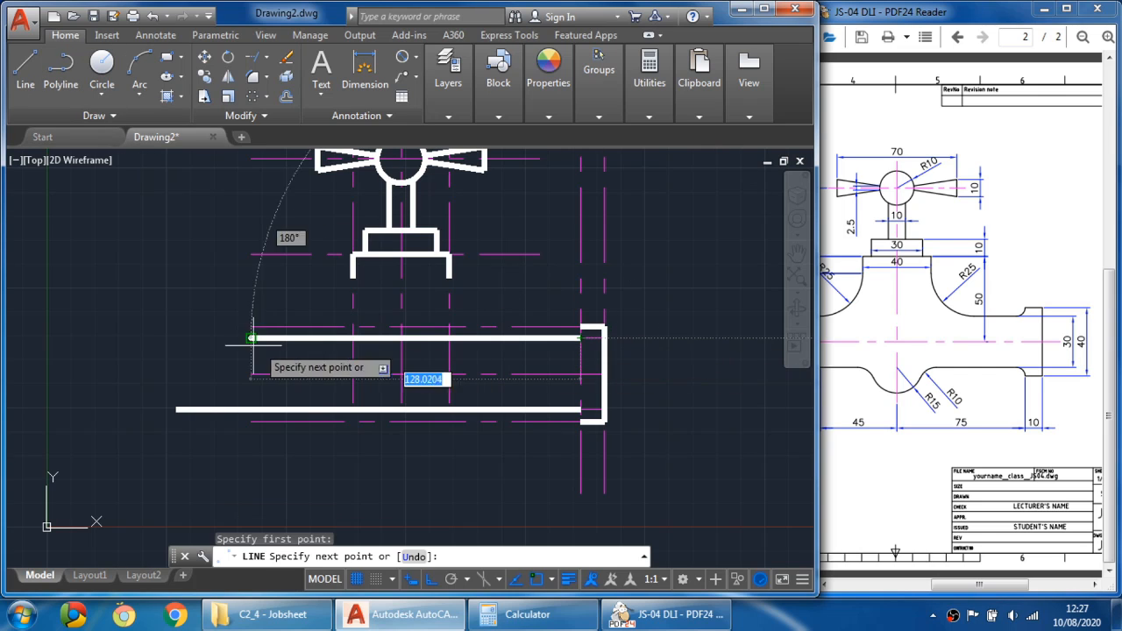
left_click(177, 338)
key("Escape")
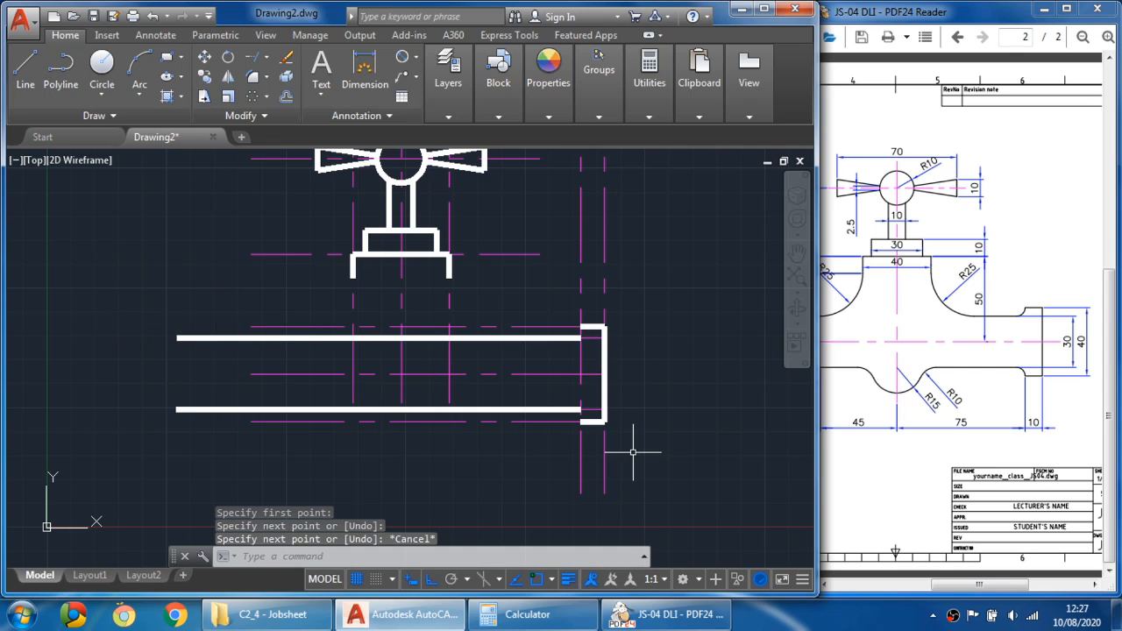
- Zoom in on the spout tip and examine the spout end detail and its dimensions in the reference drawing
scroll(638, 357, "up", 2)
mouse_move(578, 361)
middle_mouse_down()
mouse_move(703, 340)
mouse_move(704, 354)
middle_mouse_up()
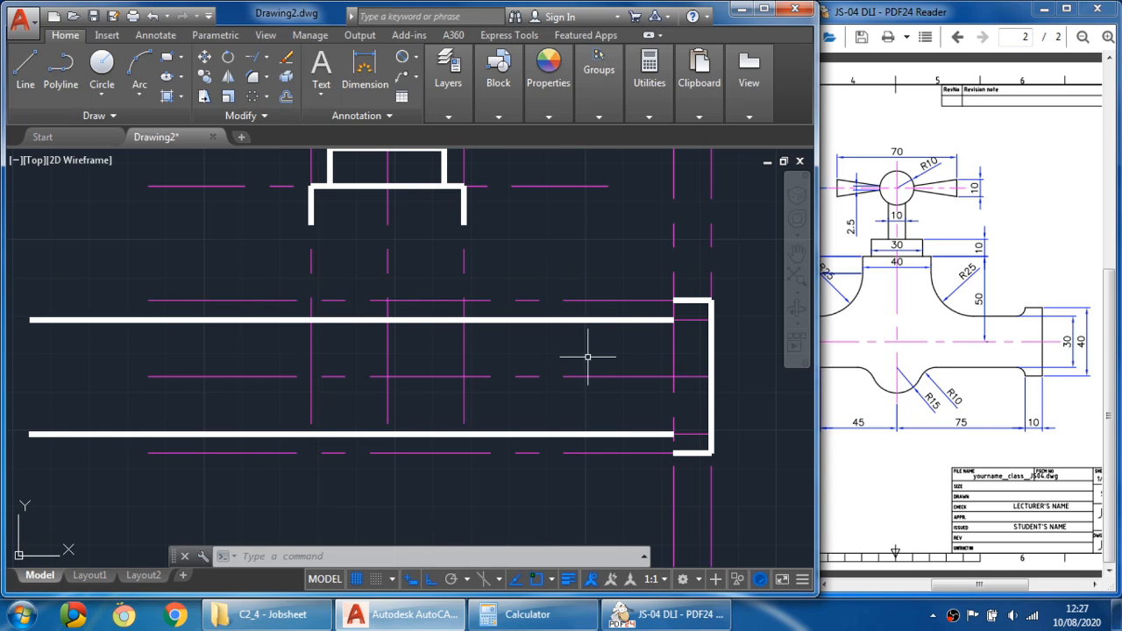
mouse_move(587, 356)
middle_mouse_down()
mouse_move(529, 394)
mouse_move(523, 376)
middle_mouse_up()
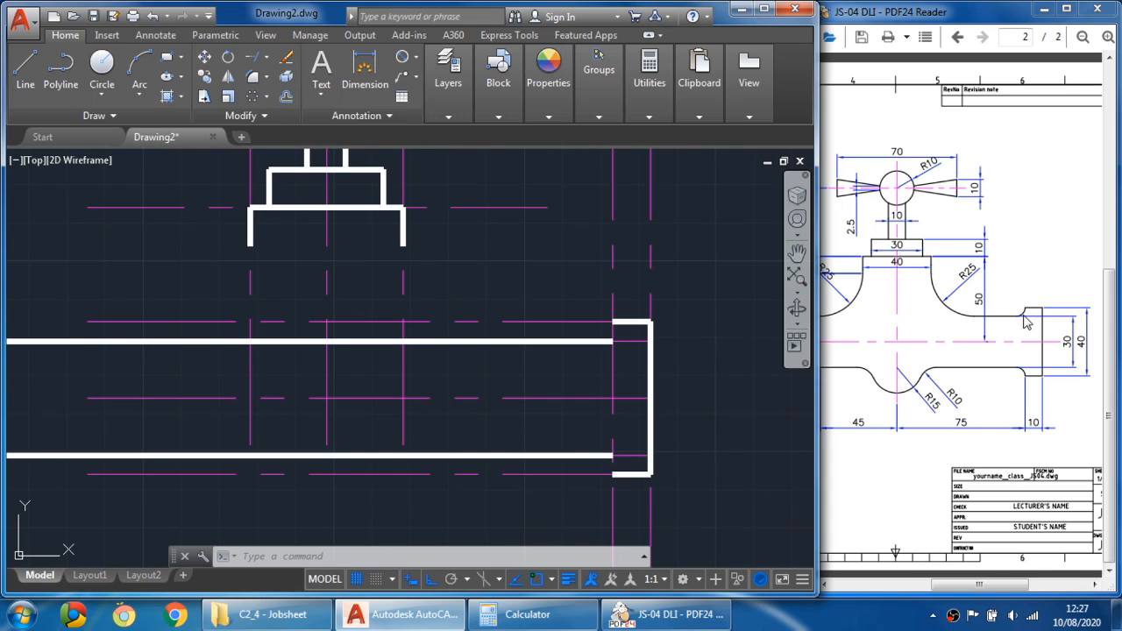
left_click(1033, 392)
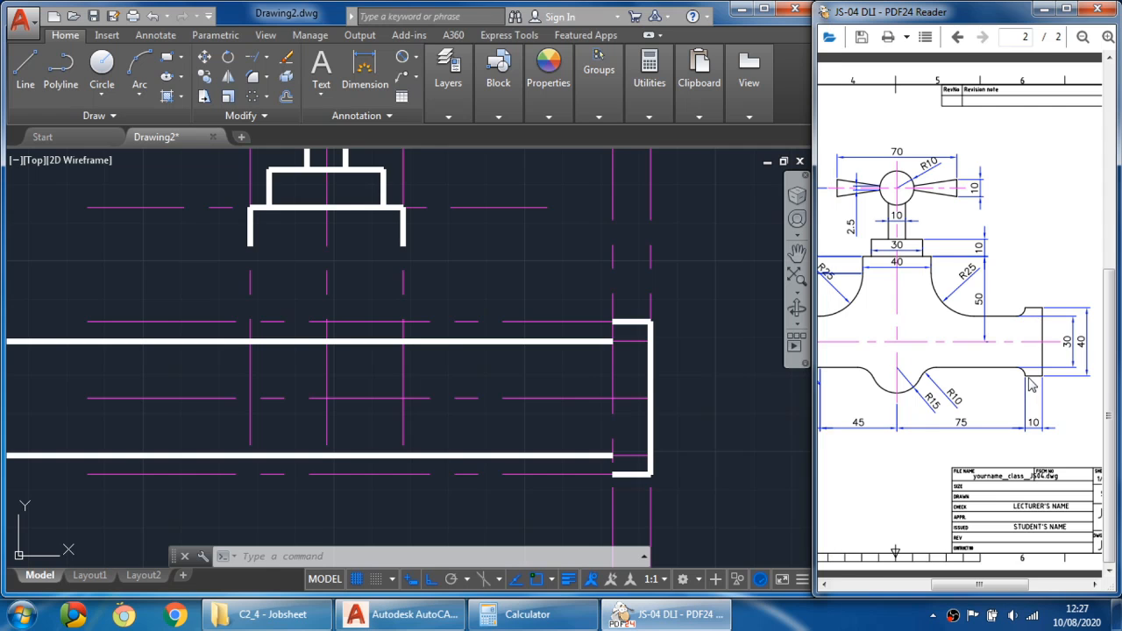
mouse_move(979, 399)
left_mouse_down()
mouse_move(1061, 390)
mouse_move(939, 387)
left_mouse_up()
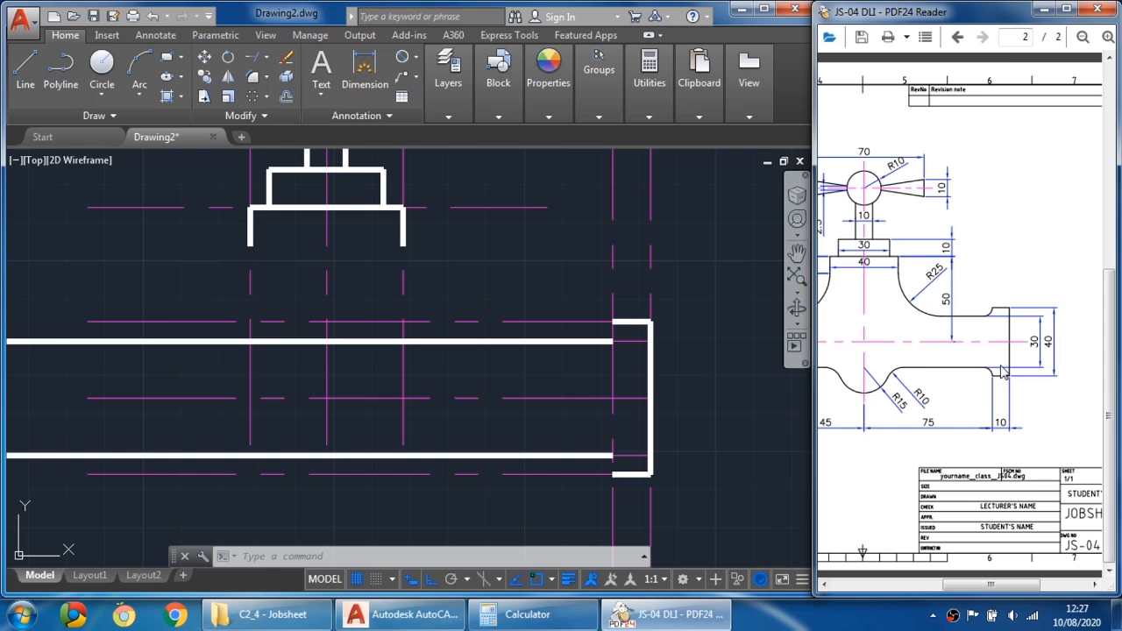
scroll(1003, 392, "up", 4, "ctrl")
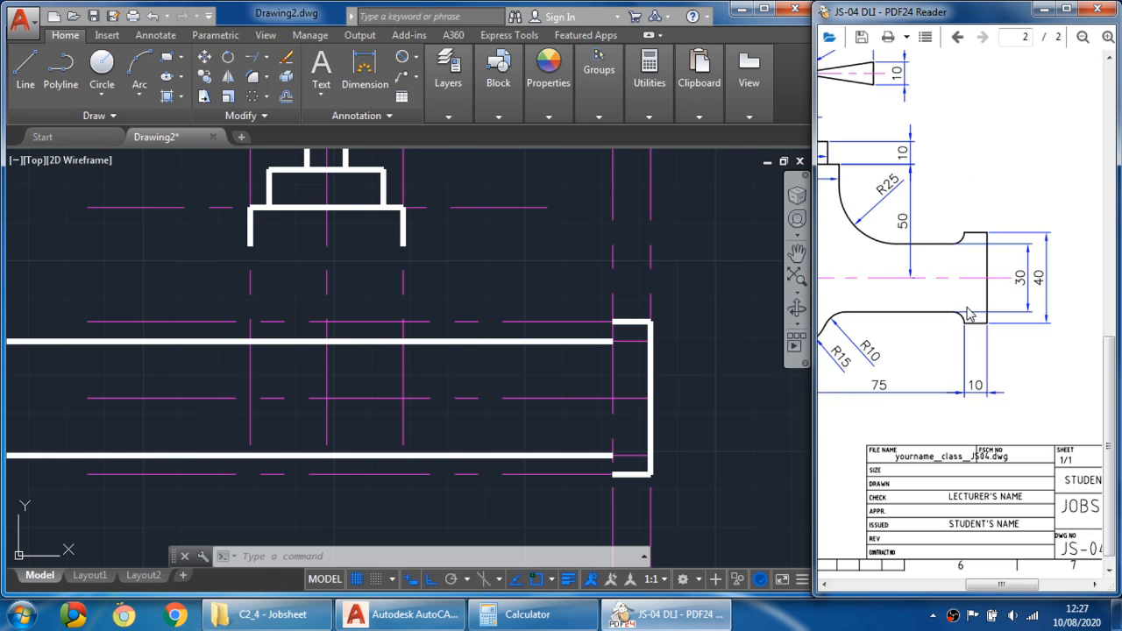
left_click_drag(979, 307, 966, 259)
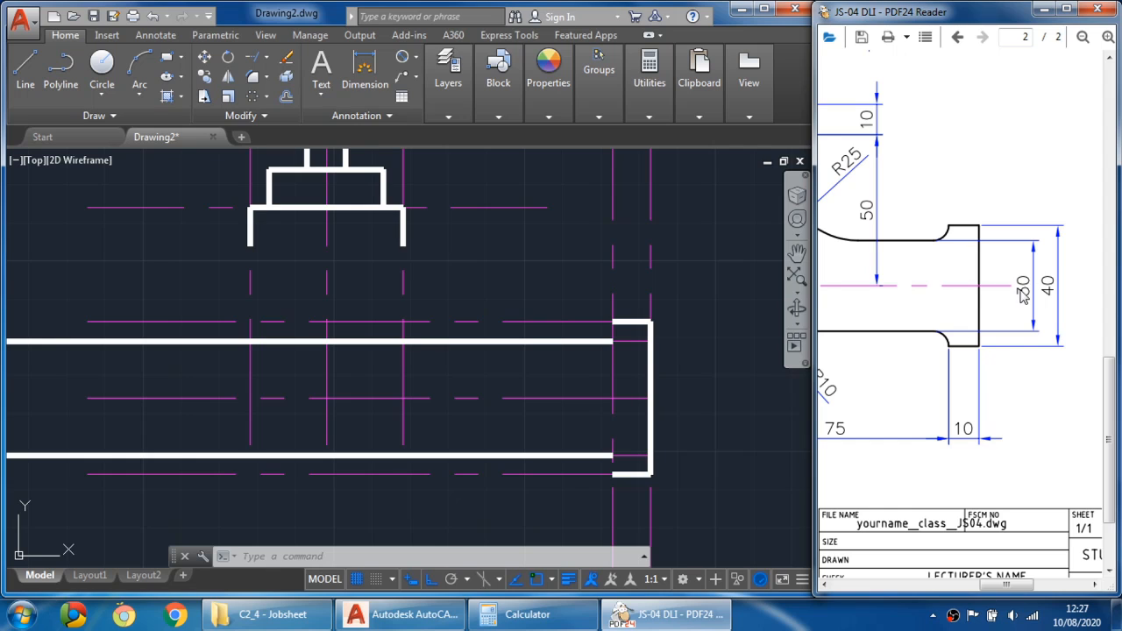
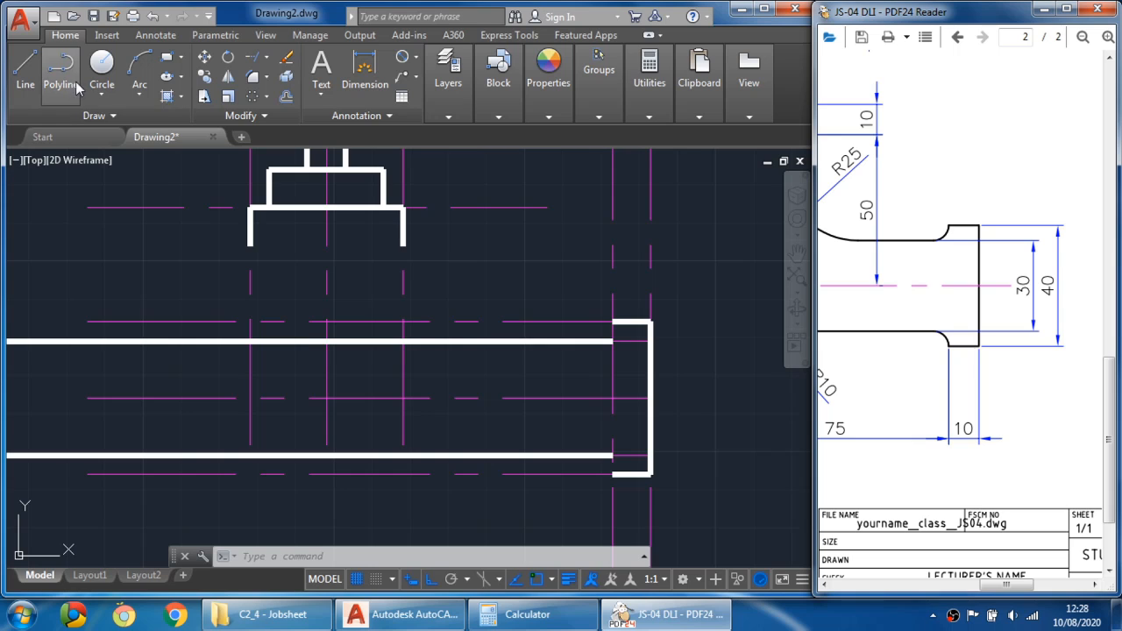
left_click(270, 81)
left_click(267, 79)
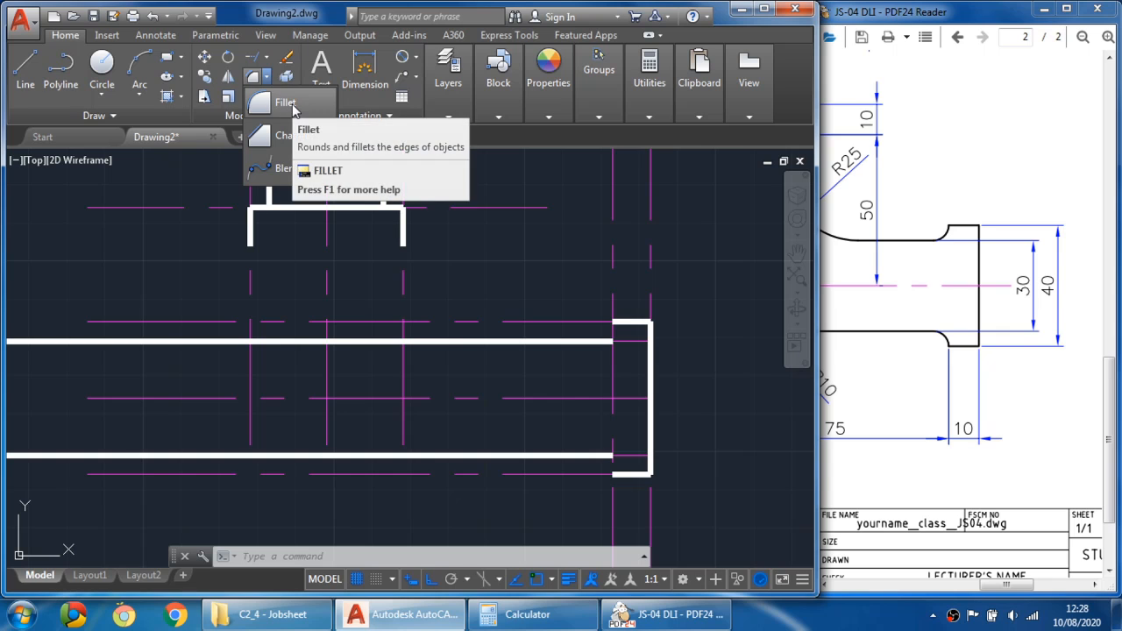
left_click(294, 105)
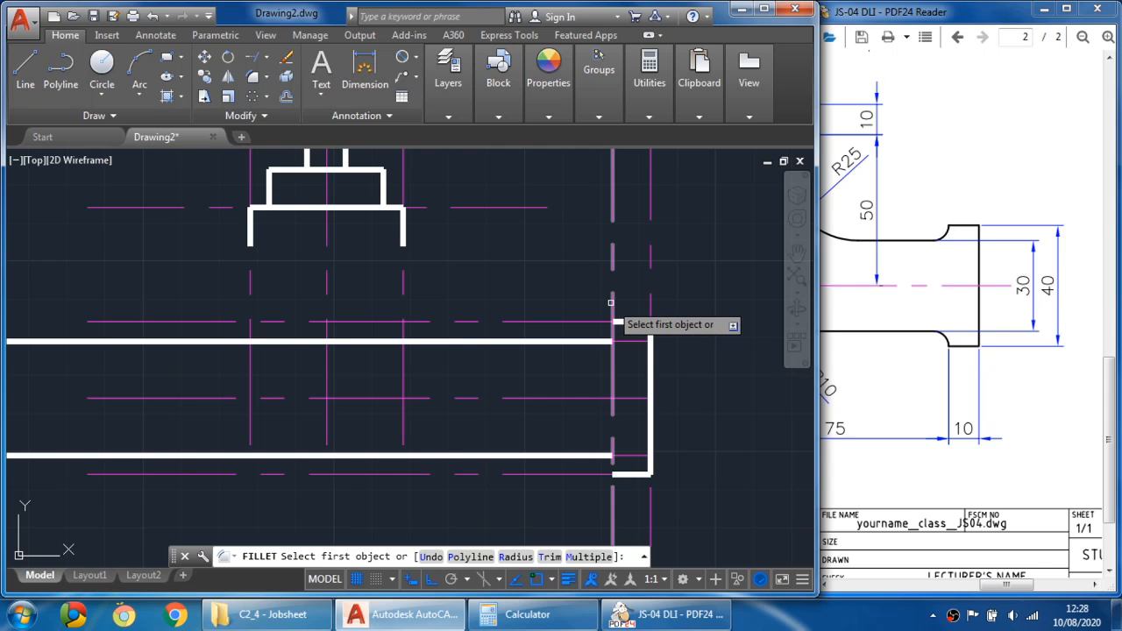
left_click(597, 342)
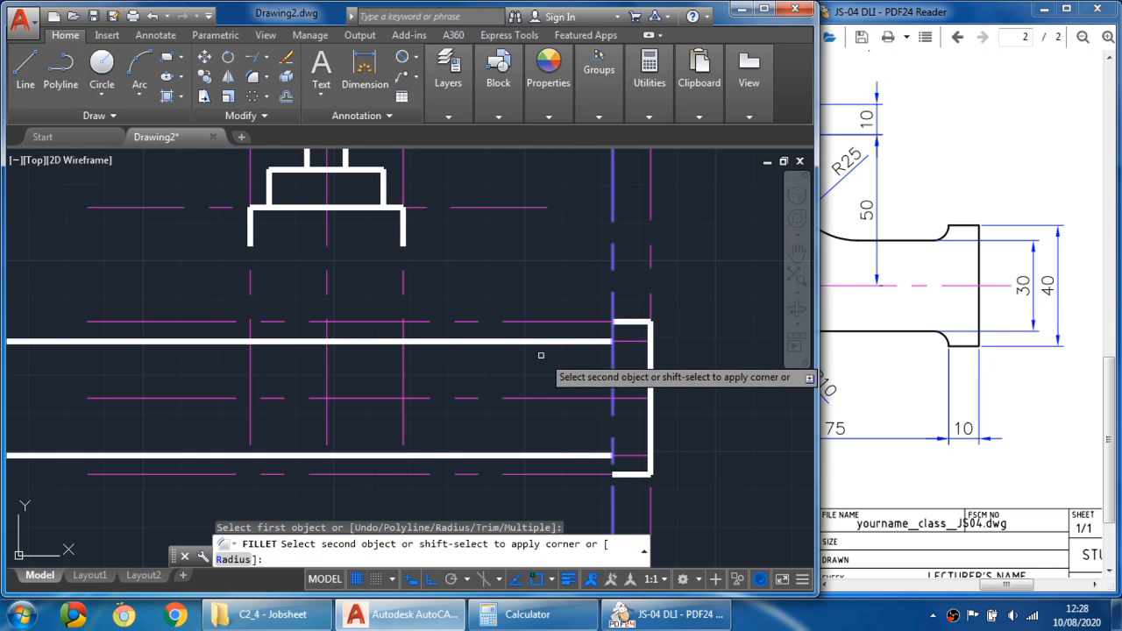
key("Escape")
key("Escape")
key("Escape")
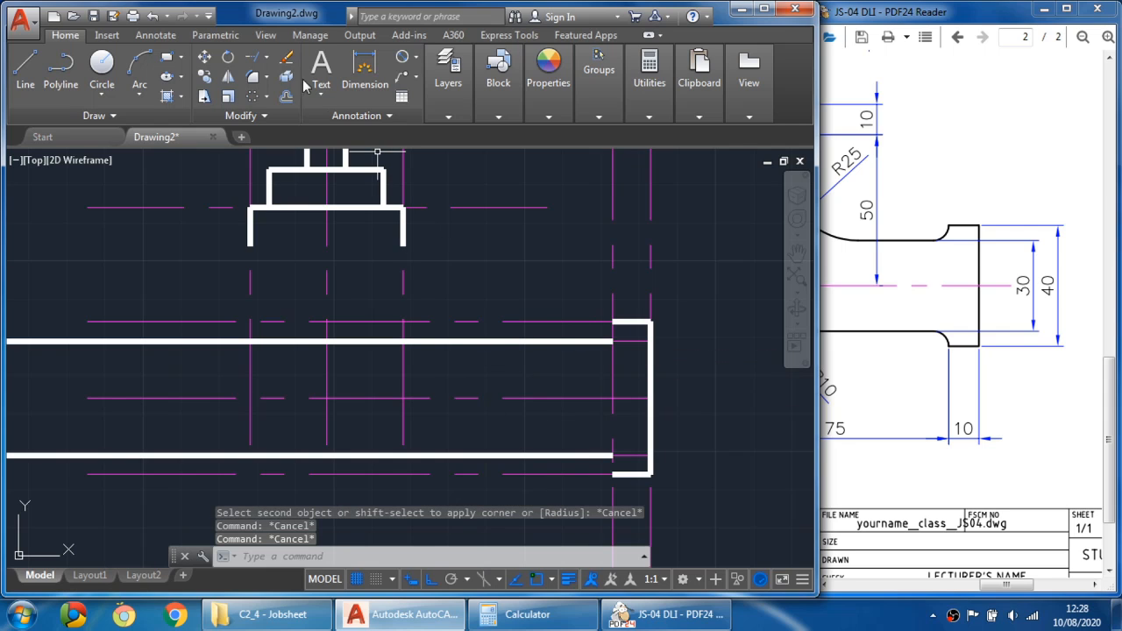
- Fillet the spout's upper edge into the 75 mm vertical guide with a 5 mm radius, and undo that fillet
left_click(251, 79)
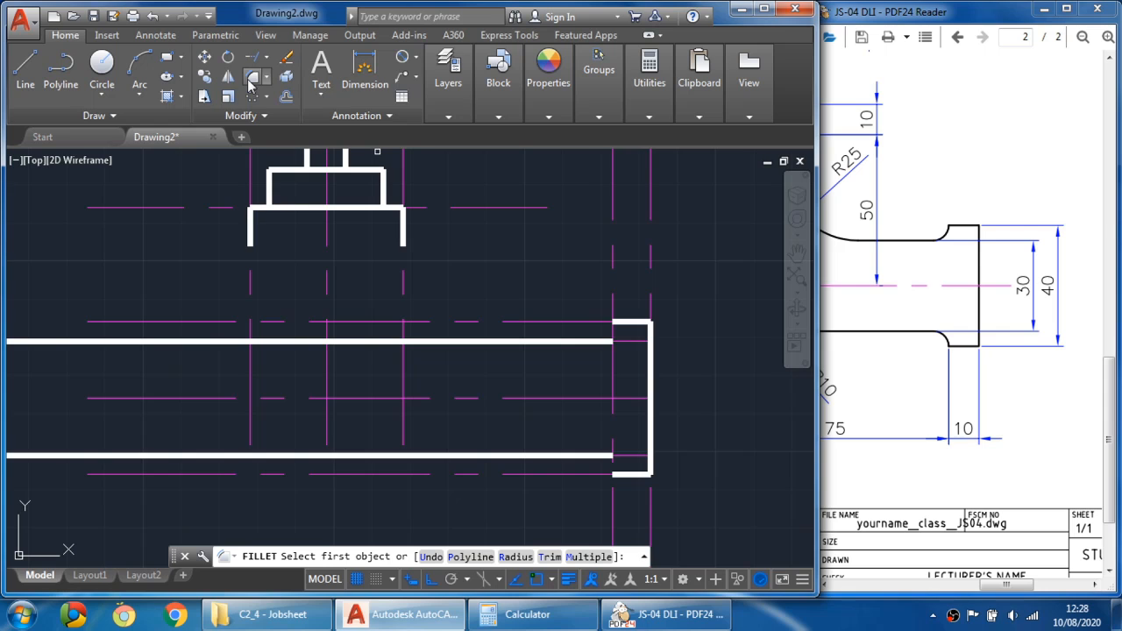
left_click(515, 557)
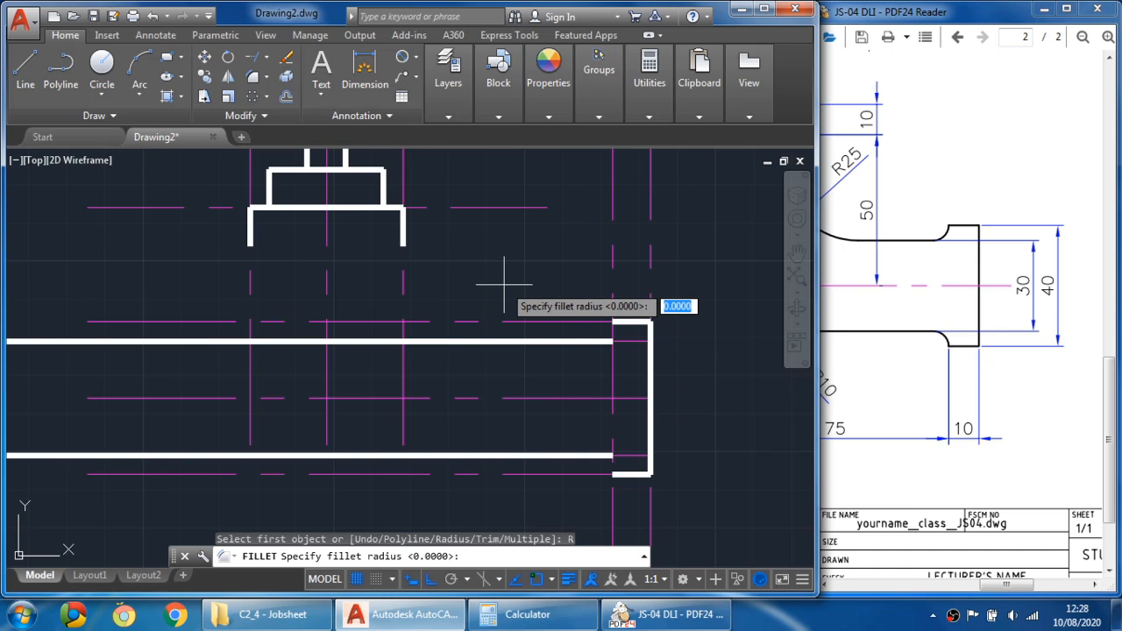
type("5")
key("Return")
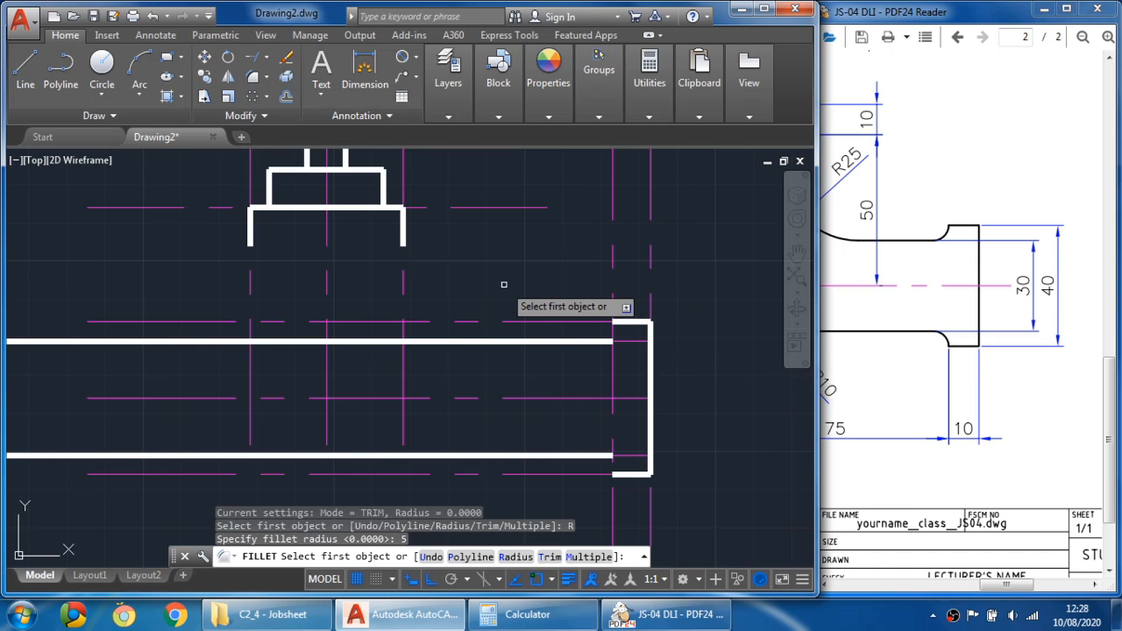
left_click(612, 331)
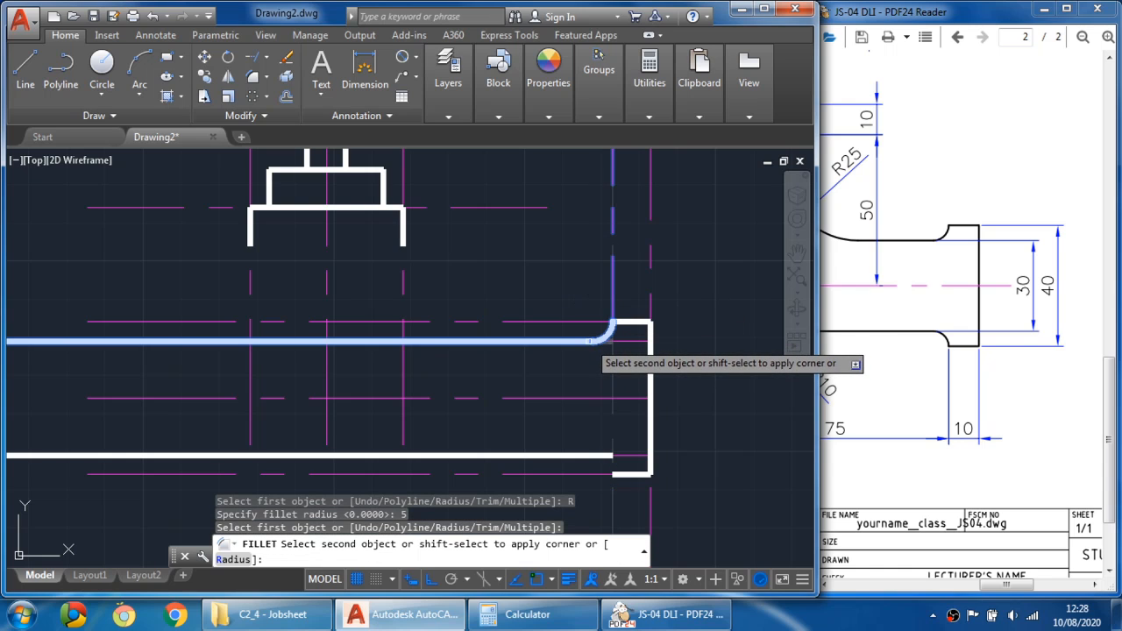
left_click(582, 342)
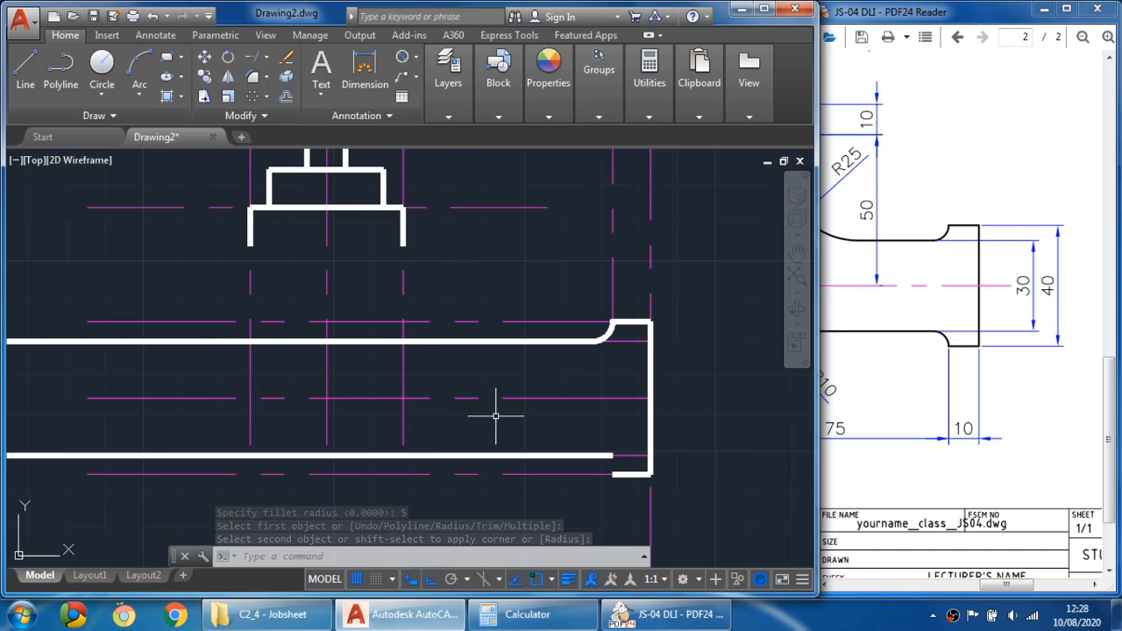
key("ctrl+z")
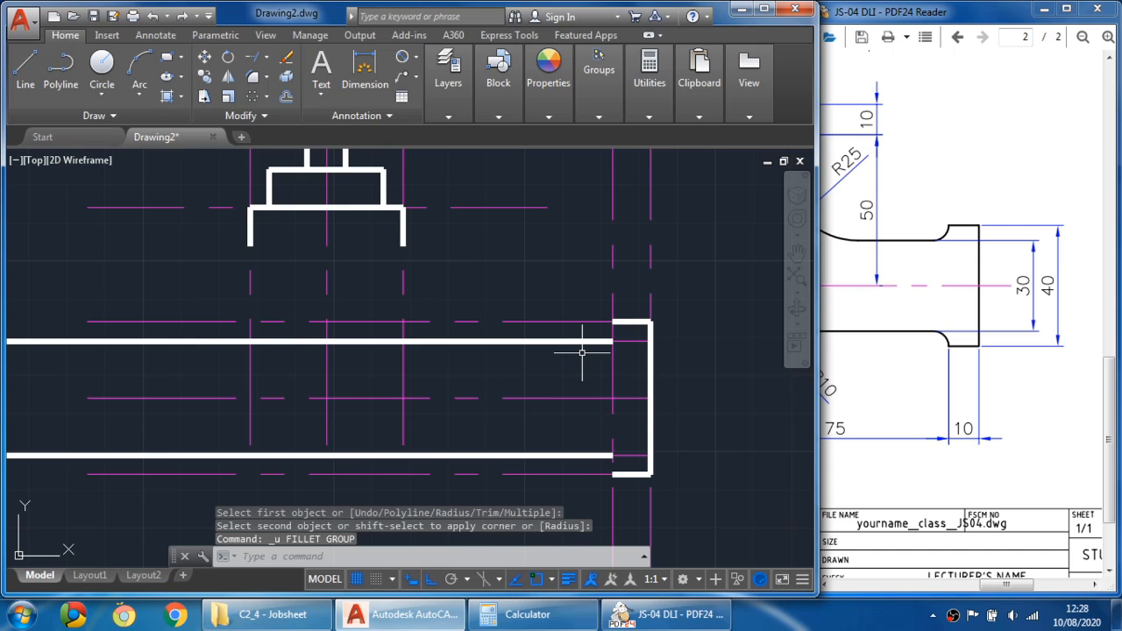
left_click(613, 255)
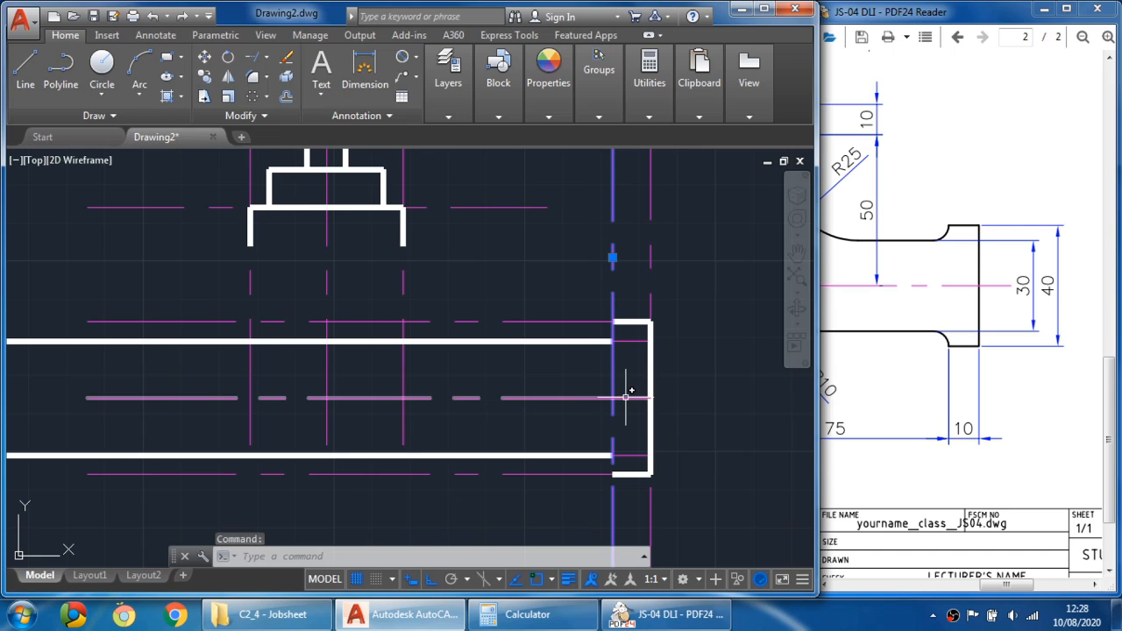
key("Escape")
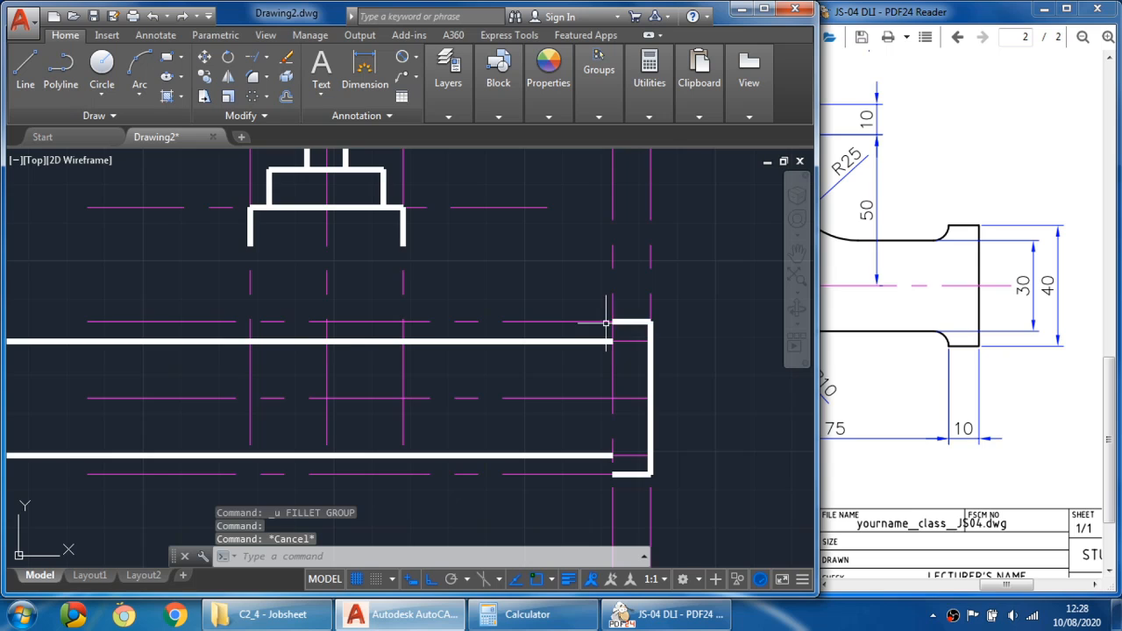
left_click(592, 341)
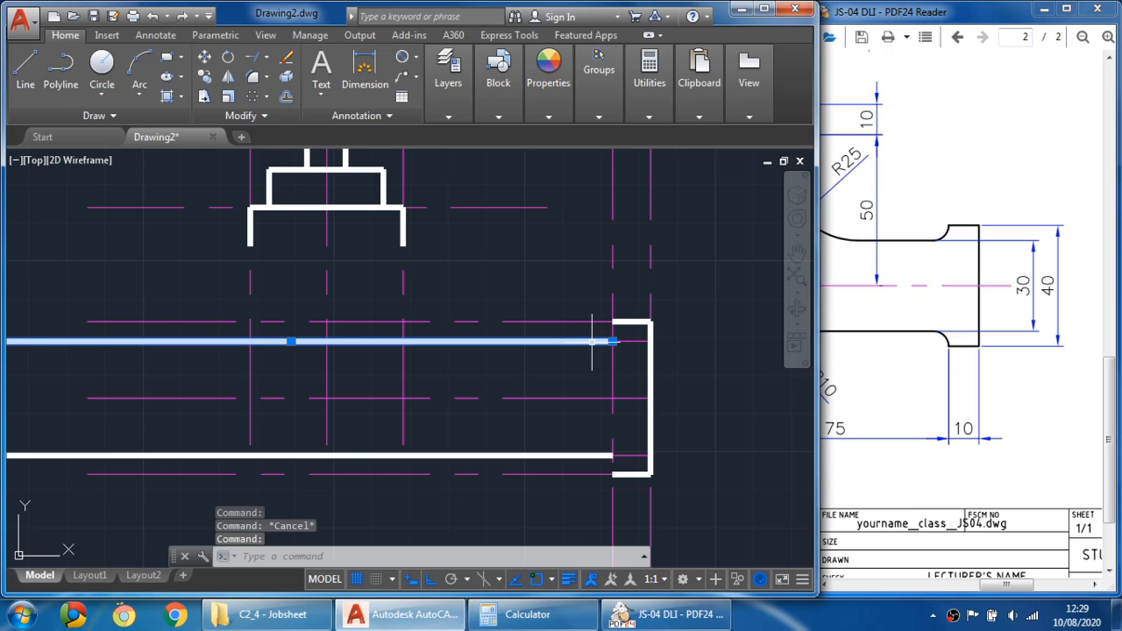
key("Escape")
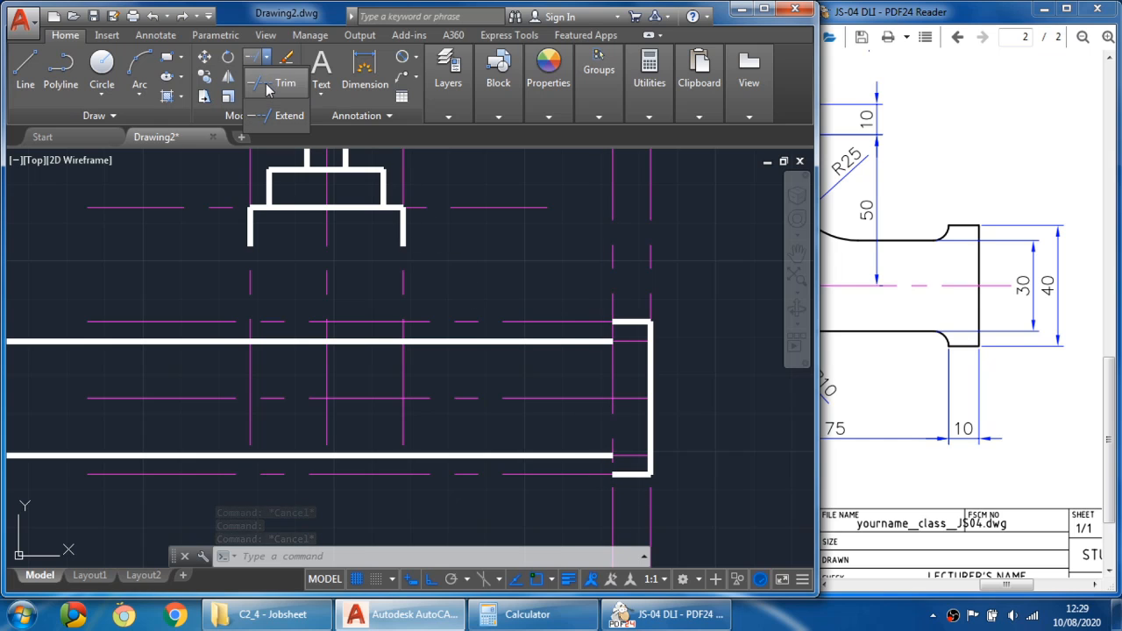
- Trim the 75 mm vertical guide between the spout's upper and lower edges, using both edges as cutting edges
left_click(253, 76)
left_click(623, 341)
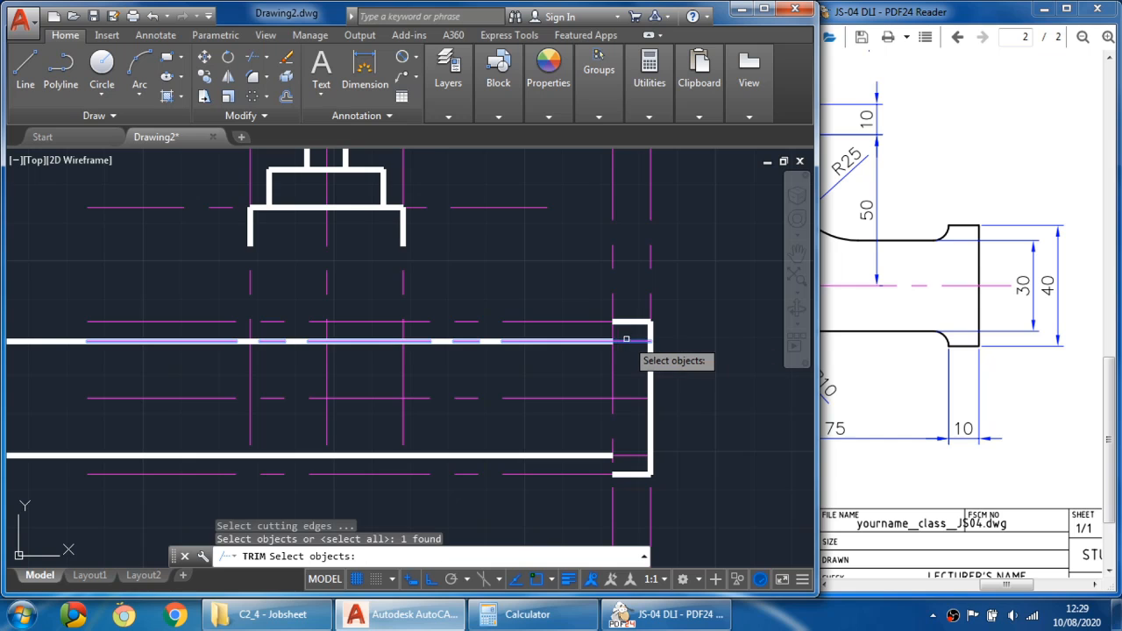
left_click(639, 455)
key("Return")
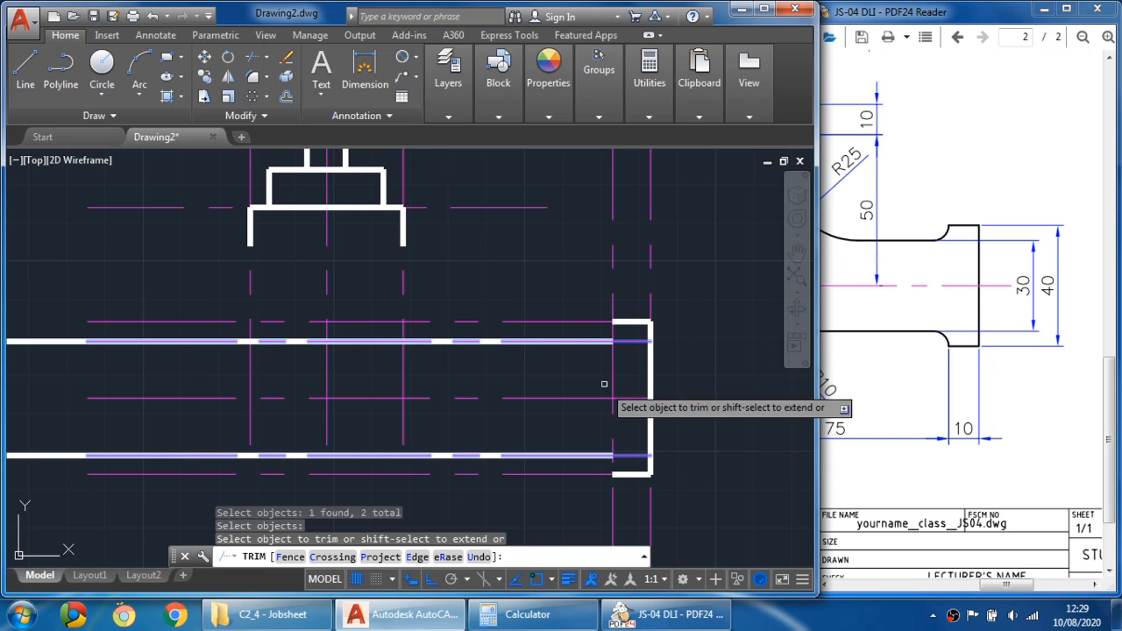
left_click(613, 373)
key("Escape")
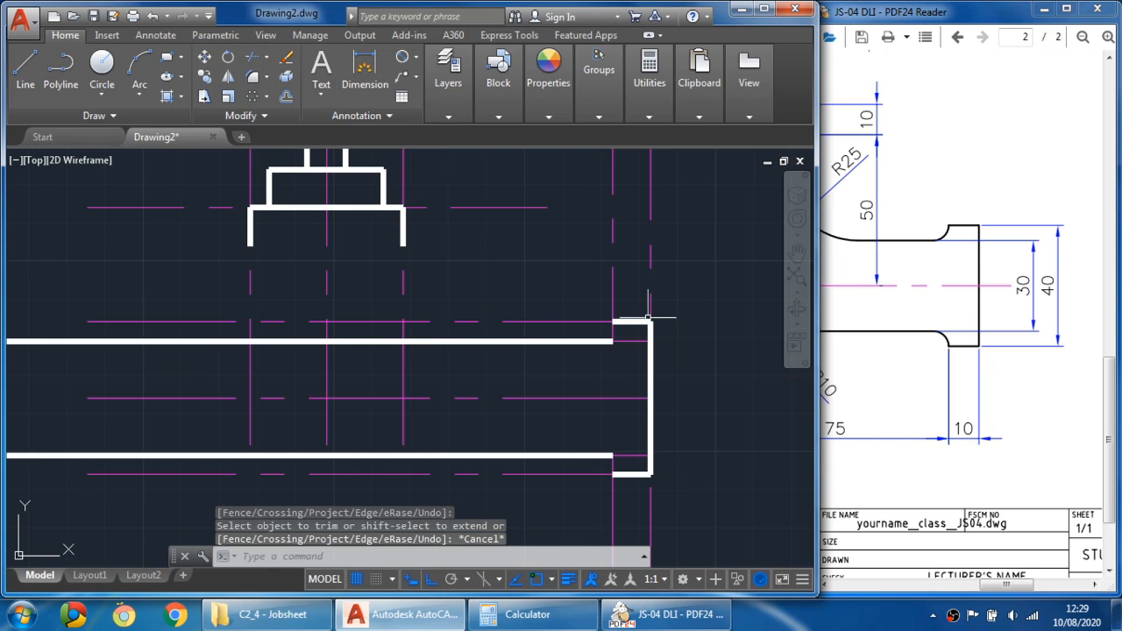
- Fillet the spout's upper edge into the 75 mm vertical guide with a 5 mm radius
middle_click_drag(589, 342, 587, 312)
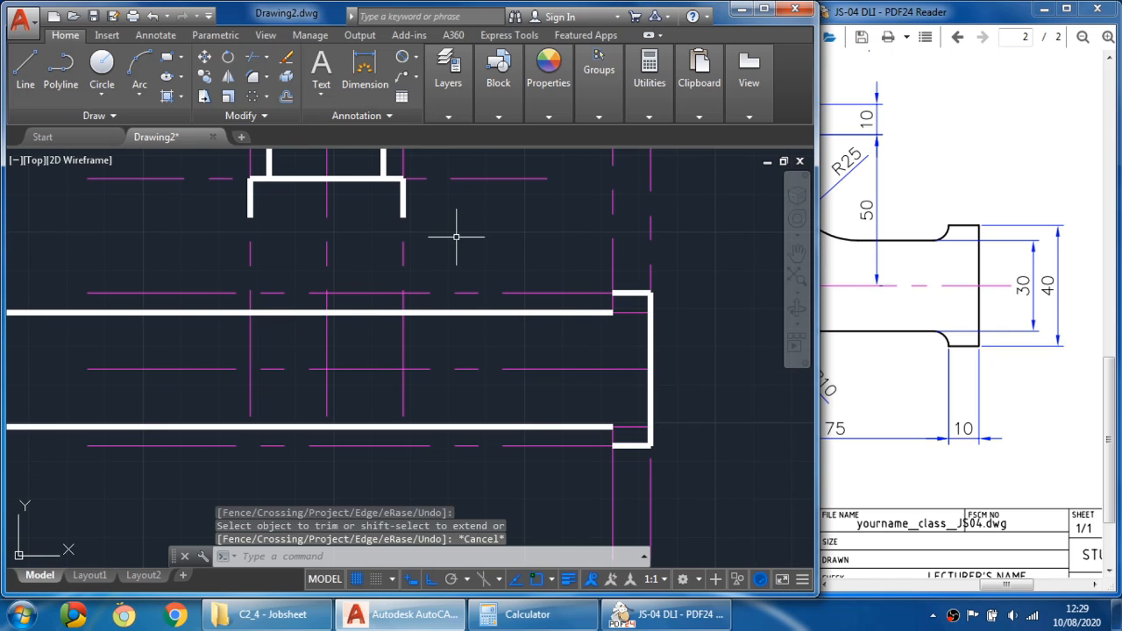
left_click(406, 156)
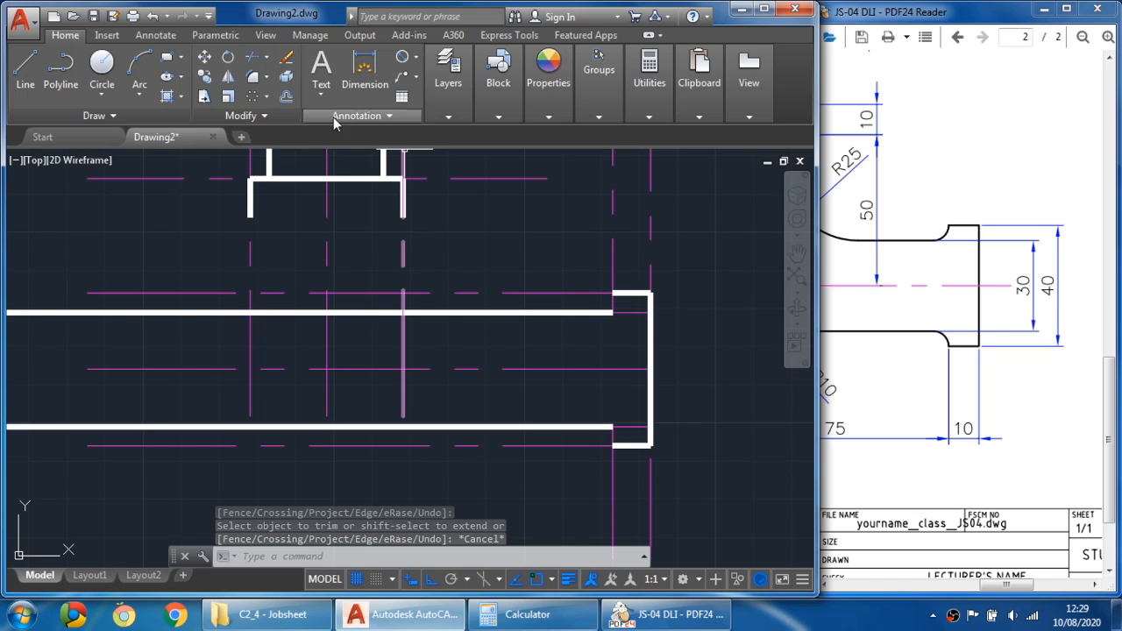
left_click(266, 78)
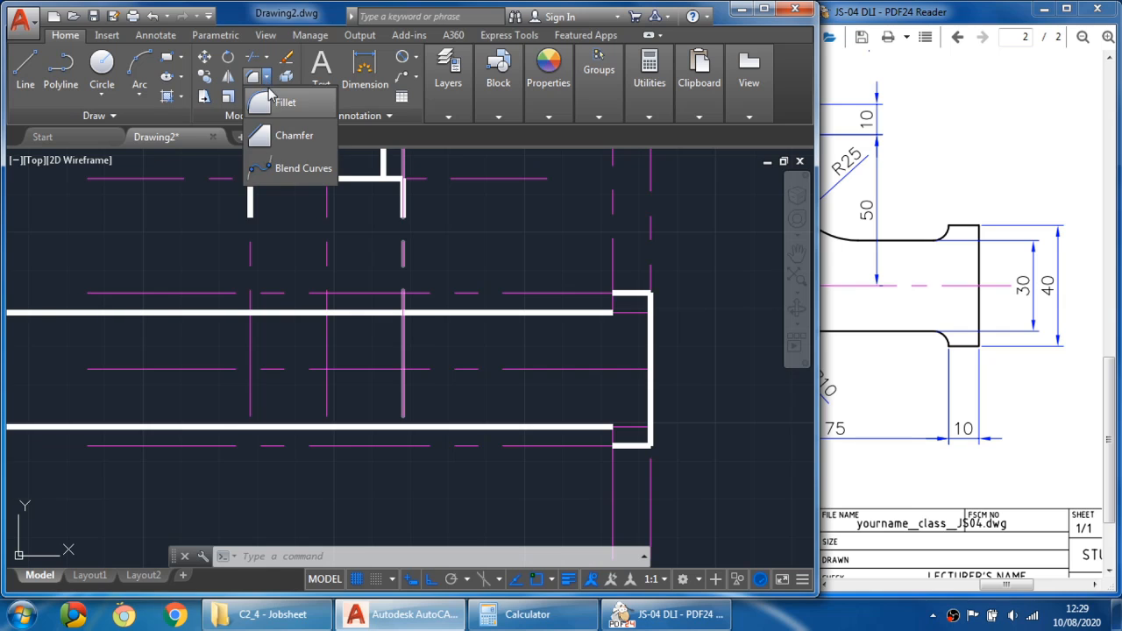
left_click(285, 103)
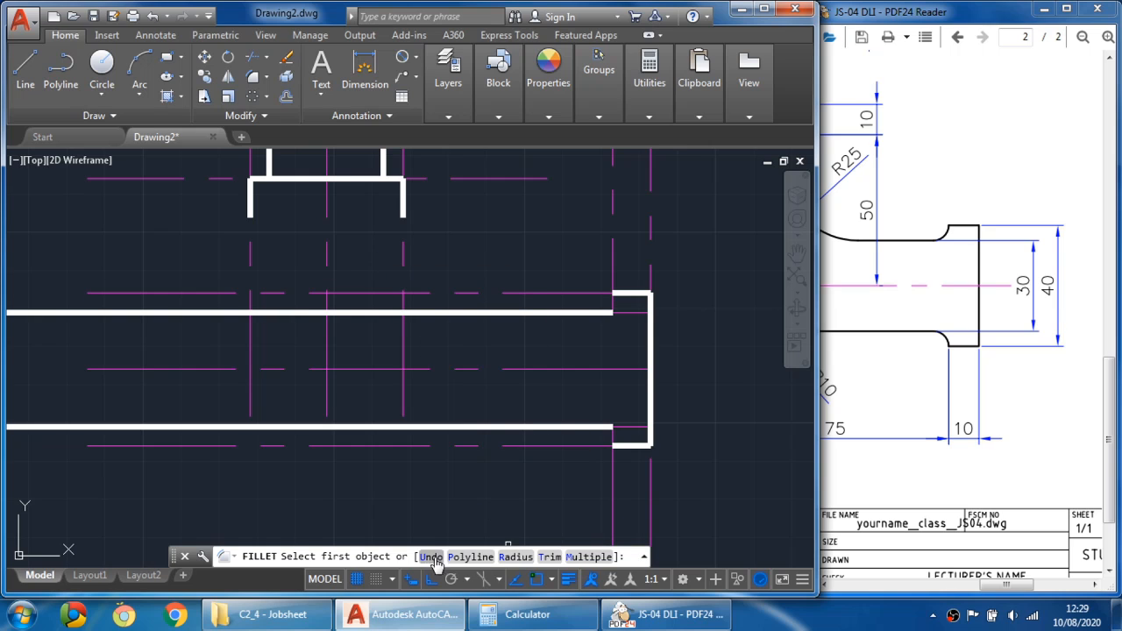
left_click(517, 556)
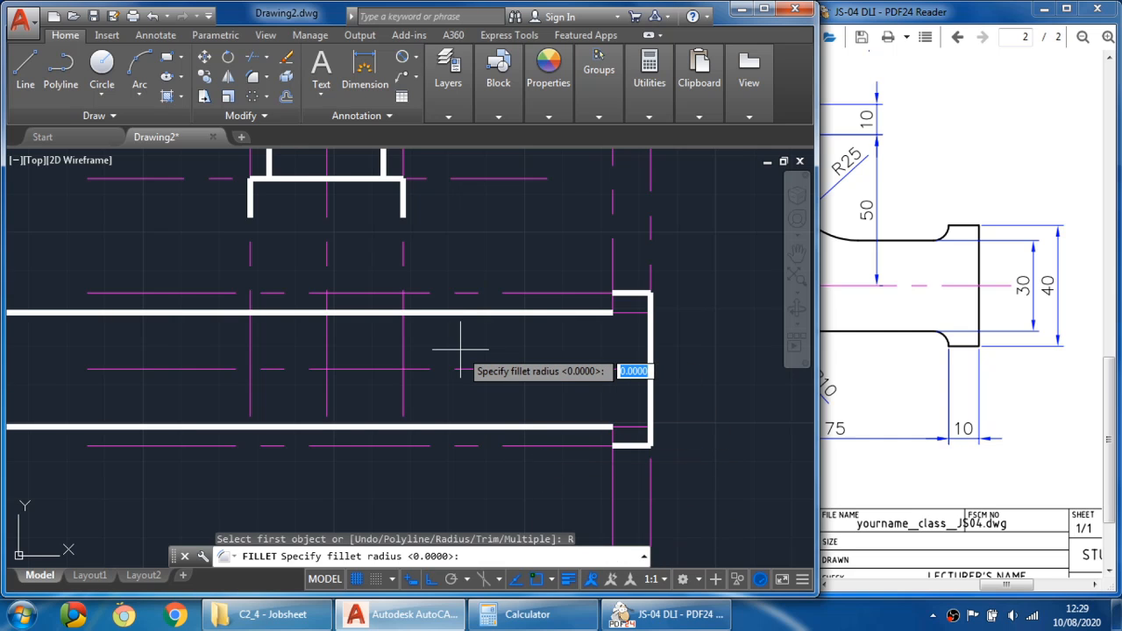
type("5")
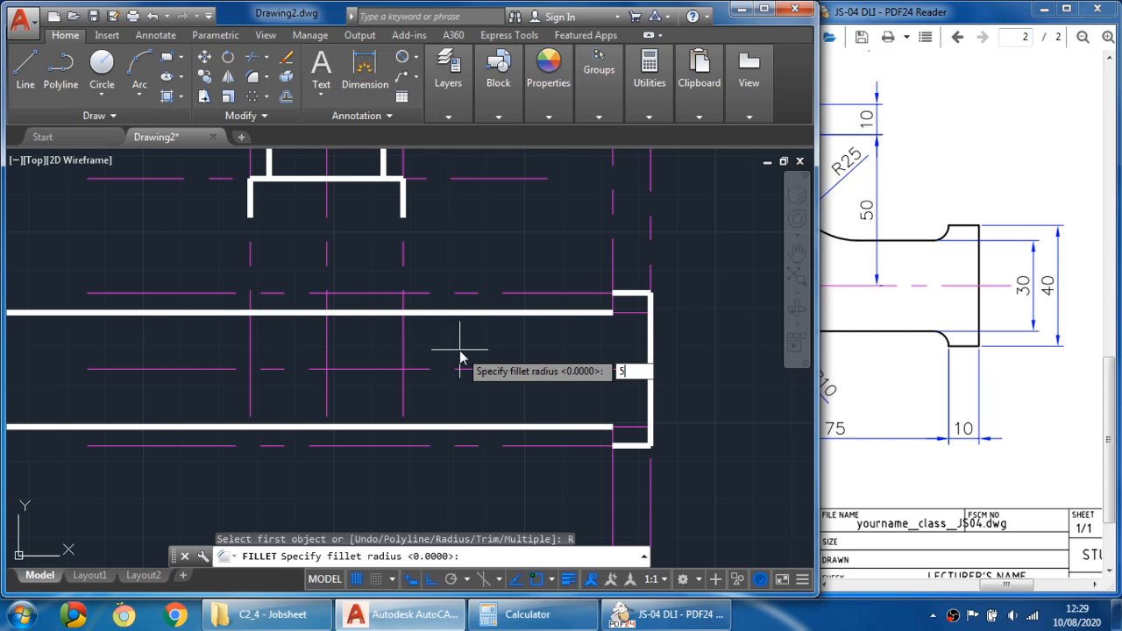
key("Return")
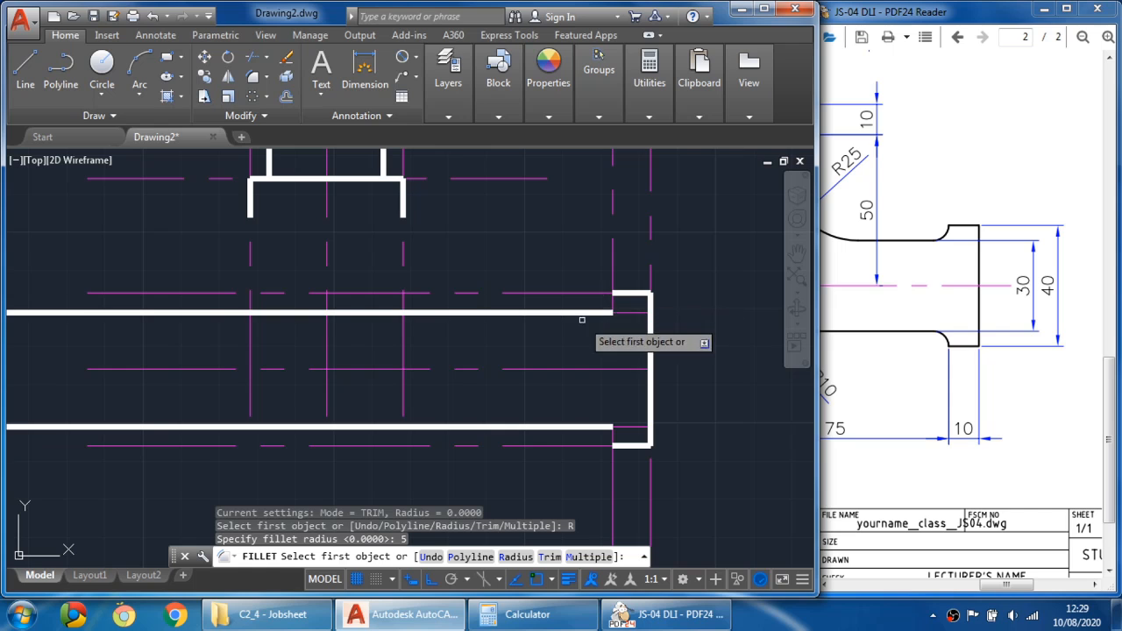
left_click(612, 274)
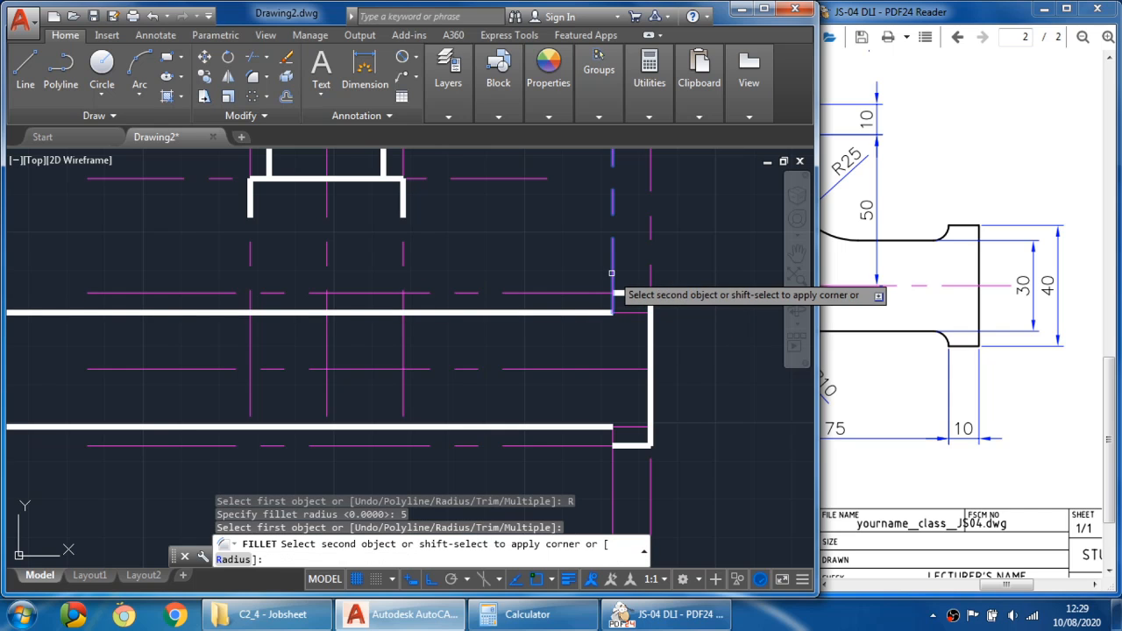
left_click(551, 312)
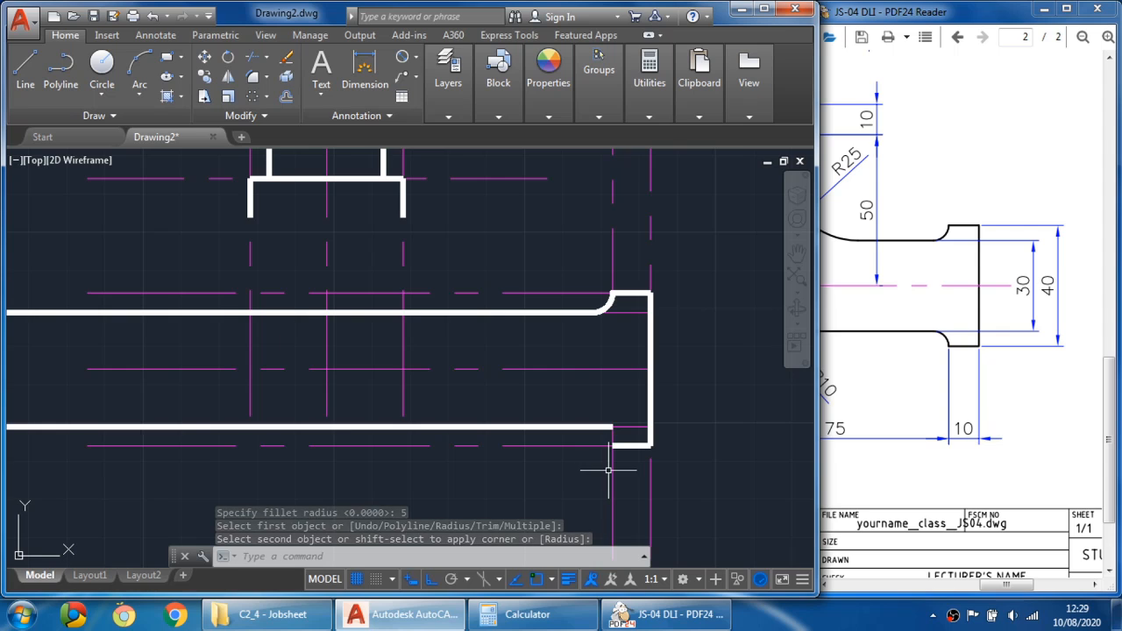
- Fillet the spout's lower edge into the 75 mm vertical guide with the same 5 mm radius
left_click(253, 79)
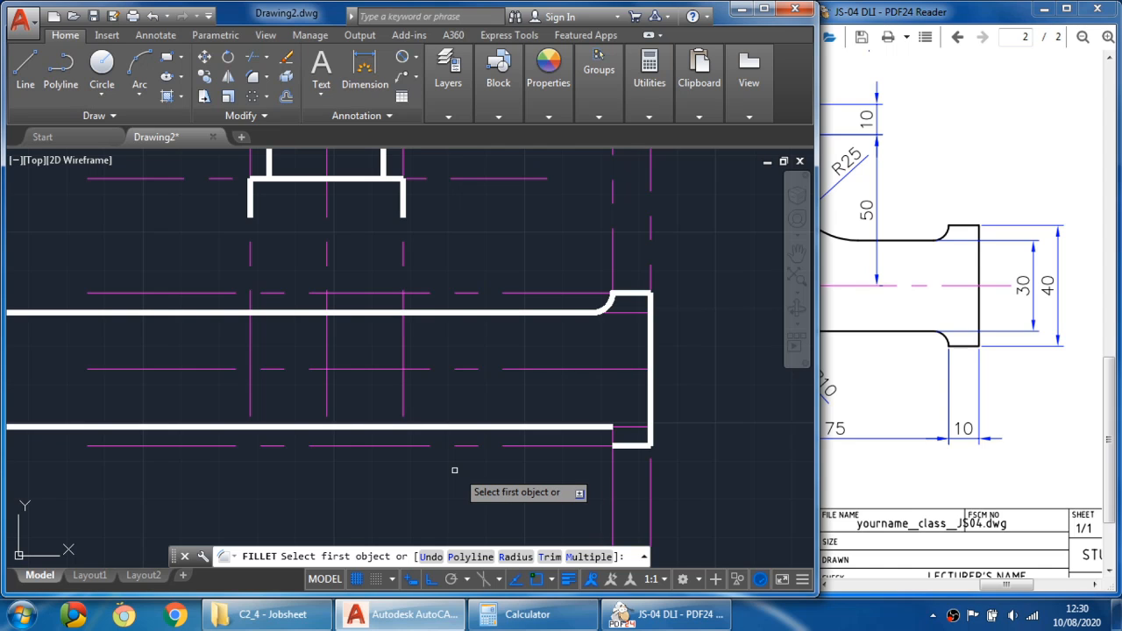
left_click(614, 472)
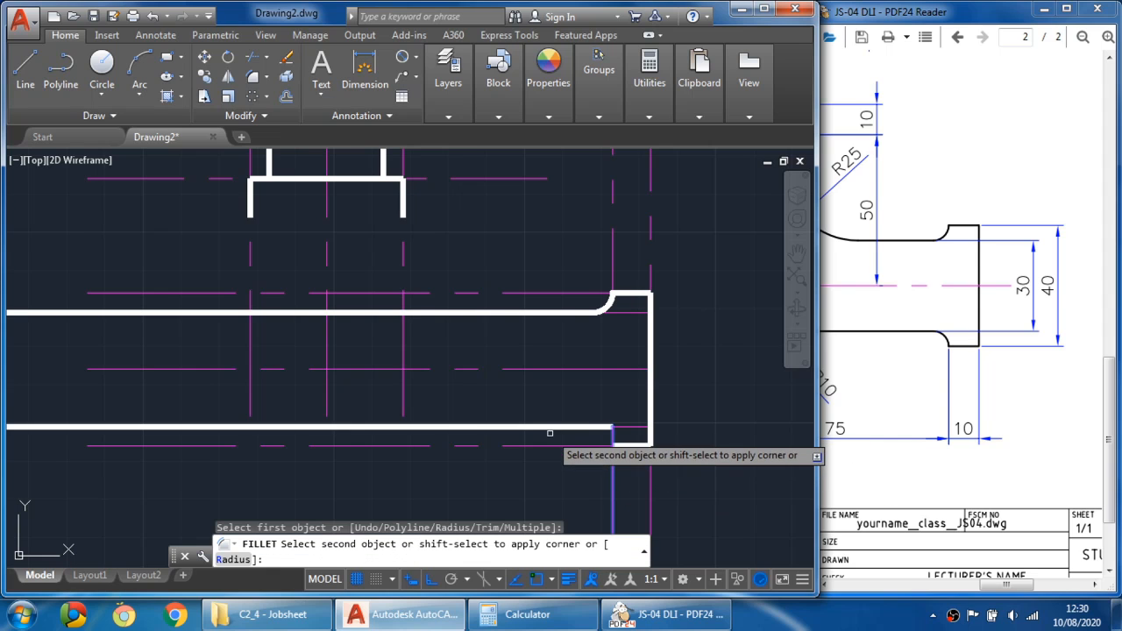
left_click(557, 428)
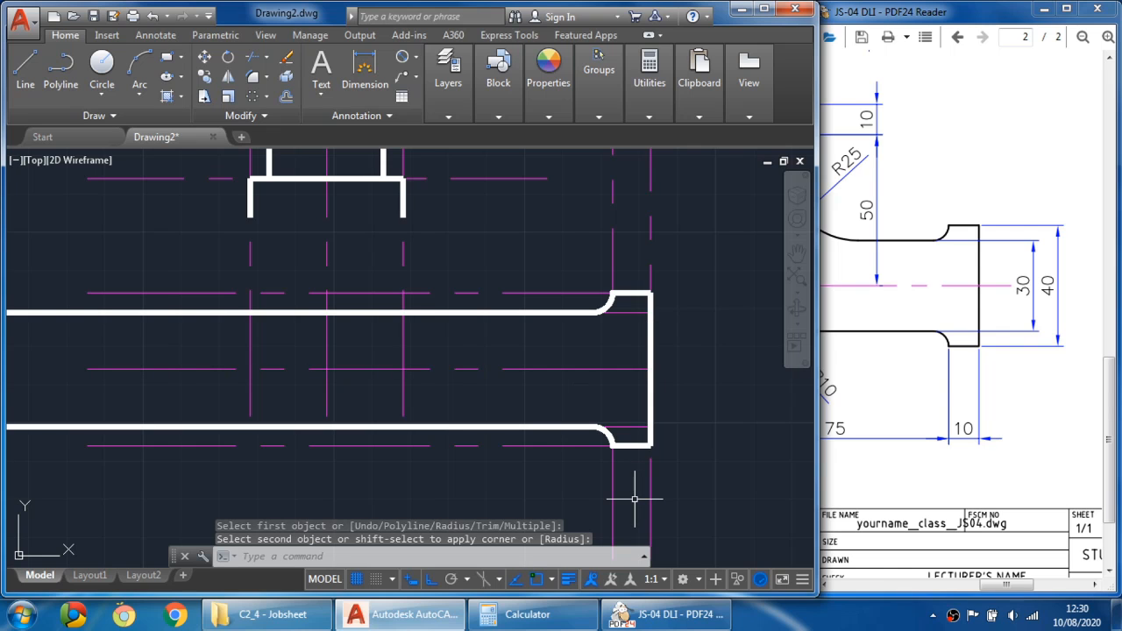
- Examine the spout and body dimensions in the reference drawing
mouse_move(533, 381)
middle_mouse_down()
mouse_move(601, 378)
mouse_move(563, 378)
middle_mouse_up()
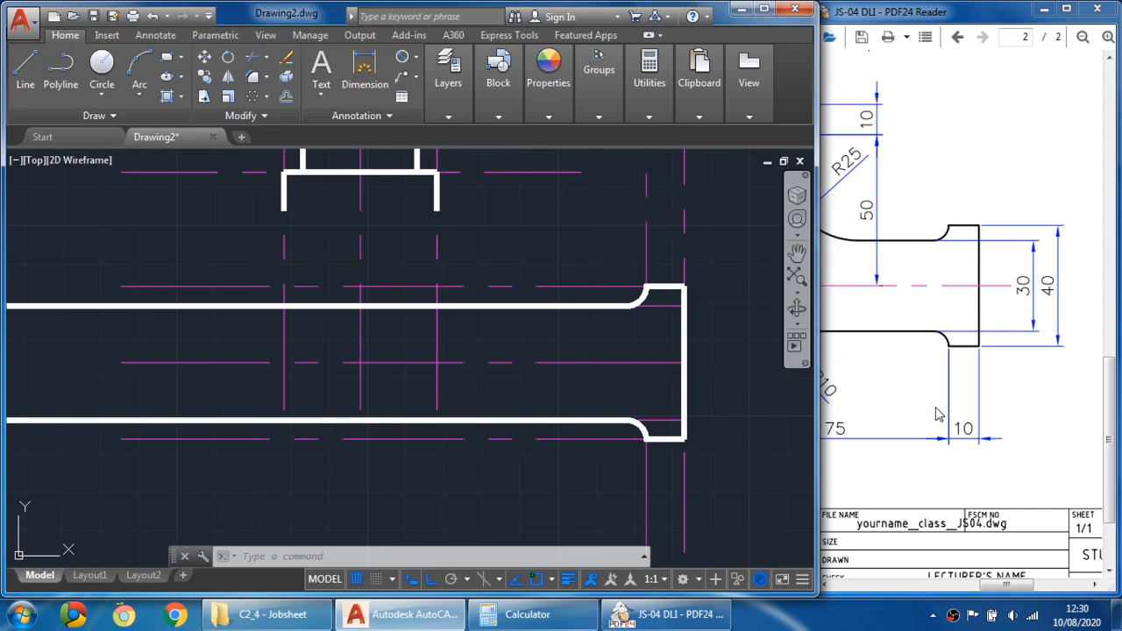
left_click_drag(877, 385, 1023, 378)
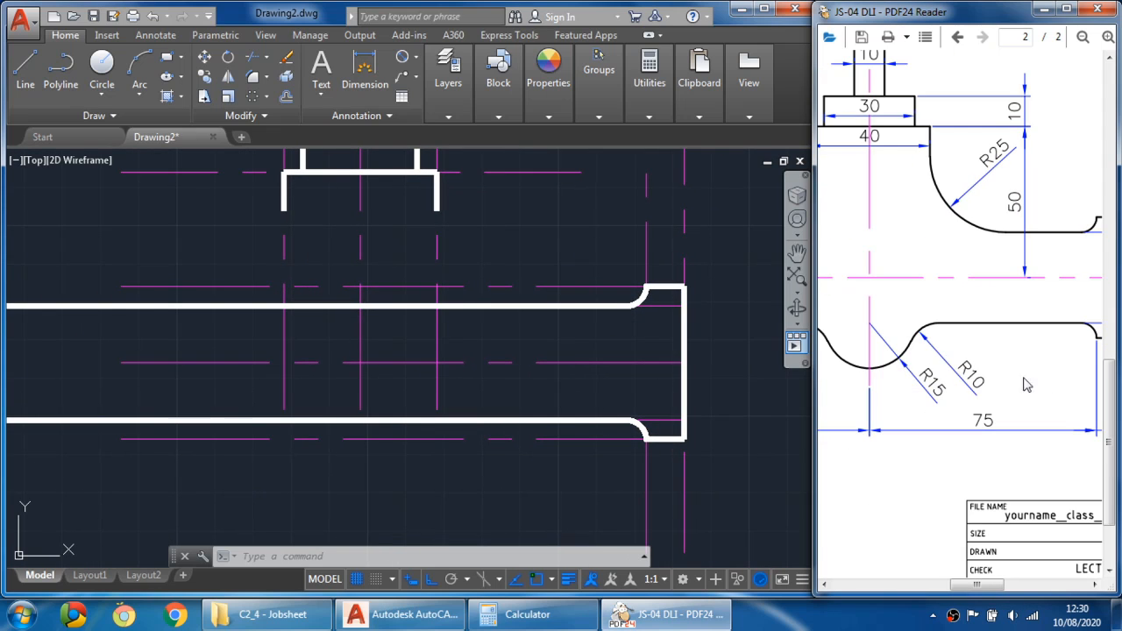
scroll(987, 379, "down", 2, "ctrl")
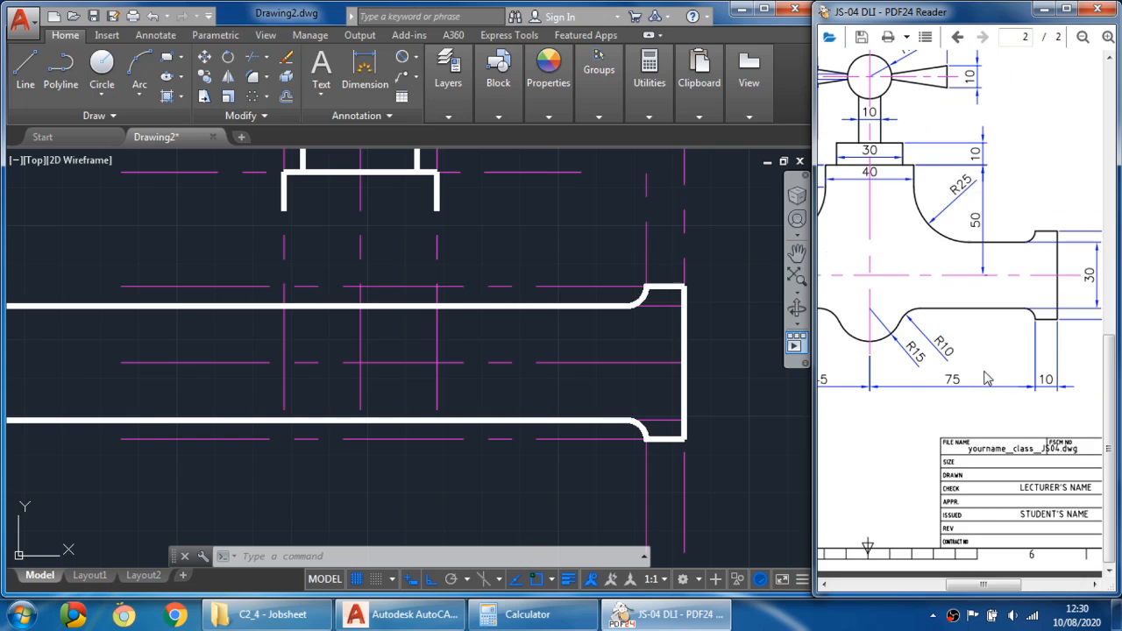
scroll(988, 348, "down", 1, "ctrl")
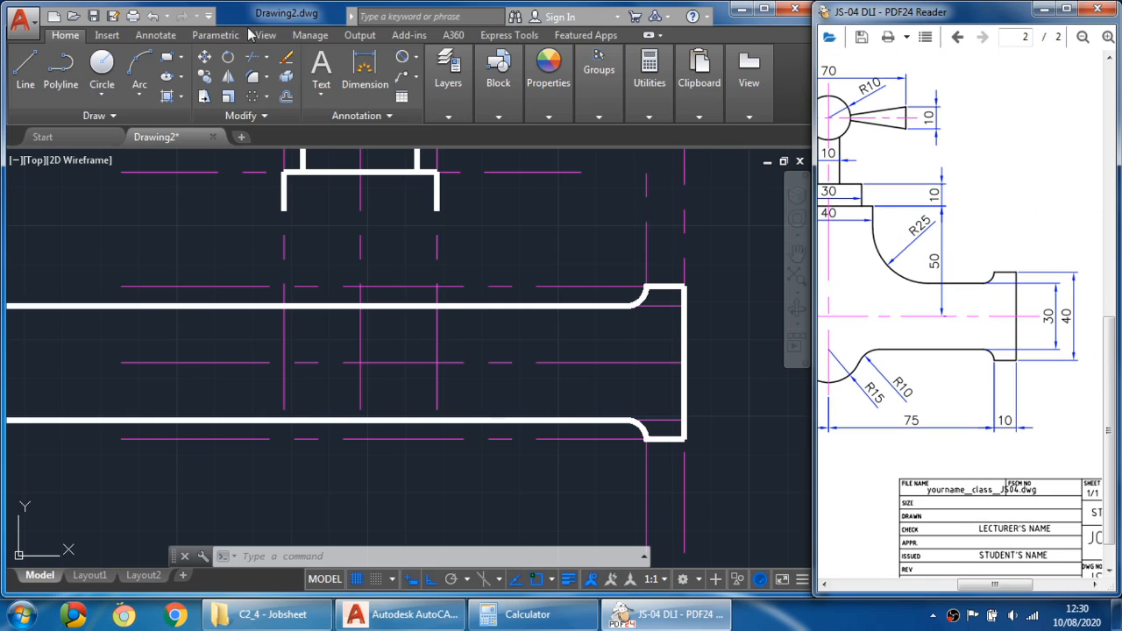
- Erase the leftover vertical and horizontal construction guide segments around the spout's end
left_click(591, 189)
type("e")
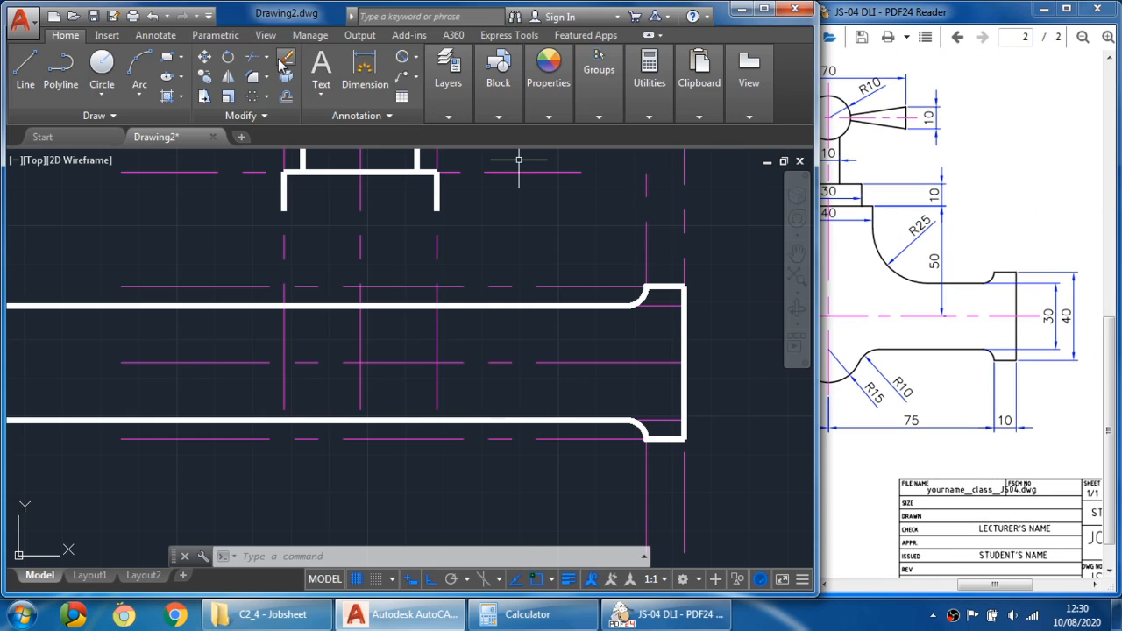
key("Return")
left_click(648, 193)
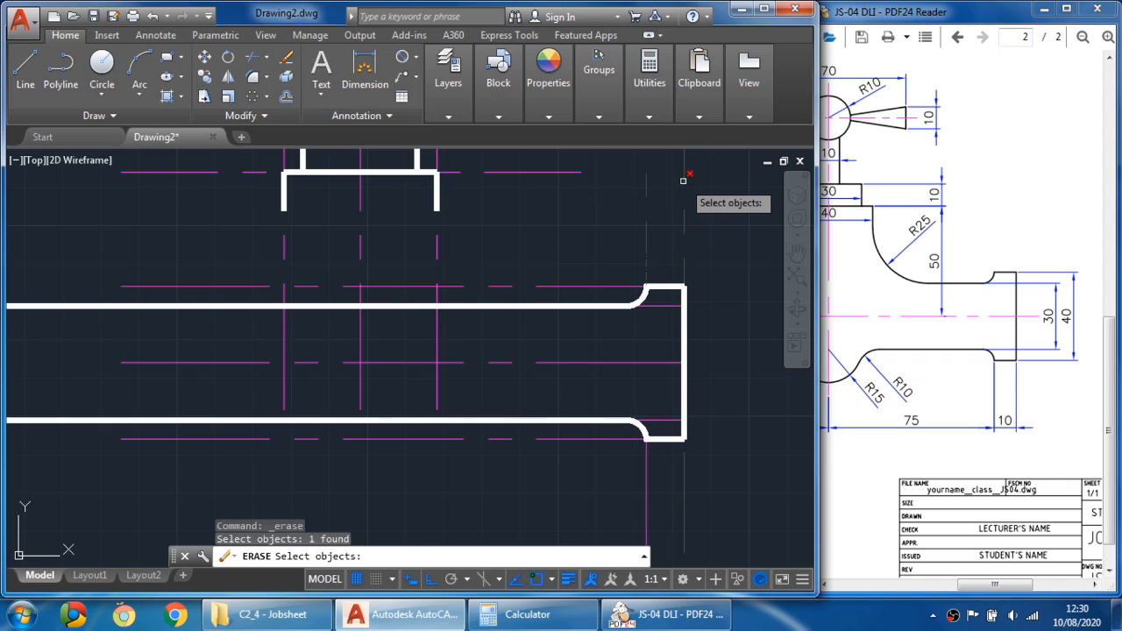
left_click(683, 184)
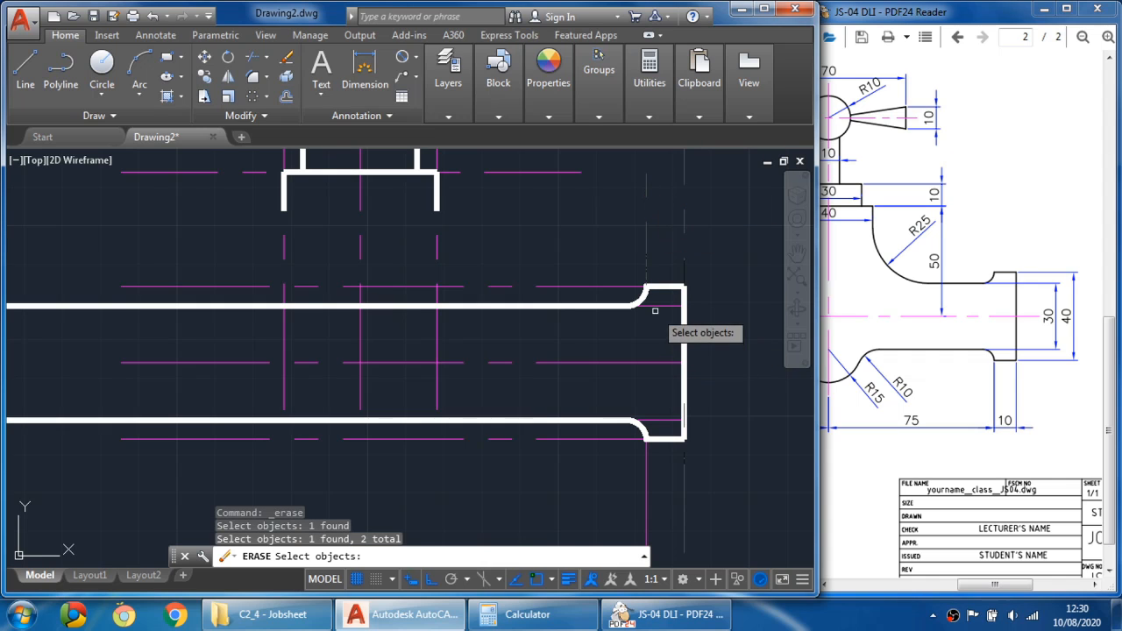
left_click(660, 305)
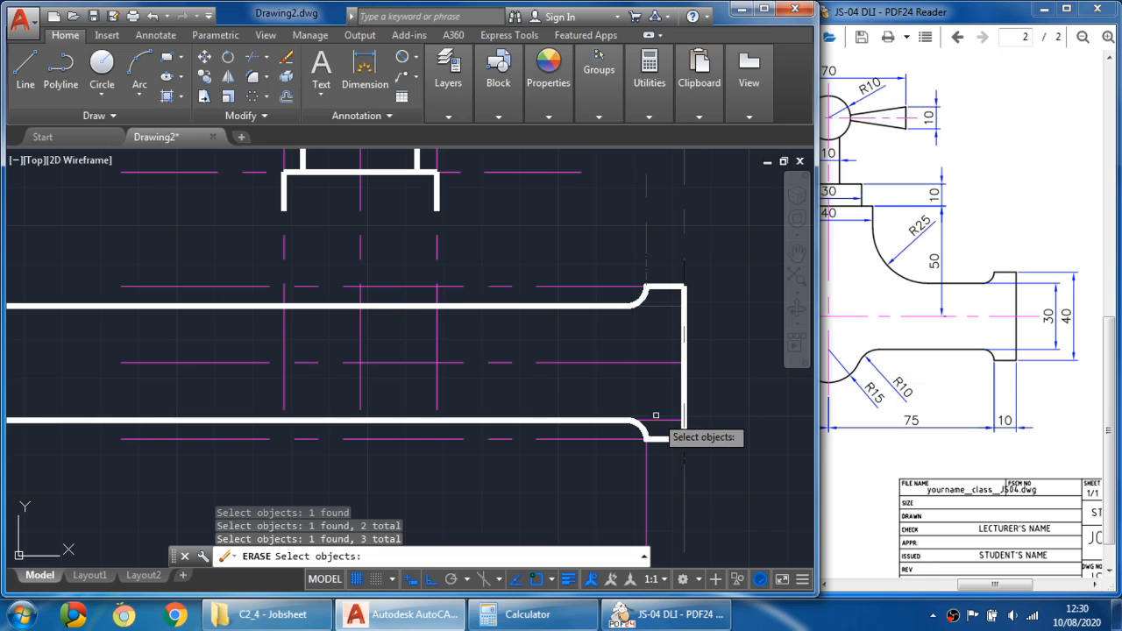
left_click(659, 423)
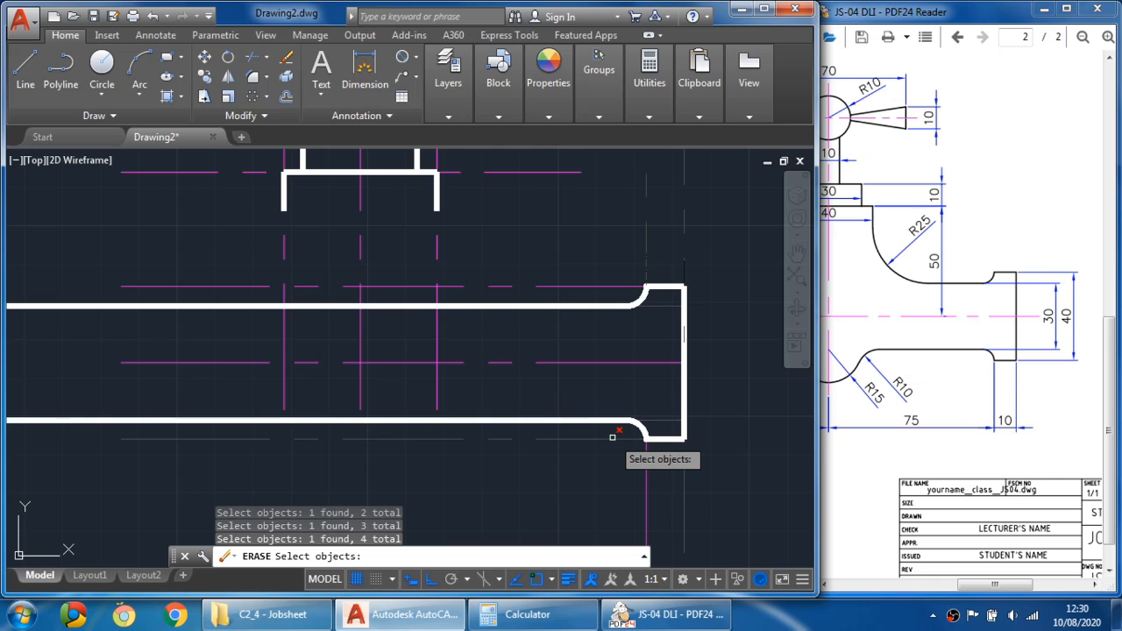
left_click(612, 436)
left_click(646, 471)
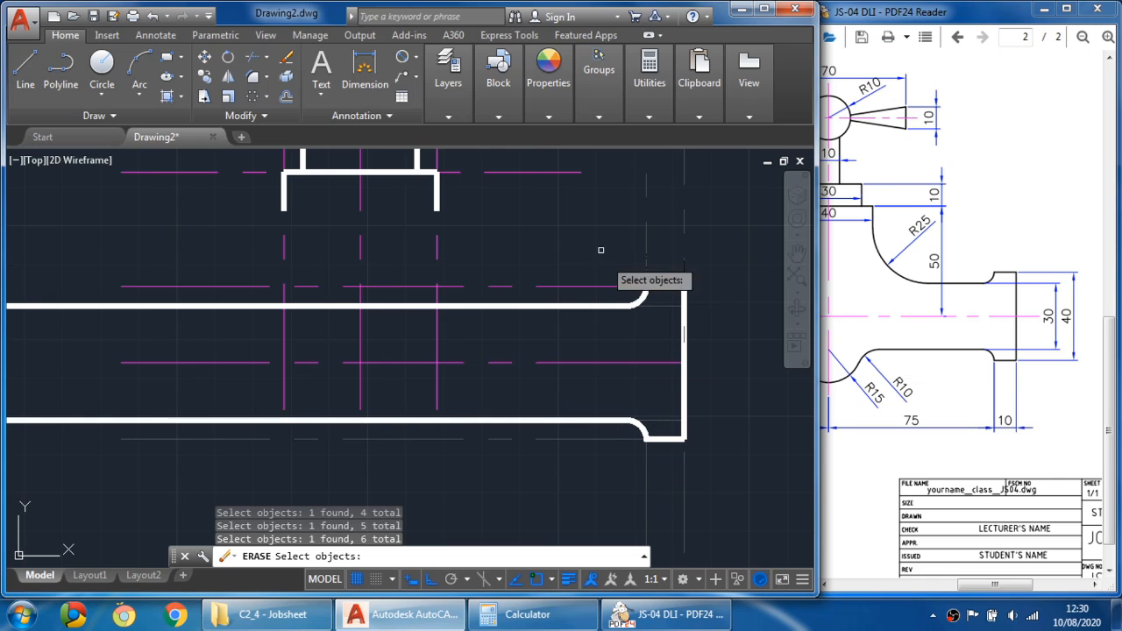
left_click(602, 280)
left_click(596, 286)
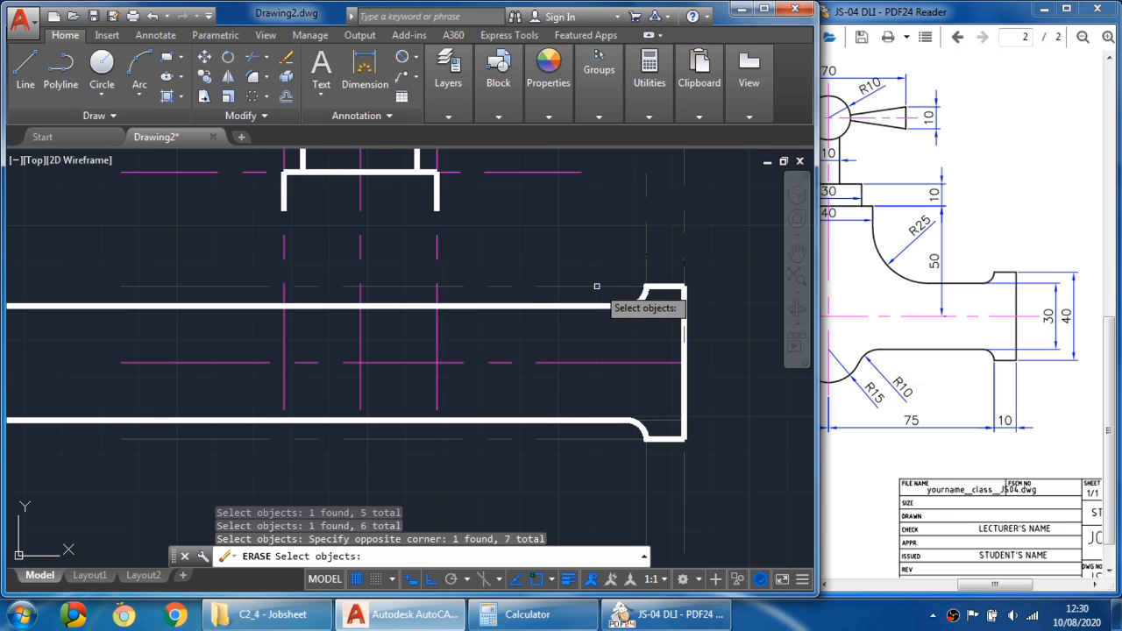
scroll(596, 286, "down", 2)
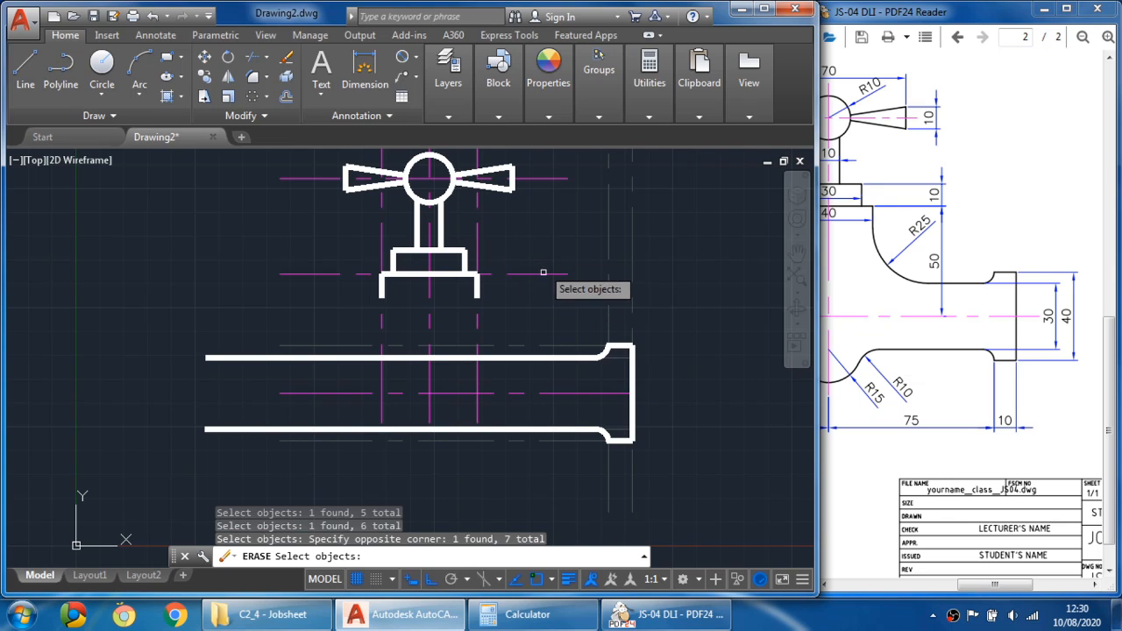
key("Return")
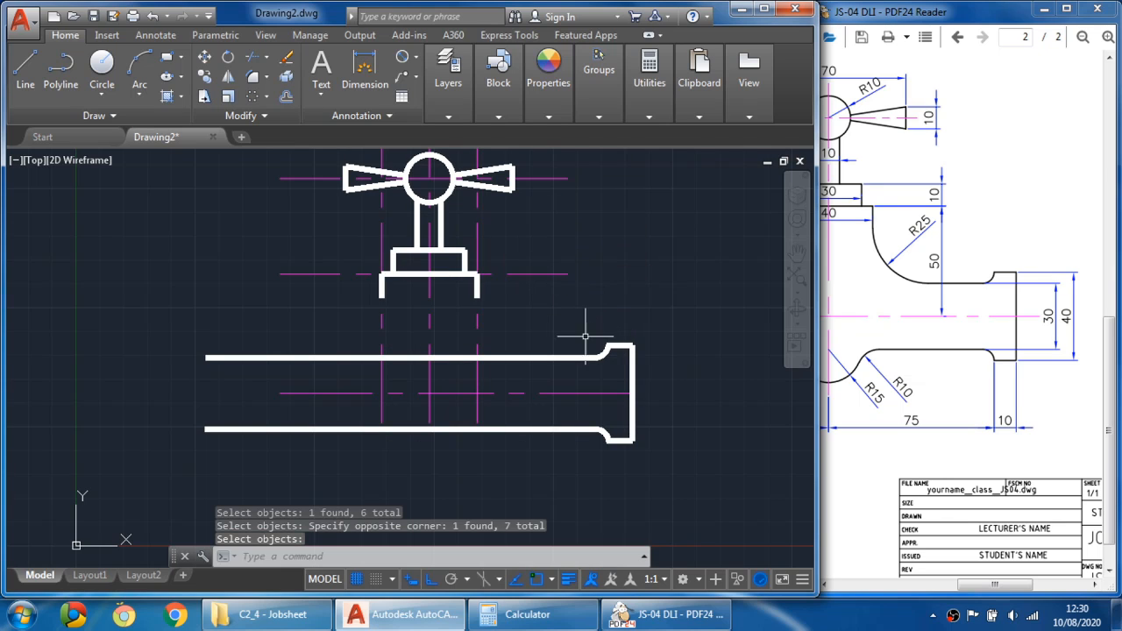
- Compare the body's R25 curve in the reference drawing with the body outline in the model
middle_click_drag(526, 331, 586, 310)
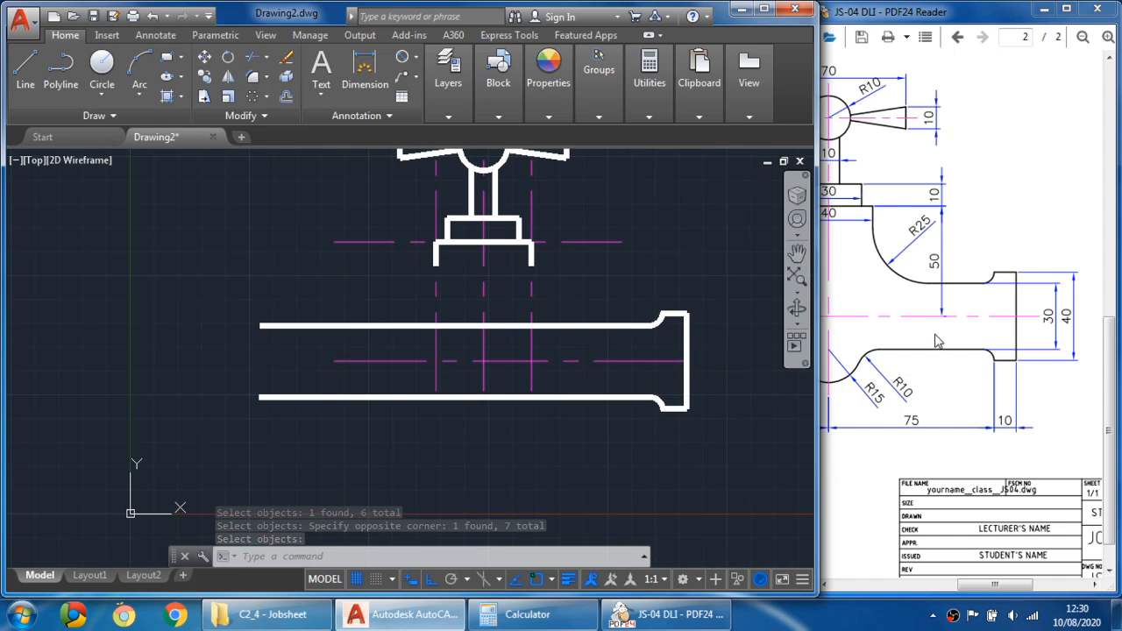
left_click(918, 296)
left_click_drag(918, 296, 975, 327)
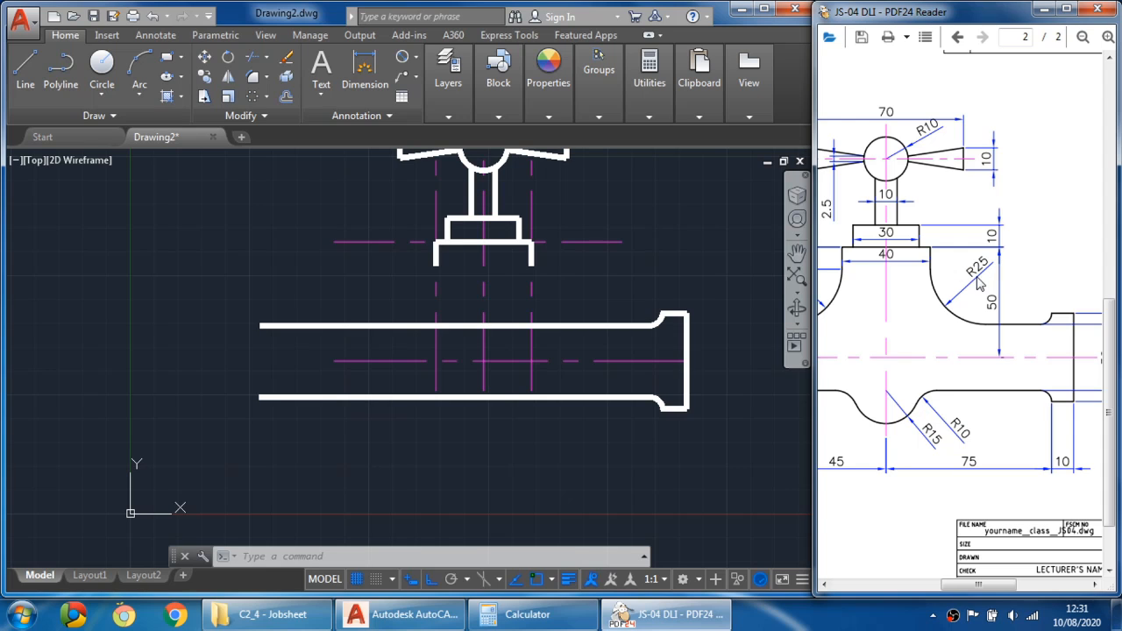
left_click(532, 283)
left_click(532, 283)
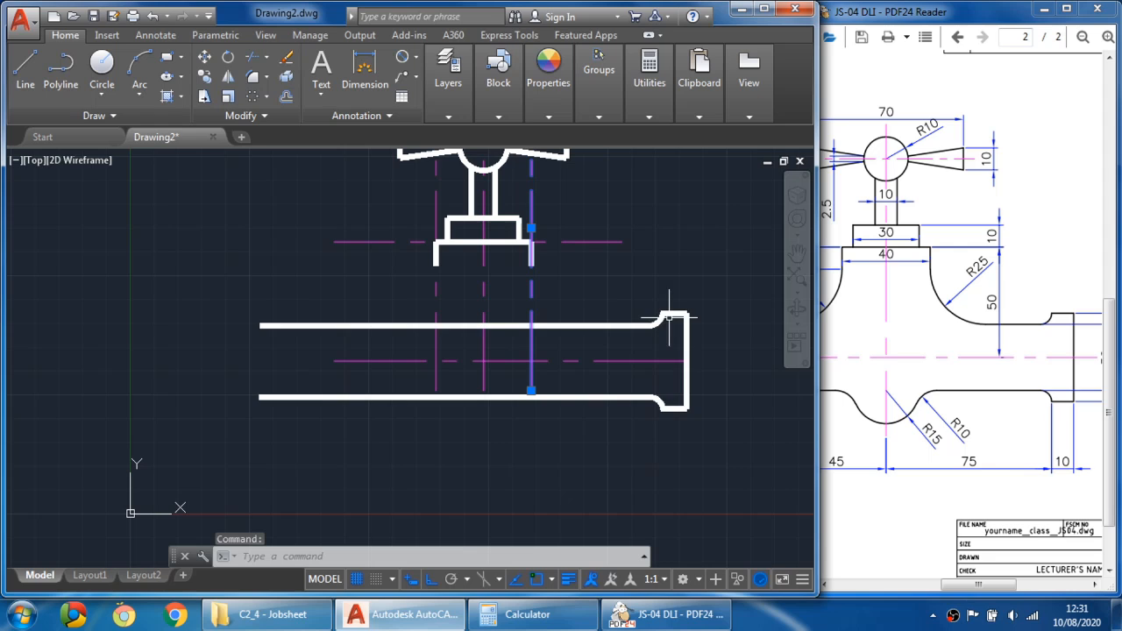
left_click(574, 326)
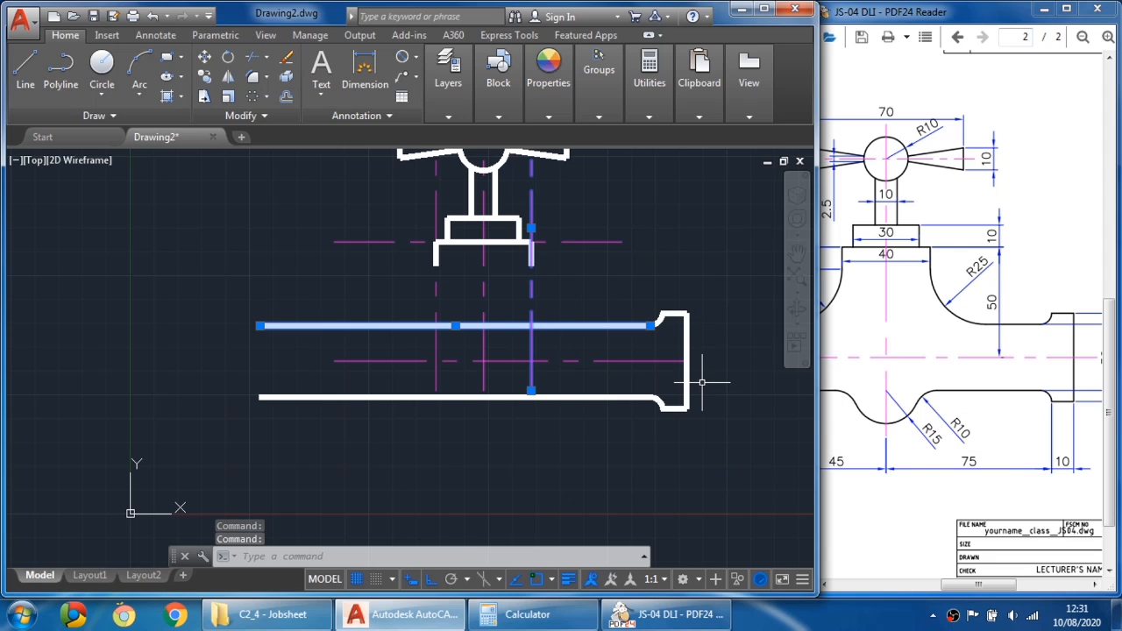
key("Escape")
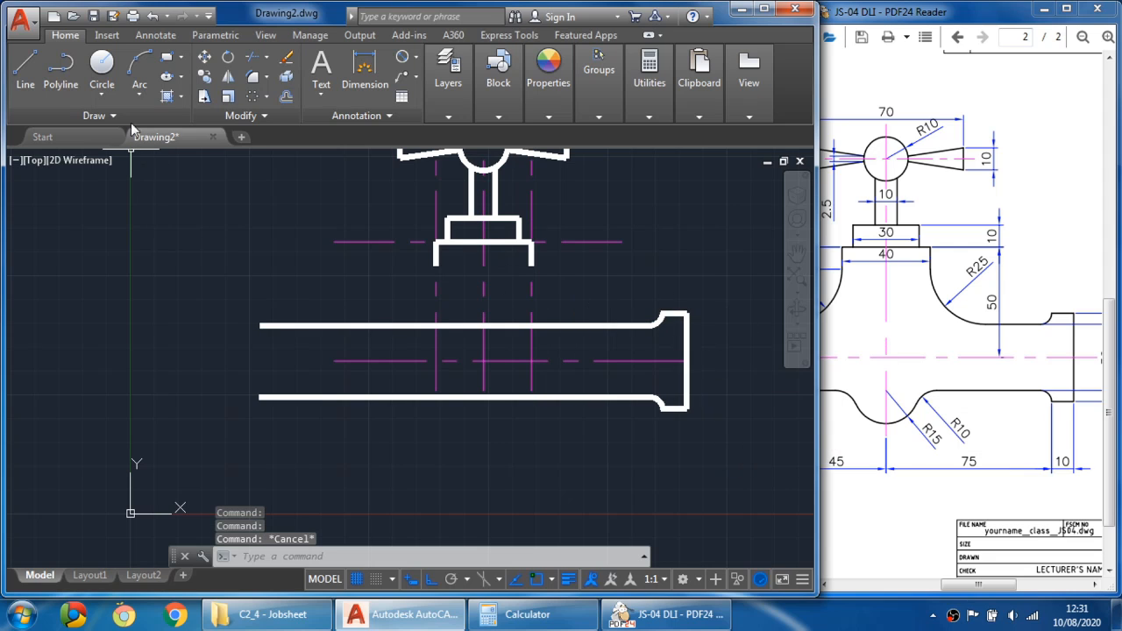
- Draw a 25 mm radius circle tangent to the collar's right vertical guide and the spout's upper edge
left_click(112, 96)
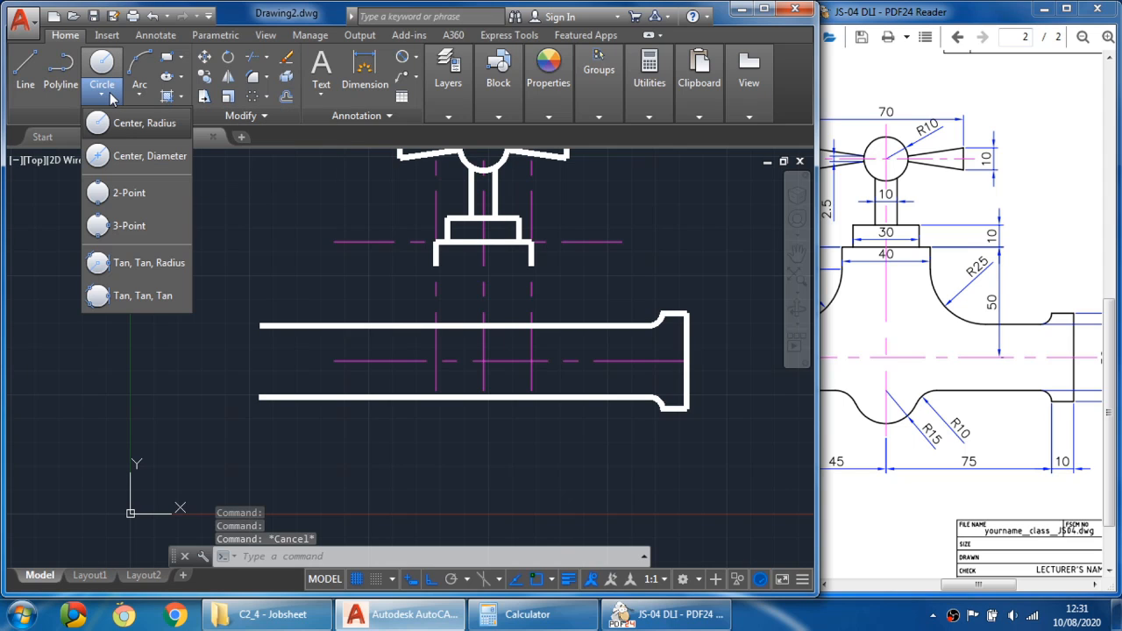
left_click(157, 267)
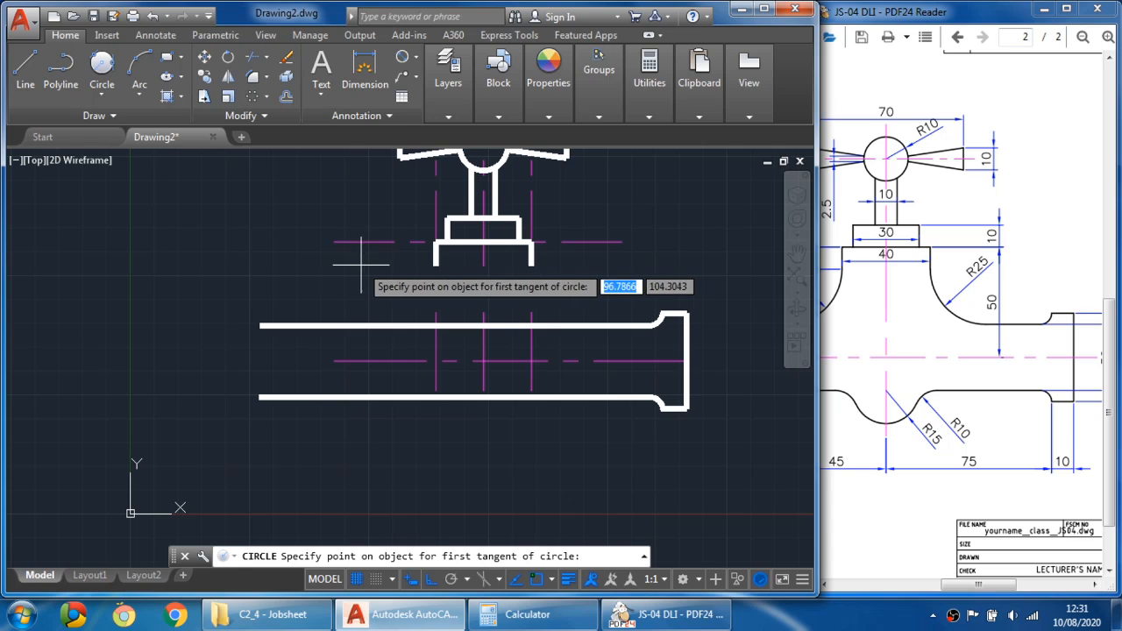
middle_click_drag(580, 292, 478, 289)
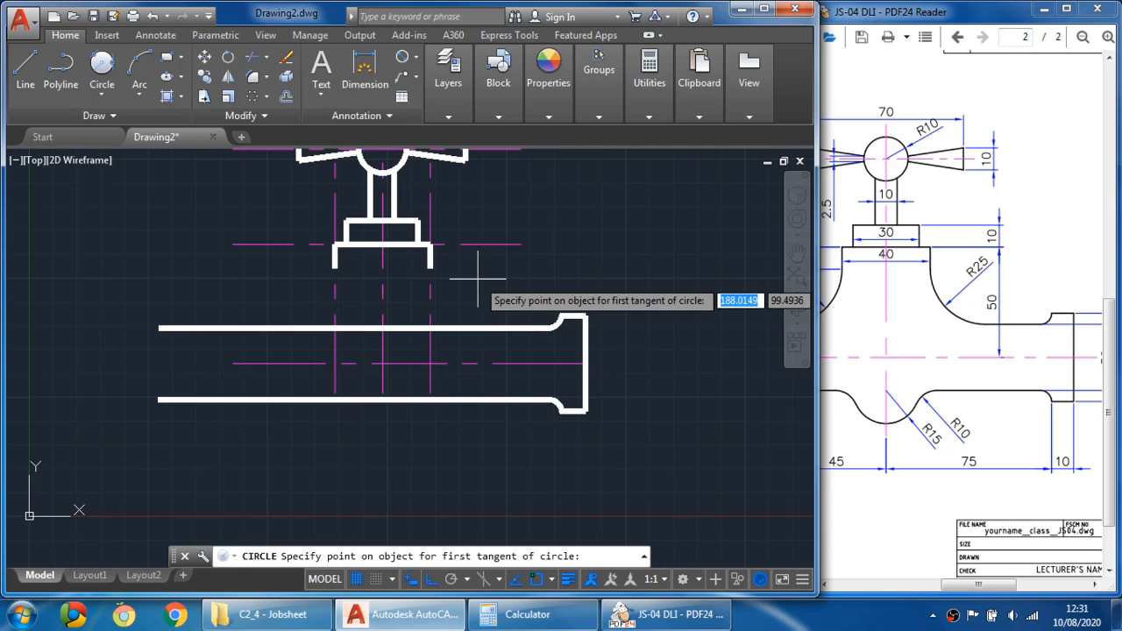
left_click(430, 284)
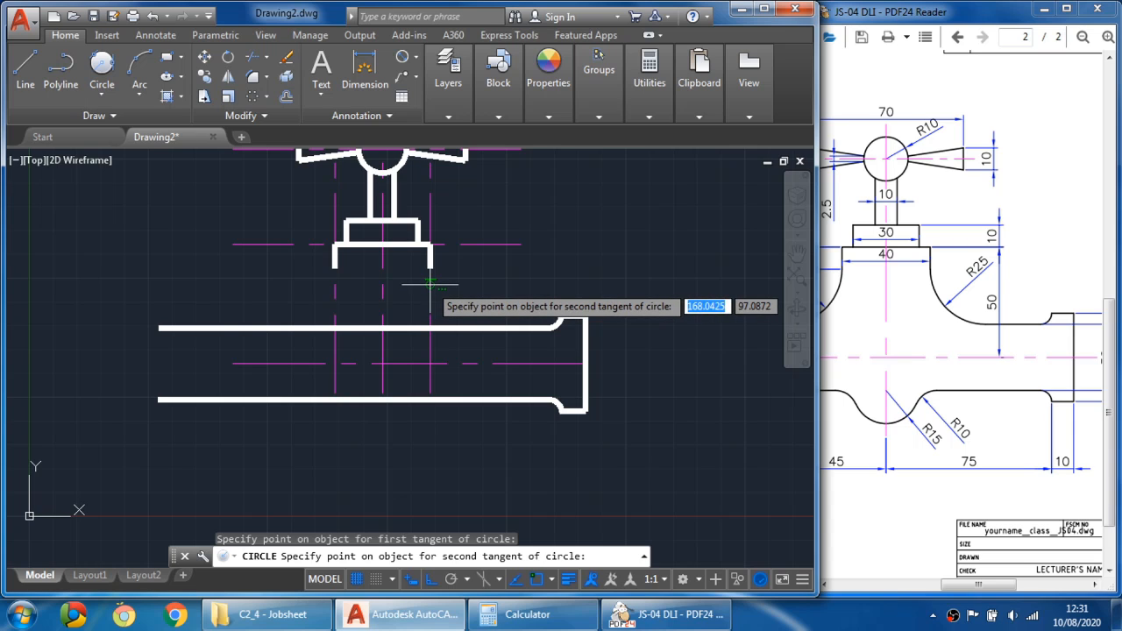
left_click(483, 329)
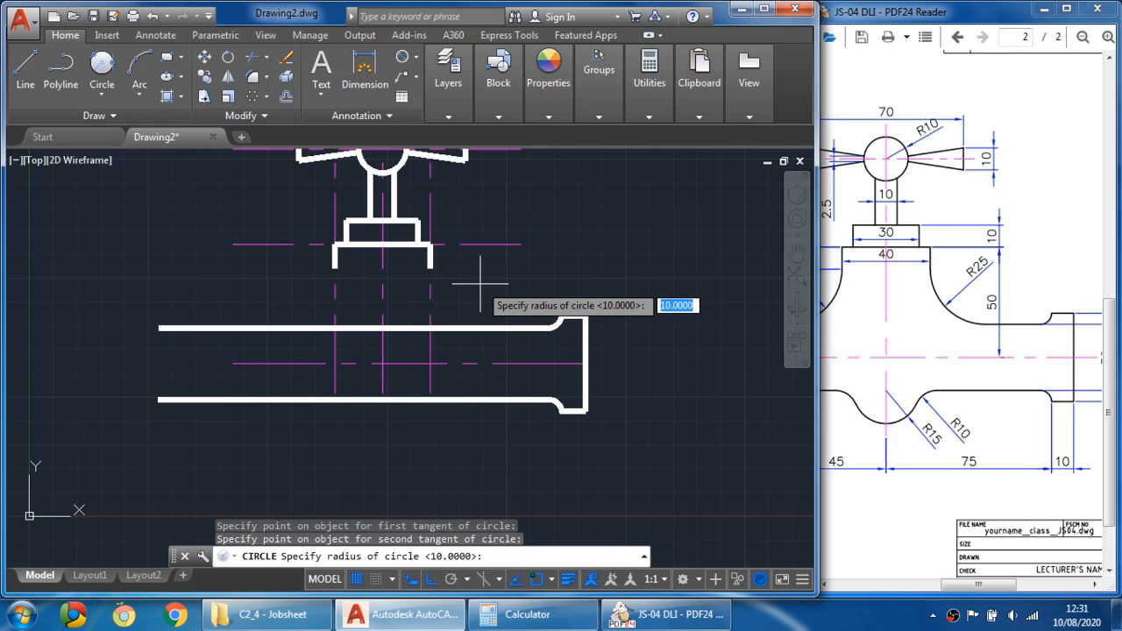
type("25")
key("Return")
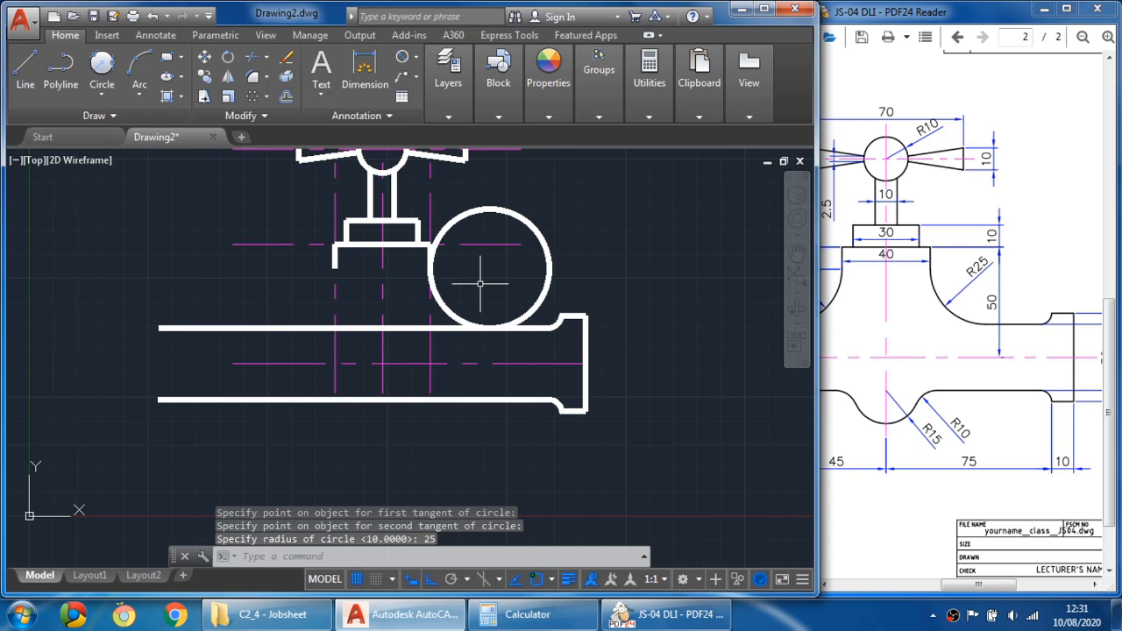
- Turn off the lineweight display
scroll(456, 276, "up", 4)
scroll(441, 268, "down", 4)
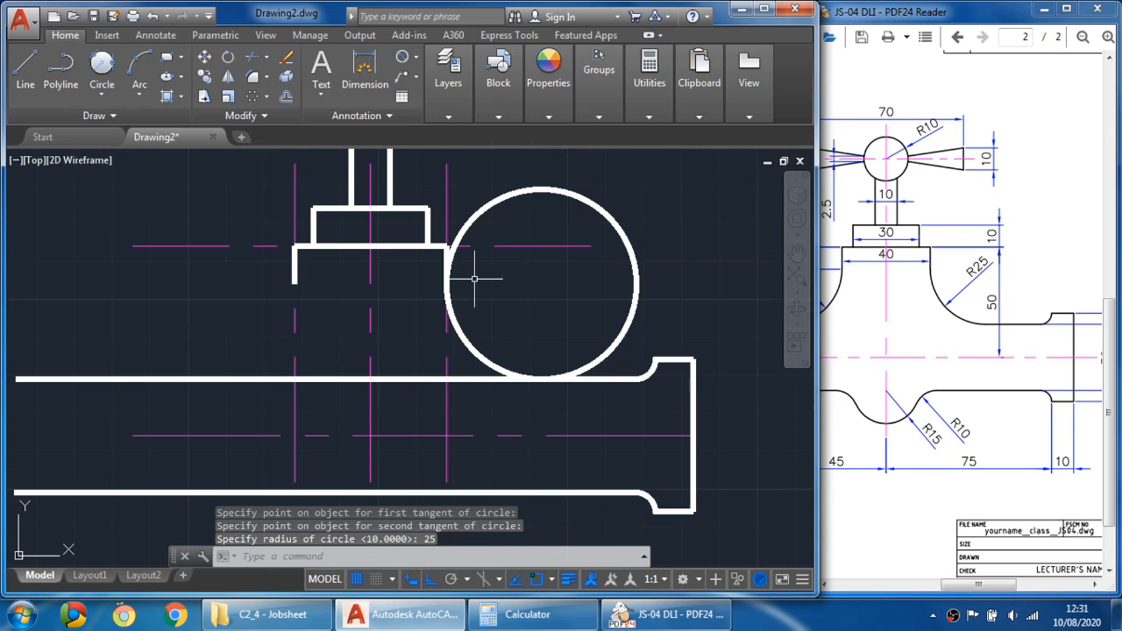
scroll(572, 491, "up", 2)
left_click(568, 579)
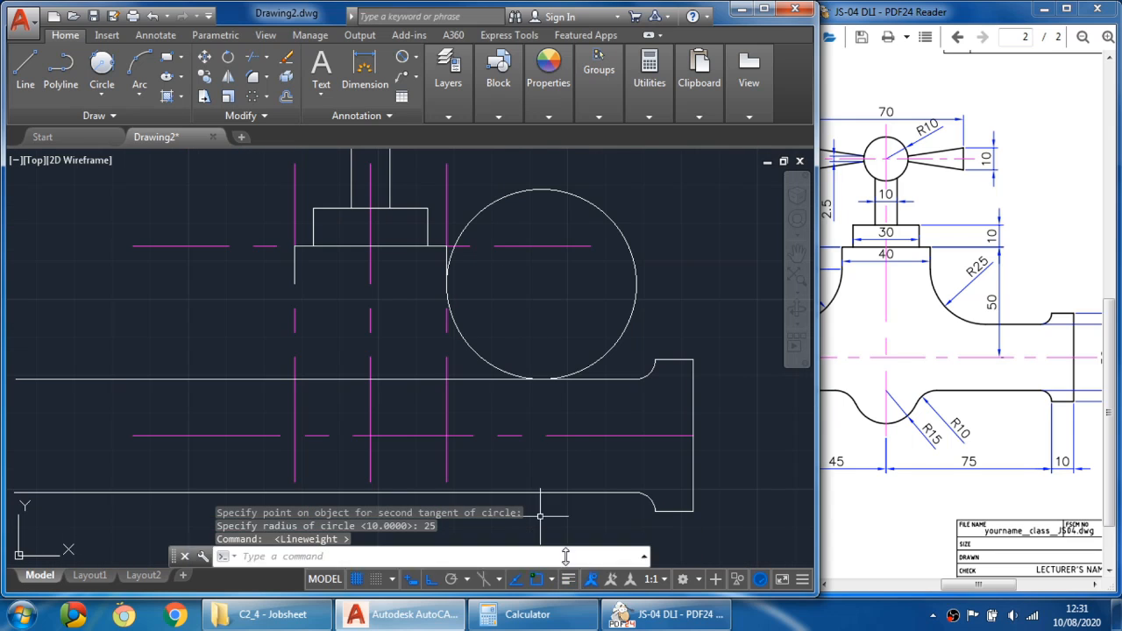
middle_click_drag(484, 287, 485, 280)
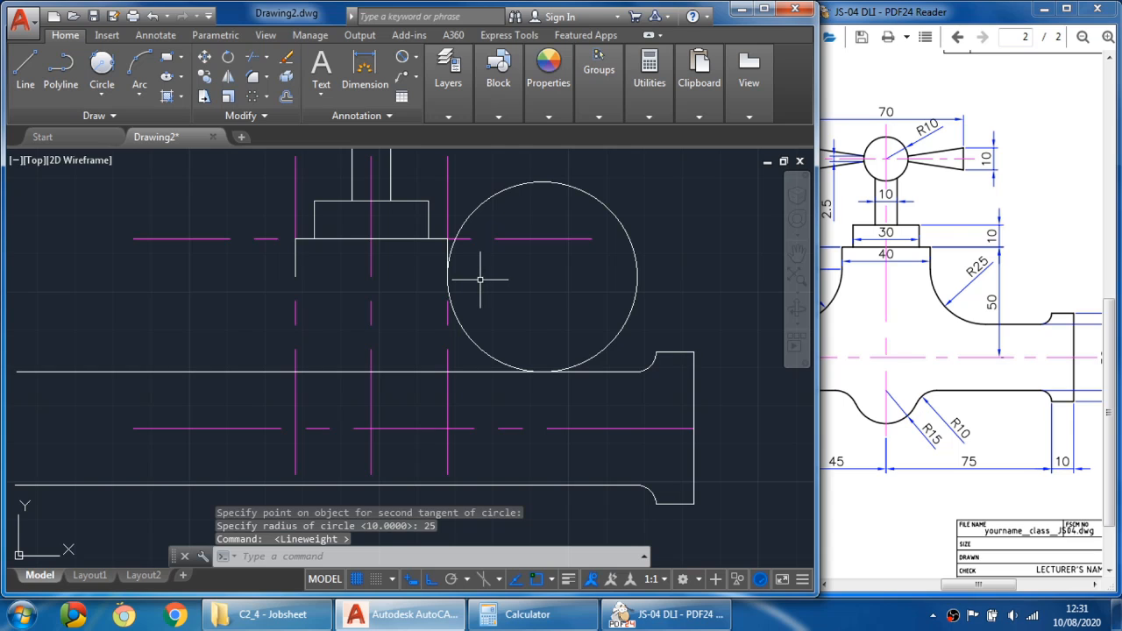
- Trim the R25 circle to the quarter arc between the right vertical guide and the spout's upper edge
left_click(253, 56)
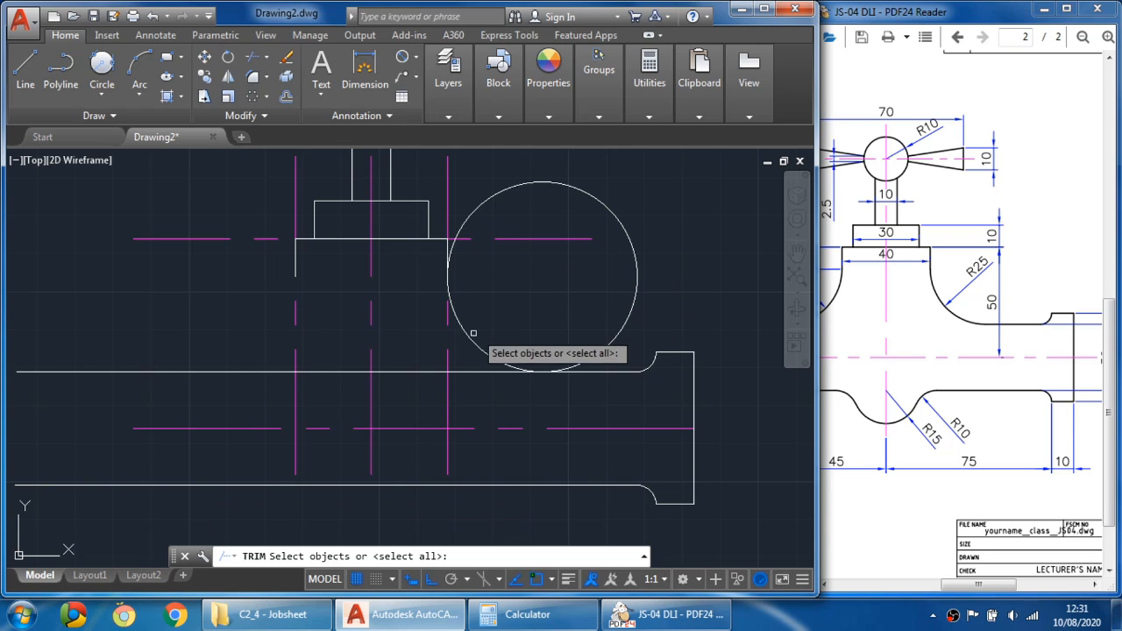
left_click(447, 348)
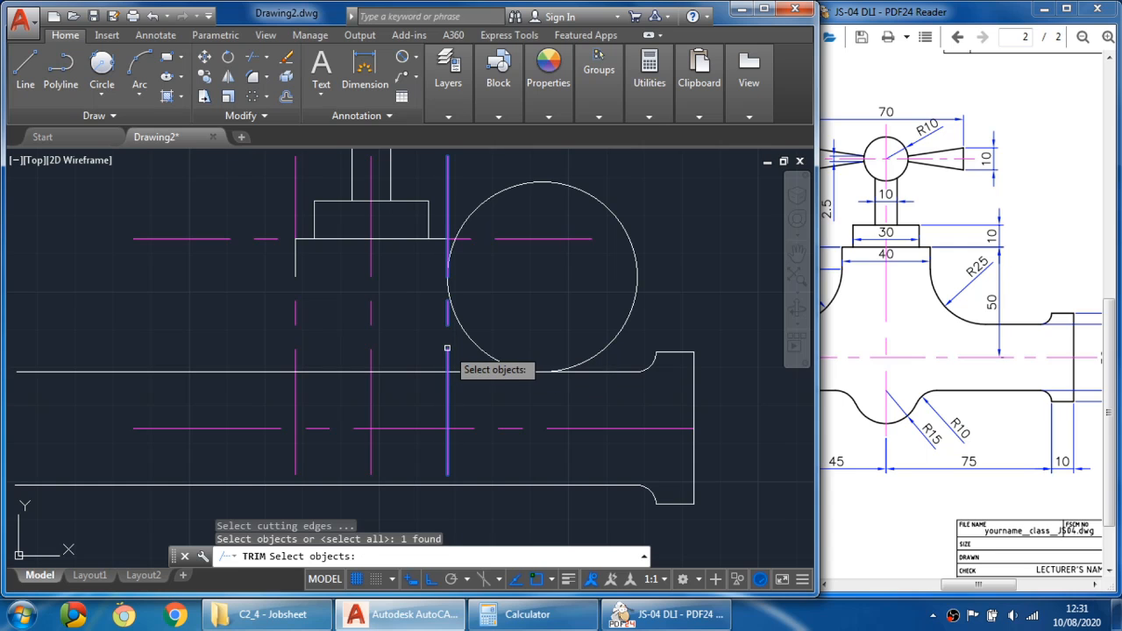
left_click(493, 373)
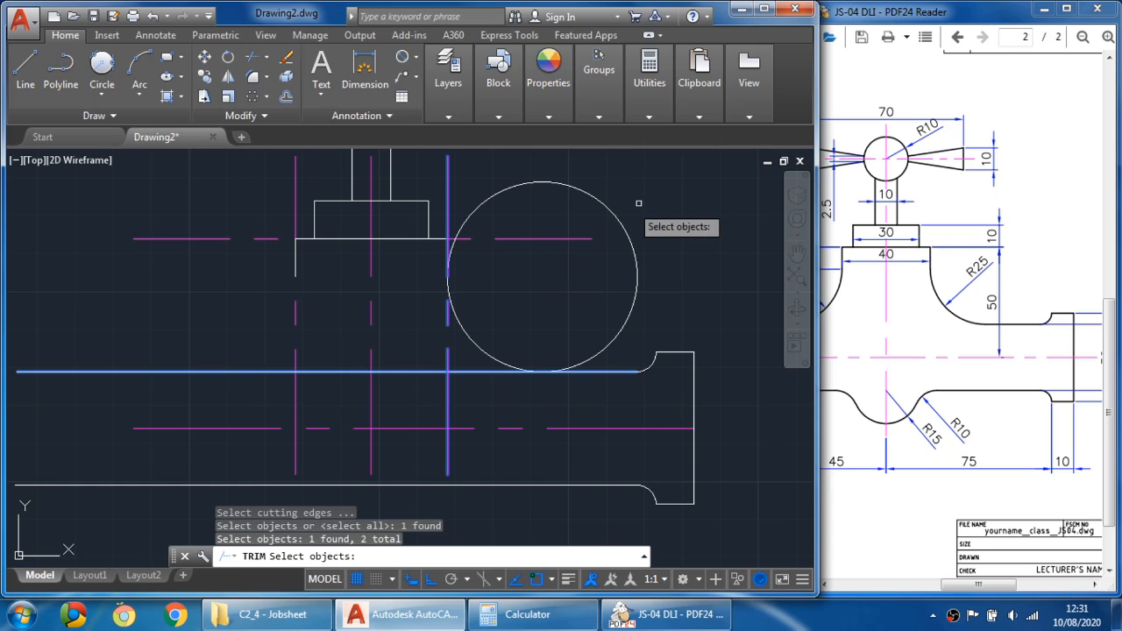
key("Return")
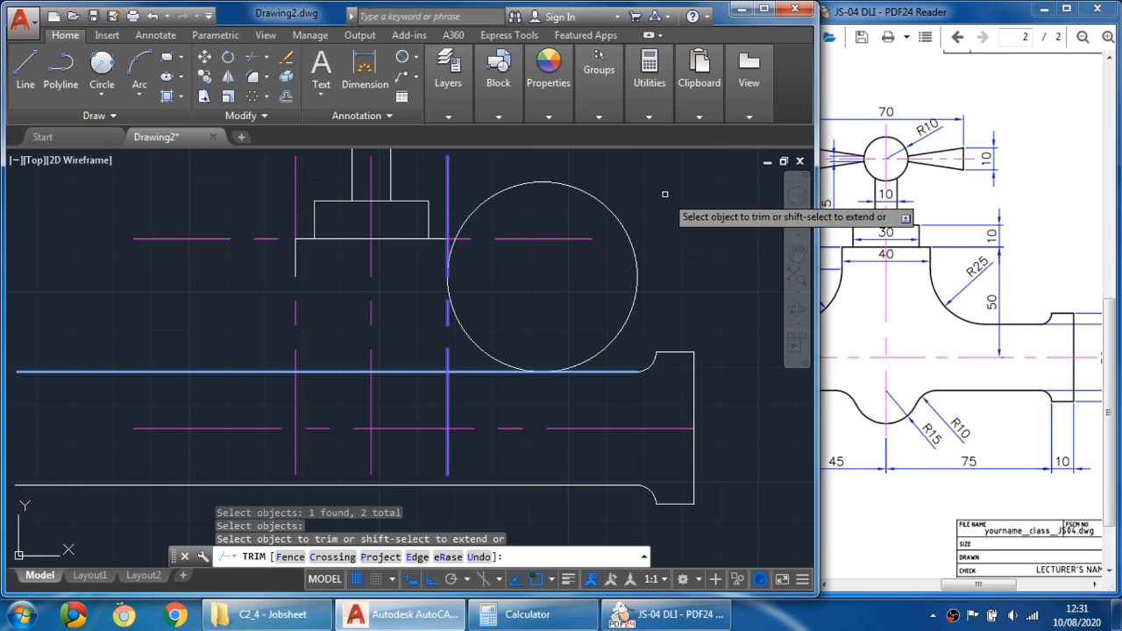
left_click(587, 187)
key("Escape")
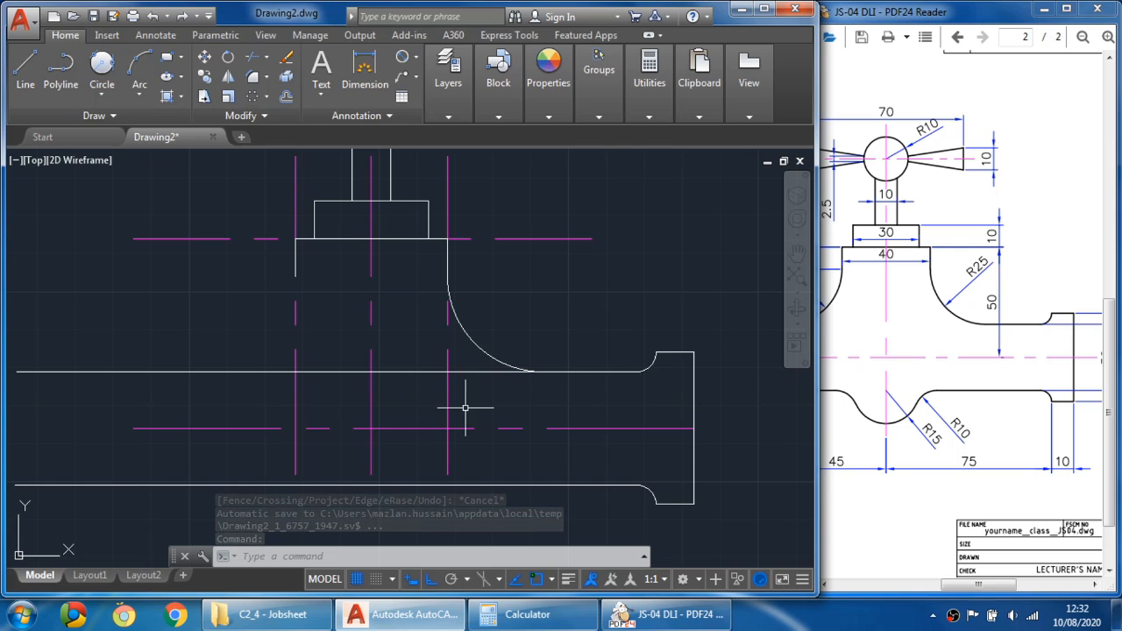
- Trim the spout's upper edge back to the R25 arc, using the arc as the cutting edge
middle_click_drag(465, 408, 559, 391)
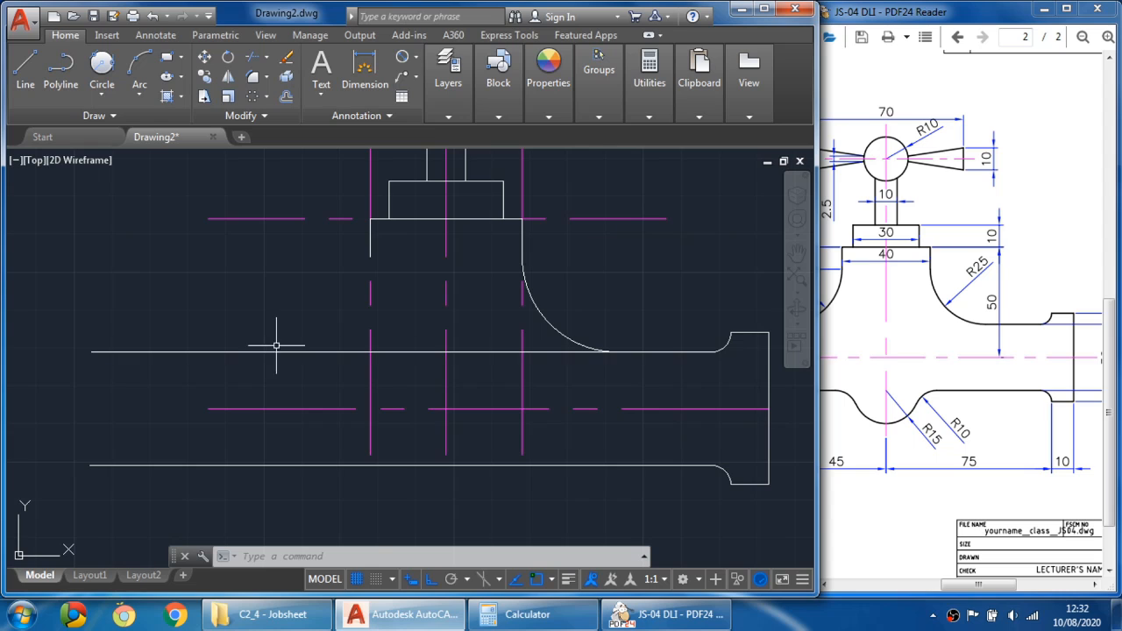
left_click(253, 57)
left_click(567, 336)
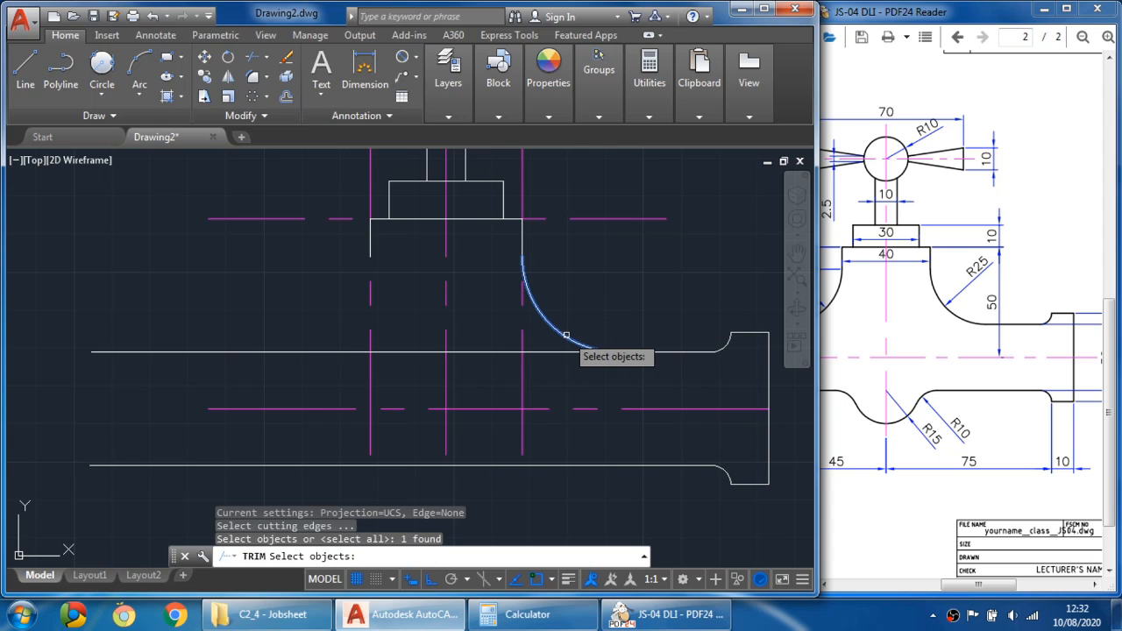
key("Return")
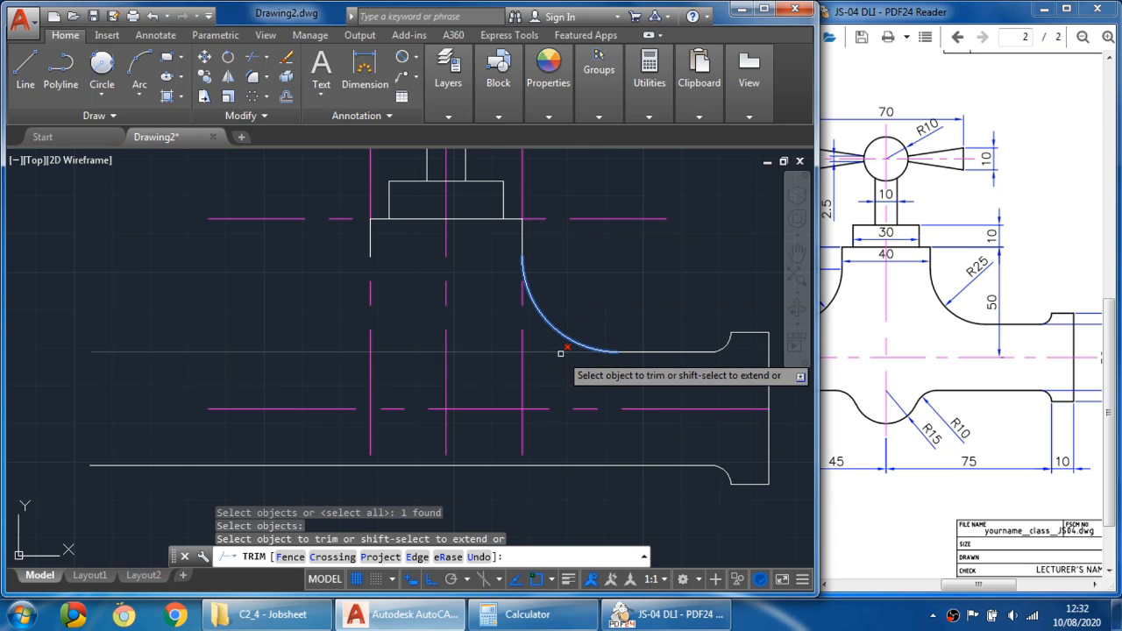
left_click(561, 351)
key("Escape")
- Examine the body's lower R15 and R10 curves in the reference drawing
middle_click_drag(614, 394, 571, 396)
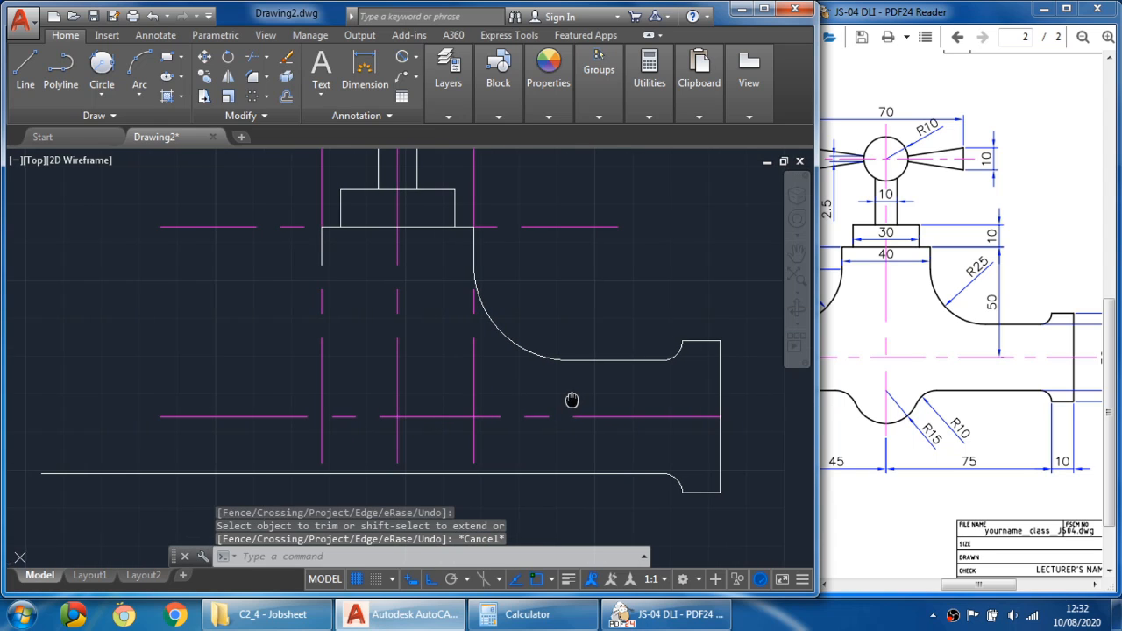
left_click(855, 377)
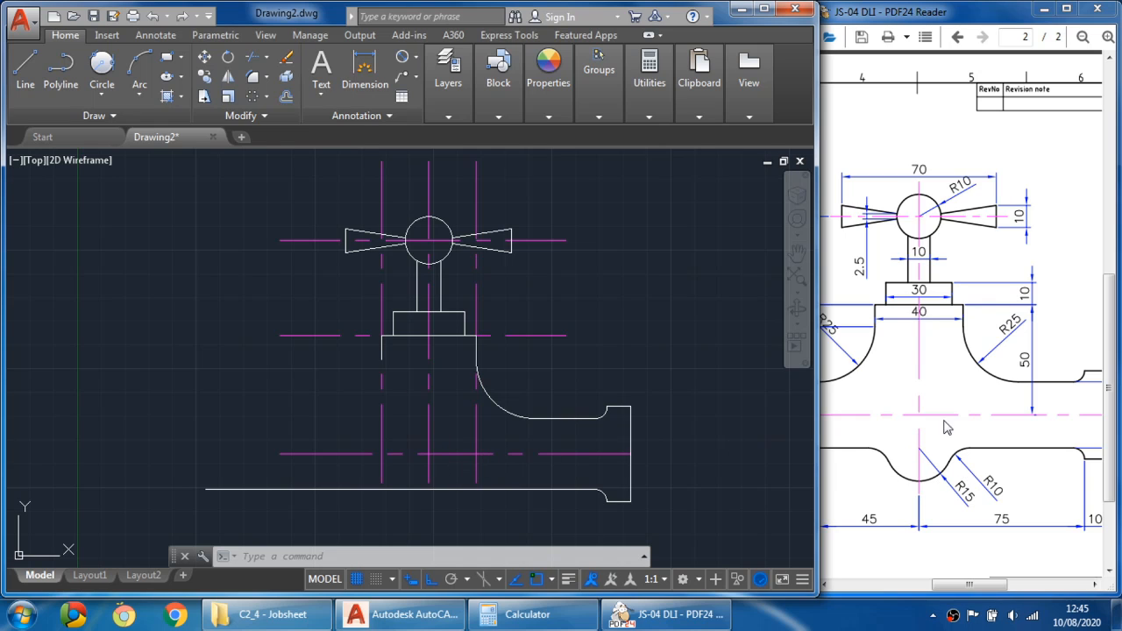
left_click(928, 502)
mouse_move(927, 503)
left_mouse_down()
mouse_move(958, 375)
mouse_move(951, 385)
left_mouse_up()
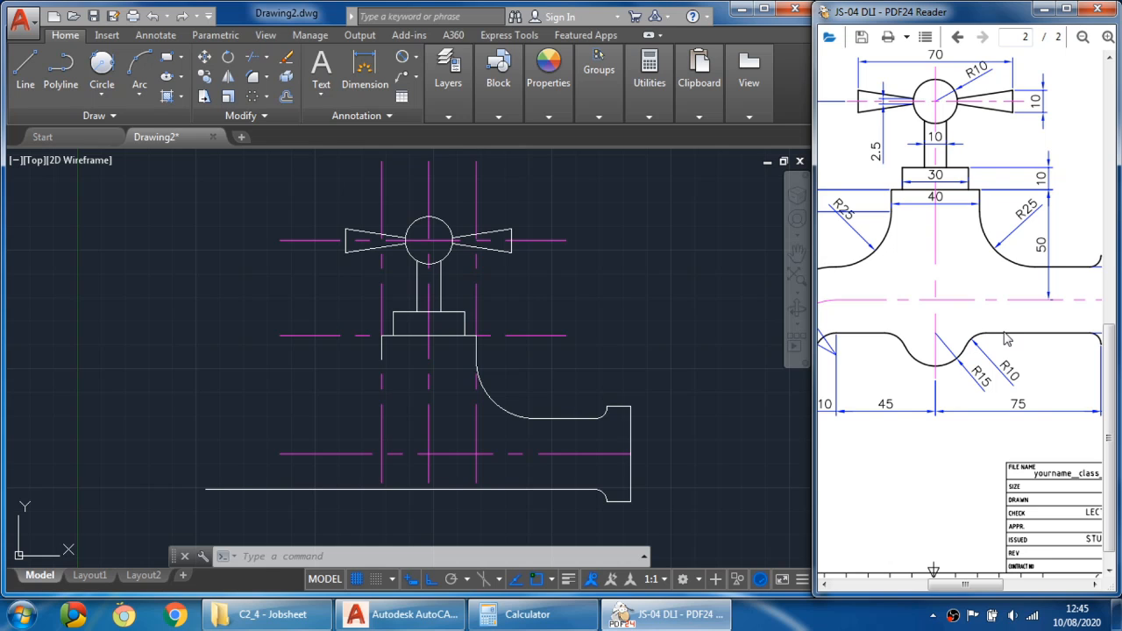
left_click_drag(941, 364, 918, 379)
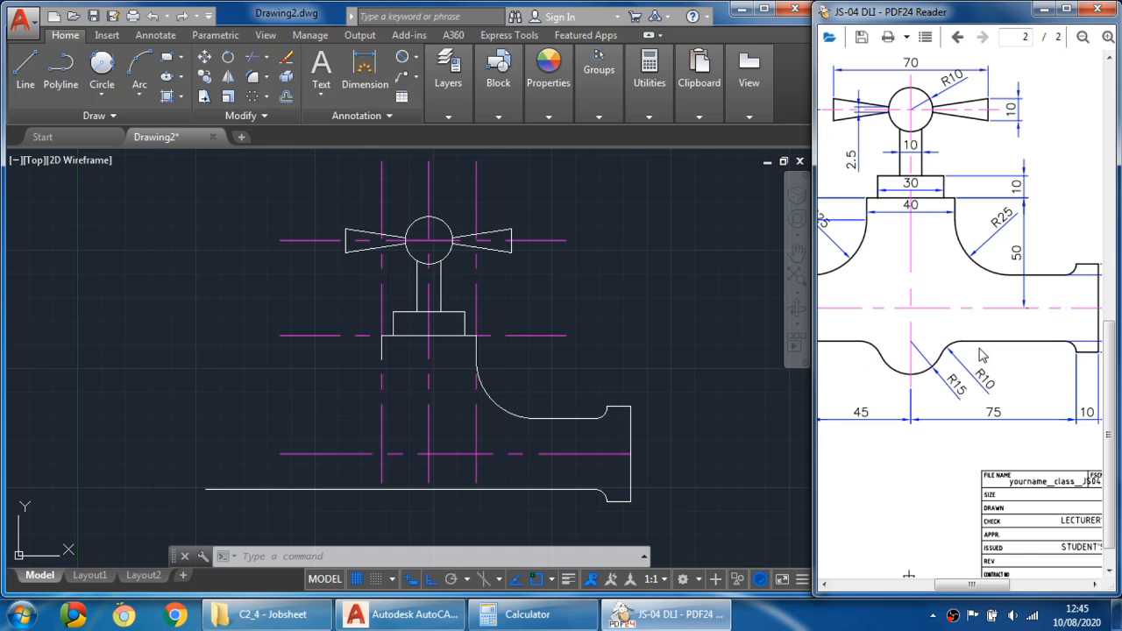
left_click(449, 472)
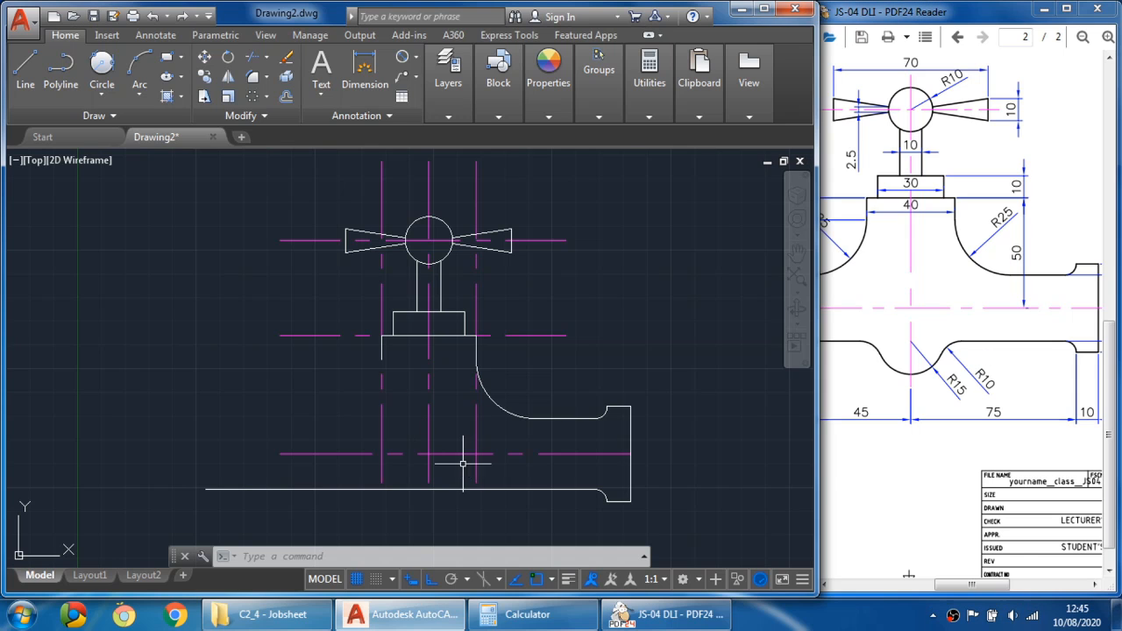
middle_click_drag(454, 463, 443, 384)
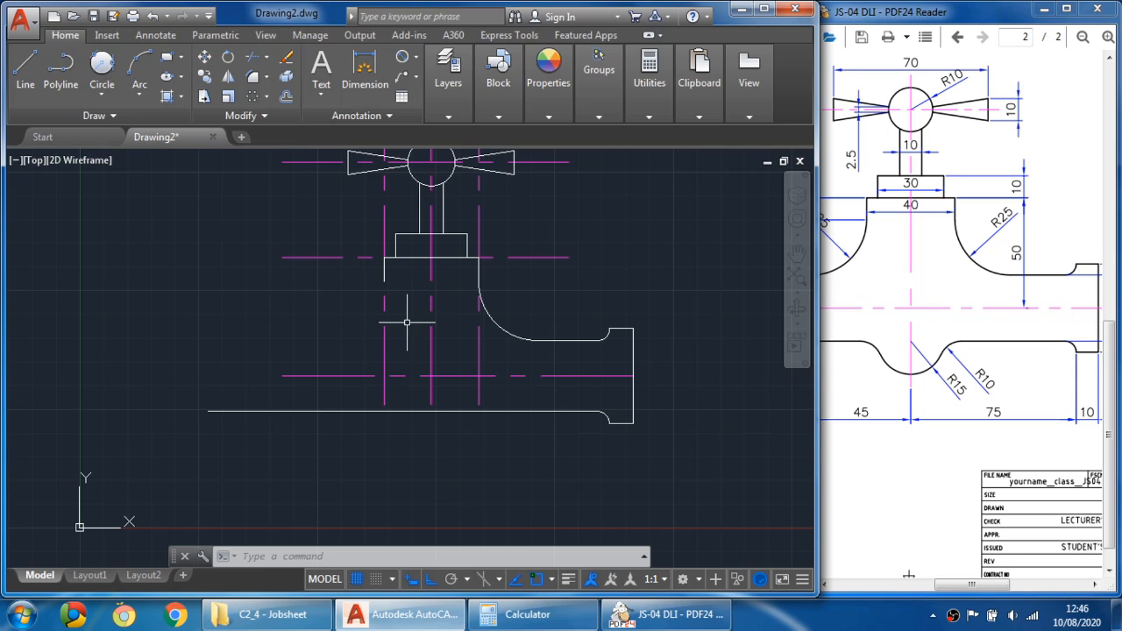
left_click(431, 348)
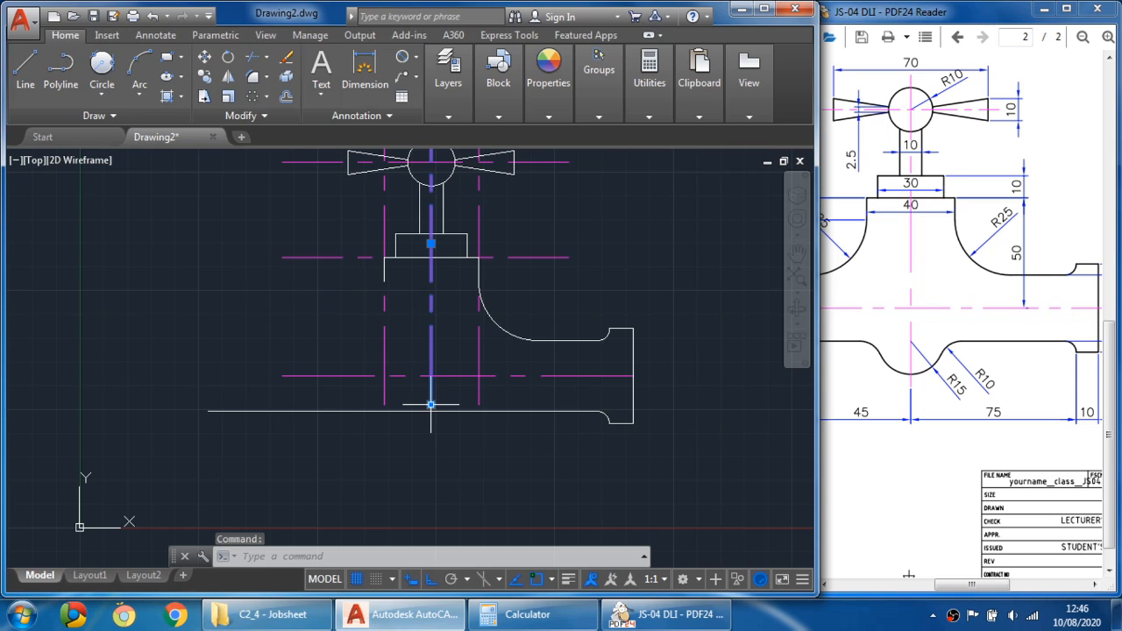
left_click(430, 404)
key("Escape")
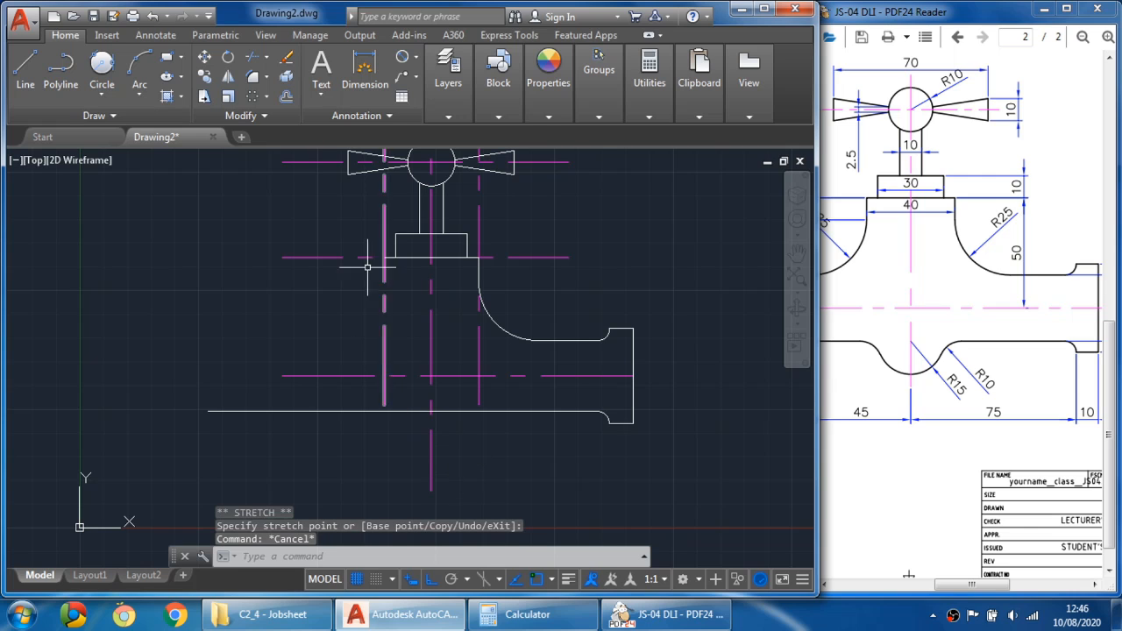
- Draw an R15 circle centred where the vertical centre line meets the body's lower edge
left_click(112, 92)
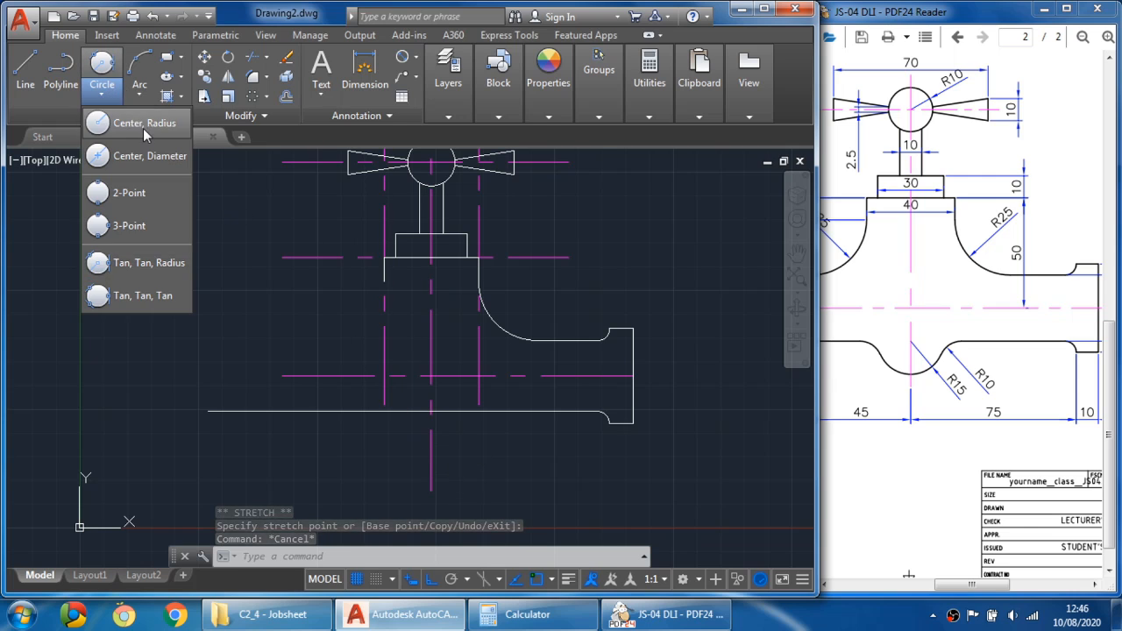
left_click(132, 123)
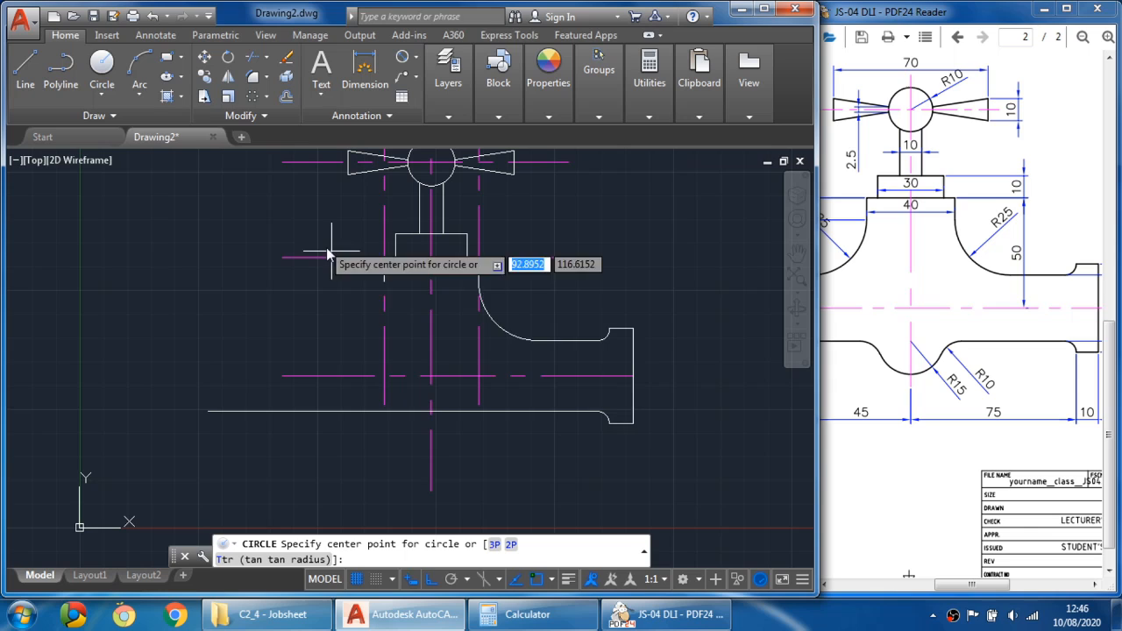
left_click(431, 411)
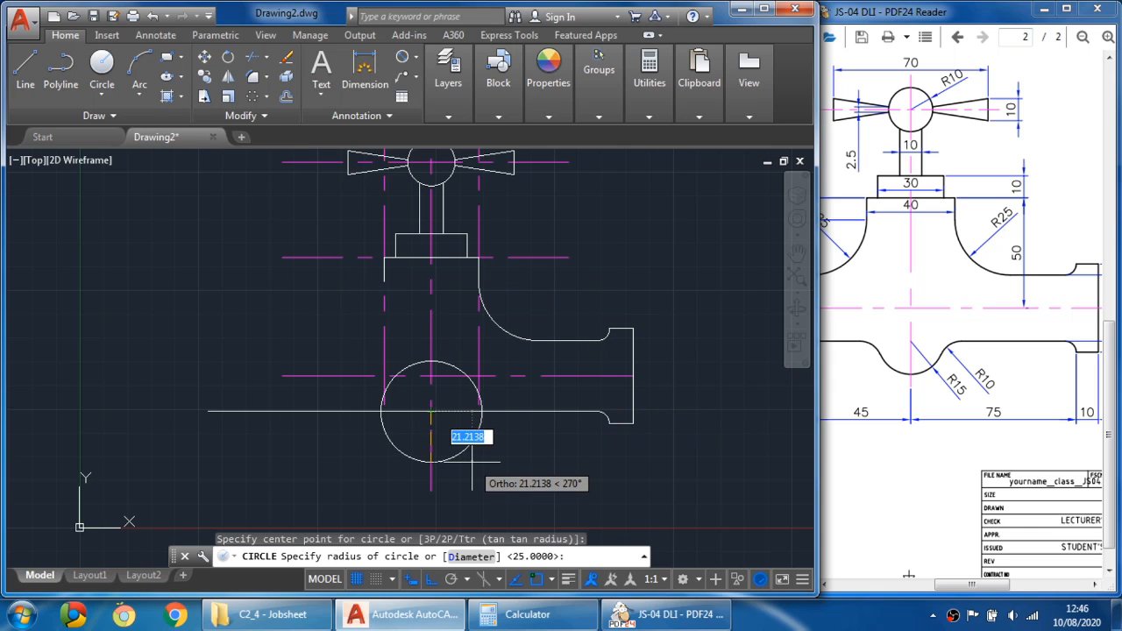
type("15")
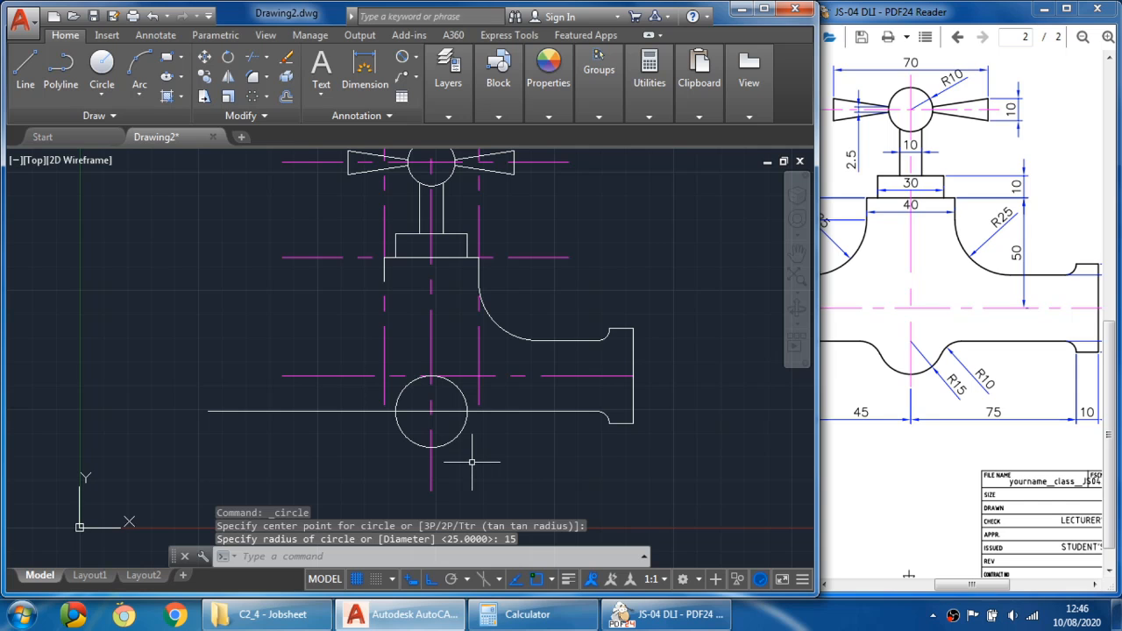
- Trim the R15 circle's upper half and the lower edge inside it, leaving a downward semicircular notch
left_click(258, 60)
left_click(416, 446)
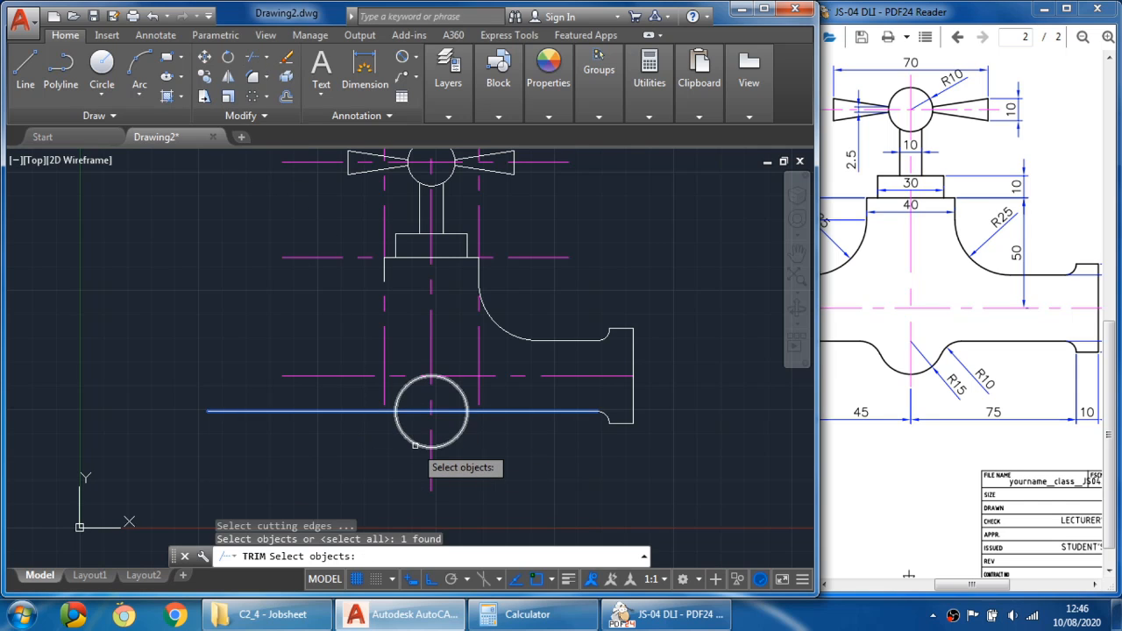
left_click(421, 447)
key("Return")
left_click(459, 387)
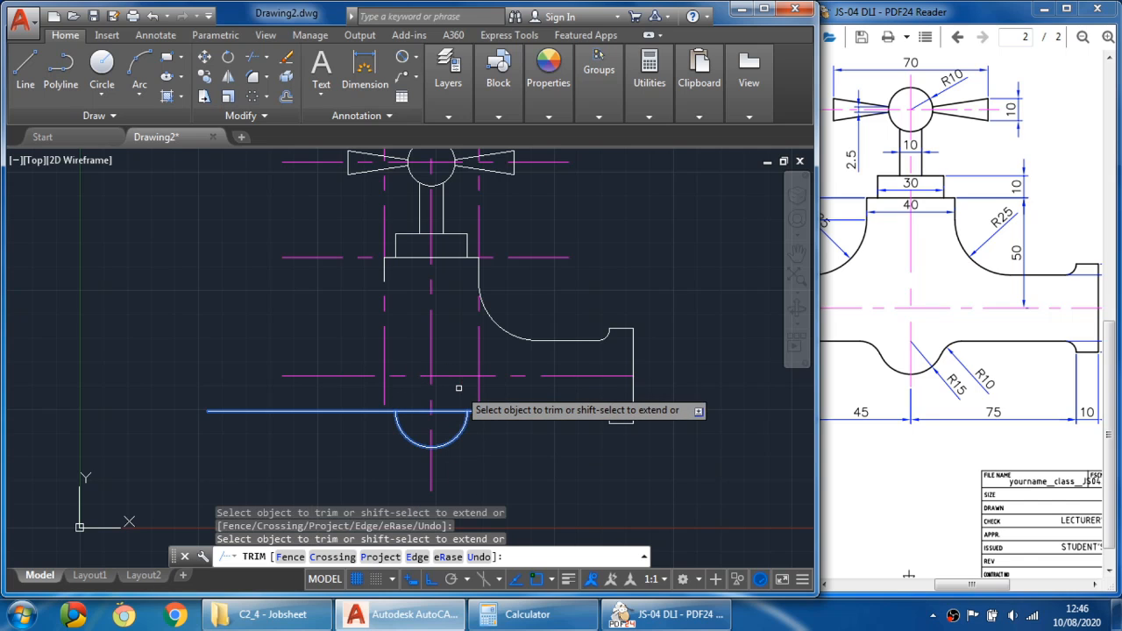
key("Escape")
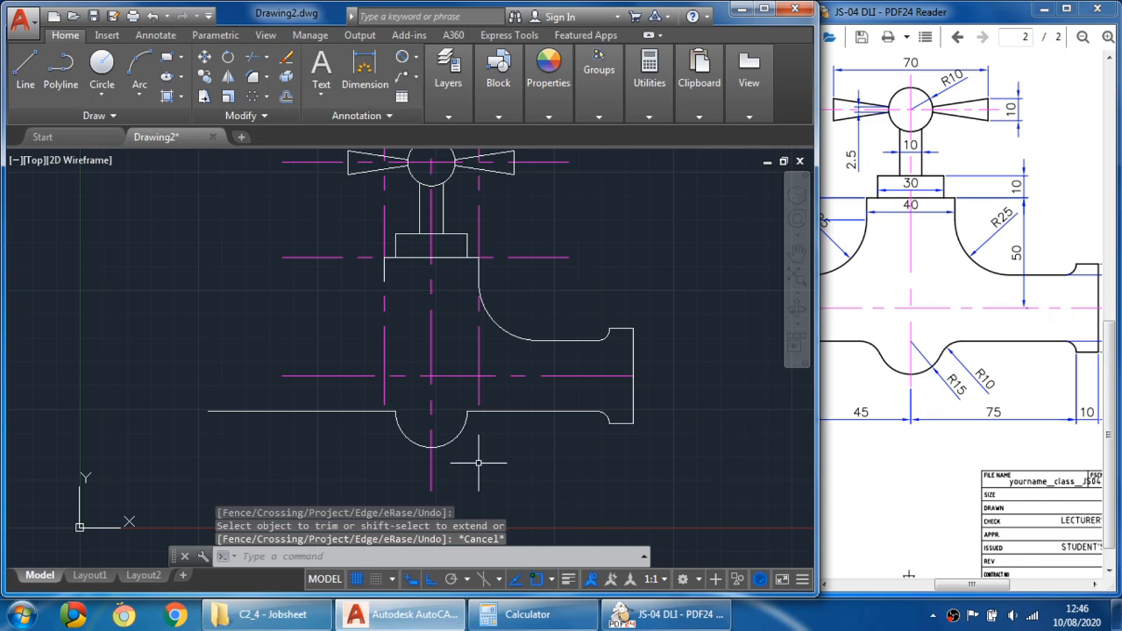
- Fillet both corners between the semicircular notch and the body's lower edge with radius 10
scroll(477, 438, "up", 2)
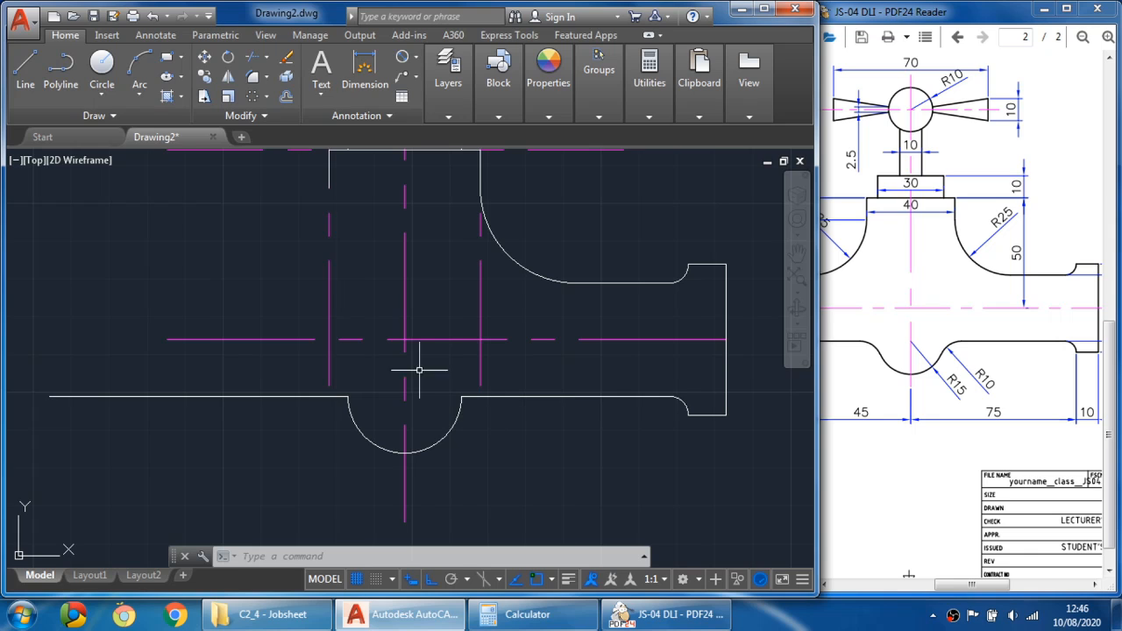
left_click(252, 81)
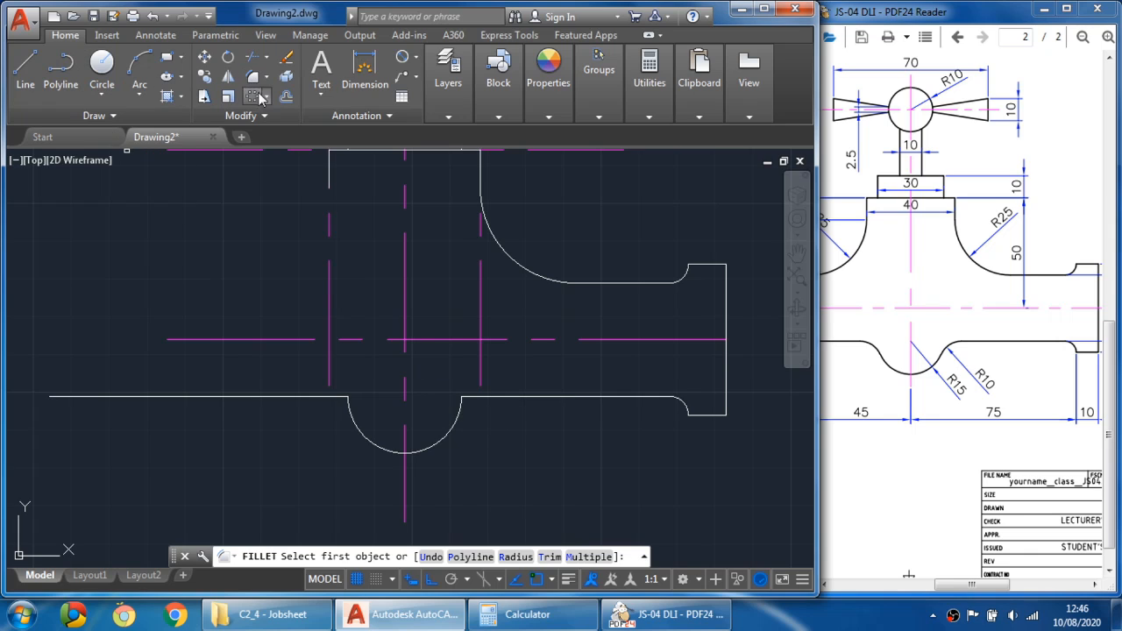
left_click(514, 558)
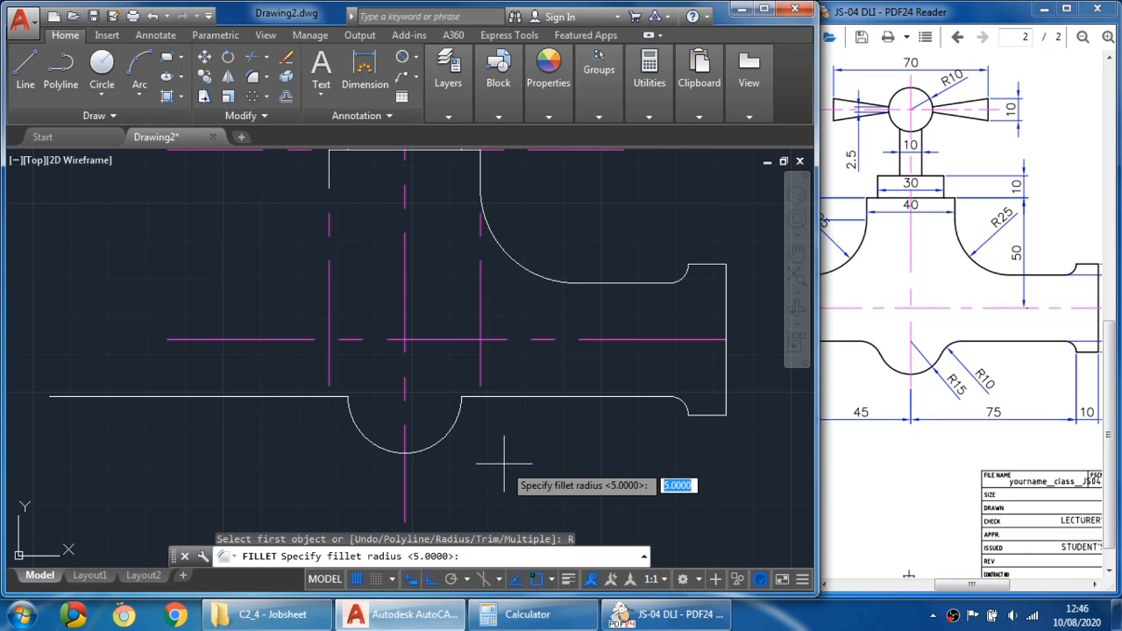
type("10")
key("Return")
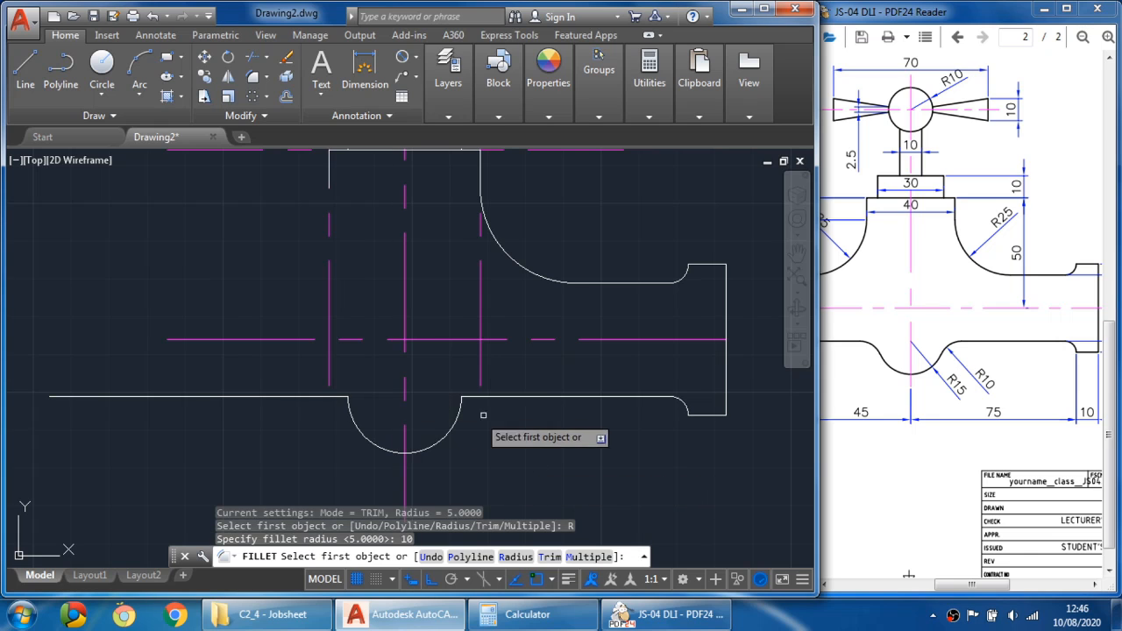
left_click(509, 397)
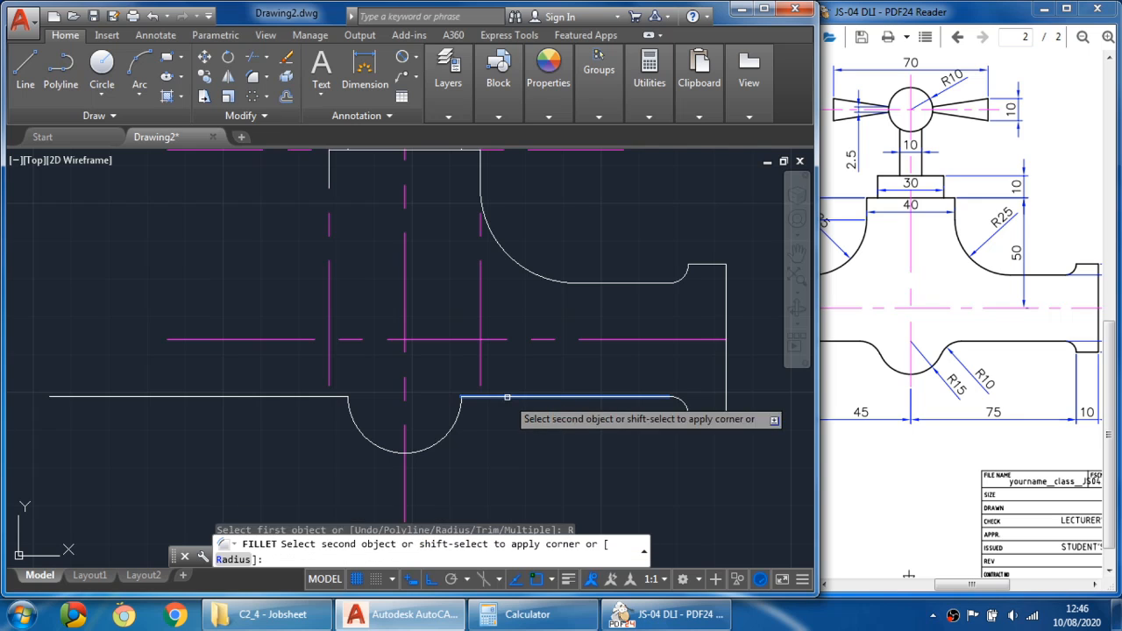
left_click(458, 422)
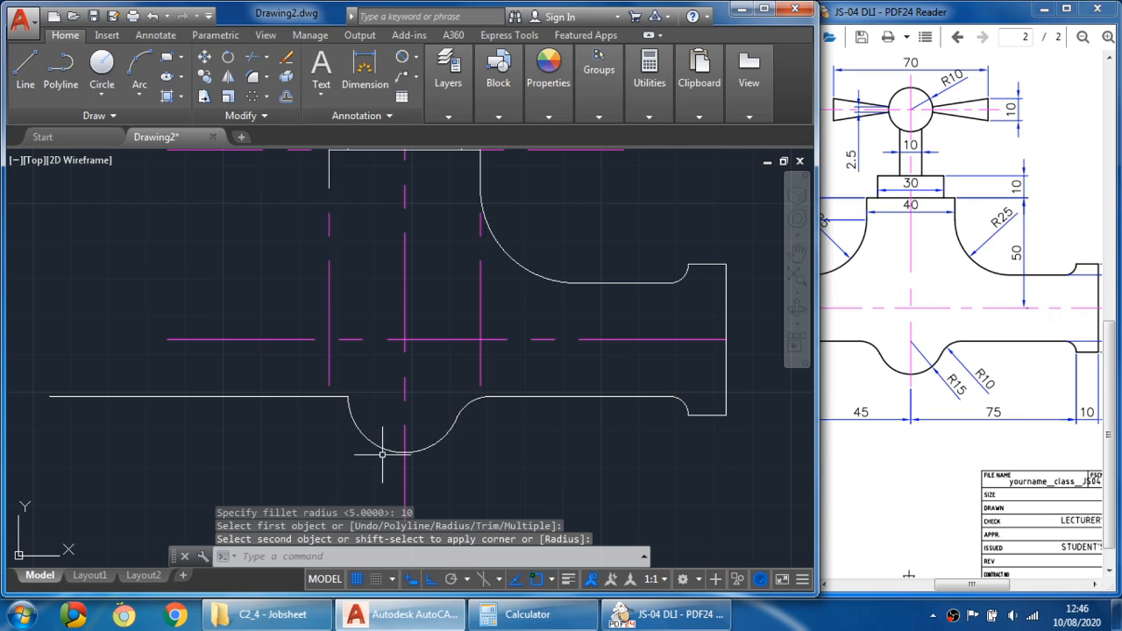
right_click(287, 254)
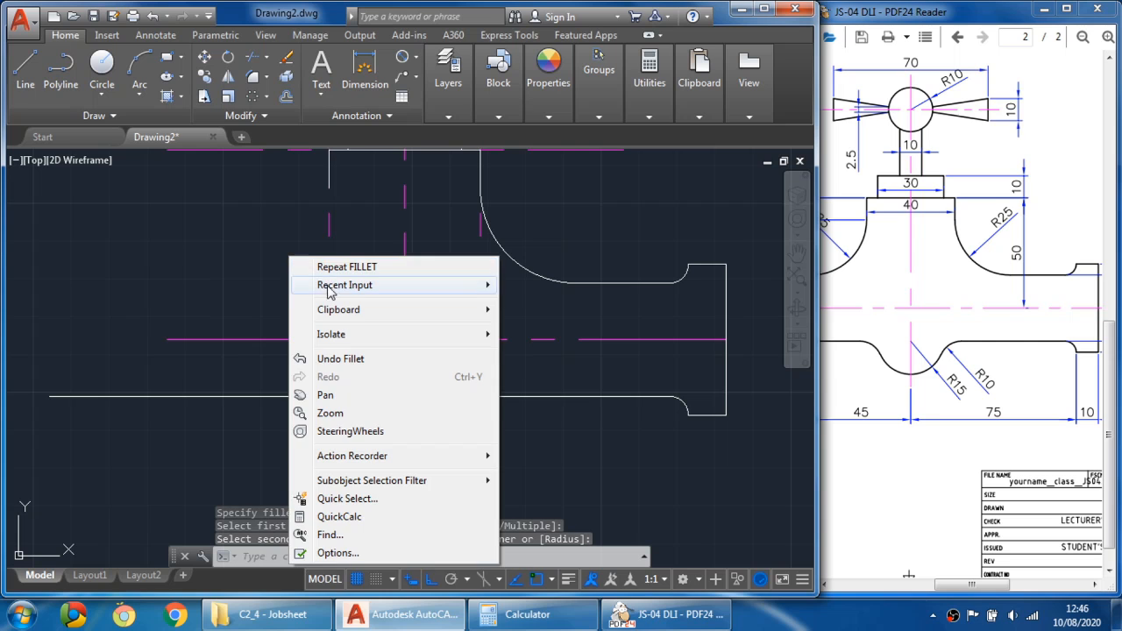
left_click(326, 261)
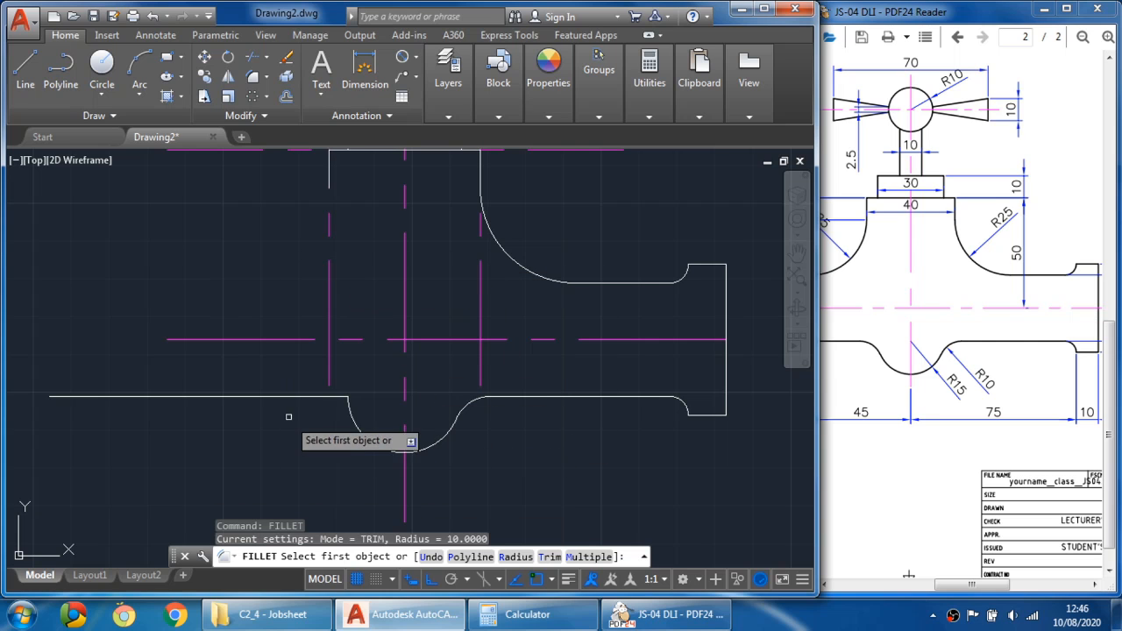
left_click(352, 411)
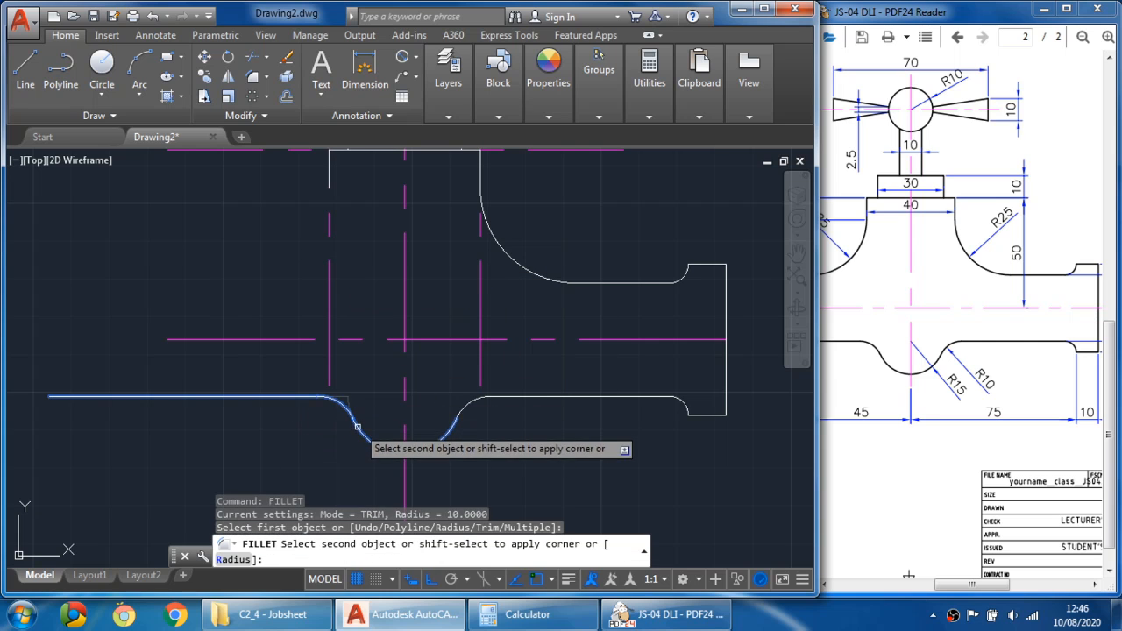
left_click(443, 443)
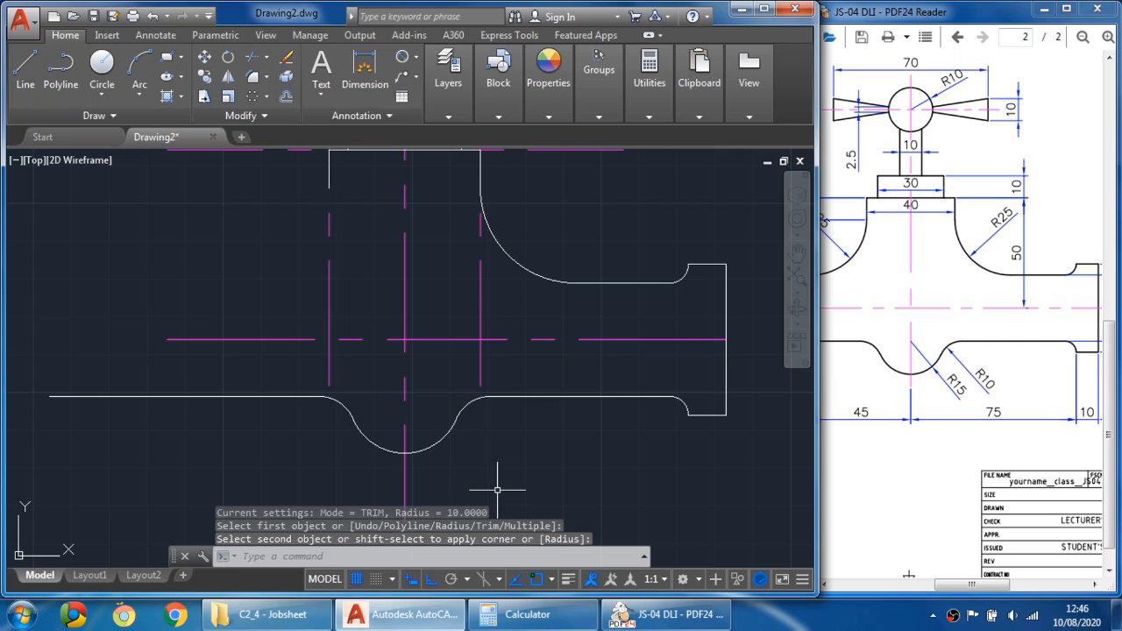
- Examine the spout's R40 and R10 curves and their dimensions in the reference drawing
scroll(509, 471, "up", 2)
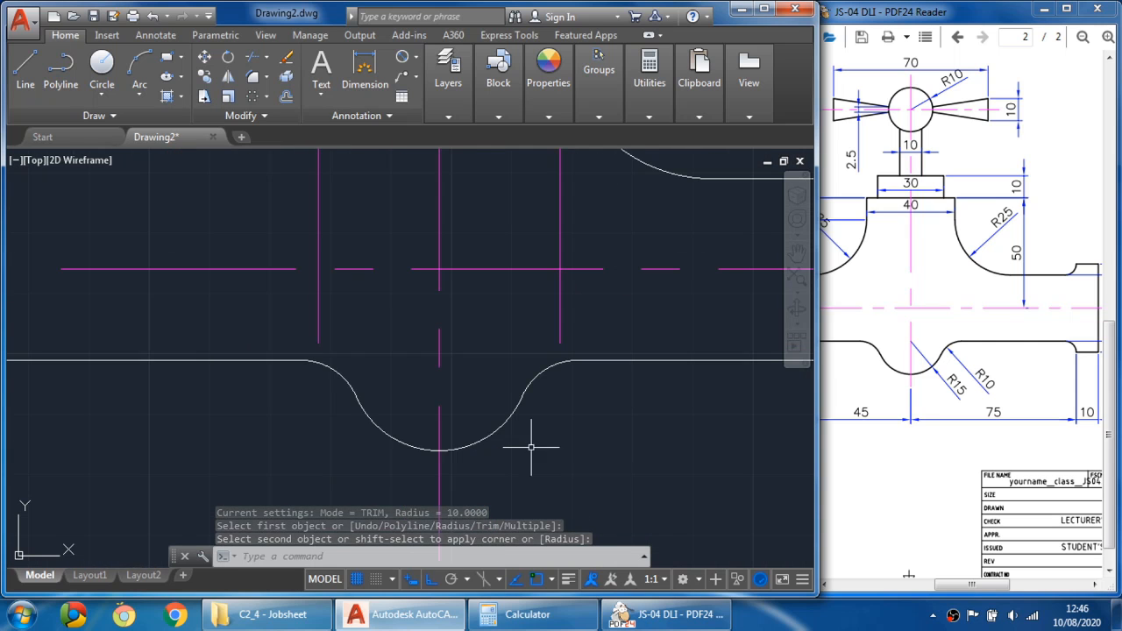
scroll(464, 413, "down", 4)
left_click(936, 423)
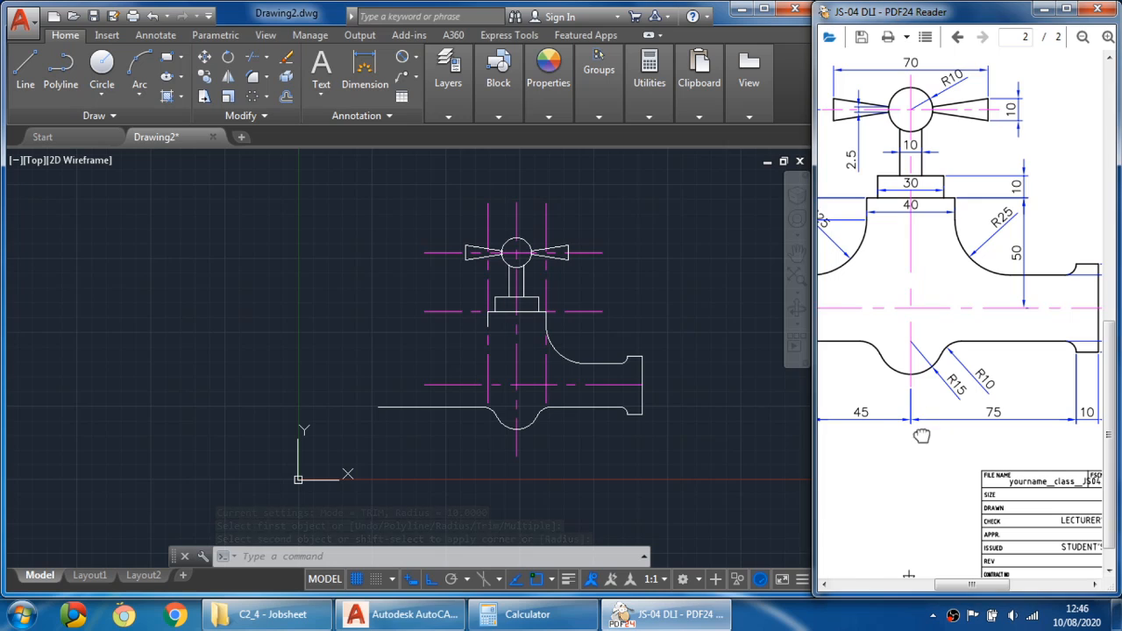
left_click_drag(891, 465, 1023, 443)
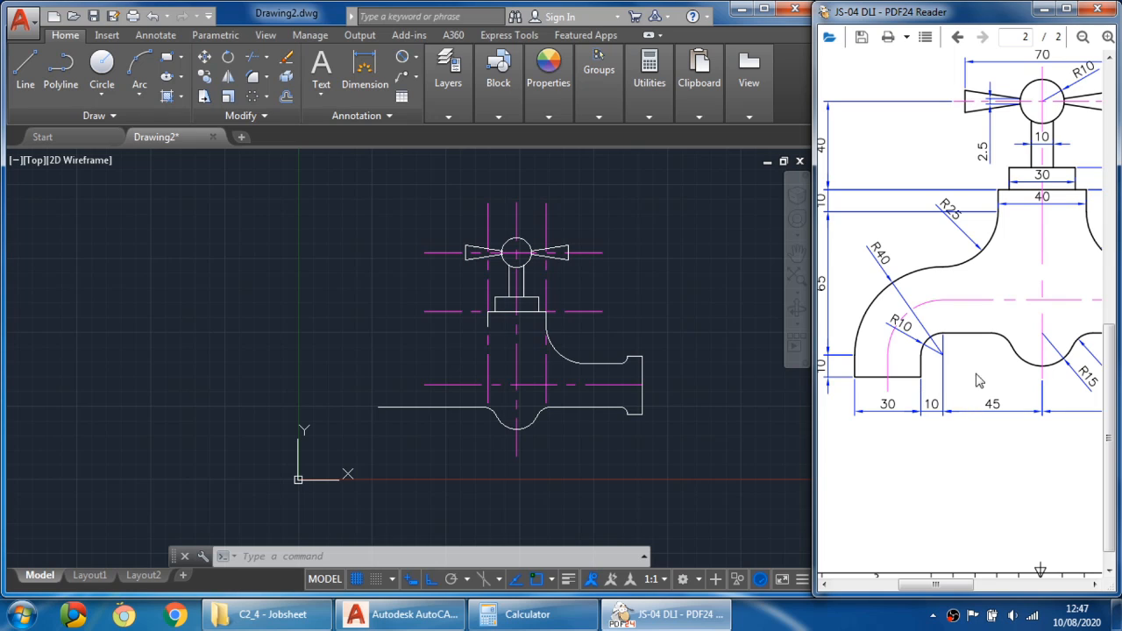
left_click_drag(1008, 368, 968, 359)
left_click_drag(983, 401, 997, 400)
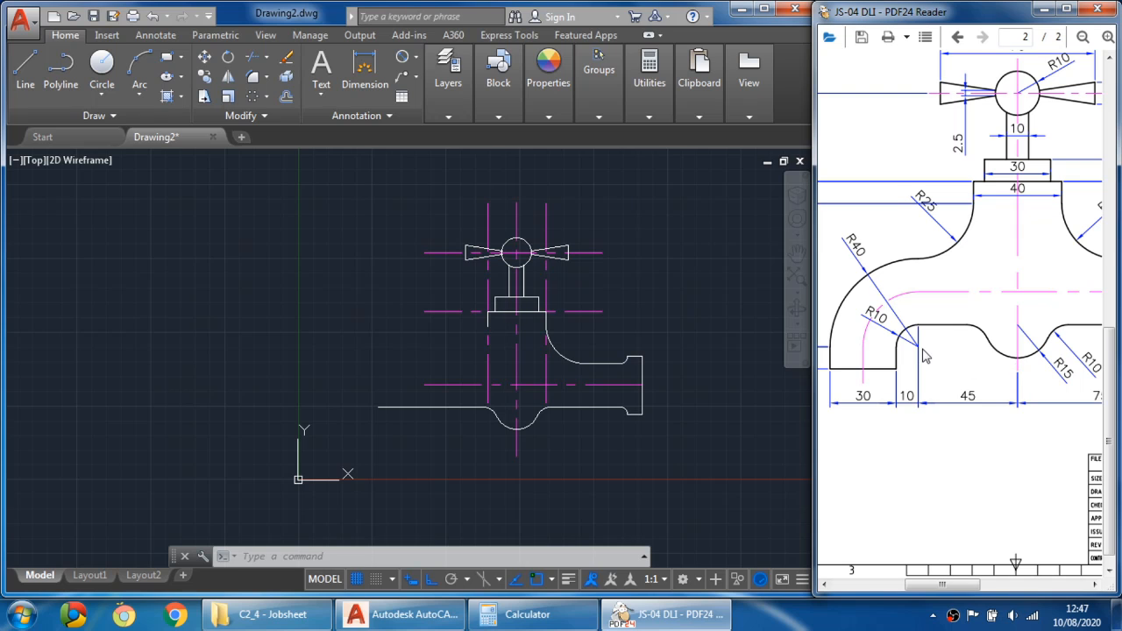
- Offset the left part of the body's lower edge 10 mm downward
left_click(285, 97)
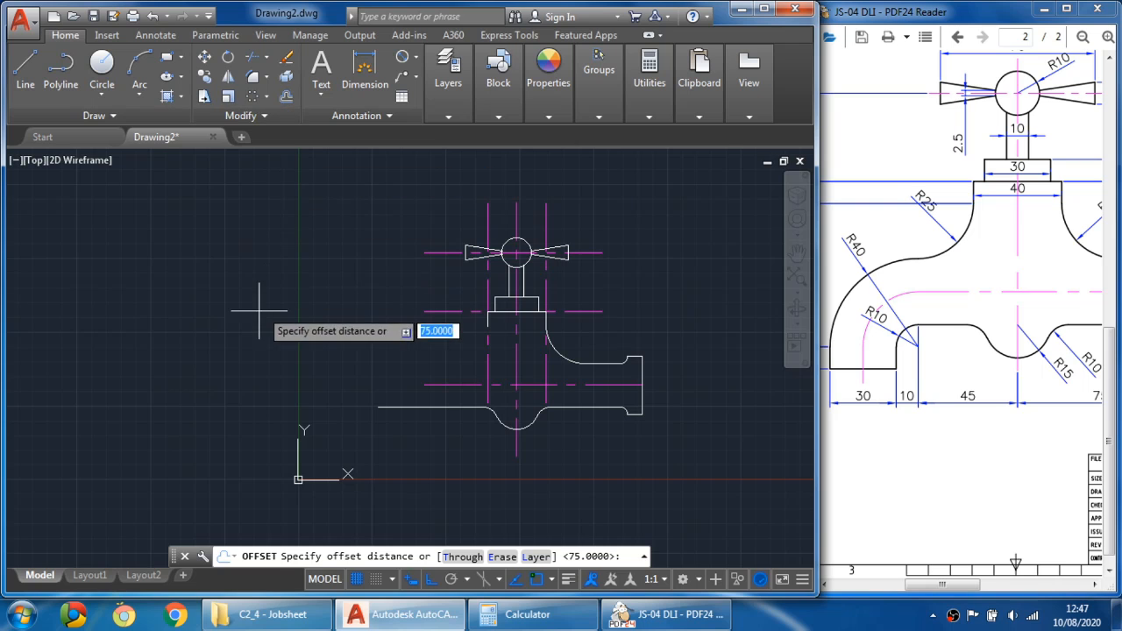
type("10")
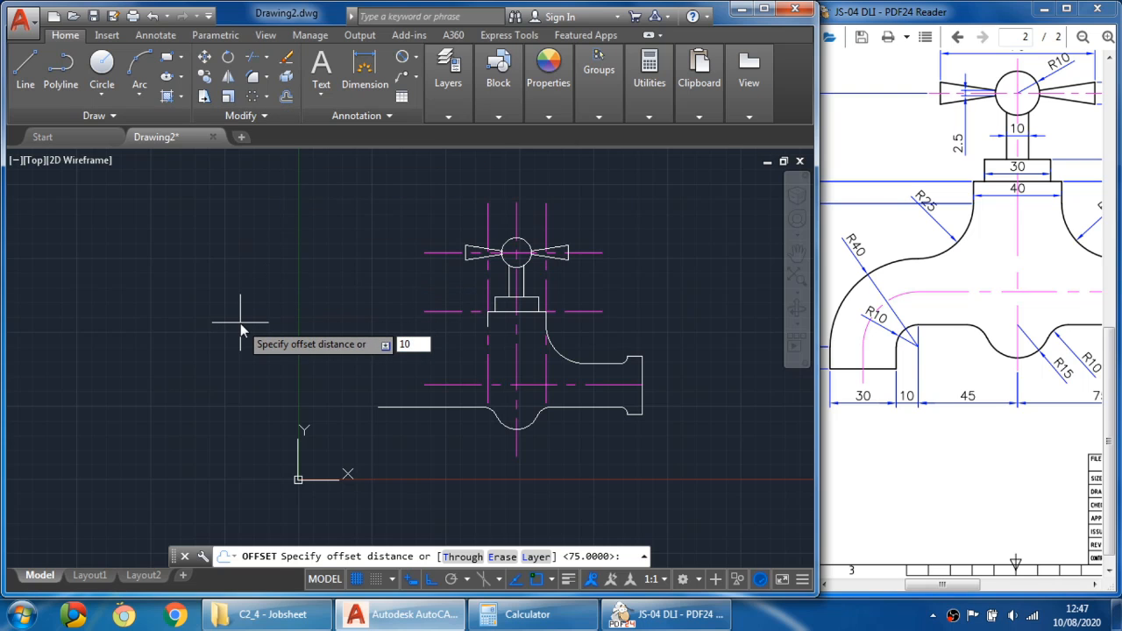
key("Return")
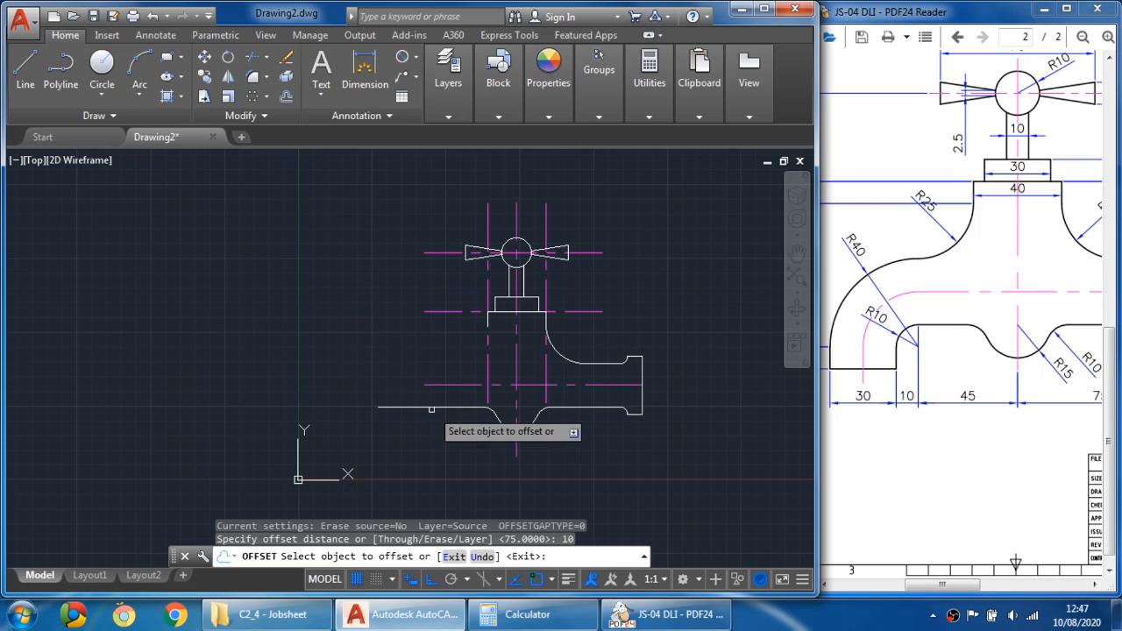
left_click(434, 406)
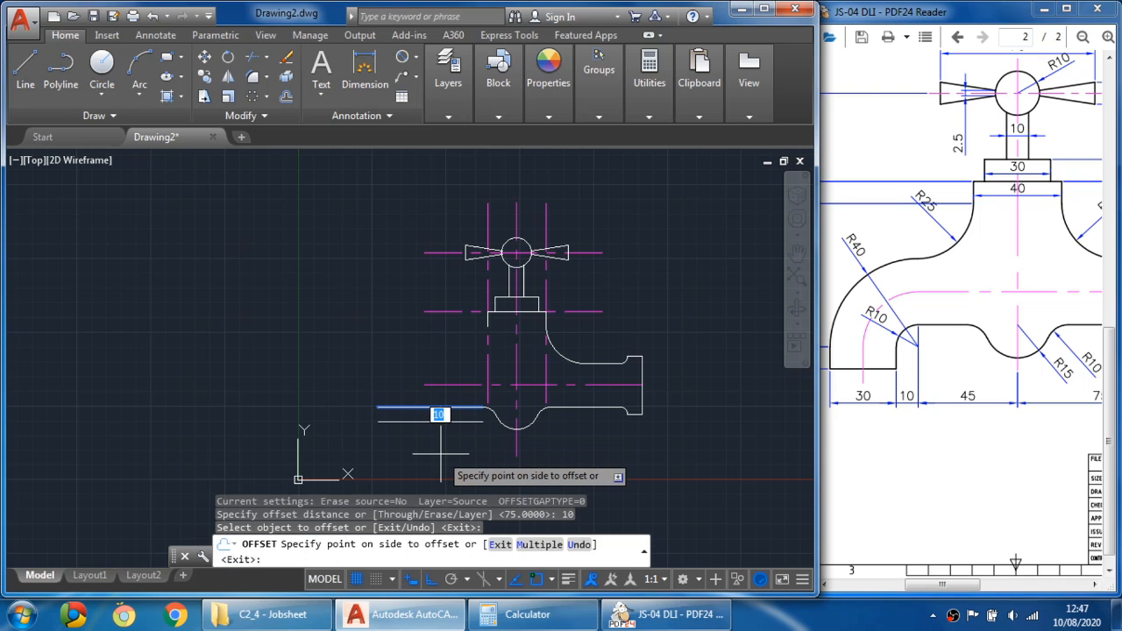
left_click(438, 441)
- Offset the vertical centre line 45 mm to the left
scroll(440, 443, "up", 2)
middle_click_drag(451, 438, 392, 429)
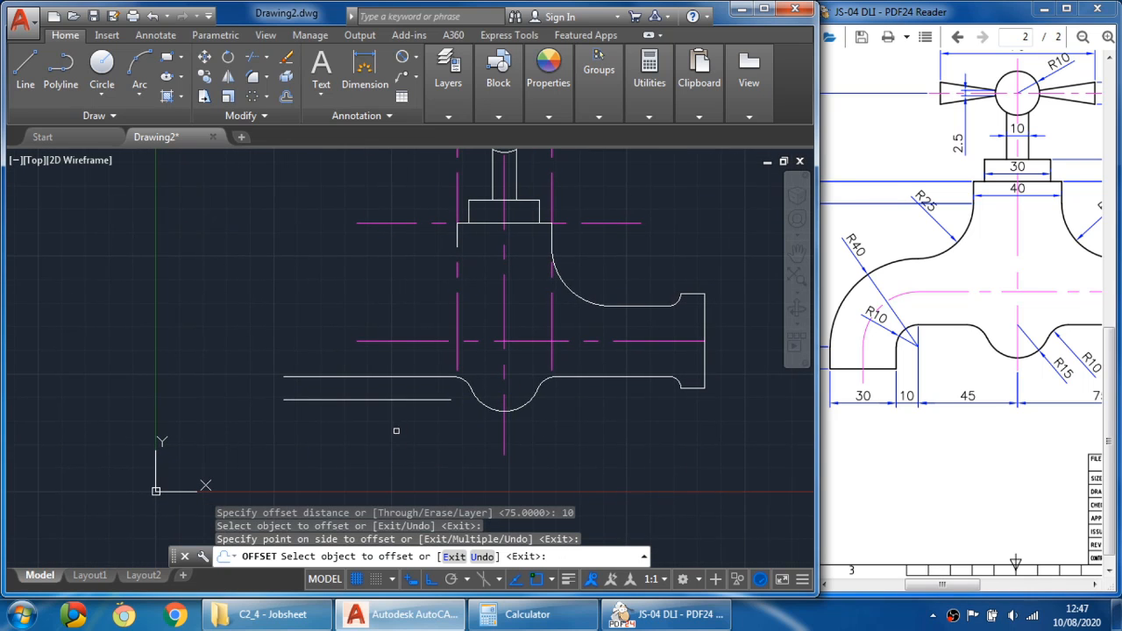
left_click(288, 96)
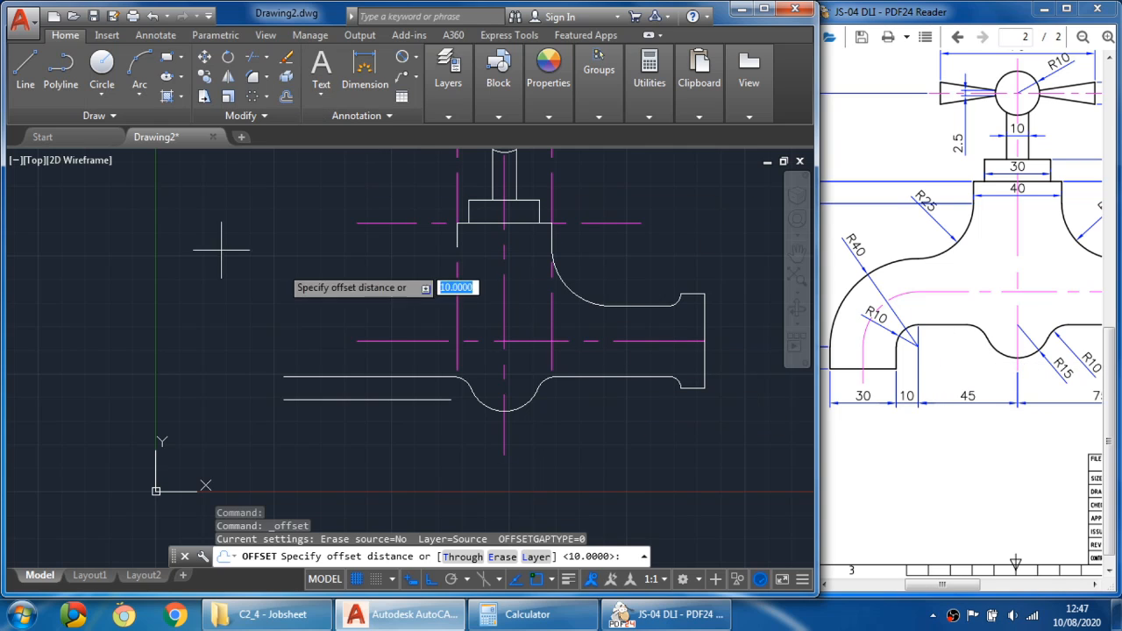
type("45")
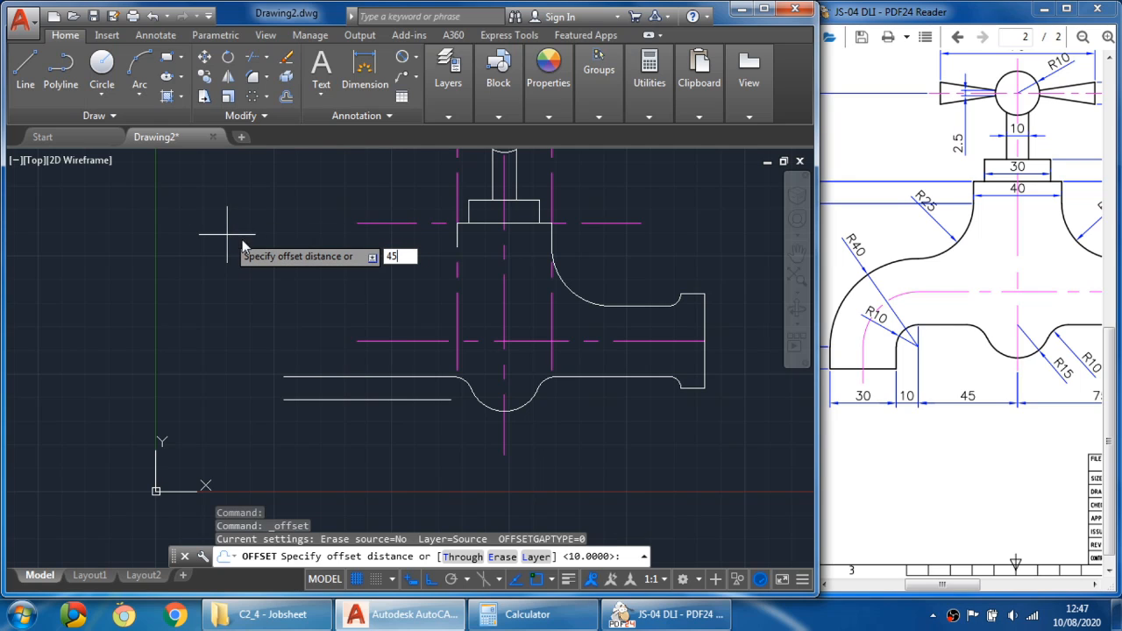
key("Return")
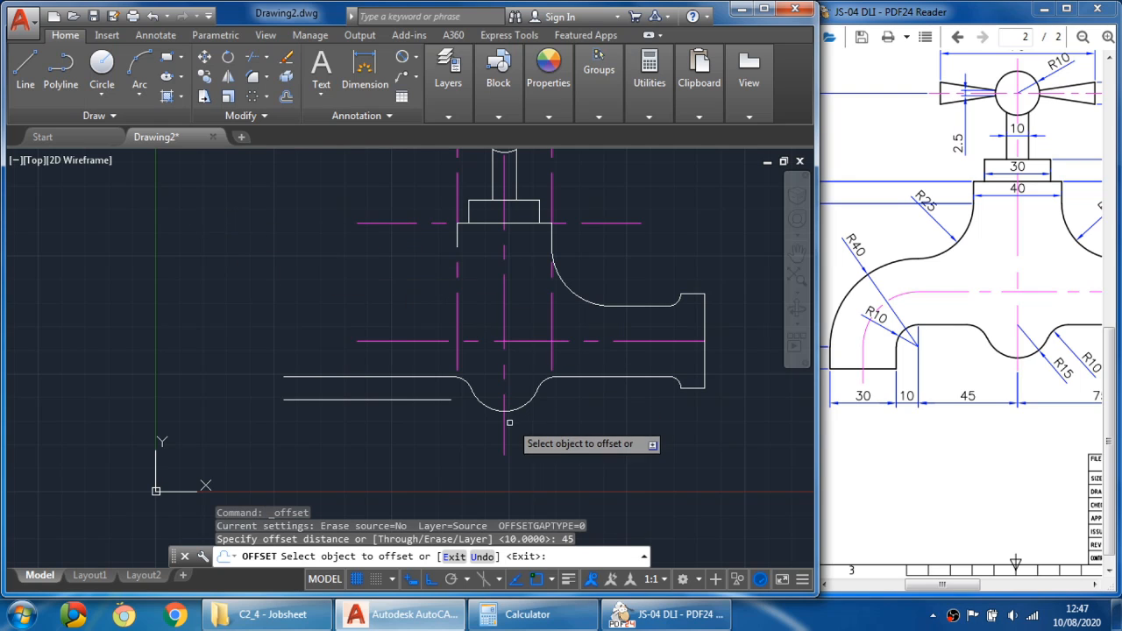
left_click(505, 454)
left_click(412, 443)
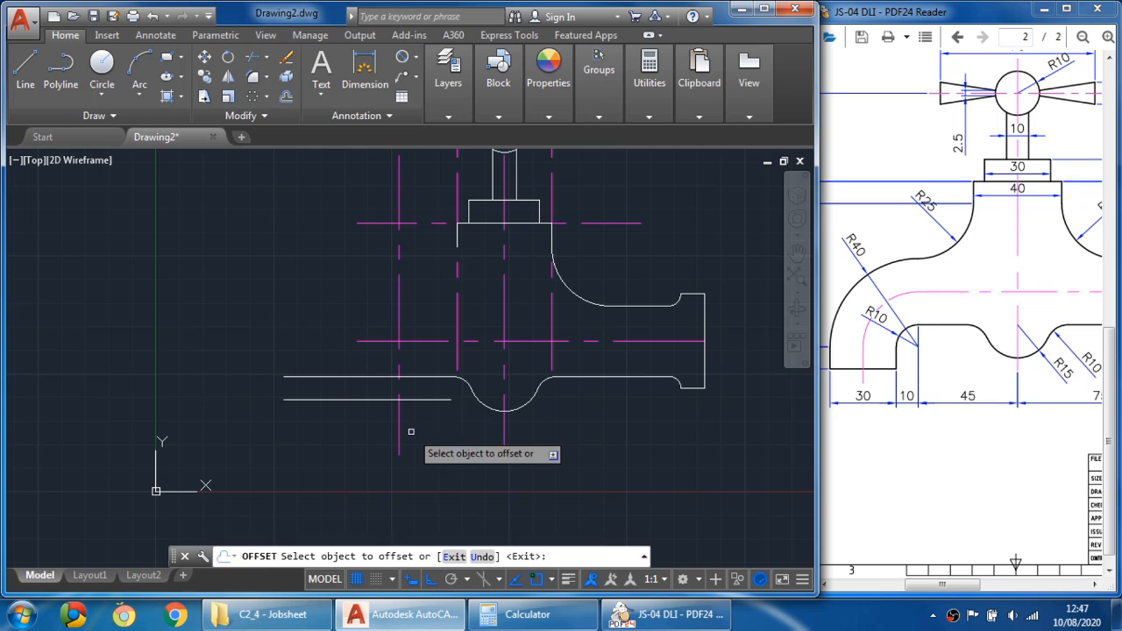
key("Escape")
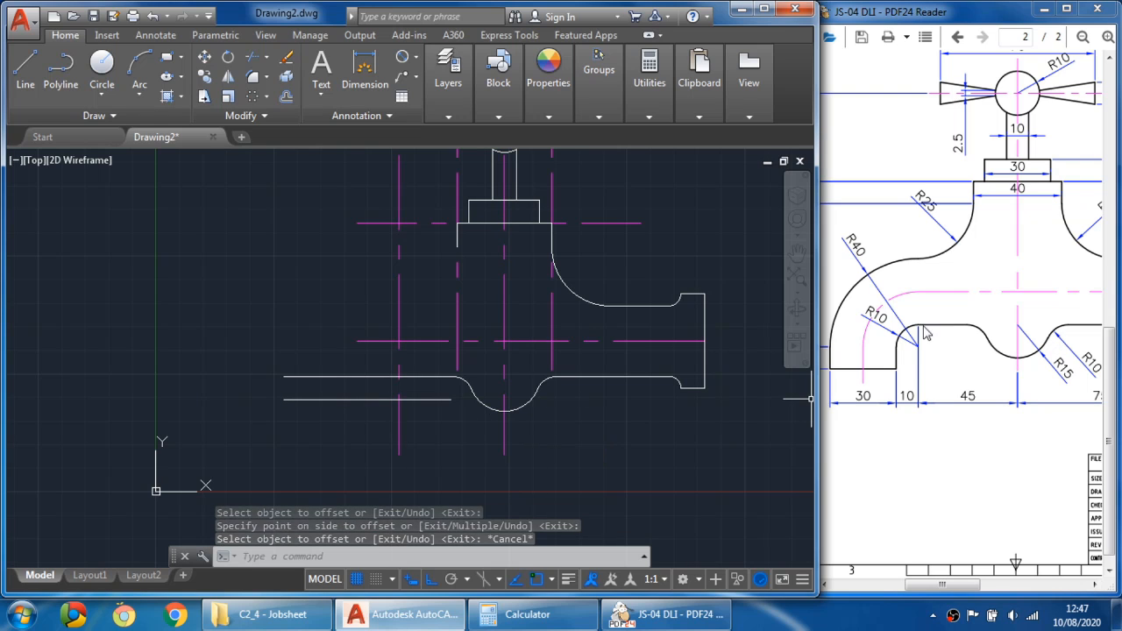
- Draw a circle of radius 10 centred where the 45 mm offset centre line meets the offset lower edge
left_click(102, 85)
left_click(120, 125)
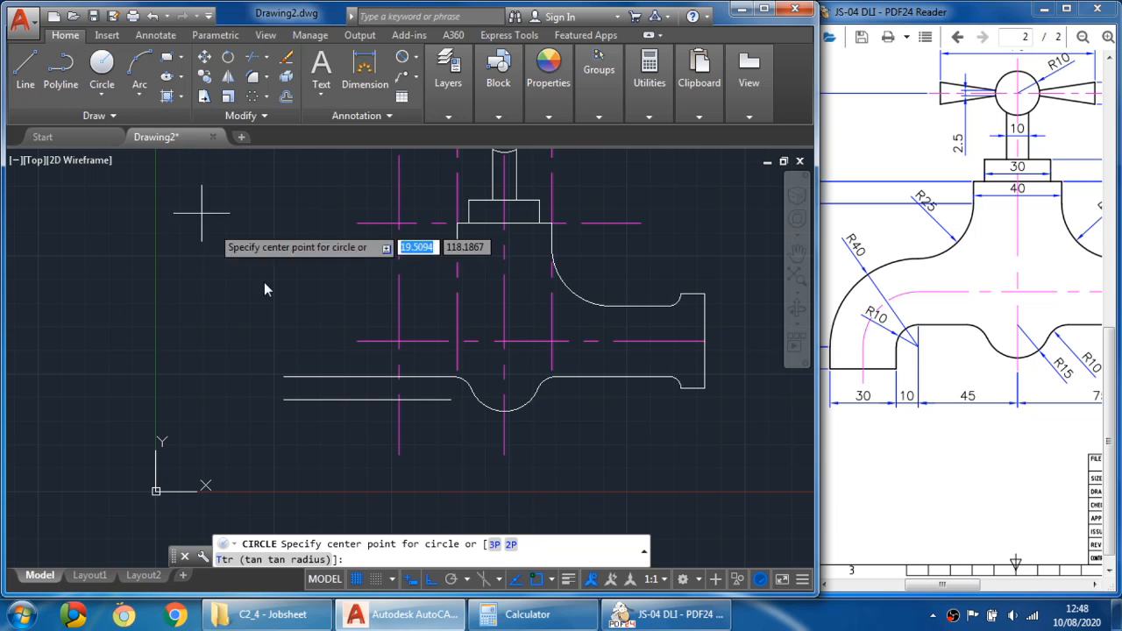
left_click(399, 400)
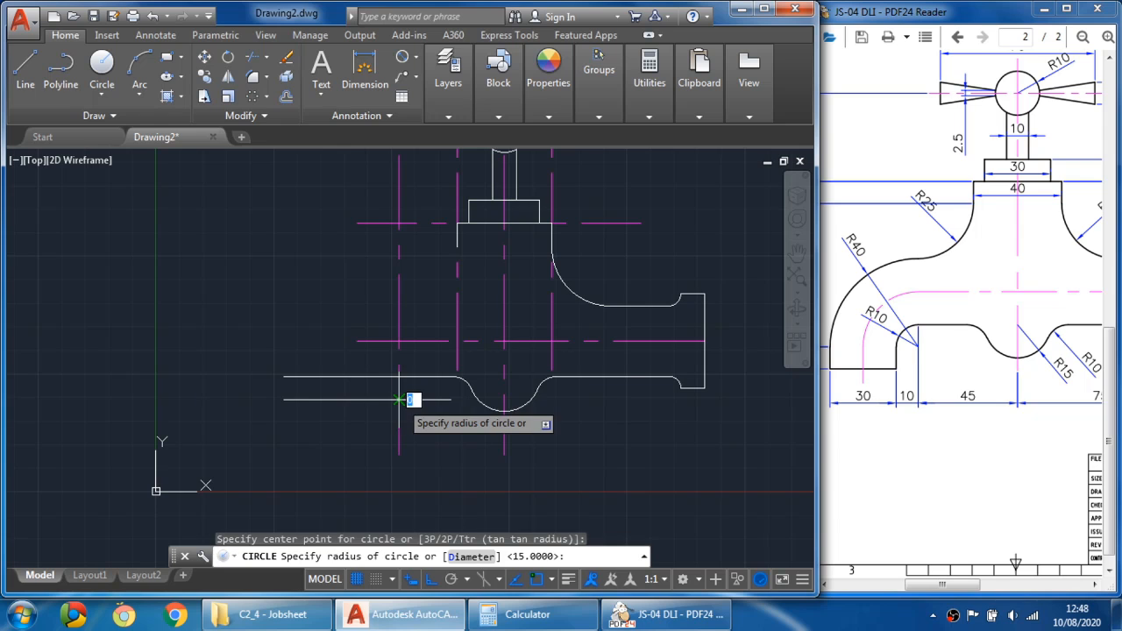
scroll(399, 400, "up", 2)
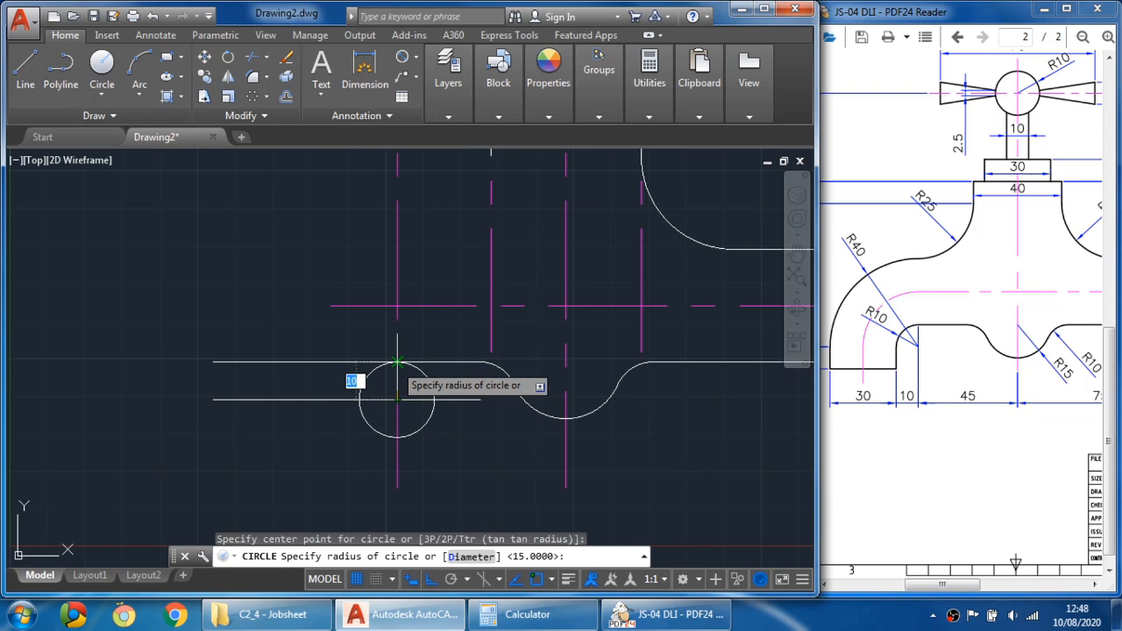
left_click(398, 362)
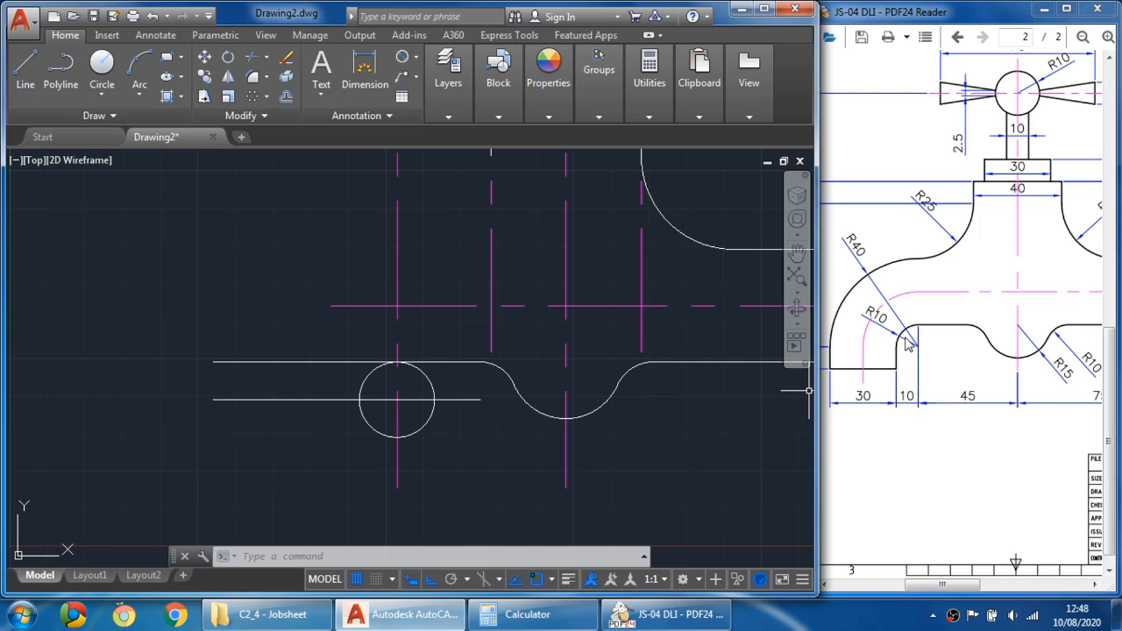
left_click(915, 351)
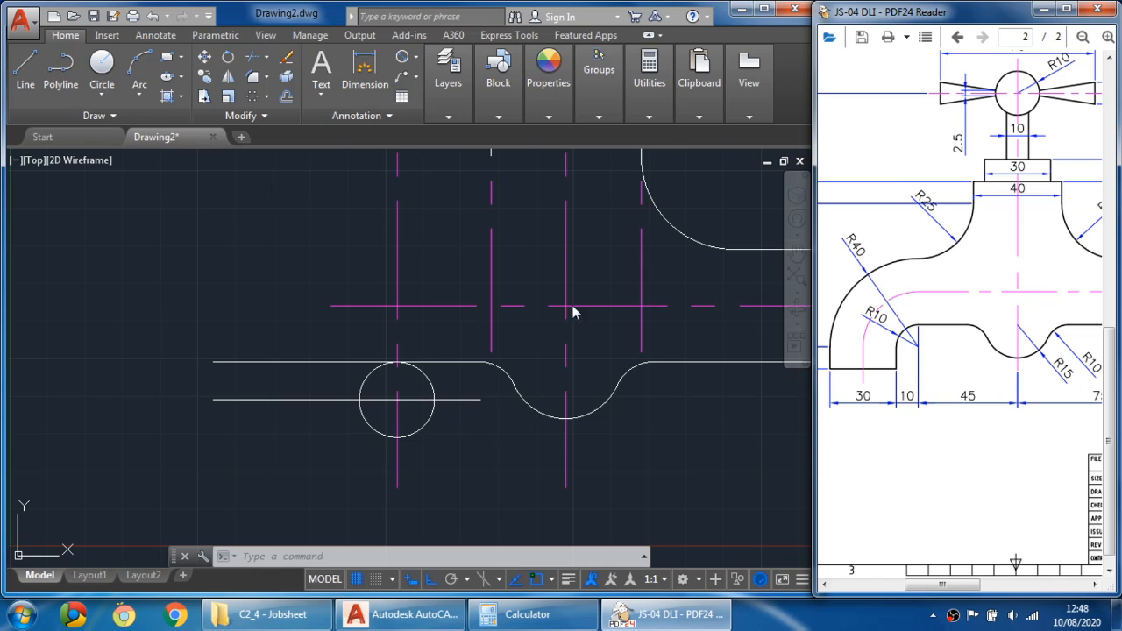
- Draw a concentric circle of radius 40 at the same centre
left_click(102, 70)
left_click(101, 70)
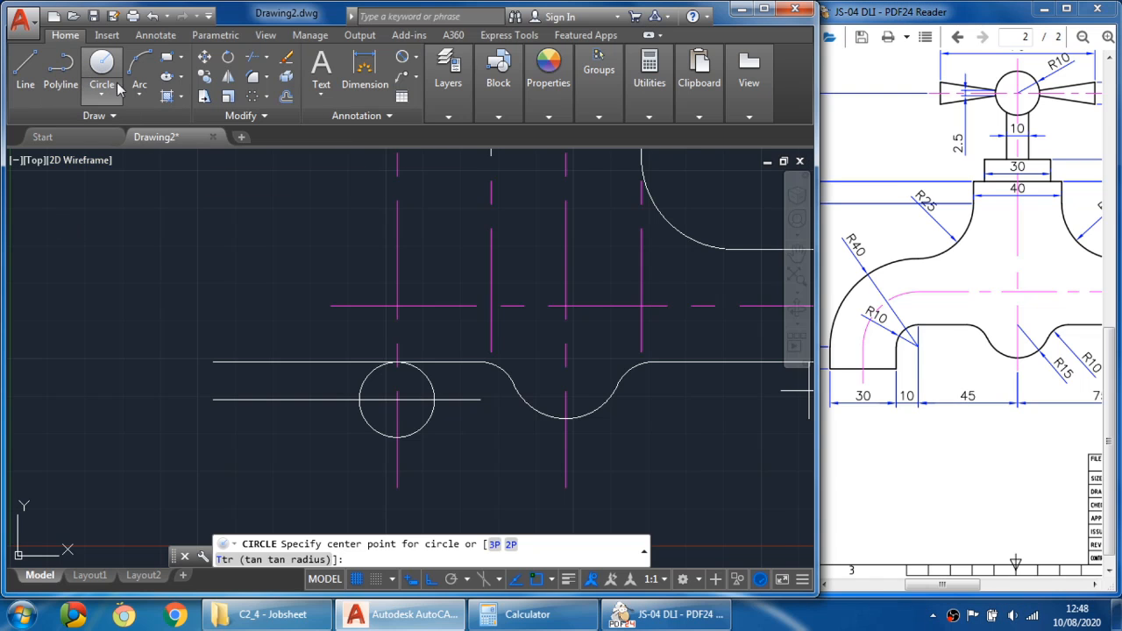
left_click(397, 400)
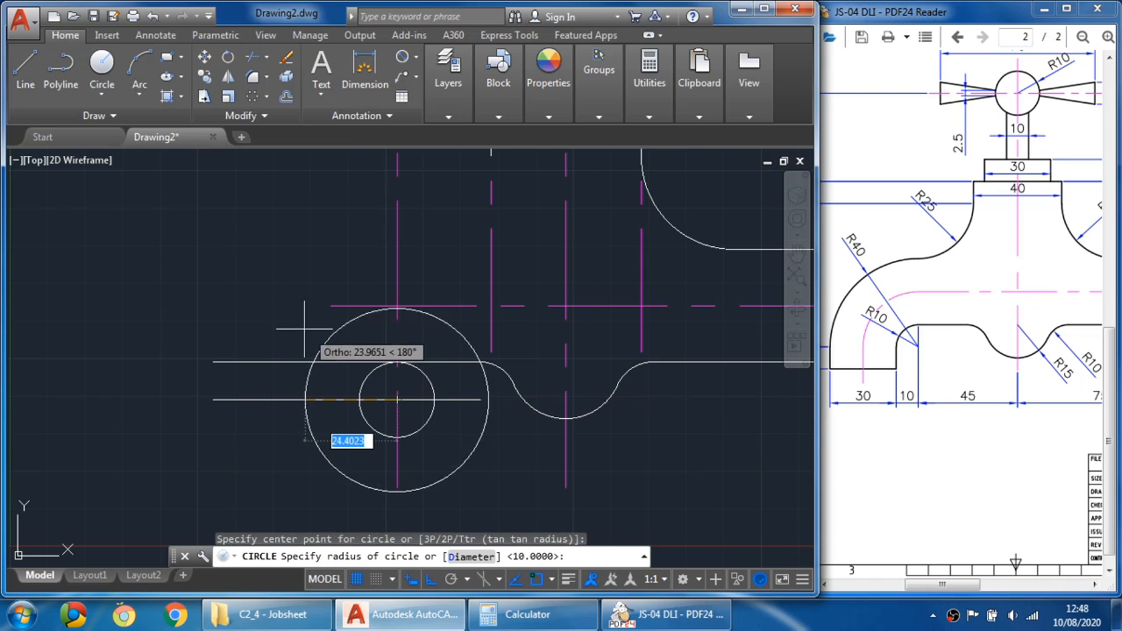
type("40")
key("Return")
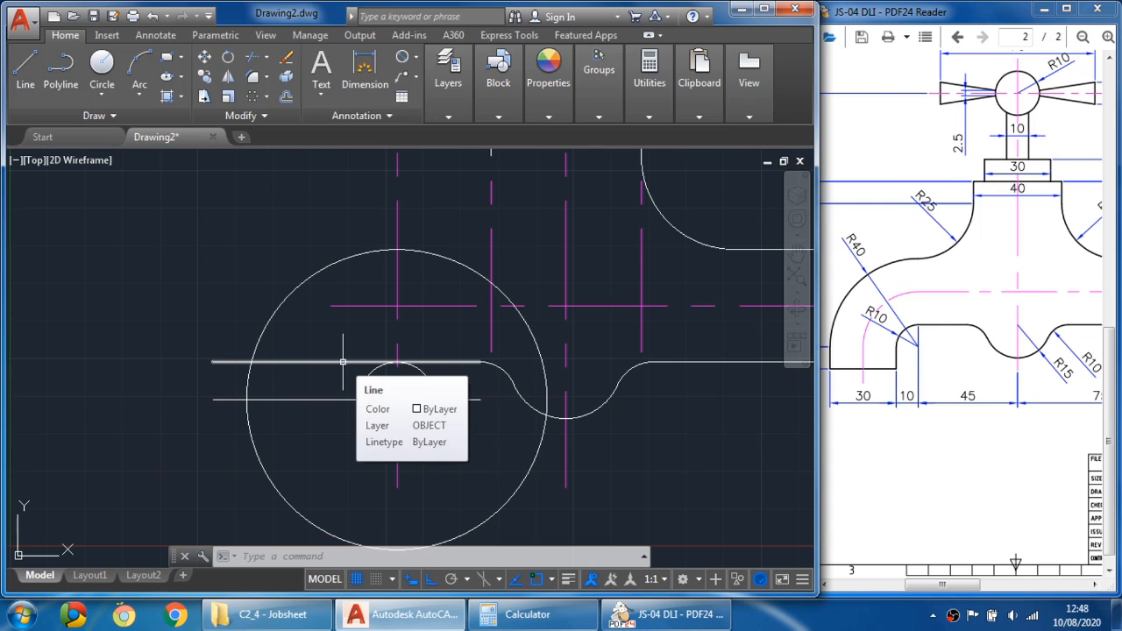
- Trim the left part of the body's lower edge back to the R10 circle
left_click(287, 58)
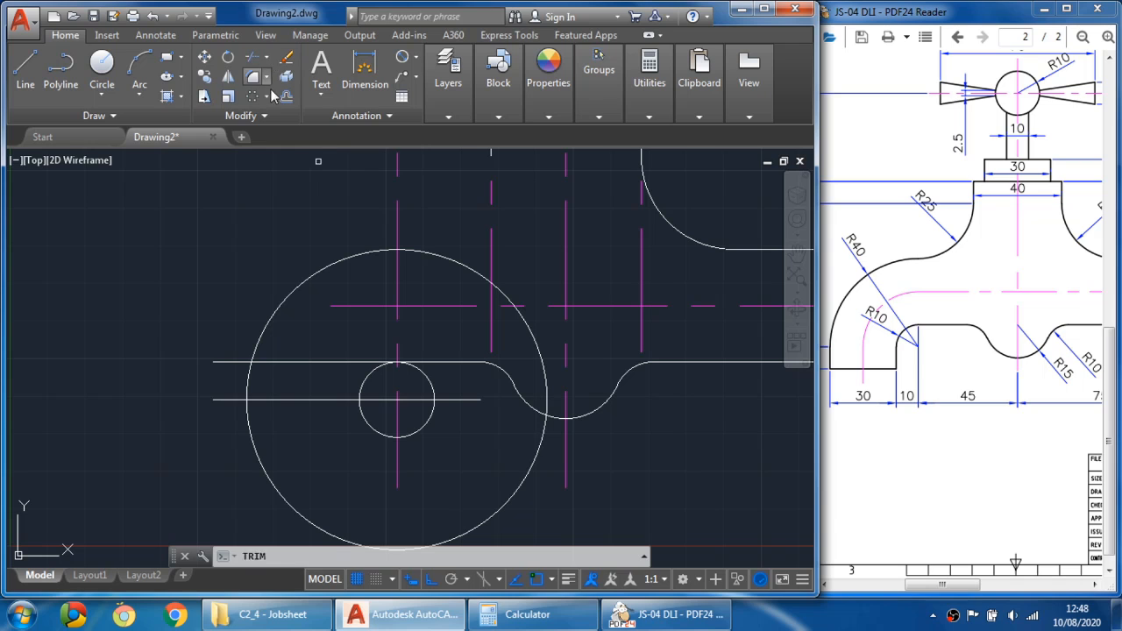
left_click(365, 375)
key("Return")
left_click(329, 361)
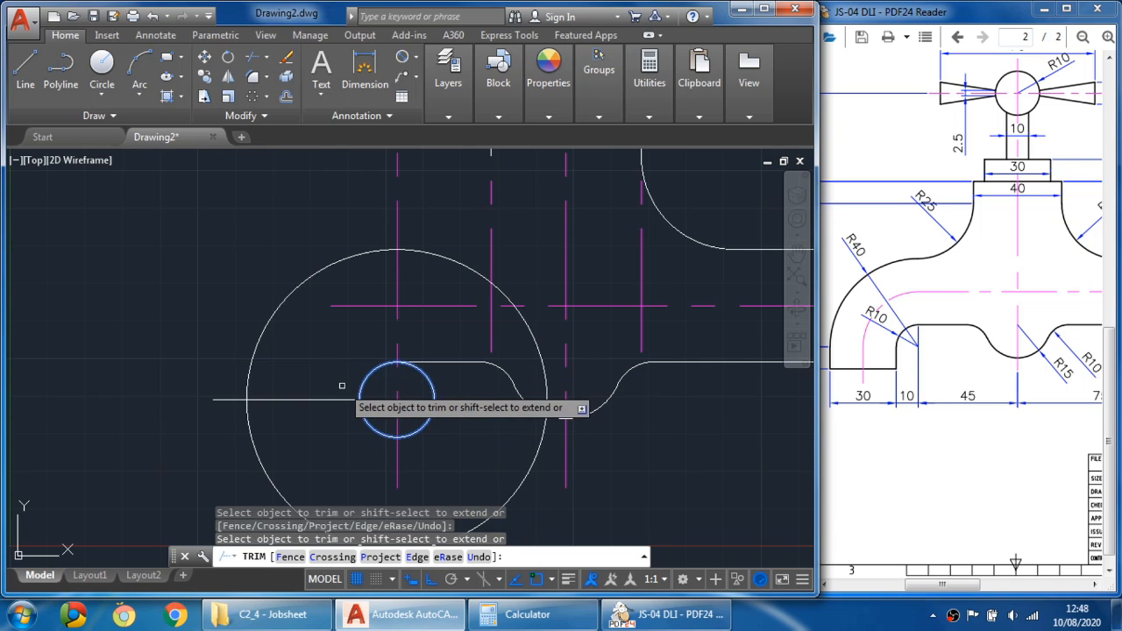
key("Escape")
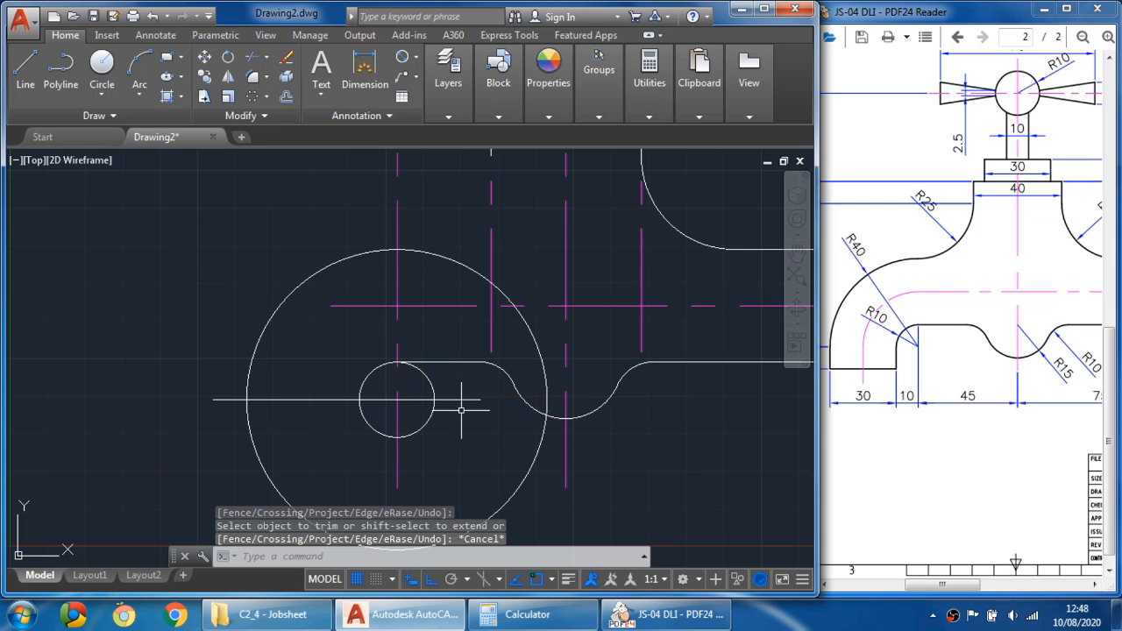
- Erase the 10 mm offset line below the body's lower edge
left_click(466, 399)
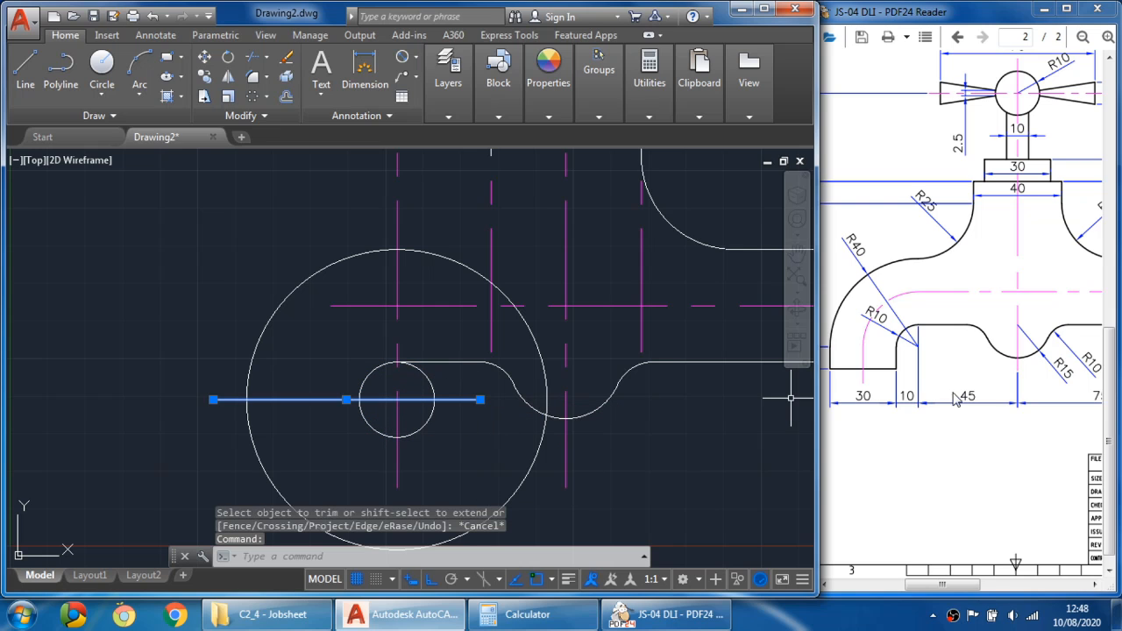
left_click(943, 445)
left_click_drag(911, 438, 999, 422)
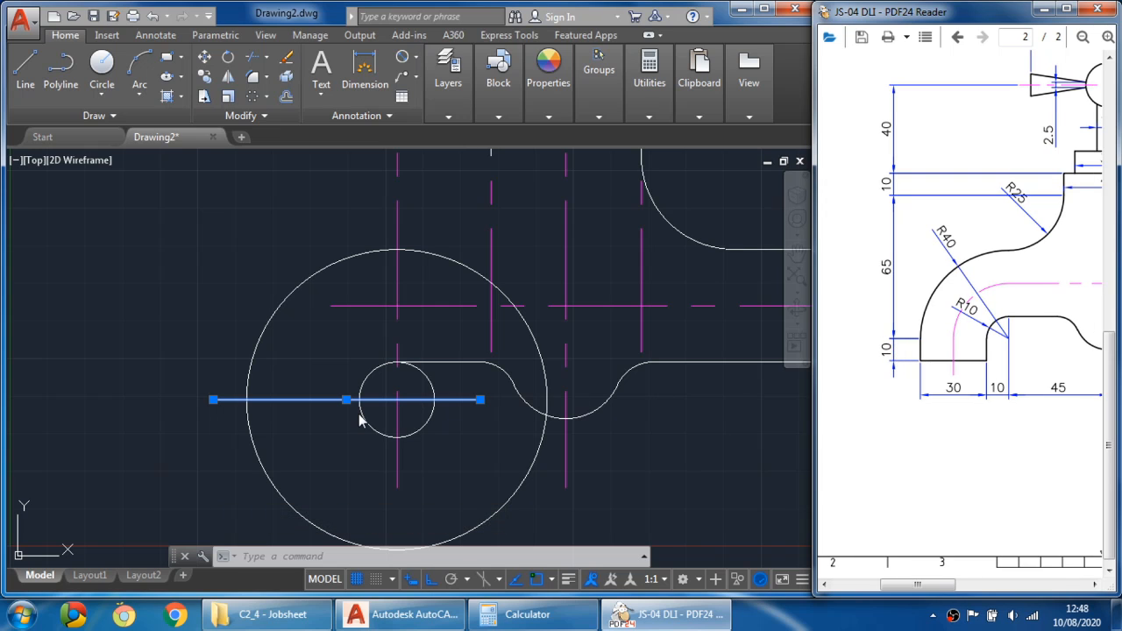
left_click(295, 350)
key("Escape")
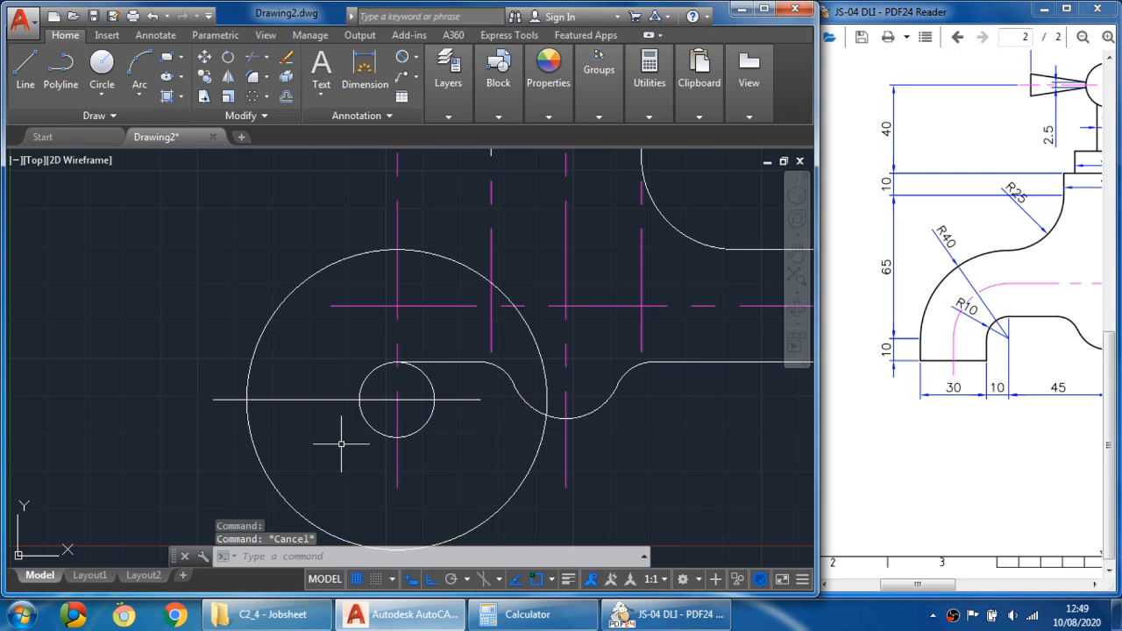
left_click(286, 98)
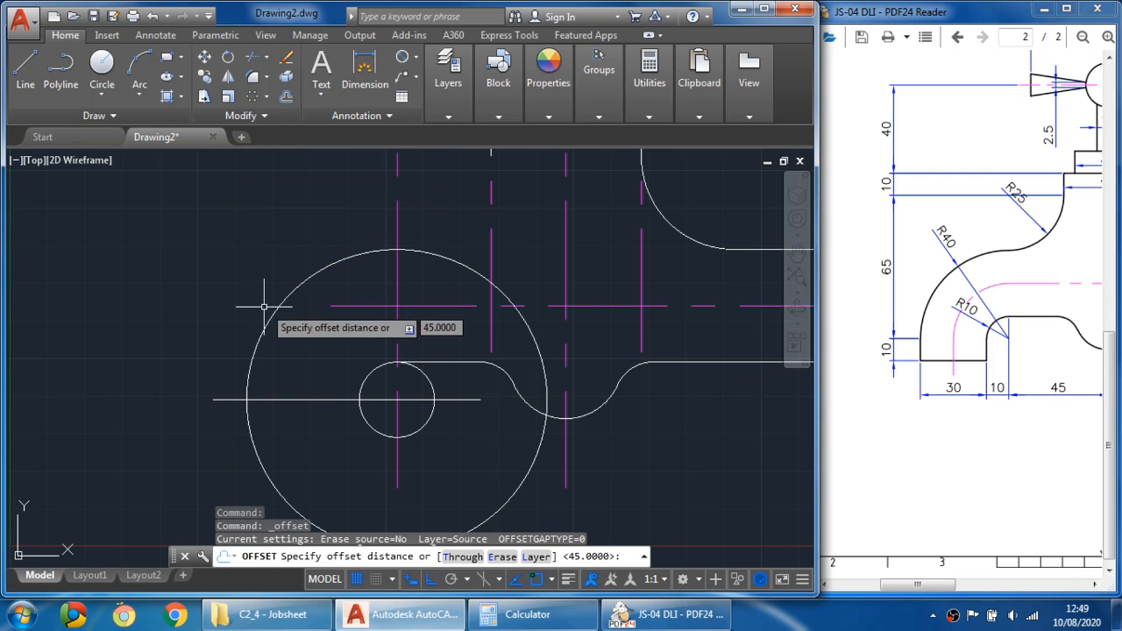
key("Escape")
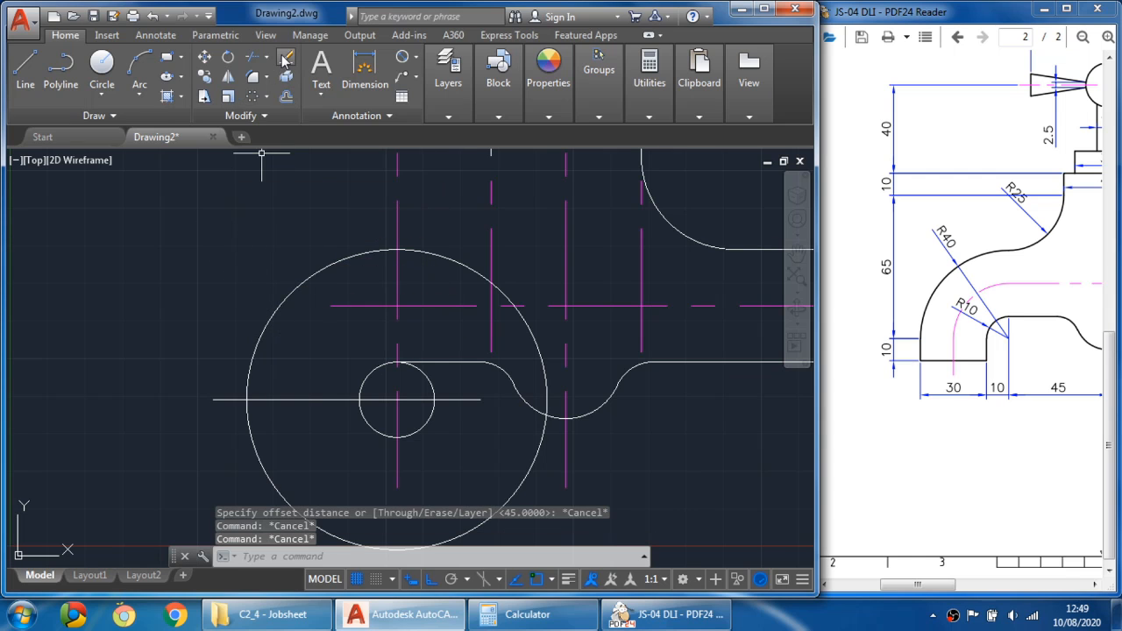
left_click(285, 58)
left_click(340, 400)
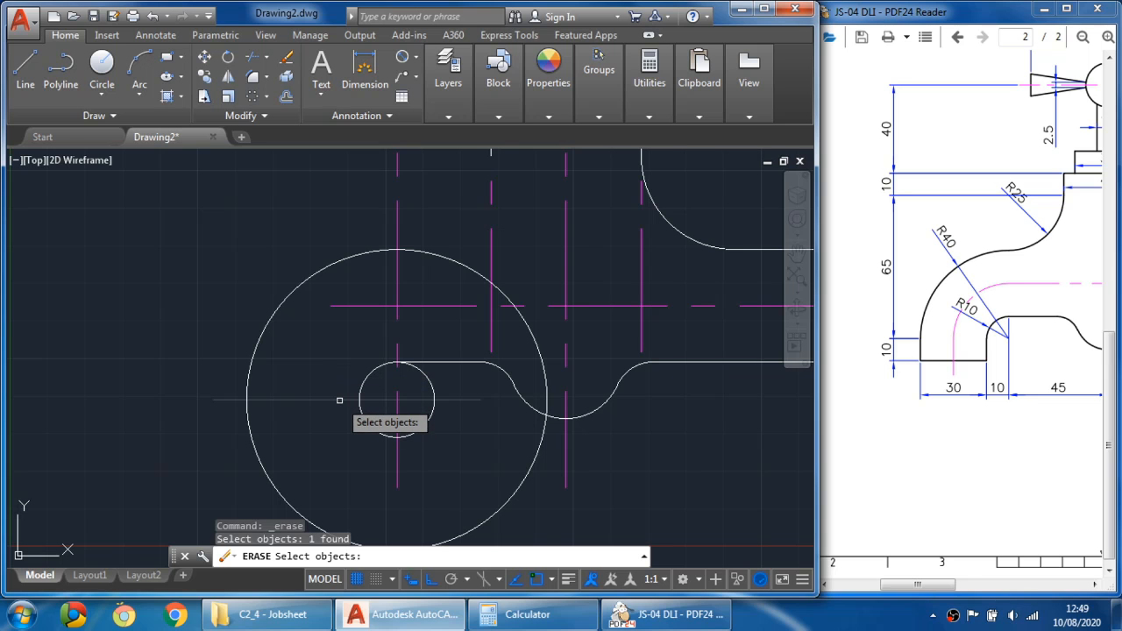
key("Return")
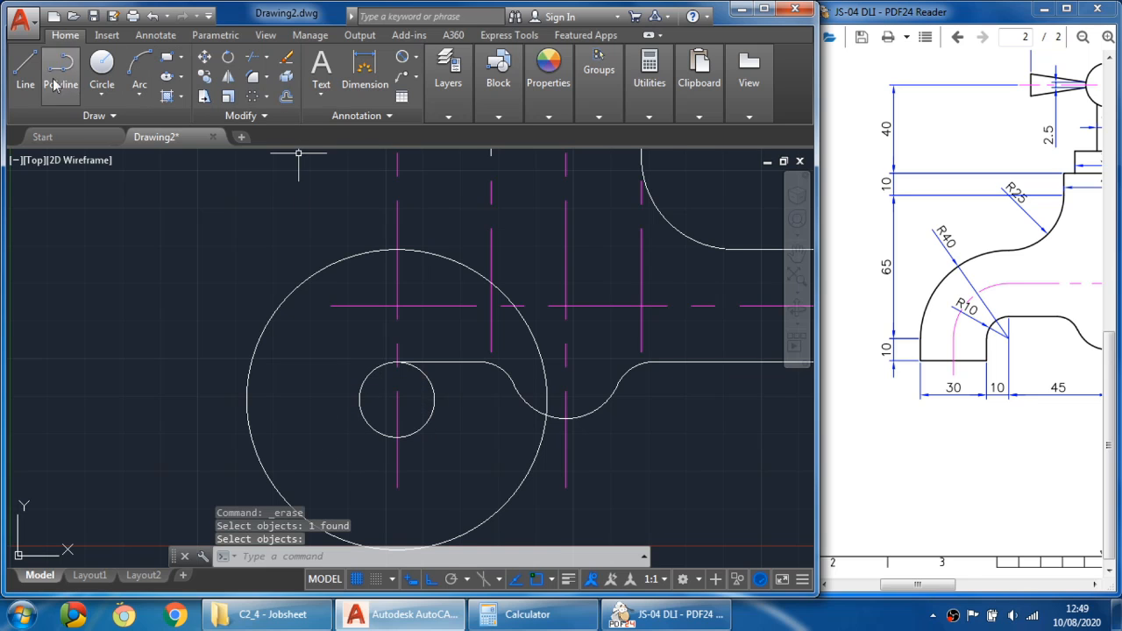
- Draw the spout lip outline from the R10 circle's left quadrant: 10 down, 30 left, then 10 up
left_click(17, 79)
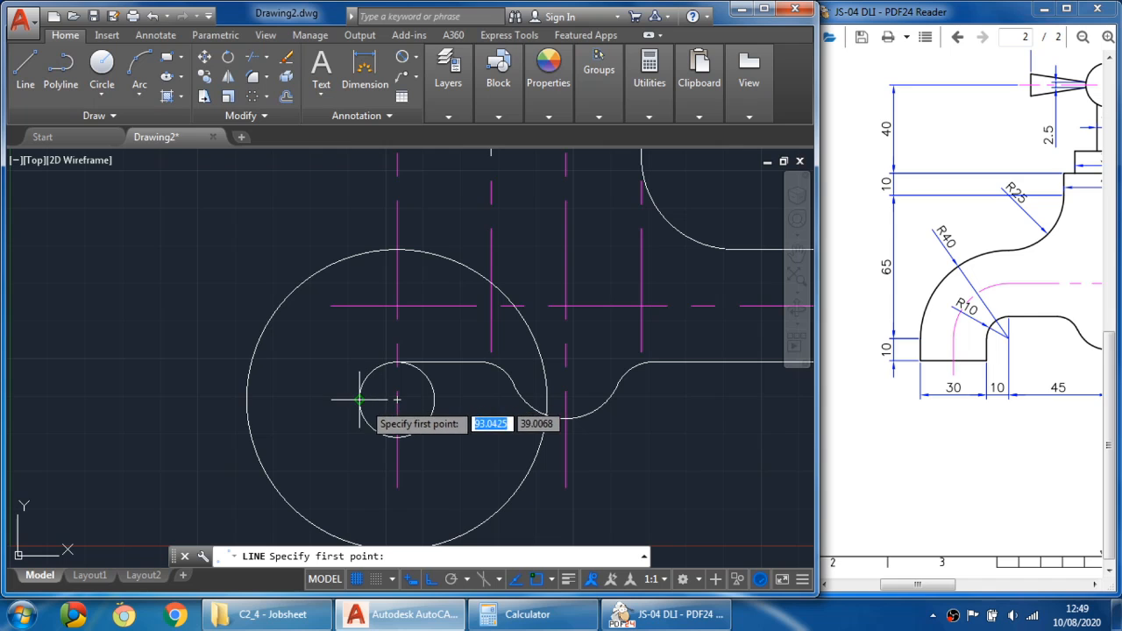
left_click(359, 400)
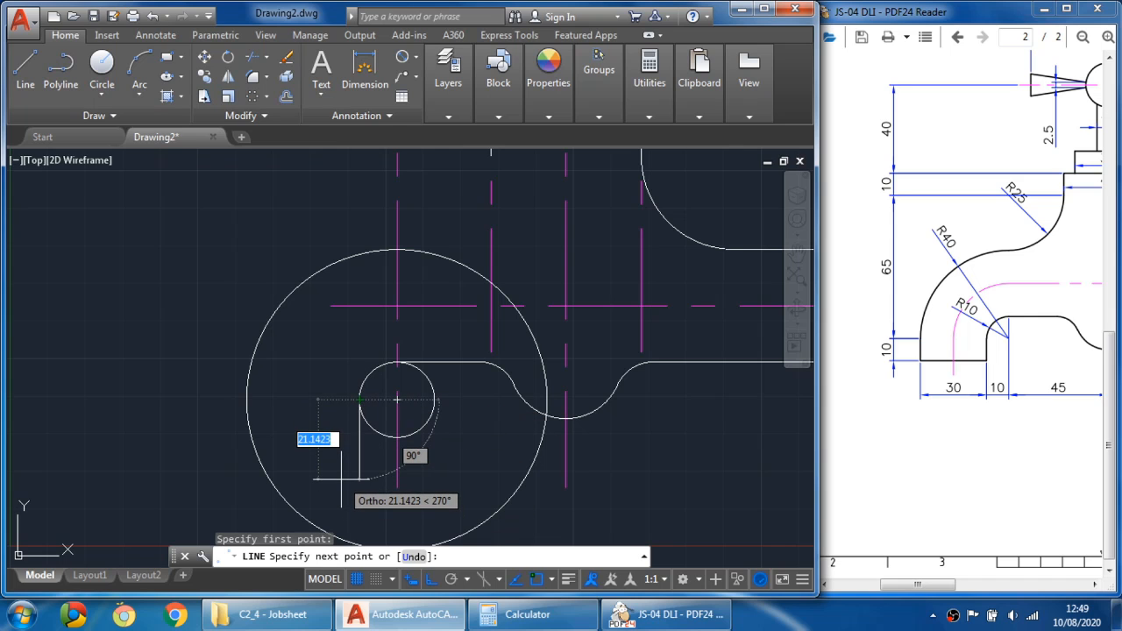
type("10")
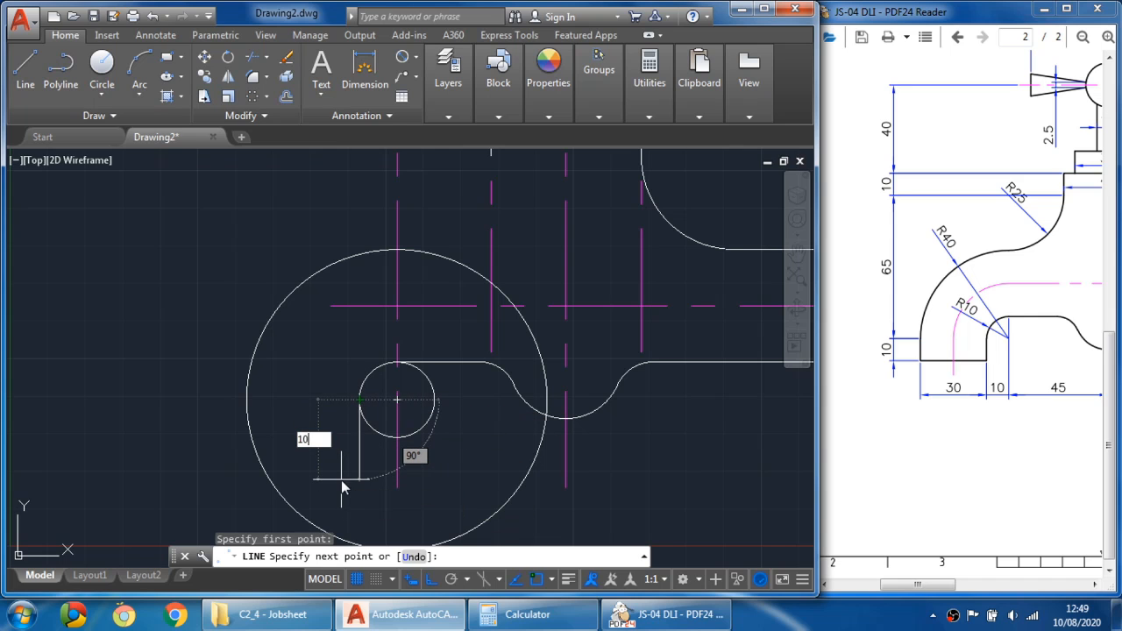
key("Return")
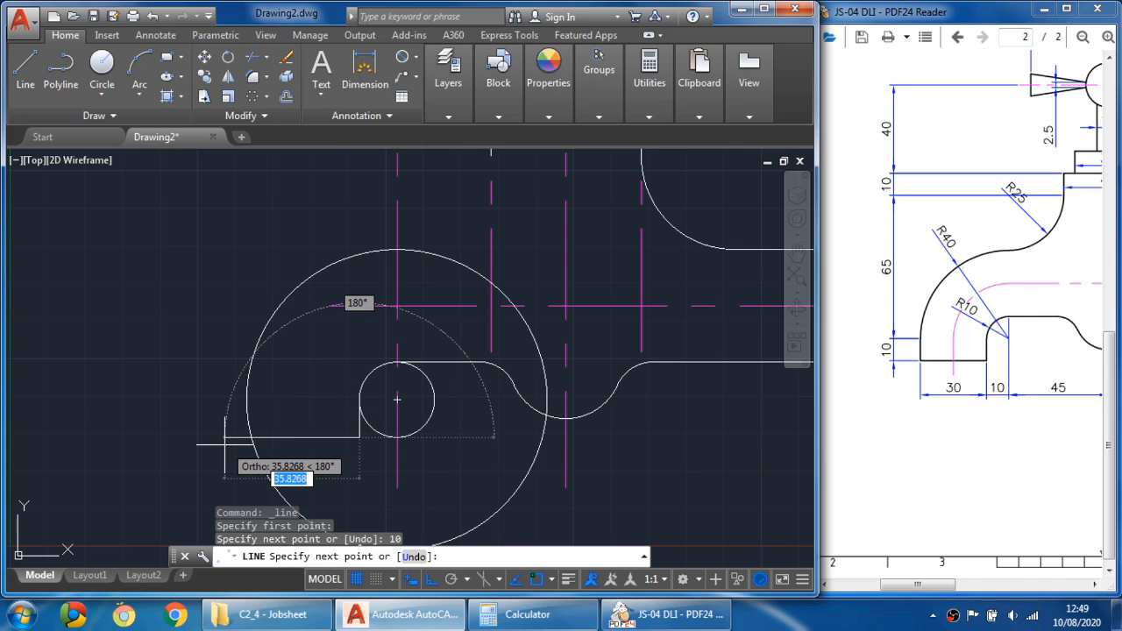
type("30")
key("Return")
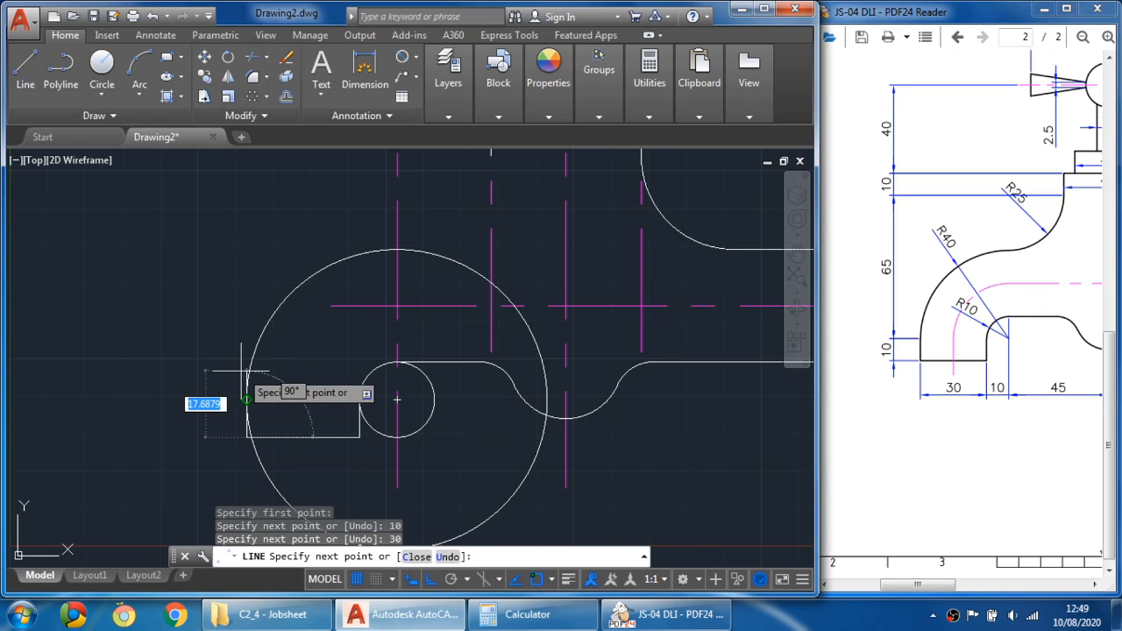
type("10")
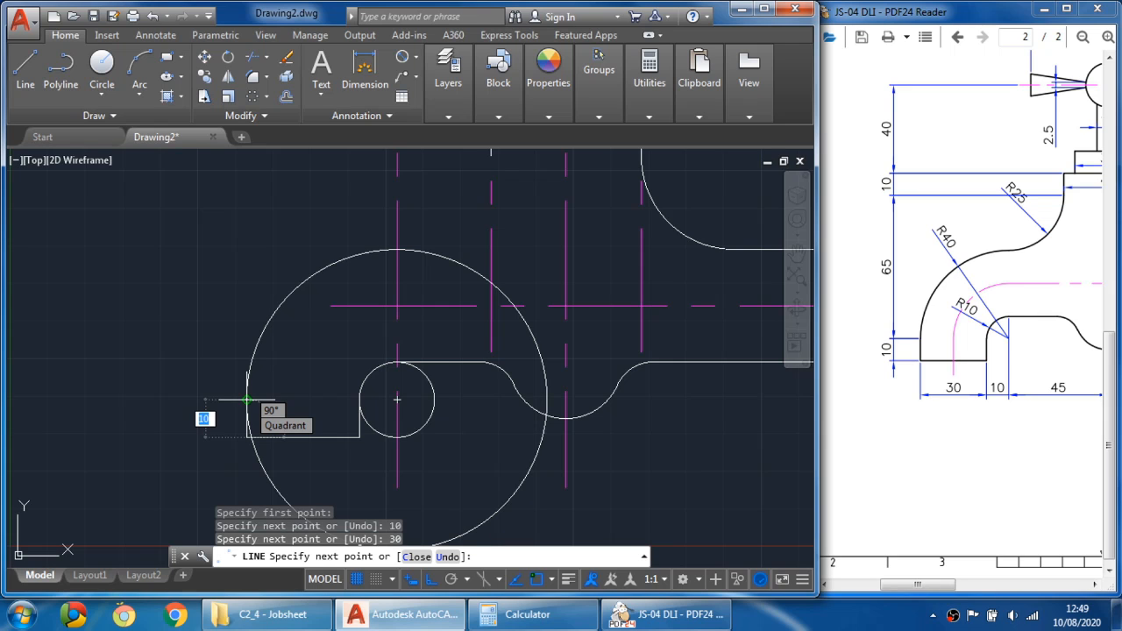
key("Return")
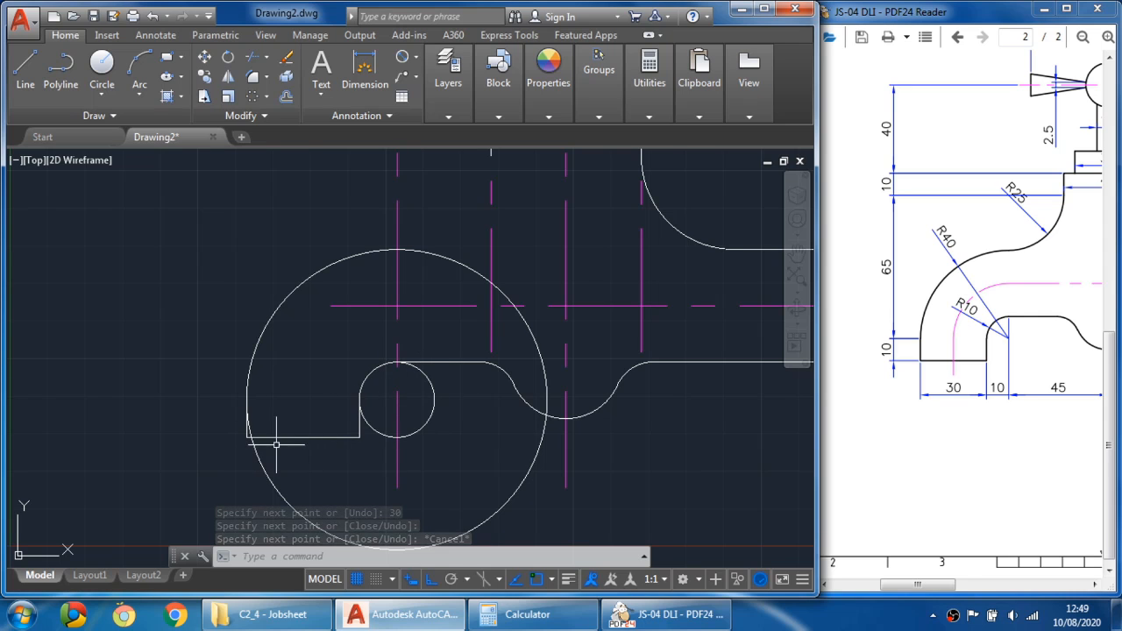
- Trim the R10 circle to the quarter arc joining the lip's inner side and the body's lower edge
left_click(253, 56)
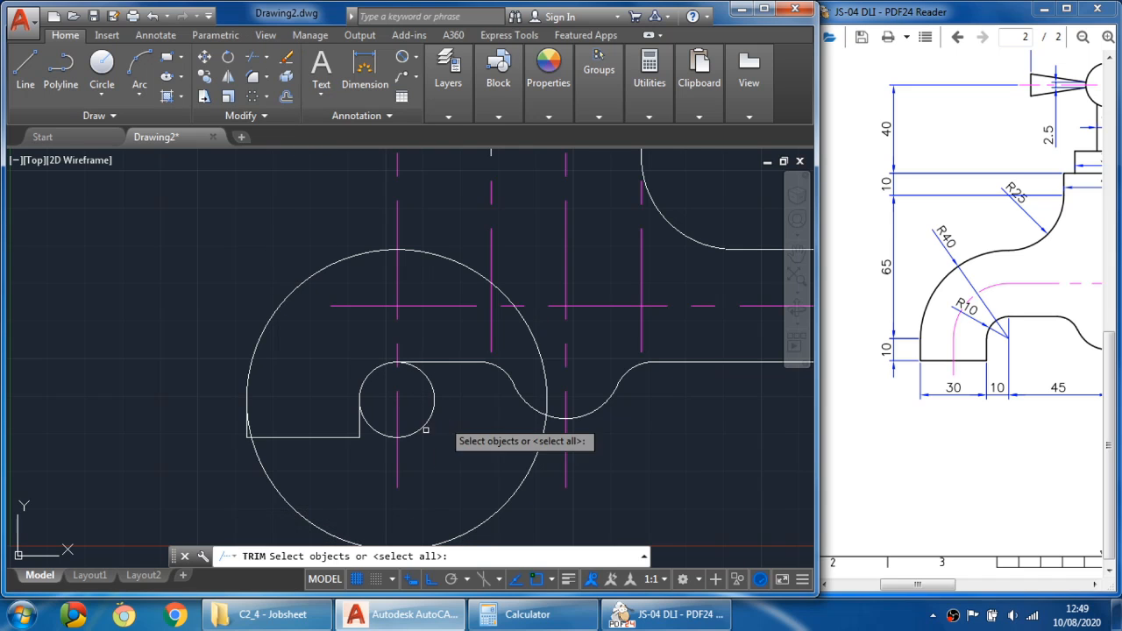
left_click(359, 421)
left_click(442, 362)
key("Return")
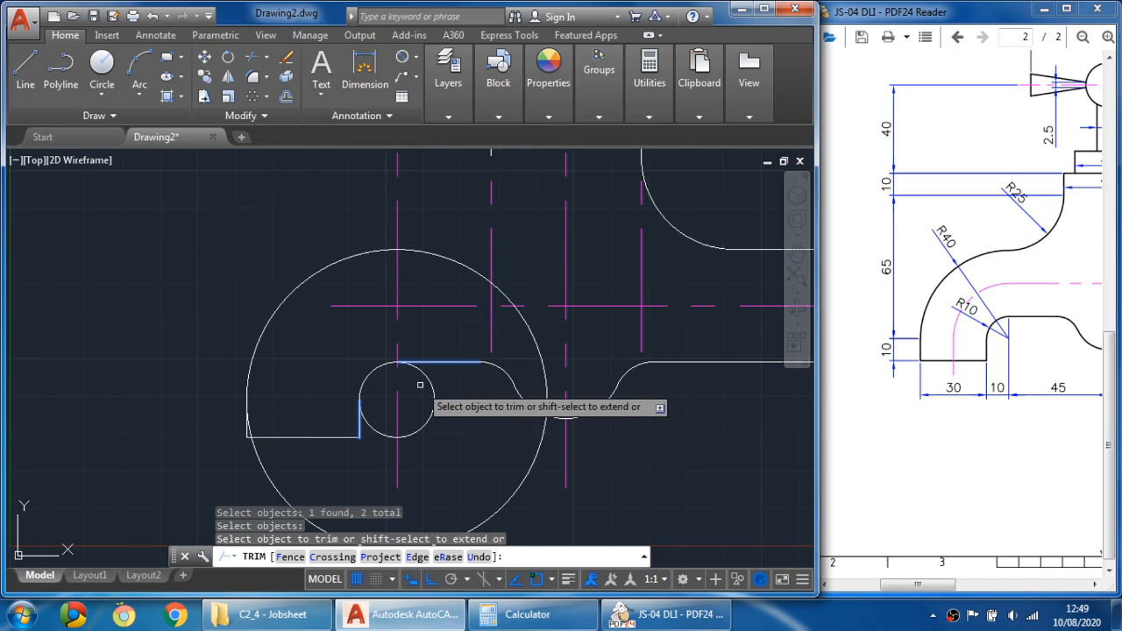
left_click(431, 386)
key("Escape")
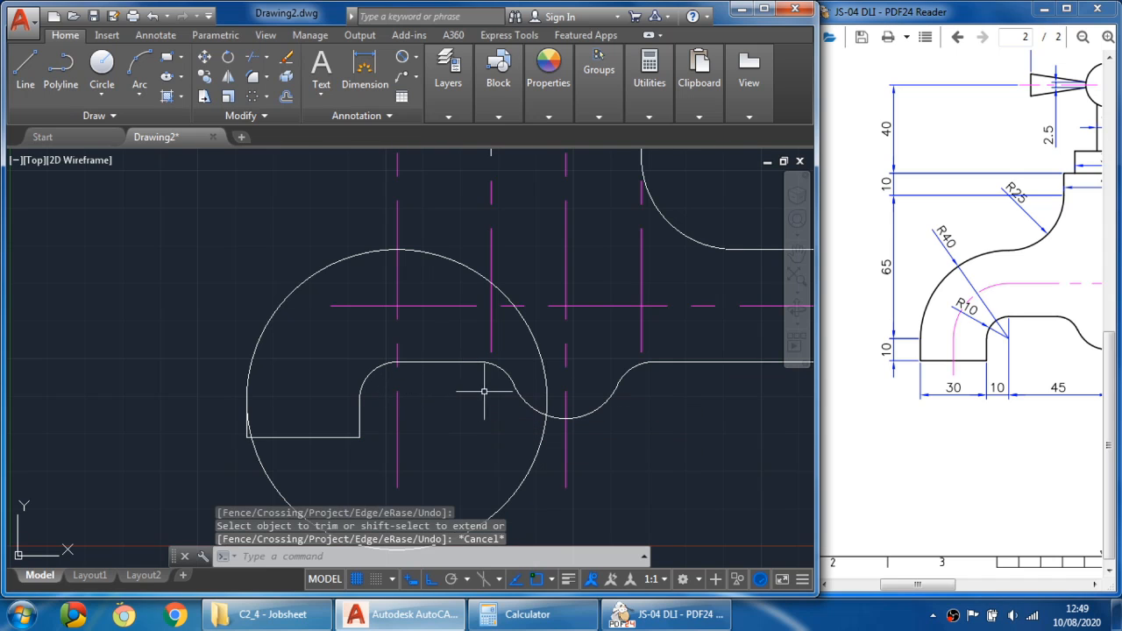
- Compare the spout's upper curves with the reference drawing
left_click(1044, 365)
mouse_move(1044, 366)
left_mouse_down()
mouse_move(1002, 416)
mouse_move(1003, 434)
left_mouse_up()
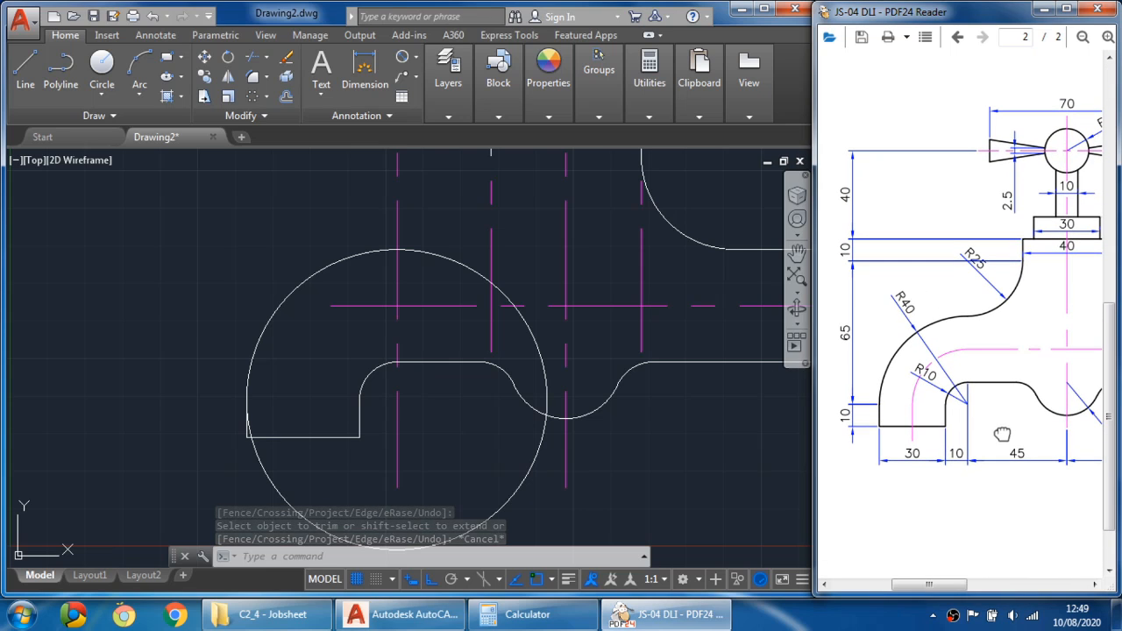
left_click_drag(984, 328, 970, 350)
left_click(501, 321)
middle_click_drag(501, 321, 401, 421)
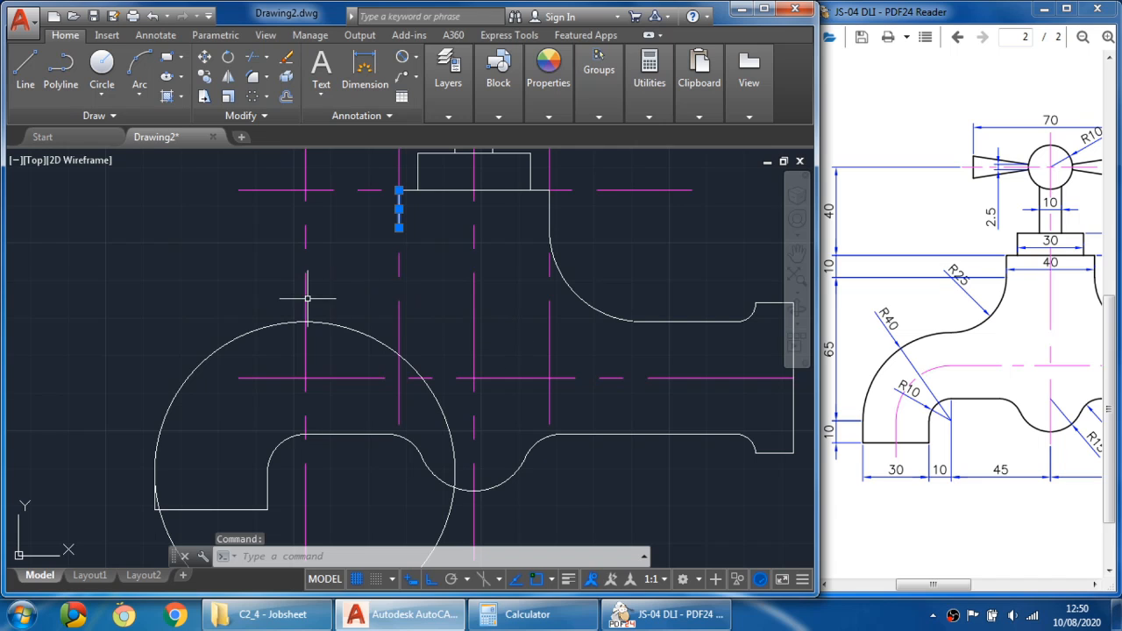
left_click(269, 327)
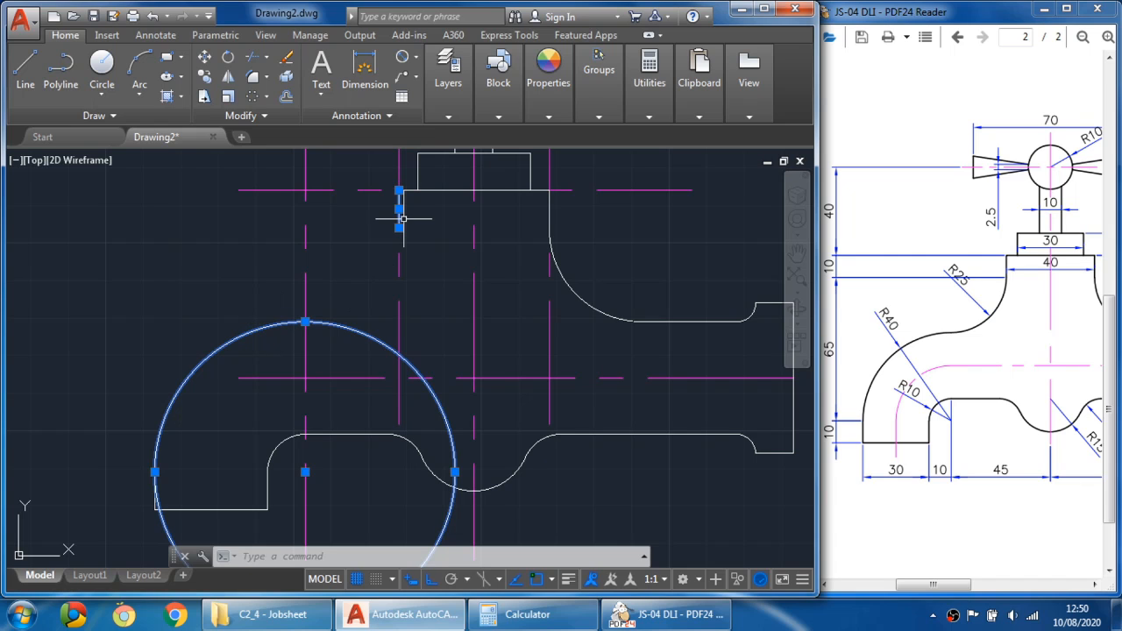
key("Escape")
key("Escape")
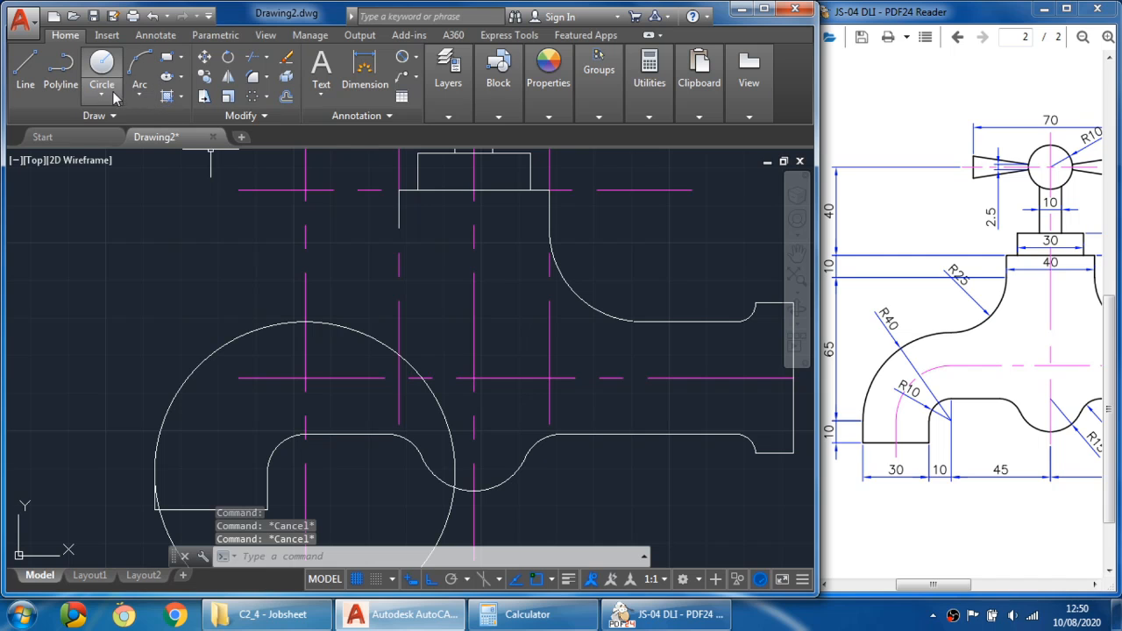
- Draw an R25 circle tangent to the large R40 circle and the body's left edge using Tan, Tan, Radius
left_click(113, 93)
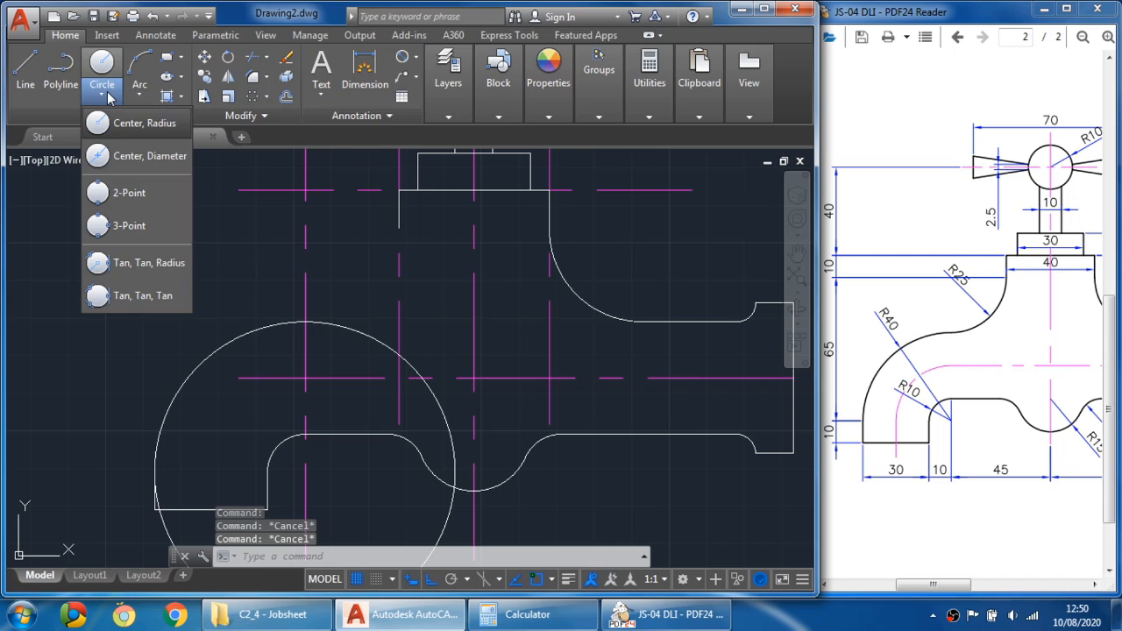
left_click(143, 263)
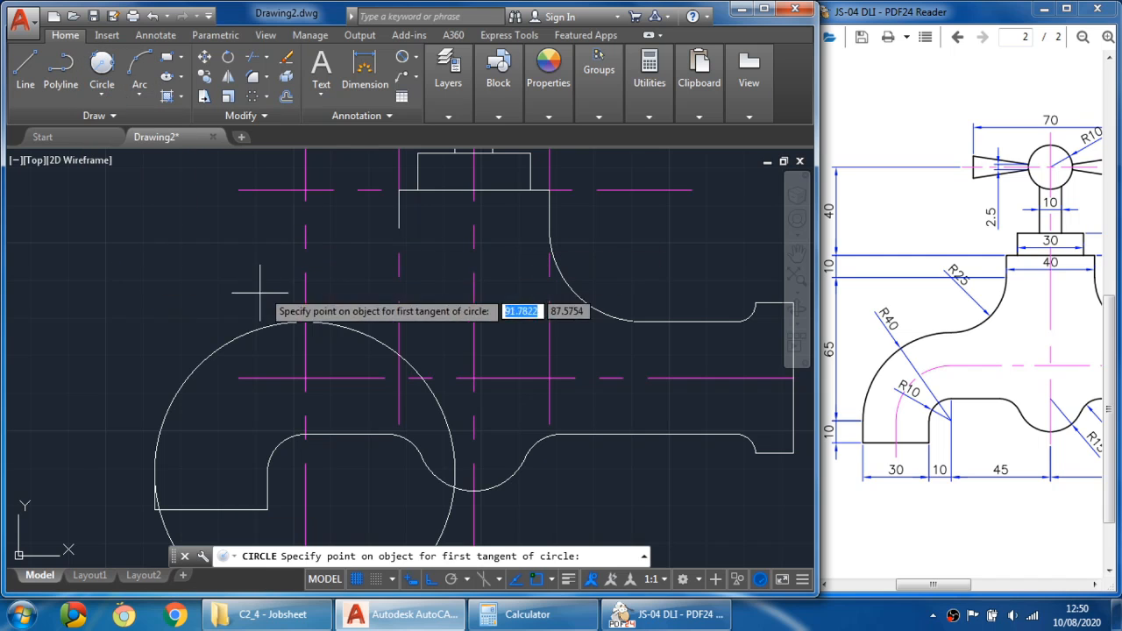
left_click(246, 331)
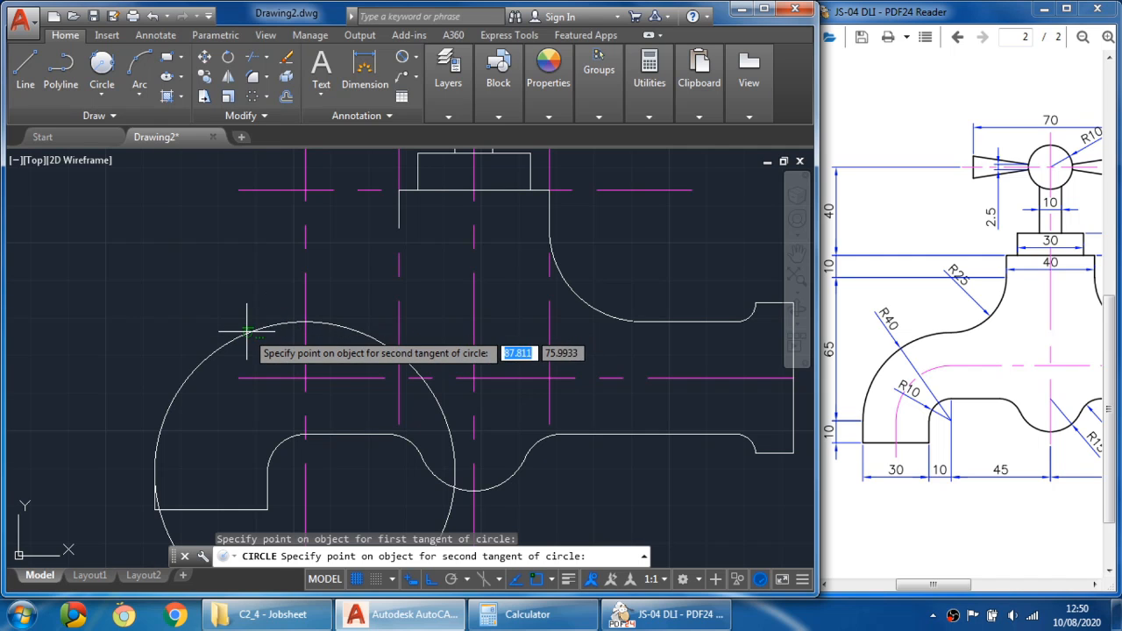
left_click(400, 210)
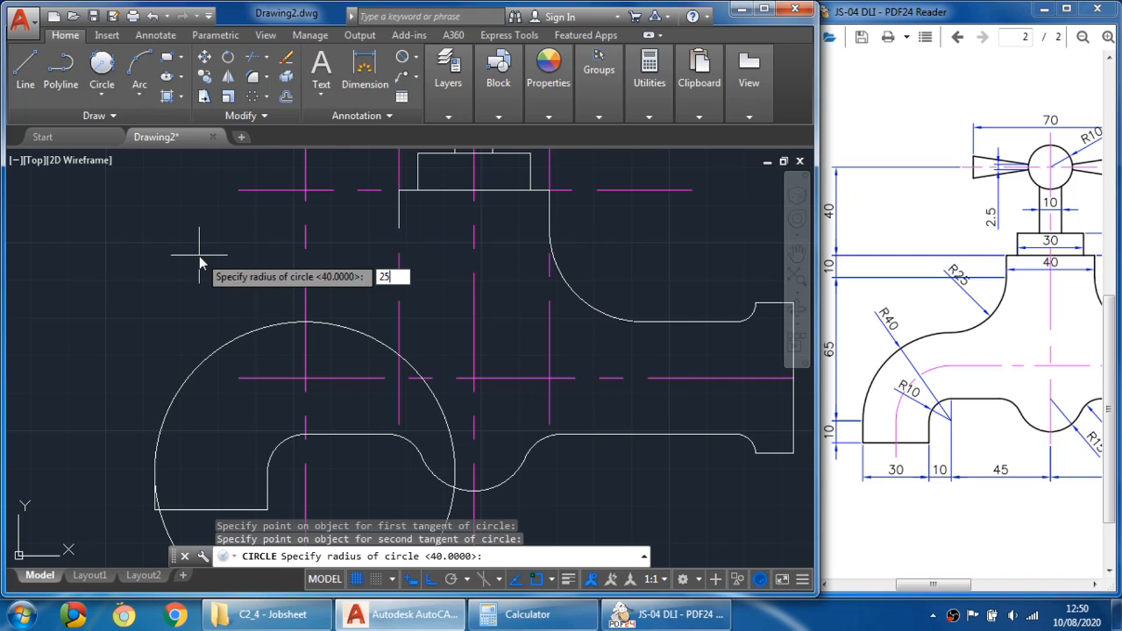
key("Return")
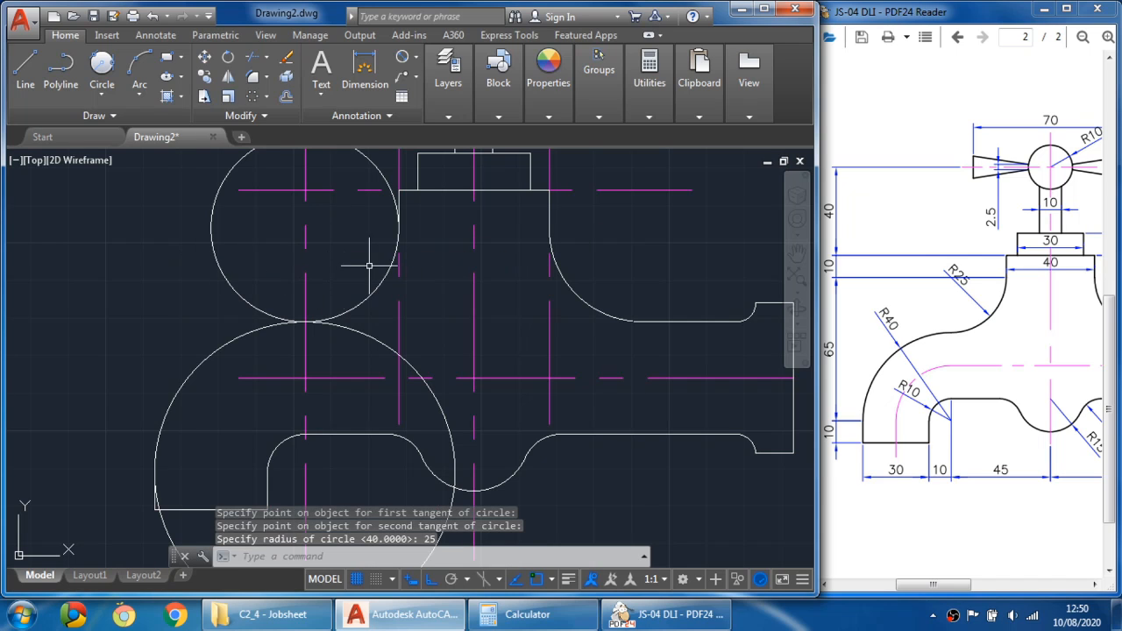
- Trim the R25 circle to the fillet arc between the body's left edge and the R40 circle
scroll(370, 265, "down", 2)
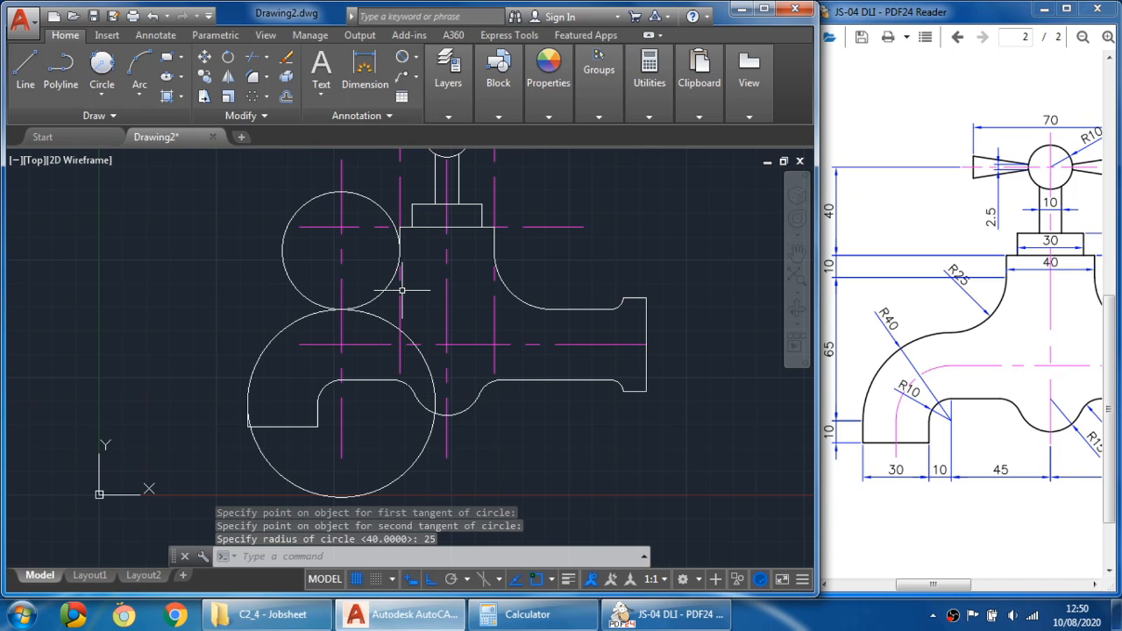
left_click(255, 60)
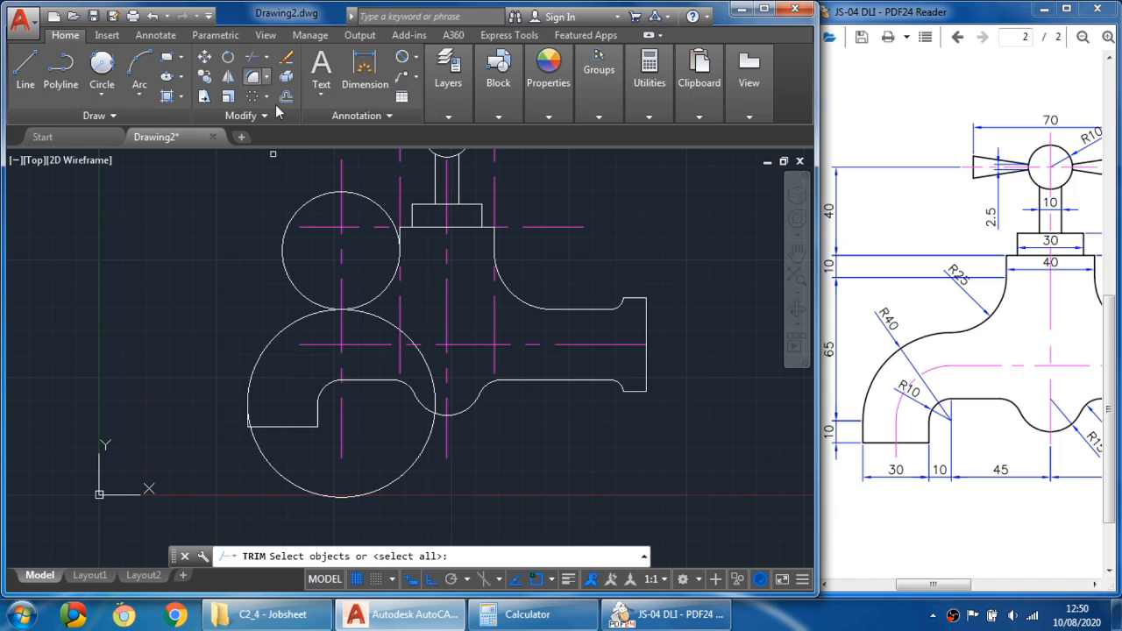
left_click(321, 313)
scroll(399, 230, "up", 6)
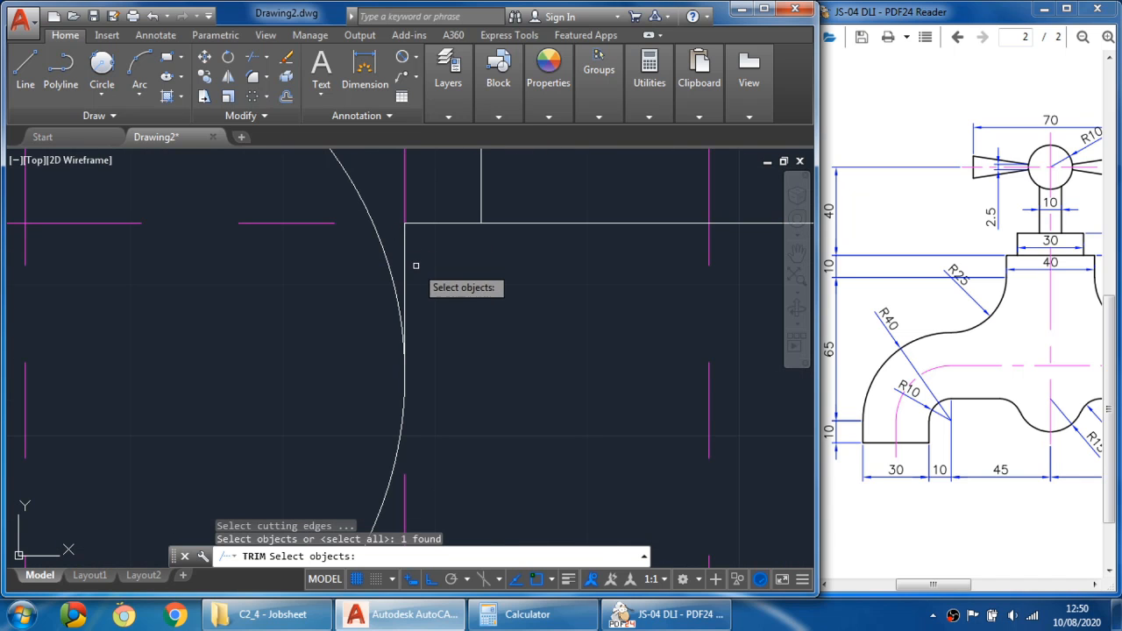
left_click(405, 254)
scroll(407, 256, "down", 6)
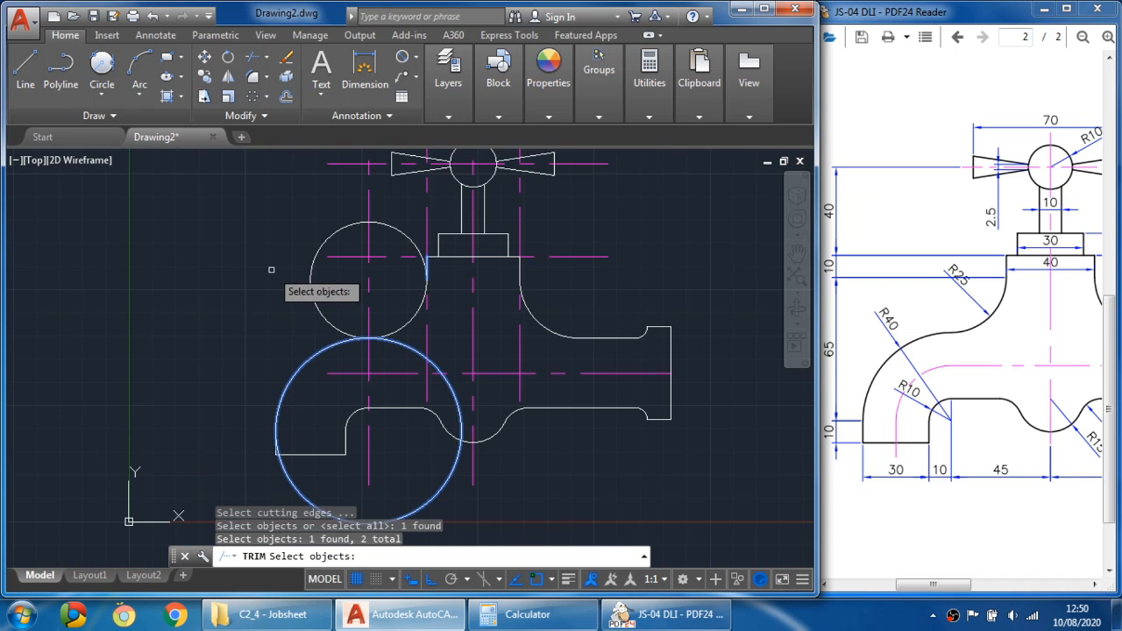
key("Return")
left_click(324, 242)
left_click(317, 305)
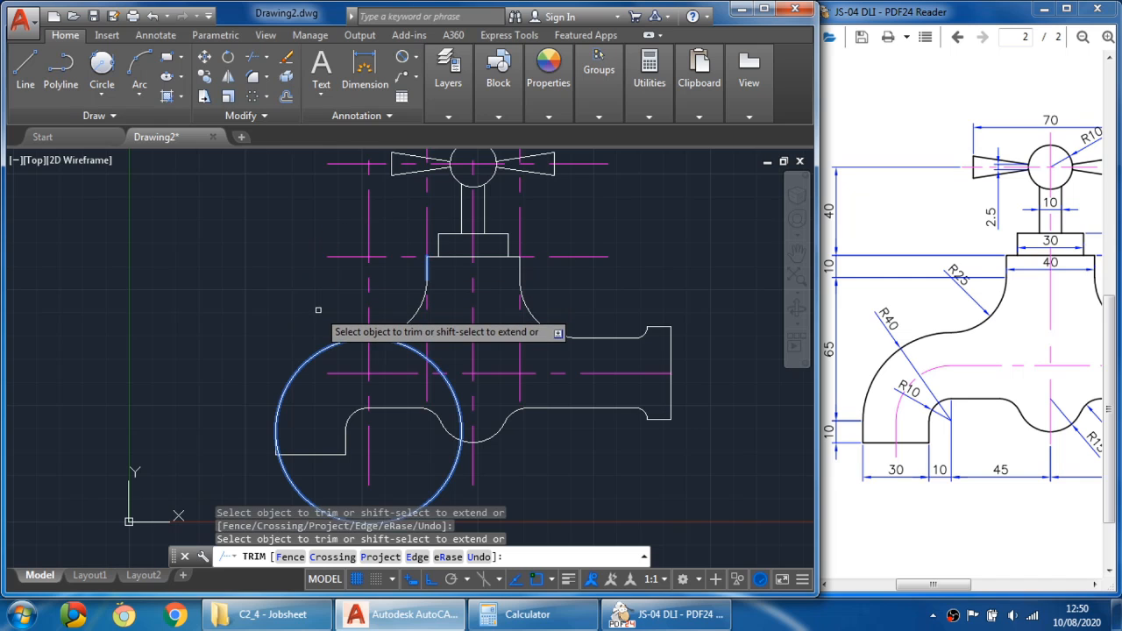
key("Escape")
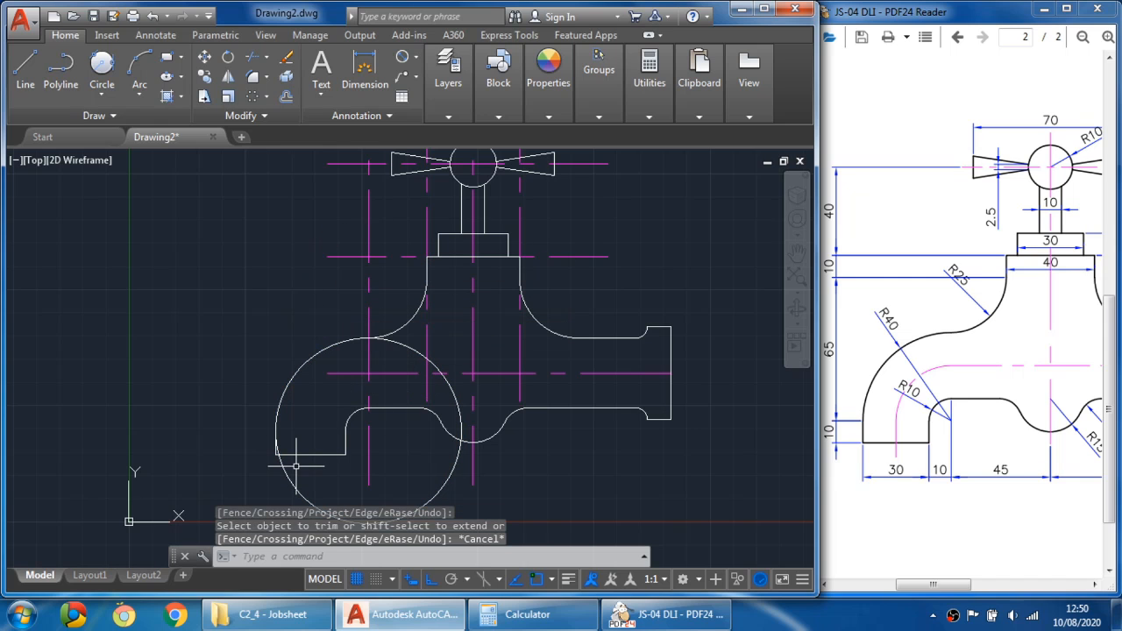
- Trim the R40 circle to the outer spout arc joining the lip's outer side and the R25 arc
middle_click_drag(296, 466, 313, 433)
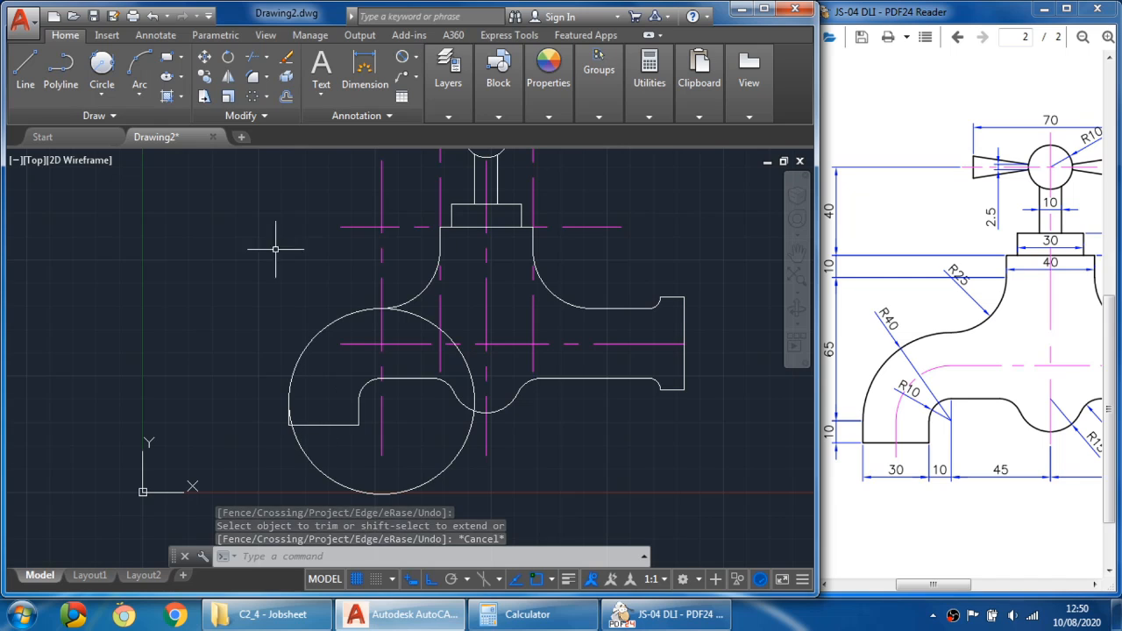
left_click(253, 57)
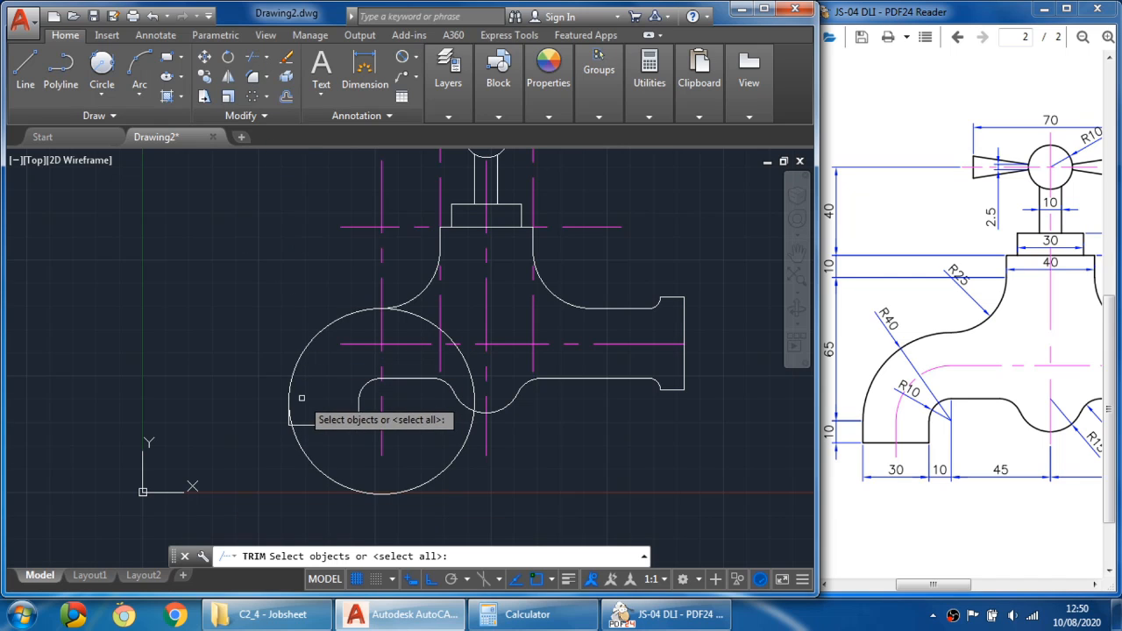
scroll(301, 399, "up", 4)
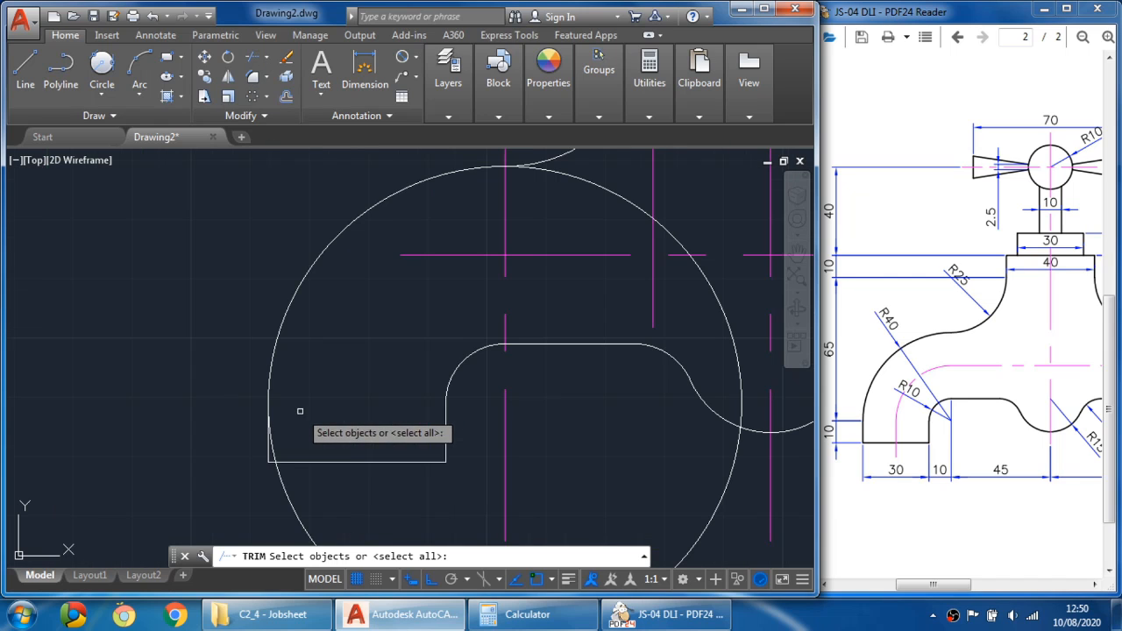
left_click(266, 452)
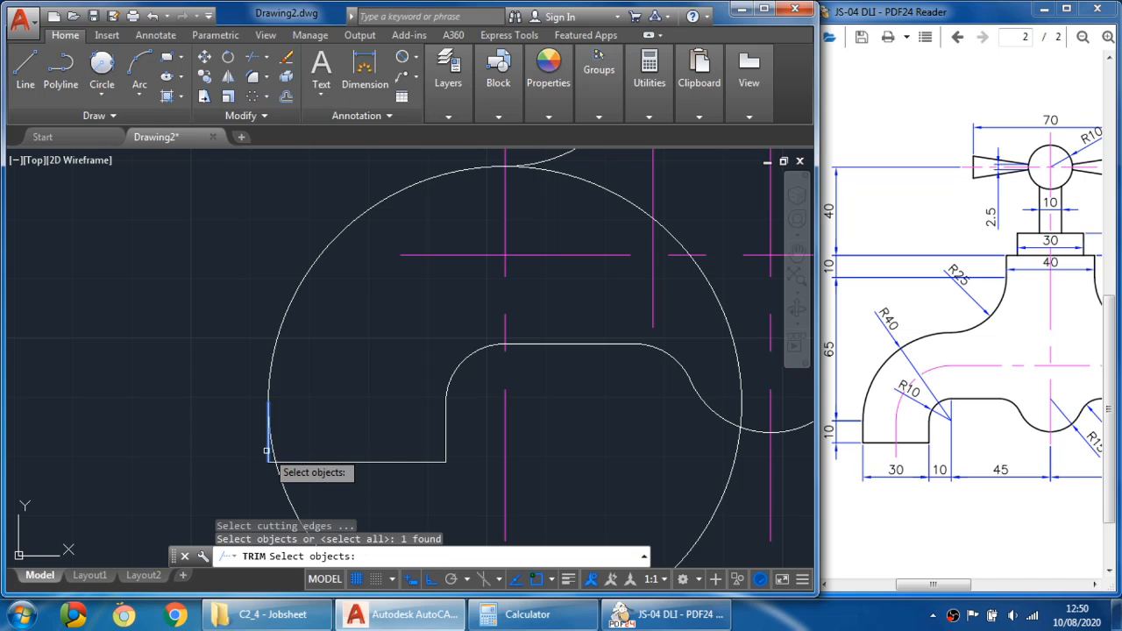
scroll(321, 348, "down", 2)
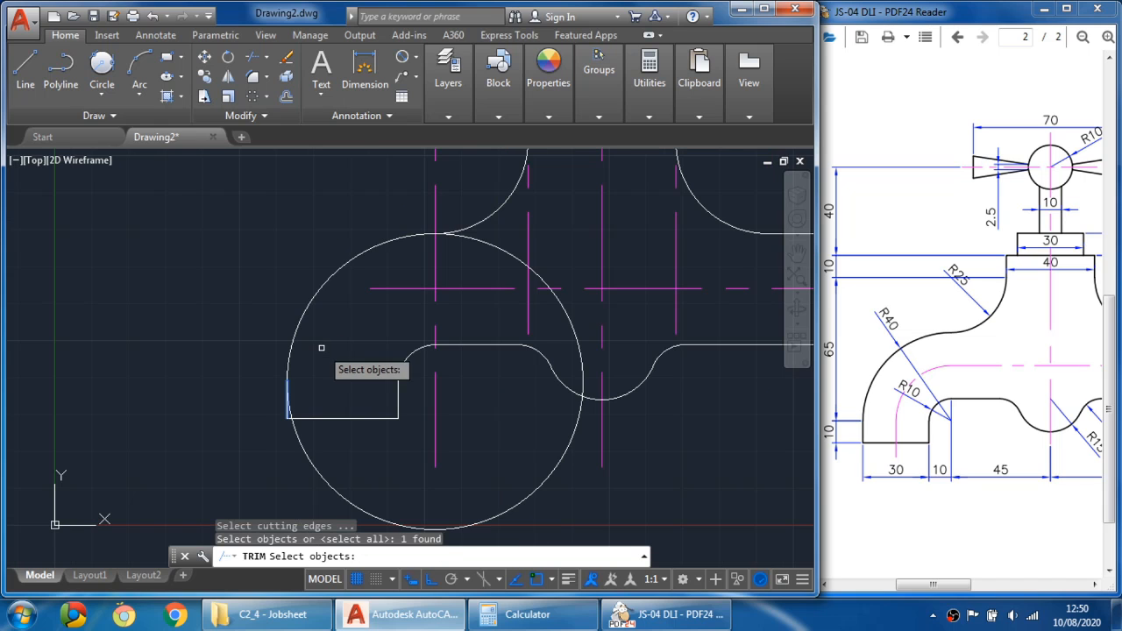
left_click(481, 222)
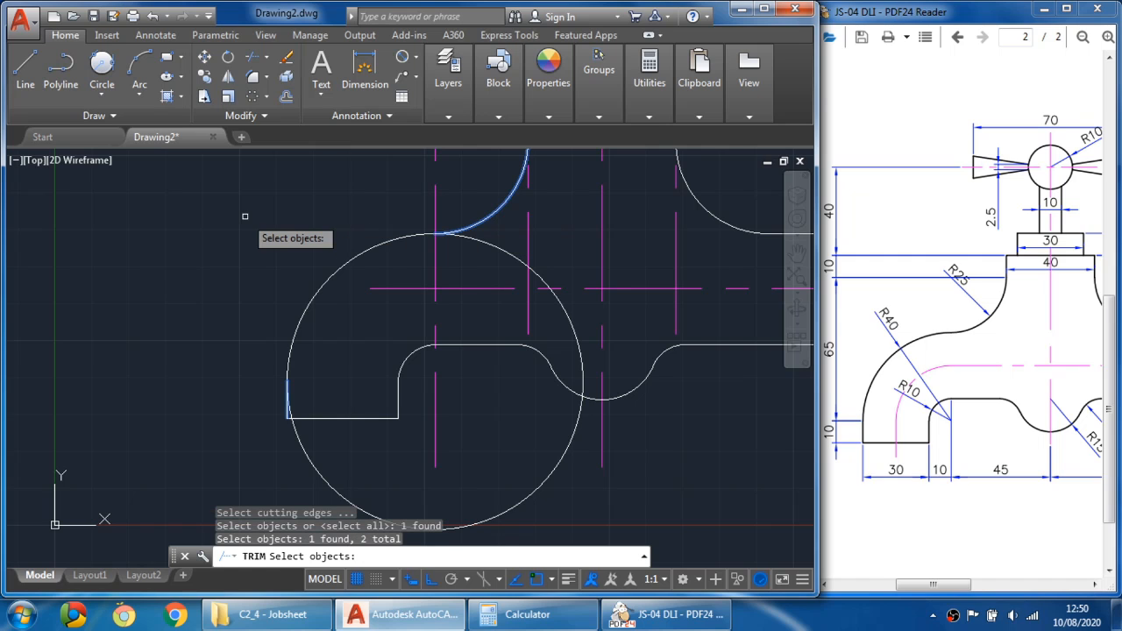
key("Return")
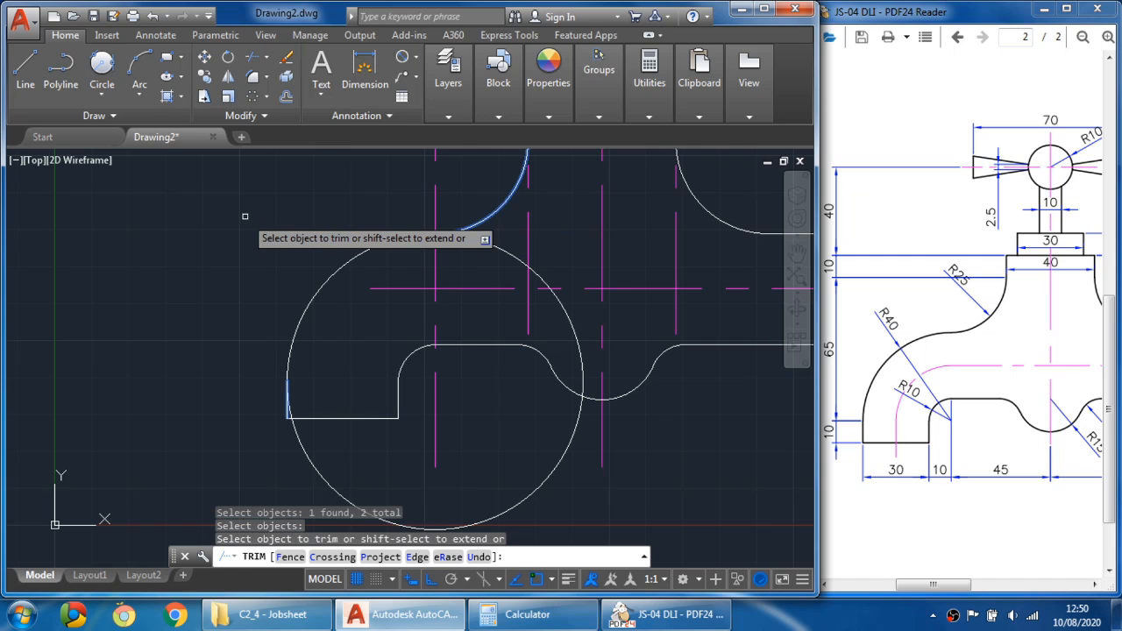
left_click(505, 252)
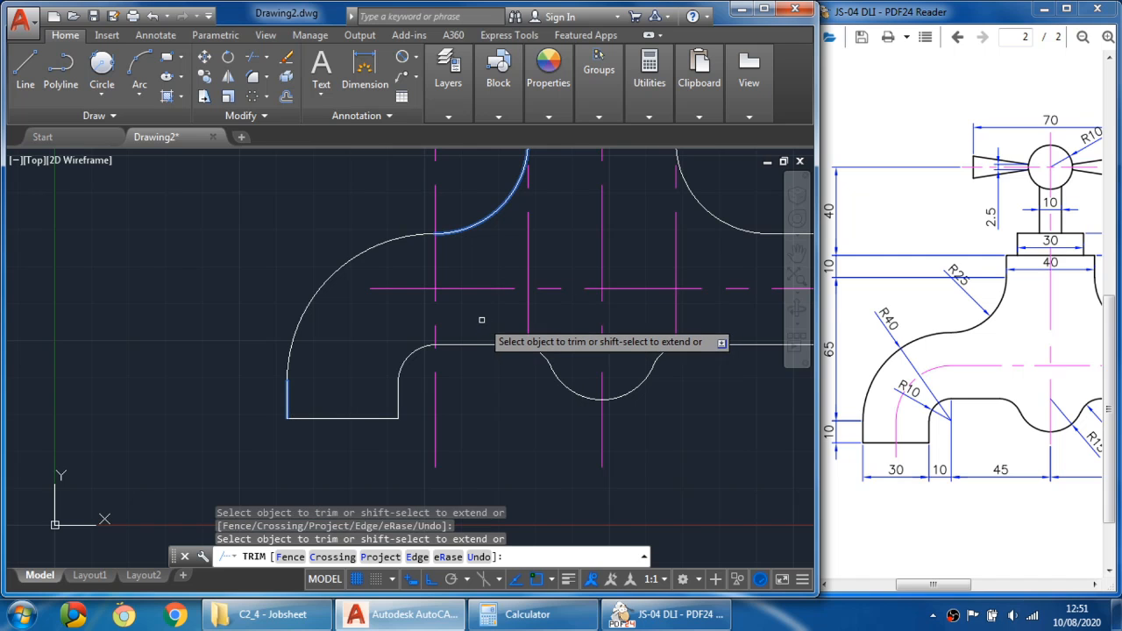
scroll(481, 320, "down", 2)
key("Escape")
- Erase the leftover offset guide lines beside the stem and above the body
mouse_move(480, 320)
middle_mouse_down()
mouse_move(394, 394)
mouse_move(389, 424)
mouse_move(366, 420)
middle_mouse_up()
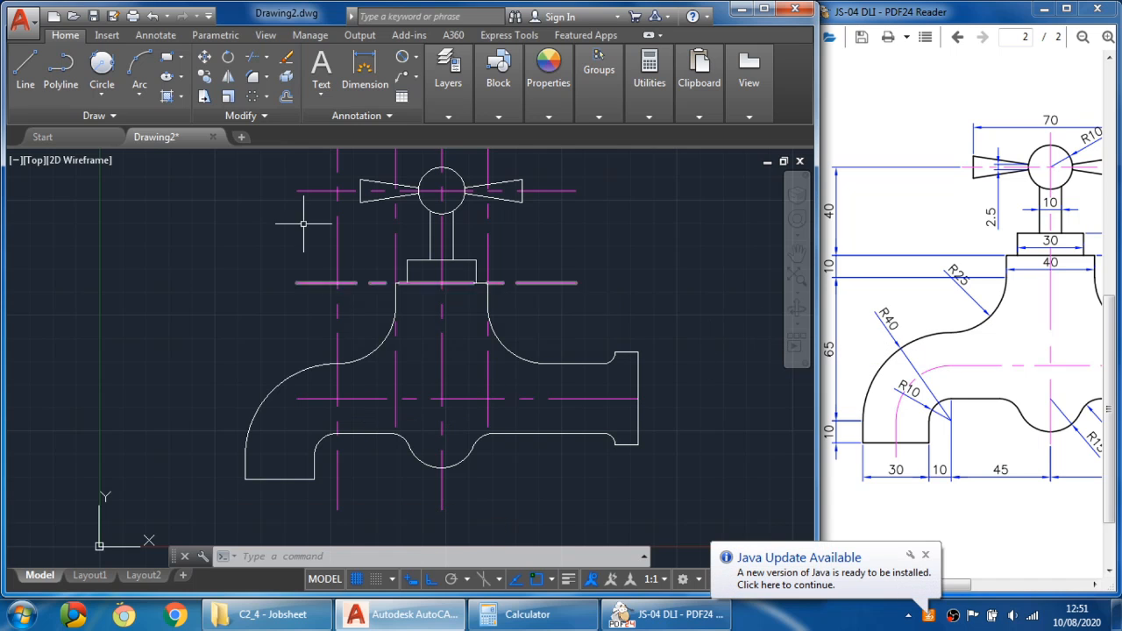
left_click(291, 57)
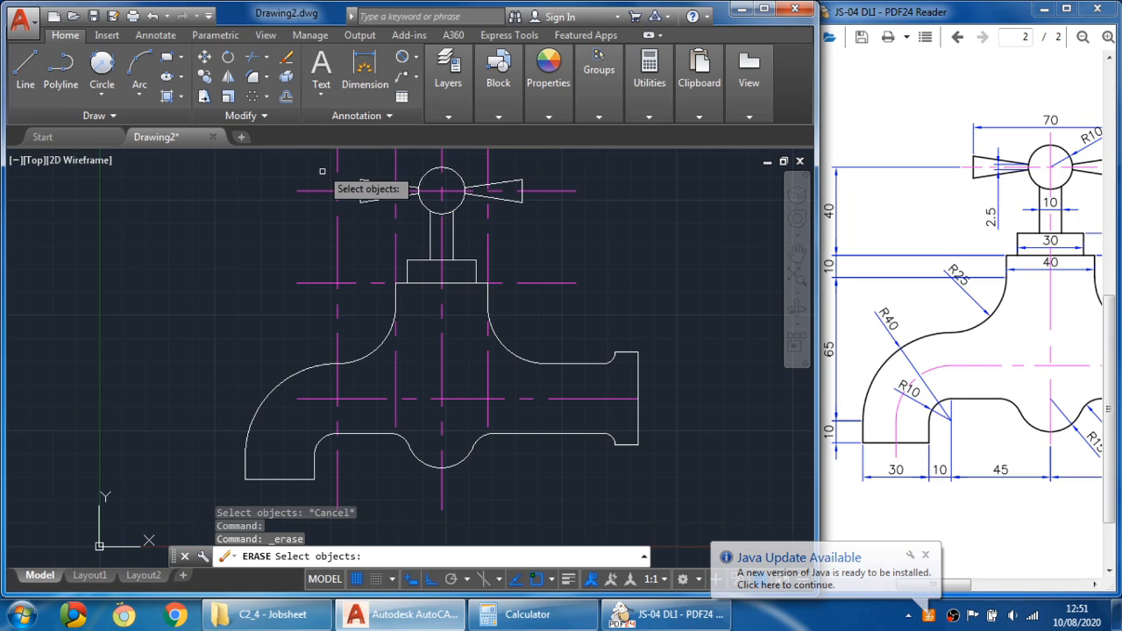
left_click(337, 253)
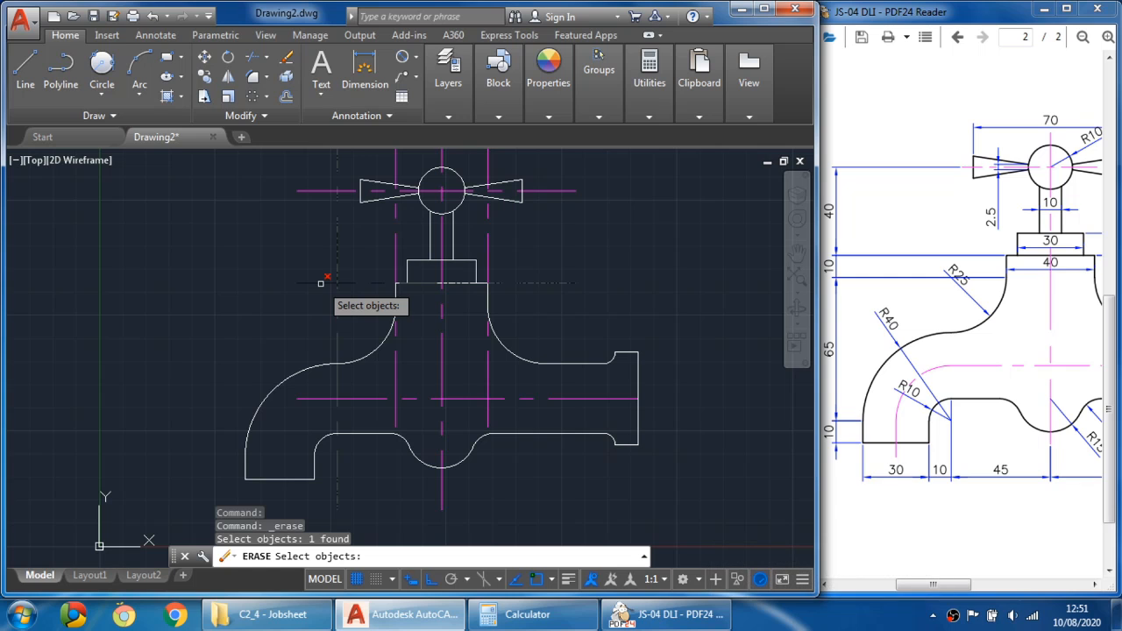
left_click(321, 283)
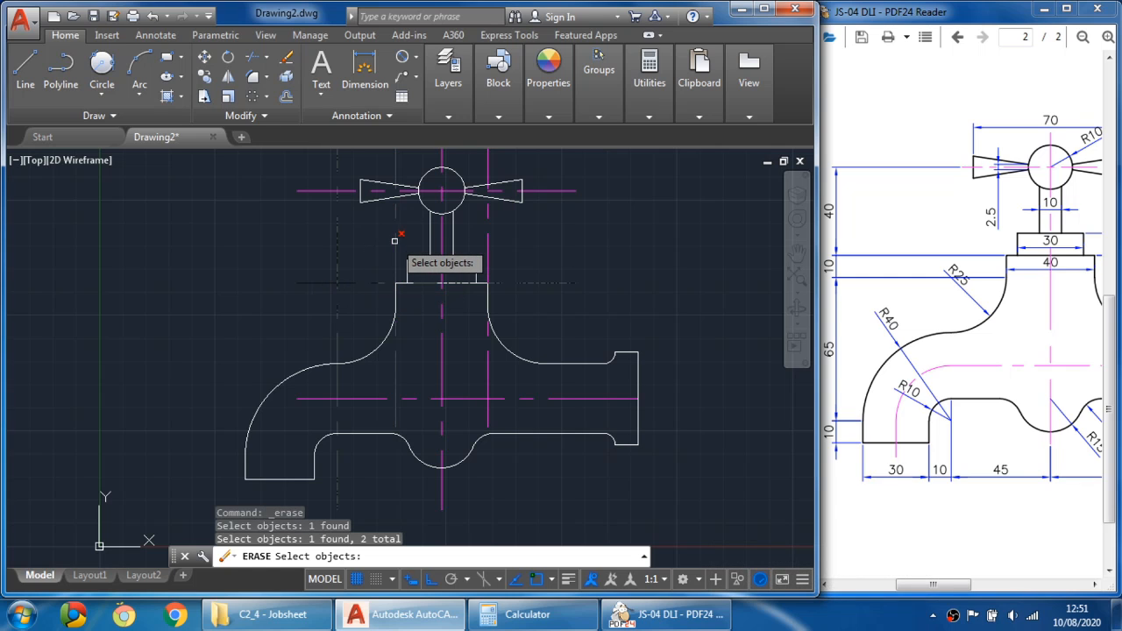
left_click(486, 237)
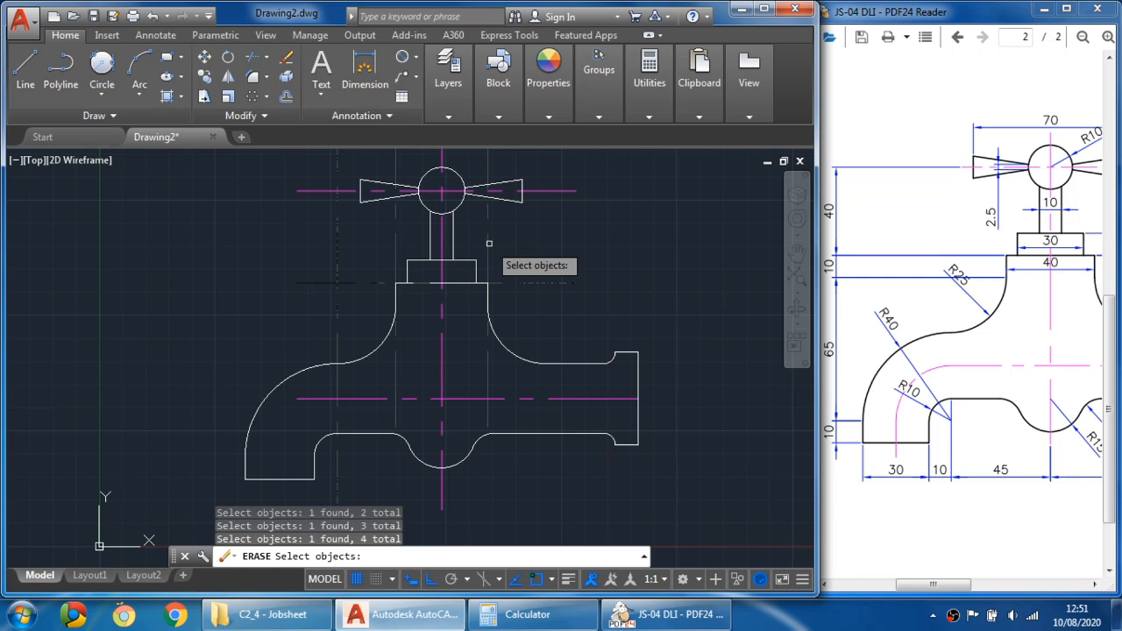
key("Return")
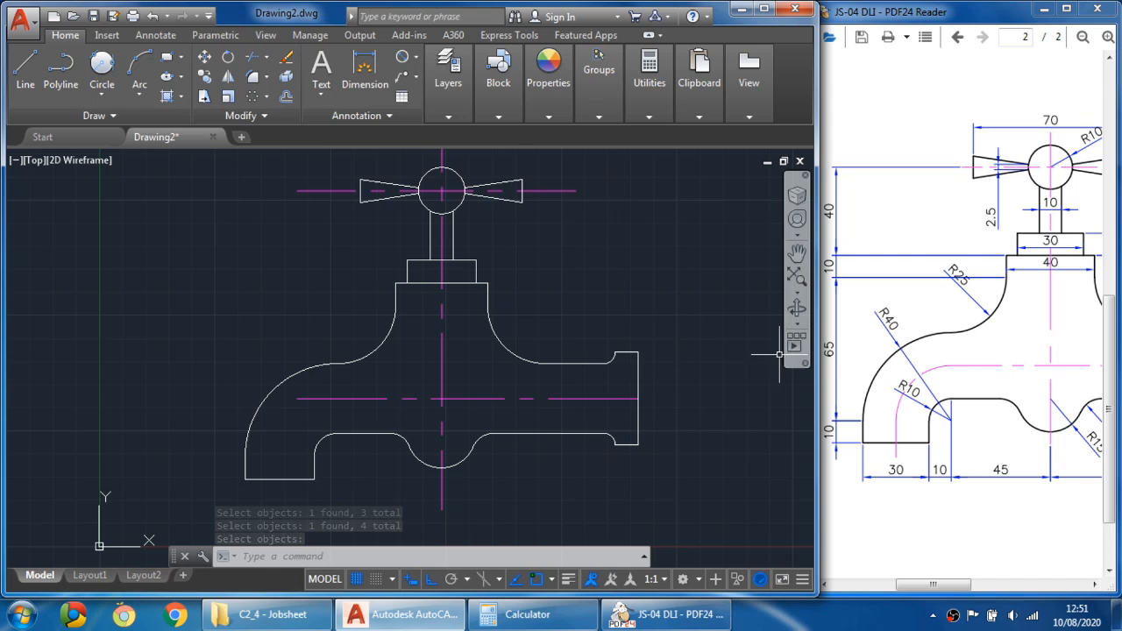
- Examine the complete tap drawing in the reference PDF, including the spout dimensions
left_click(927, 363)
scroll(929, 366, "down", 1, "ctrl")
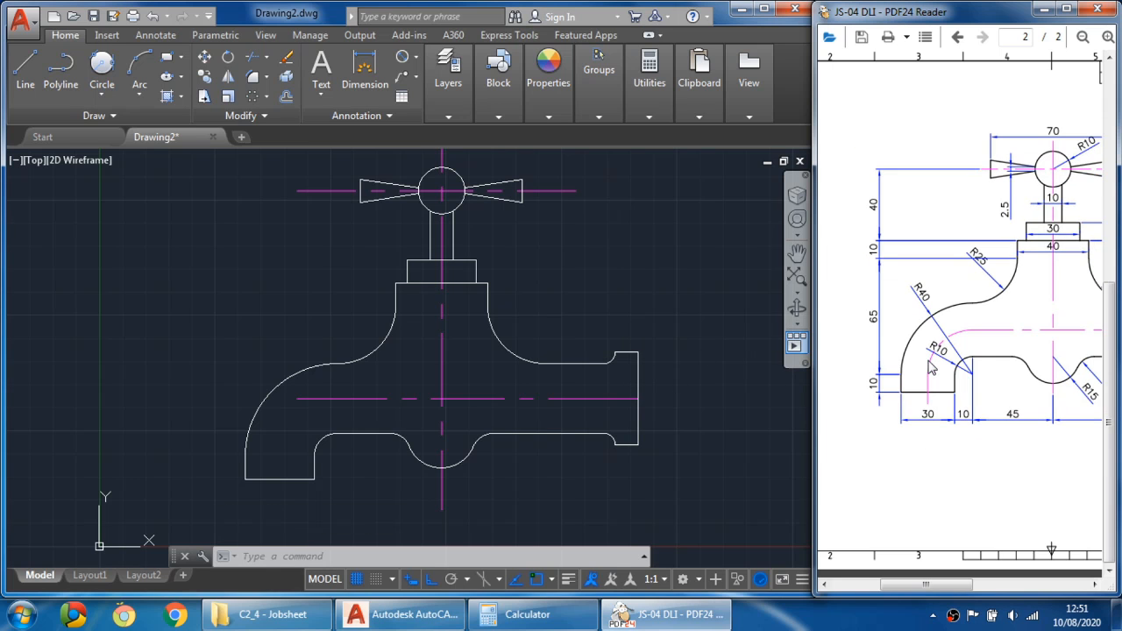
scroll(984, 353, "down", 2, "ctrl")
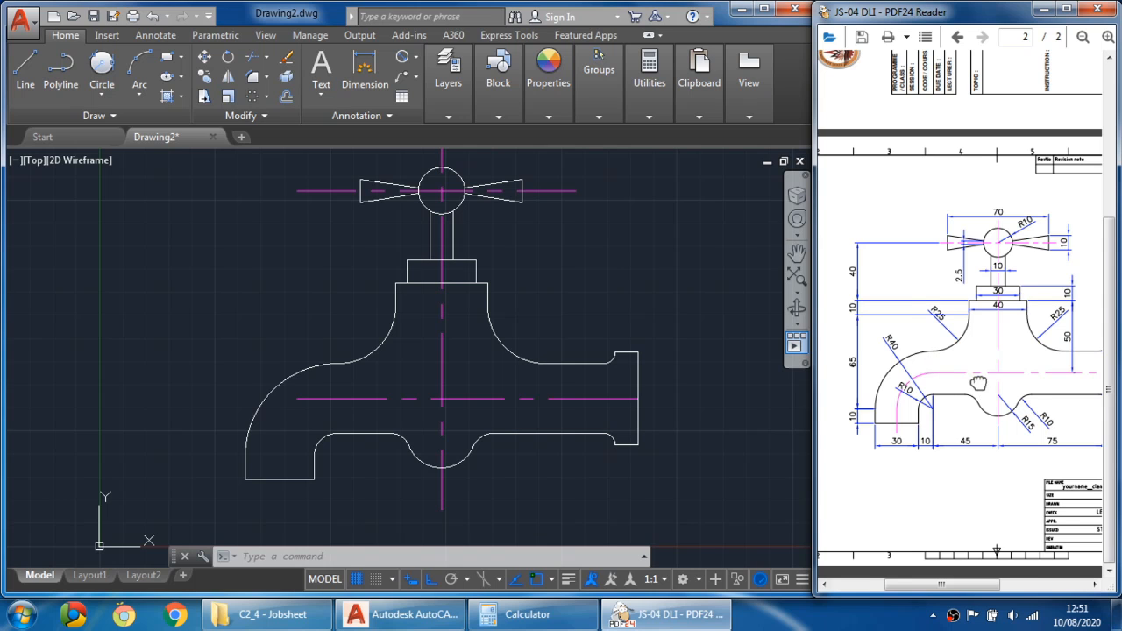
left_click_drag(980, 383, 948, 295)
left_click_drag(927, 396, 951, 396)
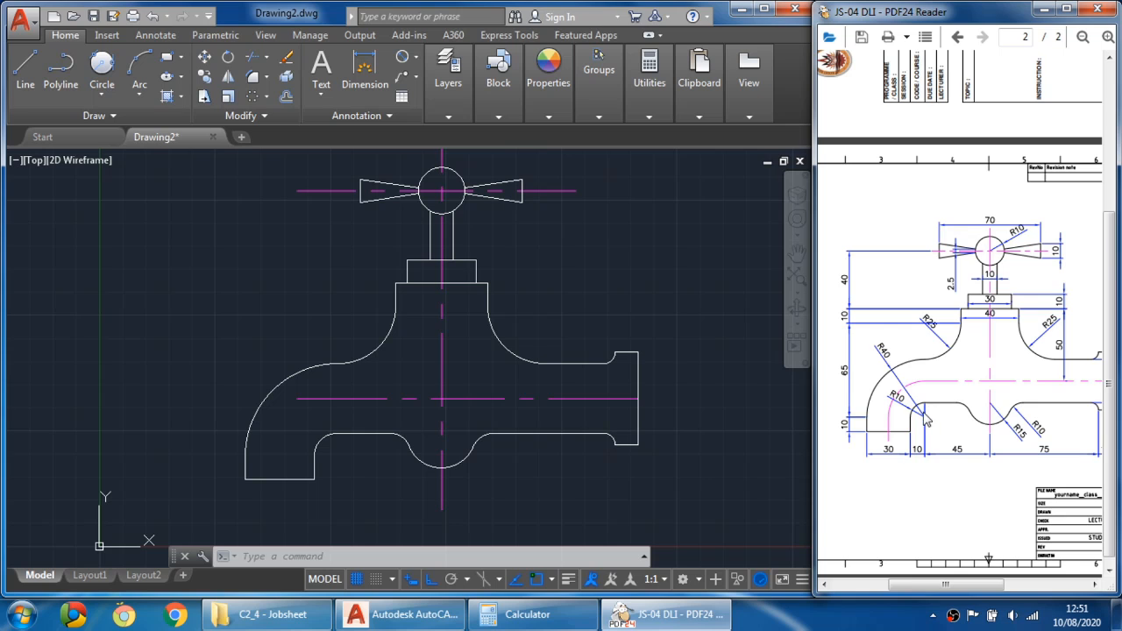
- Draw a vertical line upward from the spout lip's inner lower corner
left_click(326, 399)
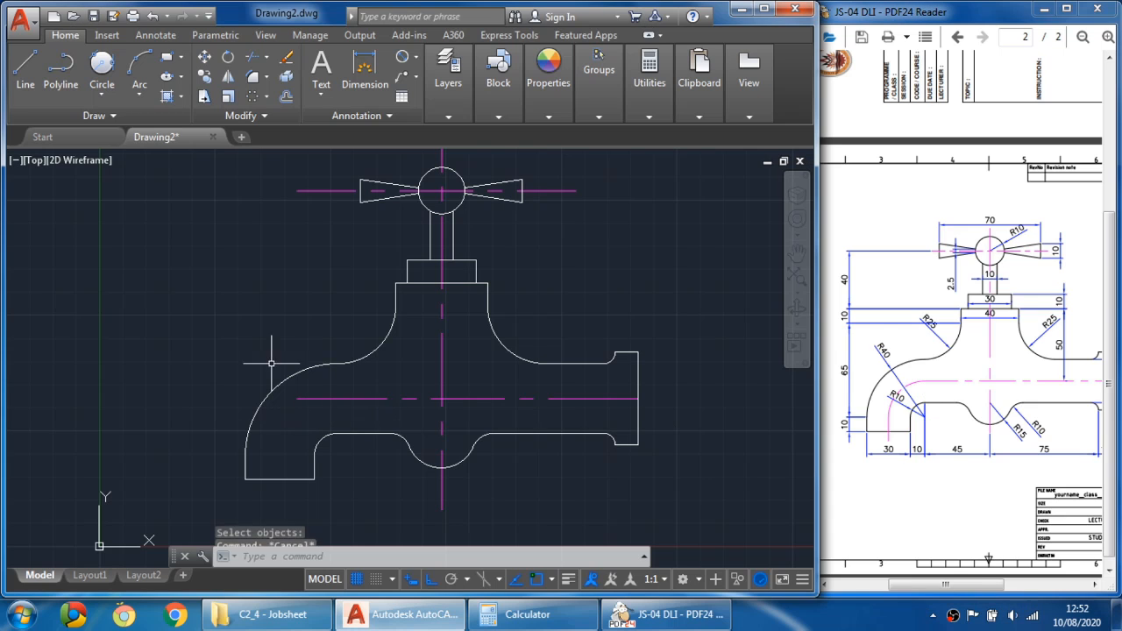
key("Escape")
left_click(25, 75)
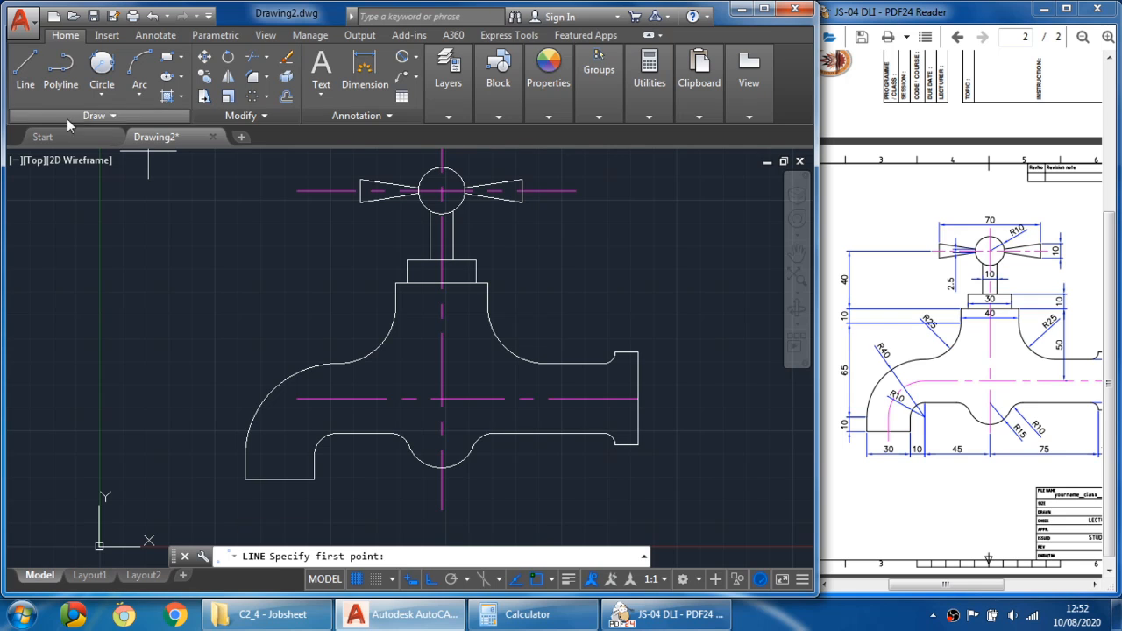
left_click(337, 456)
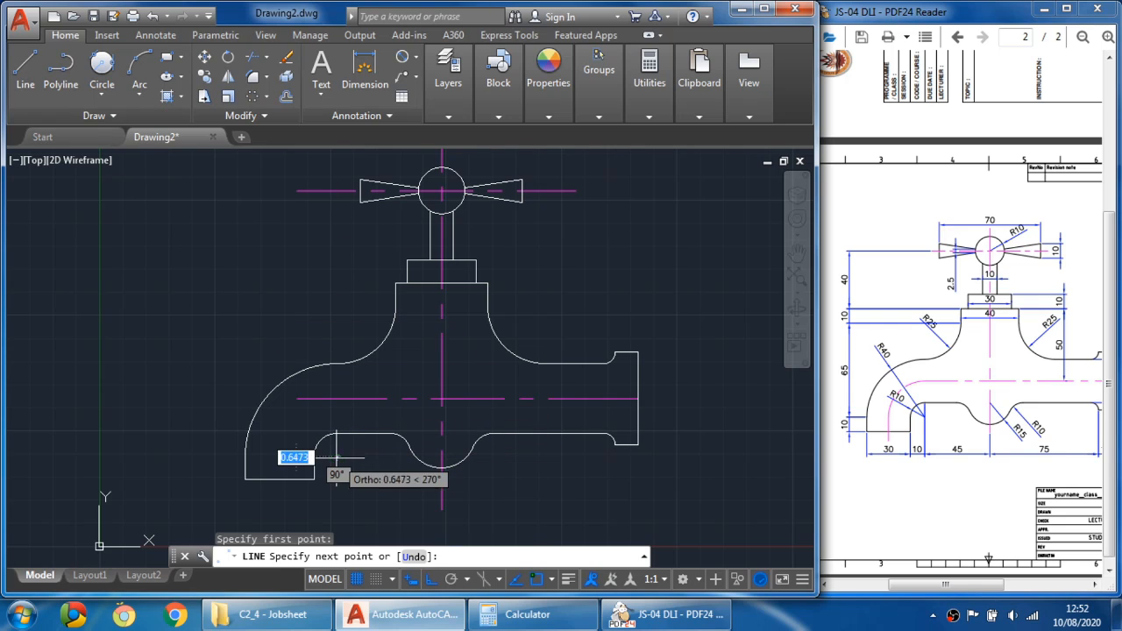
left_click(337, 379)
key("Escape")
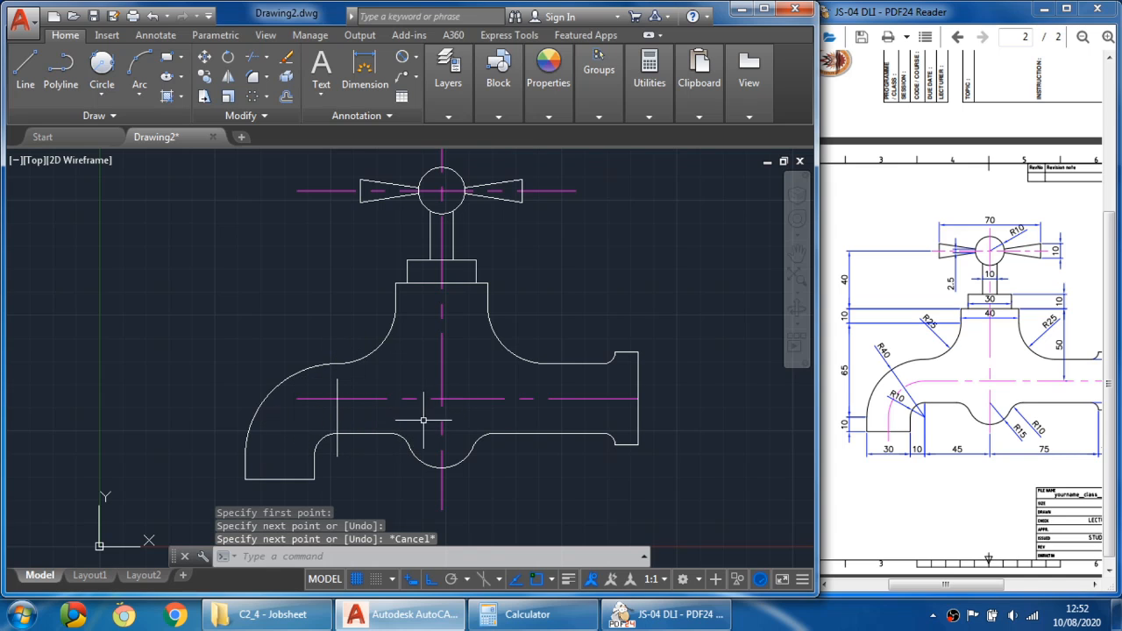
- Make CENTER LINE the current layer
left_click(97, 95)
left_click(117, 95)
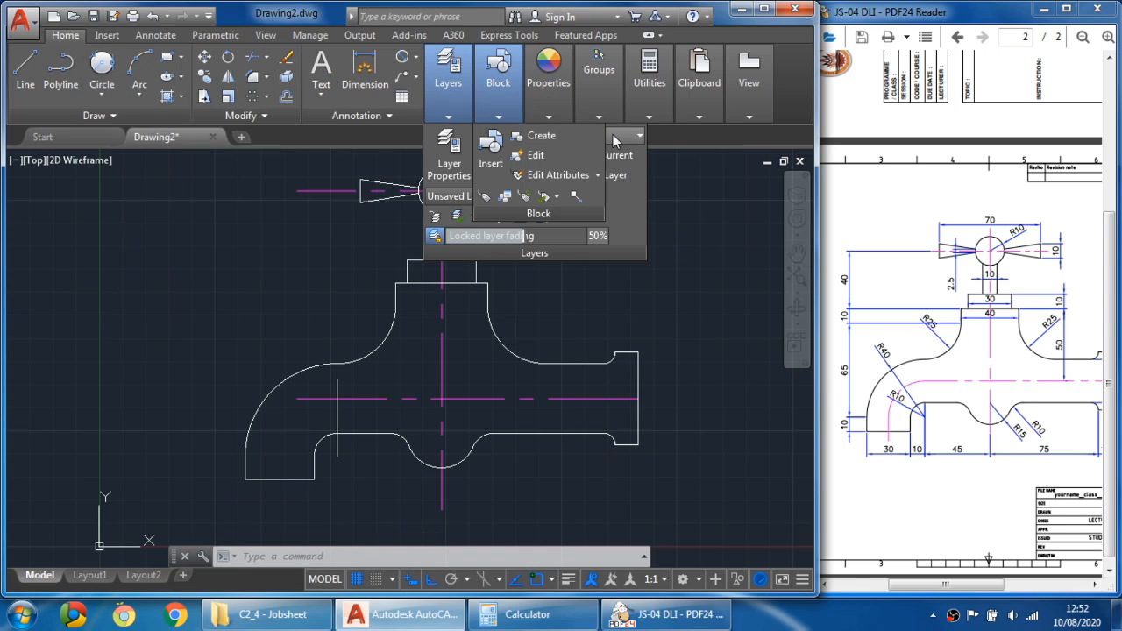
left_click(613, 135)
left_click(600, 176)
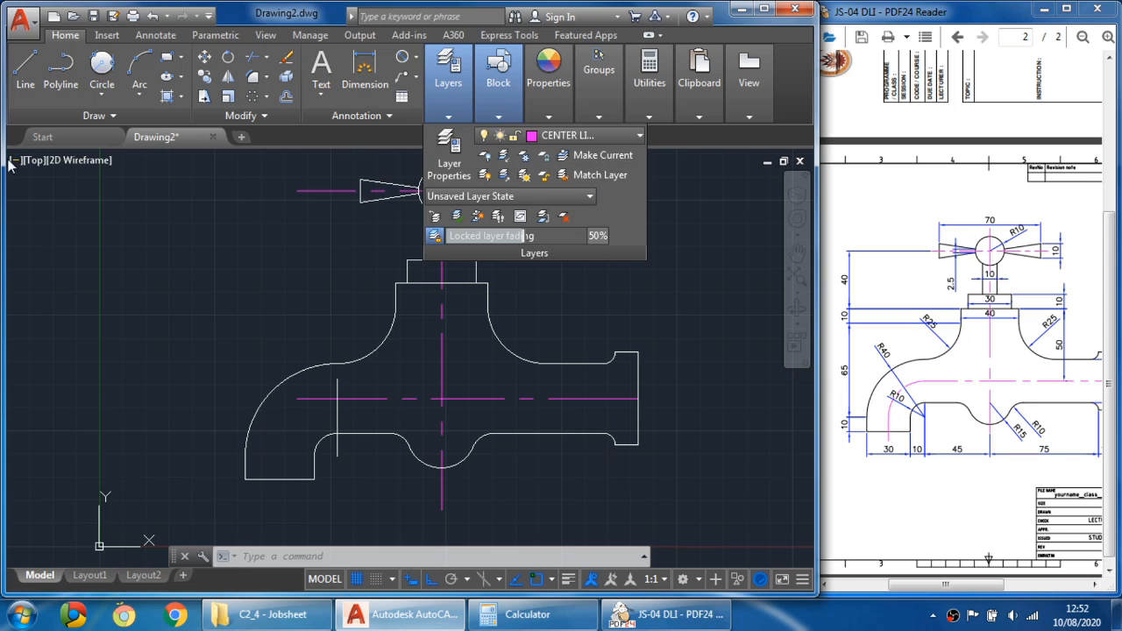
- Draw a 25 mm radius circle centred on the lower end of the spout lip's vertical guide line
left_click(101, 88)
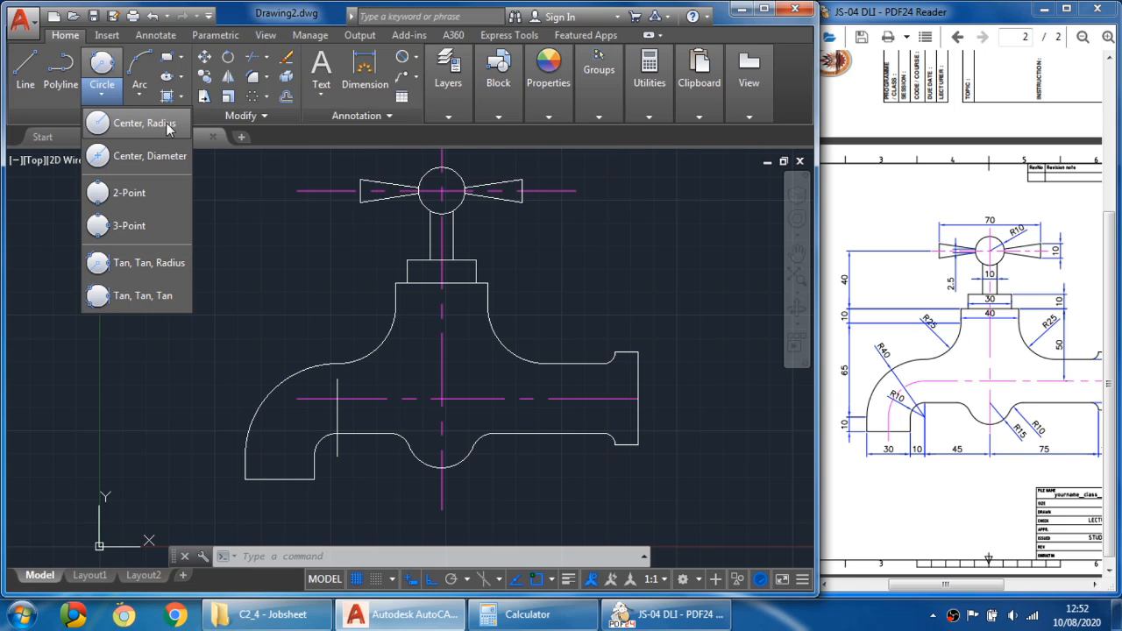
left_click(144, 123)
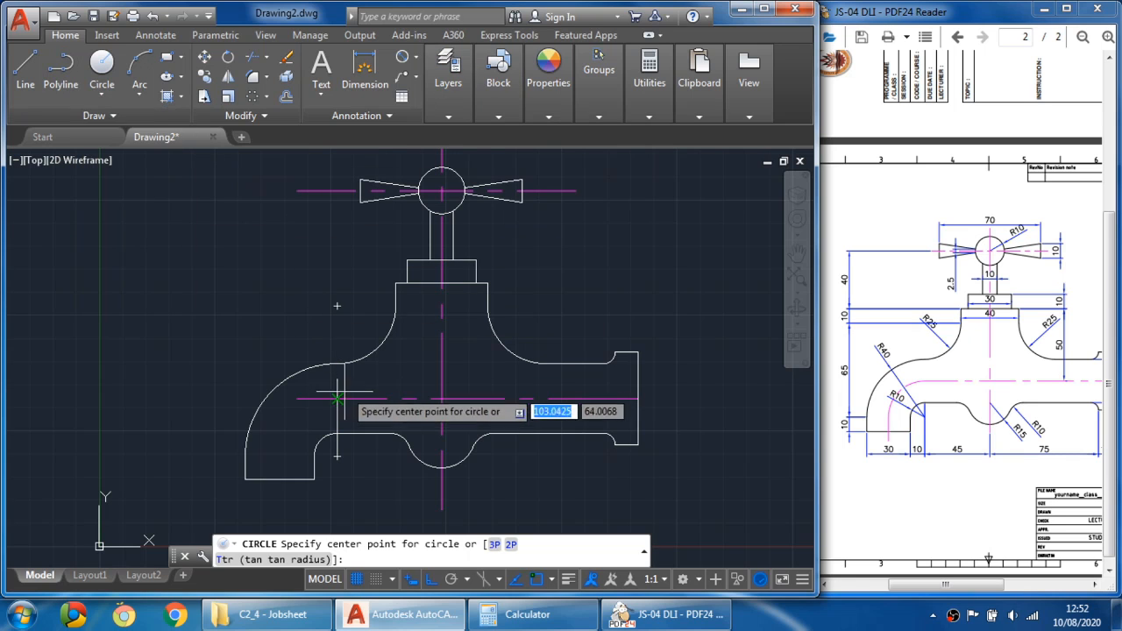
left_click(337, 456)
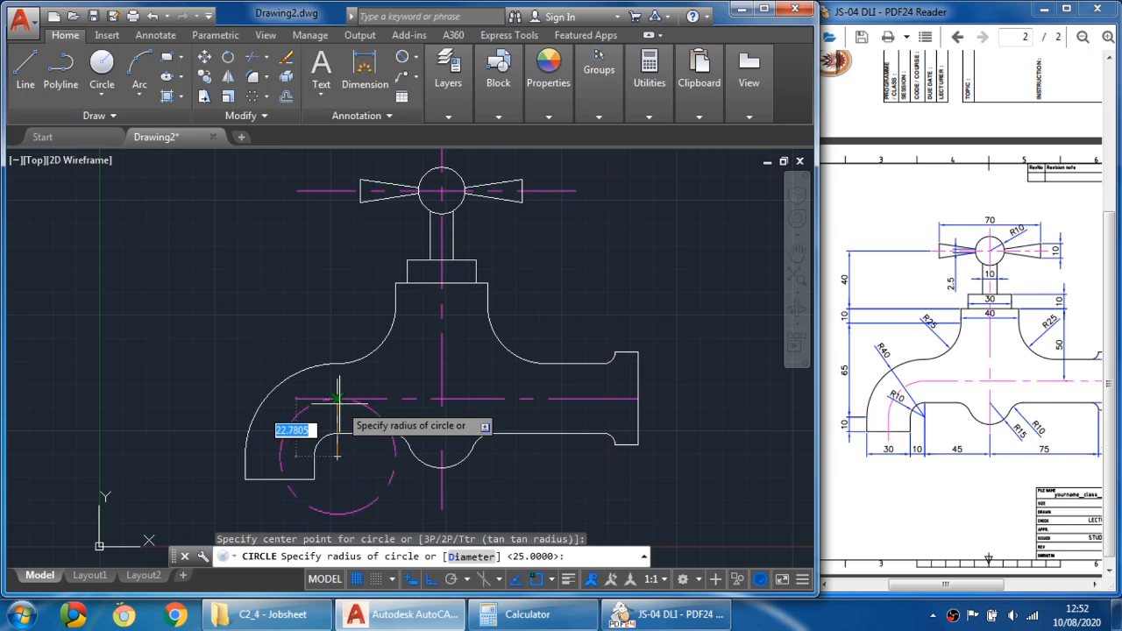
type("25")
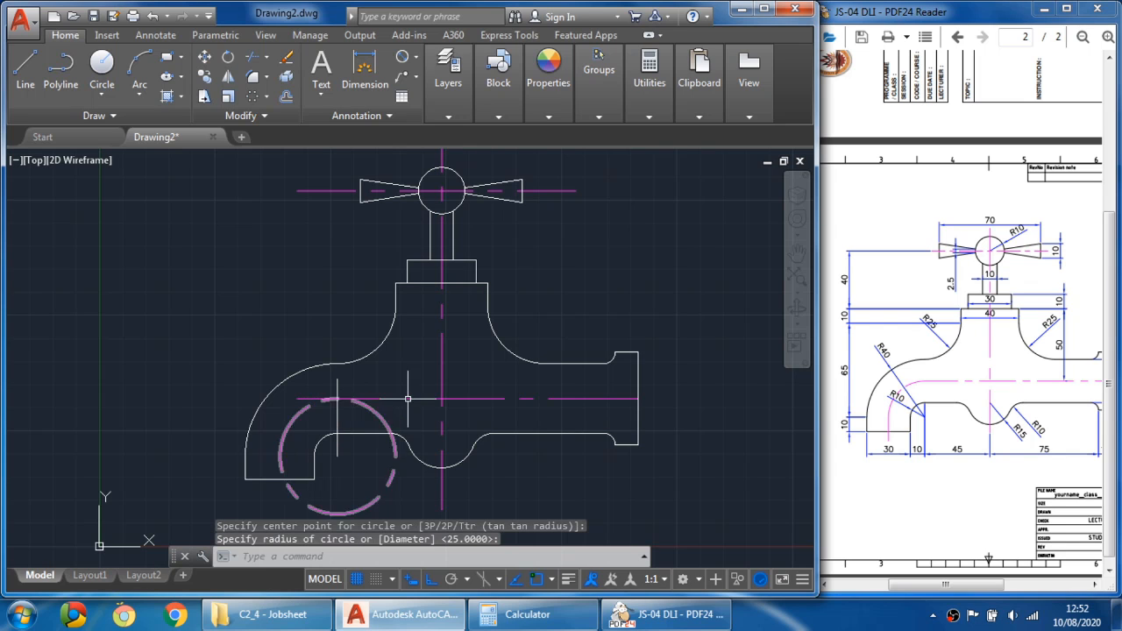
key("Escape")
scroll(307, 434, "up", 2)
middle_click_drag(346, 408, 376, 325)
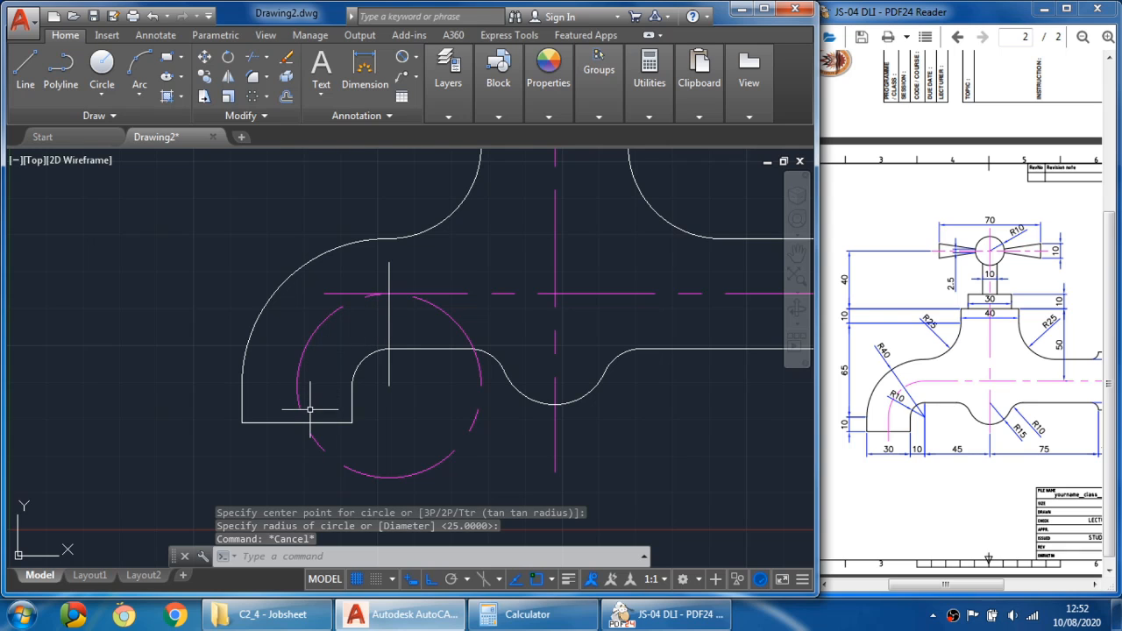
- Draw a short vertical center line downward from the circle's left side to the spout's lower edge
left_click(26, 70)
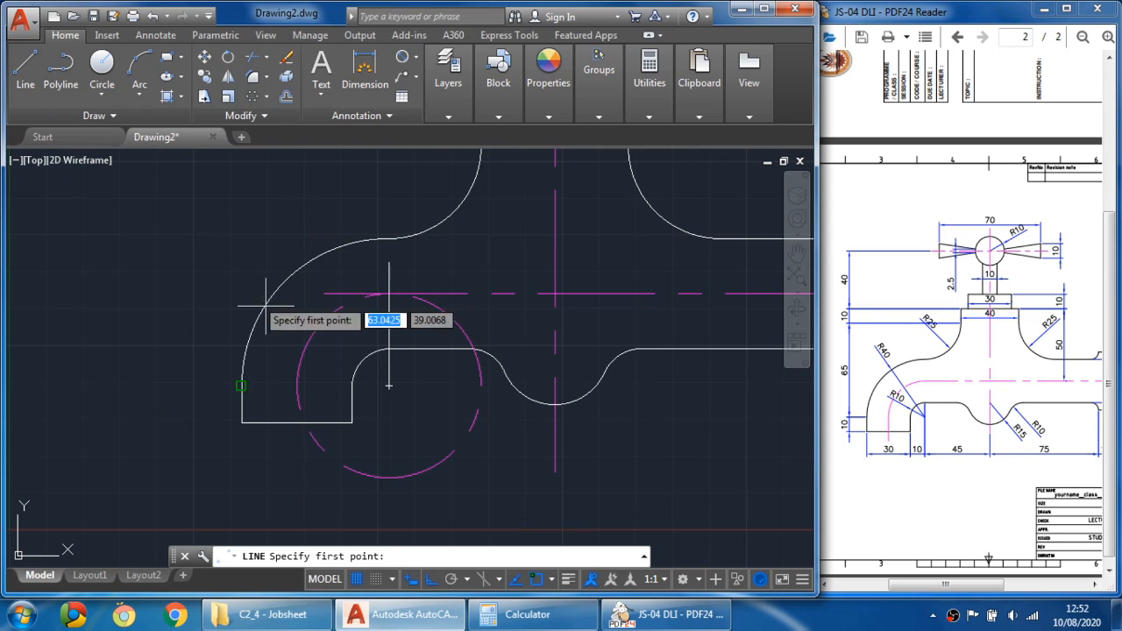
left_click(298, 386)
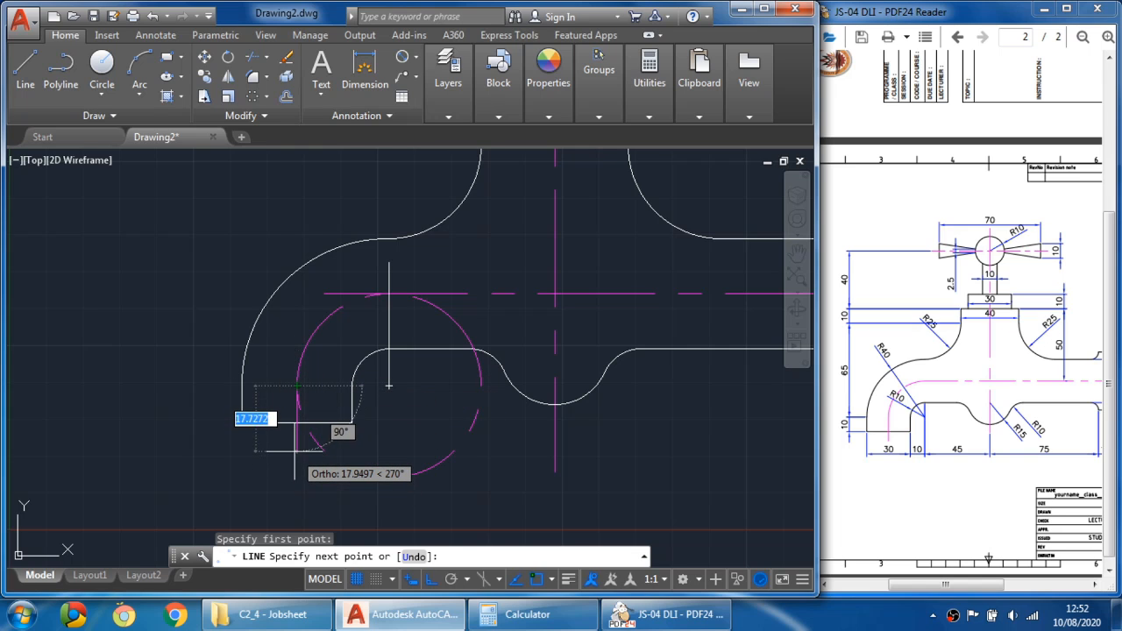
left_click(293, 435)
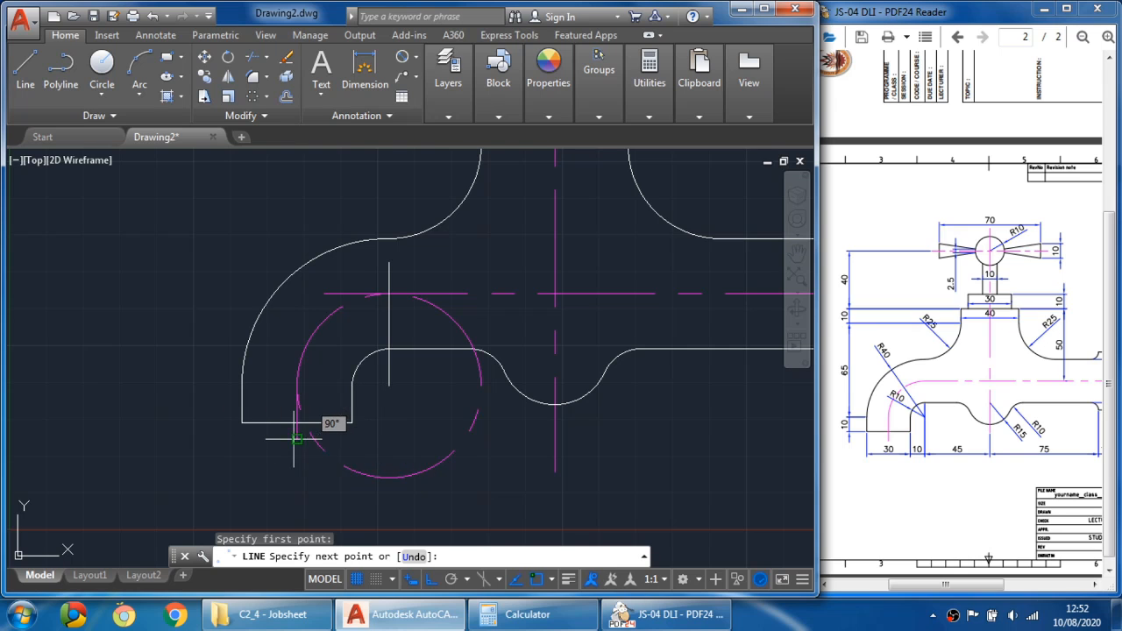
key("Escape")
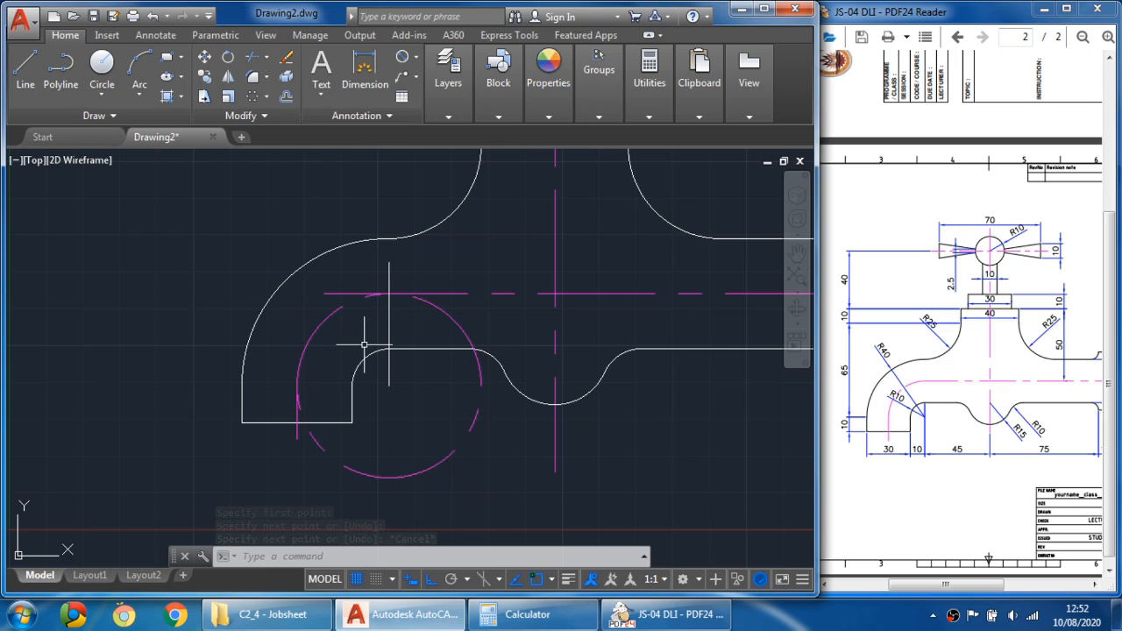
- Trim the R25 circle to a quarter arc joining the horizontal and new vertical center lines, and erase the vertical guide line
left_click(253, 60)
left_click(388, 270)
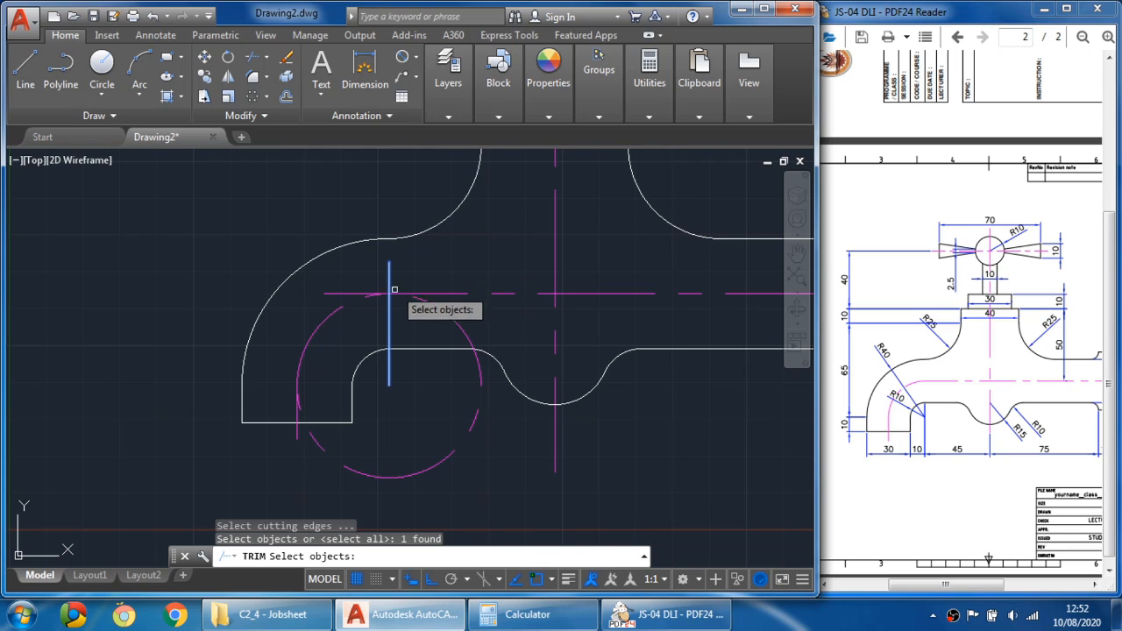
left_click(348, 306)
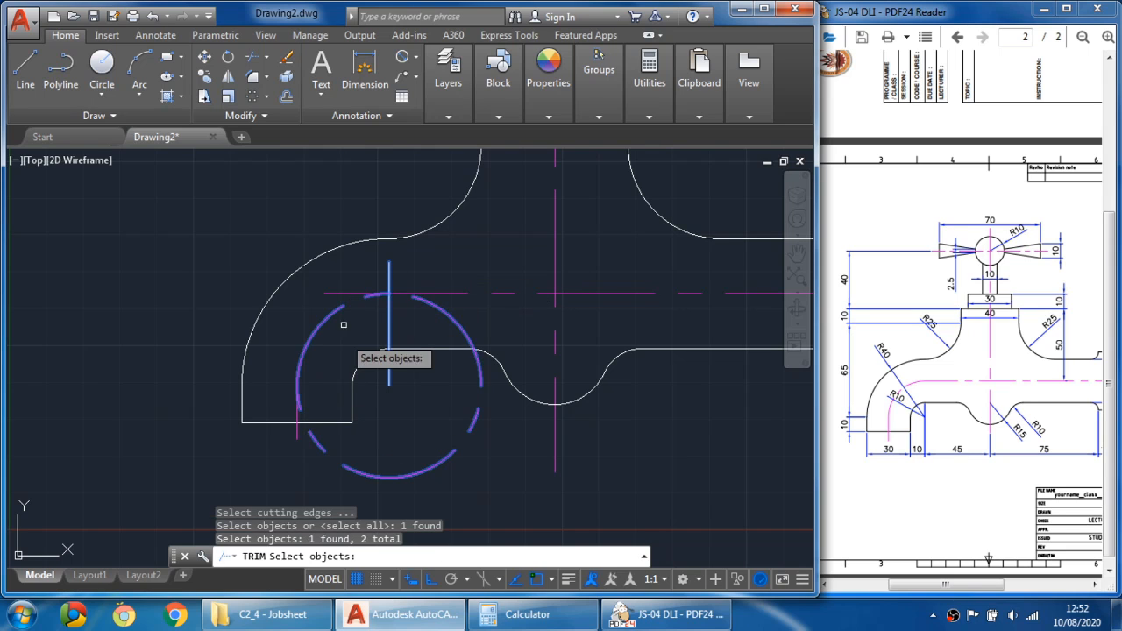
left_click(347, 298)
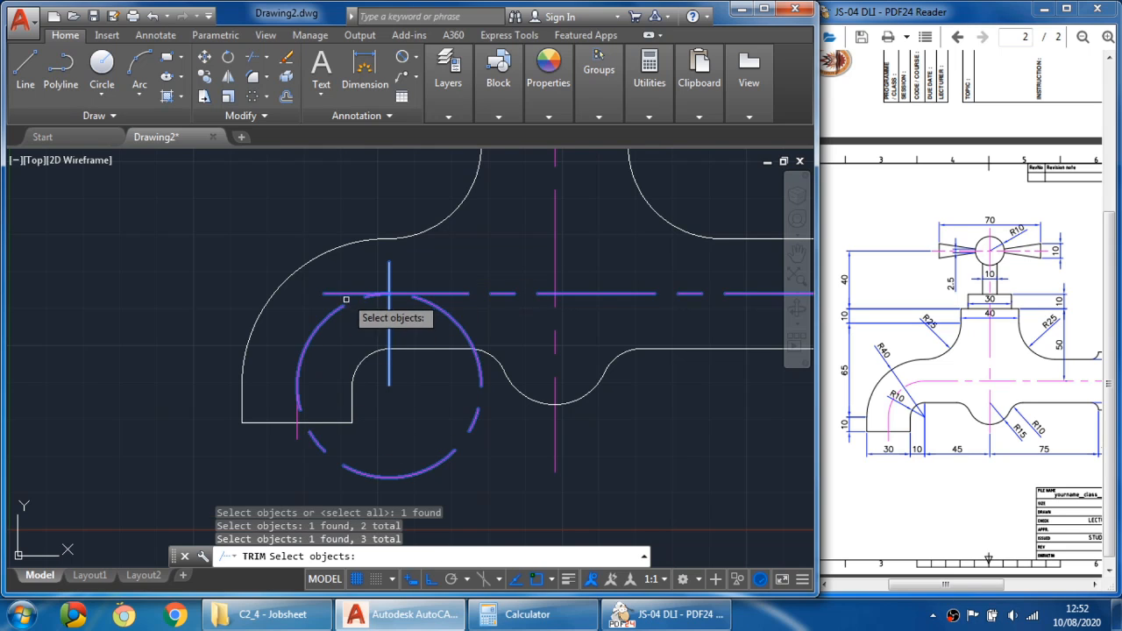
left_click(299, 435)
key("Return")
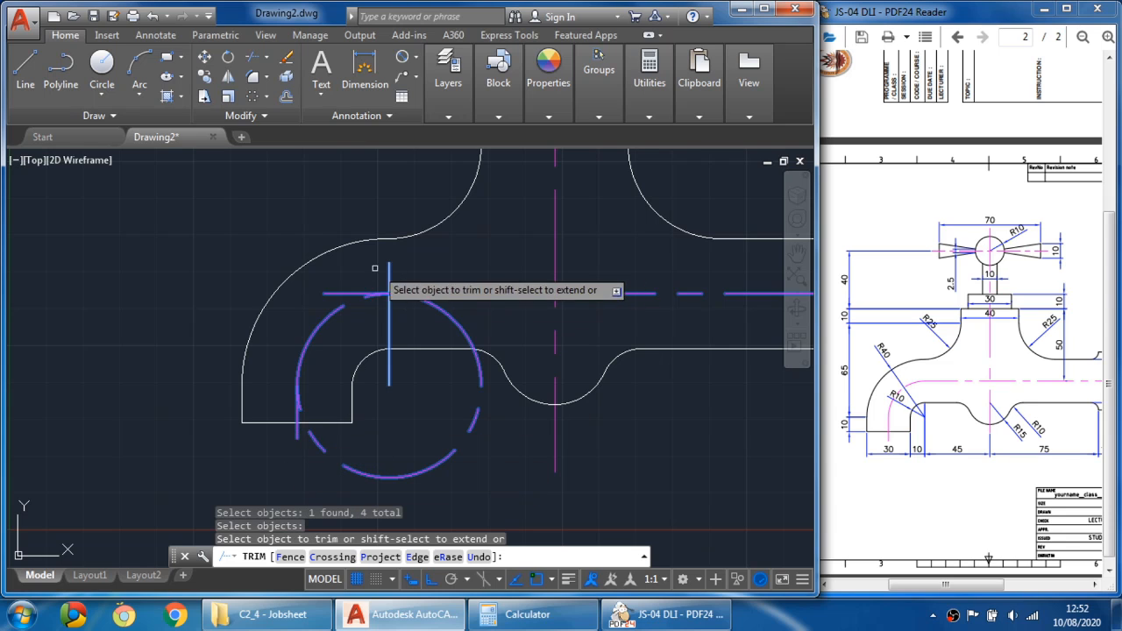
left_click(344, 294)
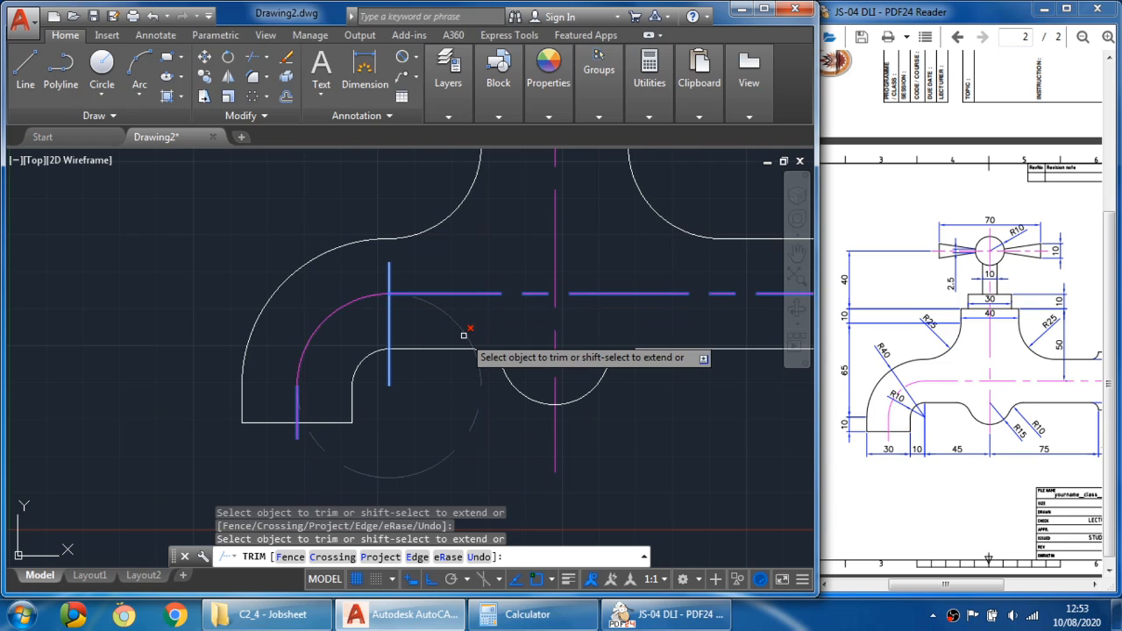
left_click(464, 335)
key("Escape")
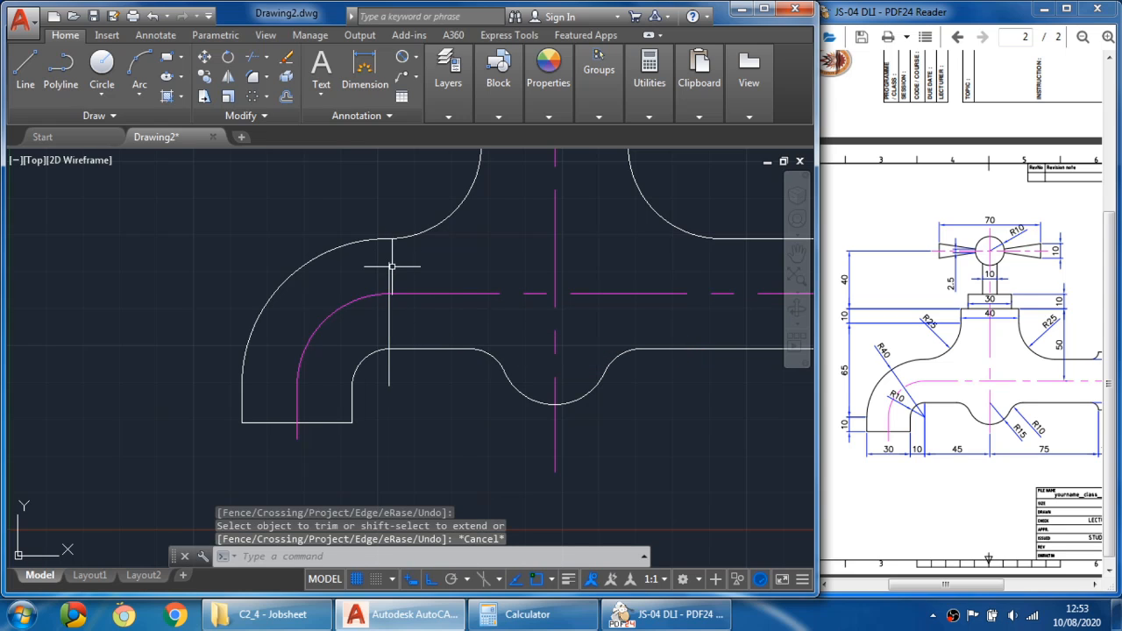
left_click(390, 267)
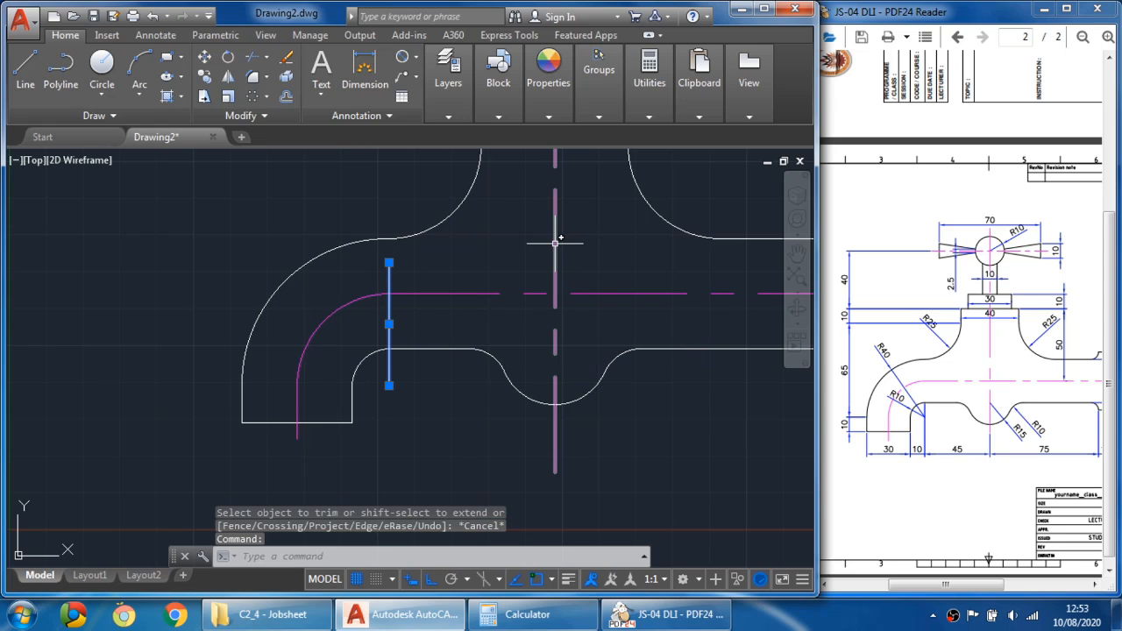
key("Delete")
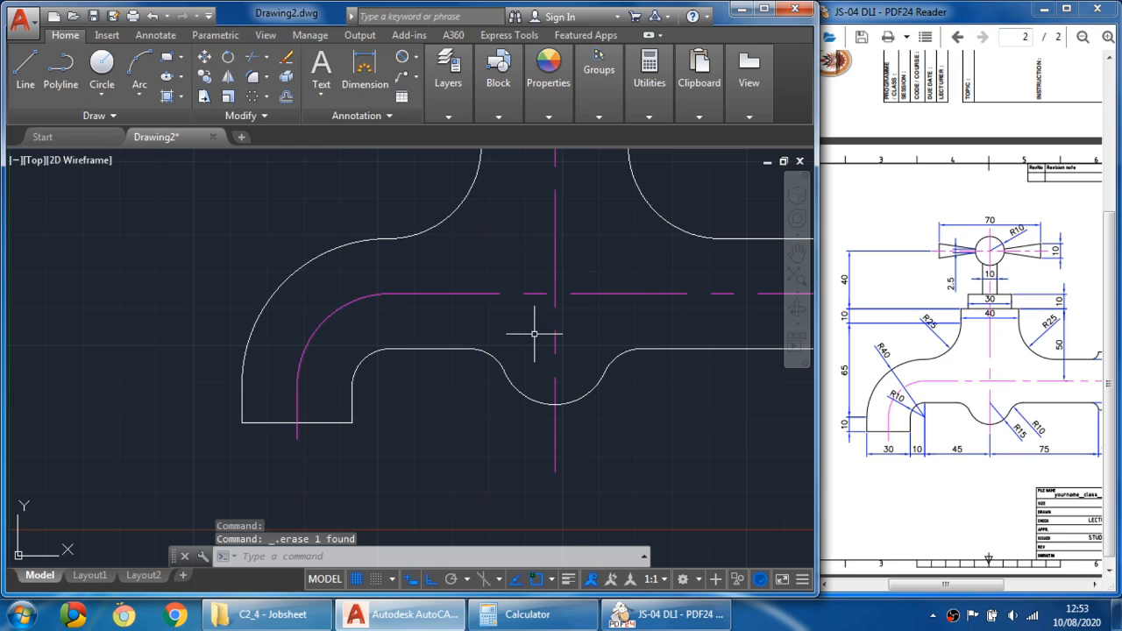
- Lengthen the horizontal spout center line so it extends slightly past the spout's end
scroll(534, 331, "down", 3)
middle_click_drag(581, 348, 536, 353)
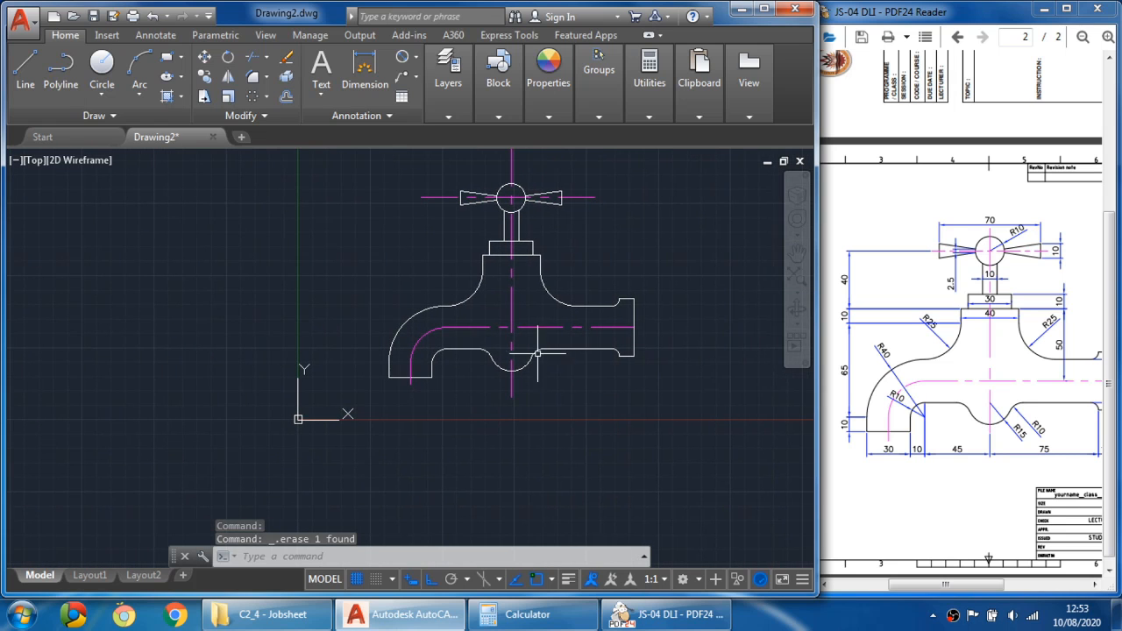
left_click(920, 349)
mouse_move(920, 349)
left_mouse_down()
mouse_move(898, 330)
mouse_move(849, 330)
left_mouse_up()
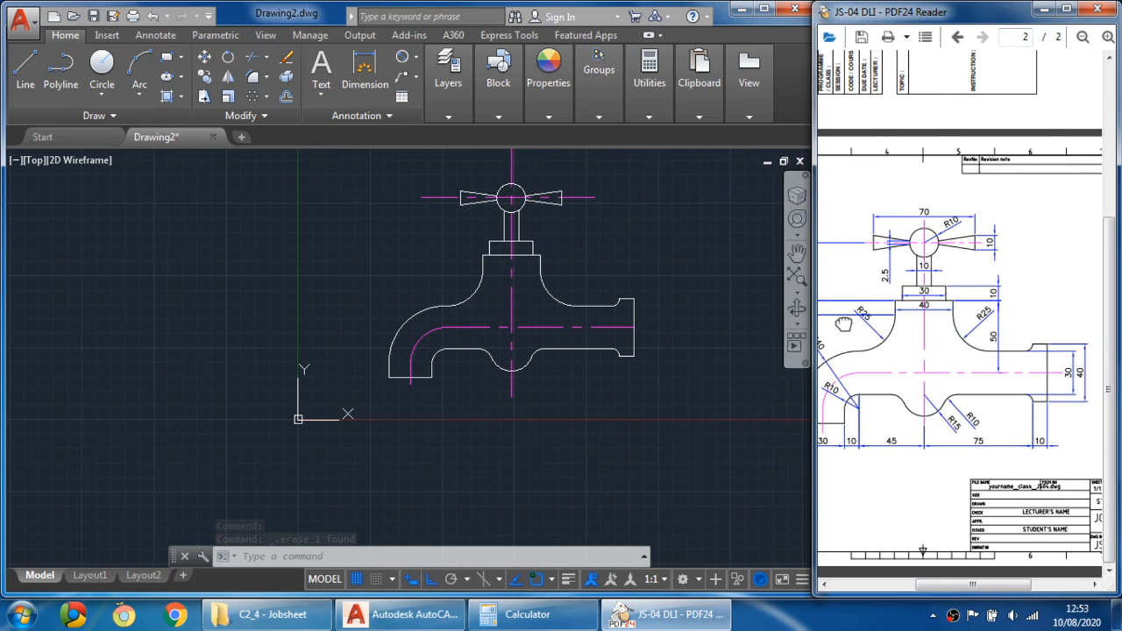
left_click(713, 321)
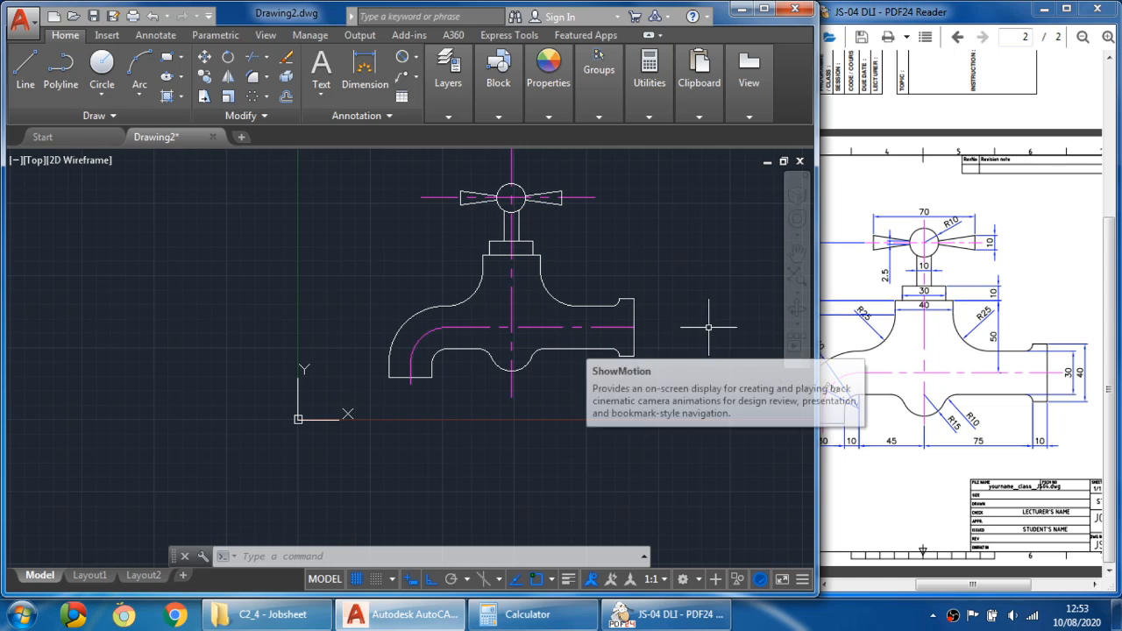
scroll(714, 321, "up", 2)
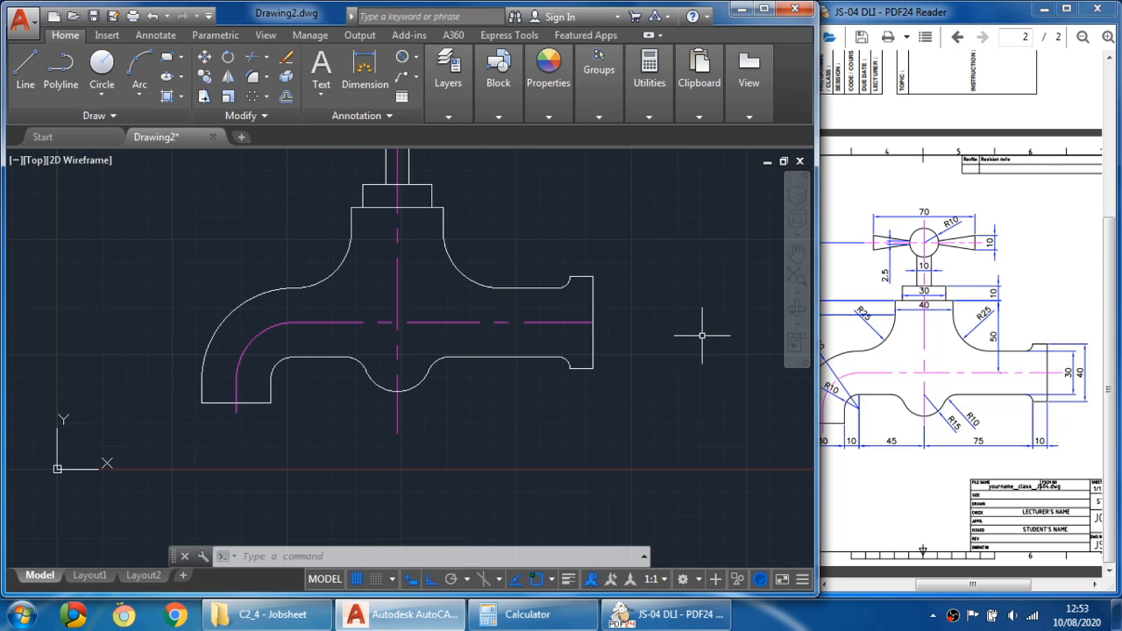
left_click(550, 324)
left_click(594, 323)
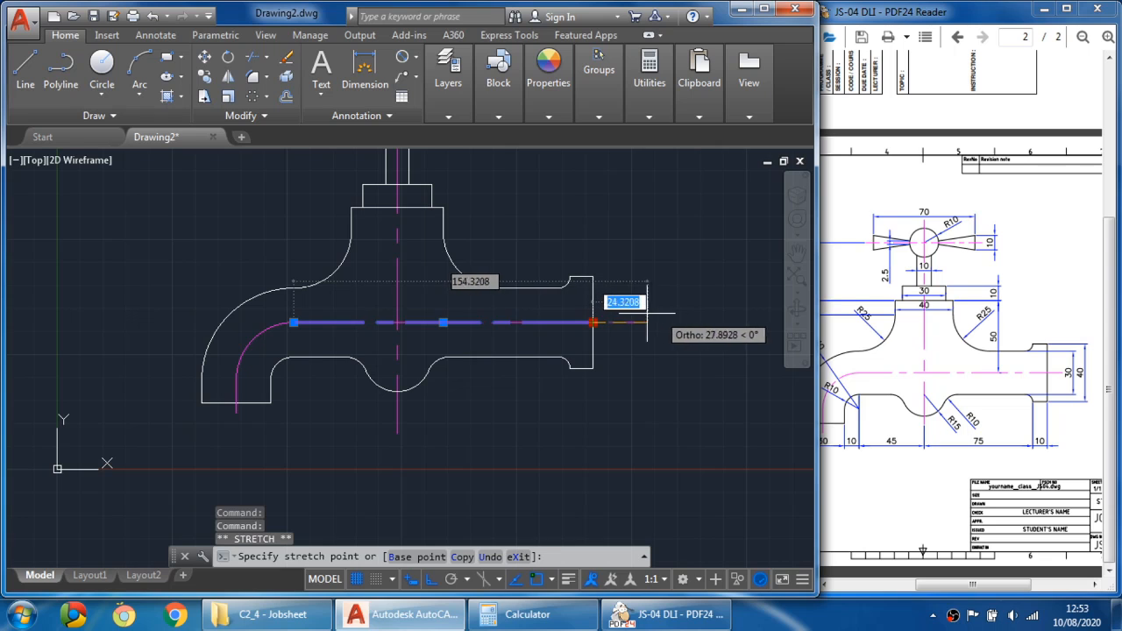
left_click(624, 323)
key("Escape")
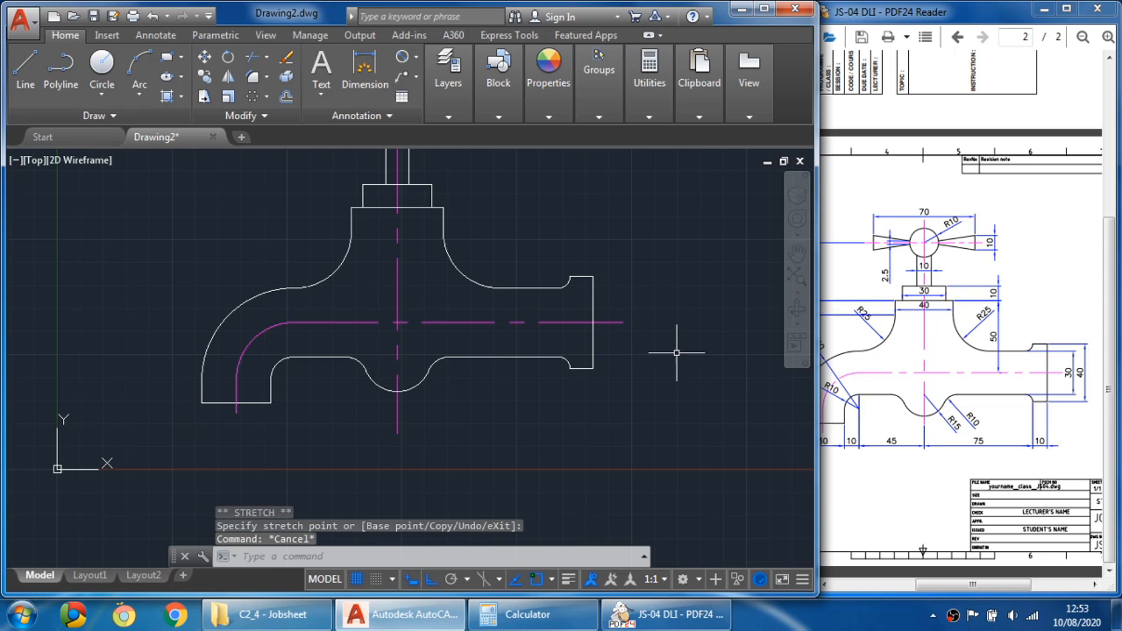
- Shorten the top of the vertical center line to just above the handle circle
scroll(506, 380, "down", 2)
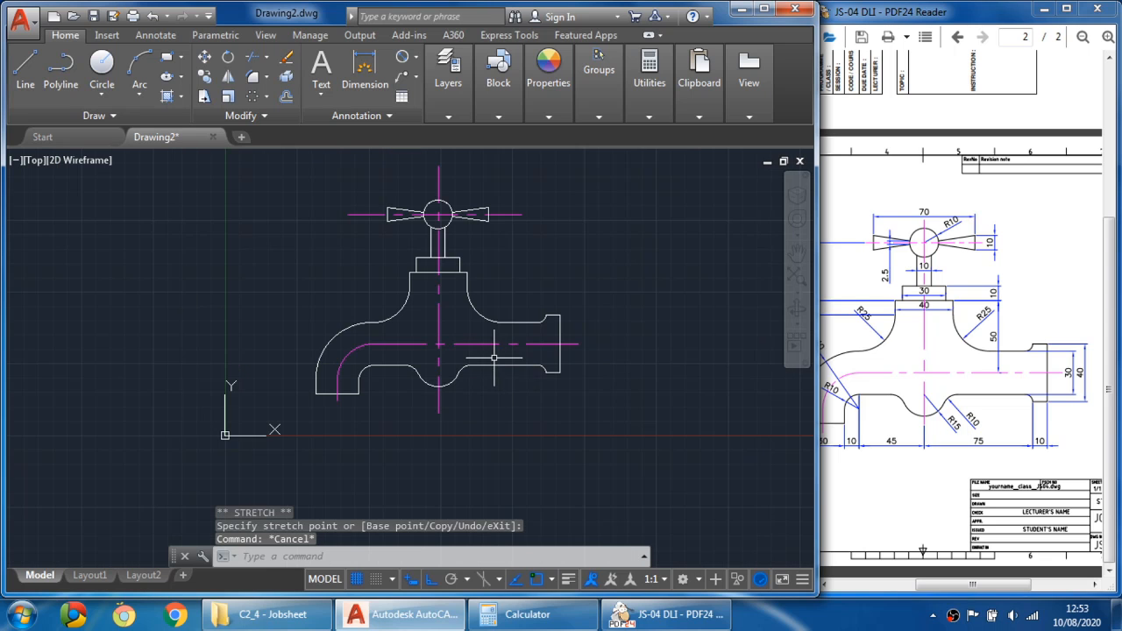
middle_click_drag(507, 362, 515, 365)
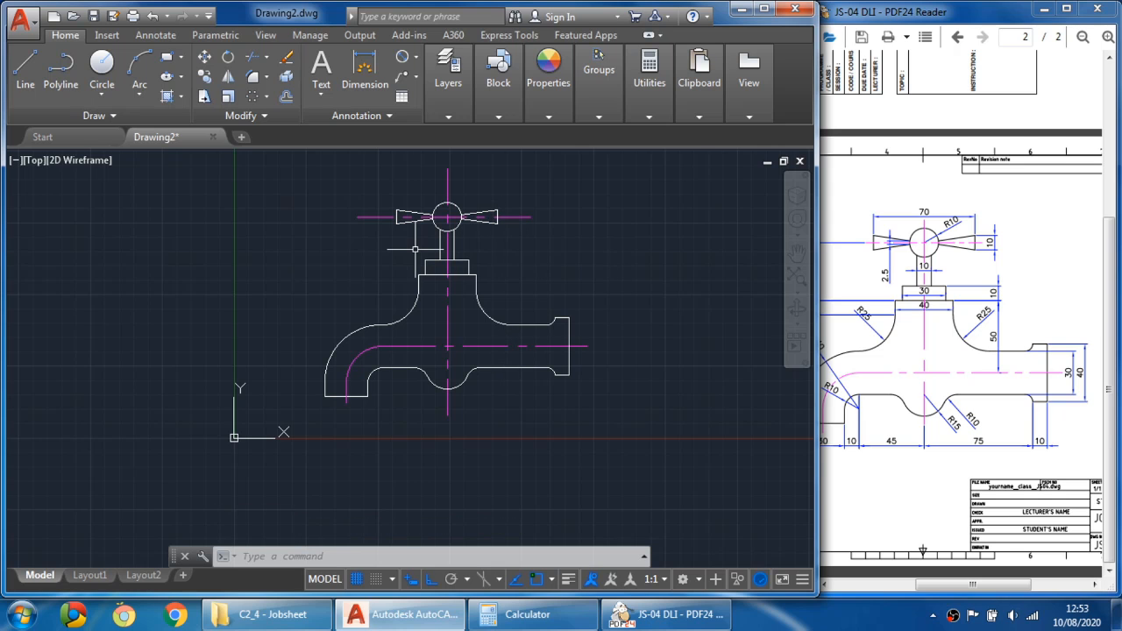
scroll(455, 165, "up", 2)
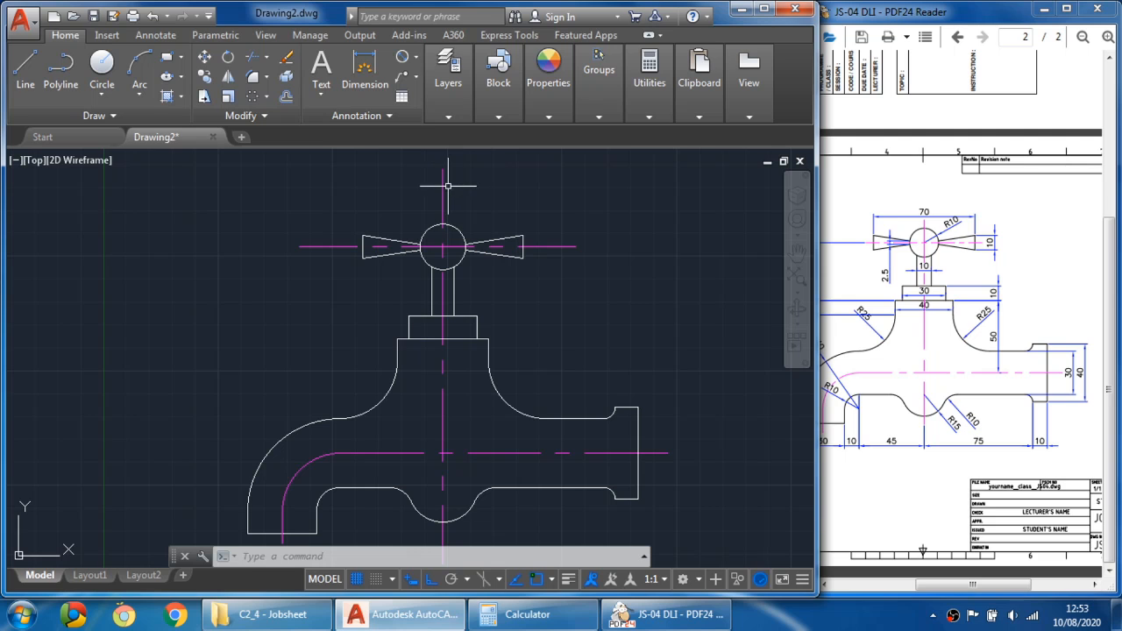
left_click(442, 176)
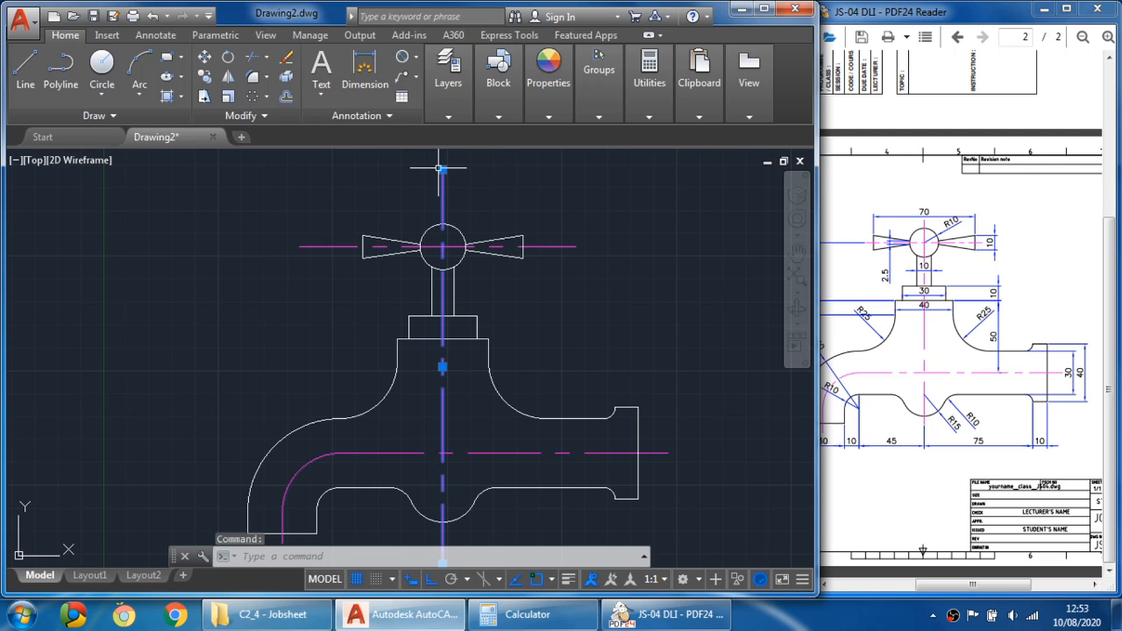
left_click(442, 169)
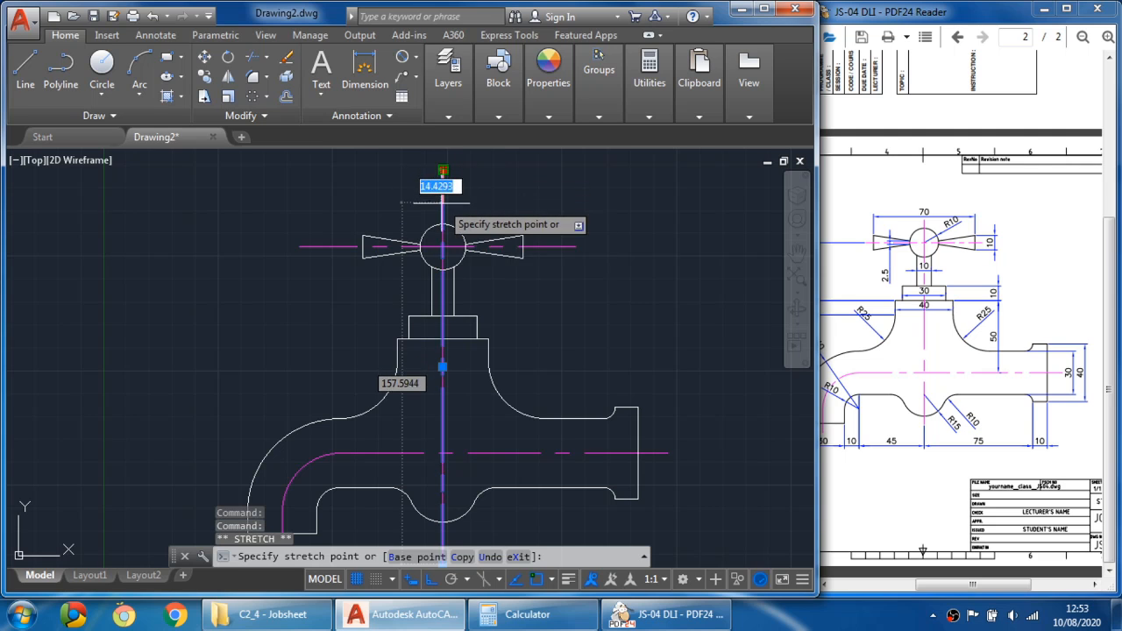
left_click(443, 170)
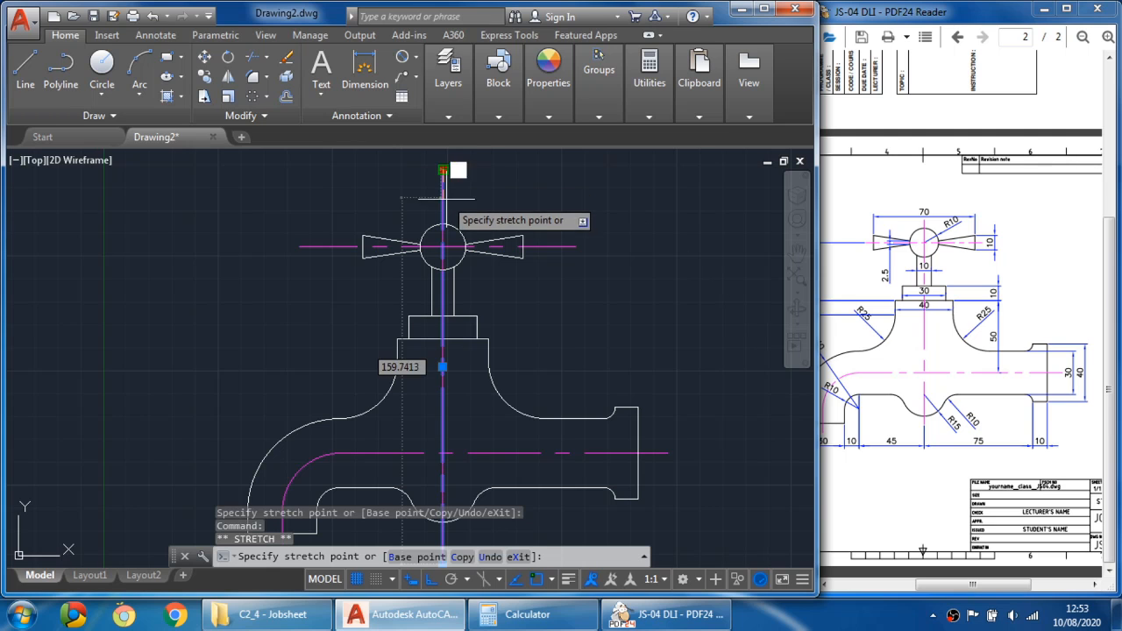
key("F3")
left_click(442, 204)
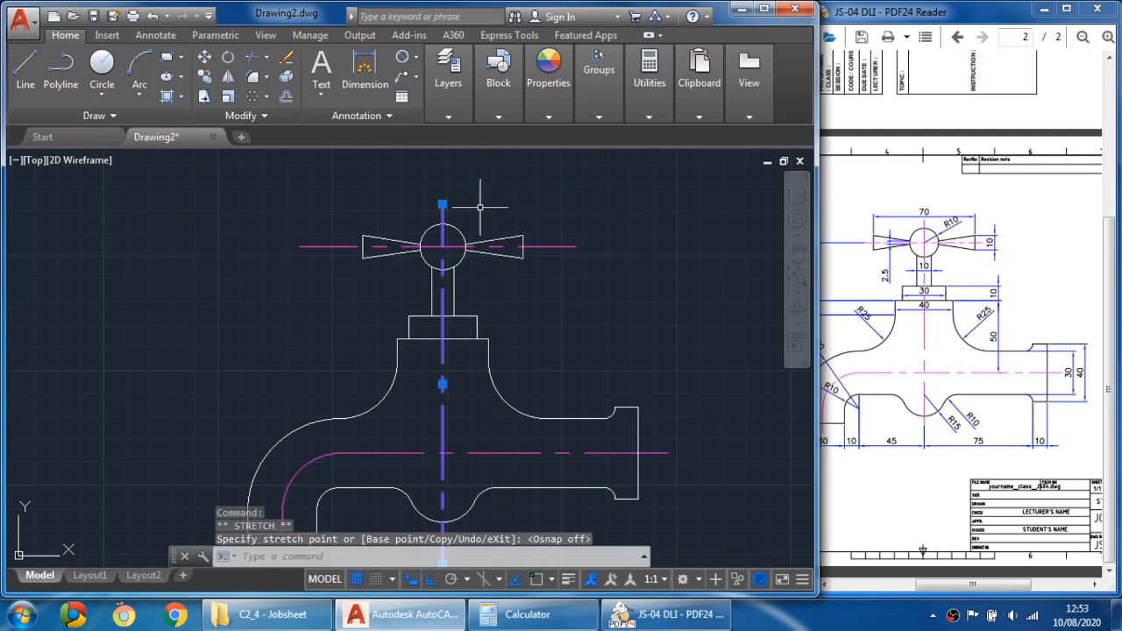
key("Escape")
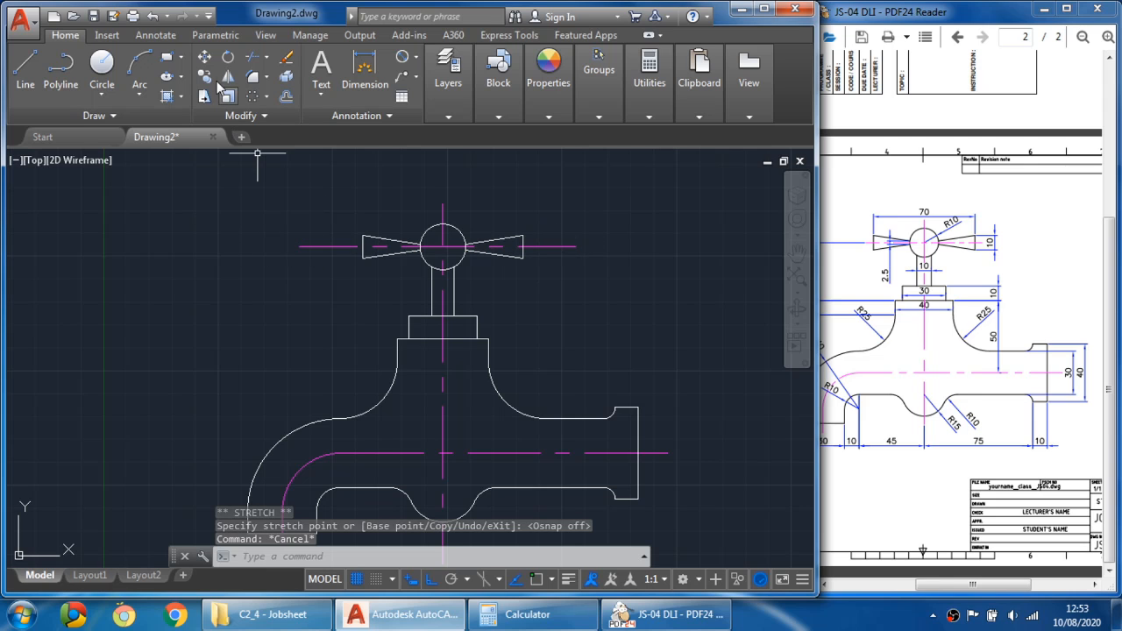
- Draw a construction circle of radius about 40 centred on the handle circle
middle_click_drag(450, 290, 448, 275)
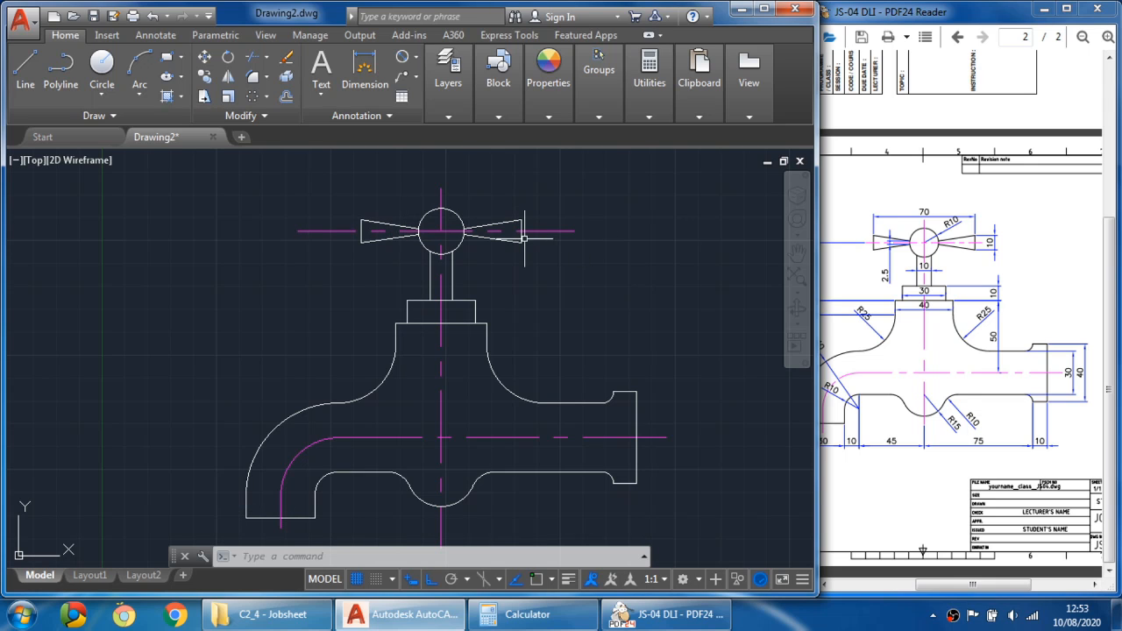
left_click(286, 97)
scroll(513, 219, "up", 2)
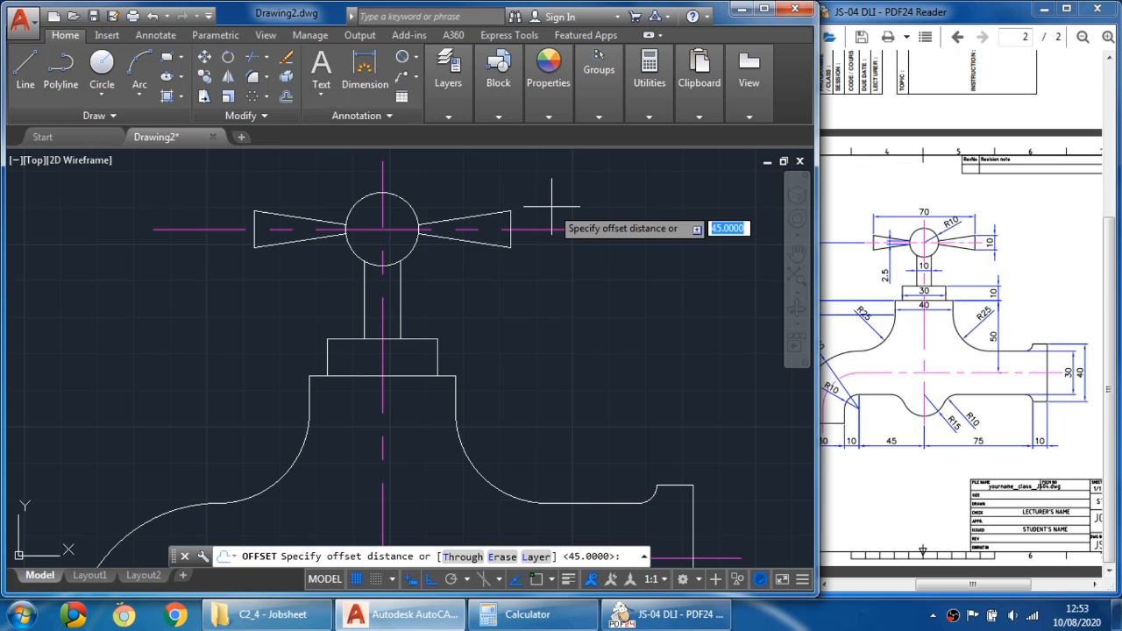
key("Escape")
left_click(102, 70)
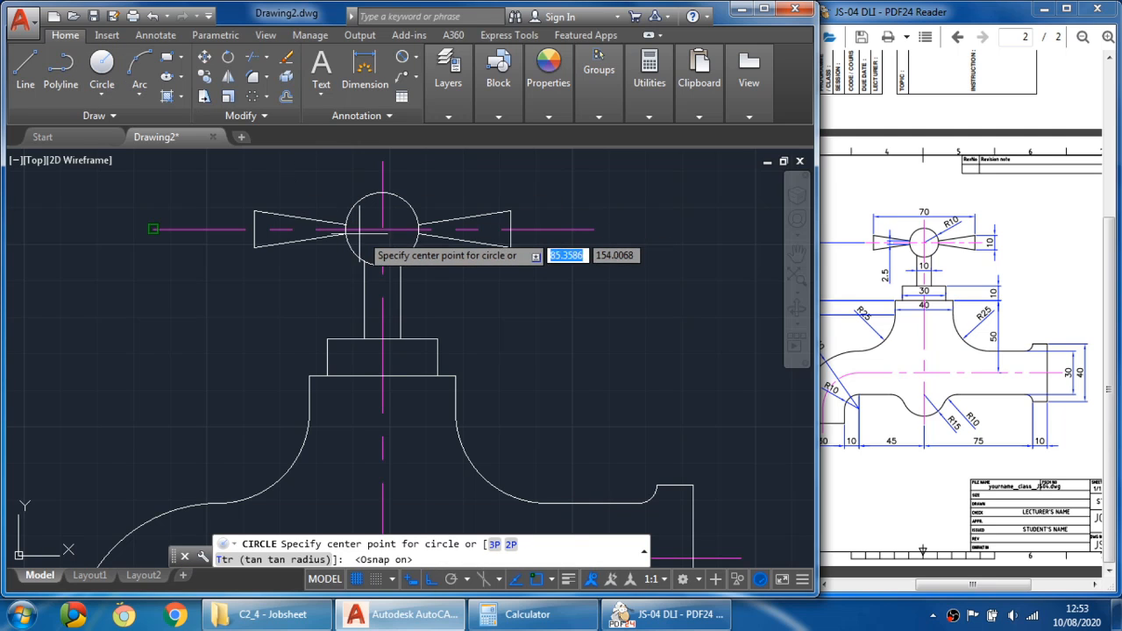
left_click(382, 230)
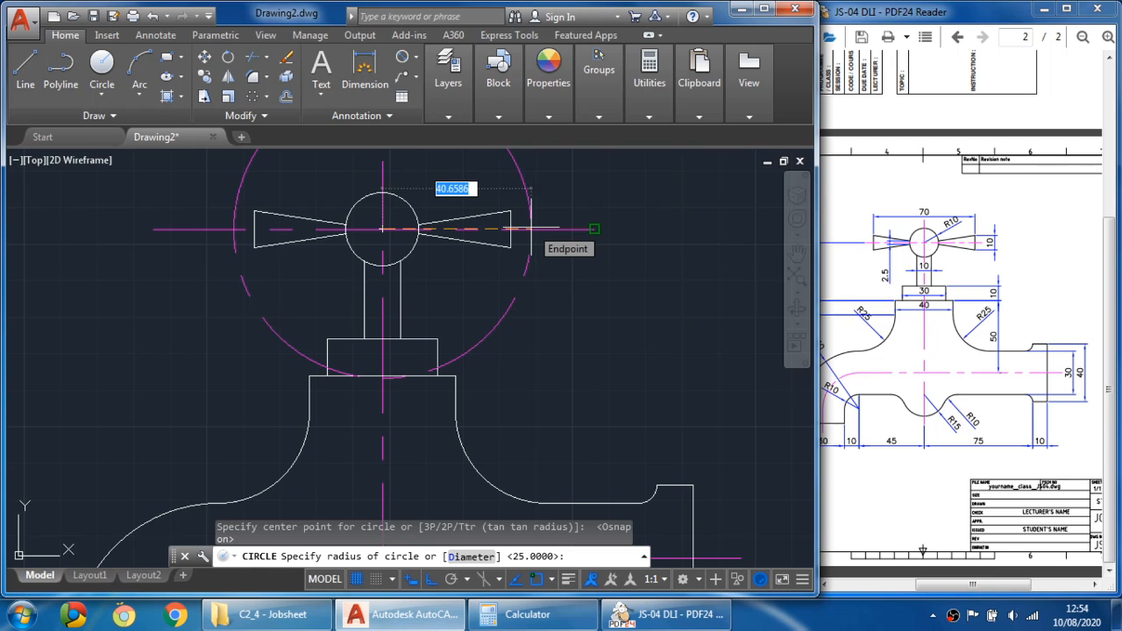
key("F3")
left_click(534, 228)
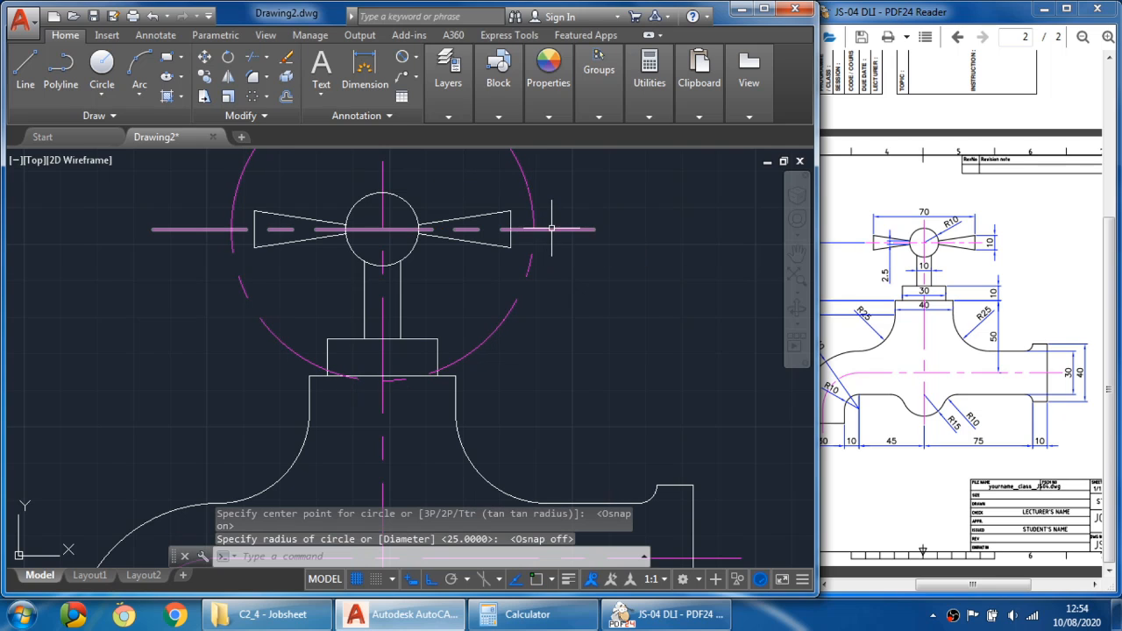
key("Escape")
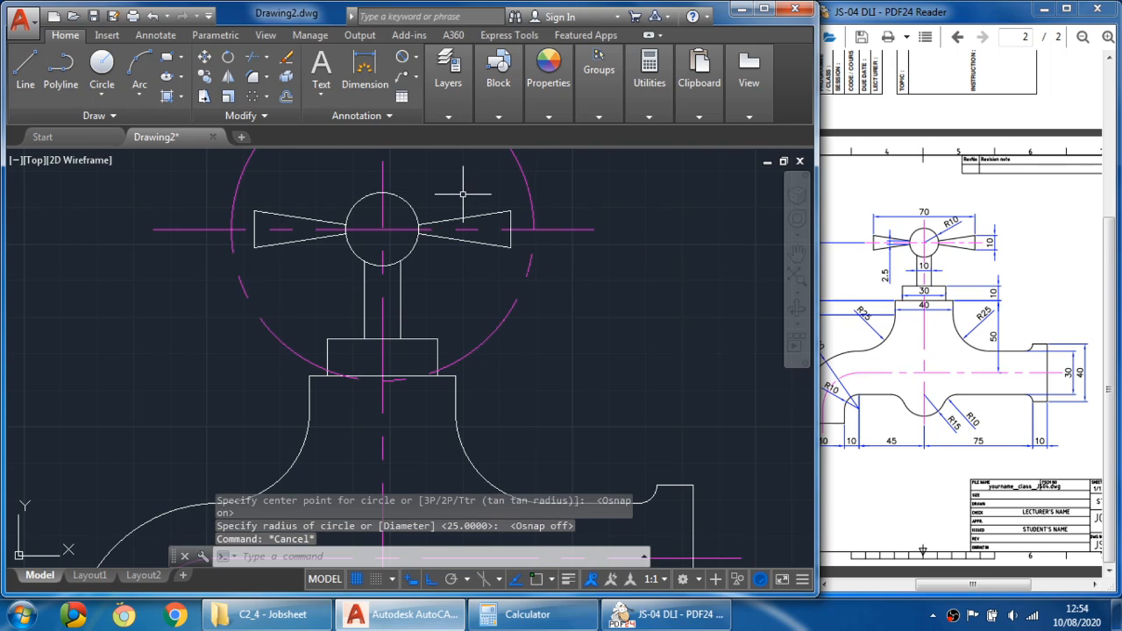
left_click(253, 57)
key("Return")
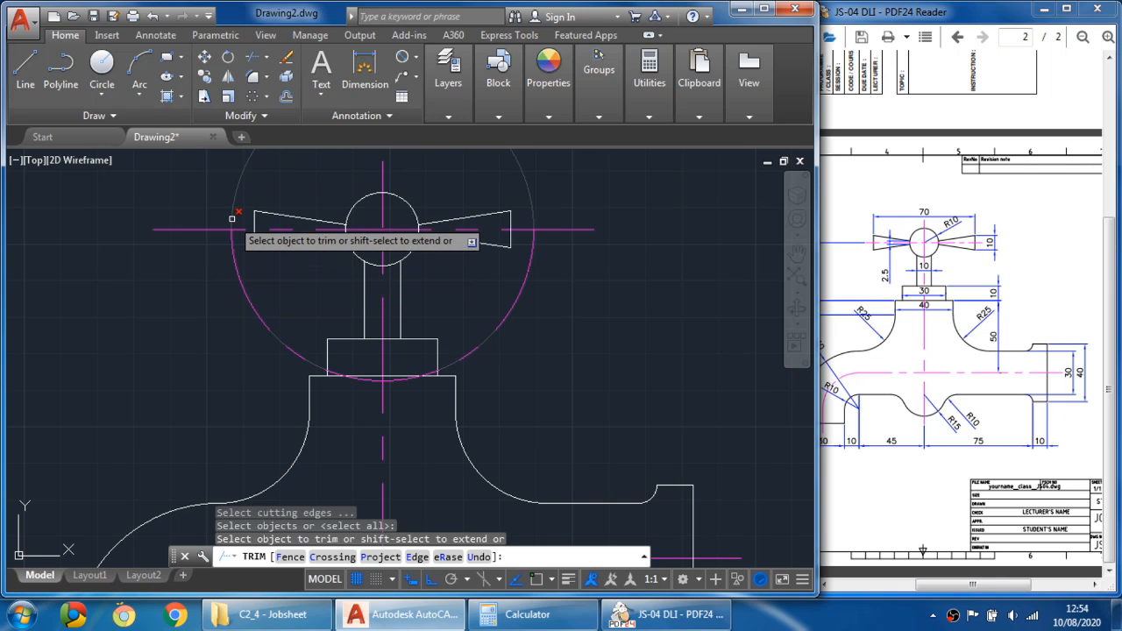
left_click(232, 218)
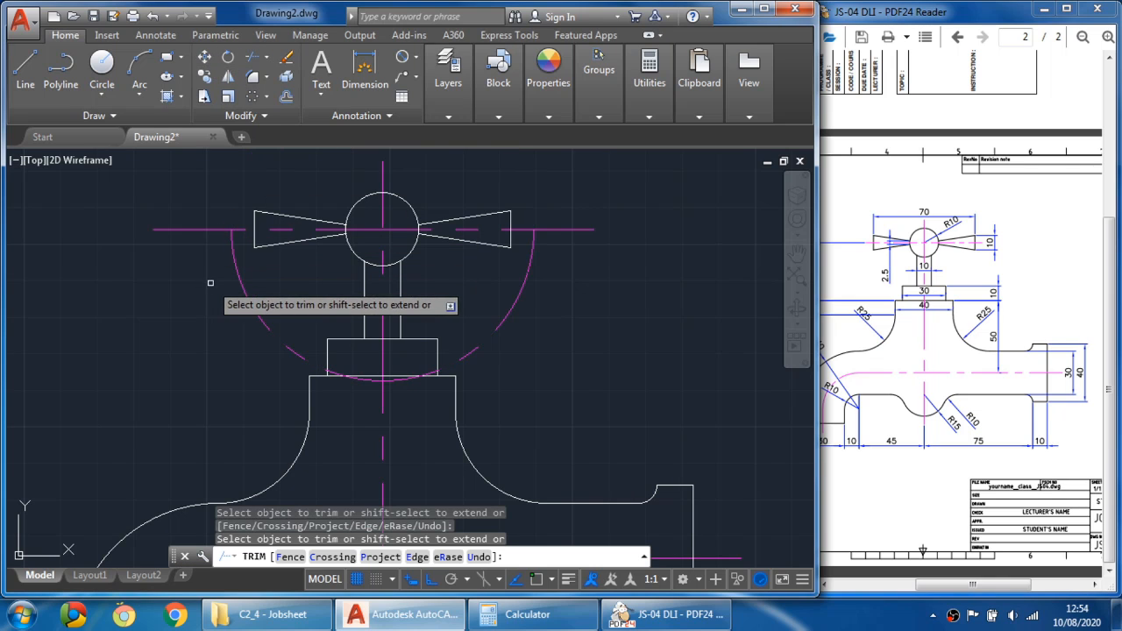
key("ctrl+z")
- Trim both ends of the handle's horizontal center line at the construction circle, then erase the circle
left_click(251, 59)
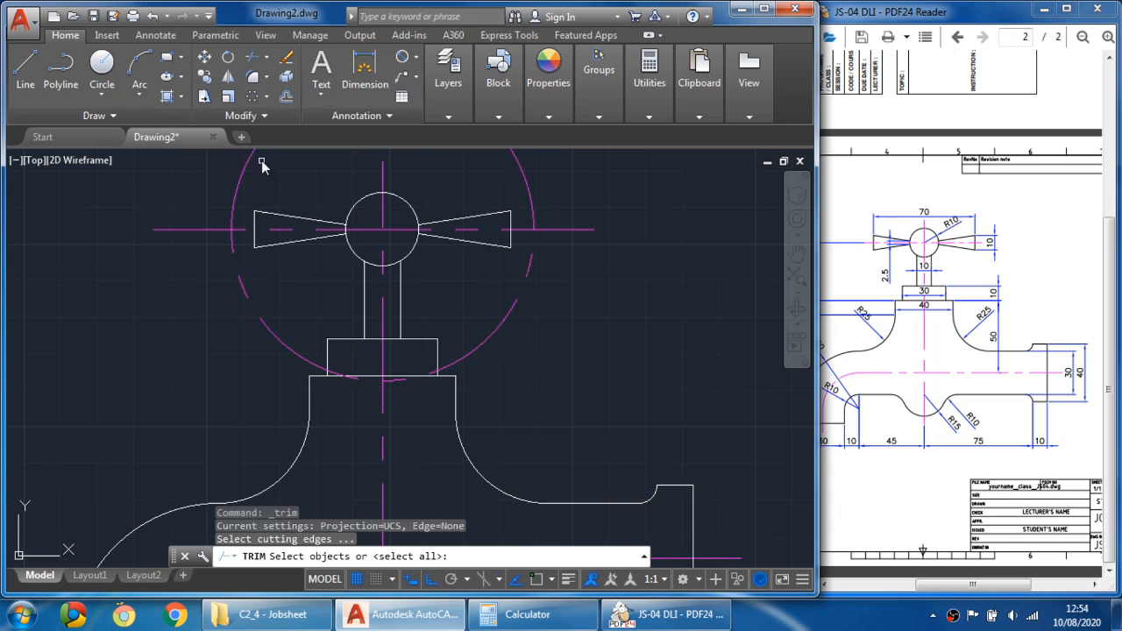
left_click(250, 278)
key("Return")
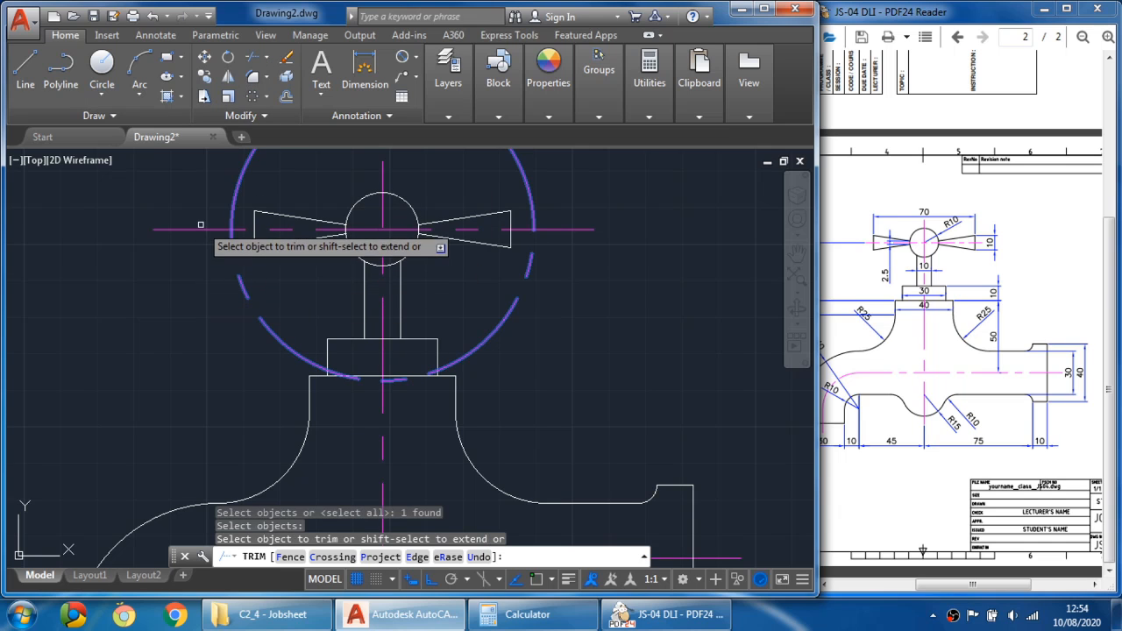
left_click(195, 230)
left_click(551, 226)
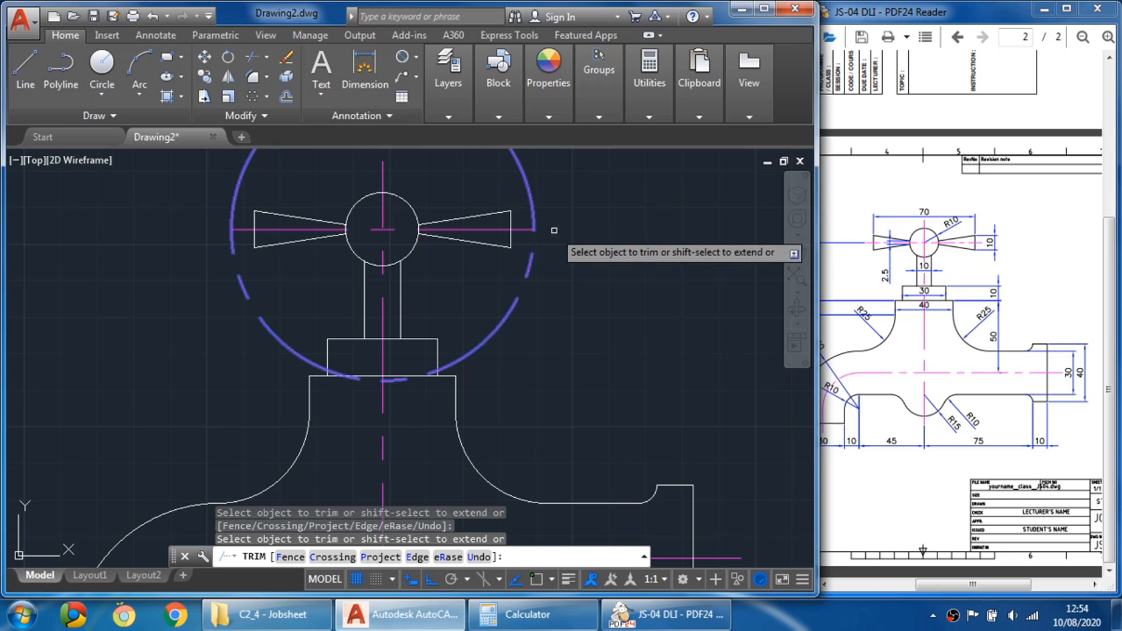
key("Escape")
scroll(531, 250, "down", 2)
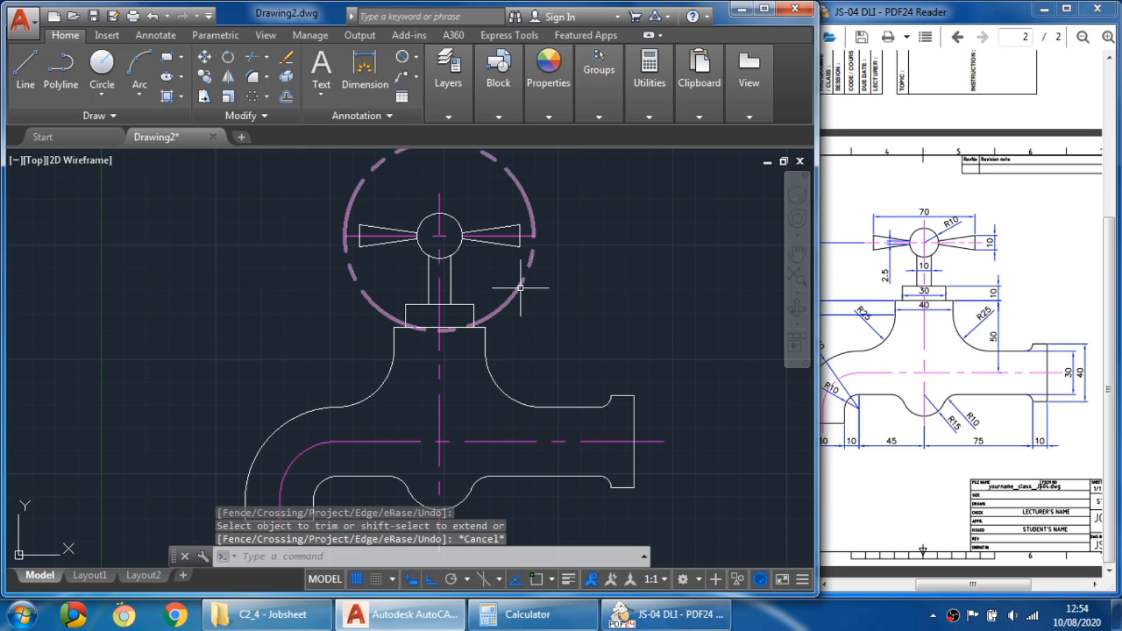
left_click(518, 283)
key("Delete")
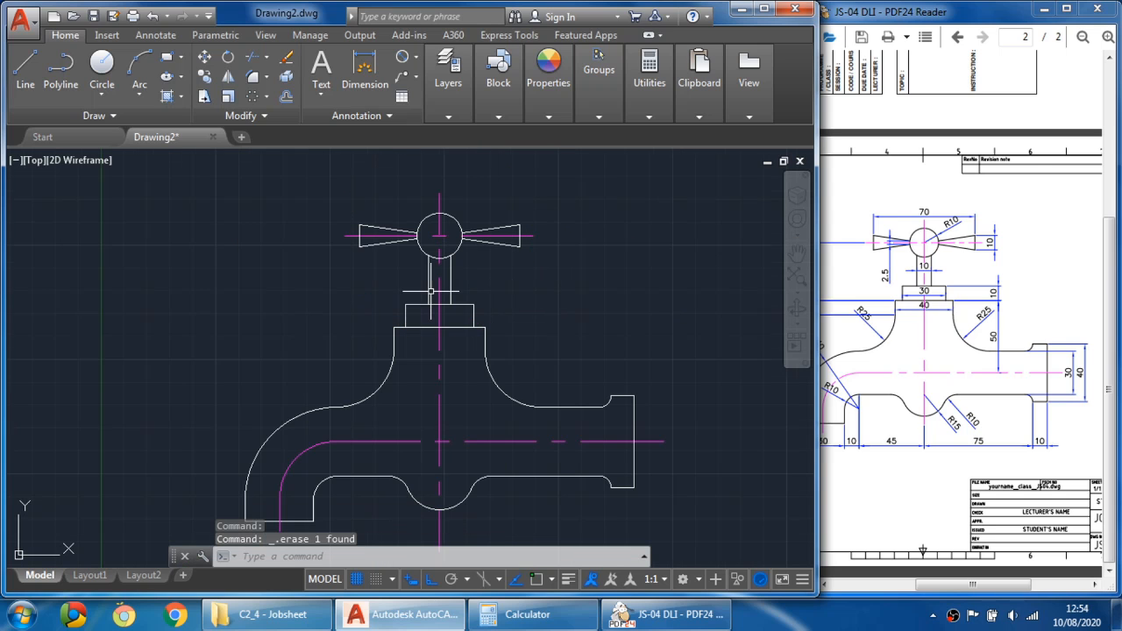
scroll(434, 285, "down", 1)
scroll(443, 296, "up", 1)
mouse_move(445, 298)
middle_mouse_down()
mouse_move(466, 251)
mouse_move(455, 258)
middle_mouse_up()
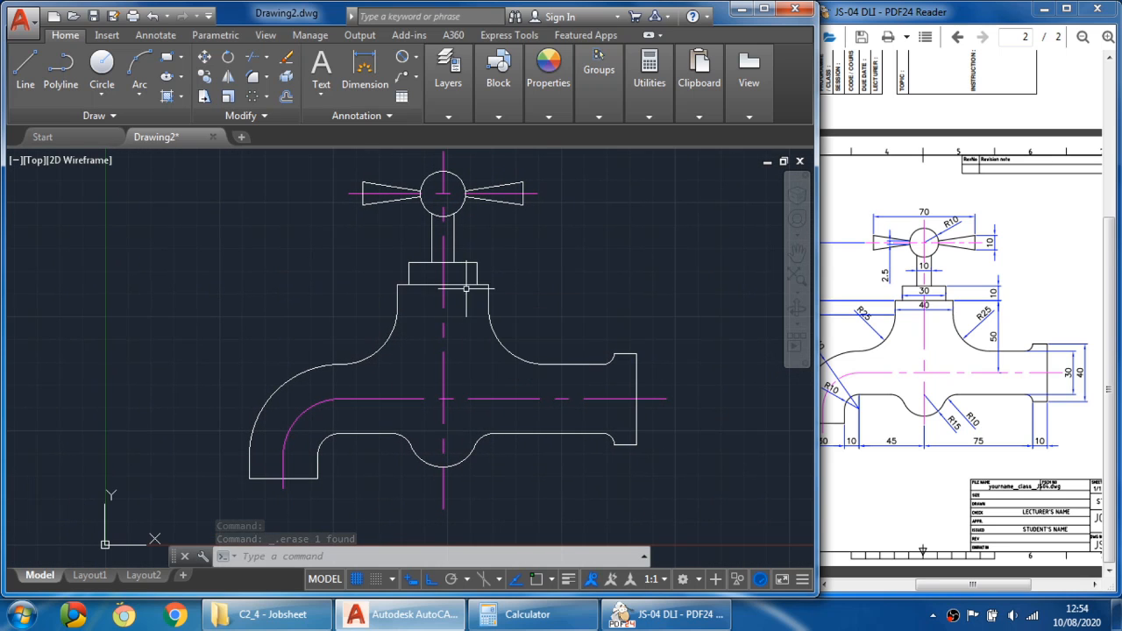
middle_click_drag(461, 302, 452, 316)
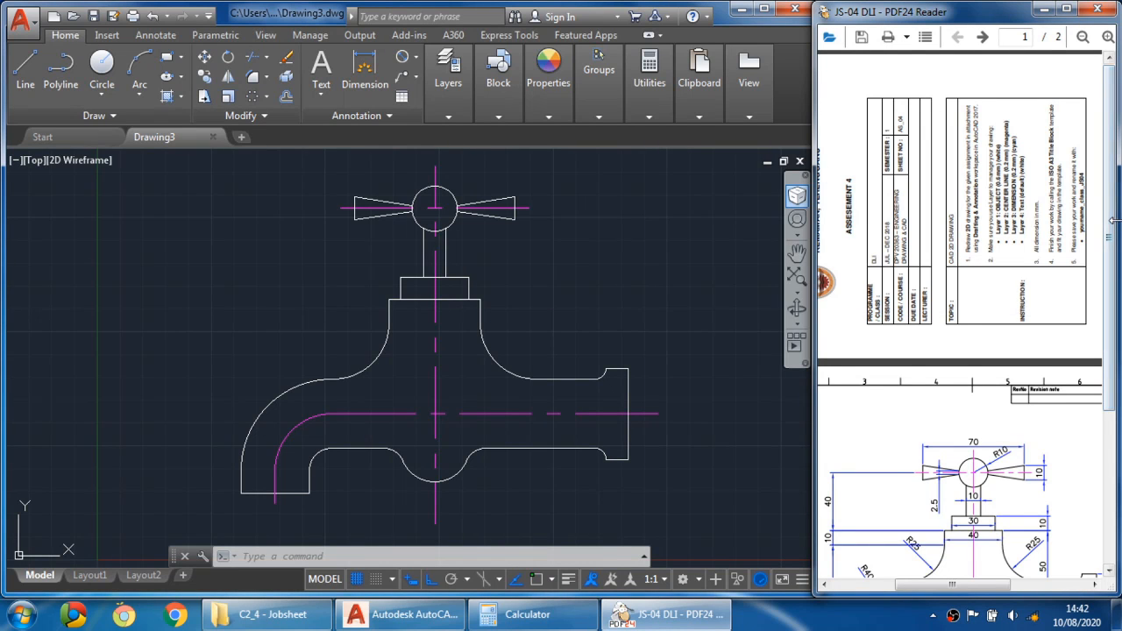
- Examine the dimensioned tap views on the reference PDF drawing
left_click_drag(1111, 234, 1111, 351)
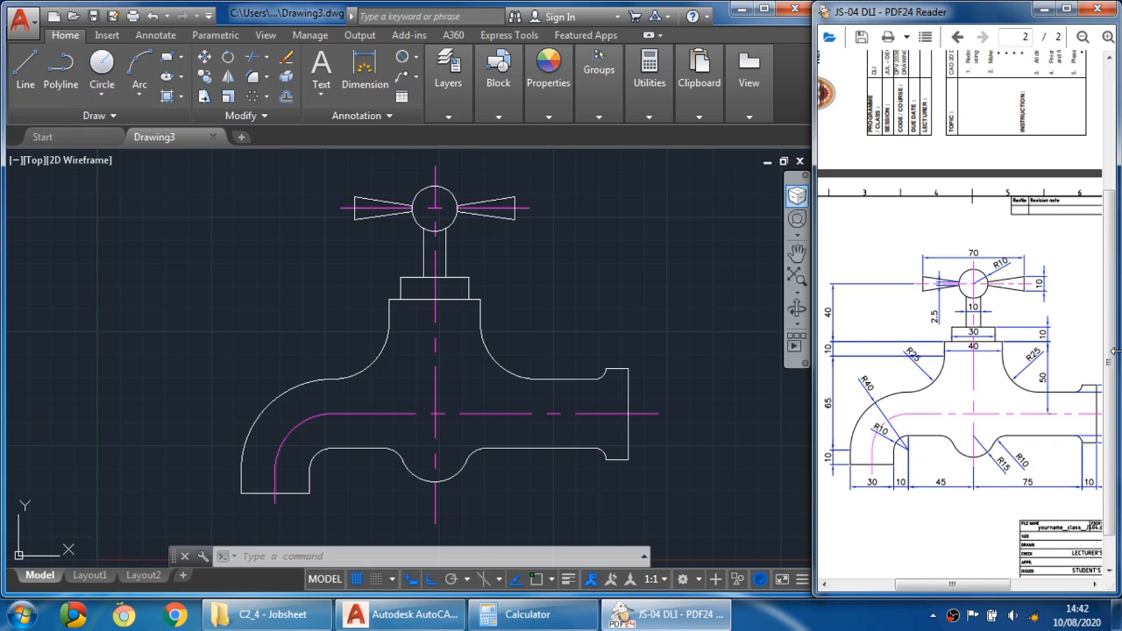
left_click_drag(1112, 381, 1114, 424)
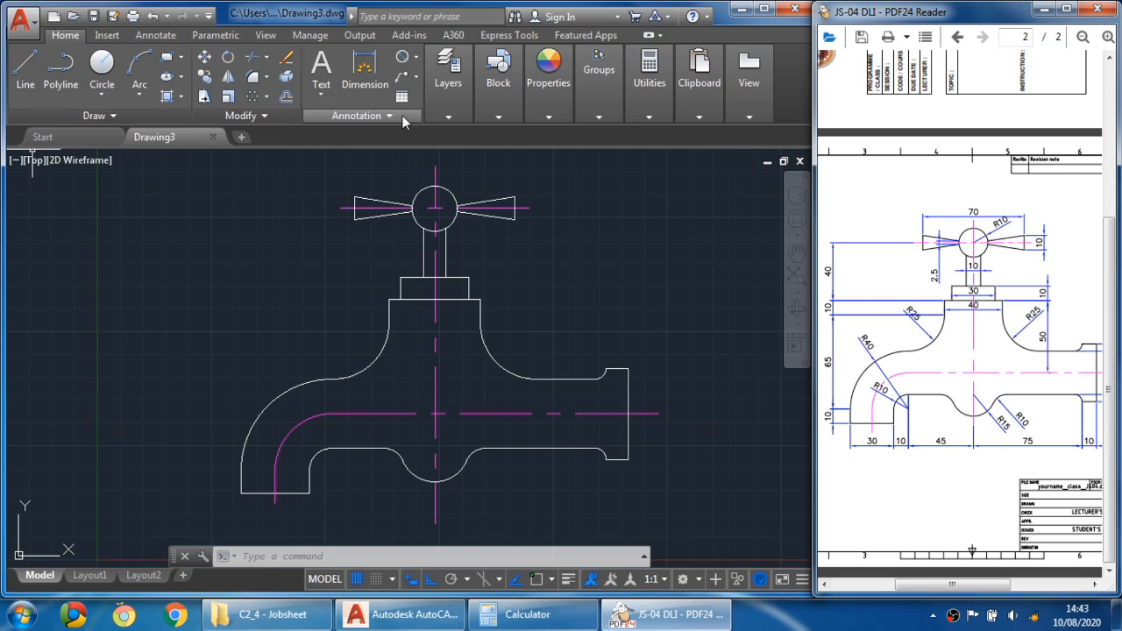
left_click(763, 8)
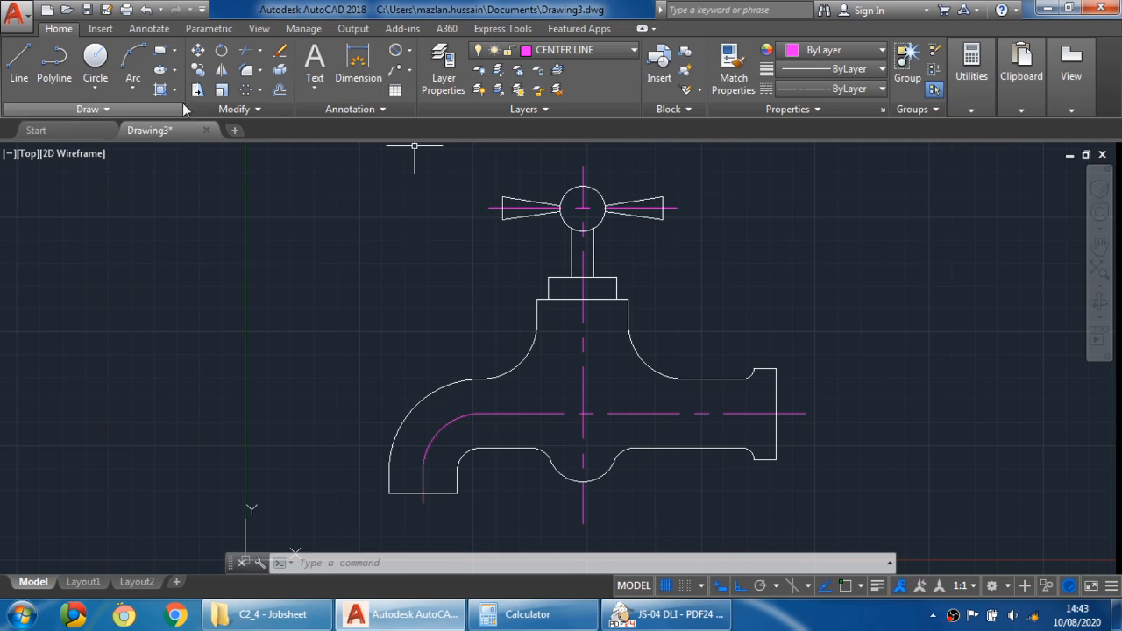
left_click(147, 29)
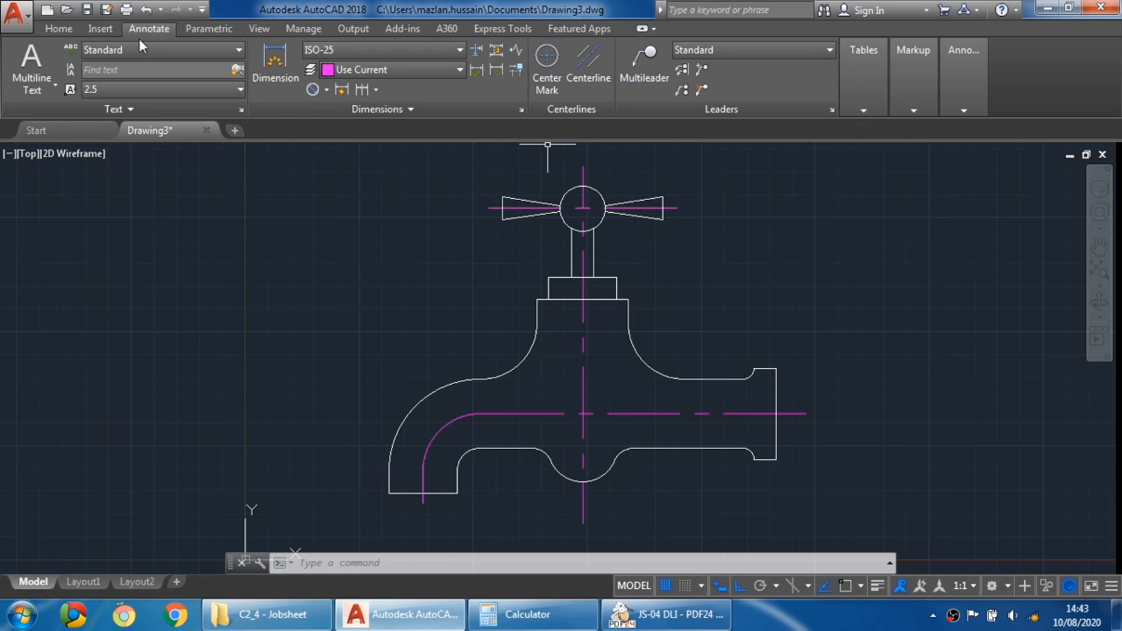
left_click(62, 29)
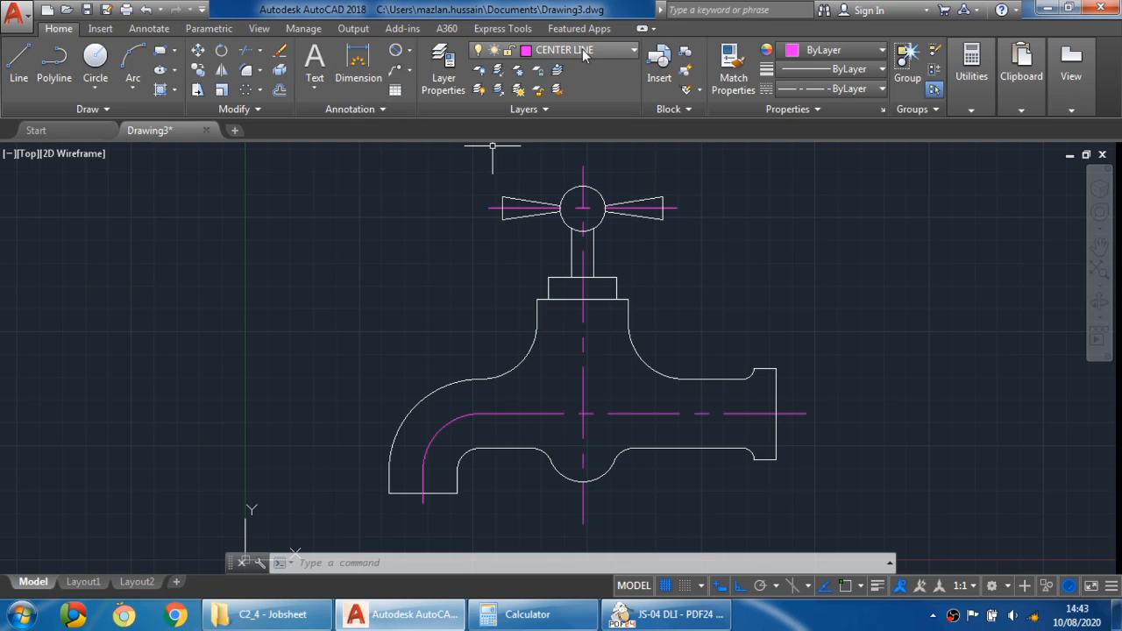
left_click_drag(587, 11, 3, 7)
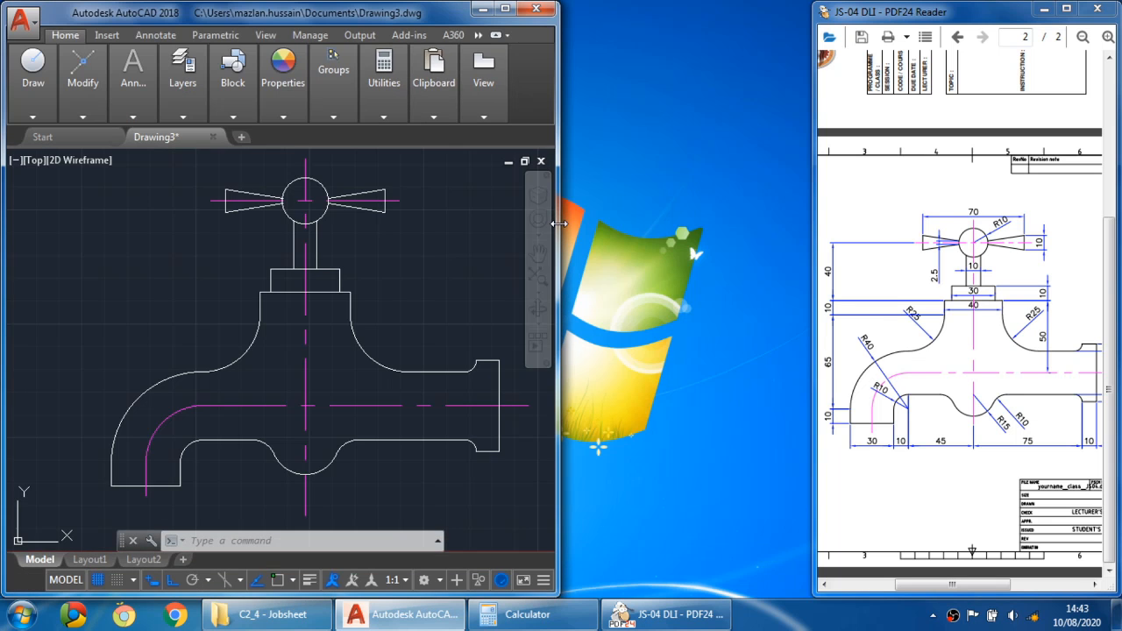
left_click_drag(561, 221, 816, 222)
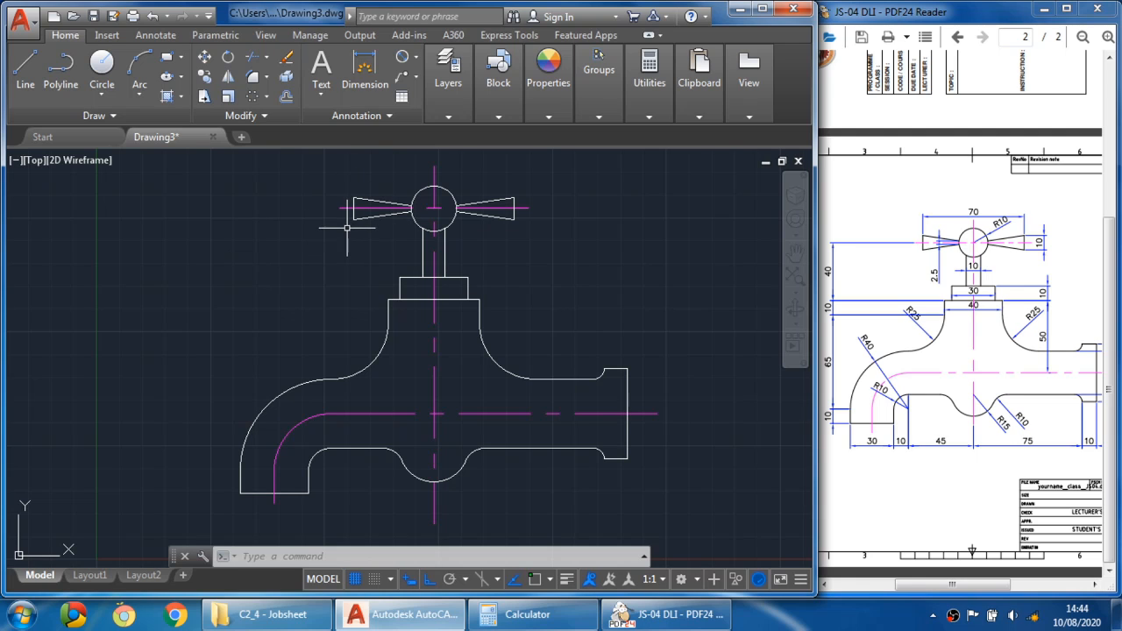
- Open the dimension type choices to pick a dimension tool
left_click(417, 58)
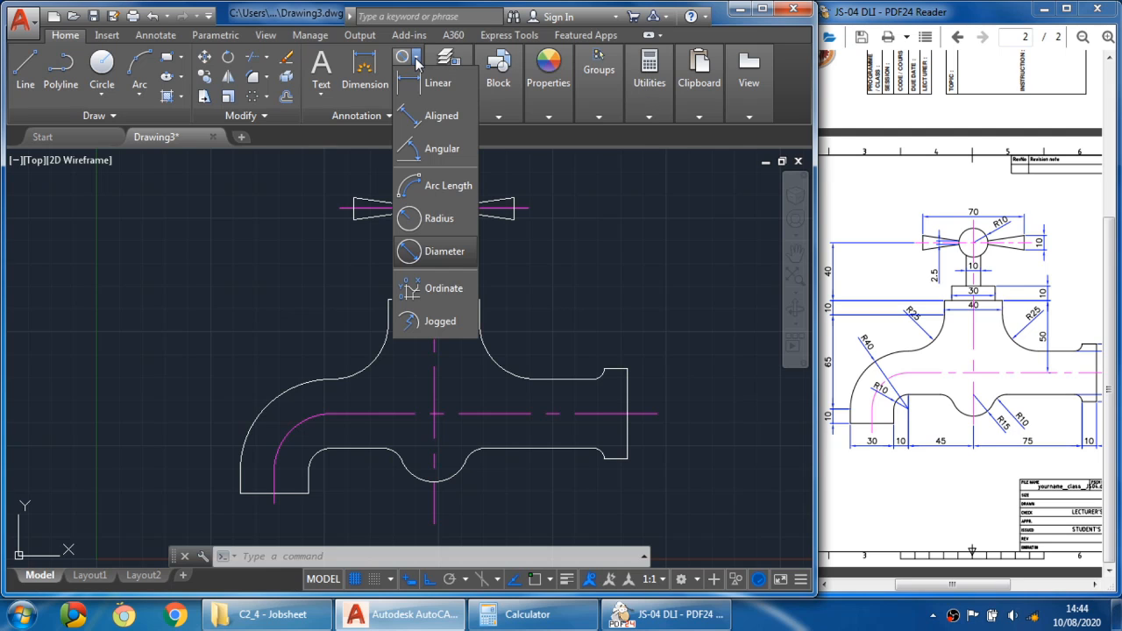
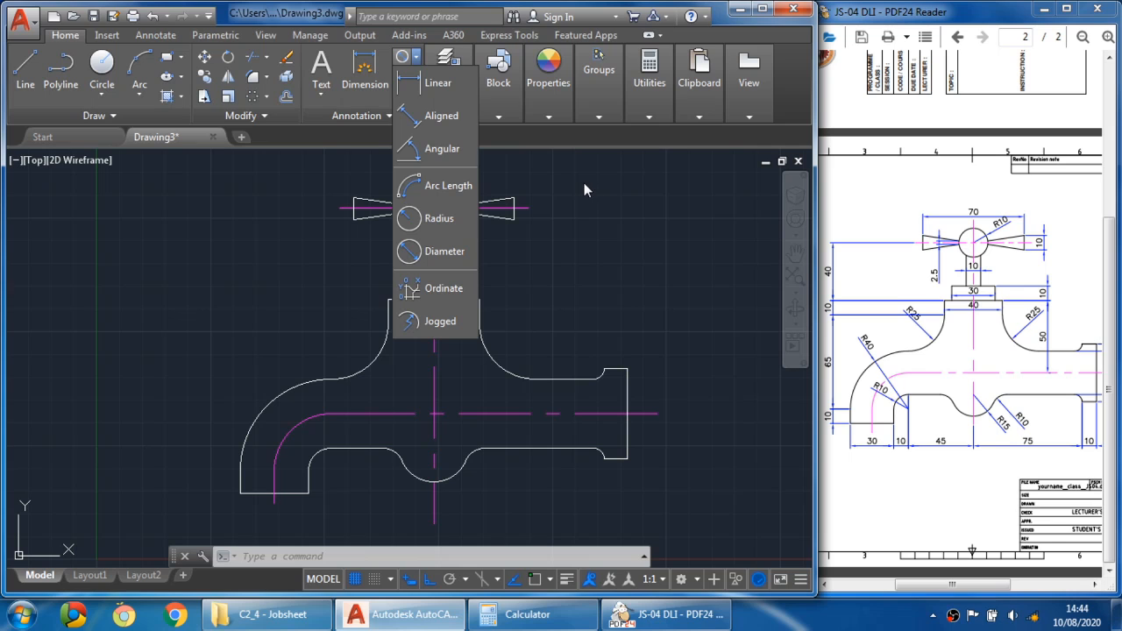
- Examine the handle dimensions on the reference PDF drawing
left_click(947, 265)
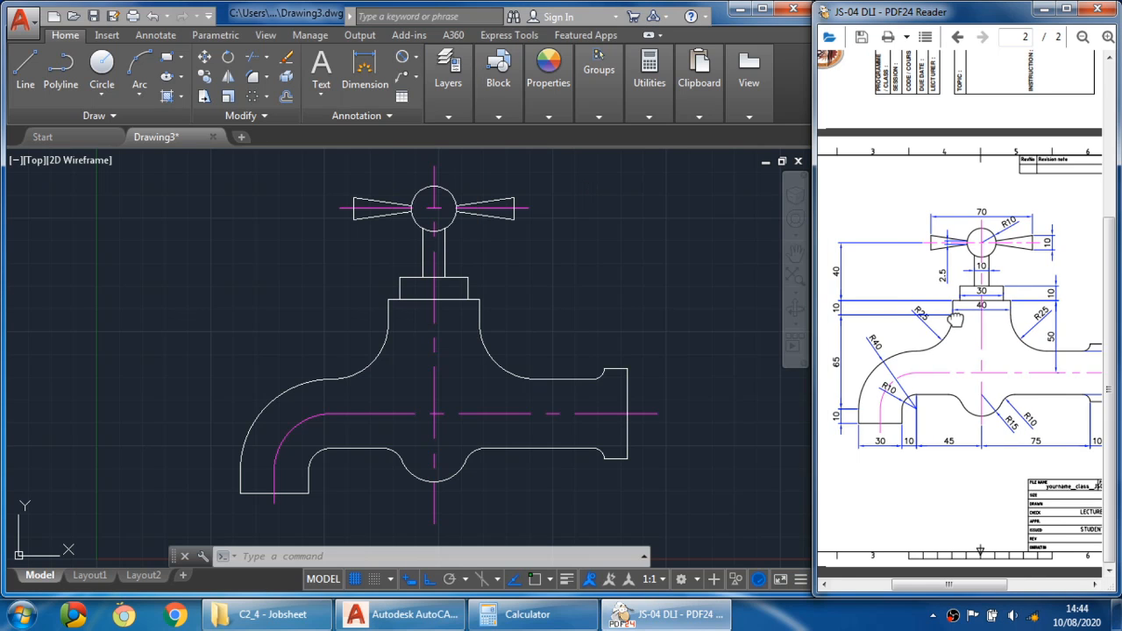
left_click_drag(956, 320, 942, 313)
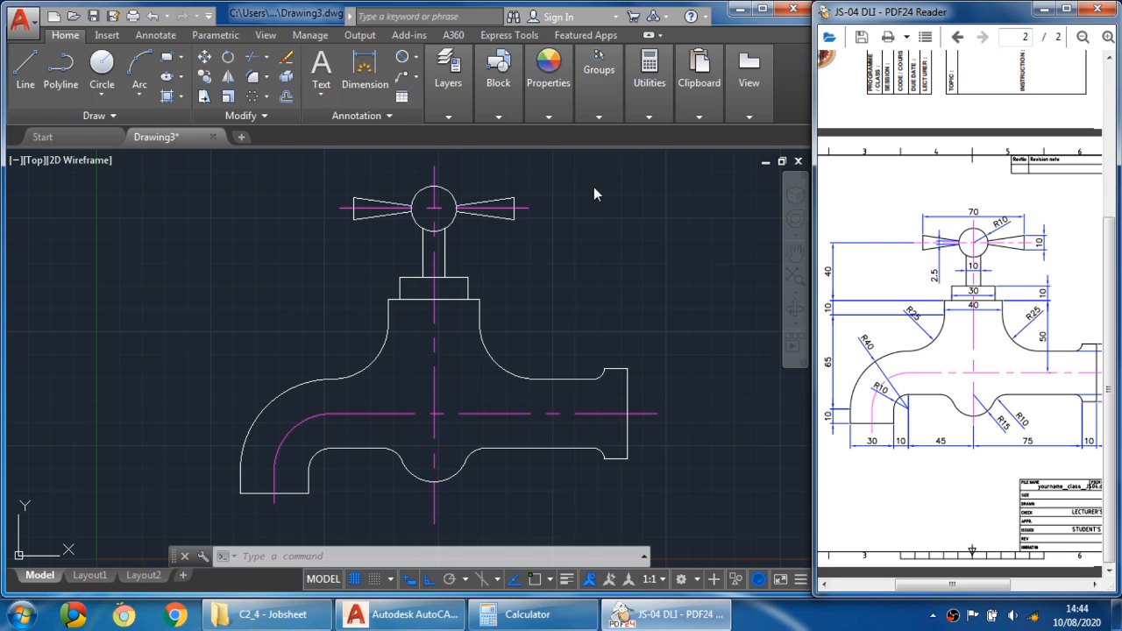
left_click(419, 61)
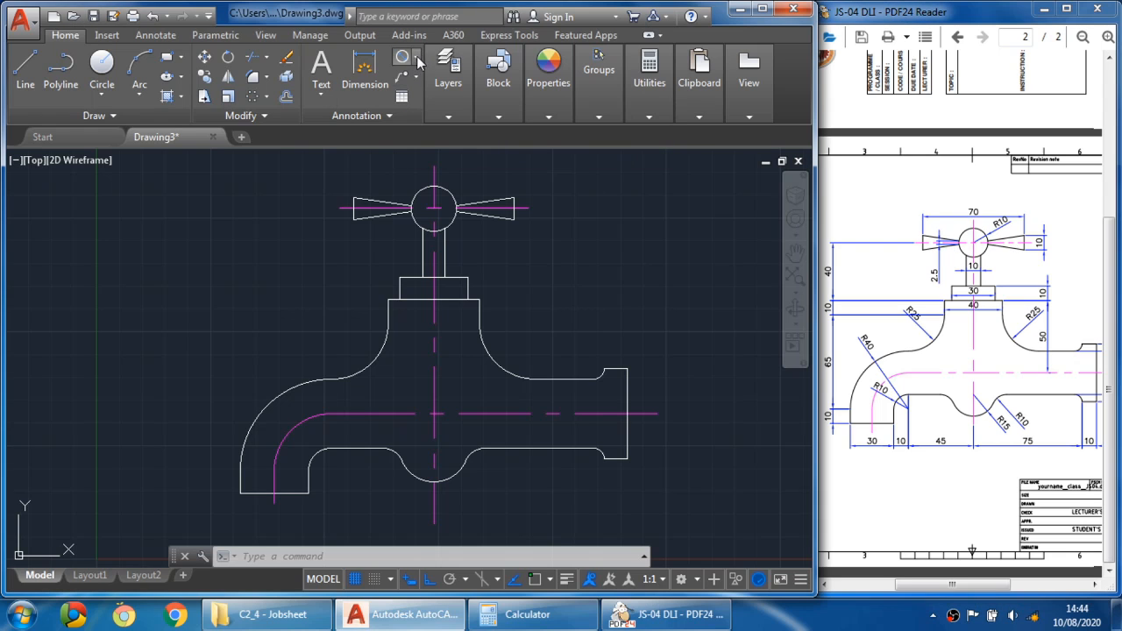
left_click(419, 59)
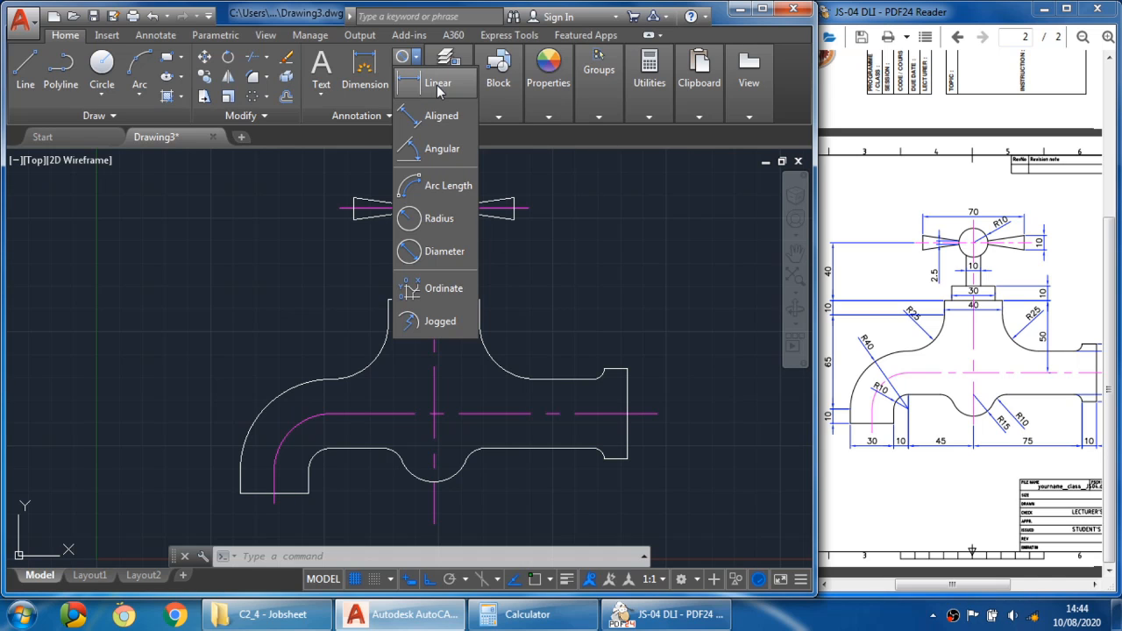
left_click(447, 90)
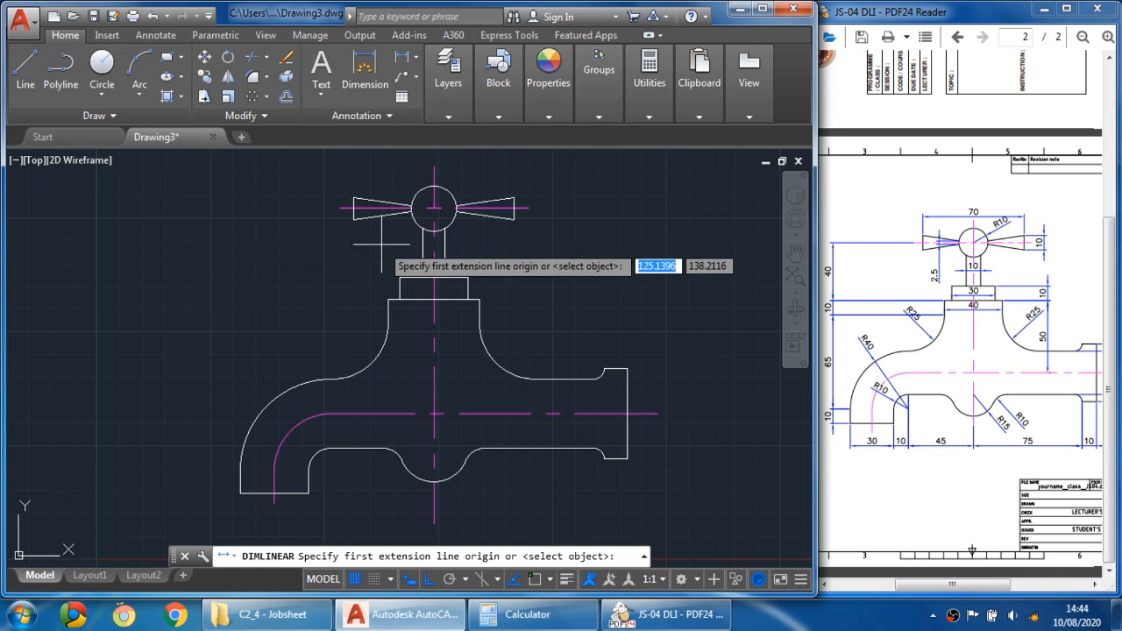
middle_click_drag(382, 245, 341, 279)
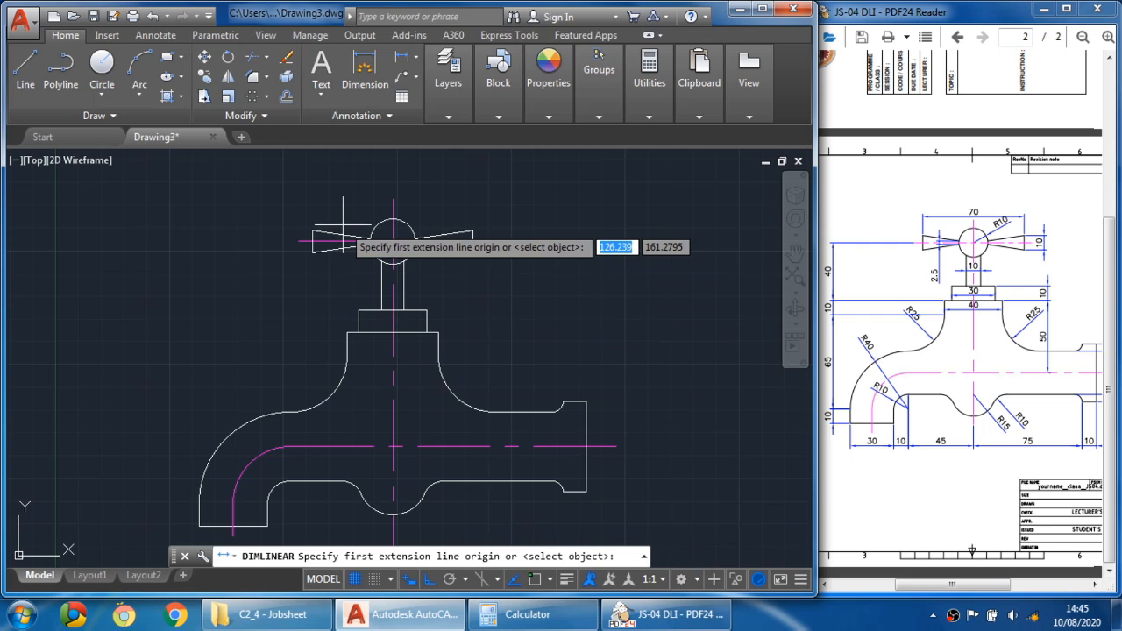
key("F3")
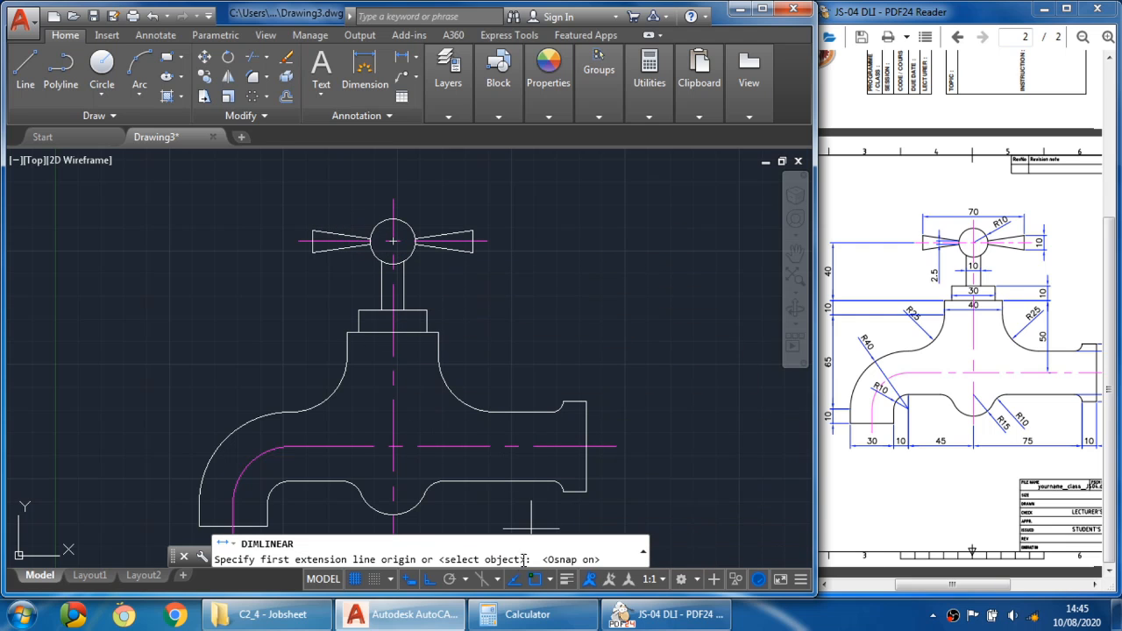
left_click(313, 231)
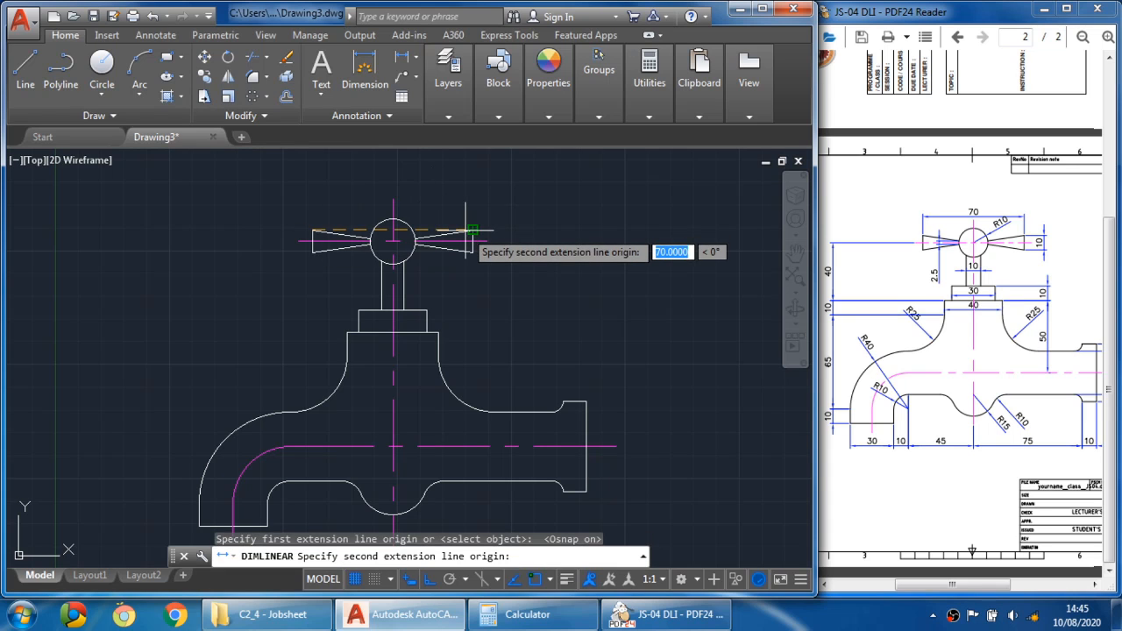
left_click(474, 231)
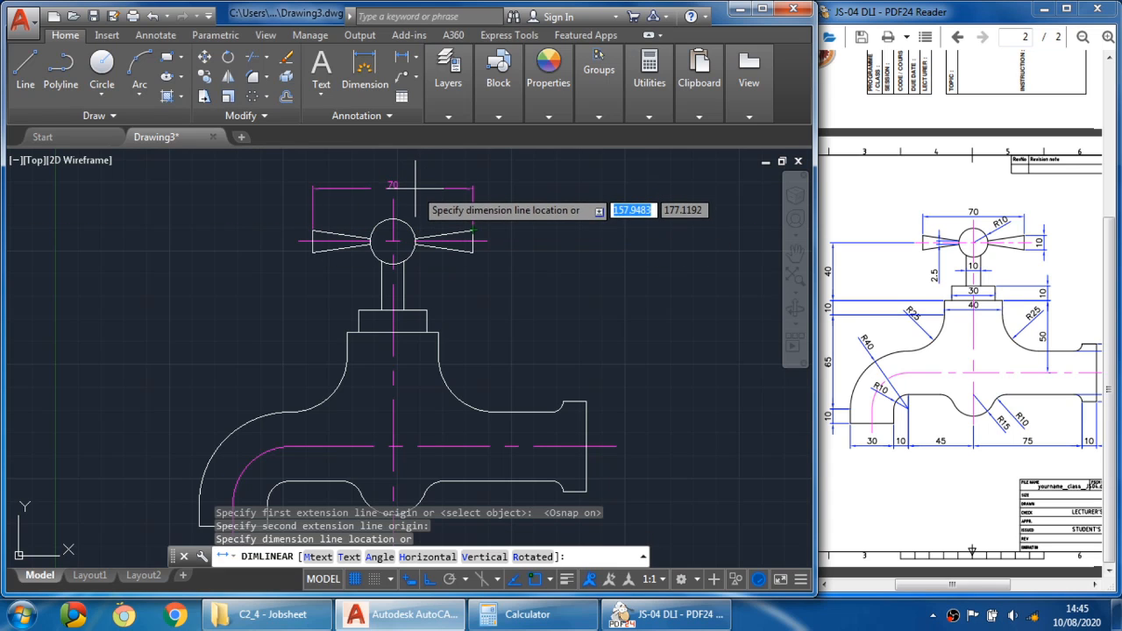
key("Escape")
- Make the DIMENSION layer current
left_click(448, 109)
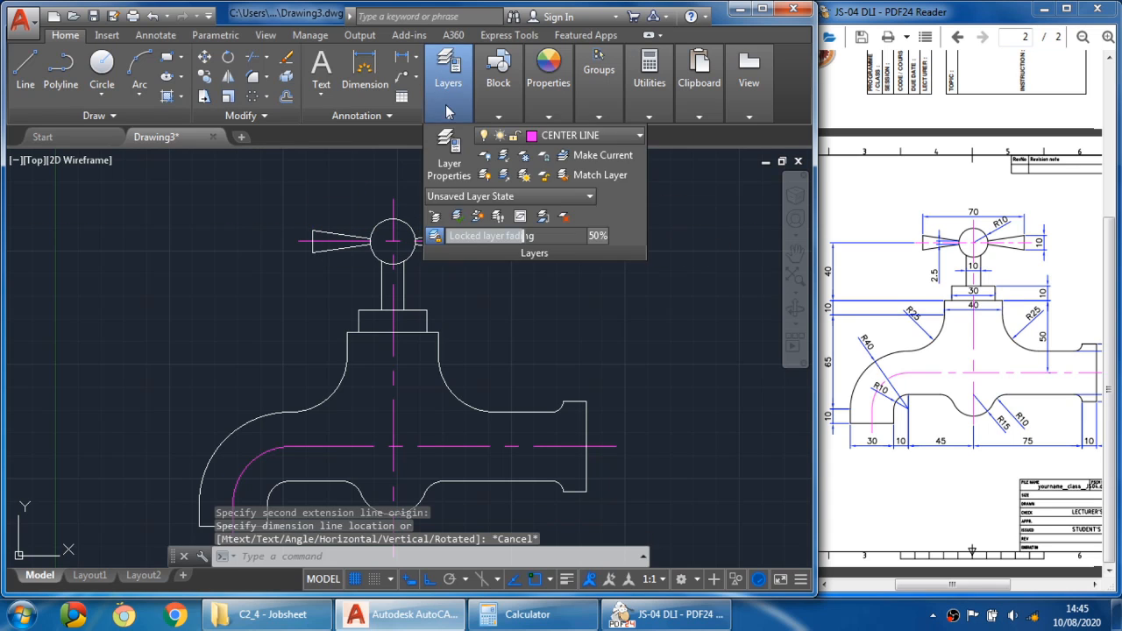
left_click(597, 135)
left_click(597, 195)
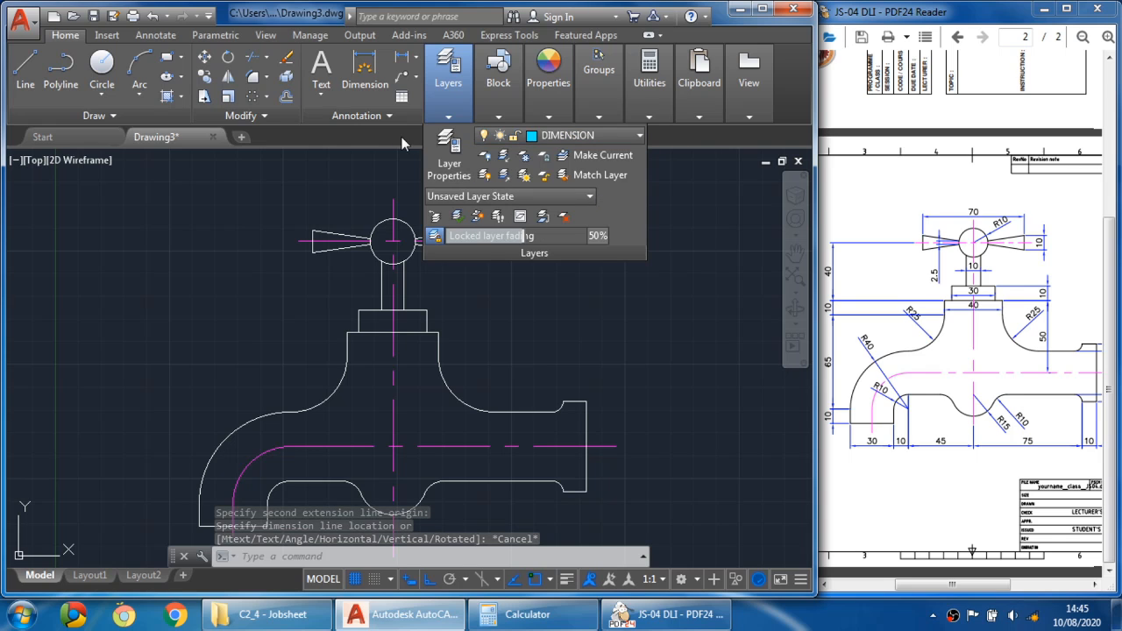
- Add a linear dimension across the full width of the handle bar, placed above it
left_click(402, 57)
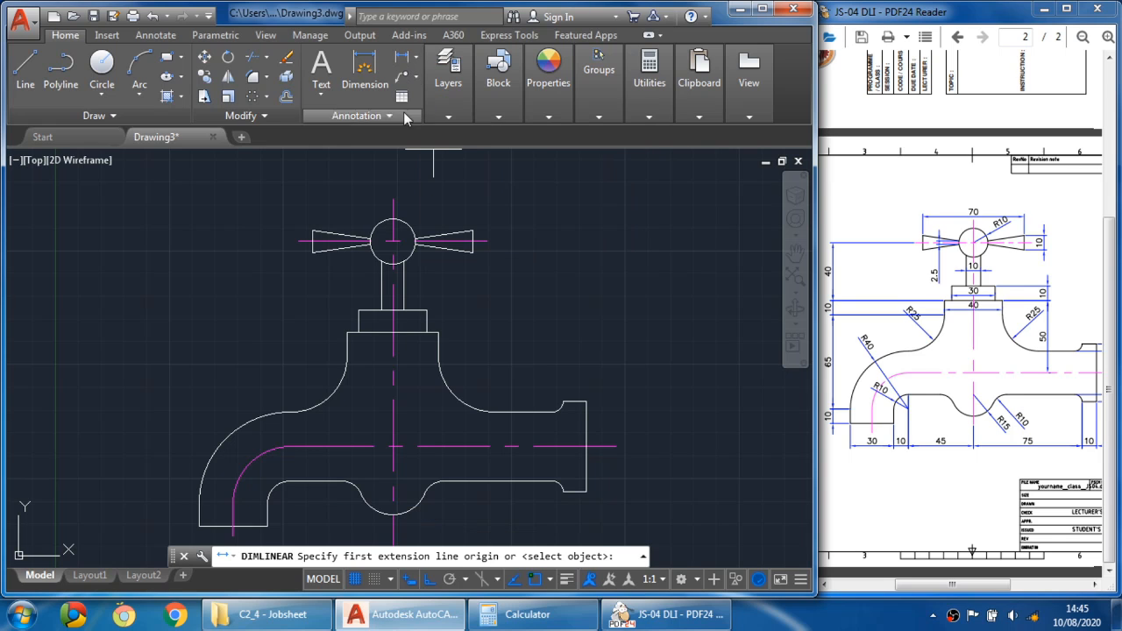
left_click(314, 231)
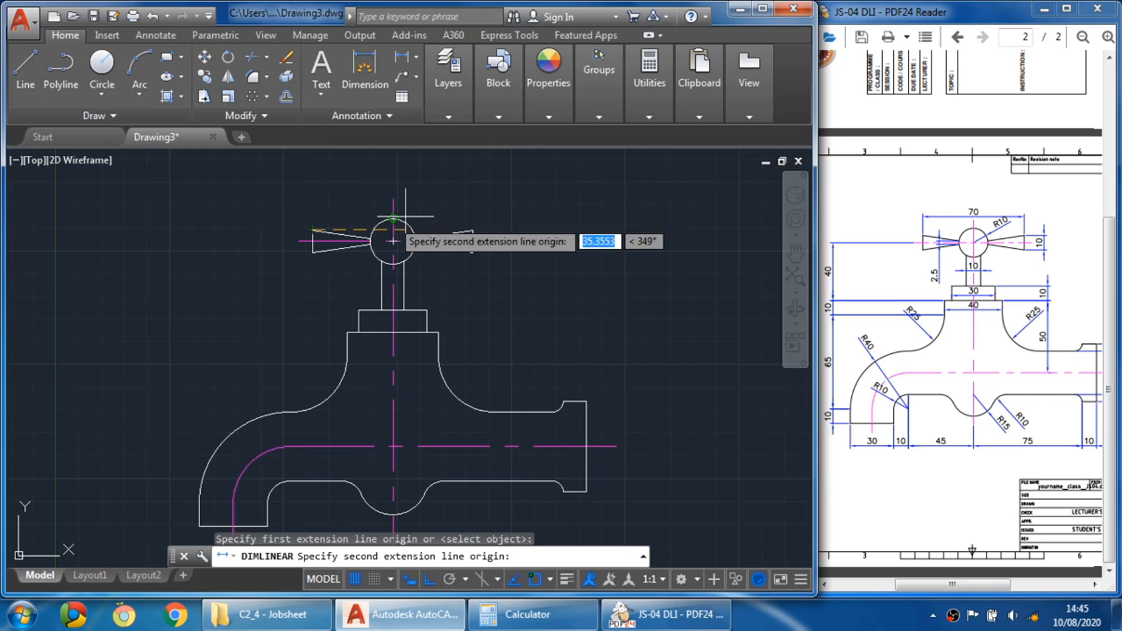
left_click(473, 232)
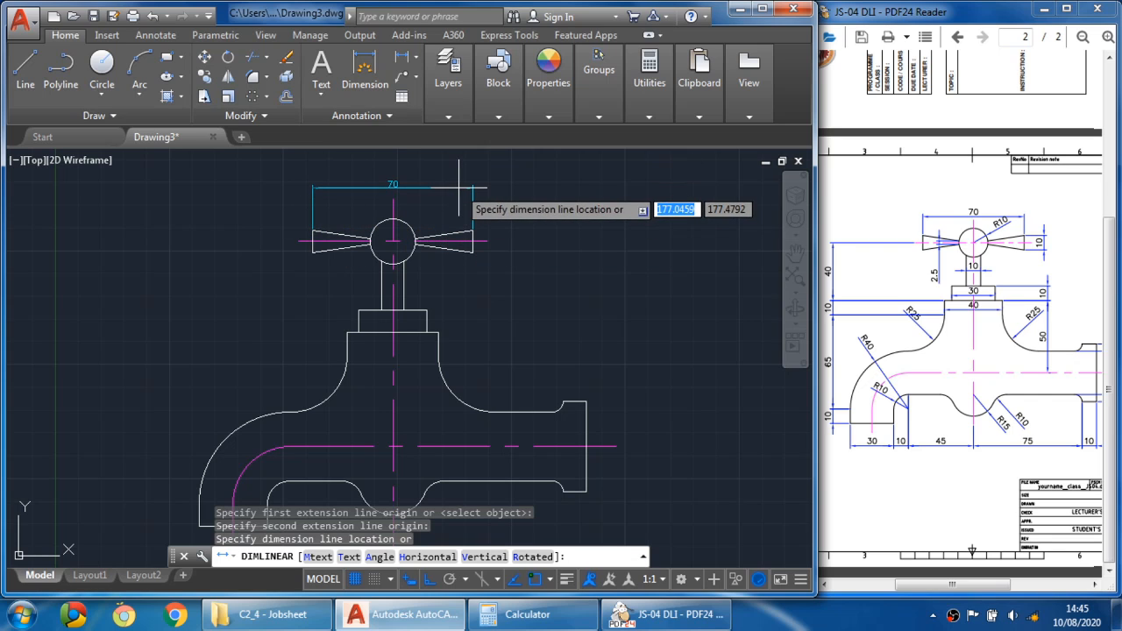
left_click(458, 187)
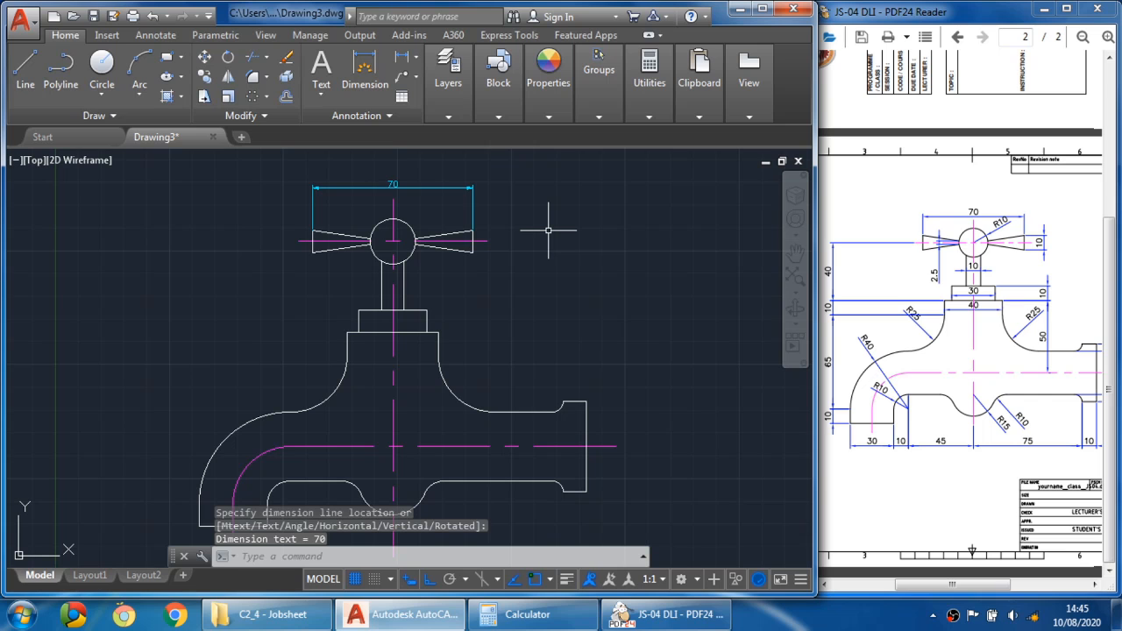
- Add a vertical linear dimension for the height of the handle bar's right end
left_click(399, 60)
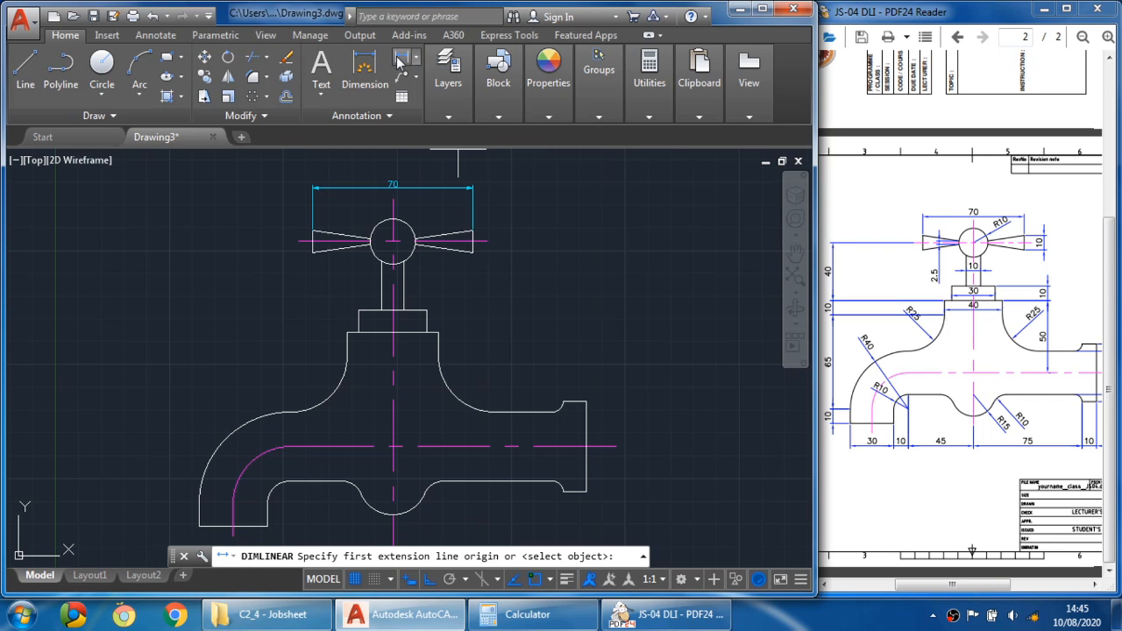
scroll(481, 253, "up", 2)
left_click(468, 247)
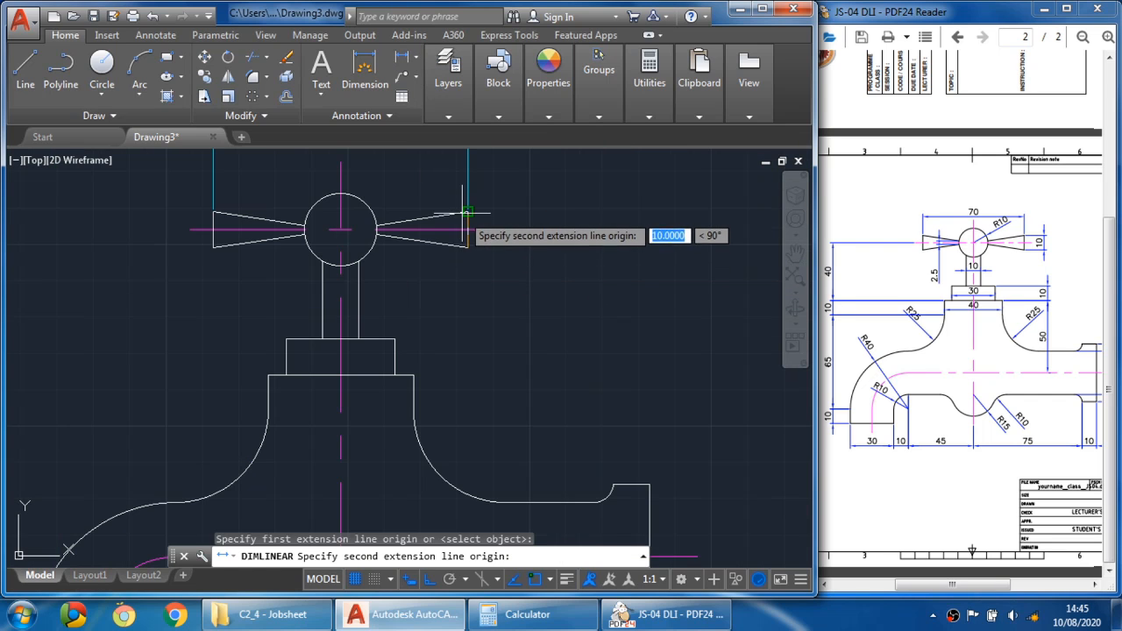
left_click(467, 212)
left_click(535, 229)
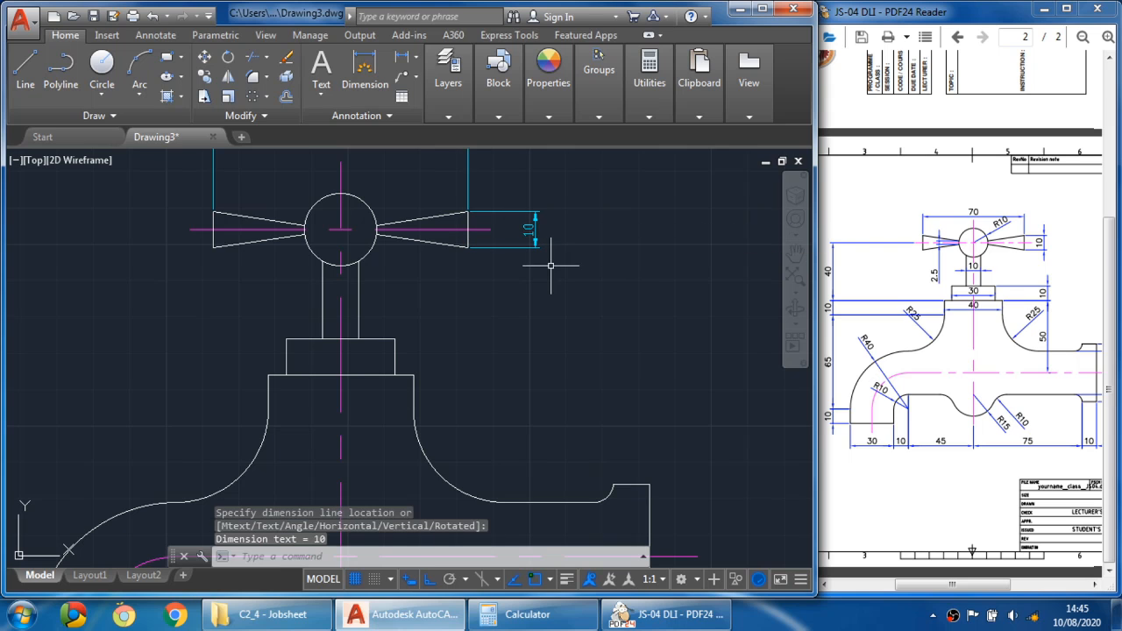
- Create a new dimension style named DIM starting from ISO-25
scroll(551, 265, "down", 3)
scroll(547, 251, "up", 2)
scroll(580, 251, "up", 1)
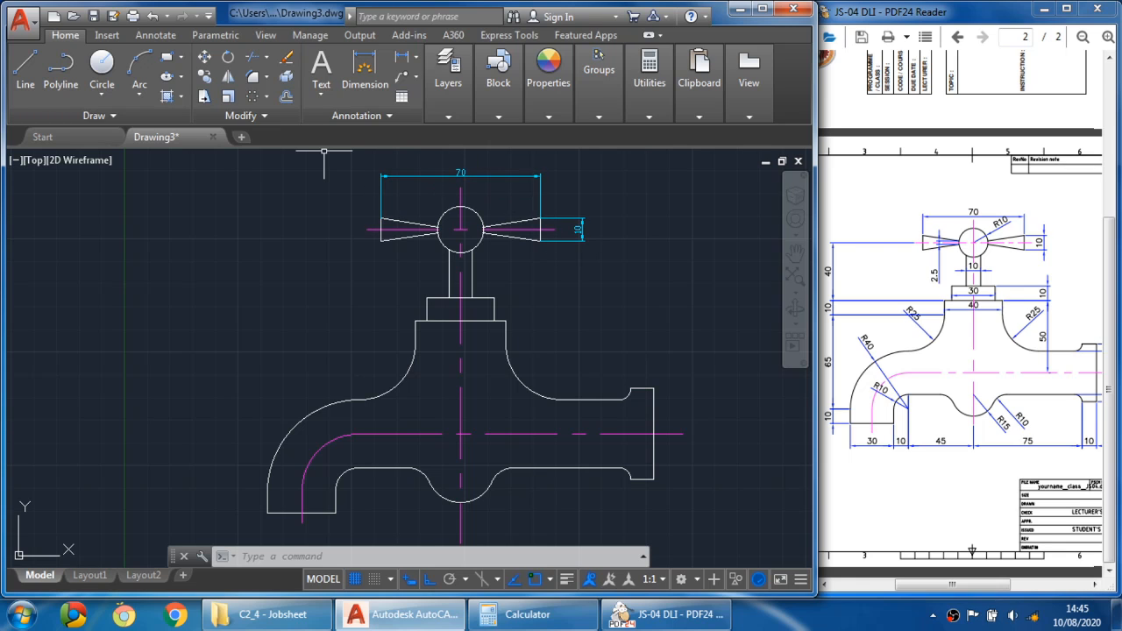
left_click(158, 34)
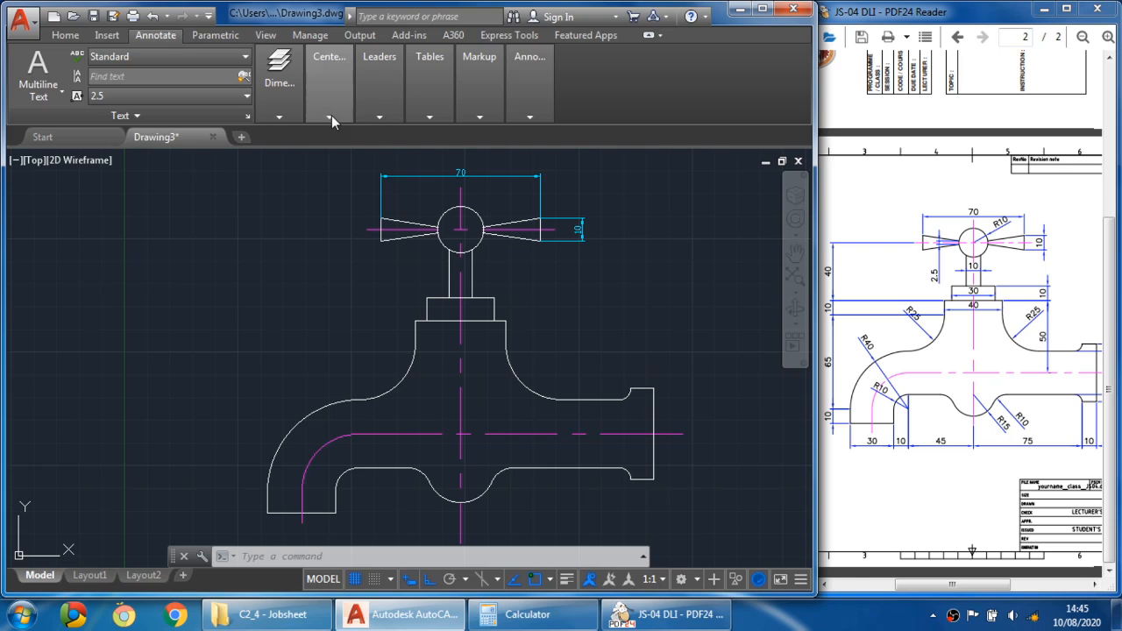
mouse_move(504, 89)
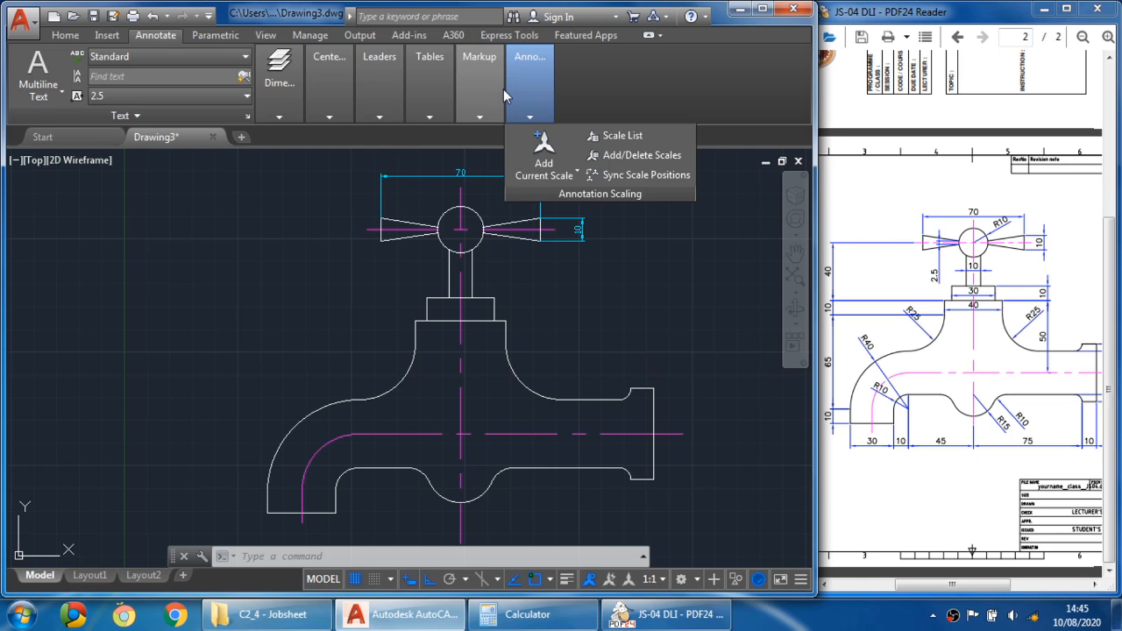
left_click(760, 11)
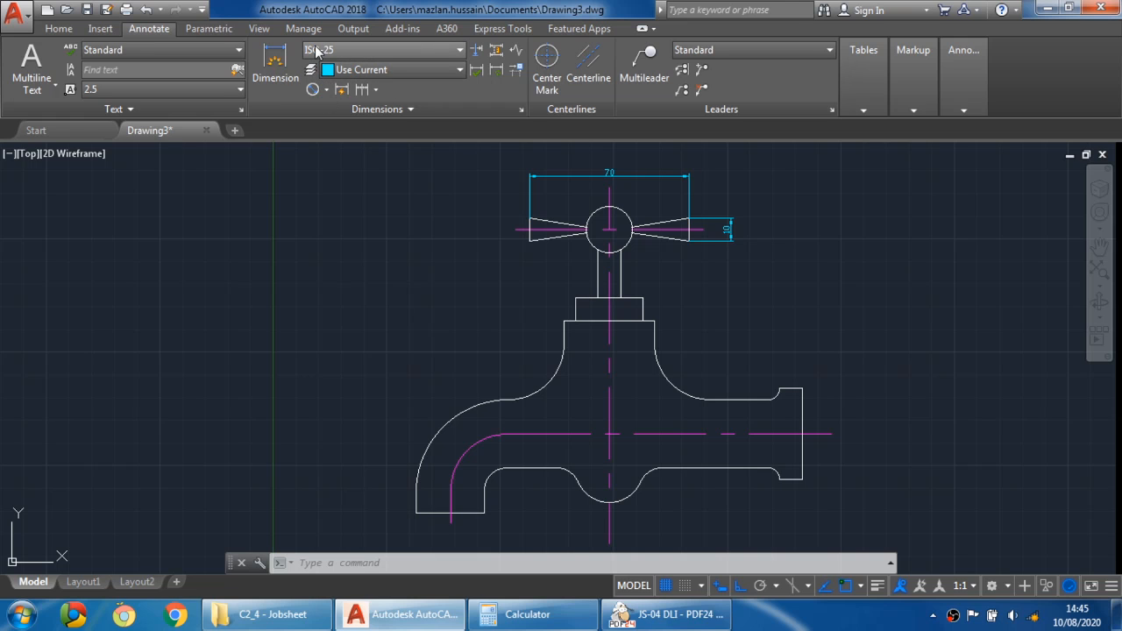
left_click(446, 49)
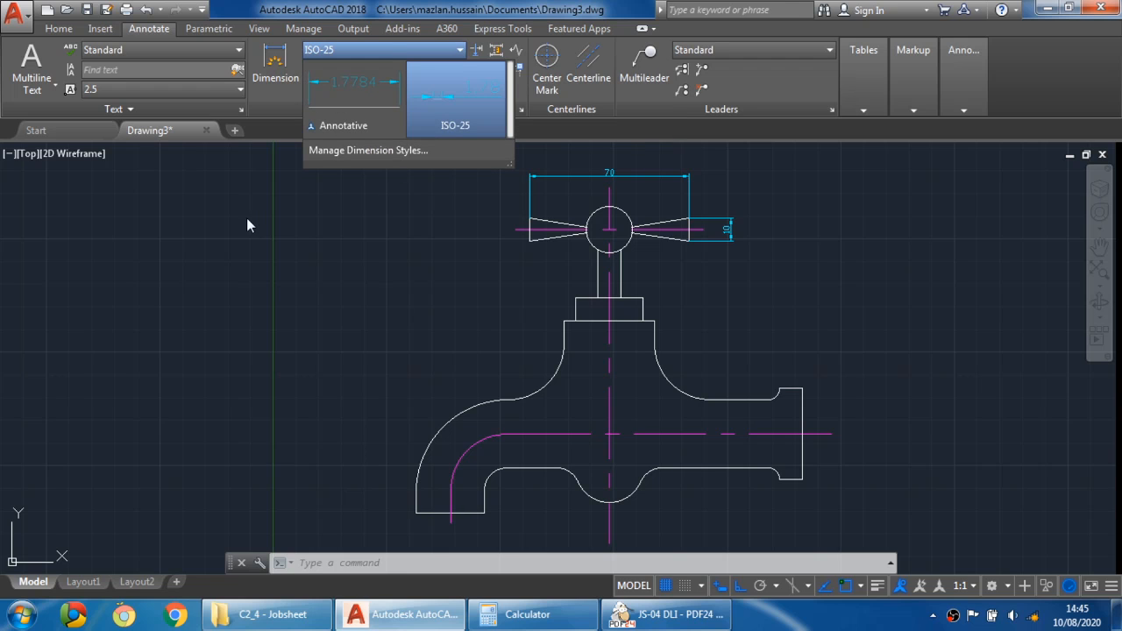
left_click(378, 151)
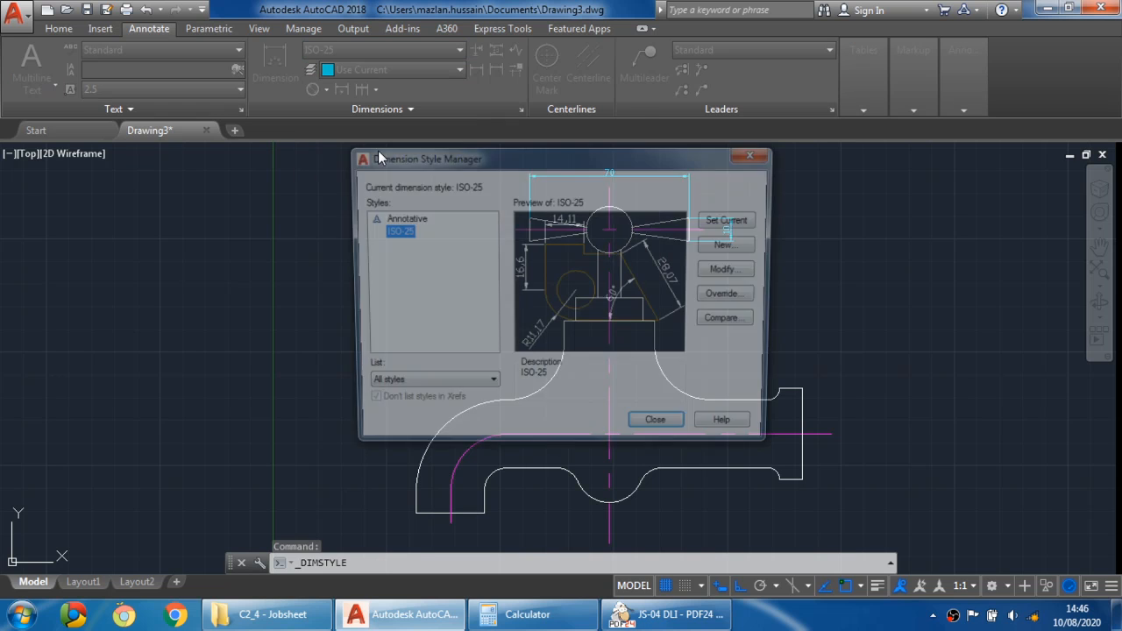
left_click_drag(638, 173, 349, 135)
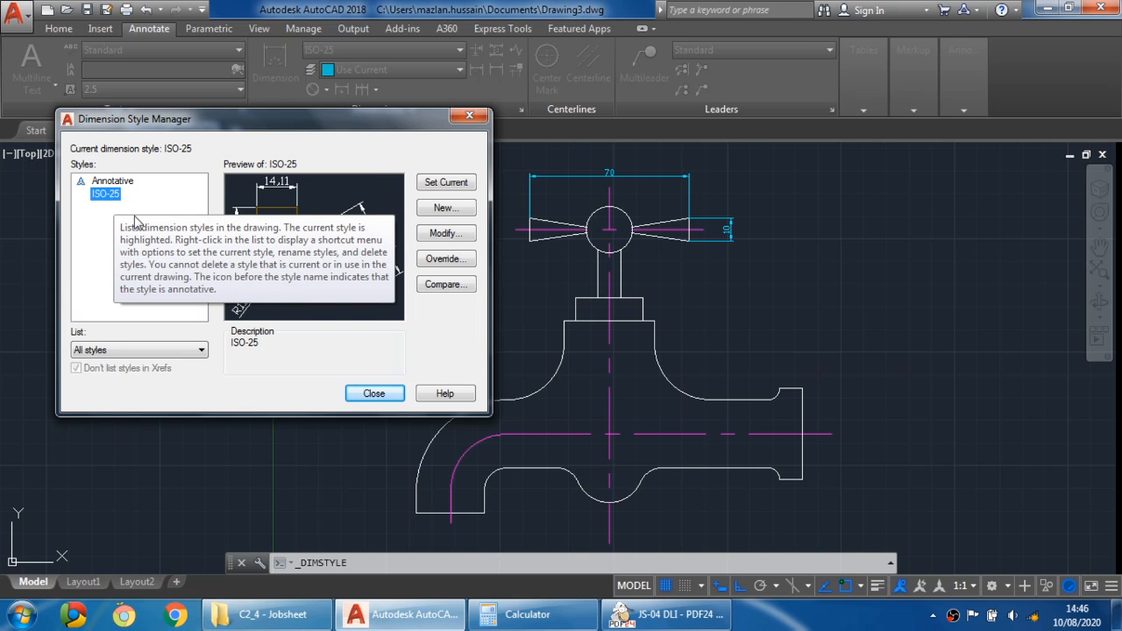
left_click(444, 209)
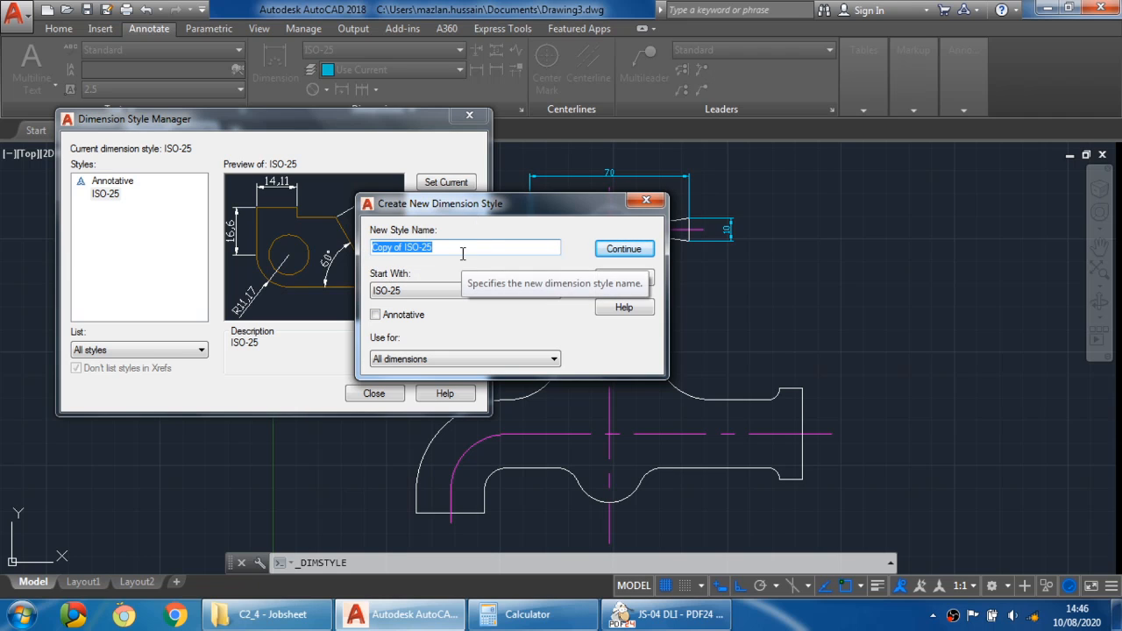
type("DIM")
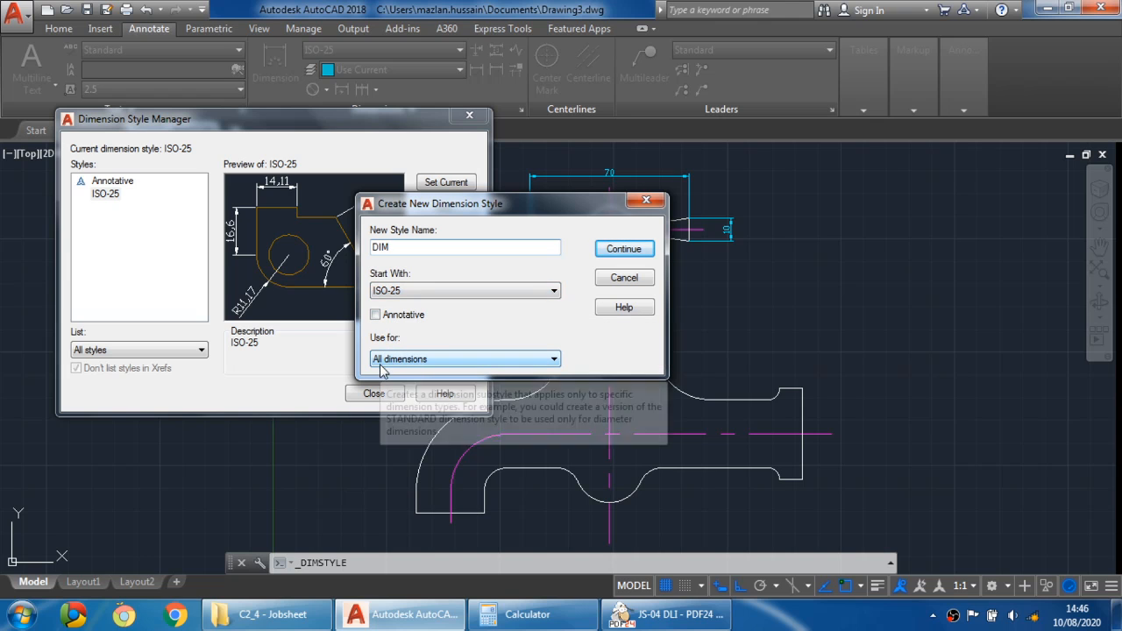
left_click(622, 250)
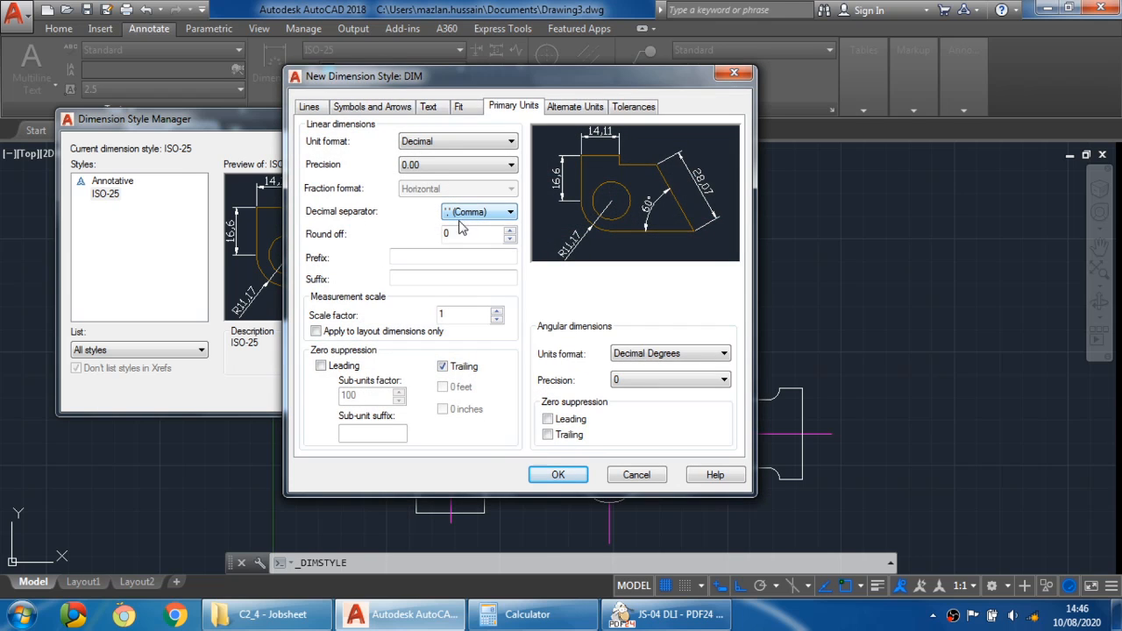
- In the DIM style, set extension lines to extend 1 beyond dimension lines with an origin offset of 1
left_click(310, 107)
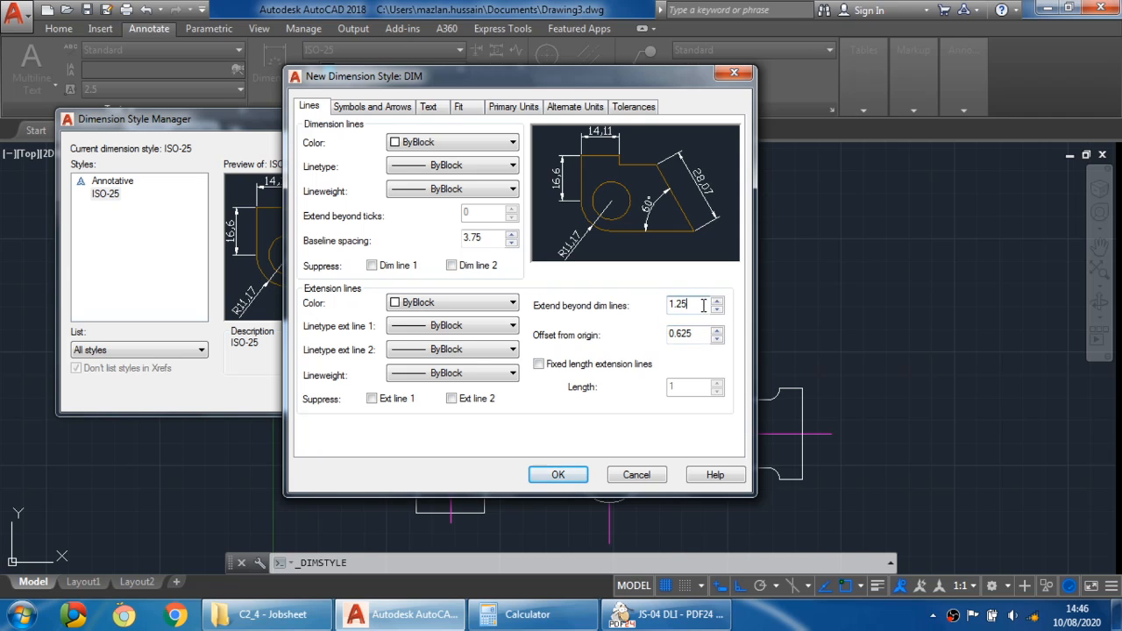
left_click_drag(703, 305, 568, 319)
type("1")
left_click_drag(699, 335, 676, 328)
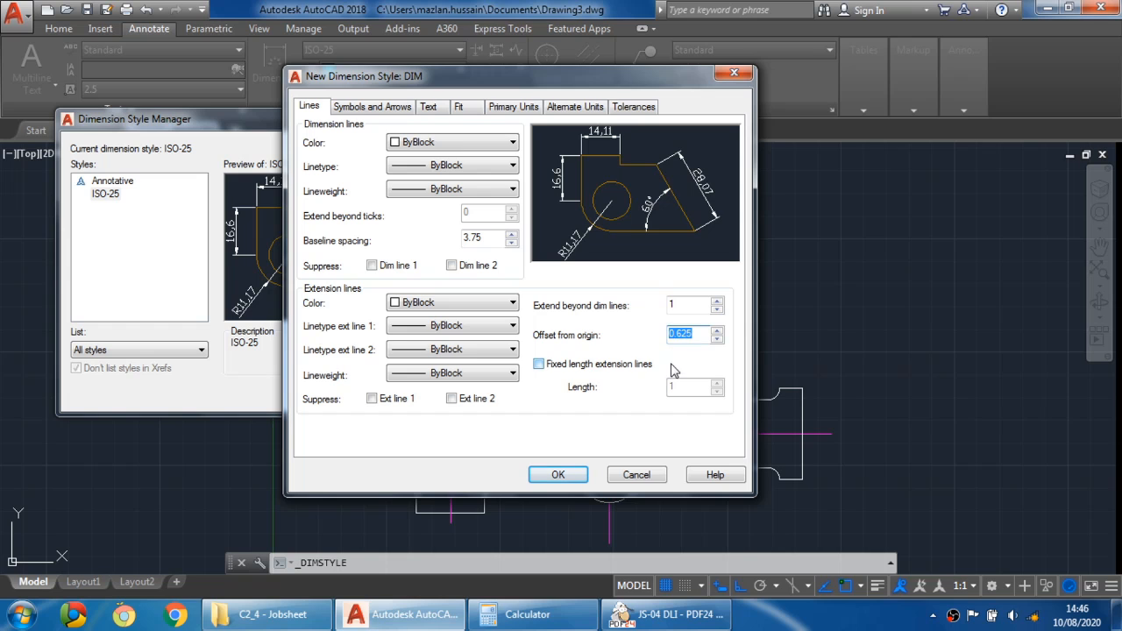
type("1")
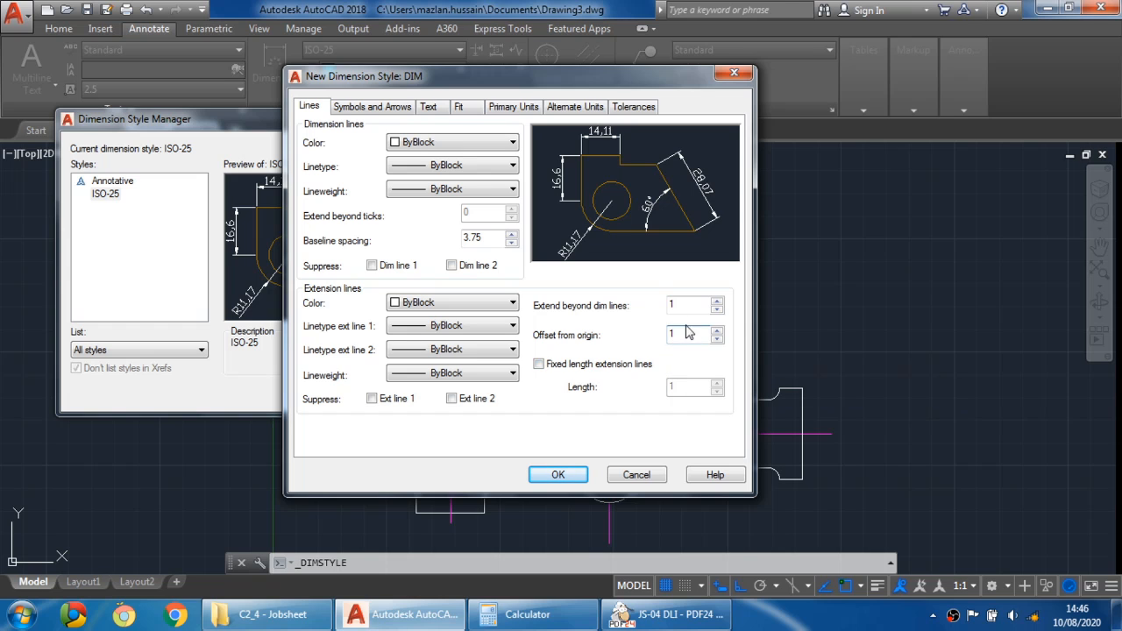
- Set the DIM style's arrow size to 3
left_click(369, 107)
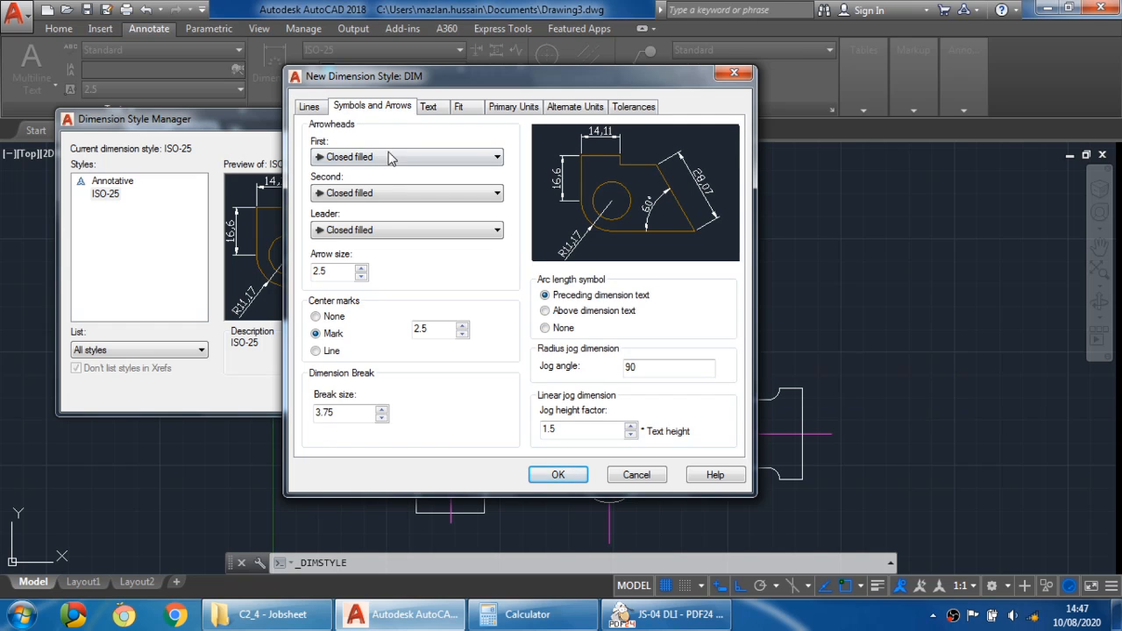
left_click_drag(333, 271, 271, 264)
type("3")
- Set the DIM style's text height to 3 and its offset from the dimension line to 1
left_click(428, 107)
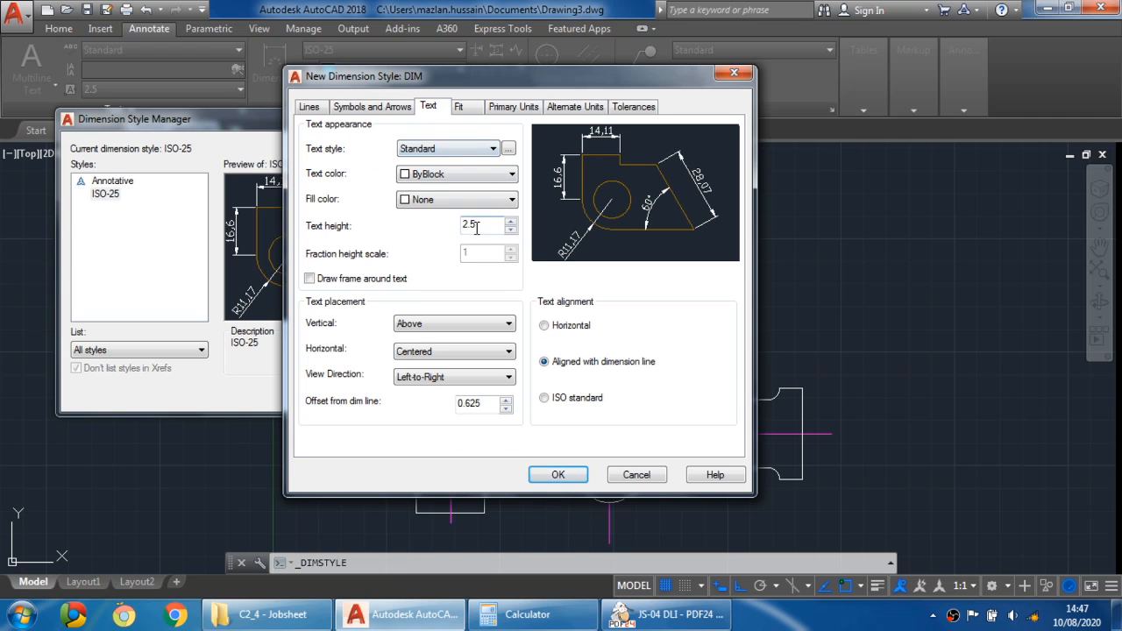
left_click_drag(478, 225, 377, 226)
type("3")
left_click_drag(486, 402, 396, 405)
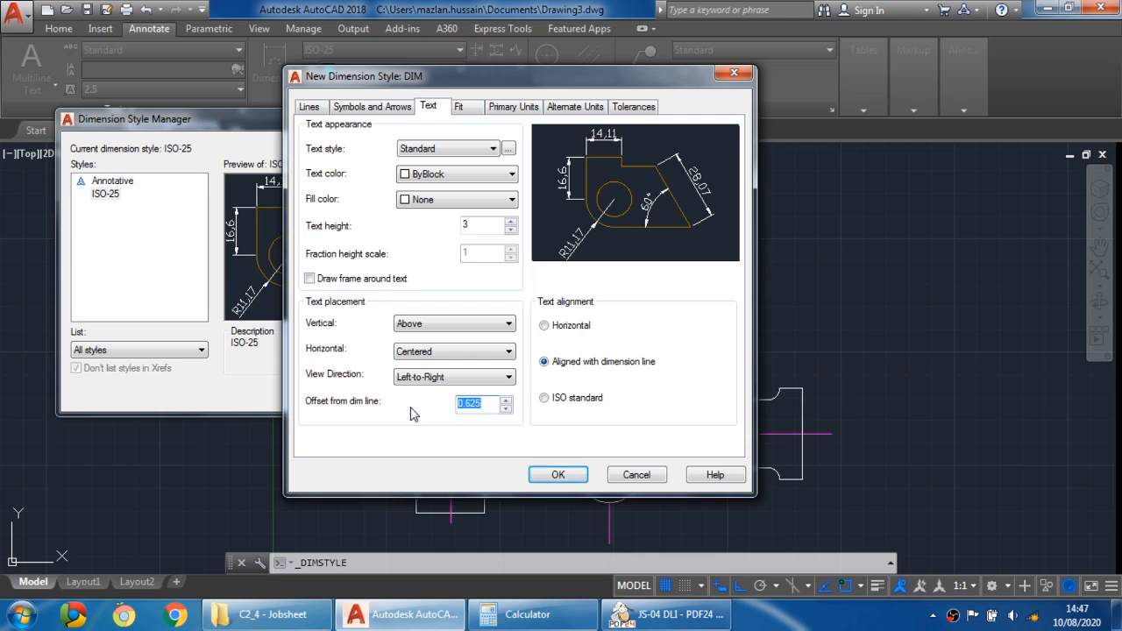
type("1")
- Set the DIM style's decimal separator for primary units to a period
left_click(666, 614)
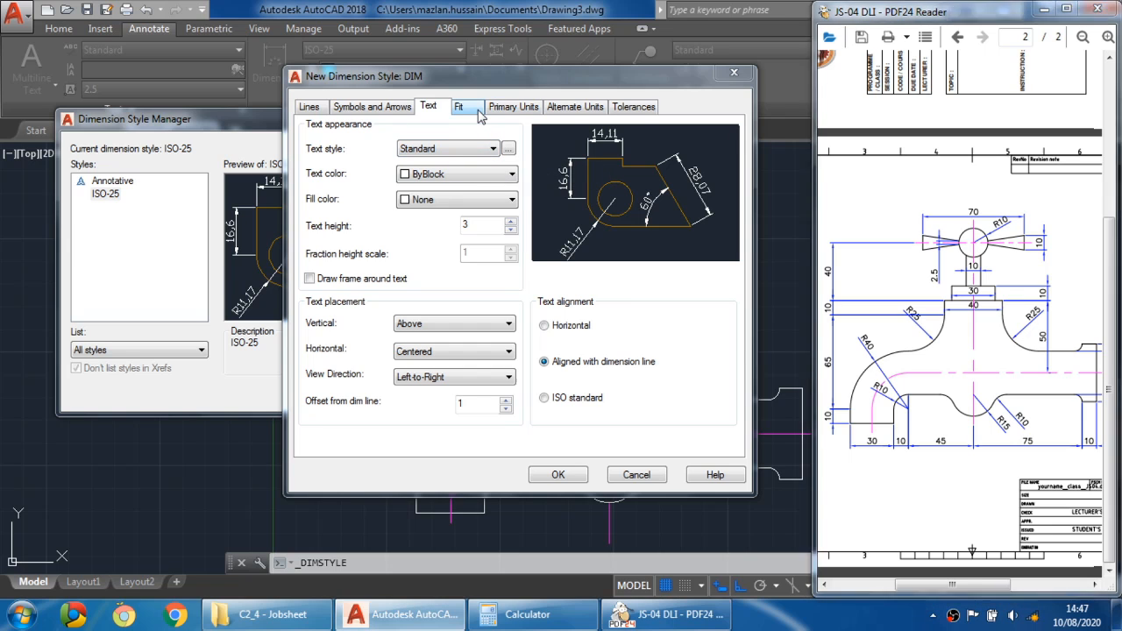
left_click(460, 107)
left_click(512, 109)
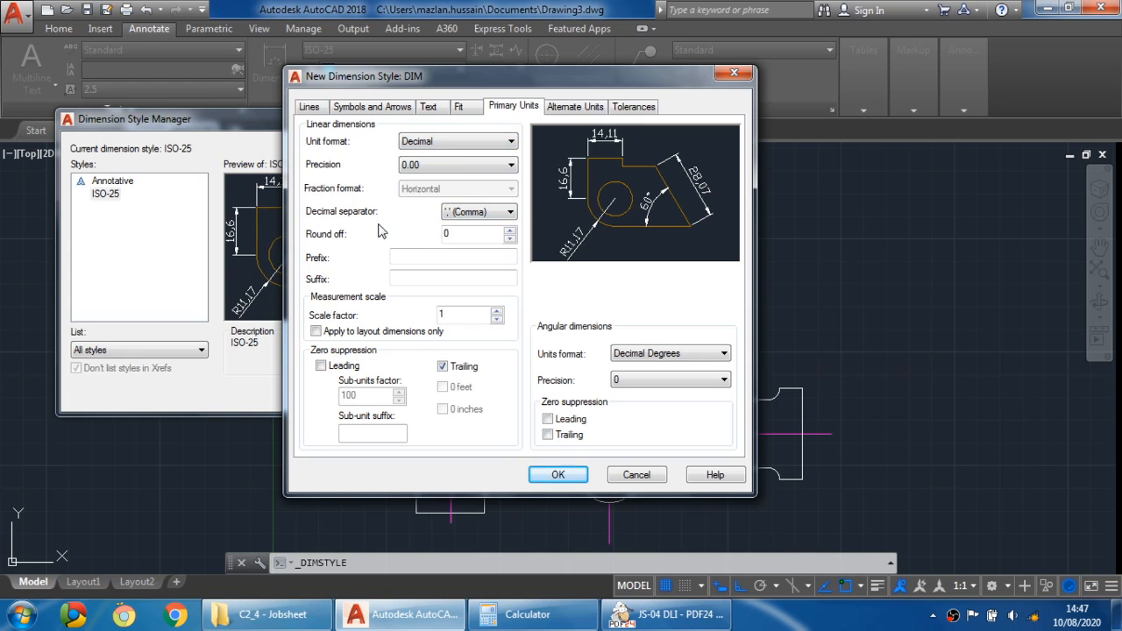
left_click(506, 214)
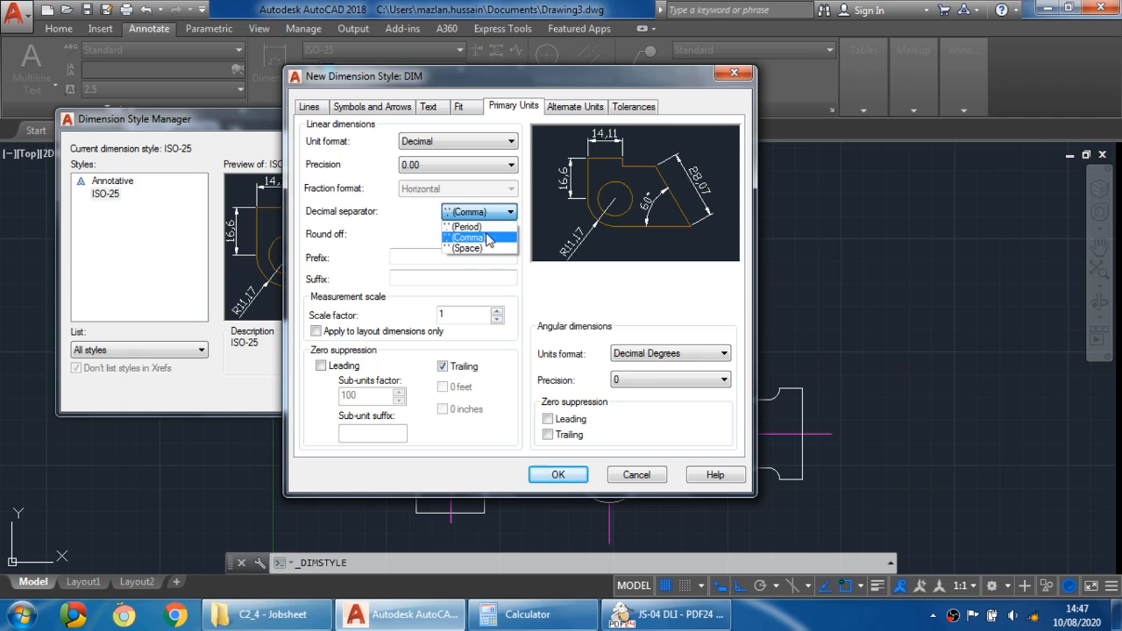
left_click(481, 226)
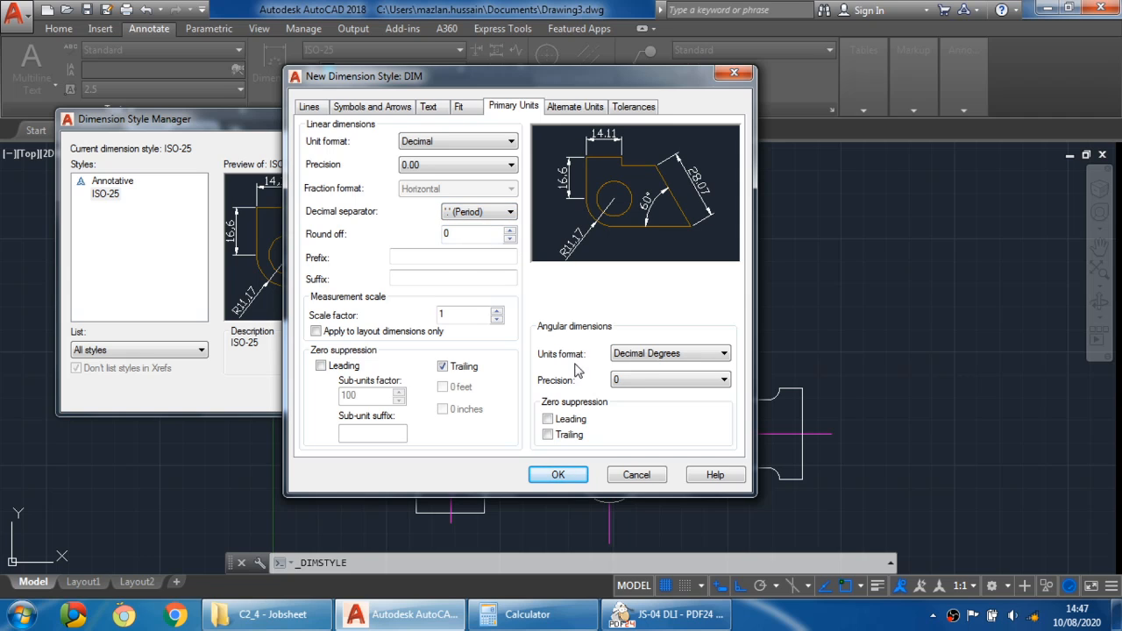
- Review the alternate units and tolerances, then save the DIM style and close the Dimension Style Manager
left_click(570, 107)
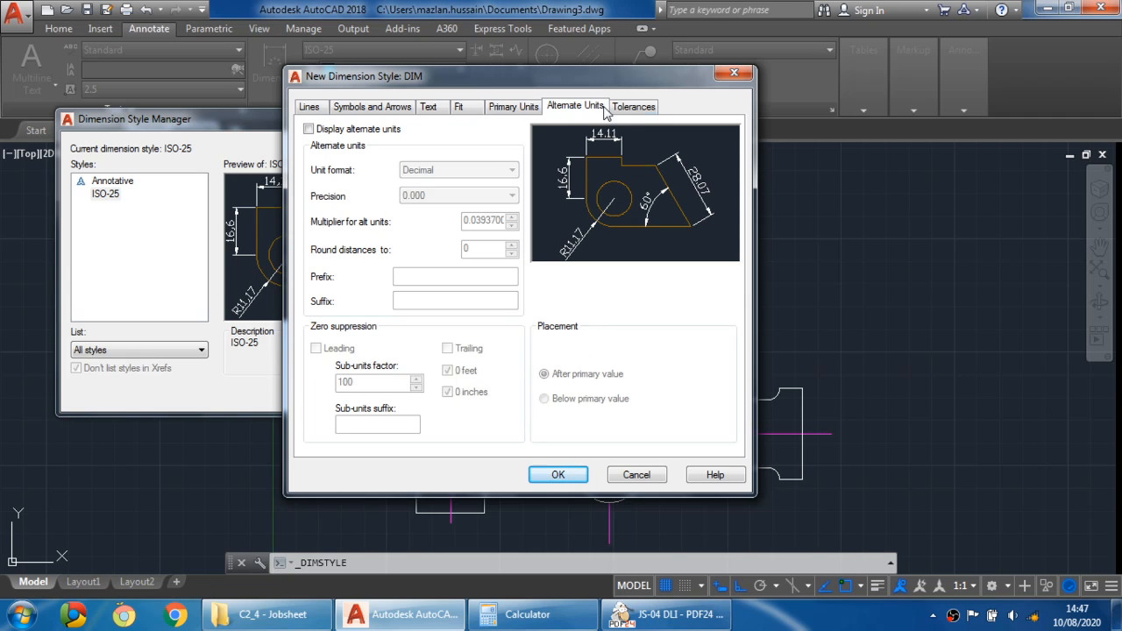
left_click(635, 109)
left_click(512, 114)
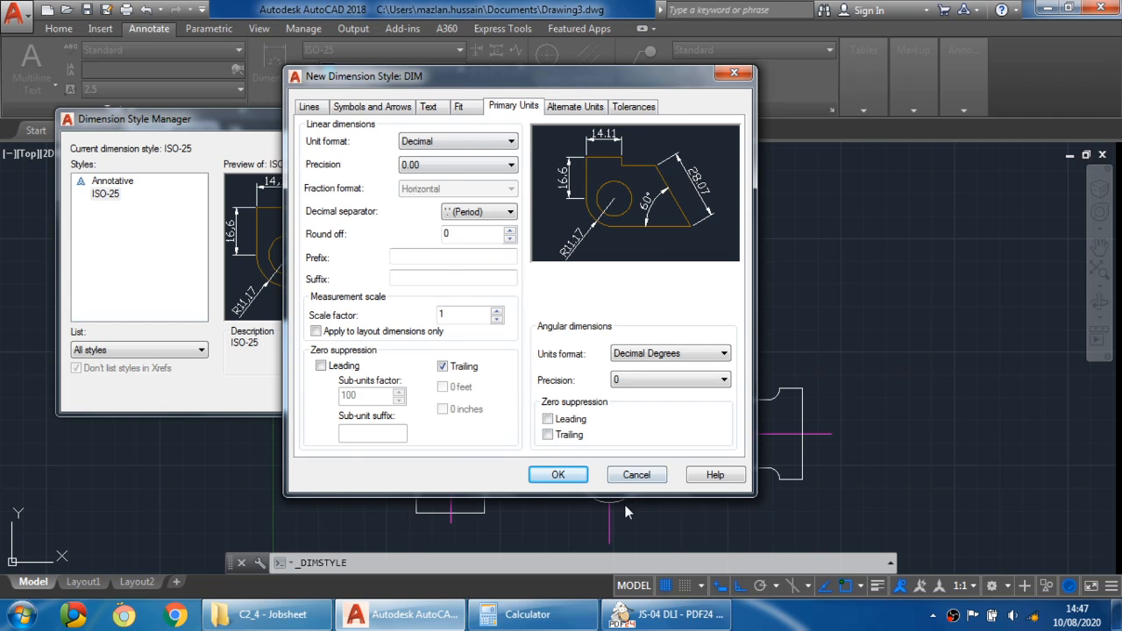
left_click(558, 476)
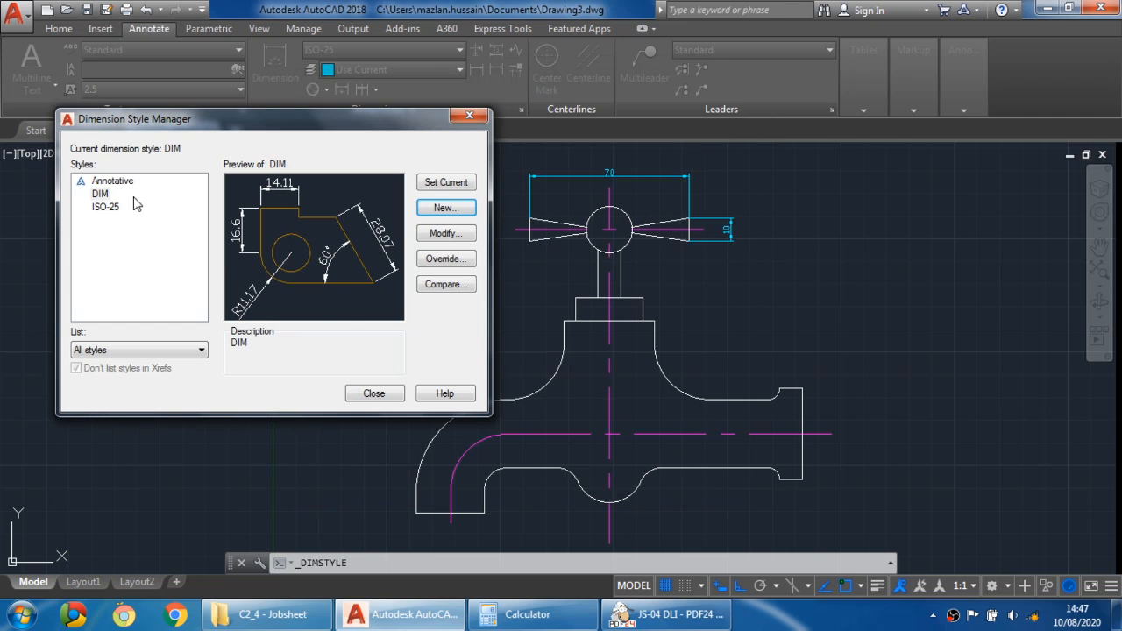
left_click(103, 194)
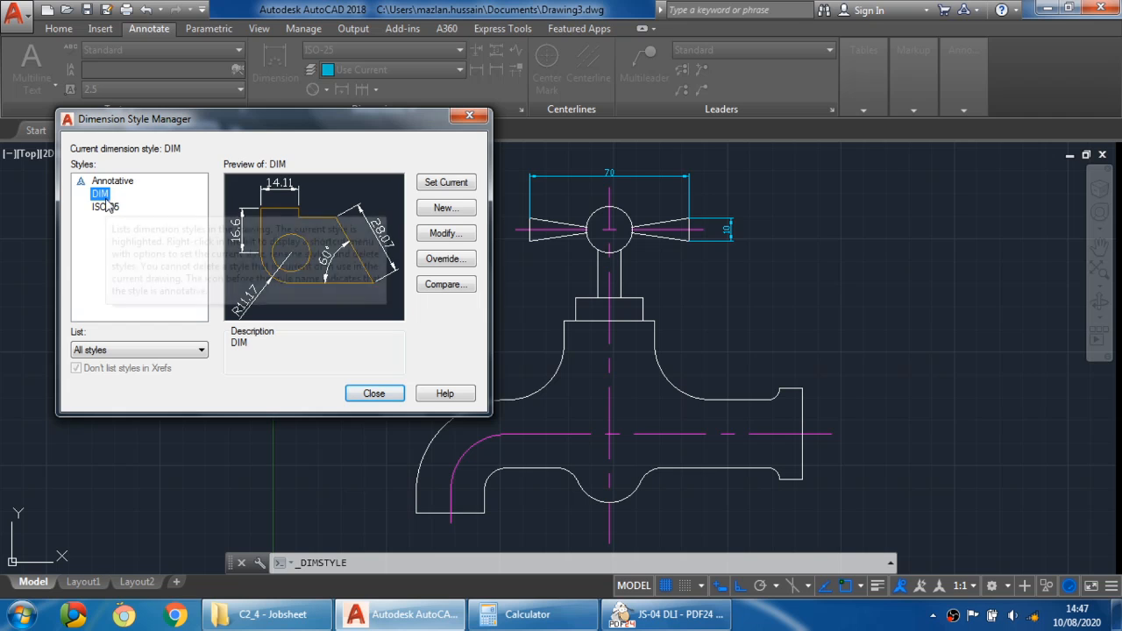
left_click(375, 394)
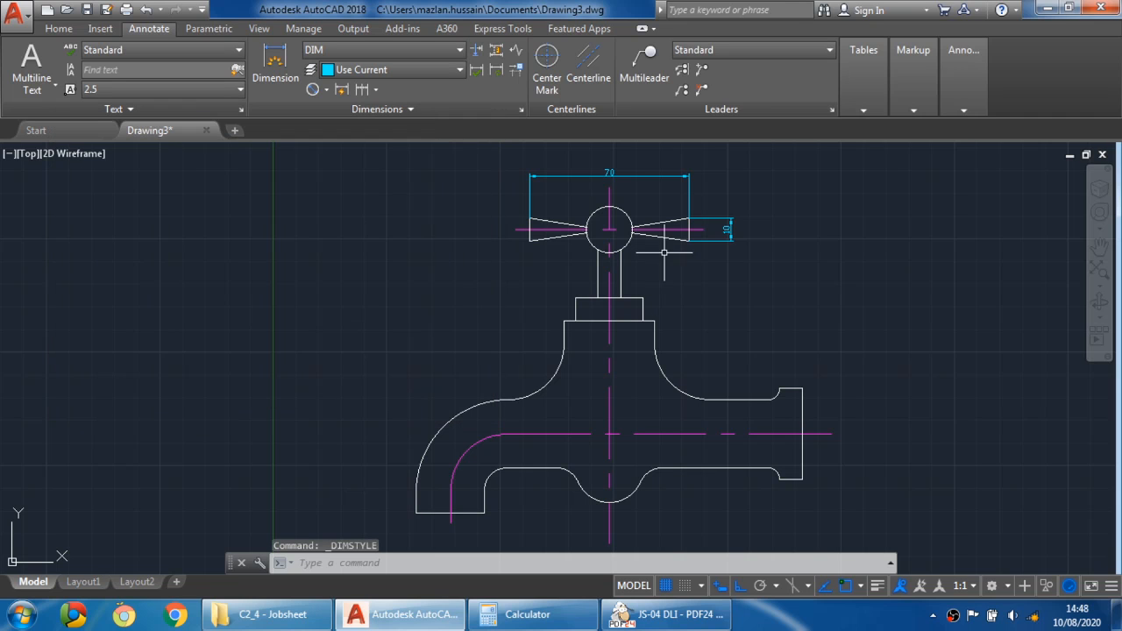
- Apply the DIM style to the existing 70 and 10 dimensions on the tap handle
left_click(629, 176)
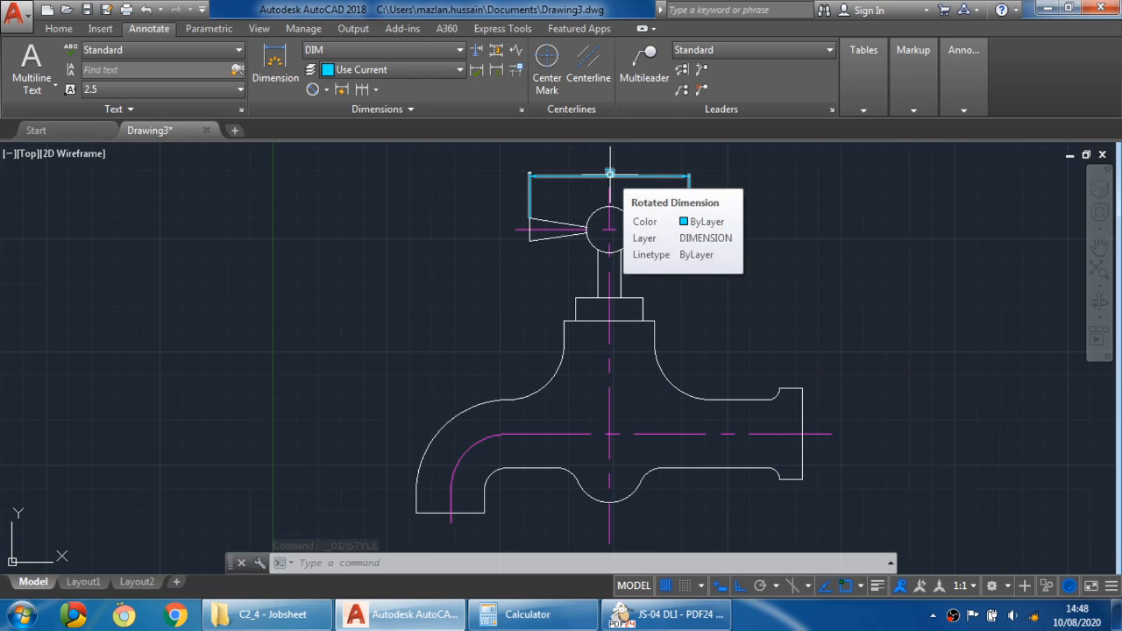
left_click(611, 175)
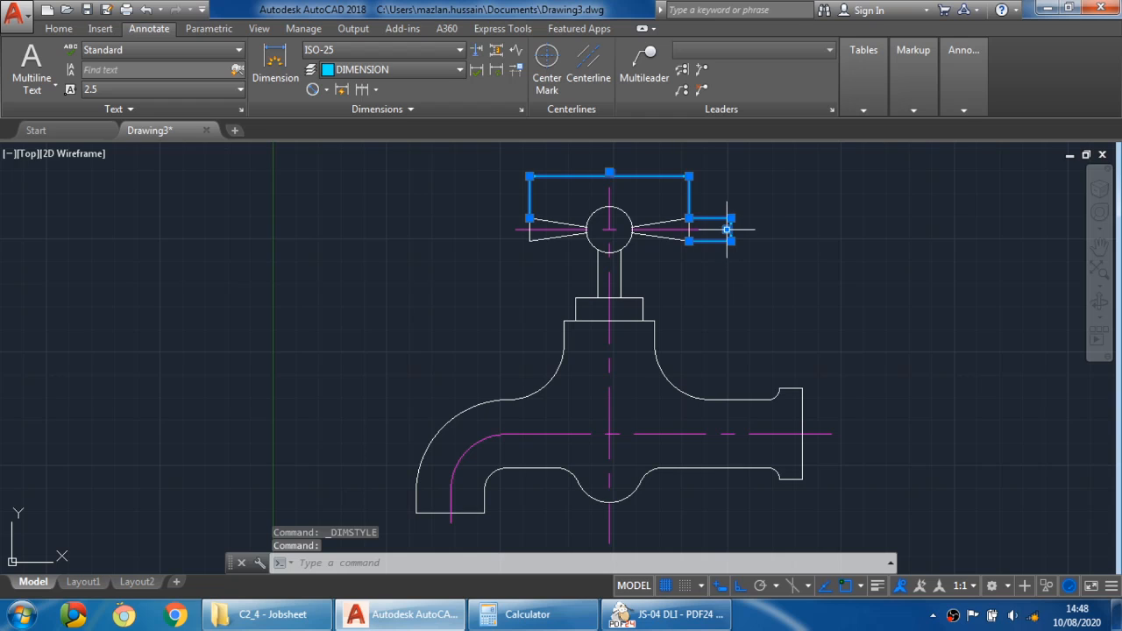
left_click(412, 47)
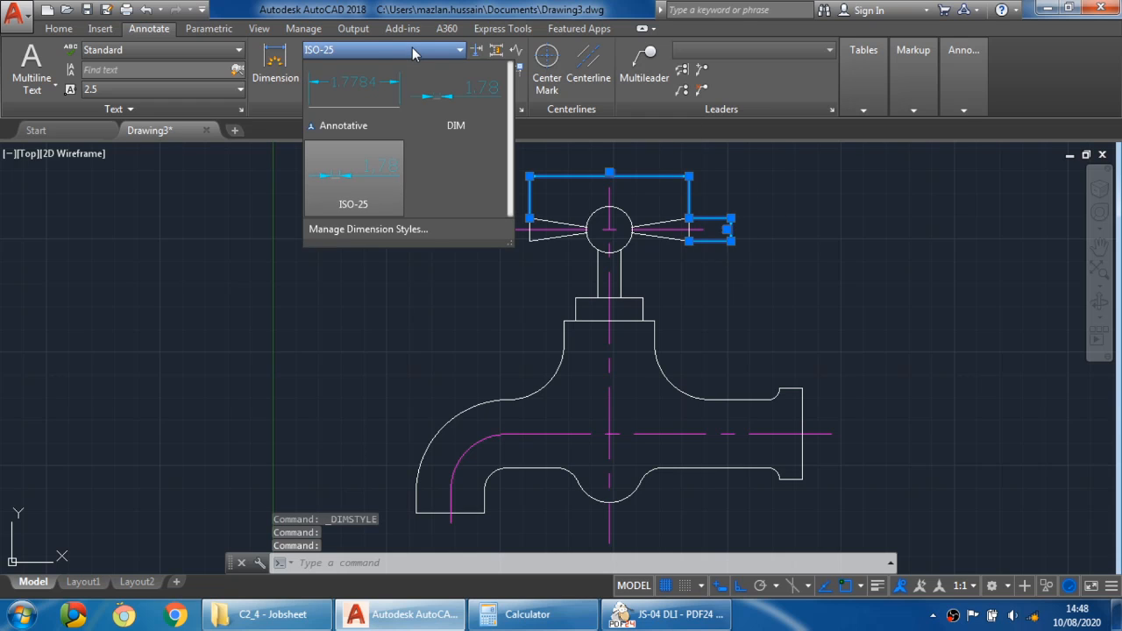
left_click(449, 101)
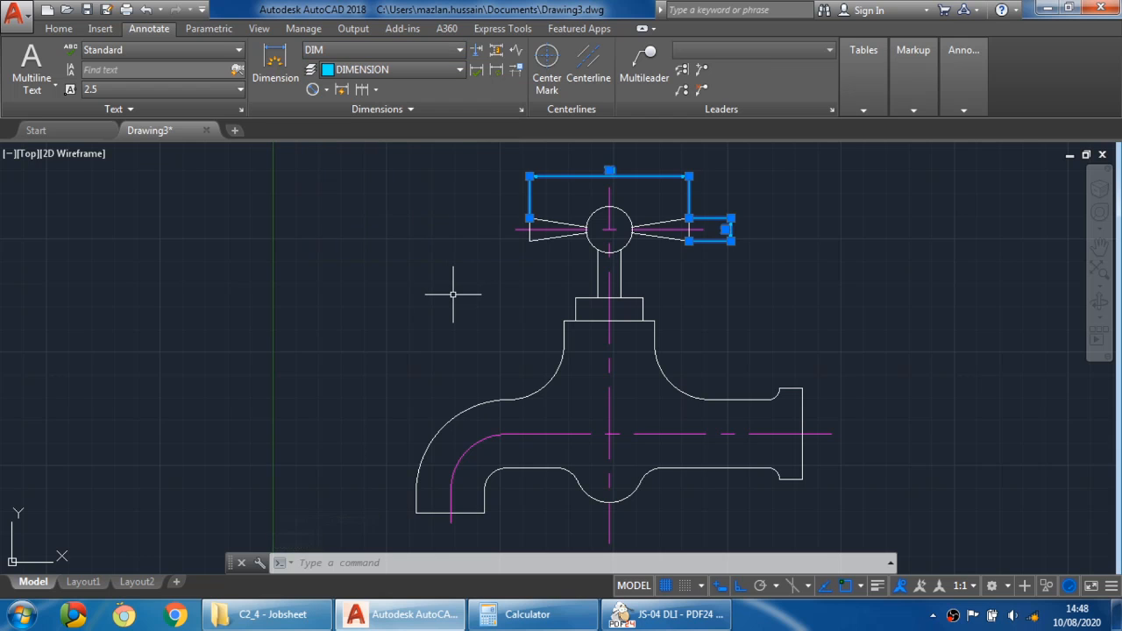
key("Escape")
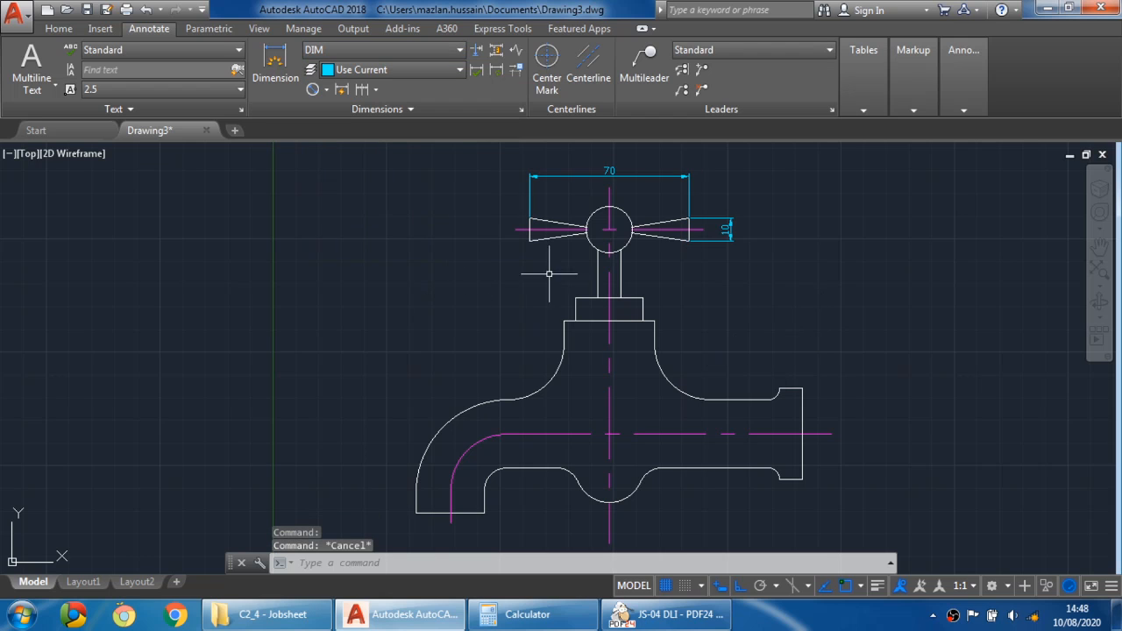
- Resize the AutoCAD window to sit alongside the reference PDF drawing
double_click(566, 10)
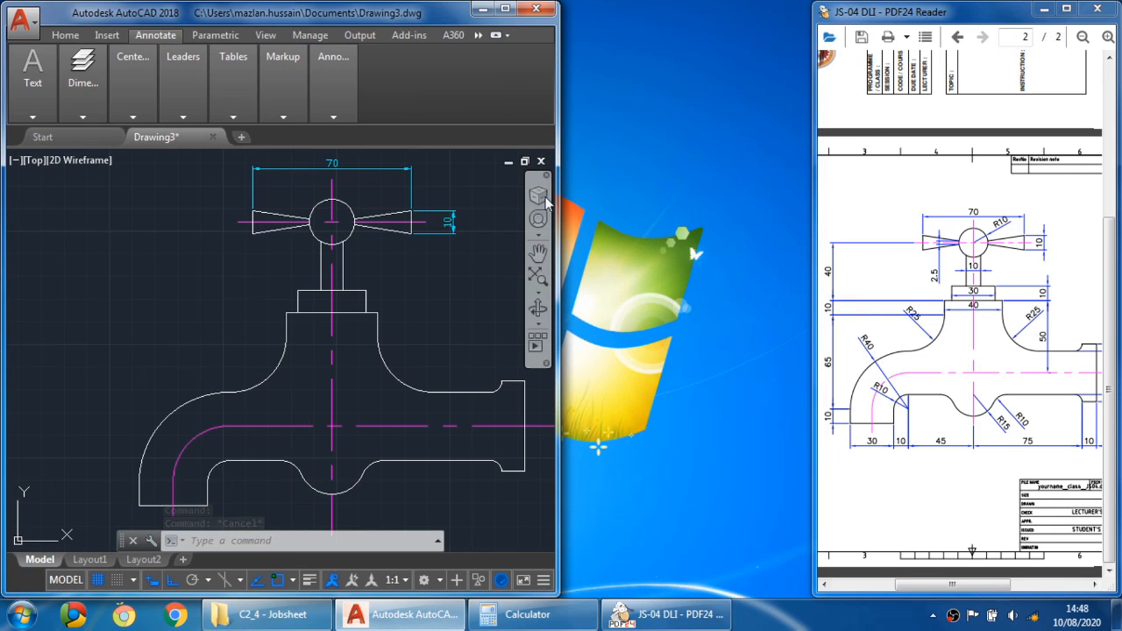
left_click_drag(558, 222, 814, 238)
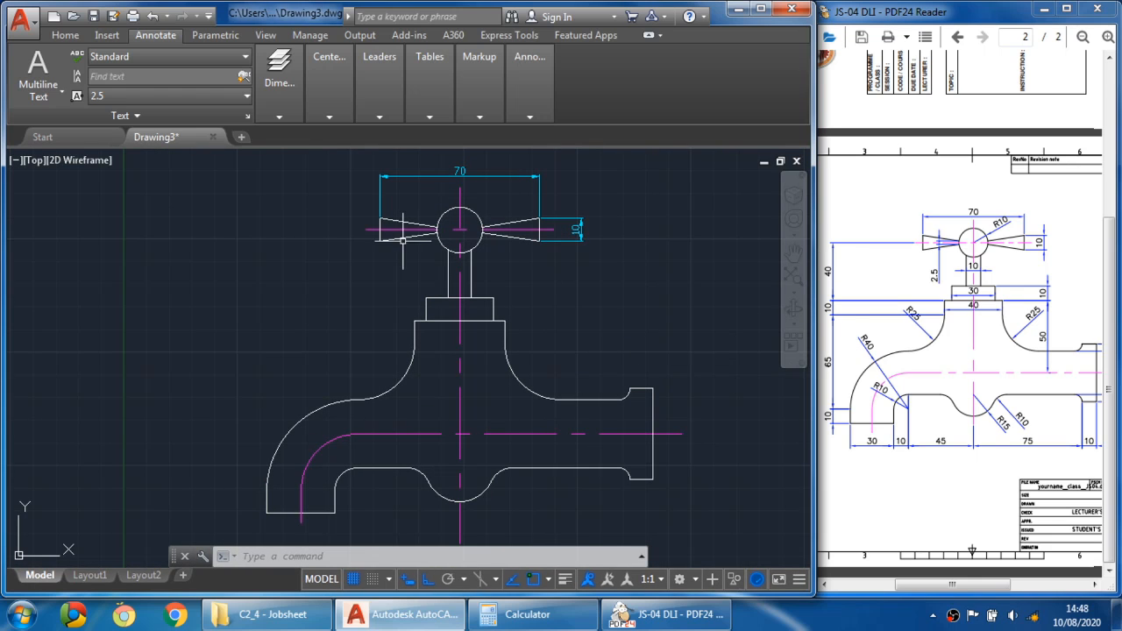
left_click(70, 36)
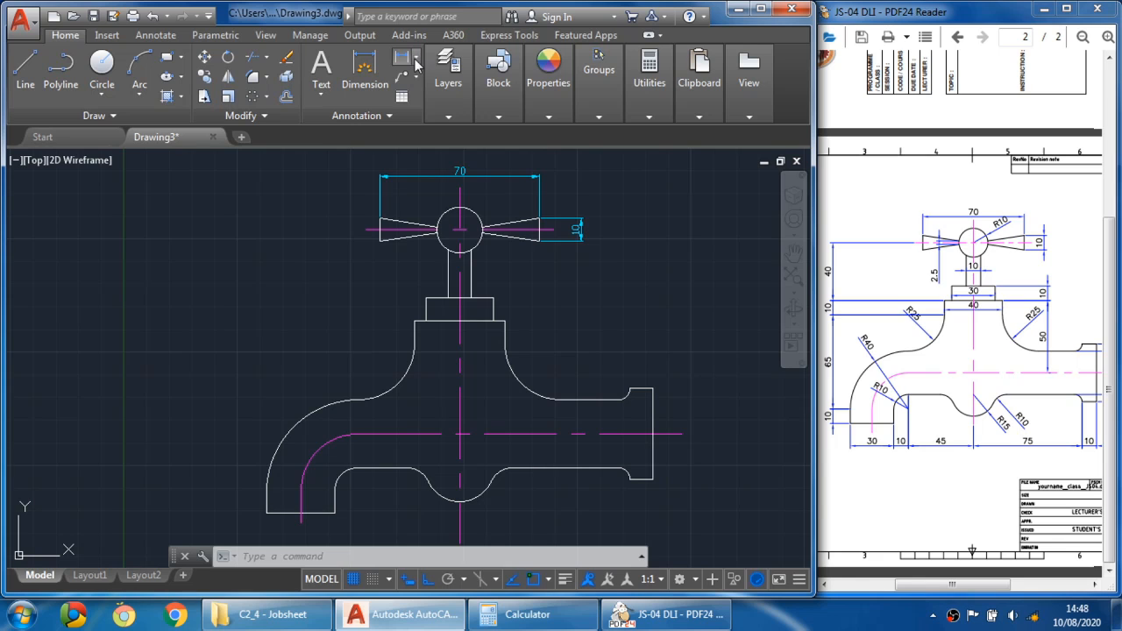
- Add a vertical linear dimension of 40 on the left, from the handle's centre line to the top of the body
left_click(403, 58)
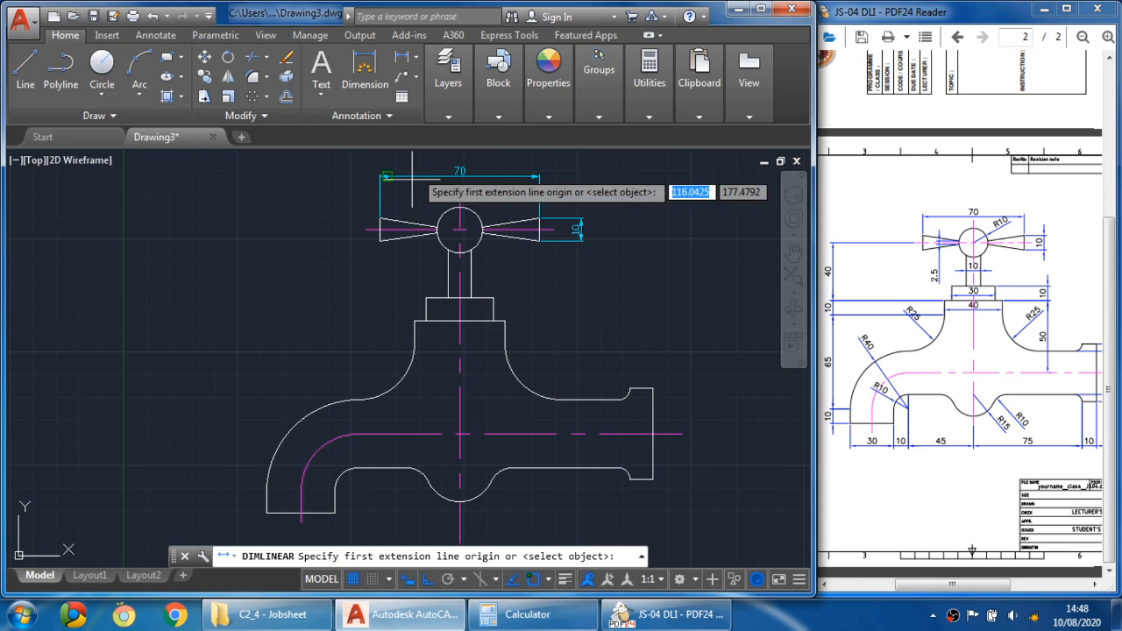
left_click(366, 230)
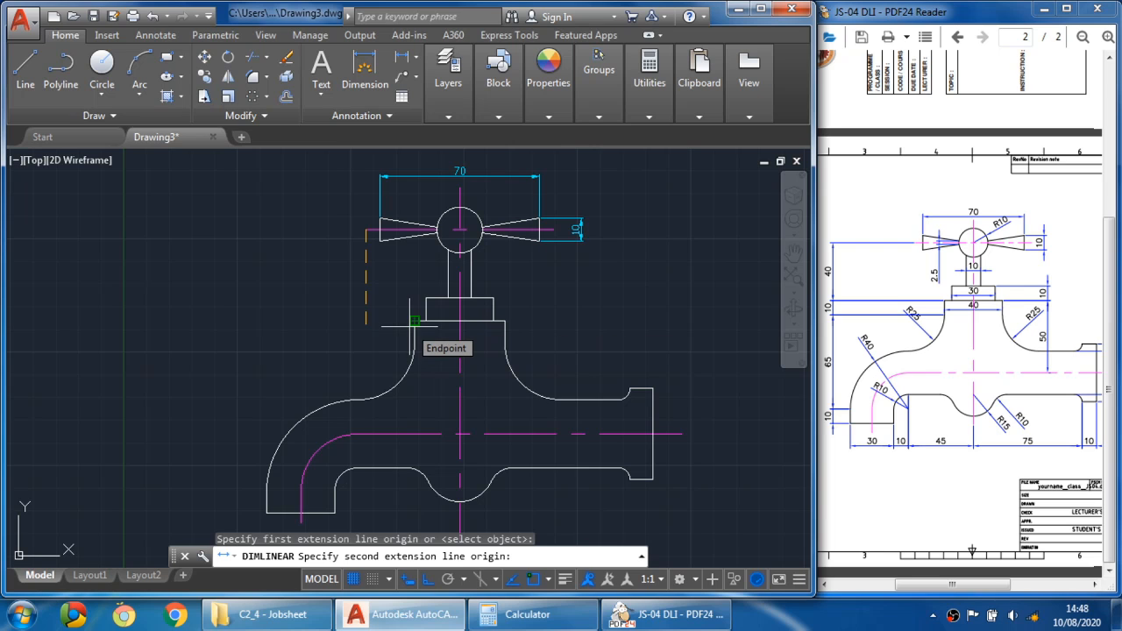
left_click(414, 321)
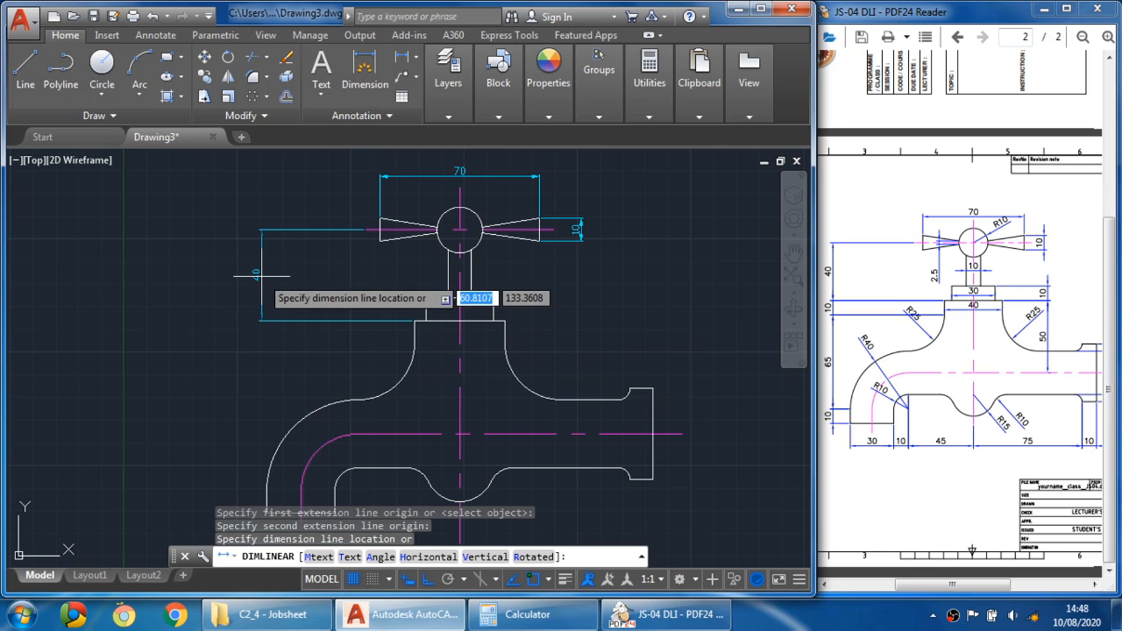
left_click(235, 281)
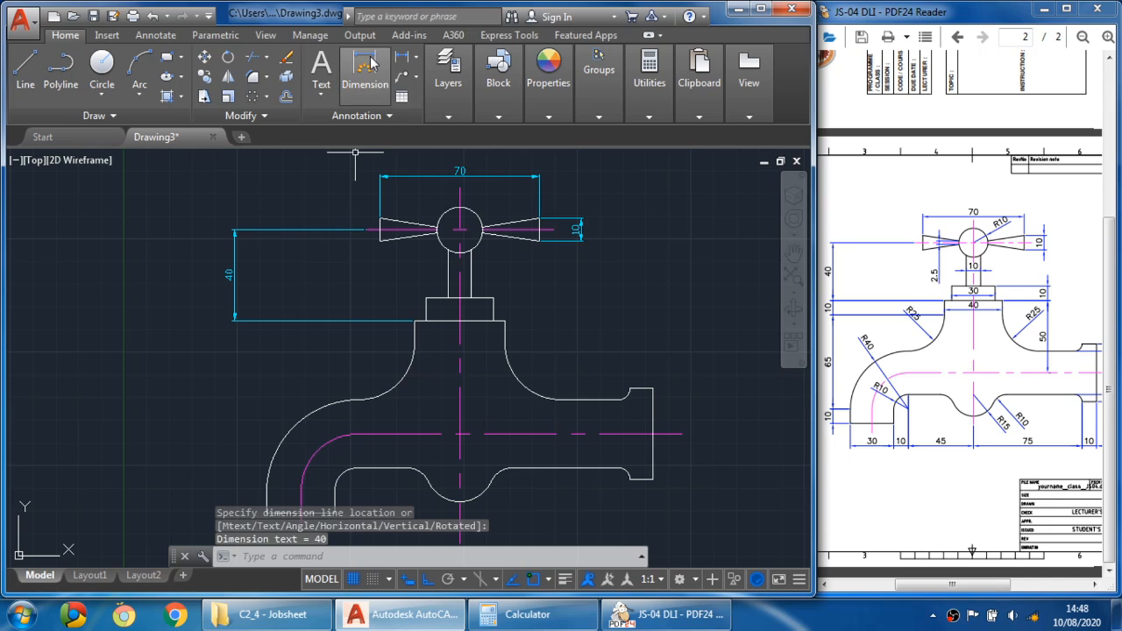
- Add a 10 vertical linear dimension below the 40, for the height of the stem's base block
left_click(400, 58)
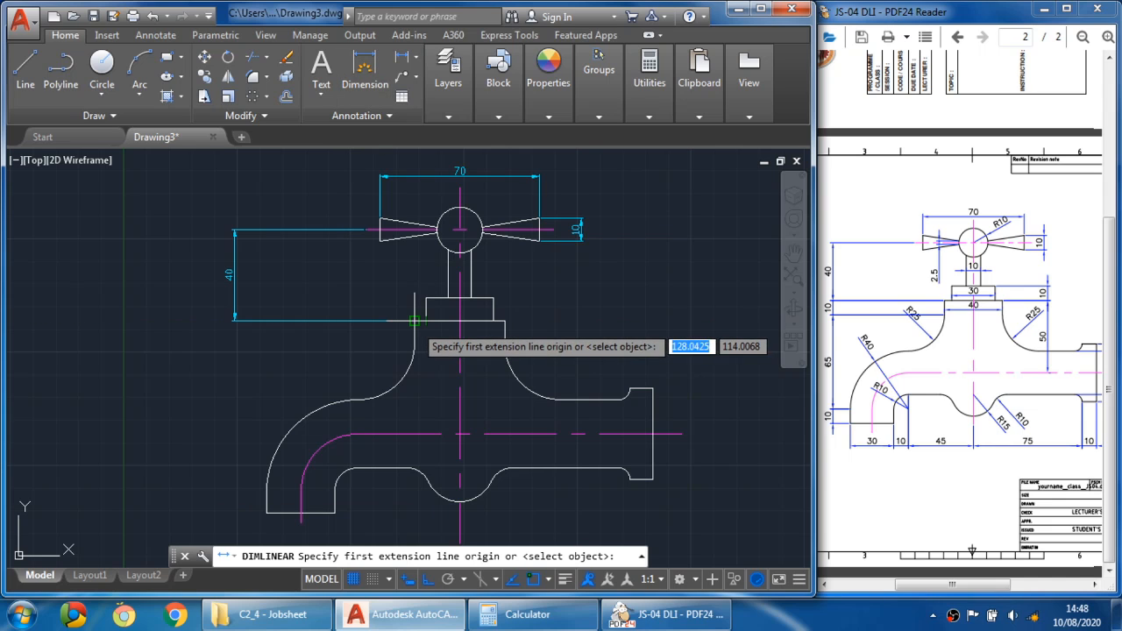
left_click(413, 322)
left_click(414, 342)
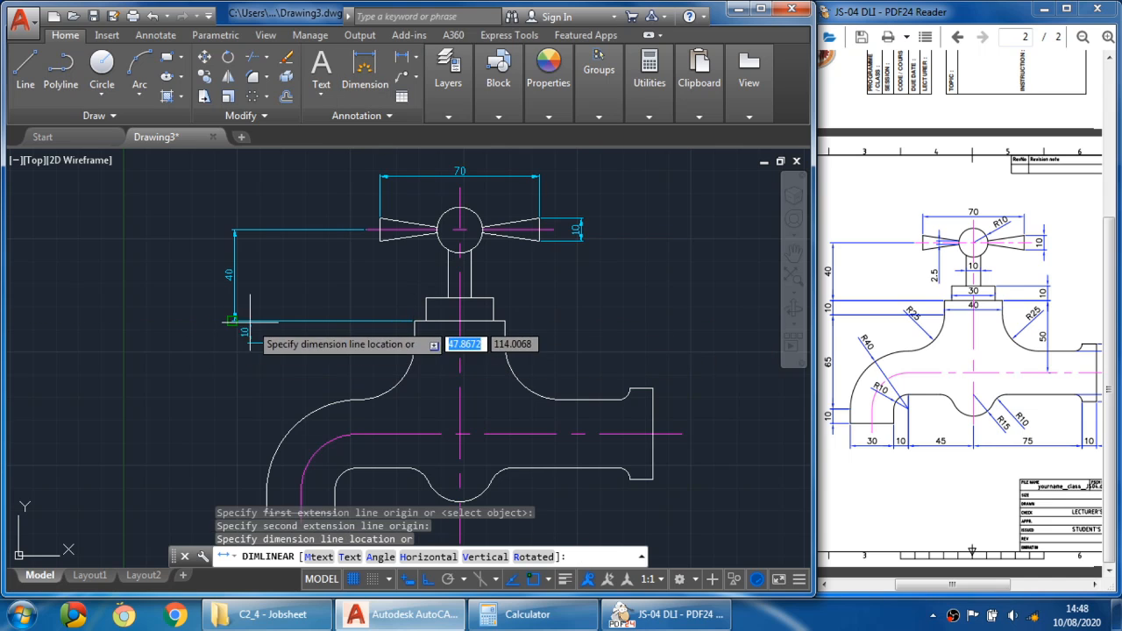
left_click(233, 321)
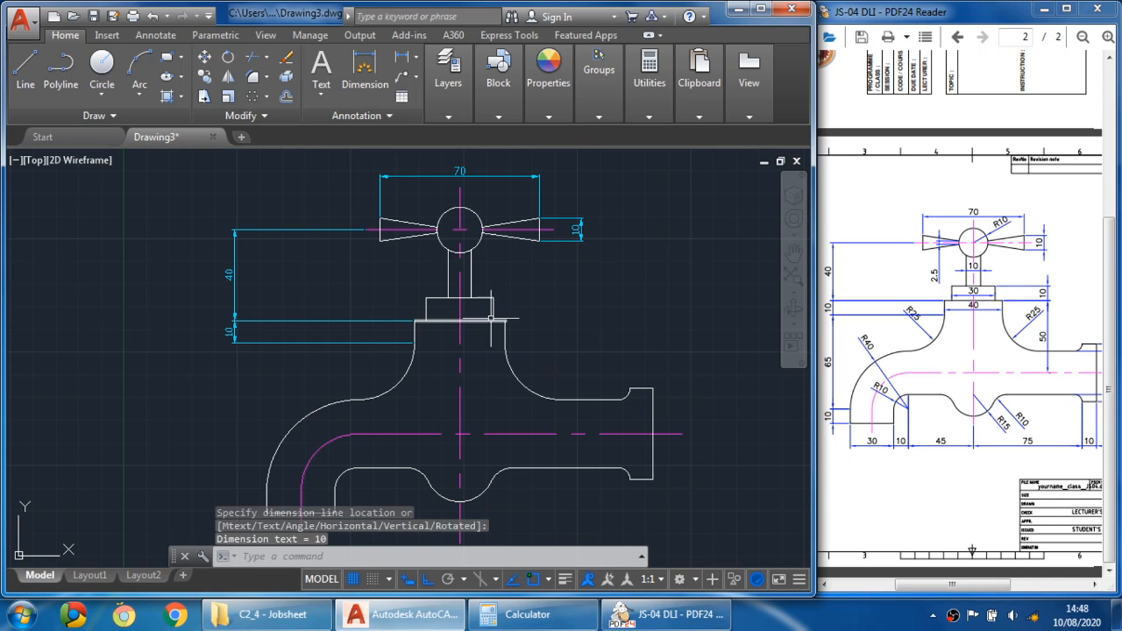
- Add a 2.5 vertical linear dimension beside the hub on the handle's left side
left_click(399, 58)
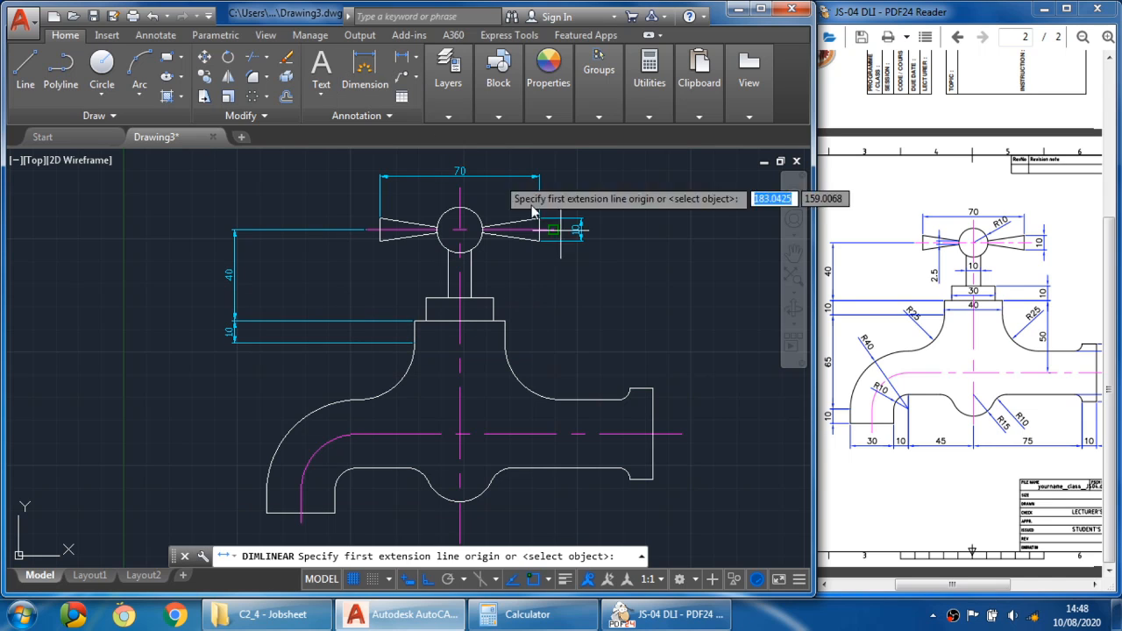
scroll(437, 232, "up", 5)
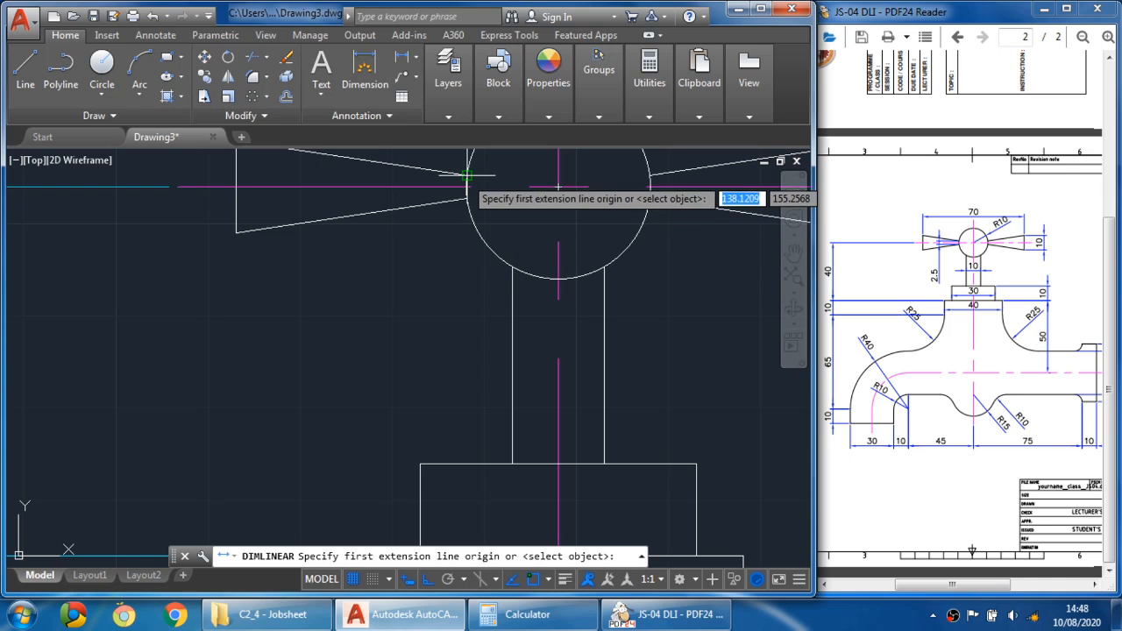
left_click(438, 231)
left_click(467, 200)
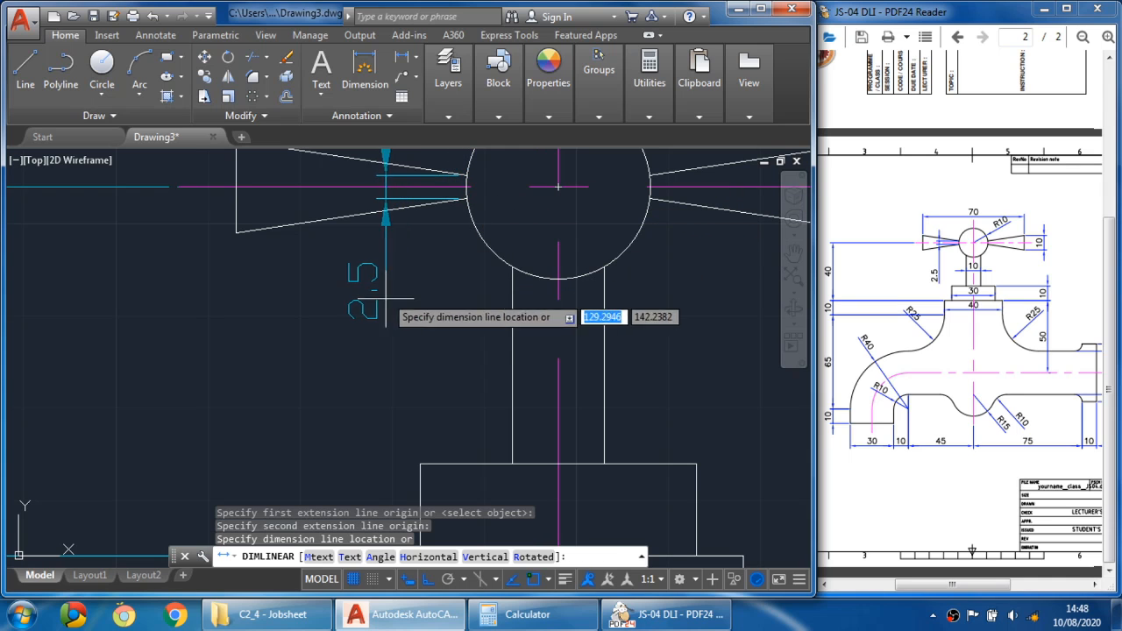
left_click(374, 317)
scroll(386, 289, "down", 5)
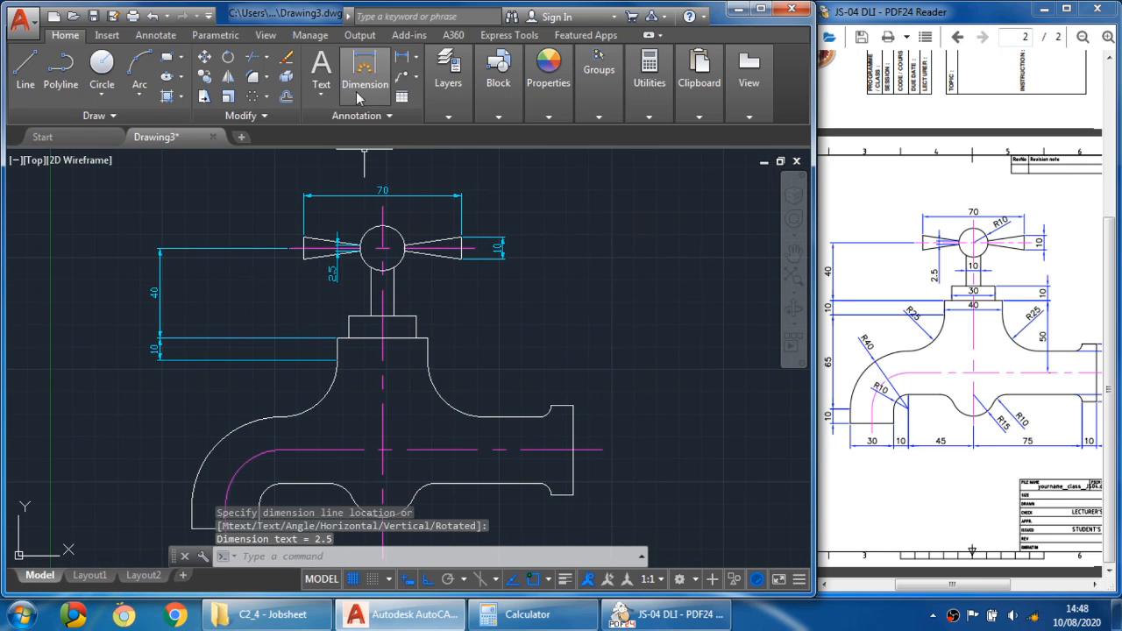
- Dimension the stem's width as 10 just below the hub
left_click(403, 58)
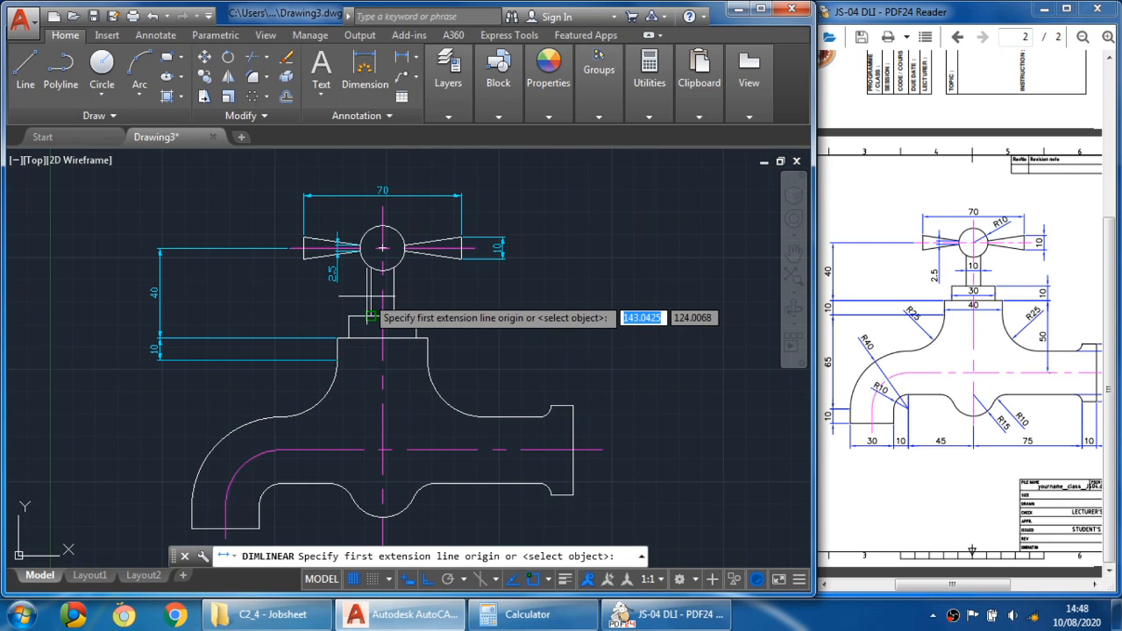
scroll(370, 318, "up", 4)
left_click(373, 345)
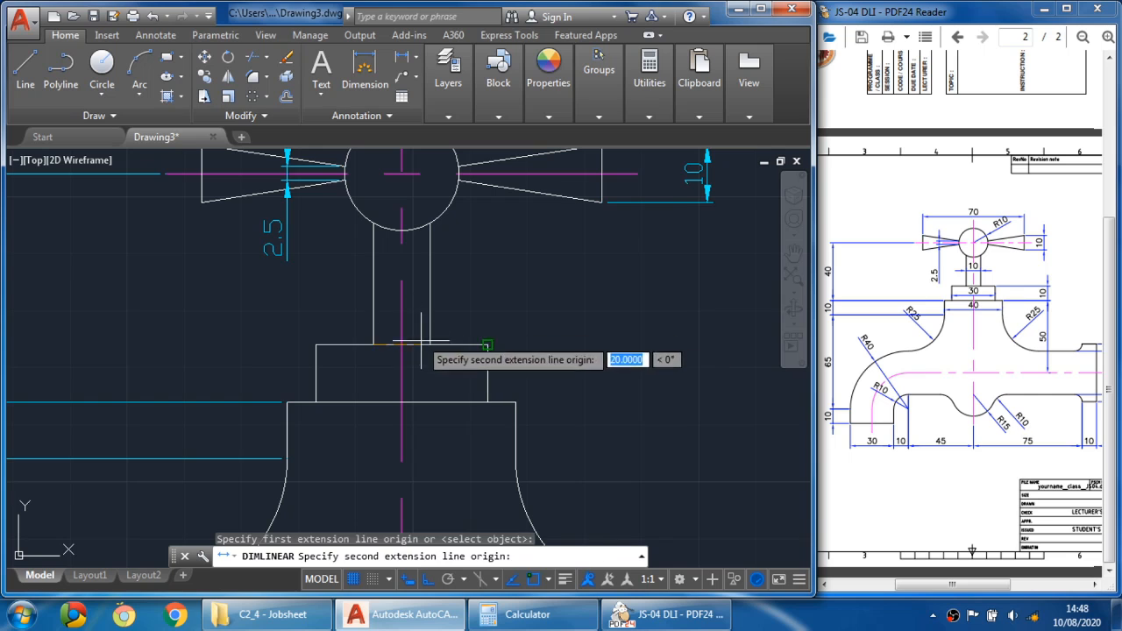
left_click(430, 344)
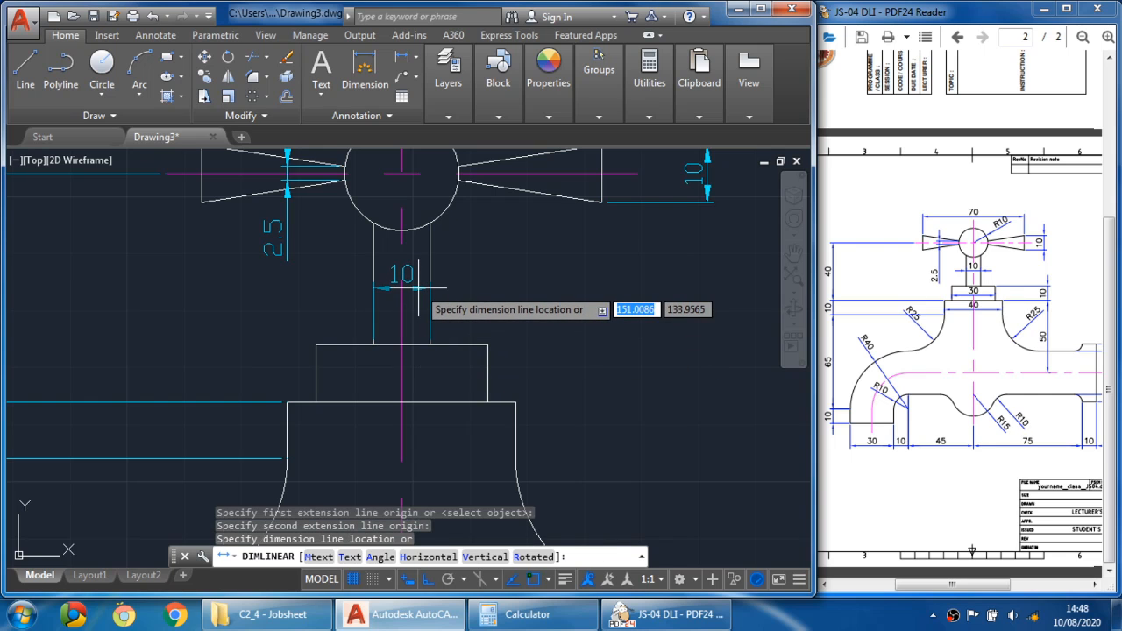
left_click(421, 283)
- Zoom into the reference PDF to examine the handle and stem dimensions
scroll(471, 284, "down", 4)
scroll(471, 285, "up", 4)
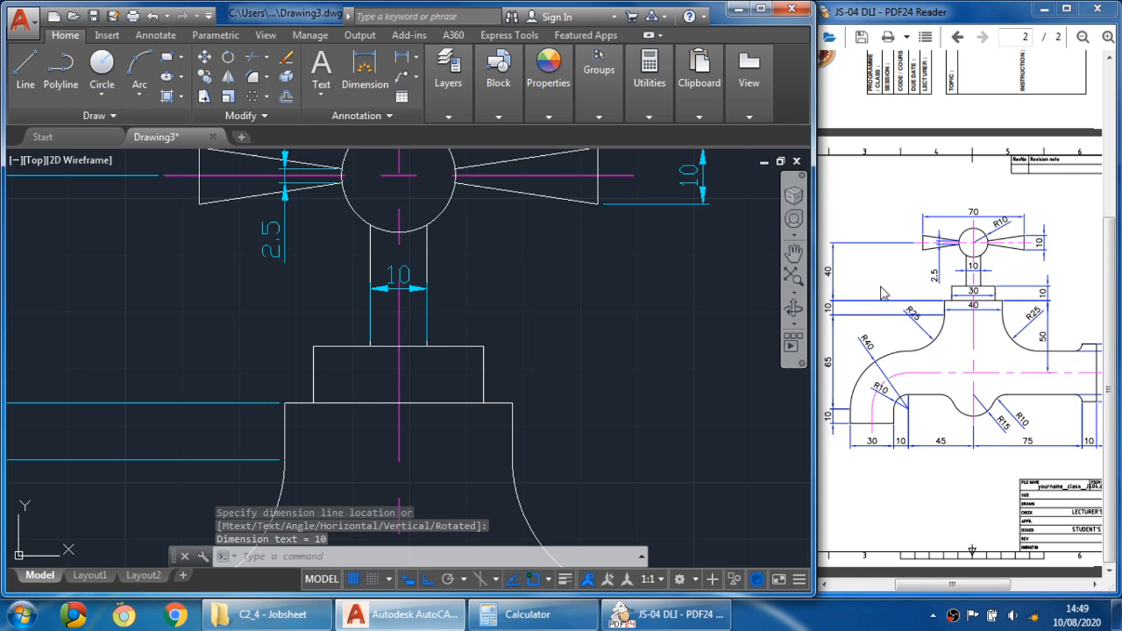
left_click(970, 292)
scroll(984, 280, "up", 2, "ctrl")
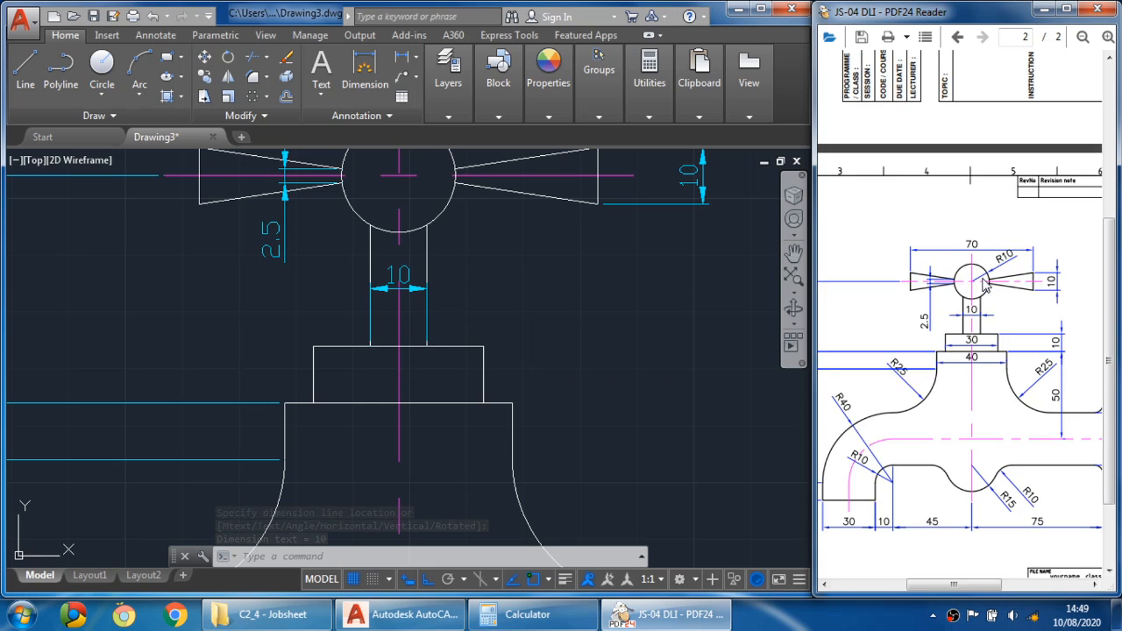
scroll(982, 429, "down", 3)
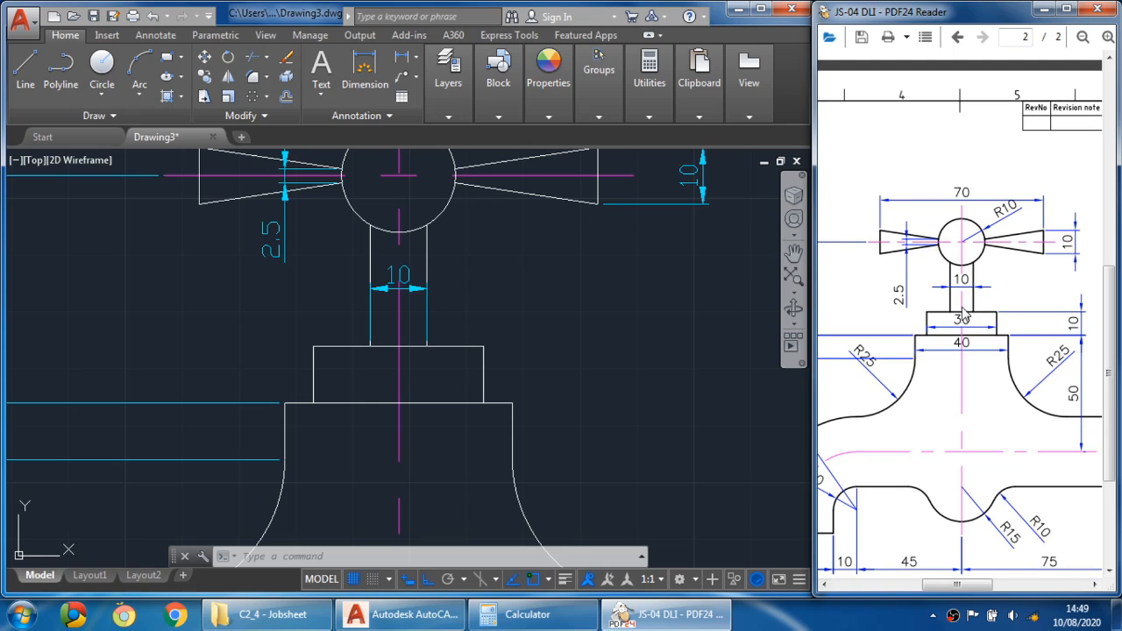
left_click(458, 281)
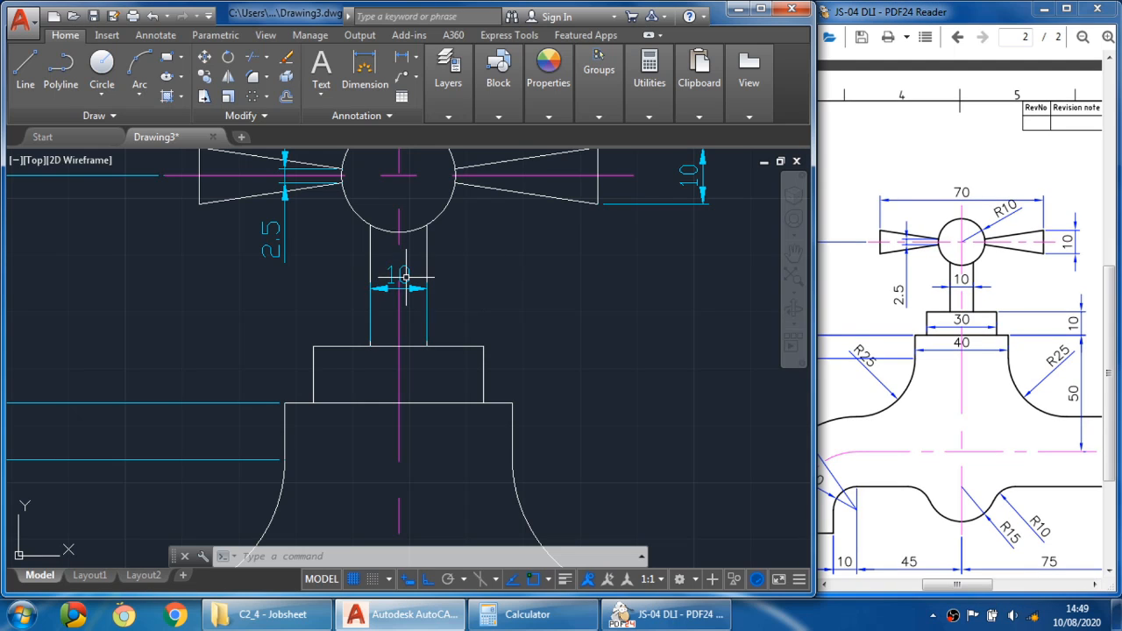
- Flip both arrowheads of the stem's 10 width dimension so they point in from outside the extension lines
left_click(408, 279)
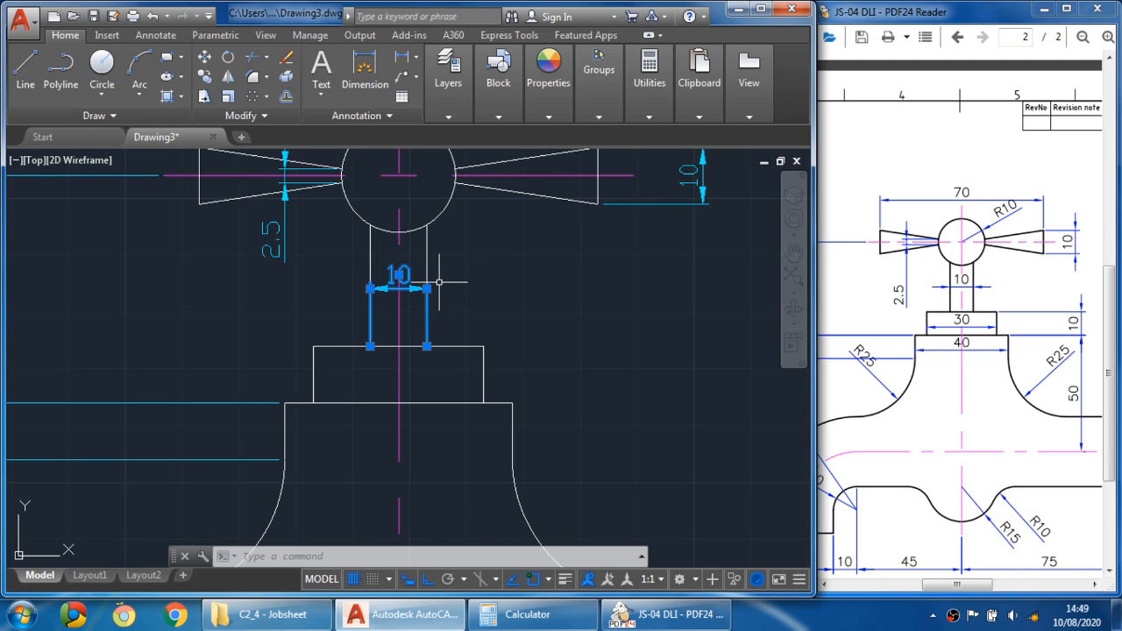
mouse_move(427, 289)
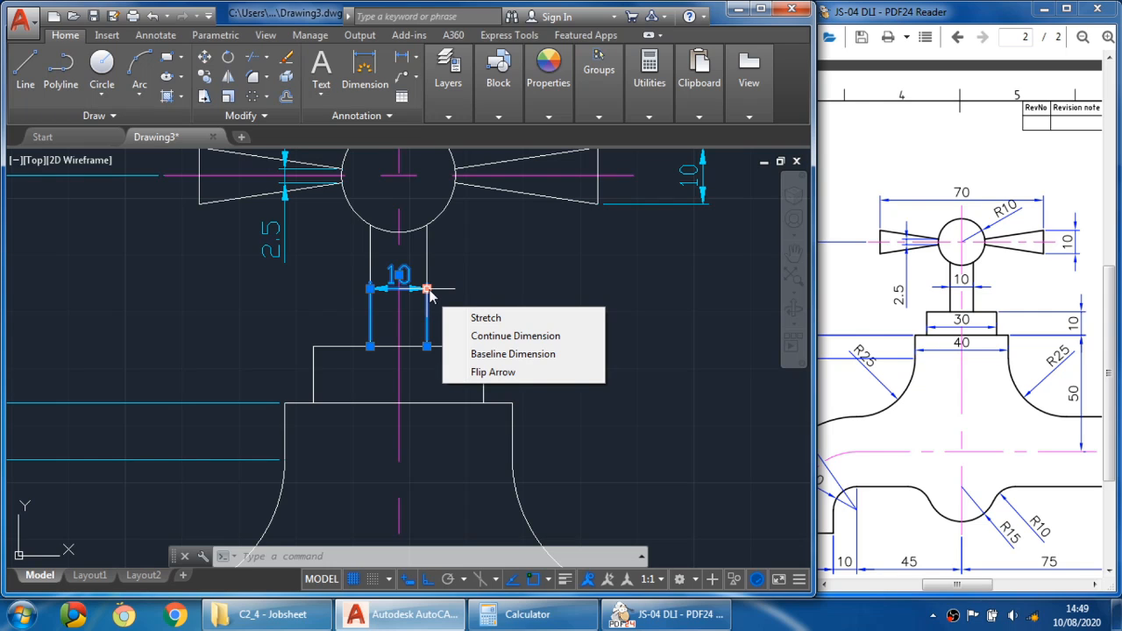
left_click(488, 373)
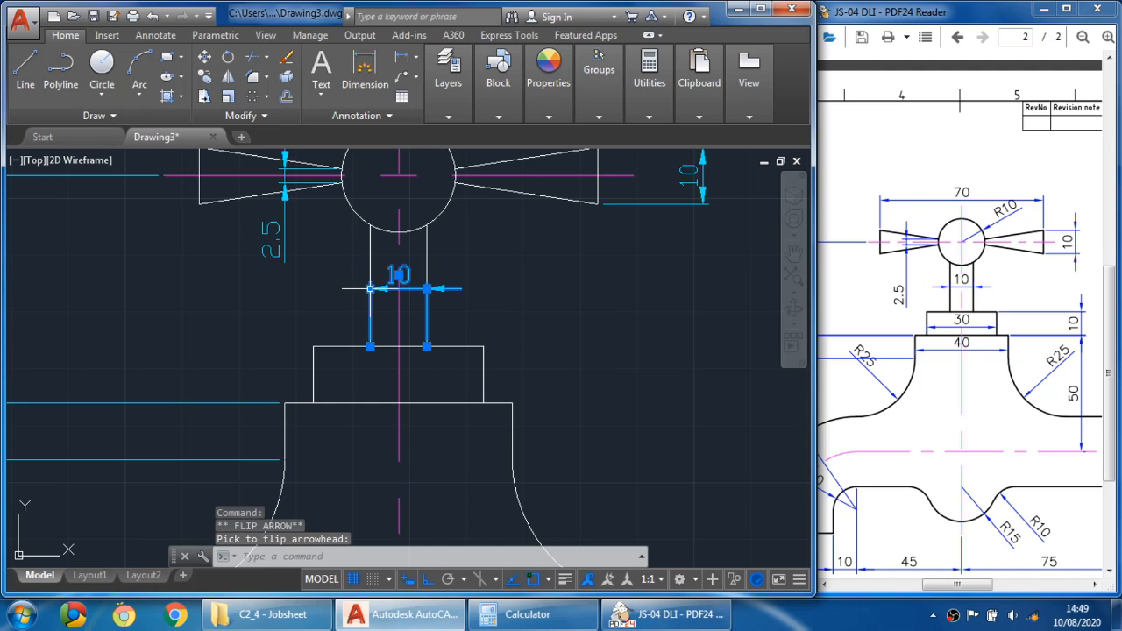
mouse_move(370, 289)
left_click(431, 374)
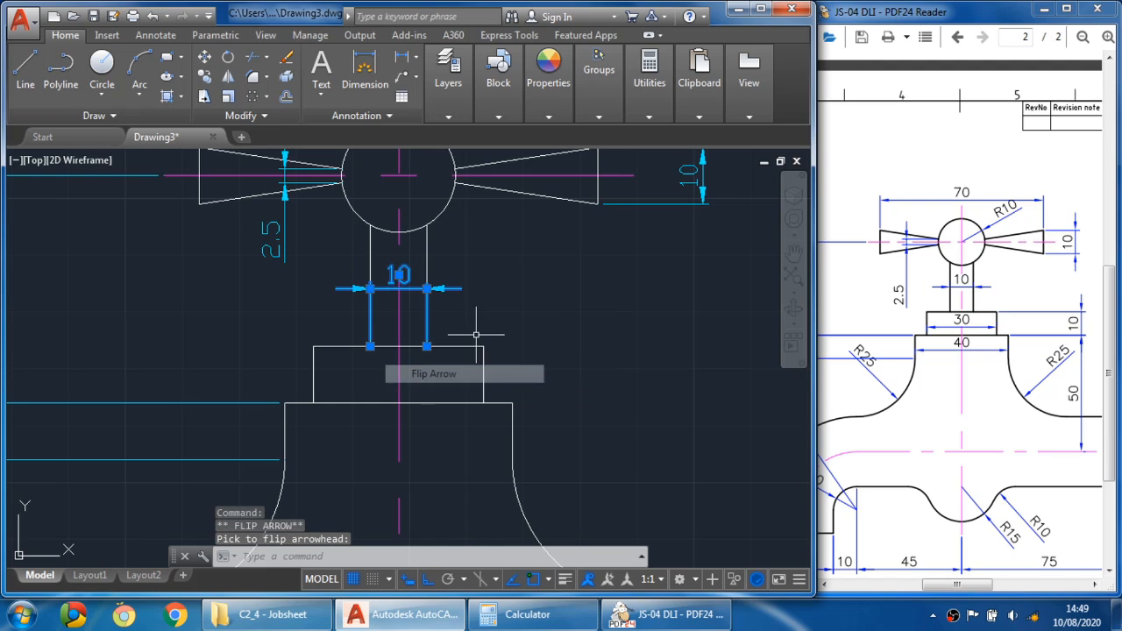
key("Escape")
- Add a 30 horizontal linear dimension across the width of the stem's base block
scroll(505, 314, "down", 5)
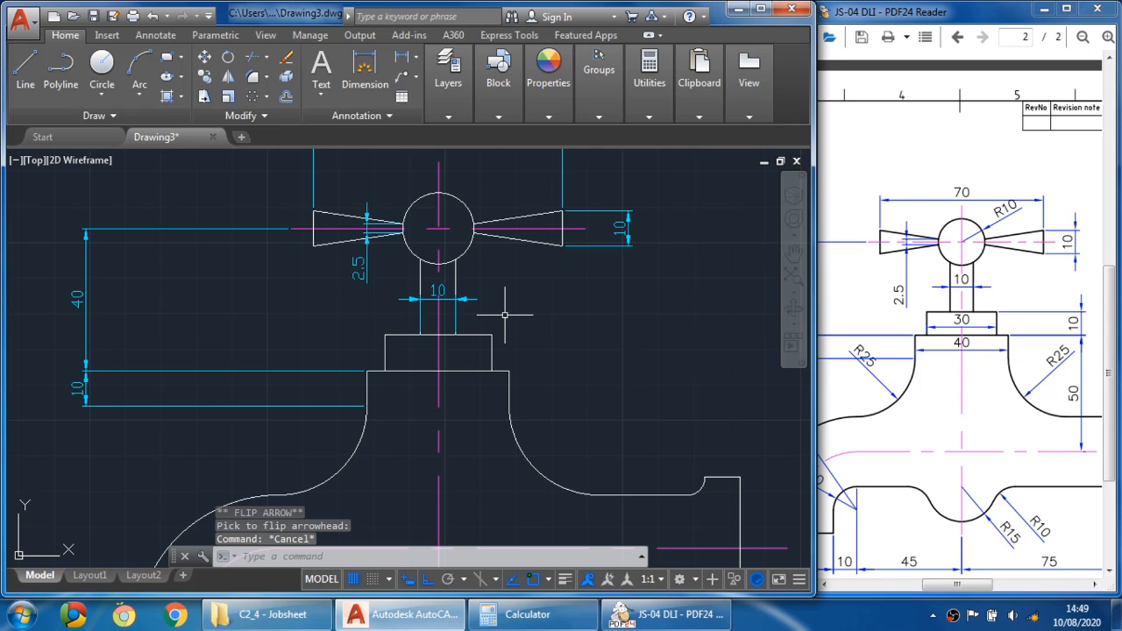
middle_click_drag(519, 323, 509, 308)
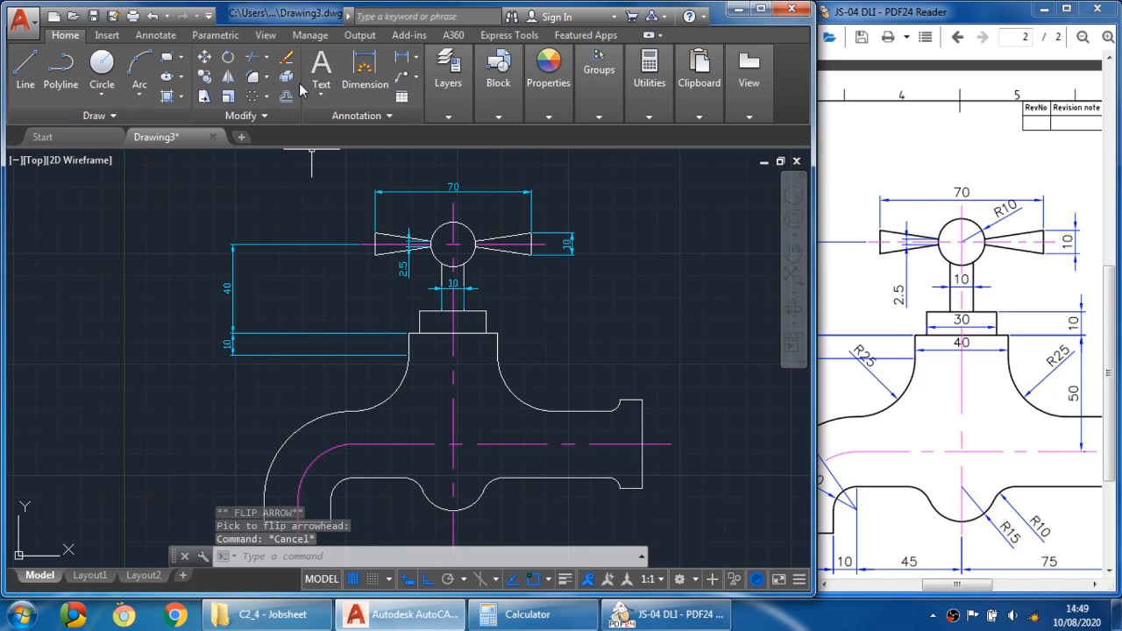
left_click(401, 59)
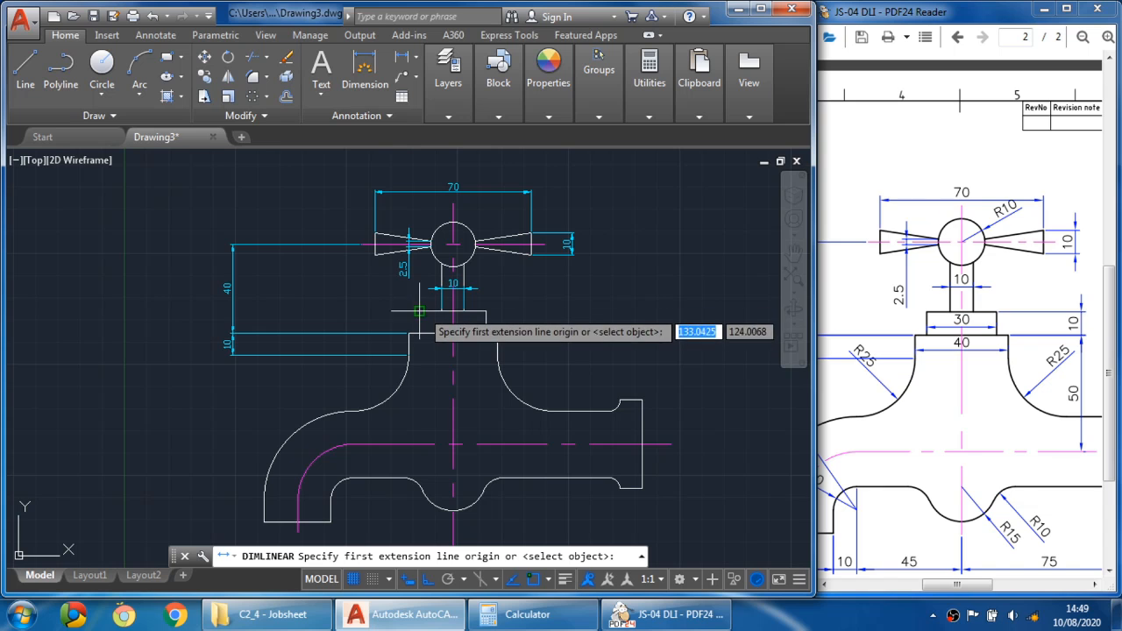
left_click(419, 311)
left_click(487, 311)
scroll(469, 333, "up", 2)
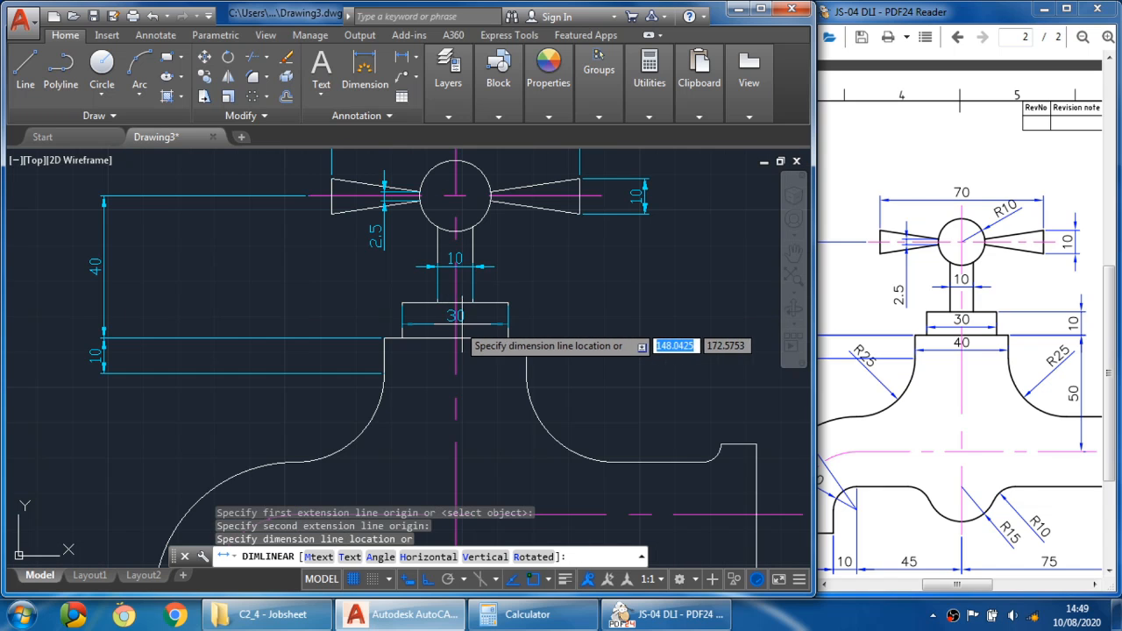
left_click(504, 322)
middle_click_drag(583, 324, 500, 333)
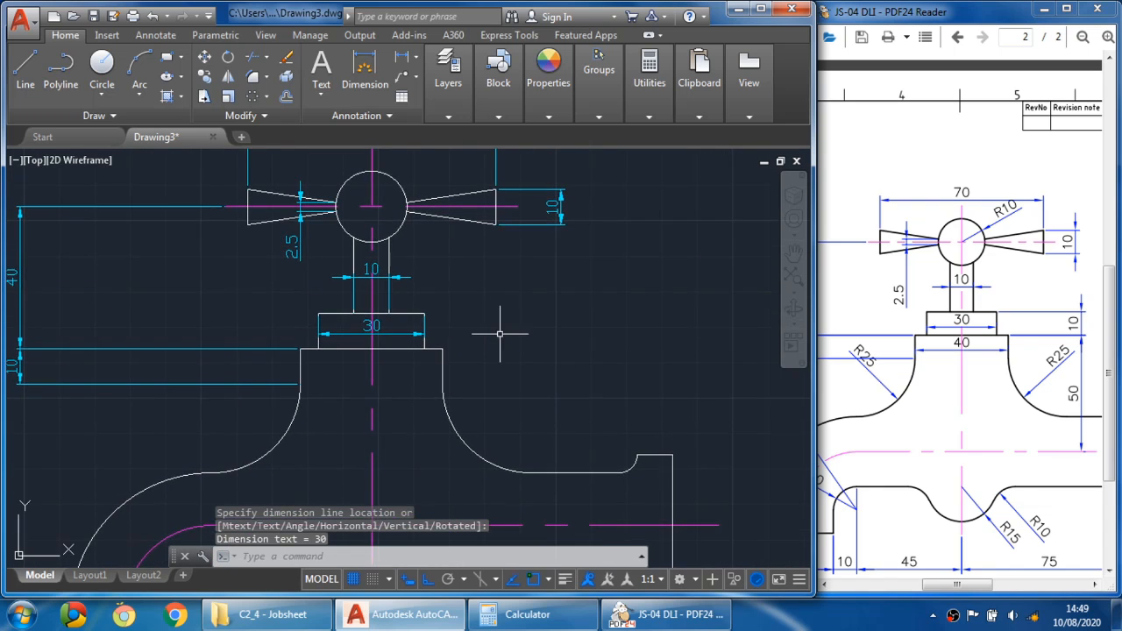
middle_click_drag(517, 253, 516, 318)
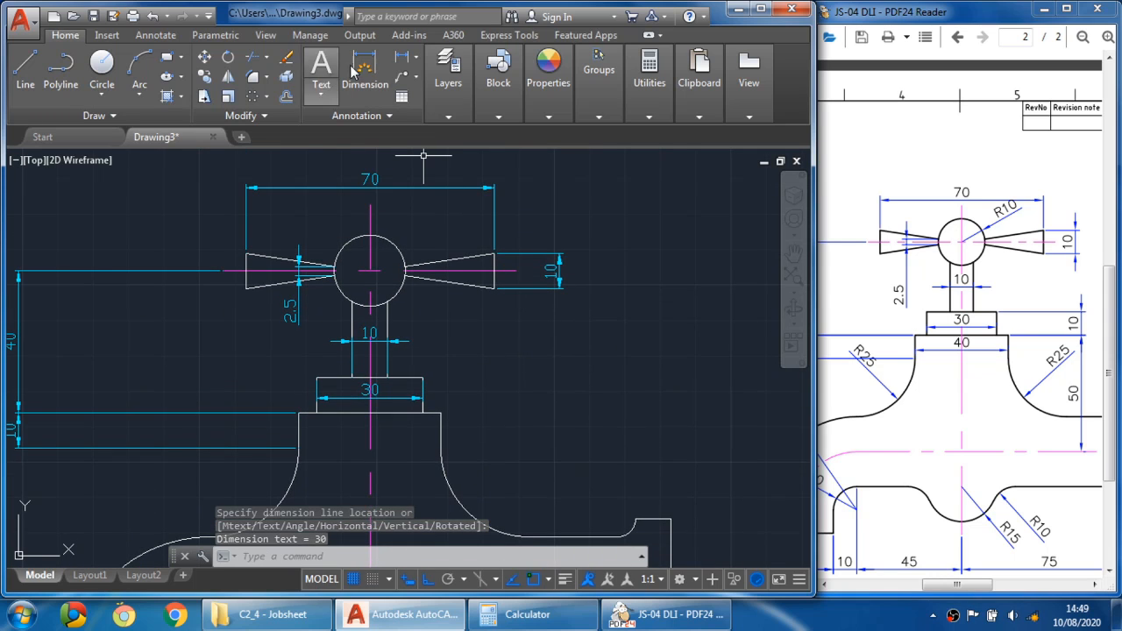
- Dimension the radius of the handle's hub circle as R10, placing it above the hub
left_click(417, 60)
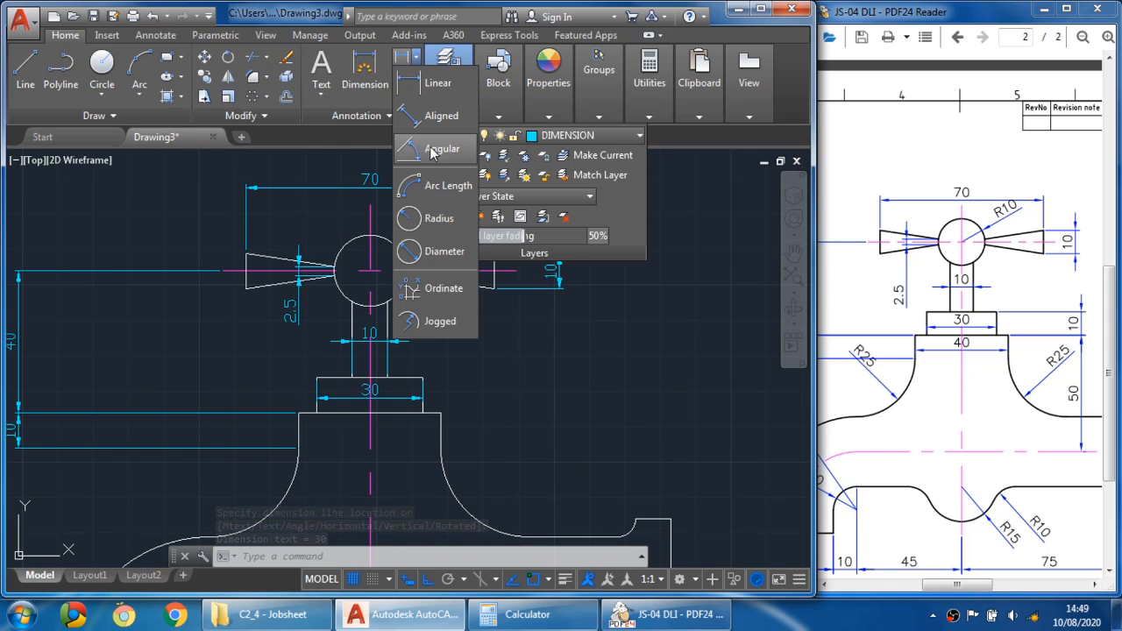
left_click(425, 219)
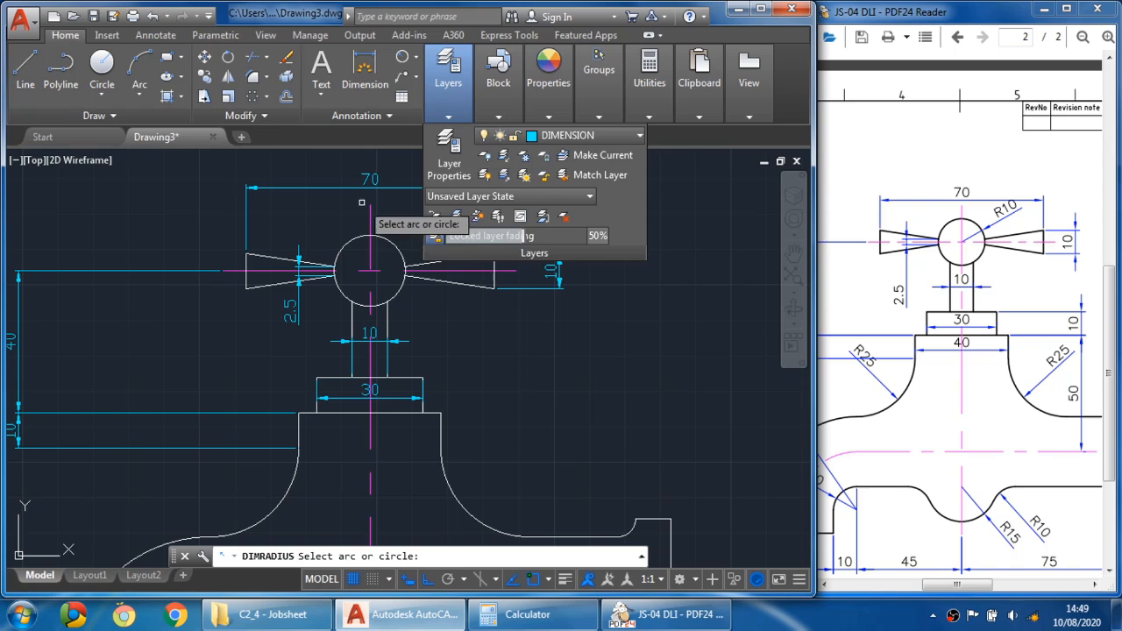
left_click(390, 243)
left_click(422, 224)
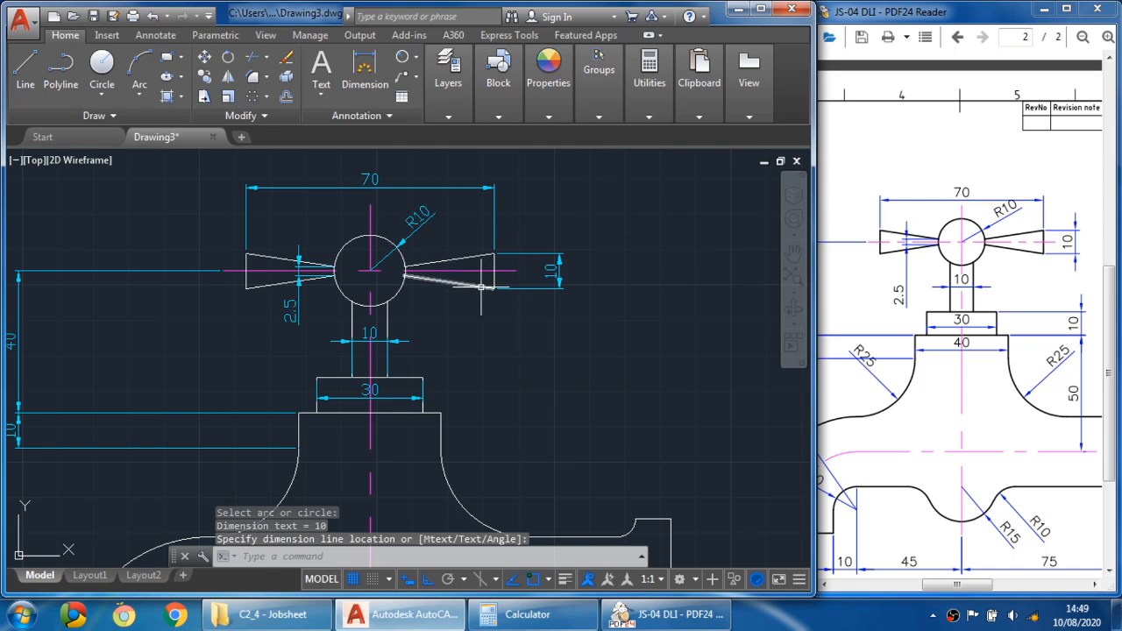
scroll(481, 286, "down", 2)
middle_click_drag(454, 340, 465, 272)
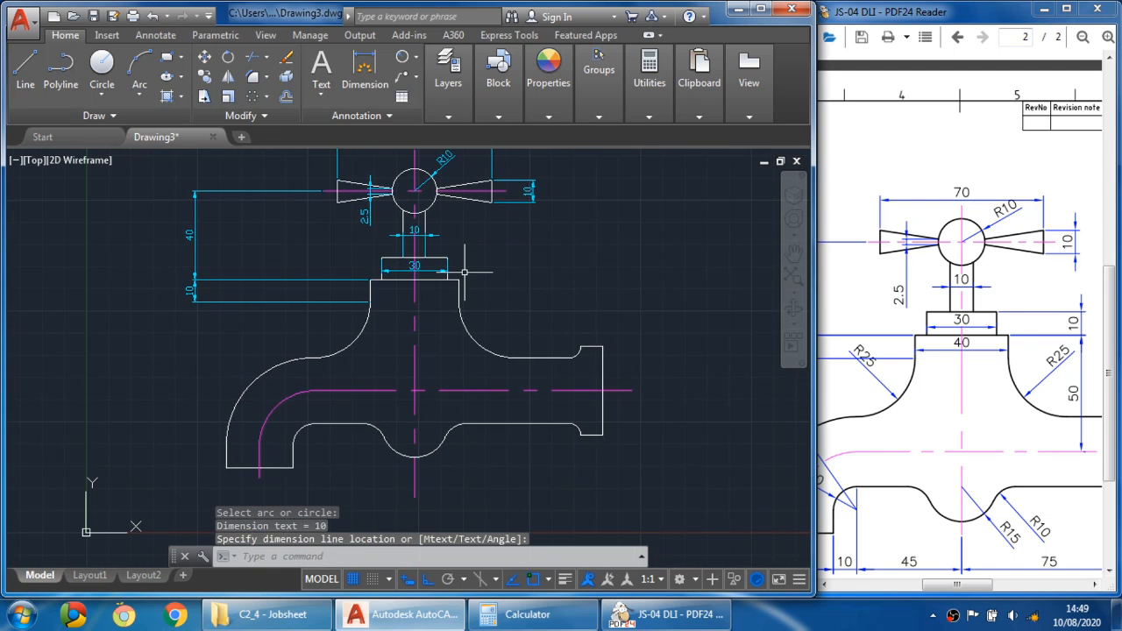
left_click(438, 277)
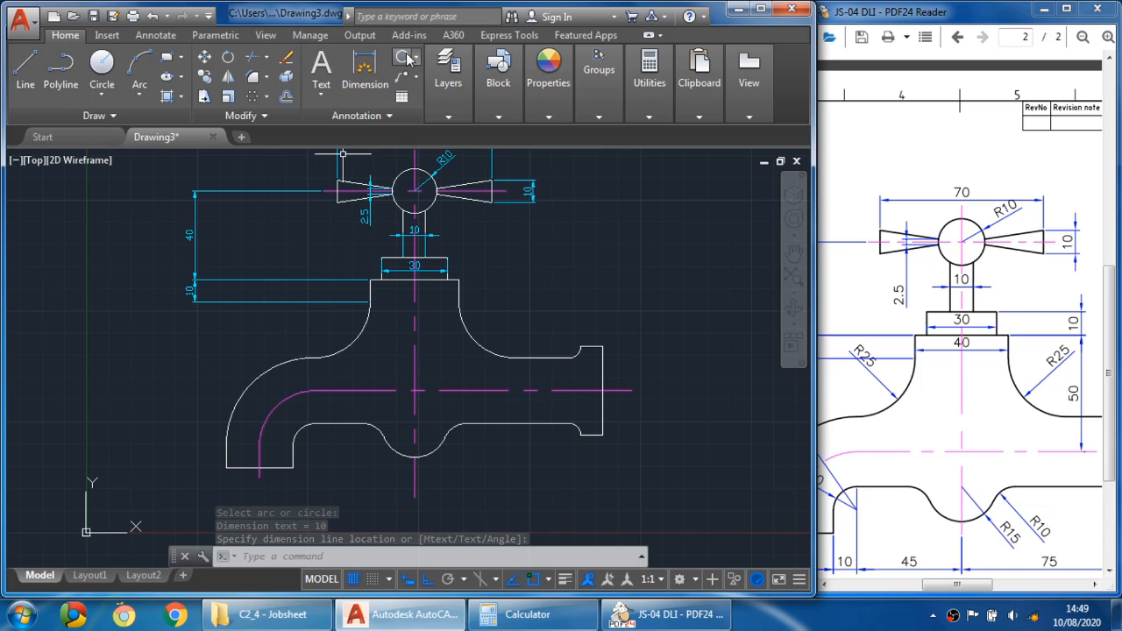
- Add a 40 horizontal linear dimension across the top of the tap body
left_click(415, 59)
left_click(430, 90)
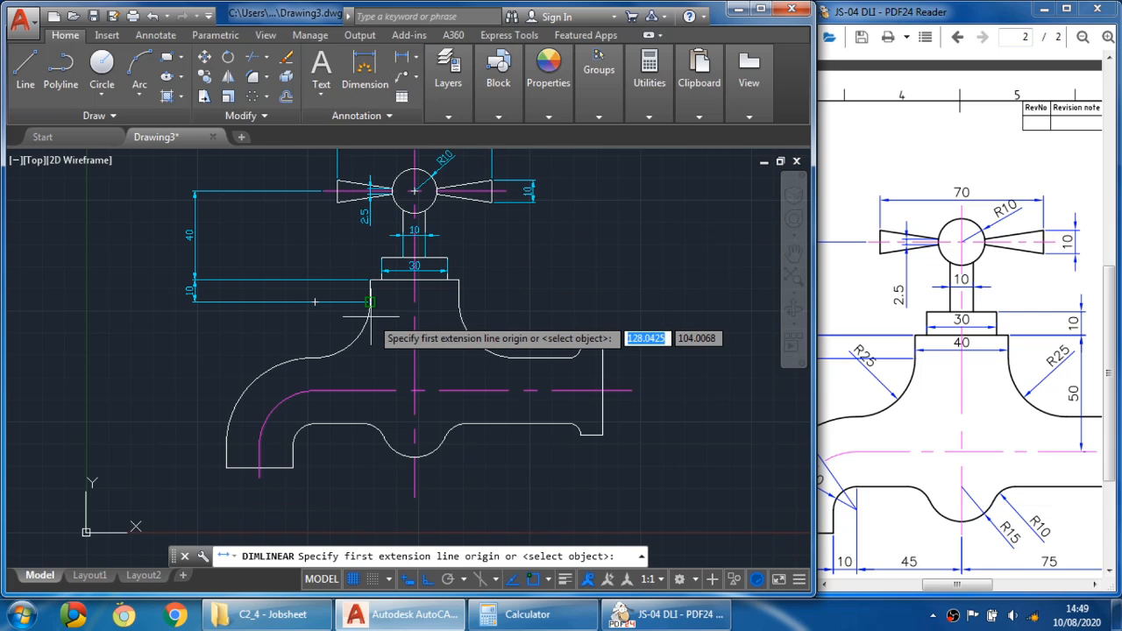
scroll(373, 298, "up", 2)
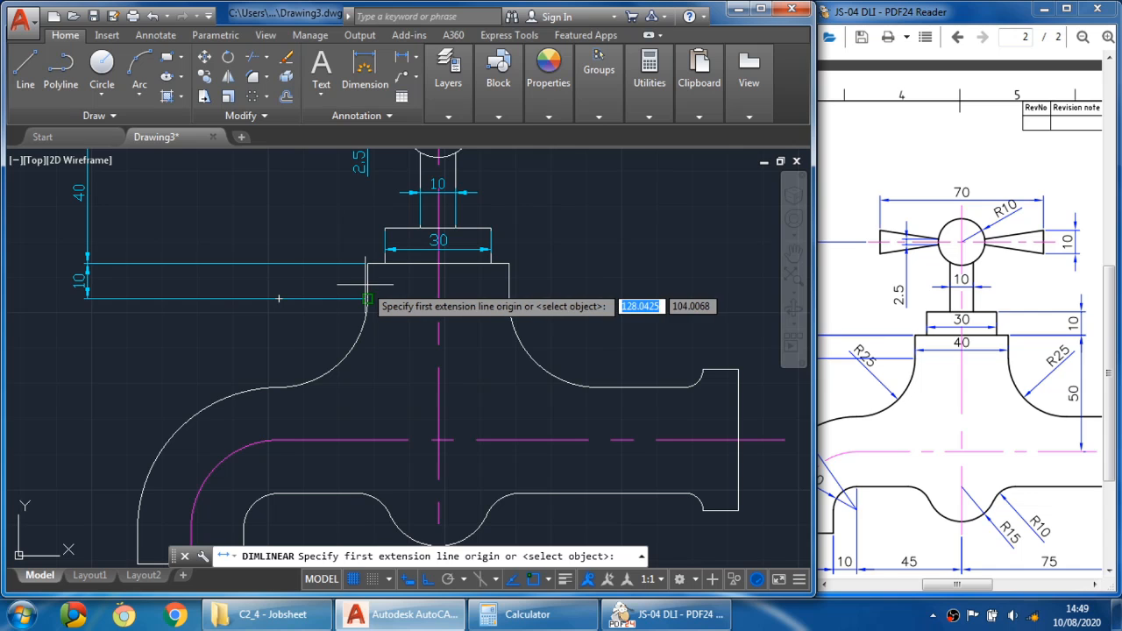
left_click(367, 299)
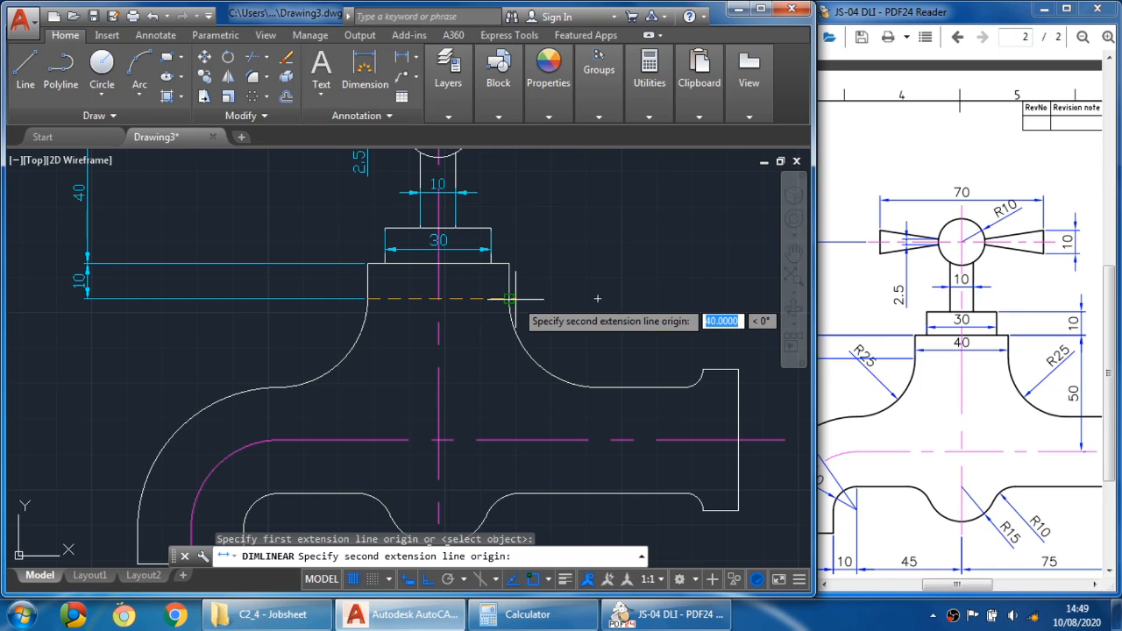
left_click(508, 299)
left_click(492, 284)
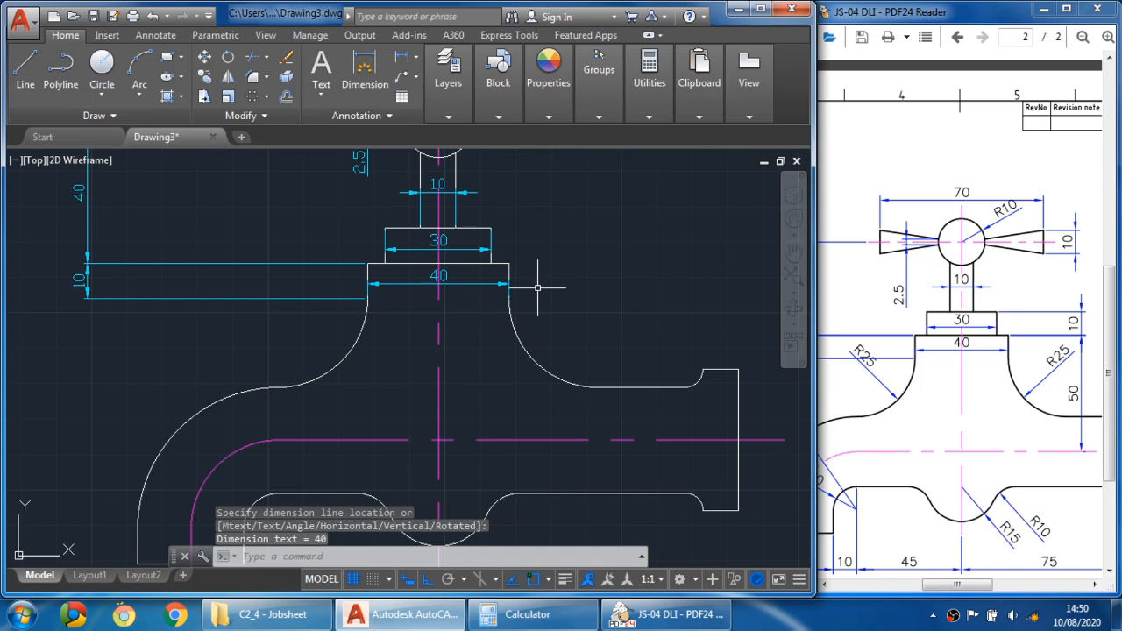
- Add a 10 vertical linear dimension on the right for the base block's height
scroll(448, 244, "down", 2)
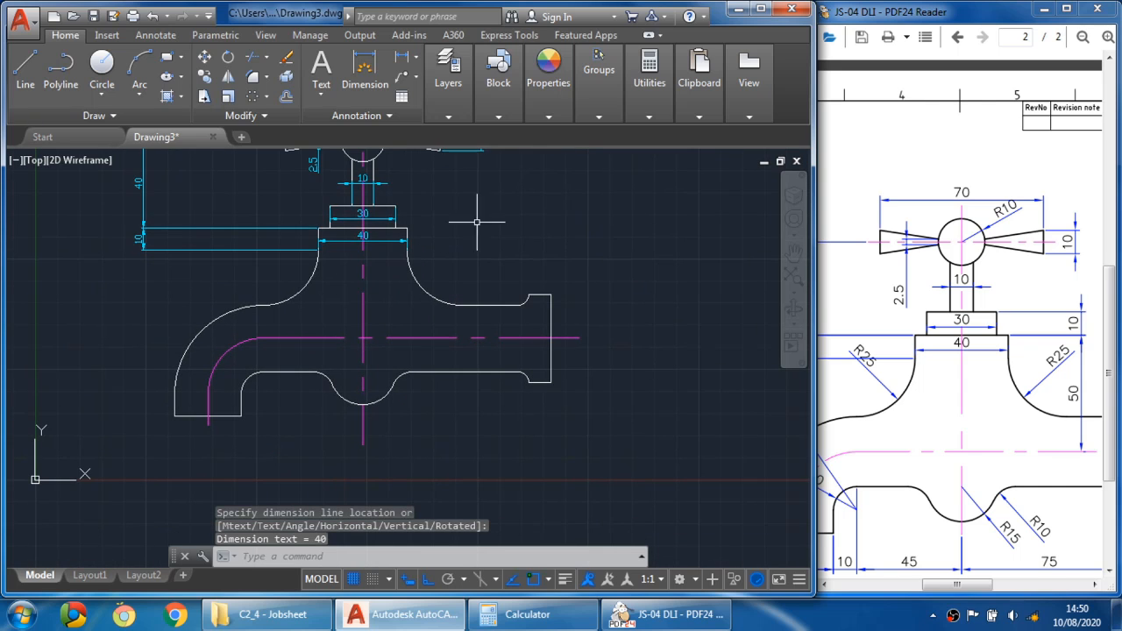
scroll(421, 193, "up", 2)
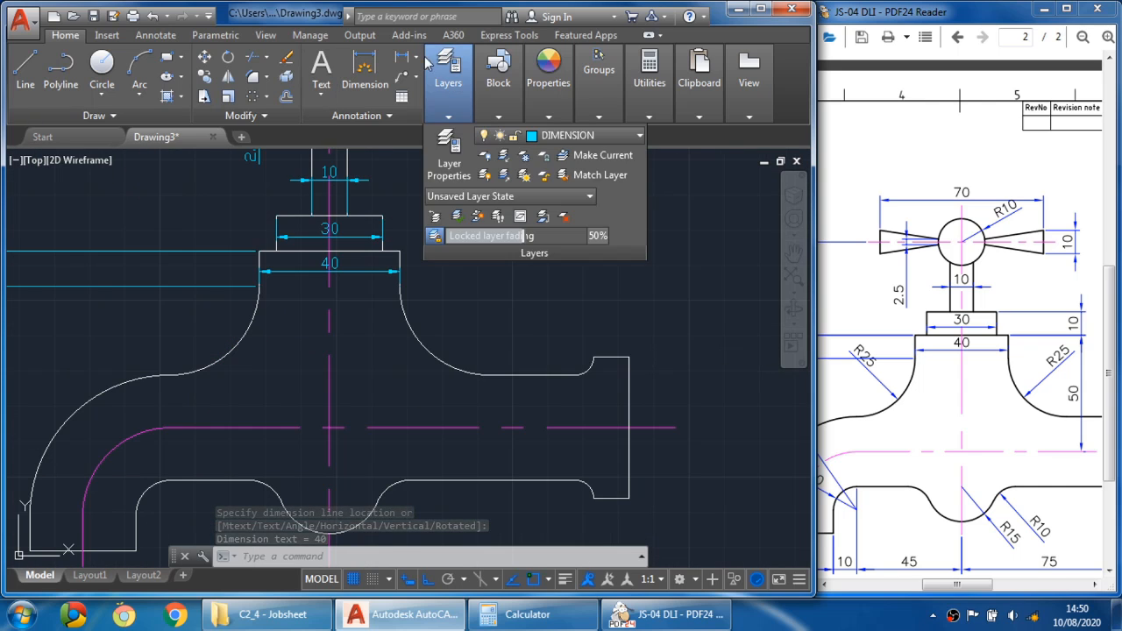
left_click(405, 58)
left_click(405, 58)
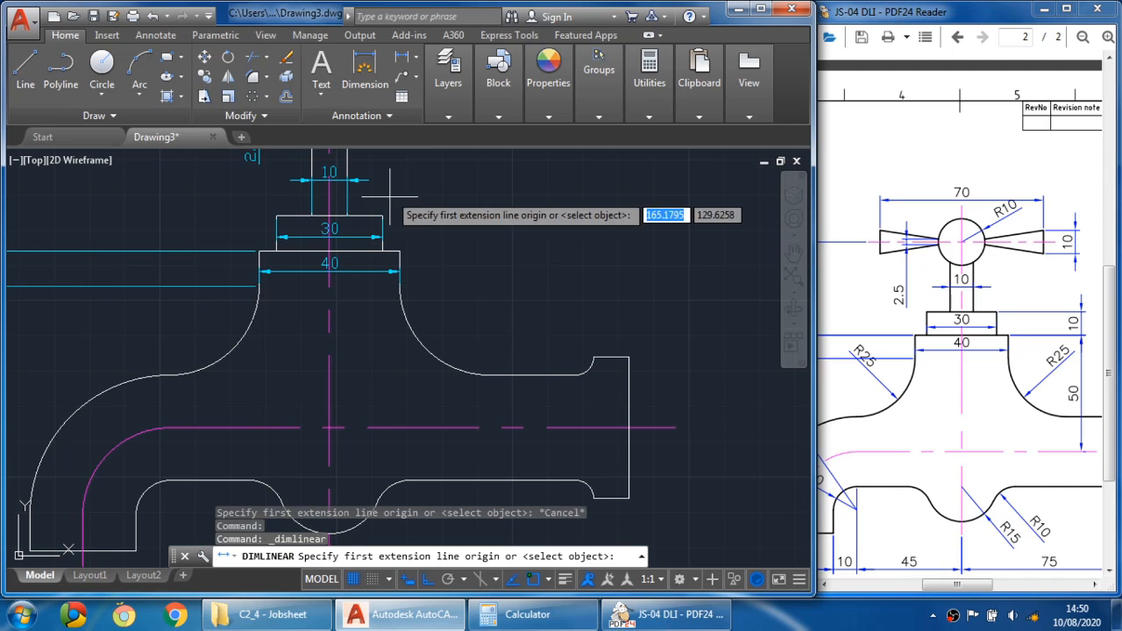
left_click(382, 215)
left_click(400, 251)
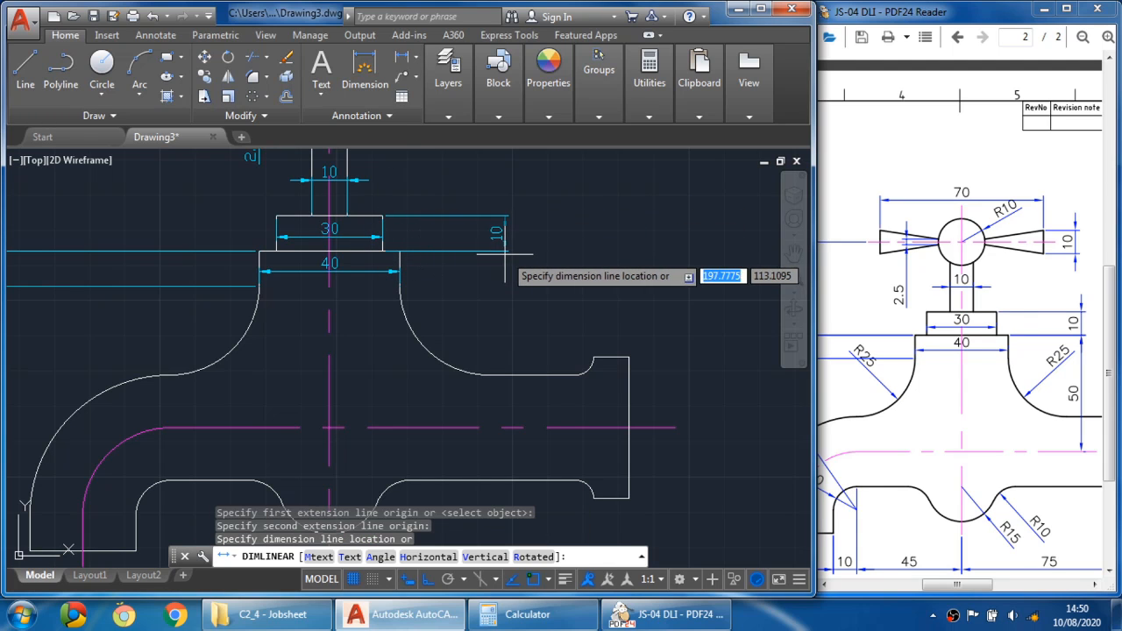
left_click(525, 274)
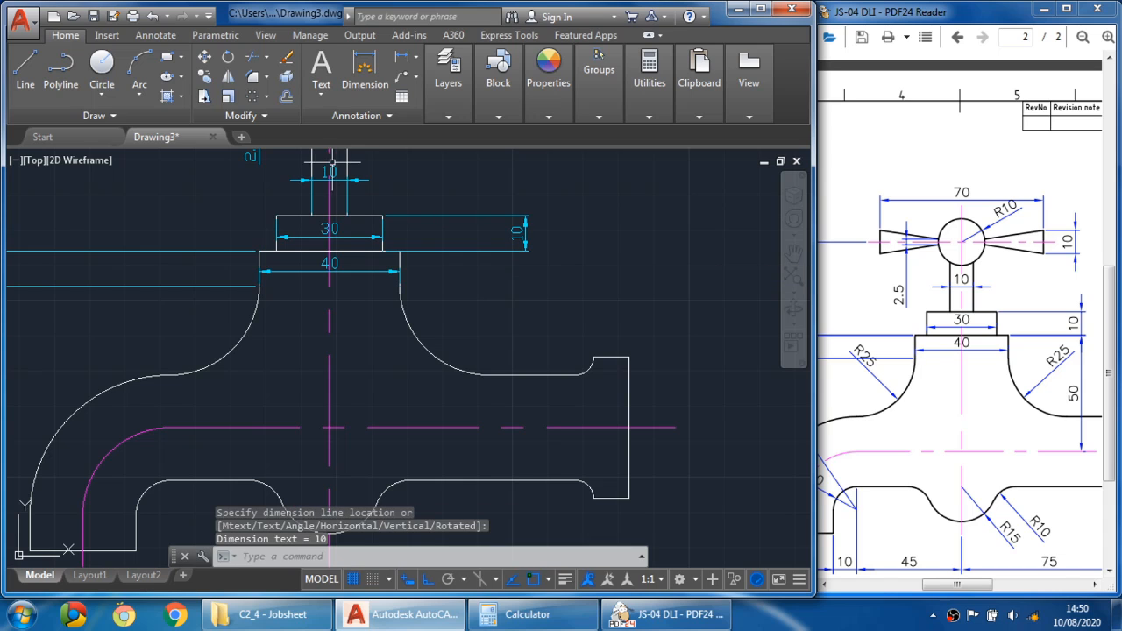
- Add a 50 vertical linear dimension from the body's top to the spout's centre line on the right
left_click(402, 57)
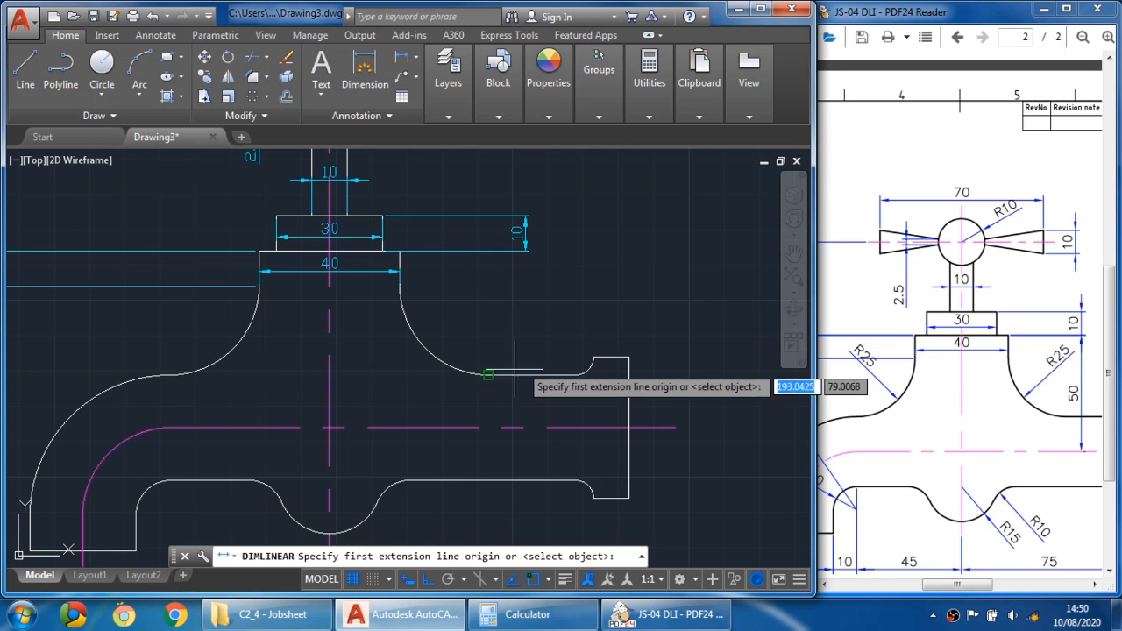
scroll(400, 251, "up", 2)
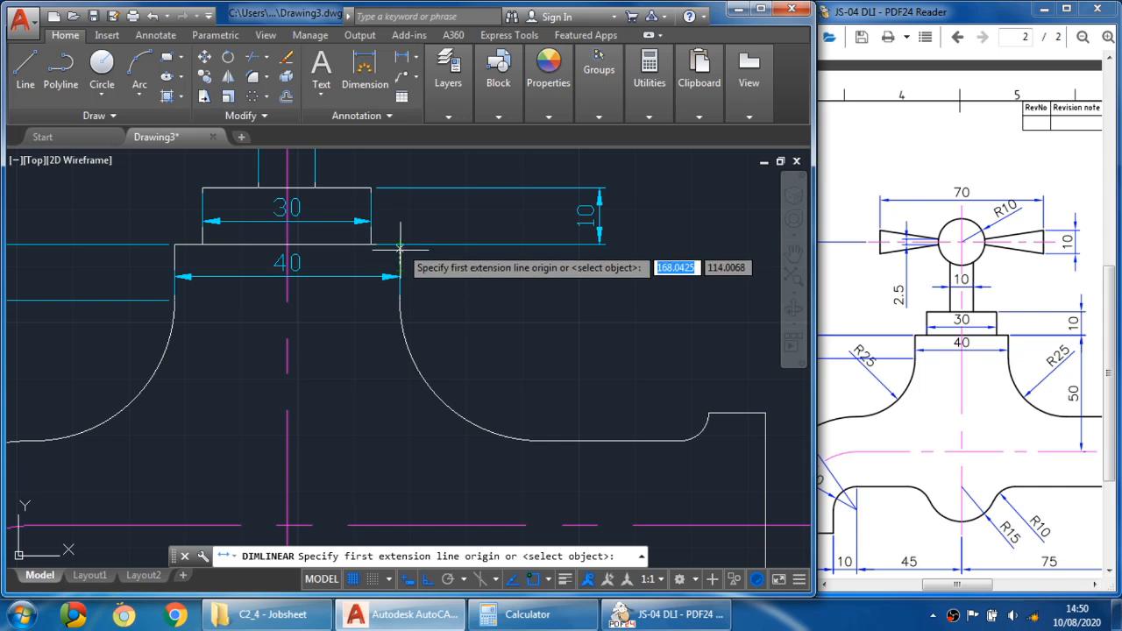
left_click(400, 247)
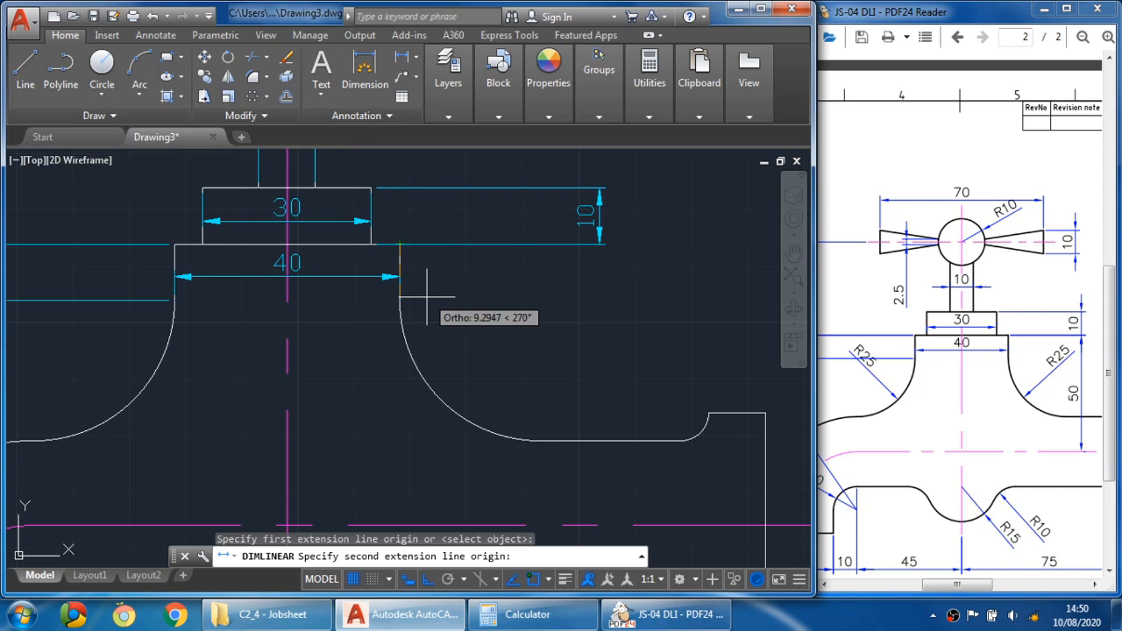
scroll(427, 290, "down", 3)
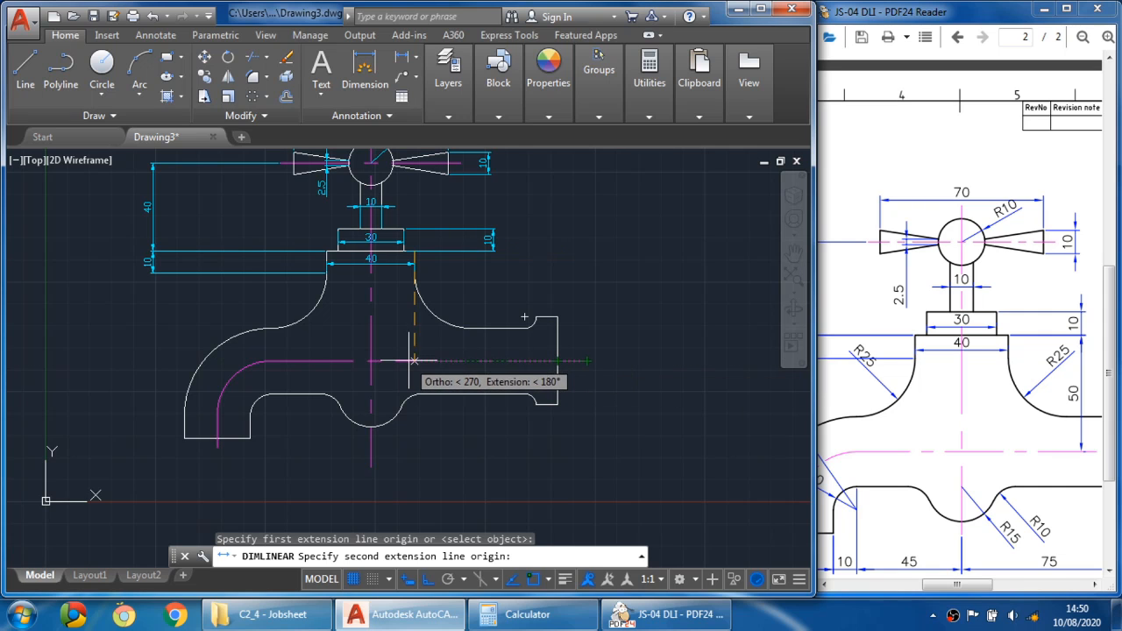
scroll(414, 361, "up", 2)
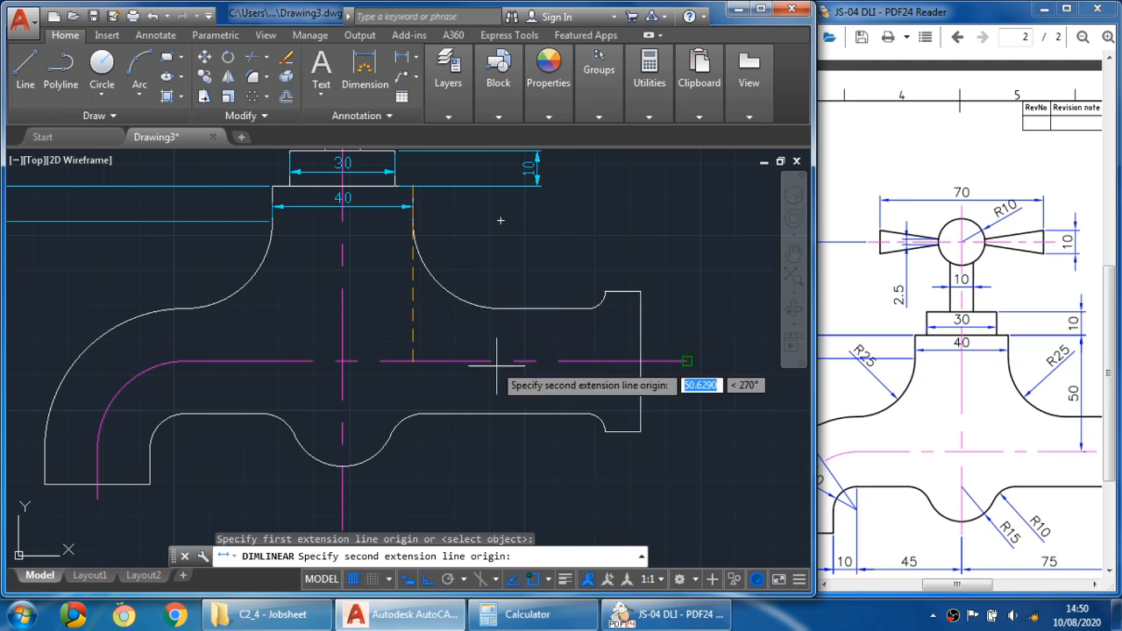
left_click(658, 360)
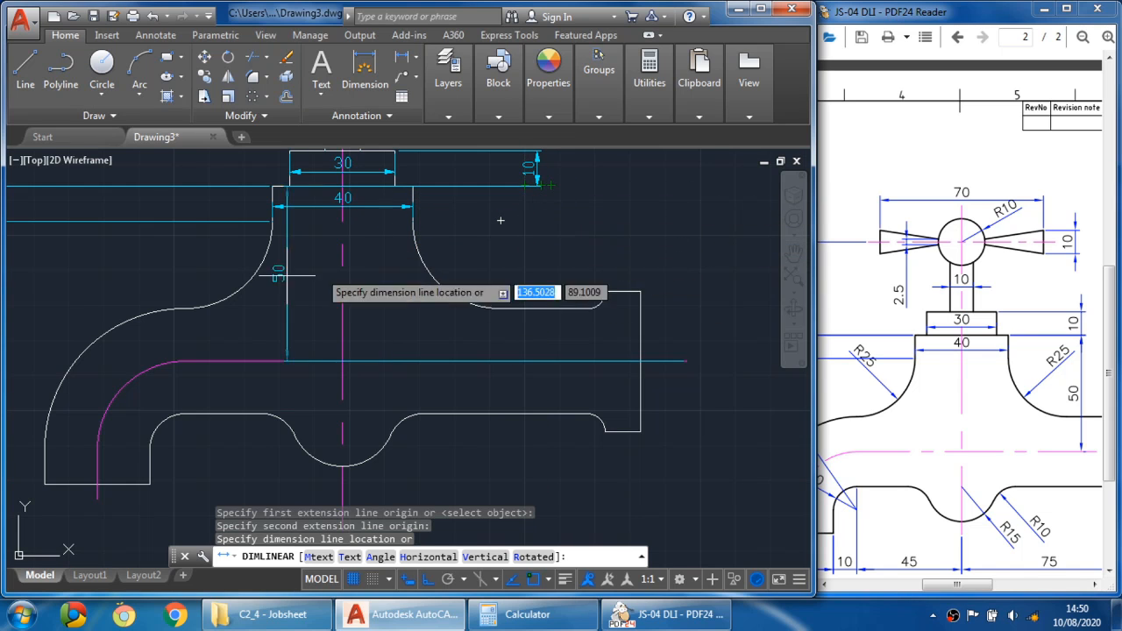
left_click(503, 274)
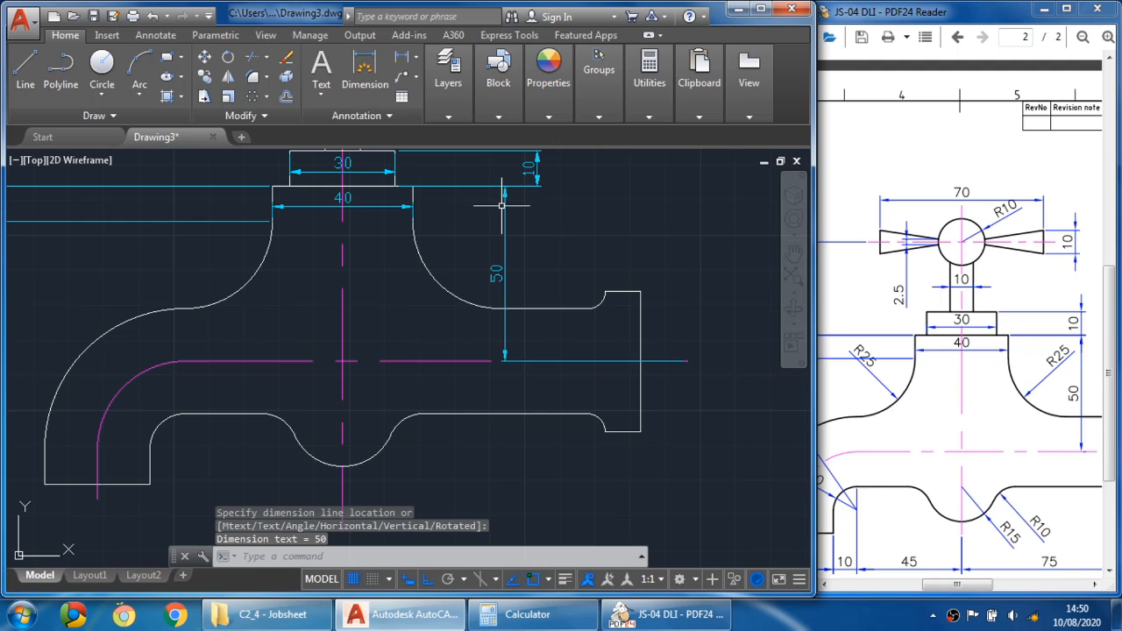
left_click(505, 259)
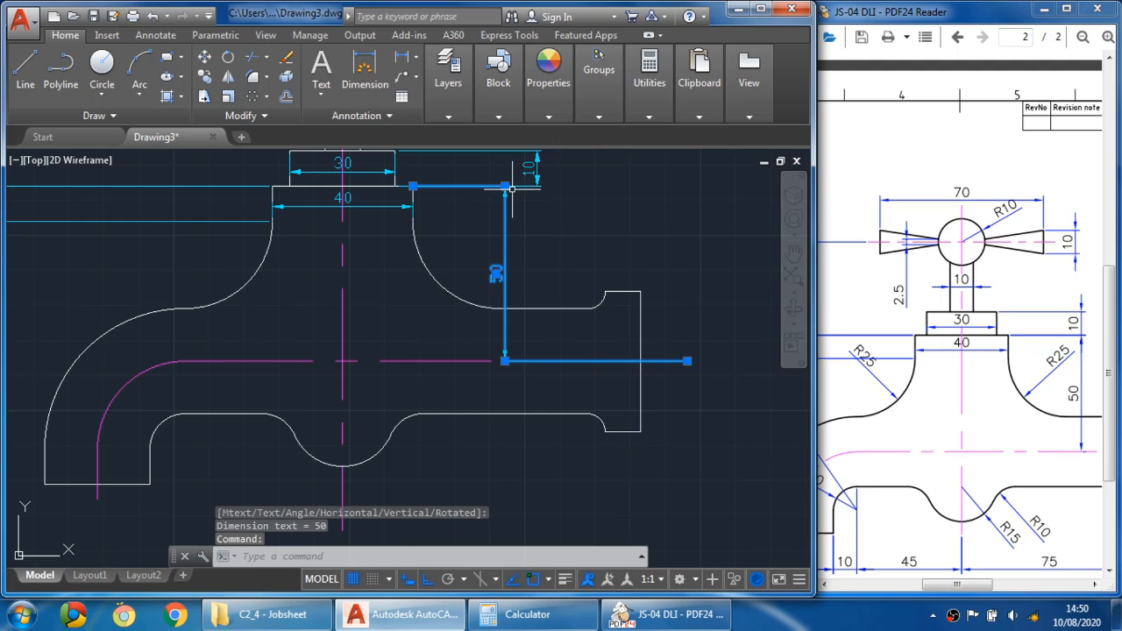
left_click(505, 186)
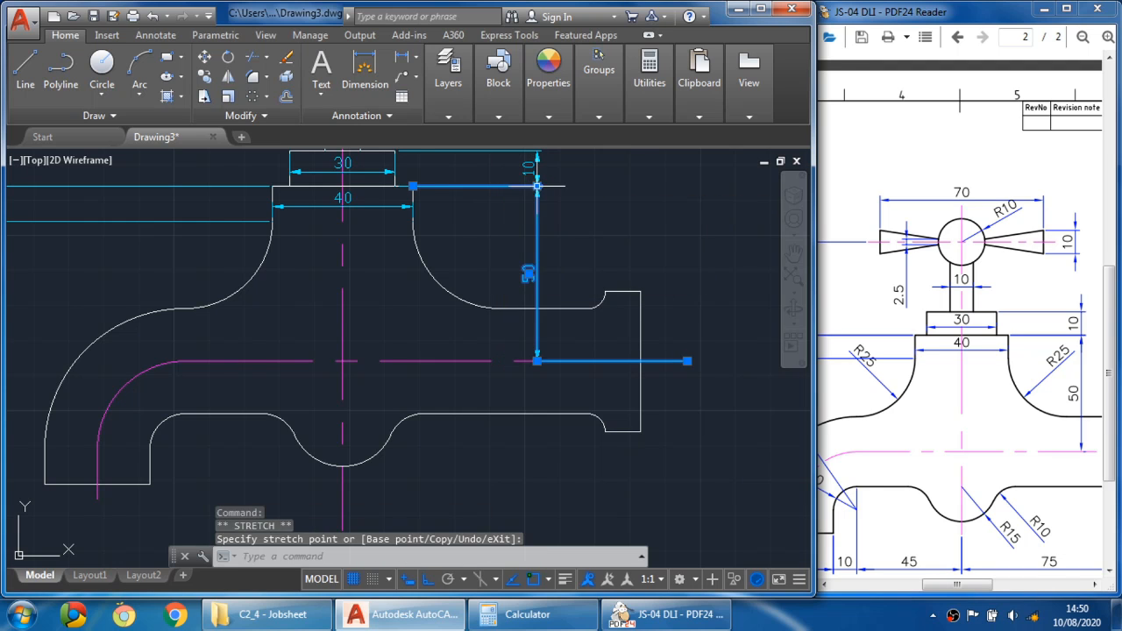
key("Escape")
- Scroll the reference PDF to examine the lower part of the tap drawing
scroll(656, 295, "down", 2)
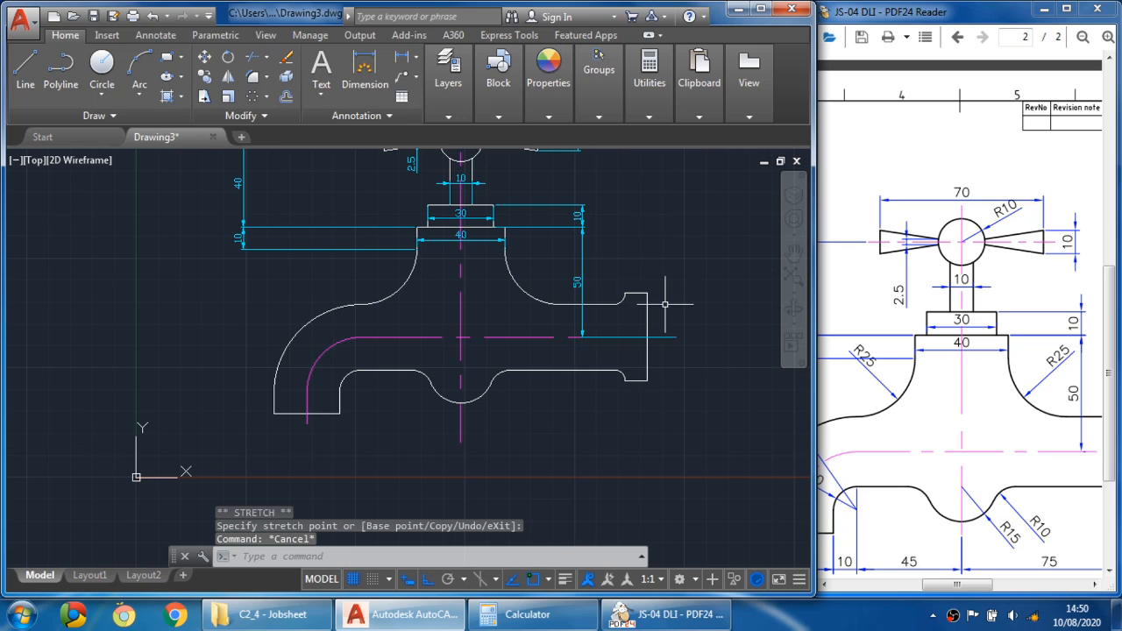
left_click(955, 360)
scroll(998, 394, "down", 1)
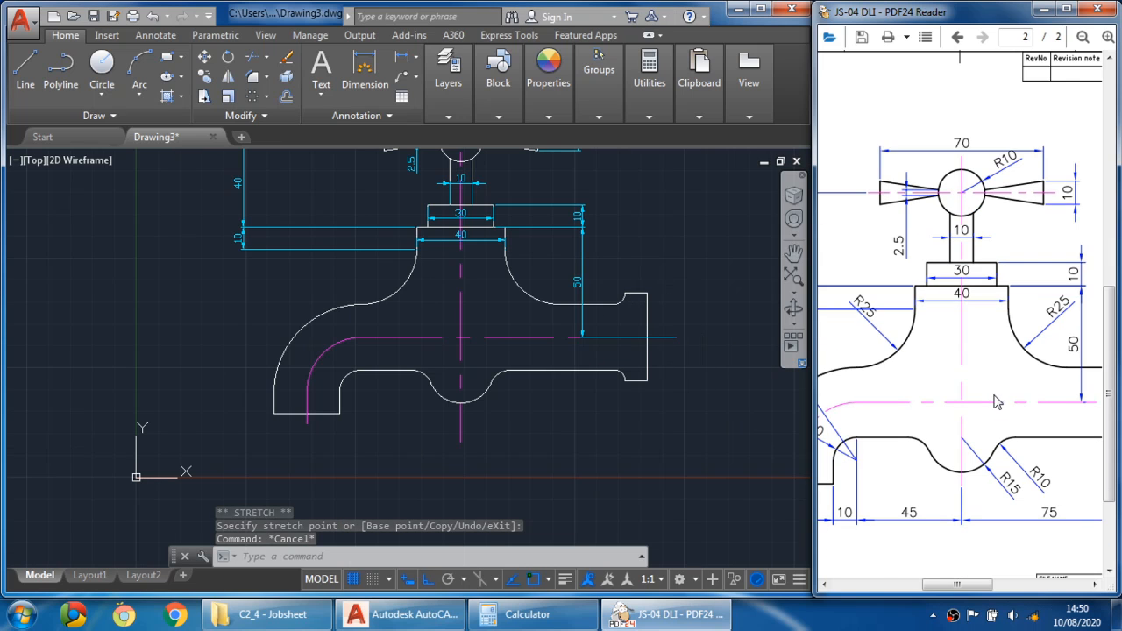
- Add an R25 radius dimension to the arc on the right below the body's top
left_click(415, 58)
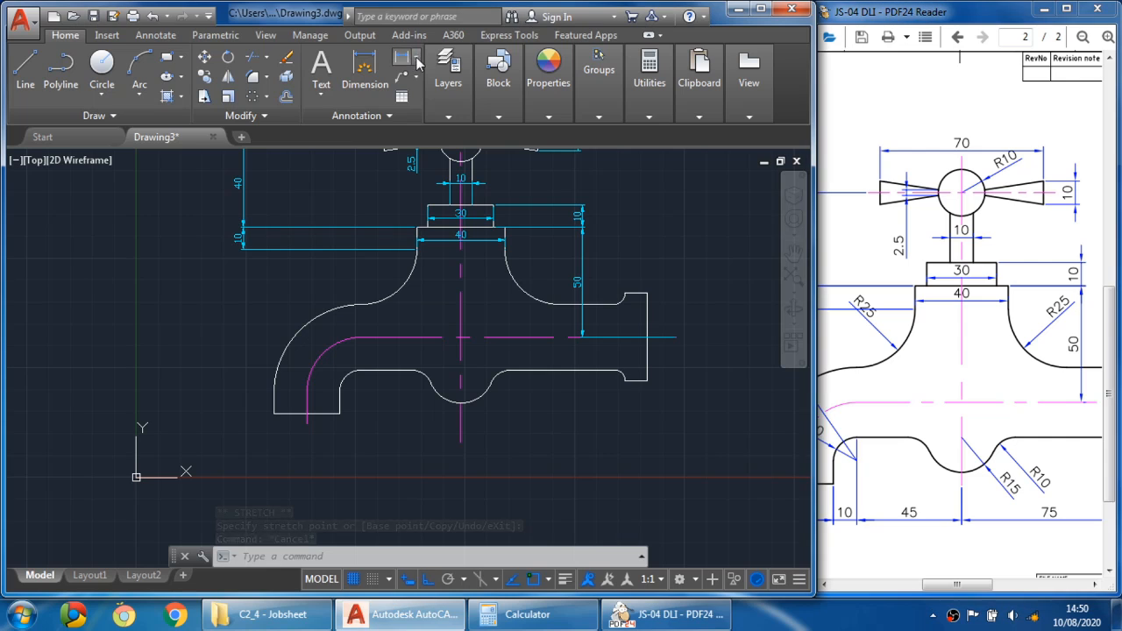
left_click(417, 60)
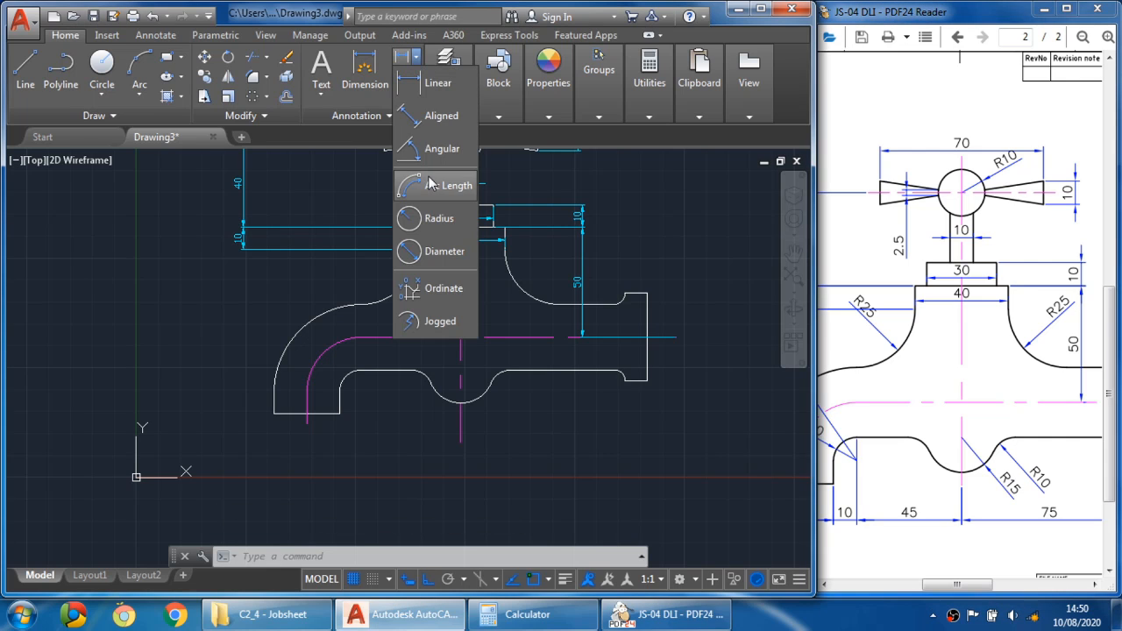
left_click(443, 220)
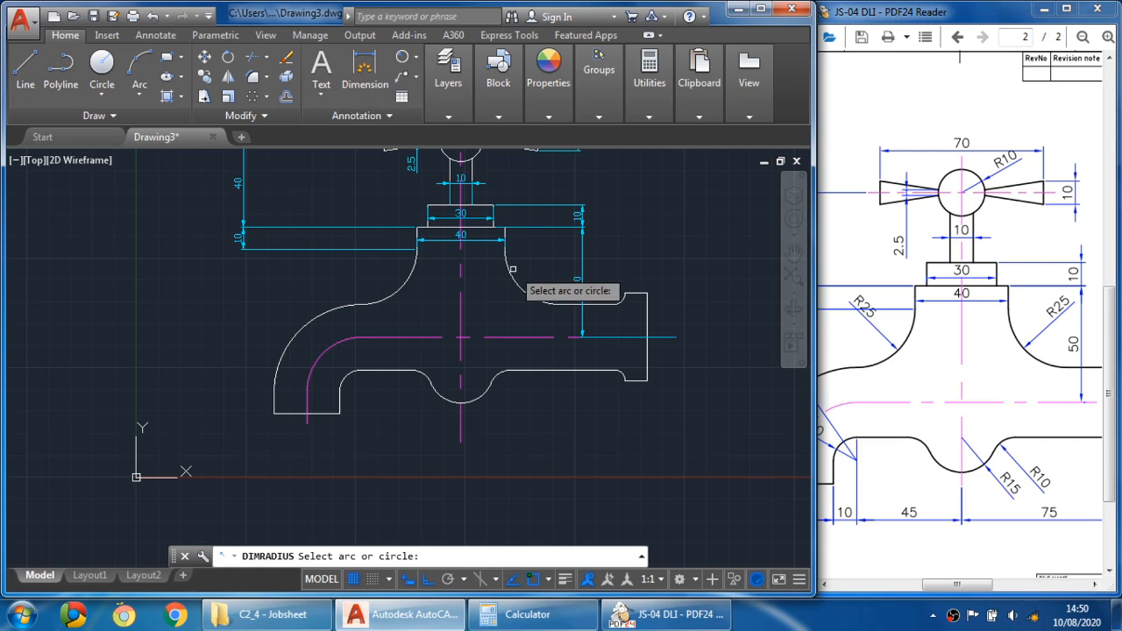
left_click(516, 282)
left_click(544, 252)
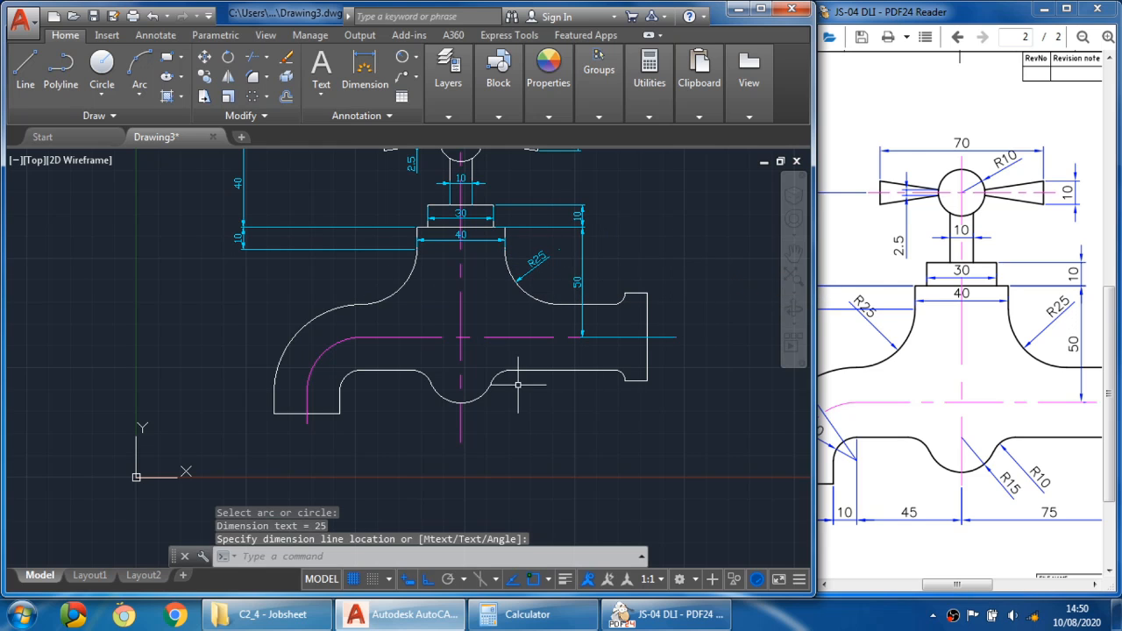
- Save the drawing
scroll(518, 384, "up", 8)
scroll(513, 372, "down", 10)
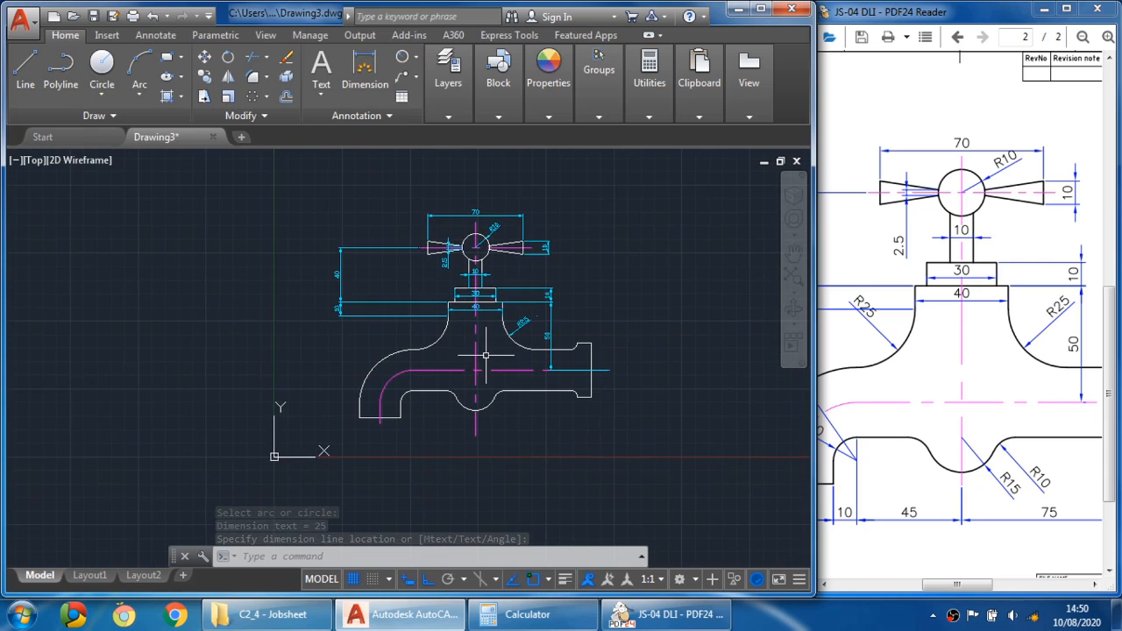
scroll(485, 355, "up", 2)
middle_click_drag(486, 358, 470, 362)
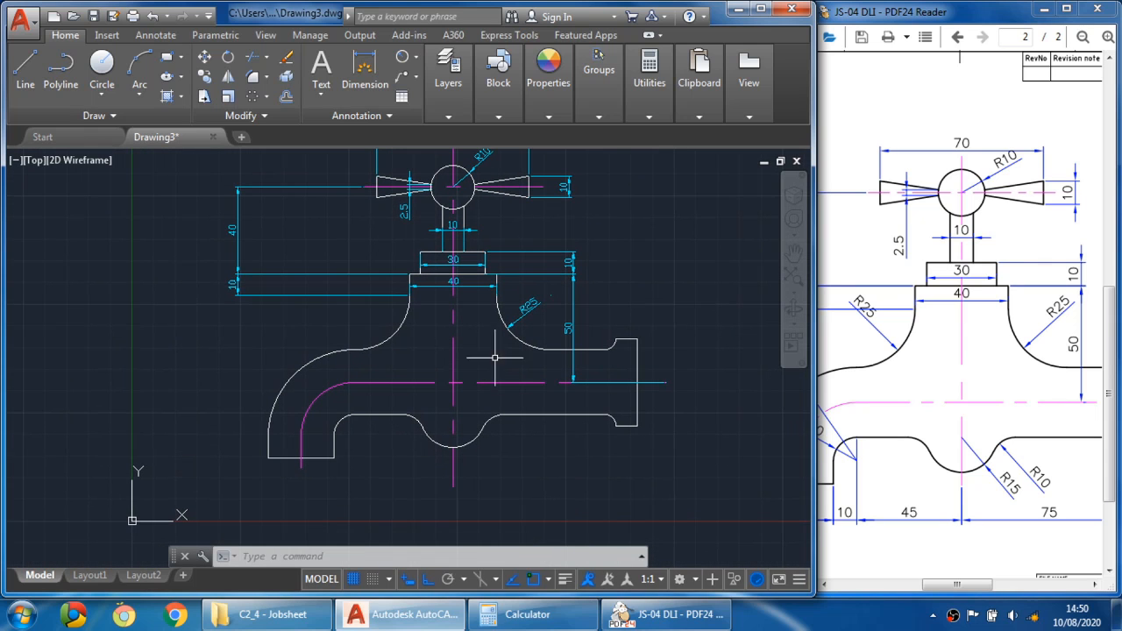
mouse_move(449, 311)
middle_mouse_down()
mouse_move(443, 337)
mouse_move(419, 350)
middle_mouse_up()
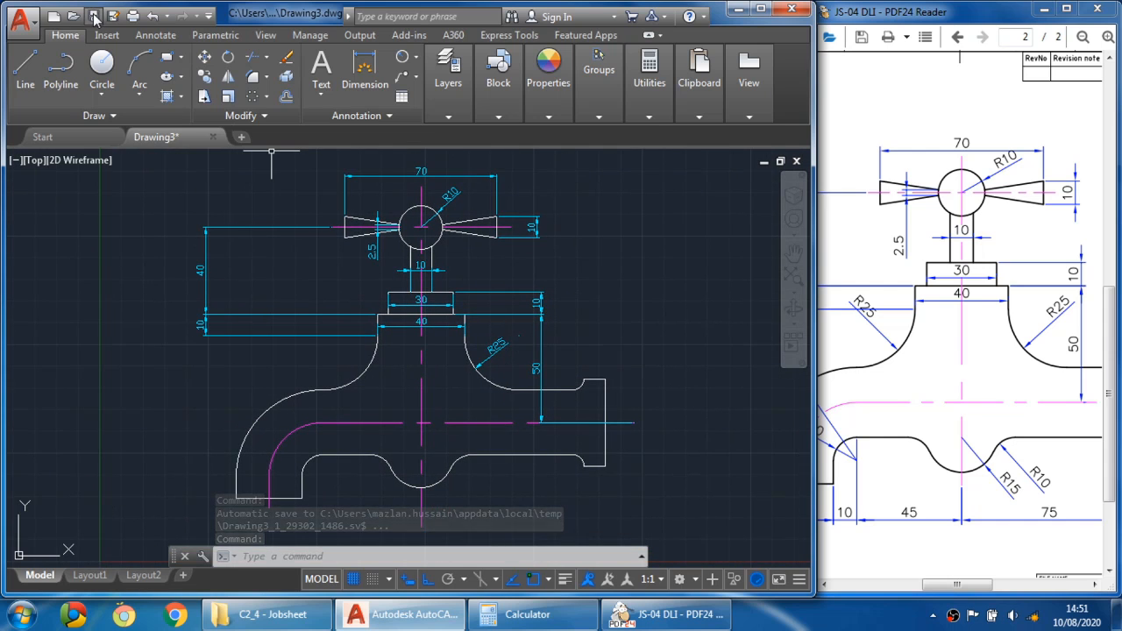
left_click(94, 16)
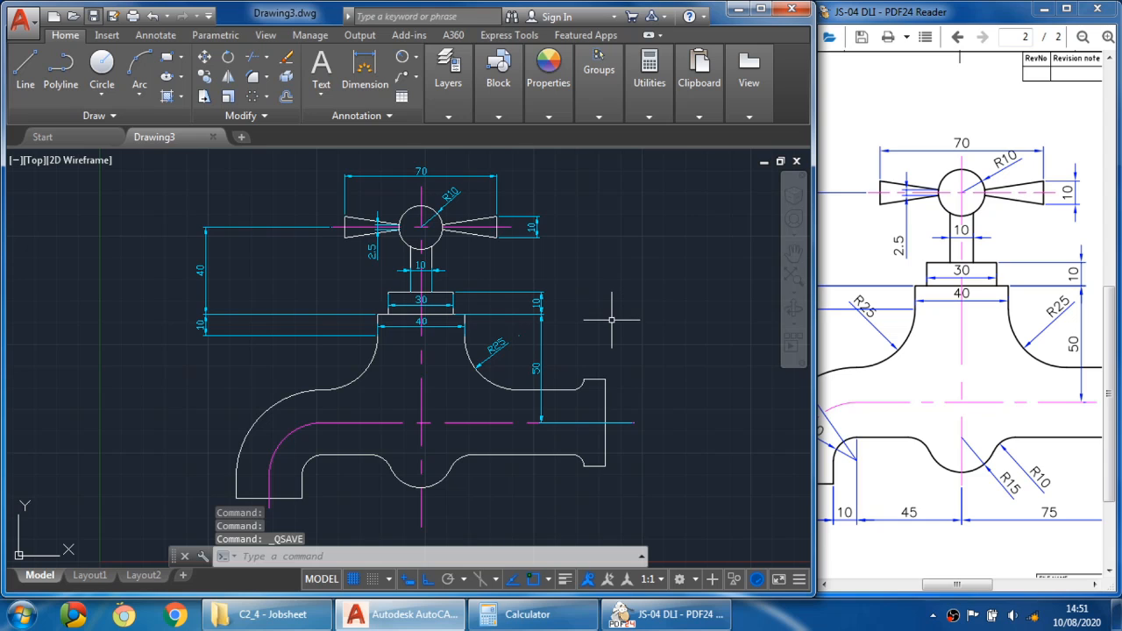
- Enlarge the reference PDF window and scroll through the complete tap drawing to examine its dimensions
left_click(913, 351)
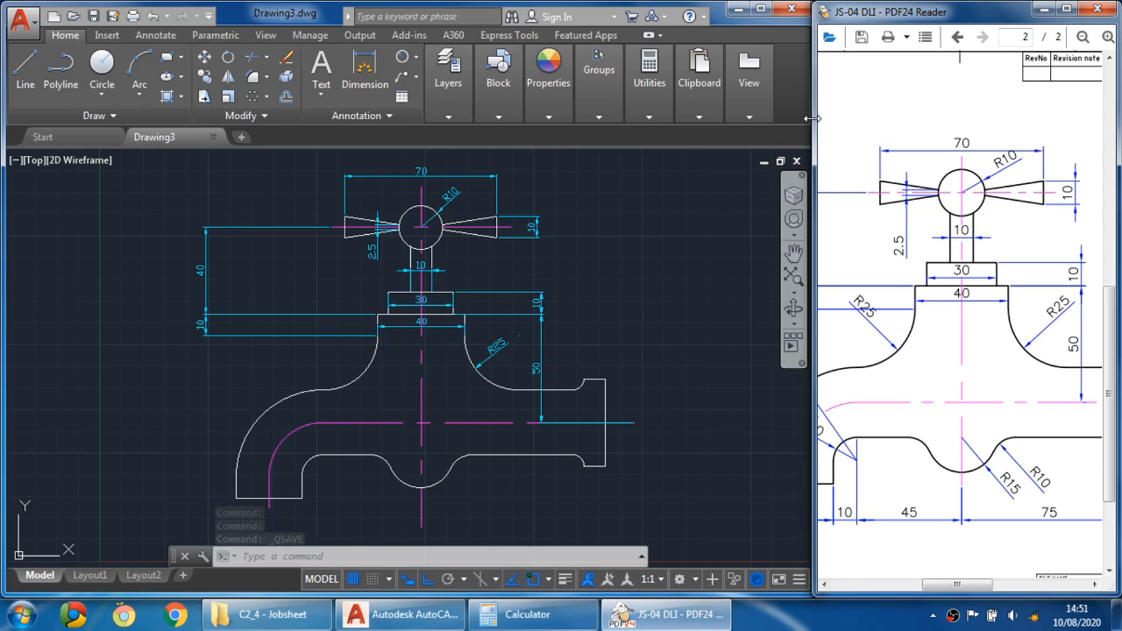
left_click_drag(815, 135, 433, 132)
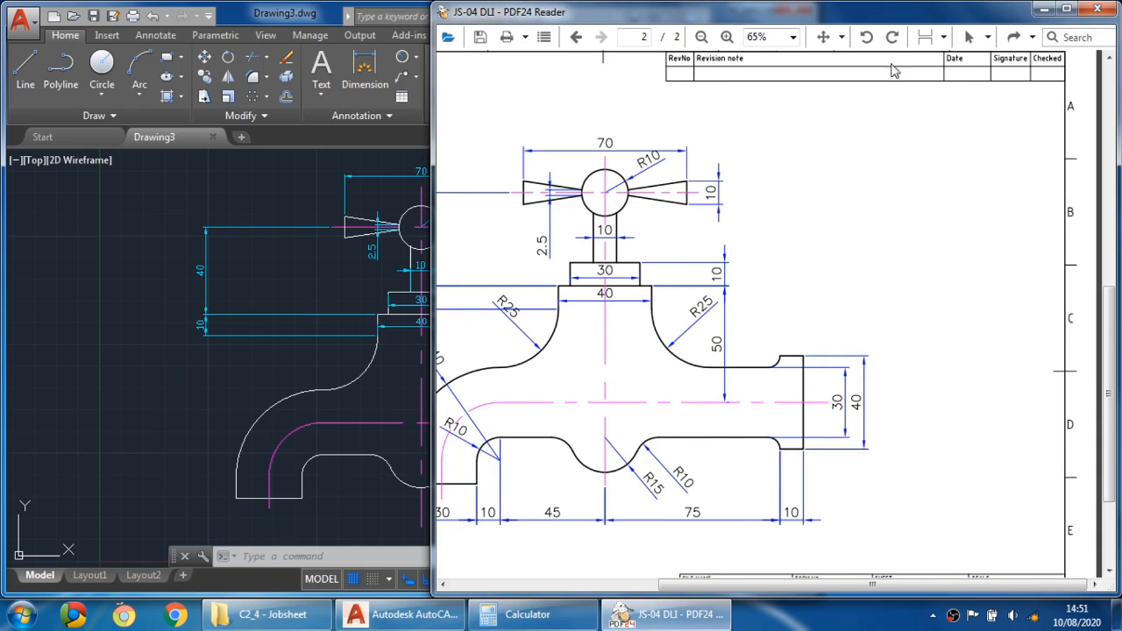
left_click(1067, 9)
scroll(721, 378, "down", 3)
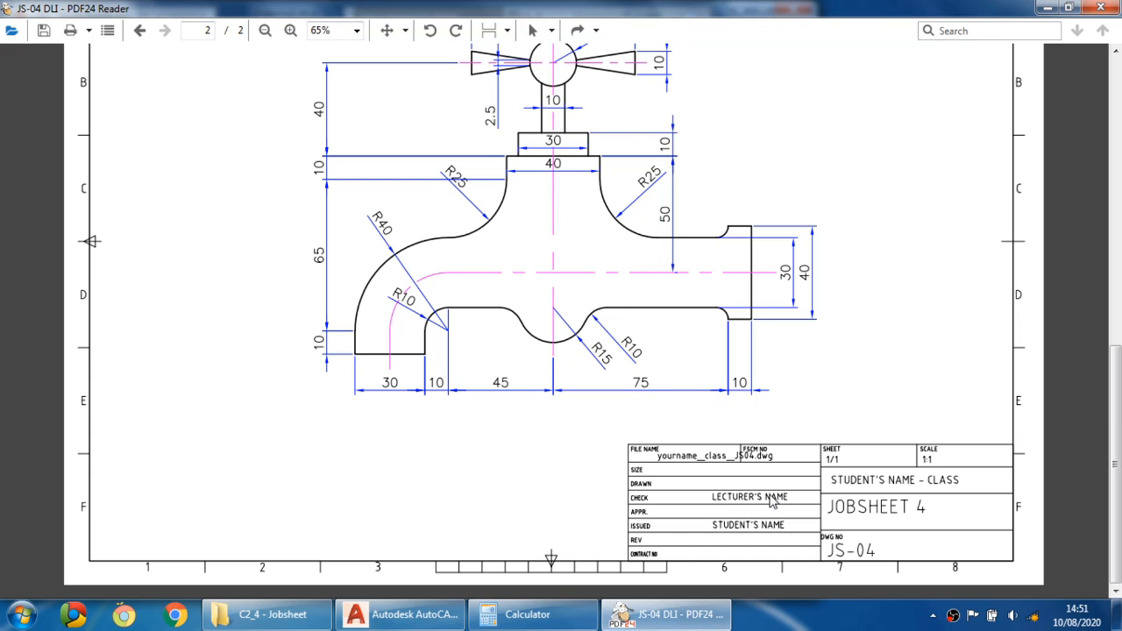
scroll(661, 502, "up", 4)
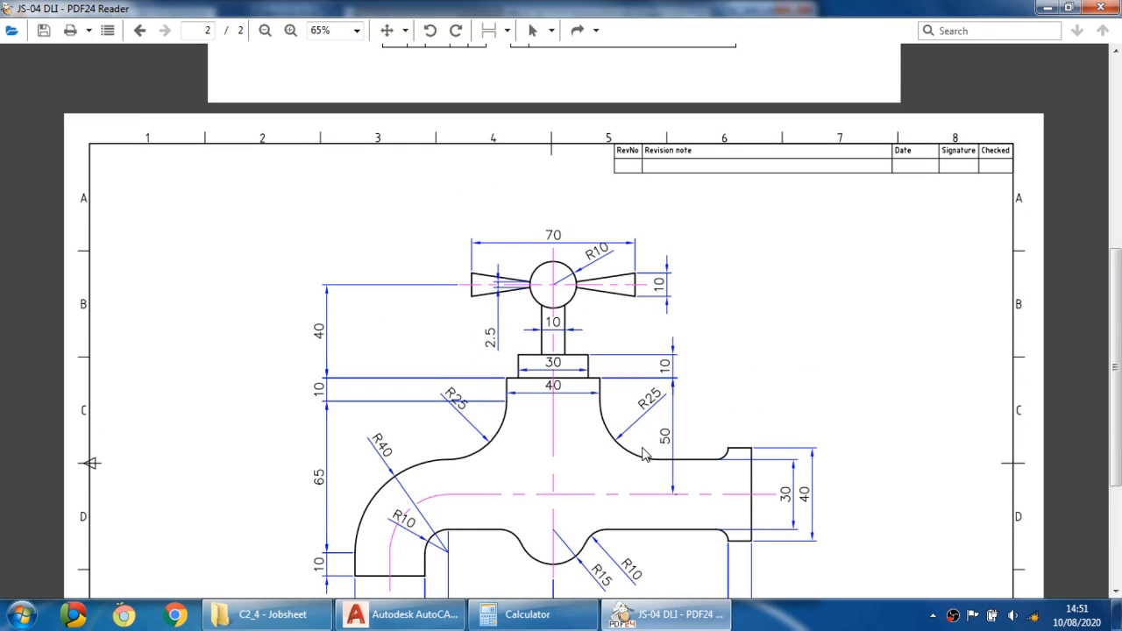
scroll(576, 298, "down", 2)
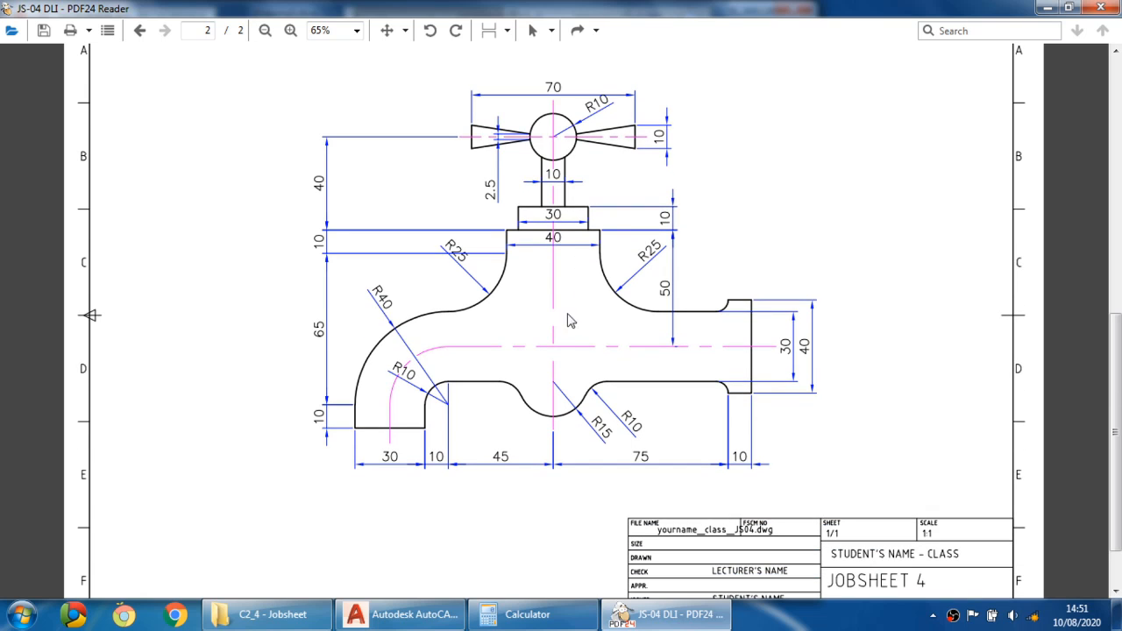
- Return to the drawing and maximize its window
left_click(443, 615)
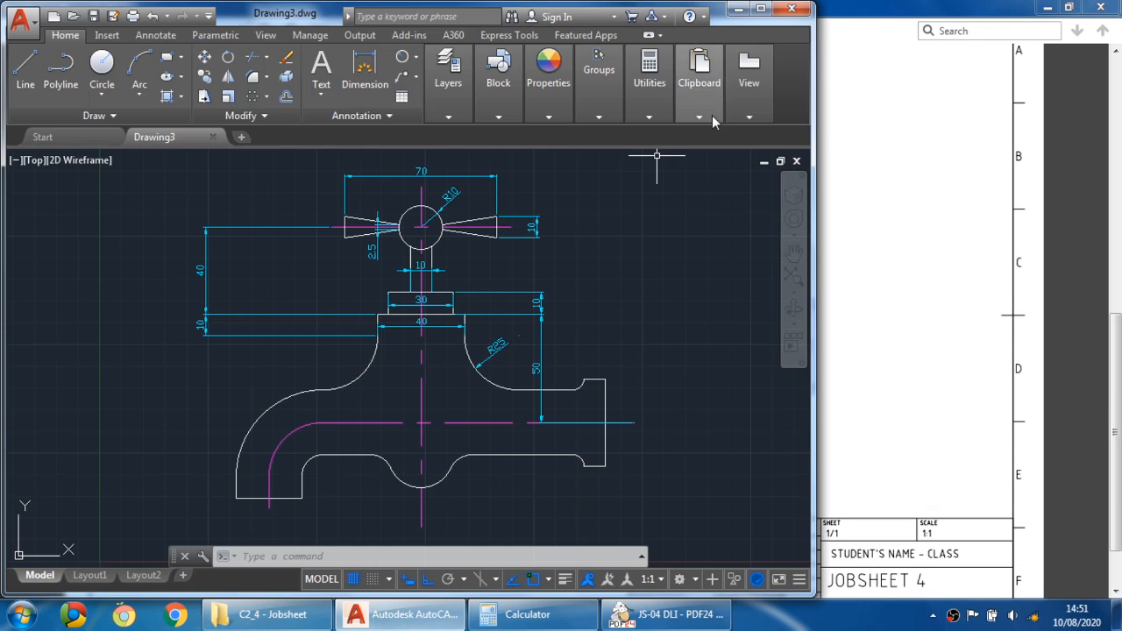
left_click(749, 74)
left_click(761, 8)
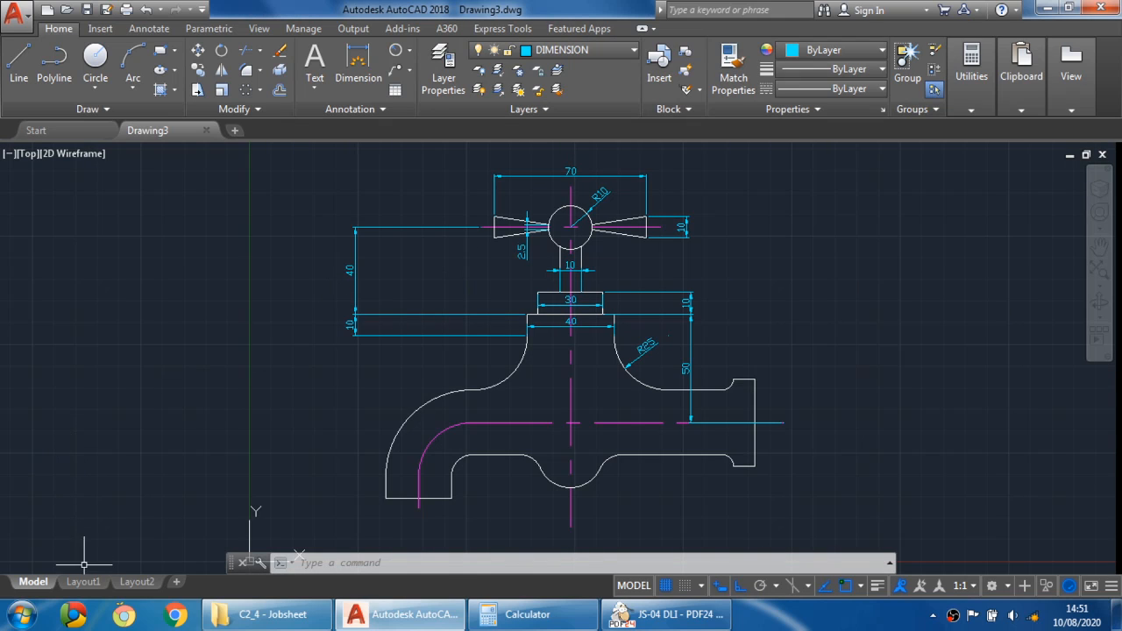
- Insert a new layout from the Manufacturing Metric.dwt sheet-set template, choosing ISO A3 Title Block
left_click(86, 584)
left_click(136, 582)
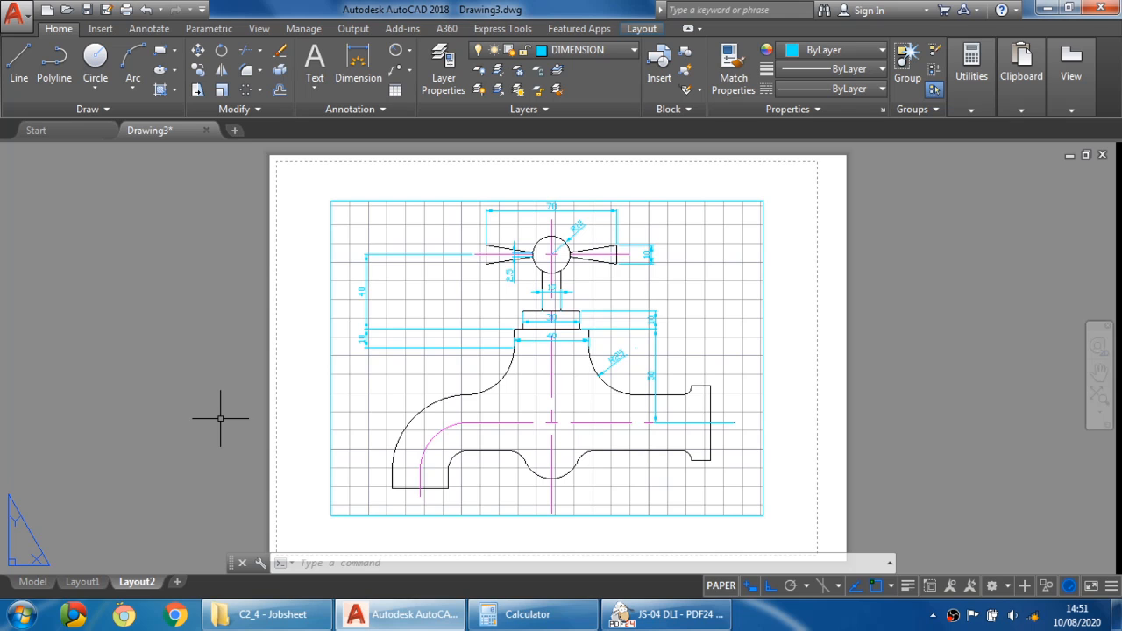
right_click(134, 584)
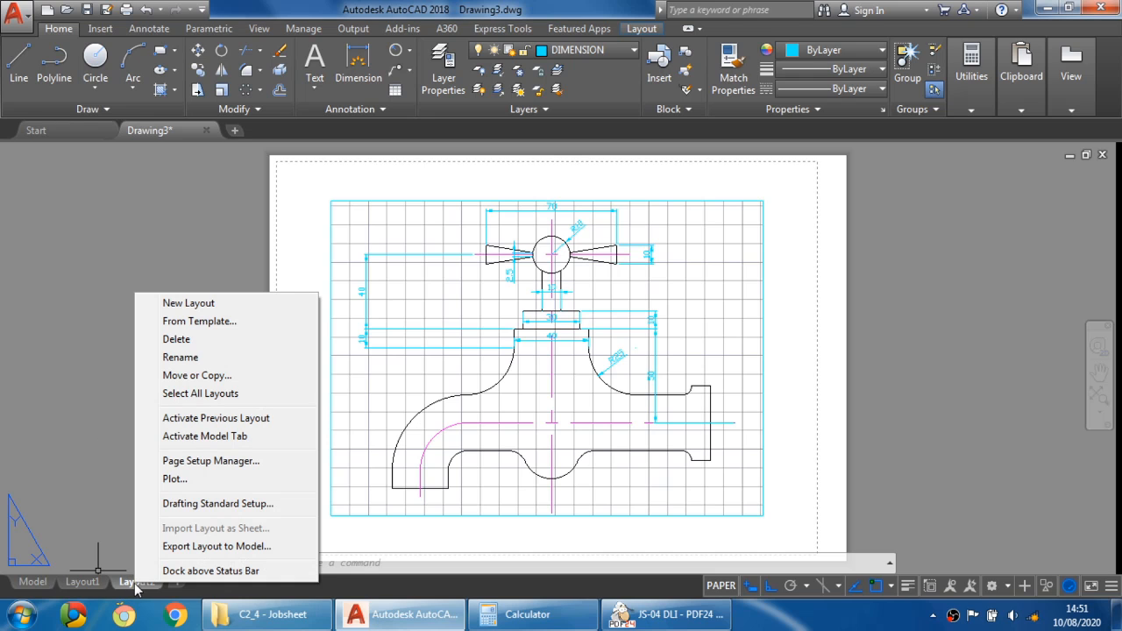
left_click(227, 323)
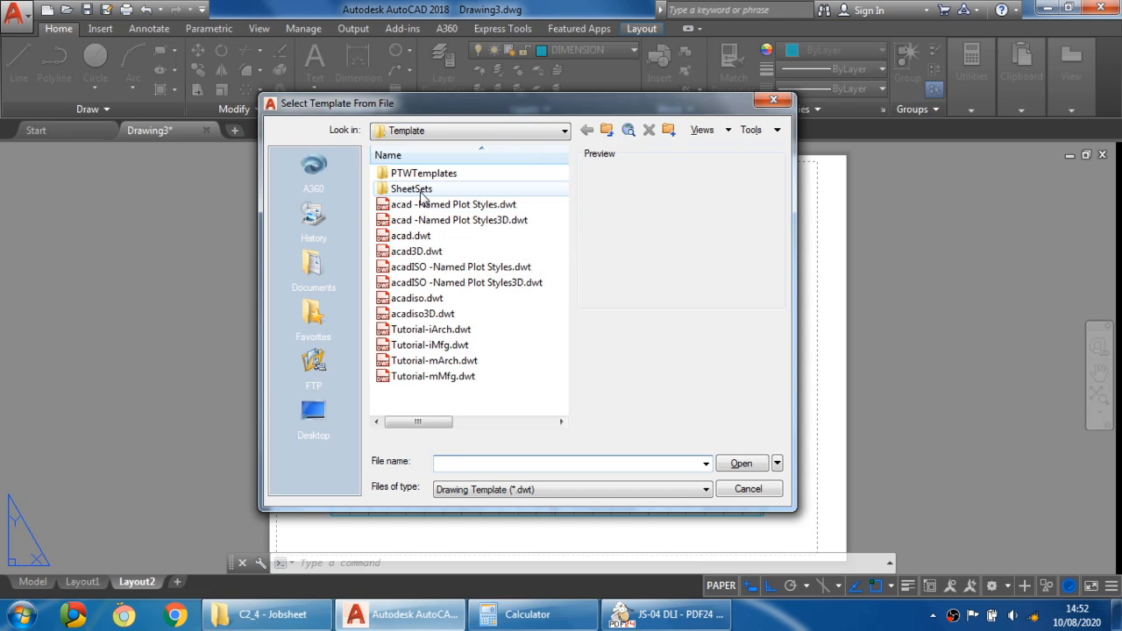
double_click(420, 193)
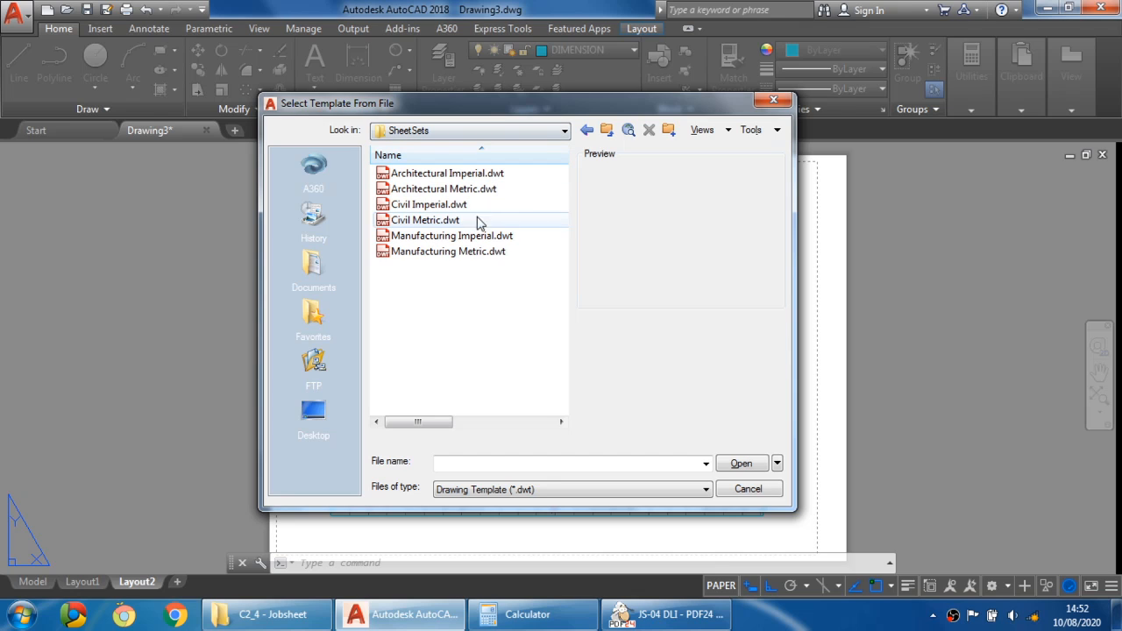
left_click(461, 254)
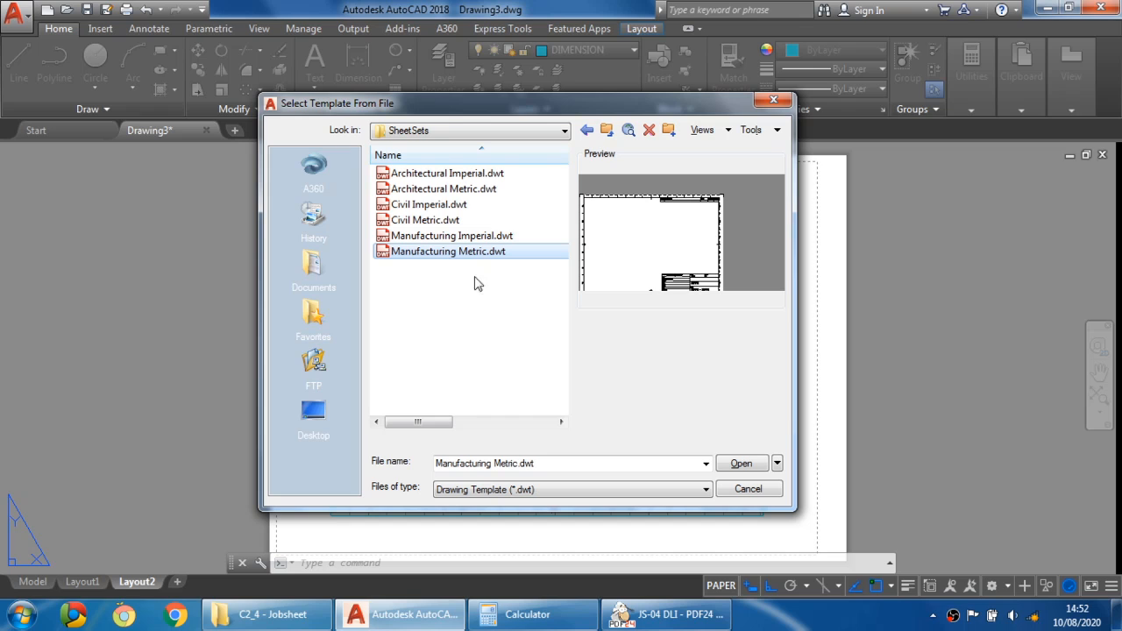
left_click(507, 262)
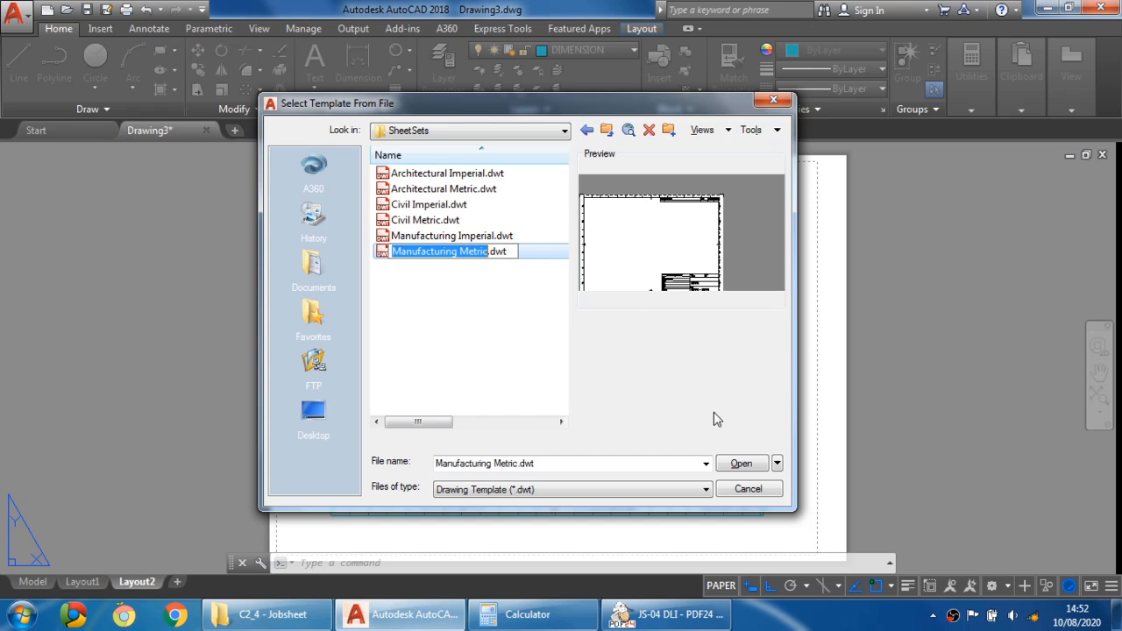
left_click(539, 286)
left_click(500, 256)
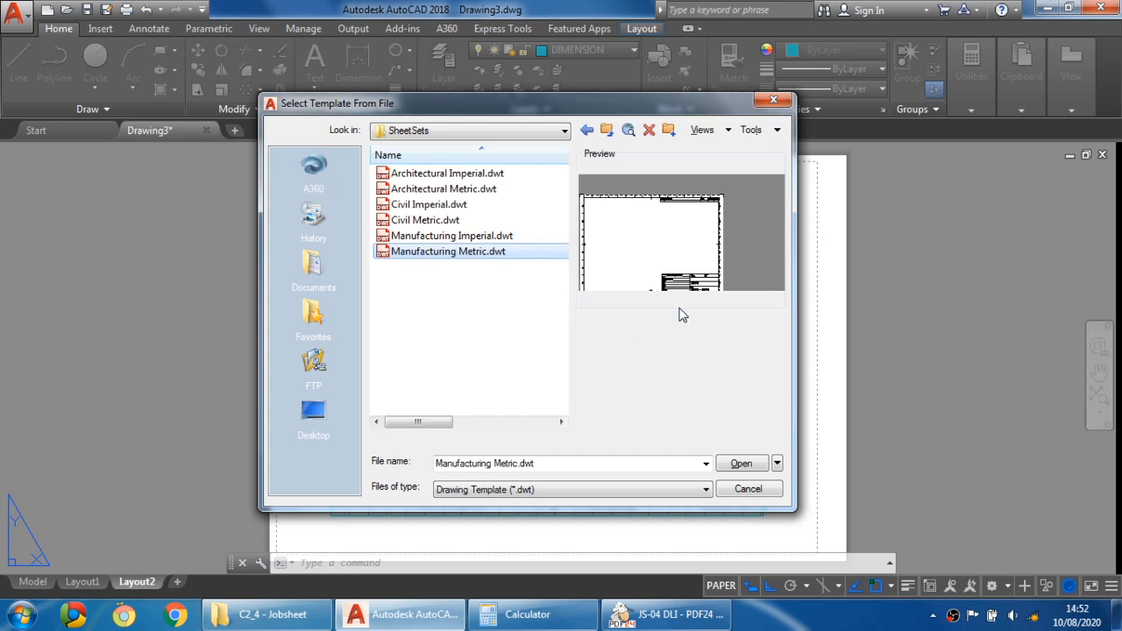
left_click(742, 465)
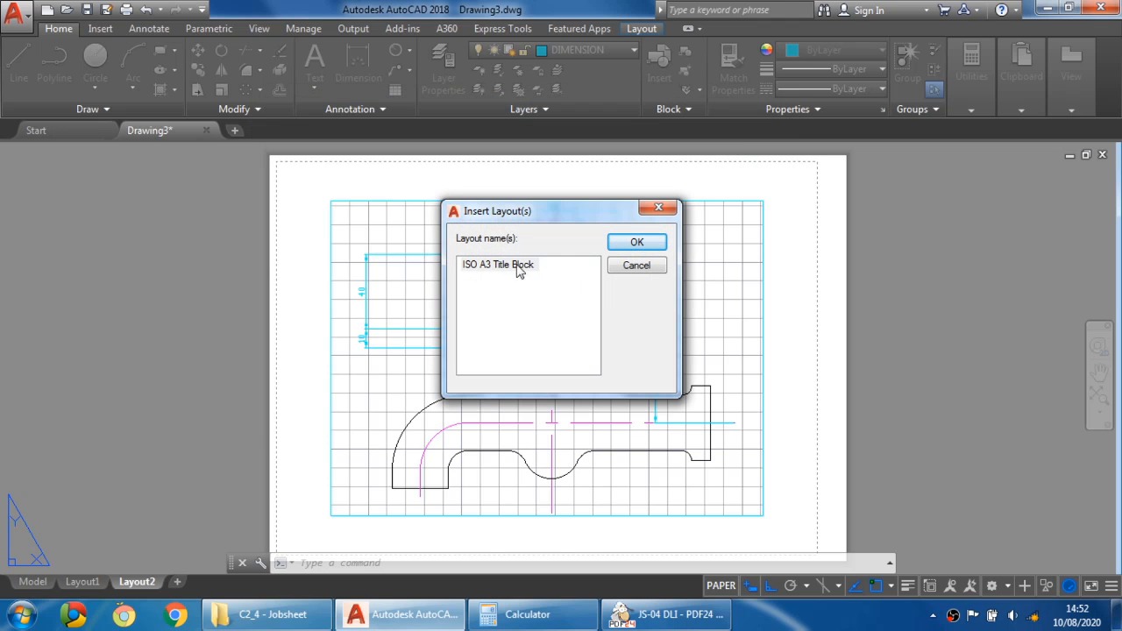
left_click(634, 243)
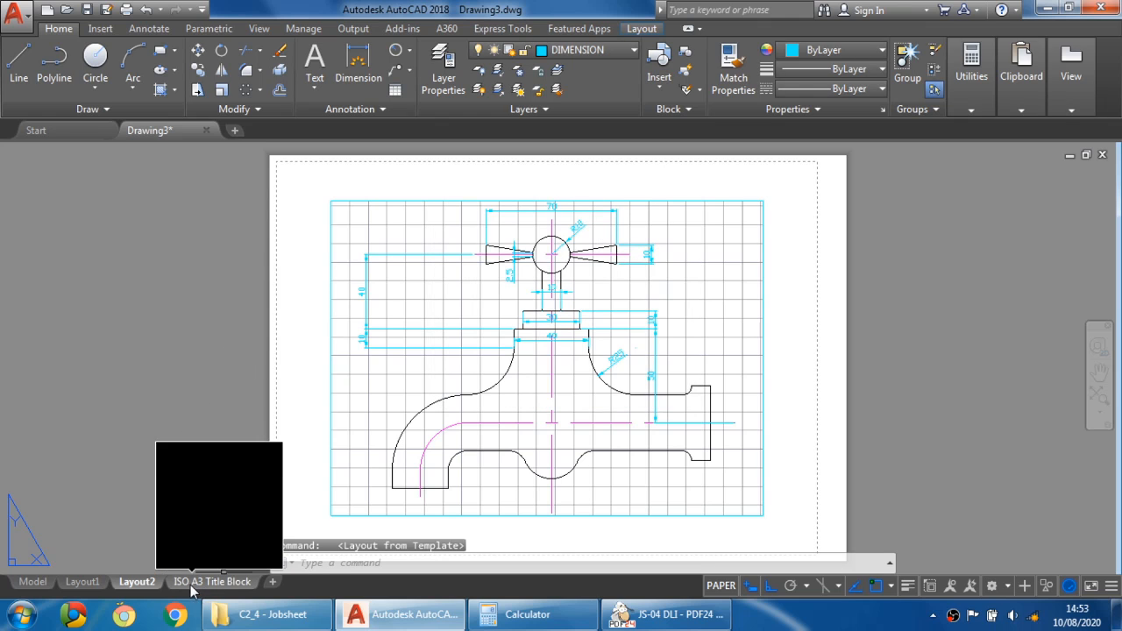
- Open the ISO A3 Title Block layout and centre the sheet in view
mouse_move(193, 594)
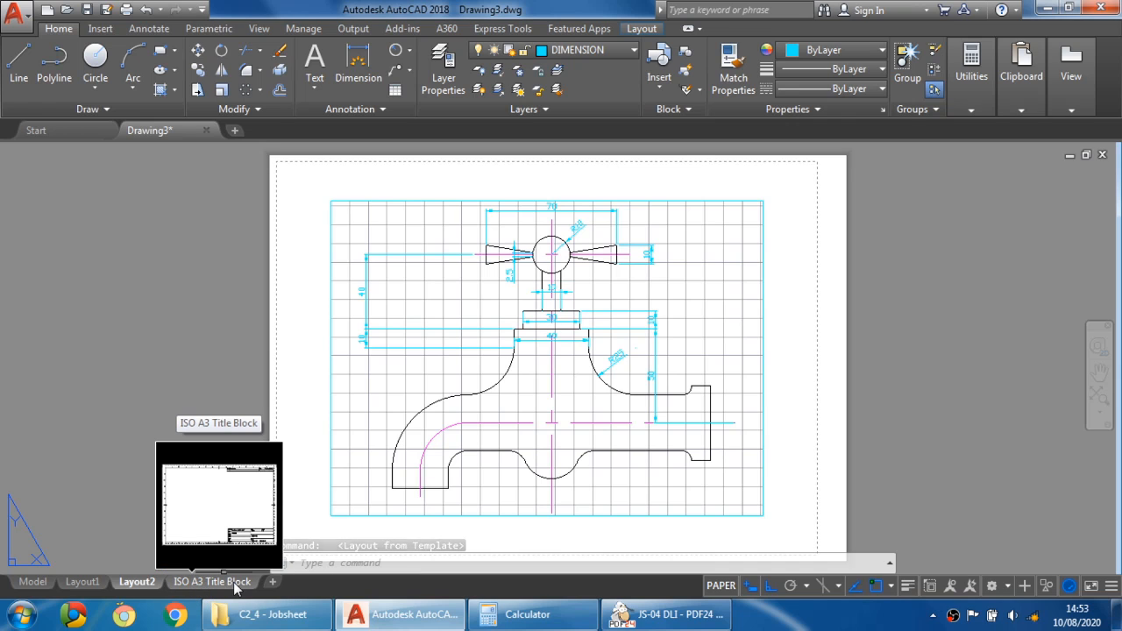
left_click(234, 584)
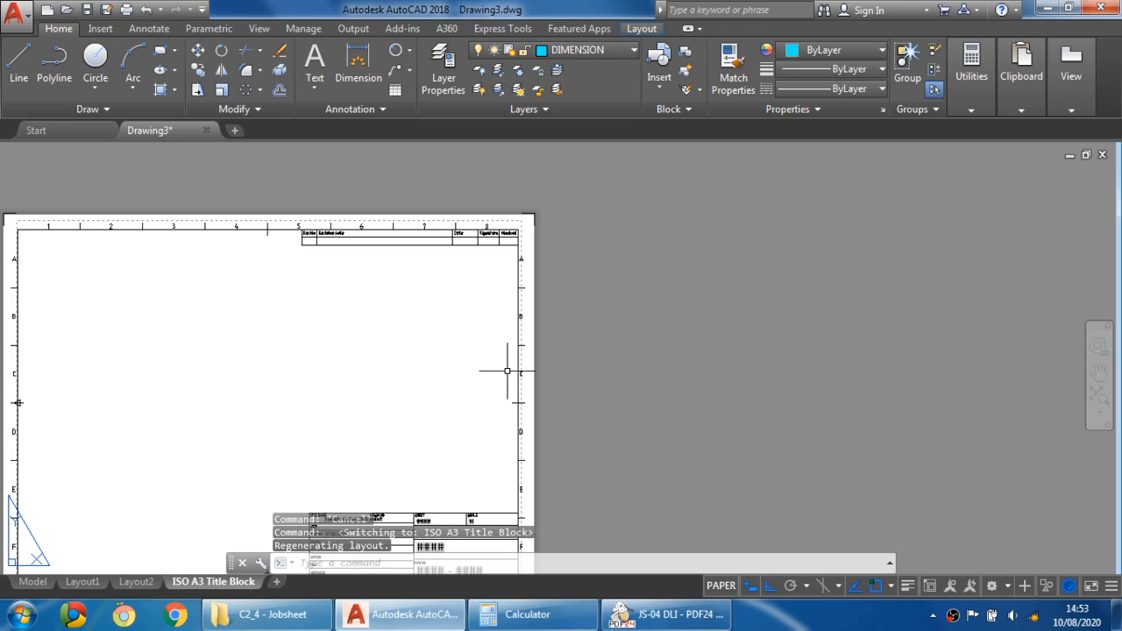
middle_click_drag(356, 394, 638, 346)
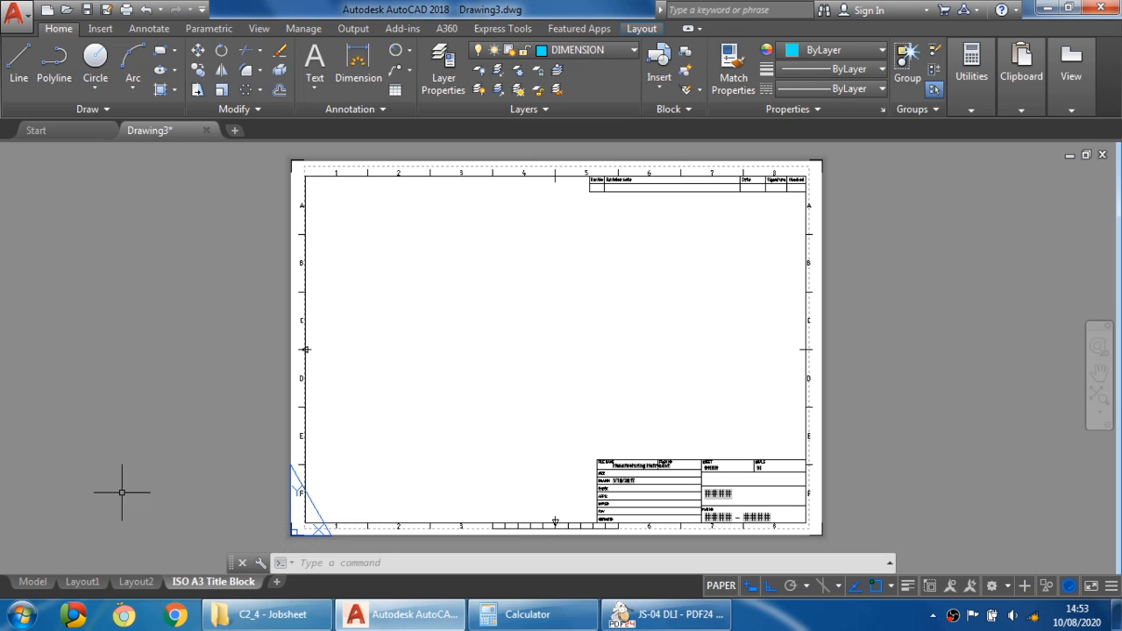
left_click(33, 583)
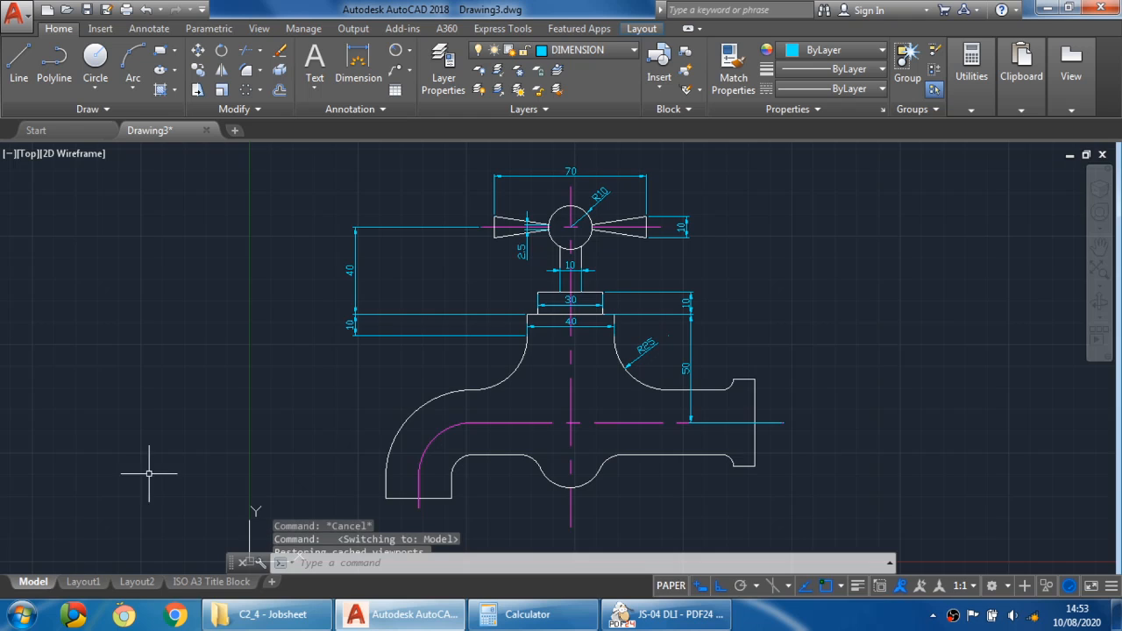
left_click(206, 582)
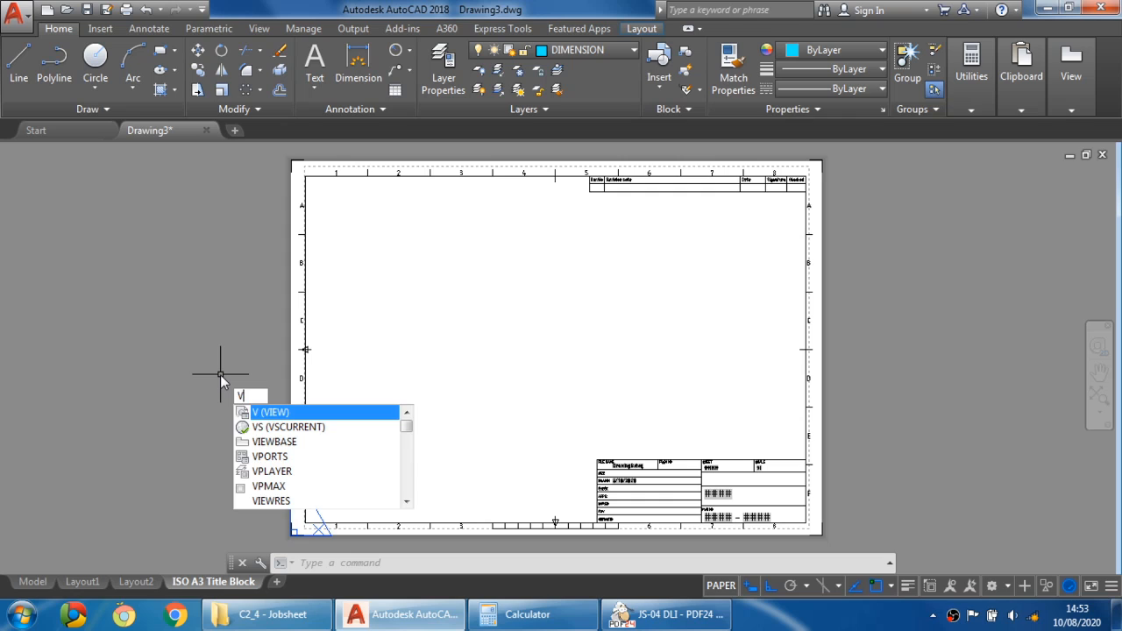
- Create a single viewport spanning the sheet's drawing border from its upper-left to lower-right corner
type("PORTS")
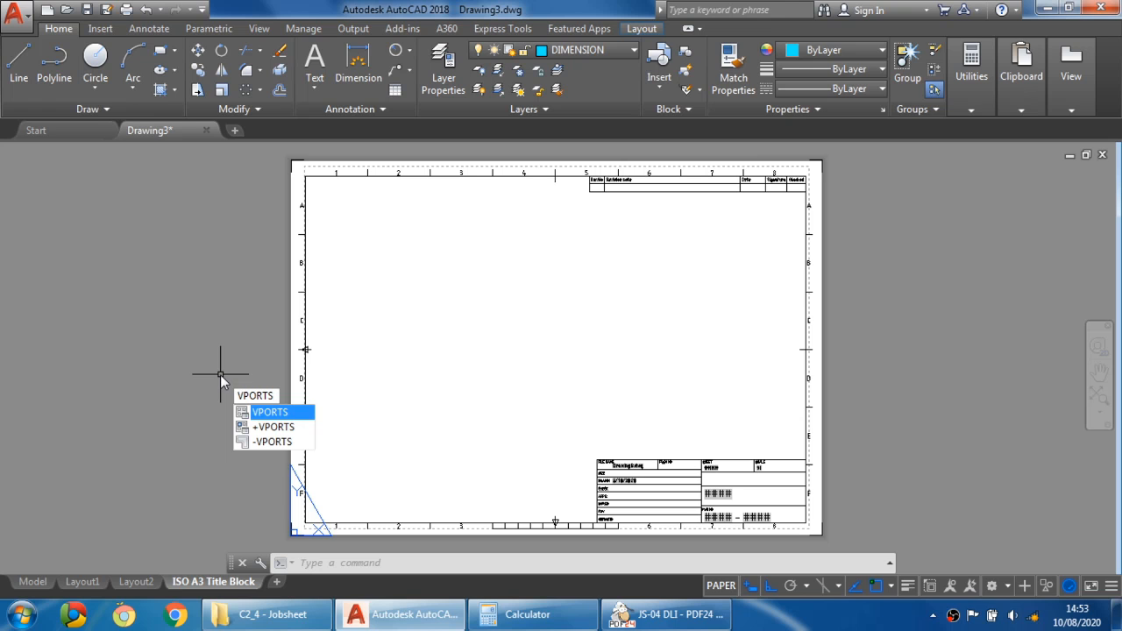
key("Return")
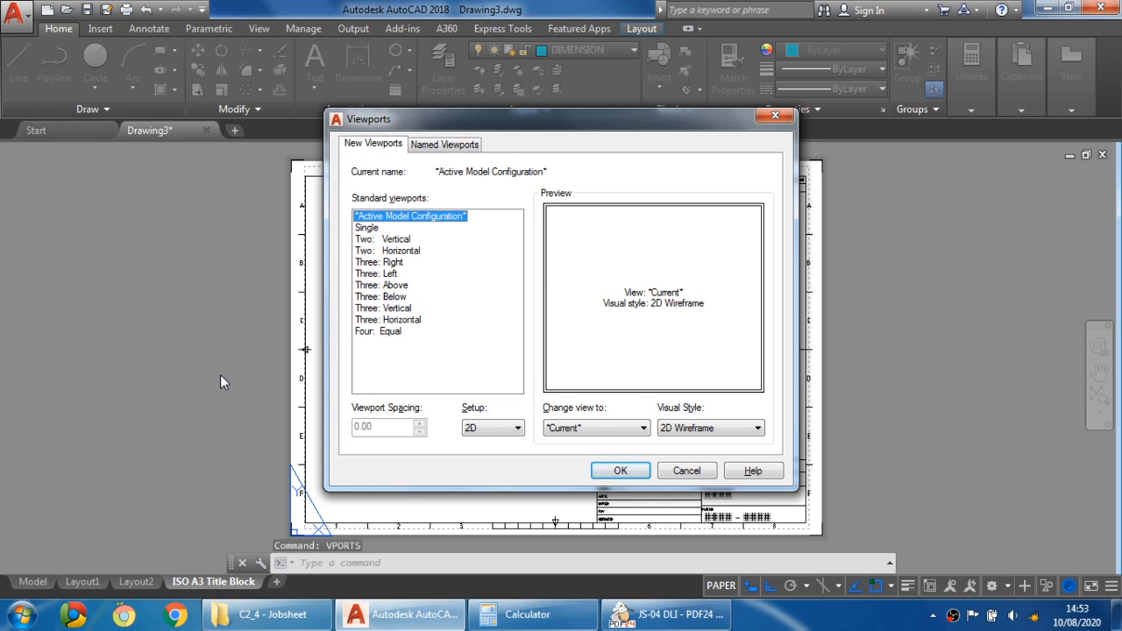
left_click(384, 230)
left_click(368, 230)
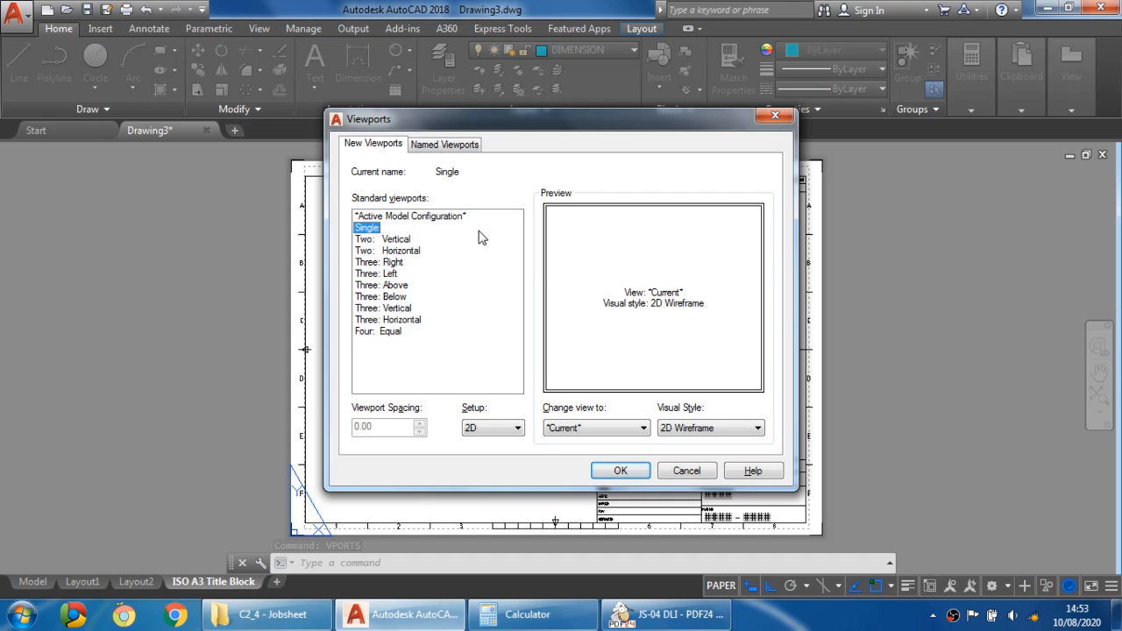
left_click(394, 240)
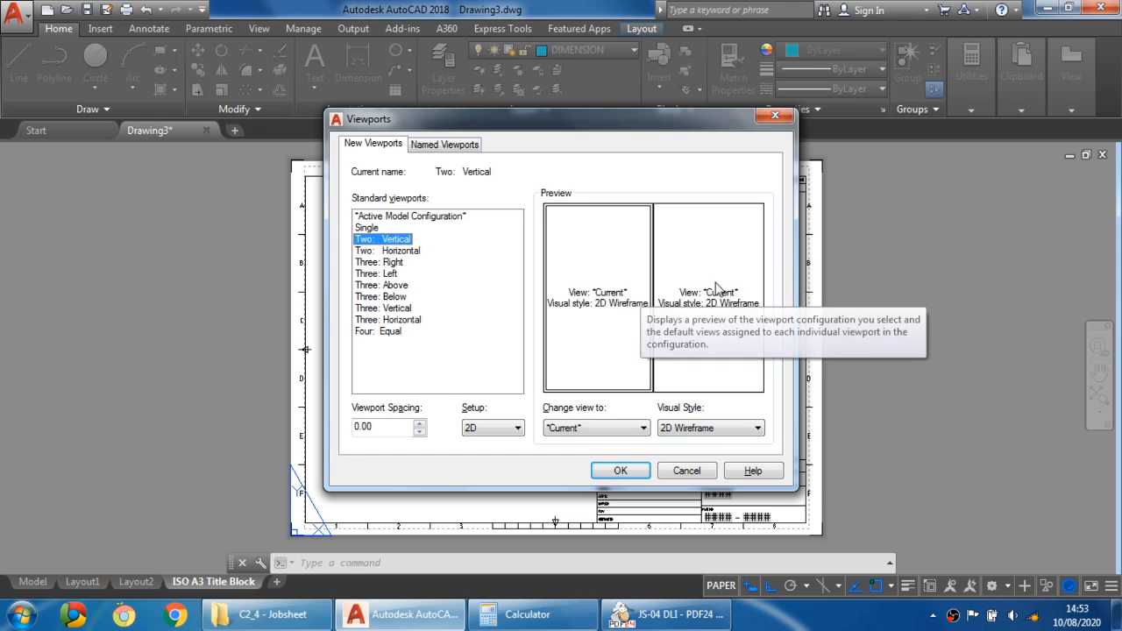
left_click(396, 253)
left_click(382, 309)
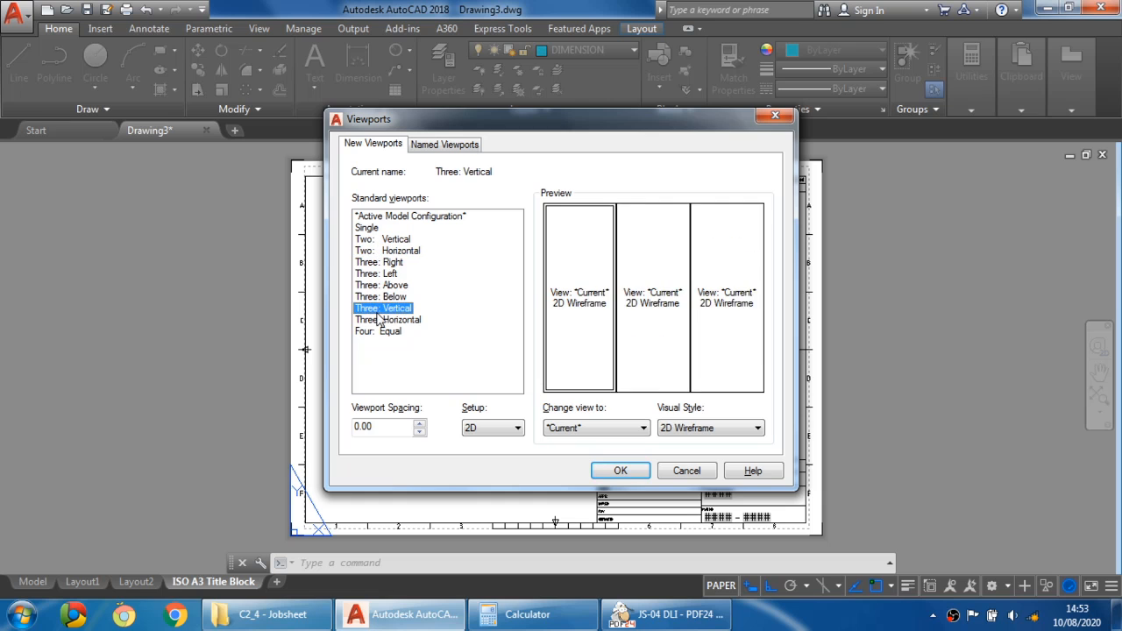
left_click(384, 332)
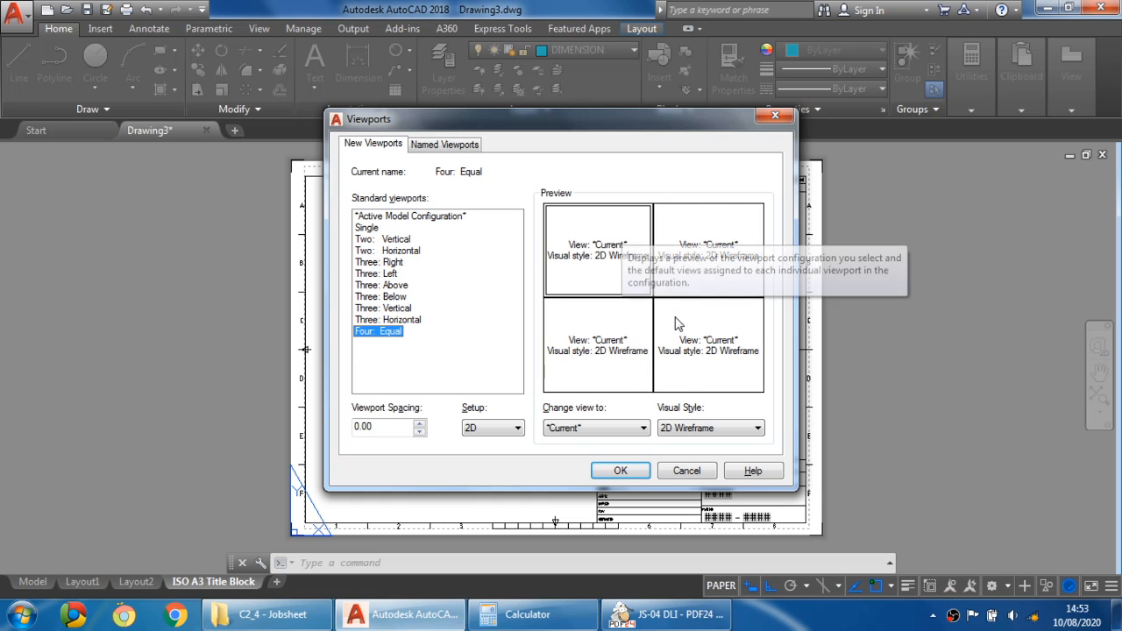
left_click(367, 228)
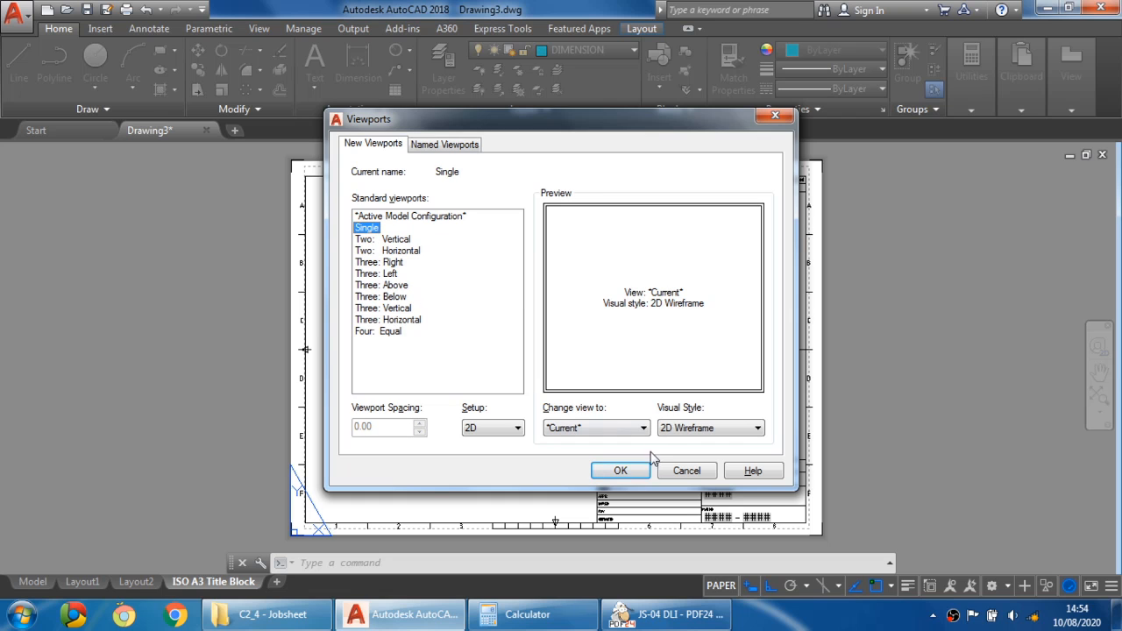
left_click(620, 472)
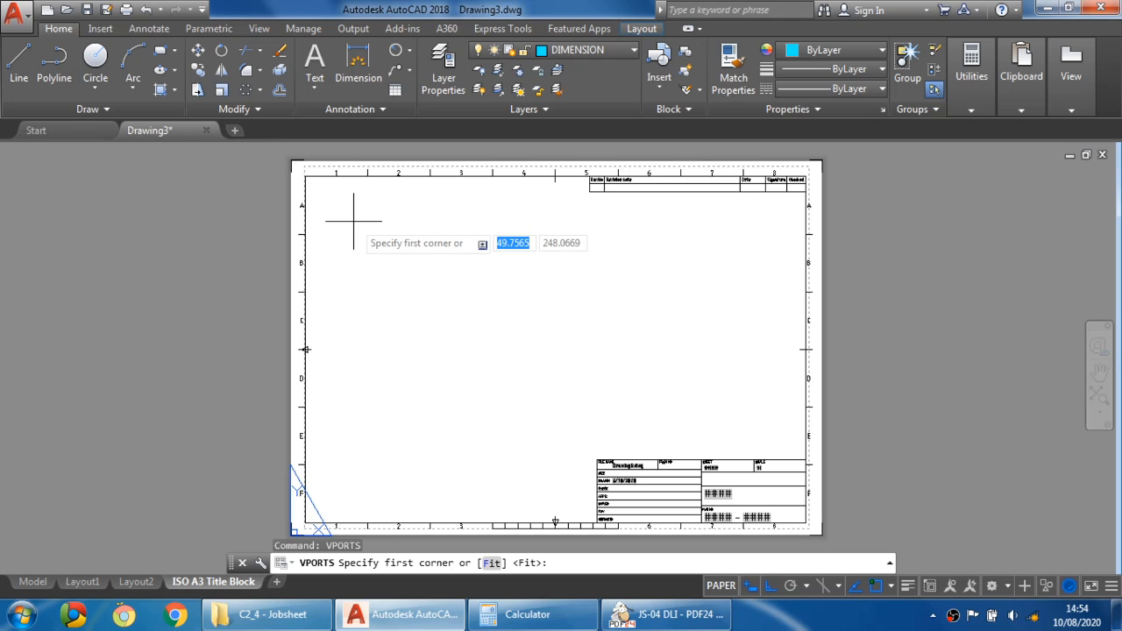
left_click(306, 177)
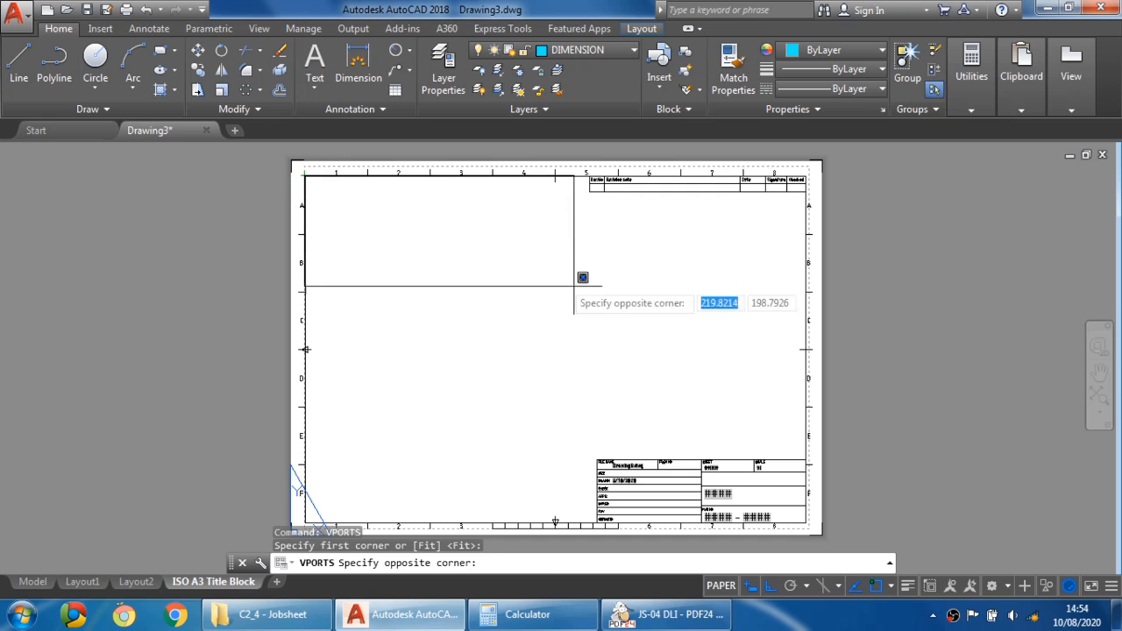
left_click(806, 524)
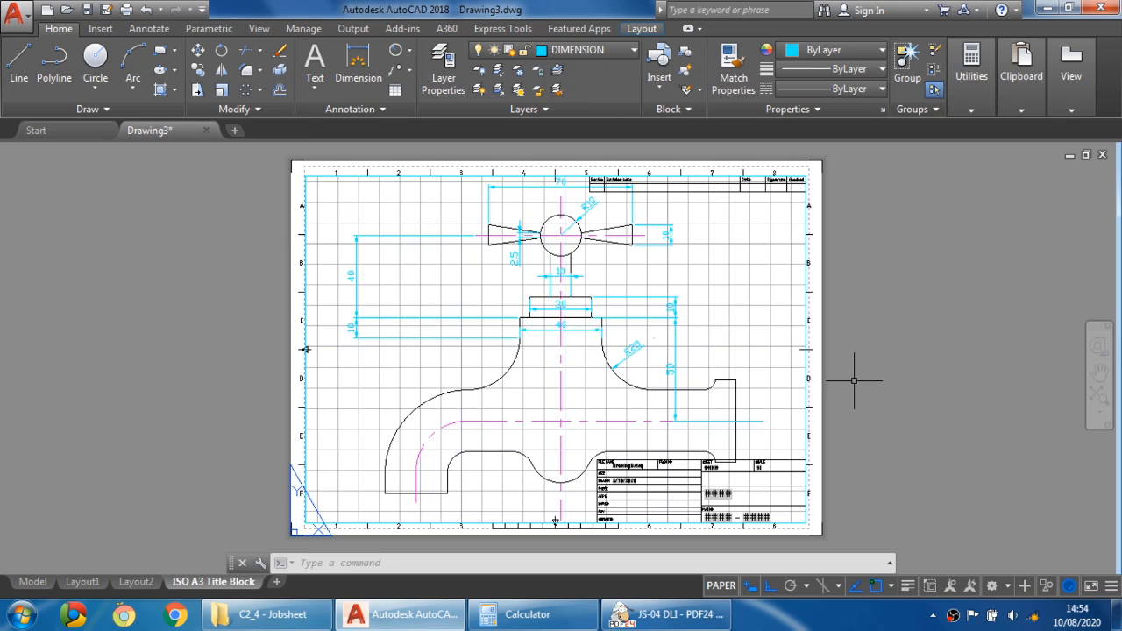
- Activate the new viewport to work in model space inside it
mouse_move(837, 380)
middle_mouse_down()
mouse_move(681, 356)
mouse_move(846, 420)
mouse_move(826, 380)
mouse_move(840, 375)
middle_mouse_up()
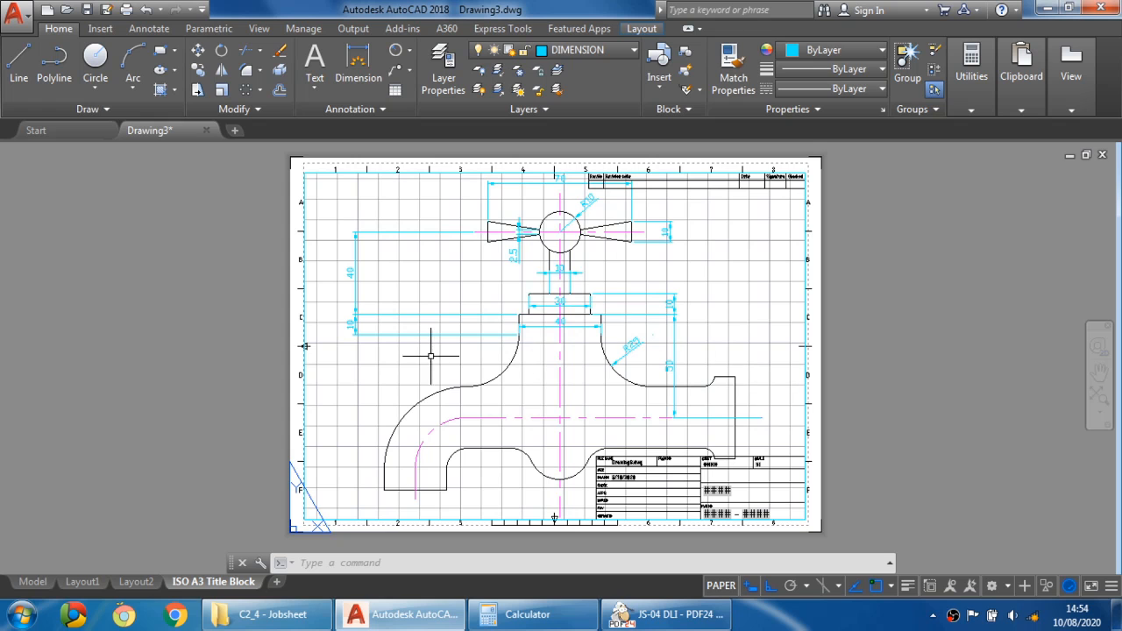
middle_click_drag(755, 354, 726, 348)
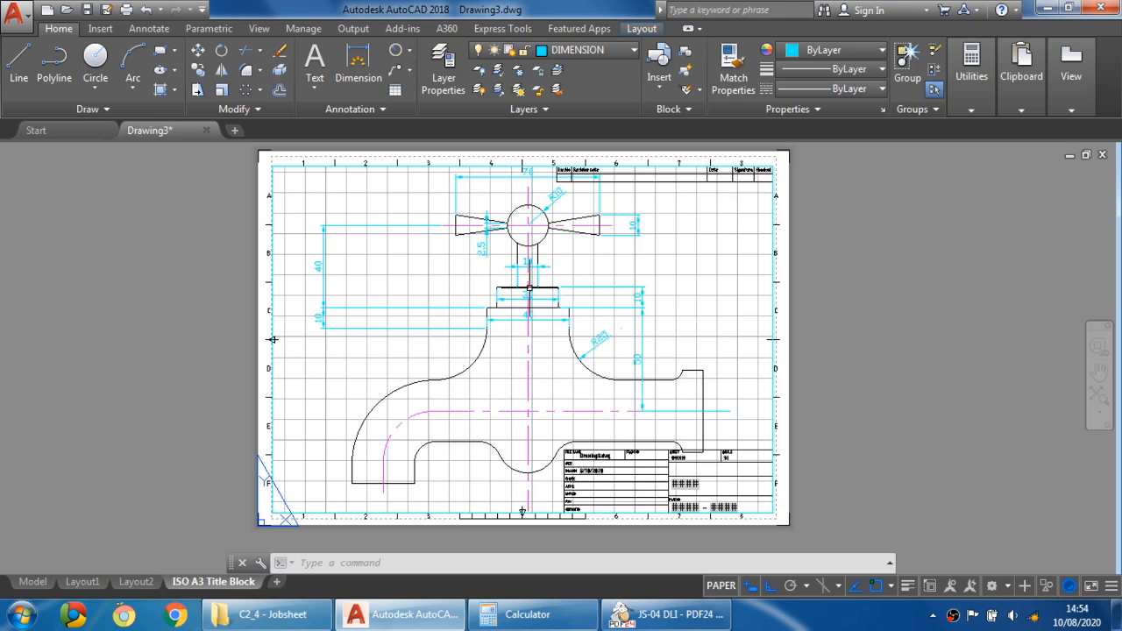
double_click(689, 274)
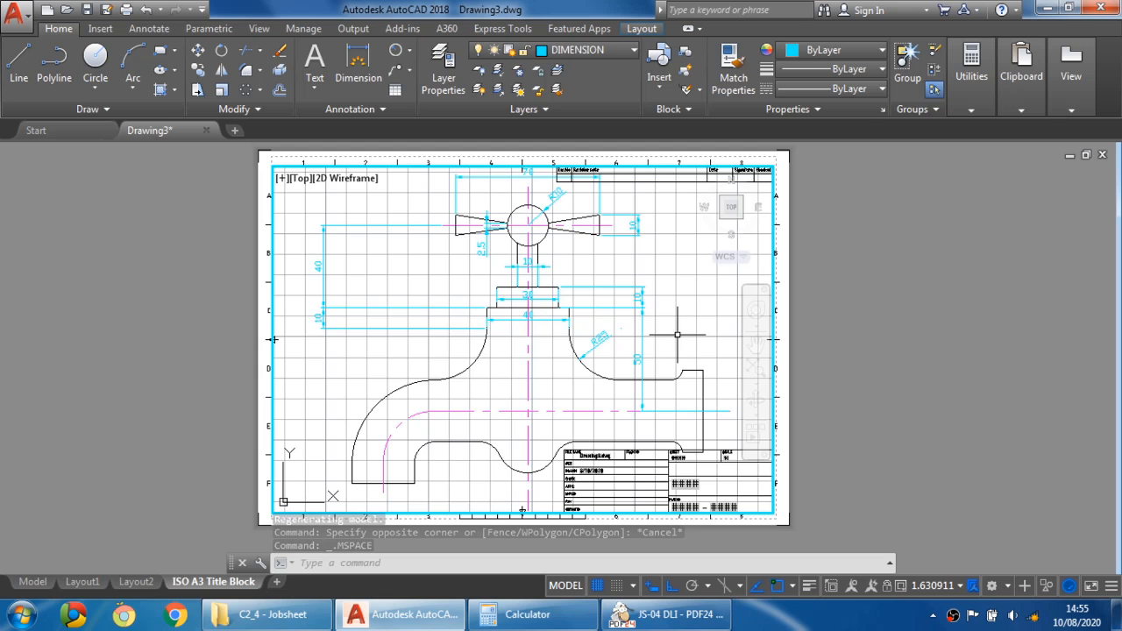
- Turn off the drawing grid display in the viewport
scroll(675, 327, "down", 3)
scroll(664, 323, "up", 3)
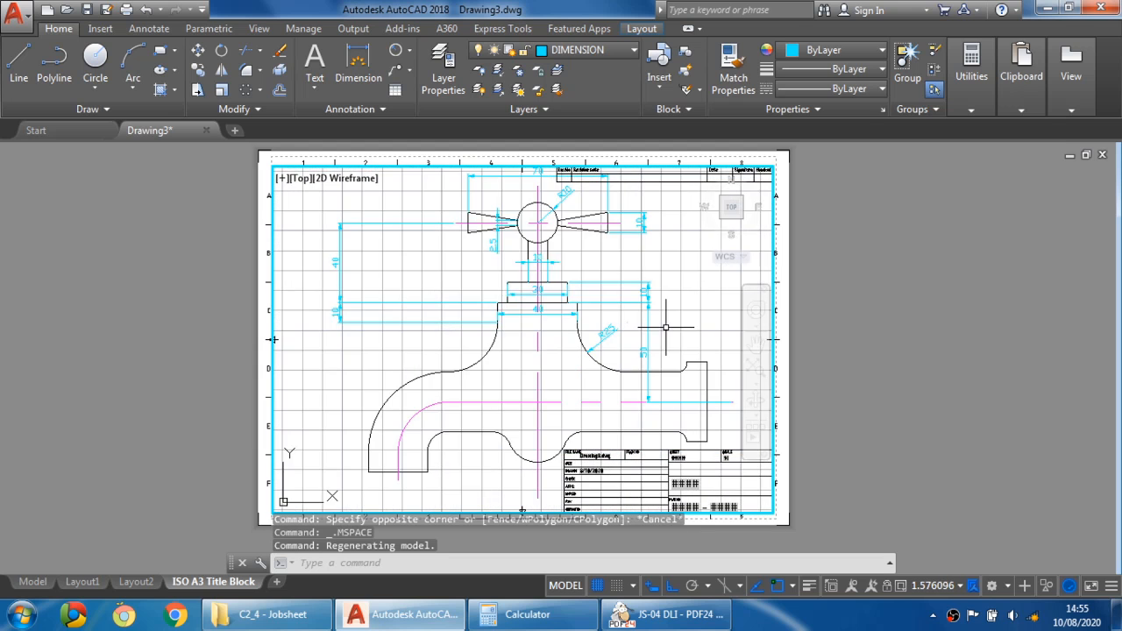
scroll(653, 323, "down", 3)
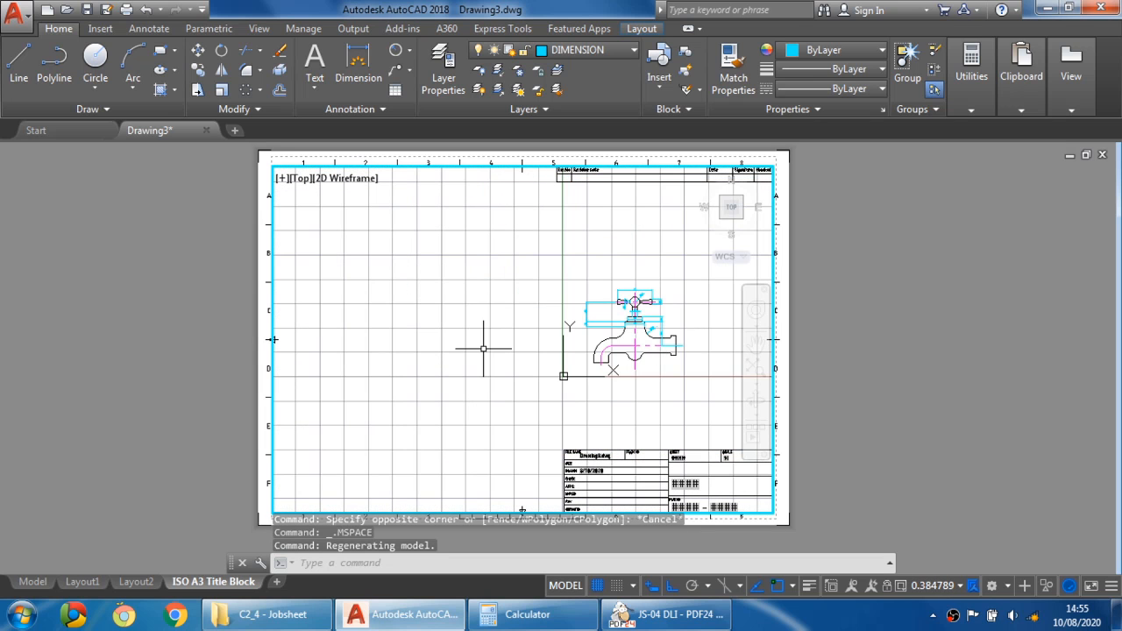
middle_click_drag(491, 346, 419, 345)
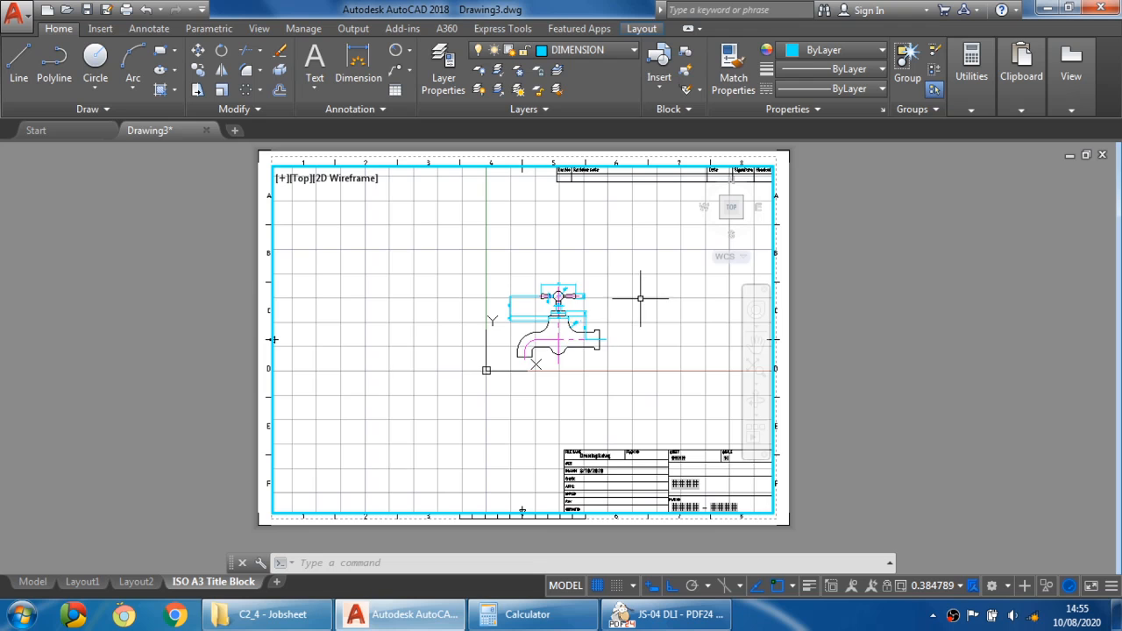
middle_click_drag(641, 295, 582, 280)
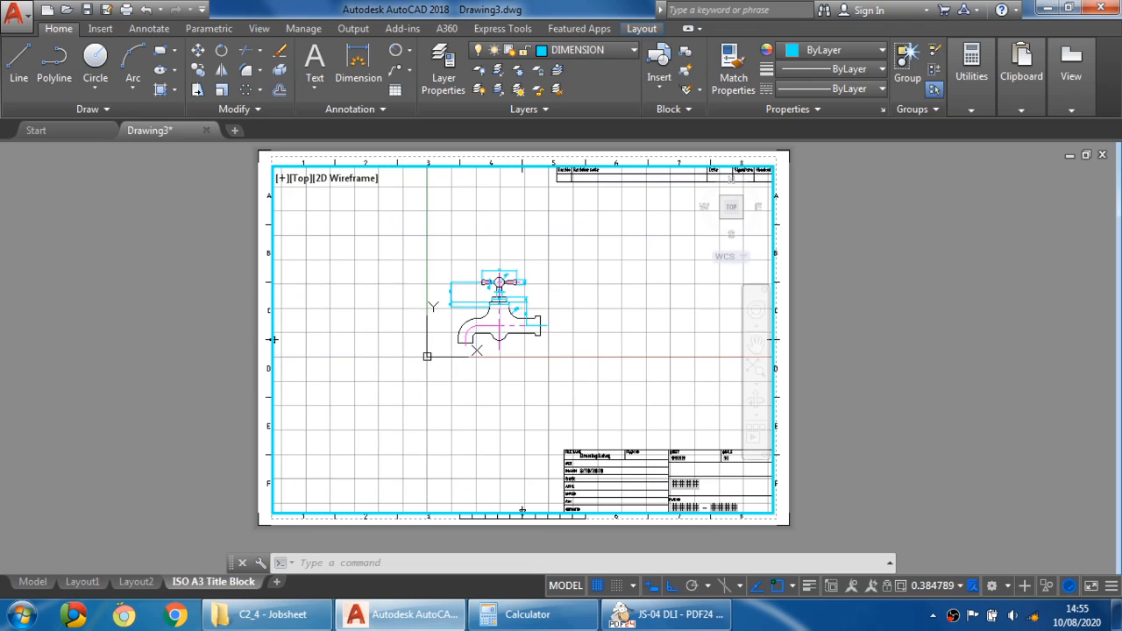
left_click(597, 586)
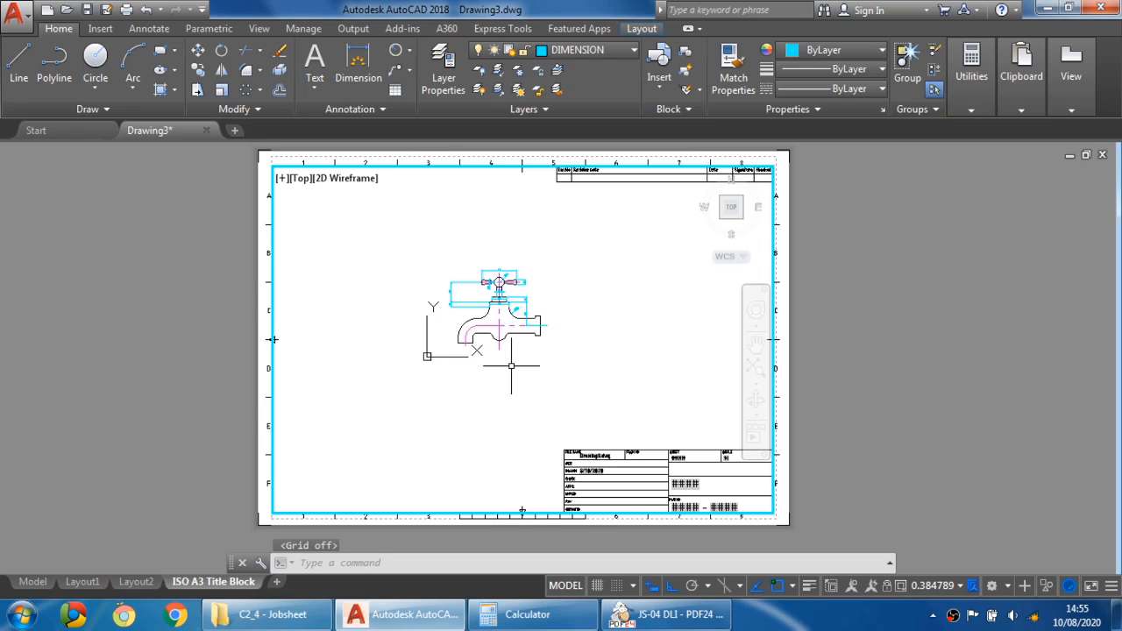
- Turn on lineweight display for the tap drawing in the viewport
middle_click_drag(525, 375, 536, 381)
scroll(534, 346, "up", 4)
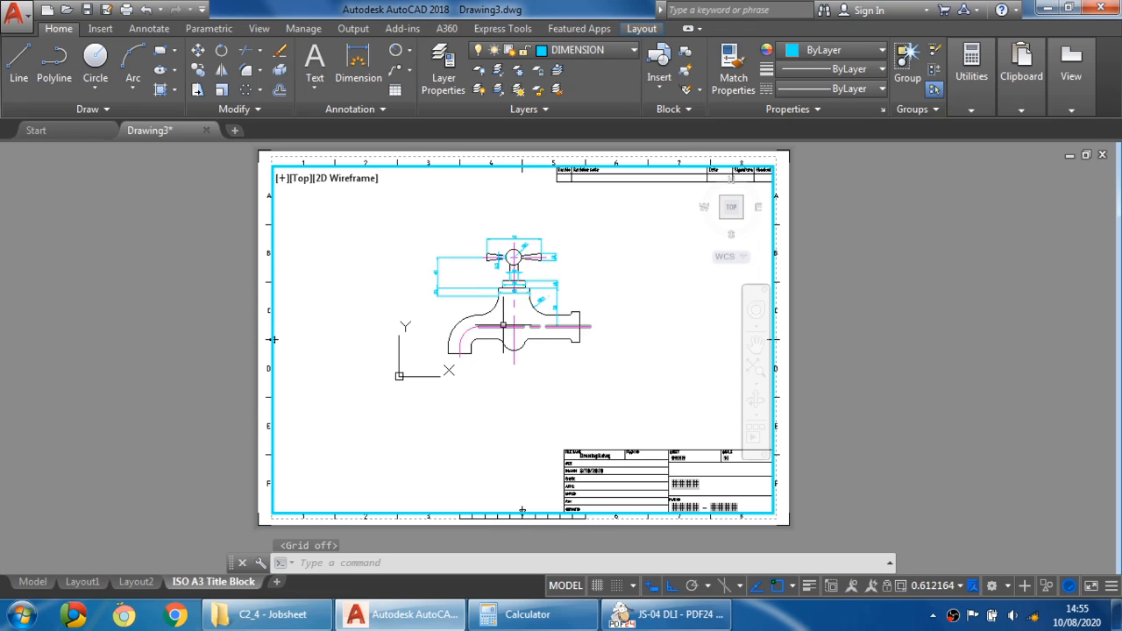
middle_click_drag(593, 308, 593, 333)
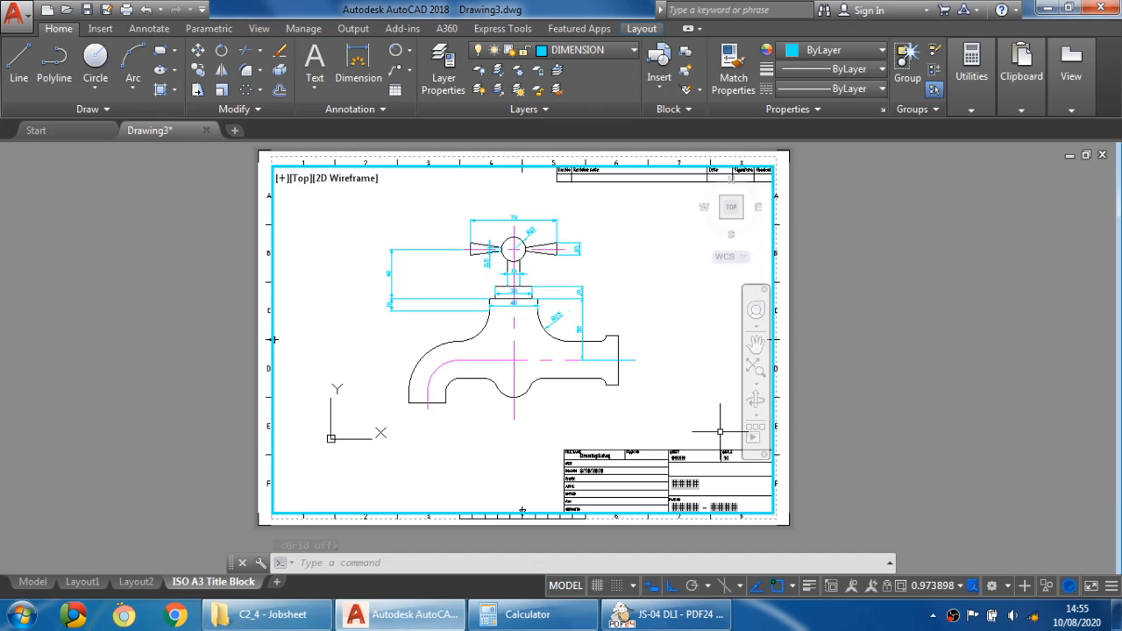
left_click(809, 586)
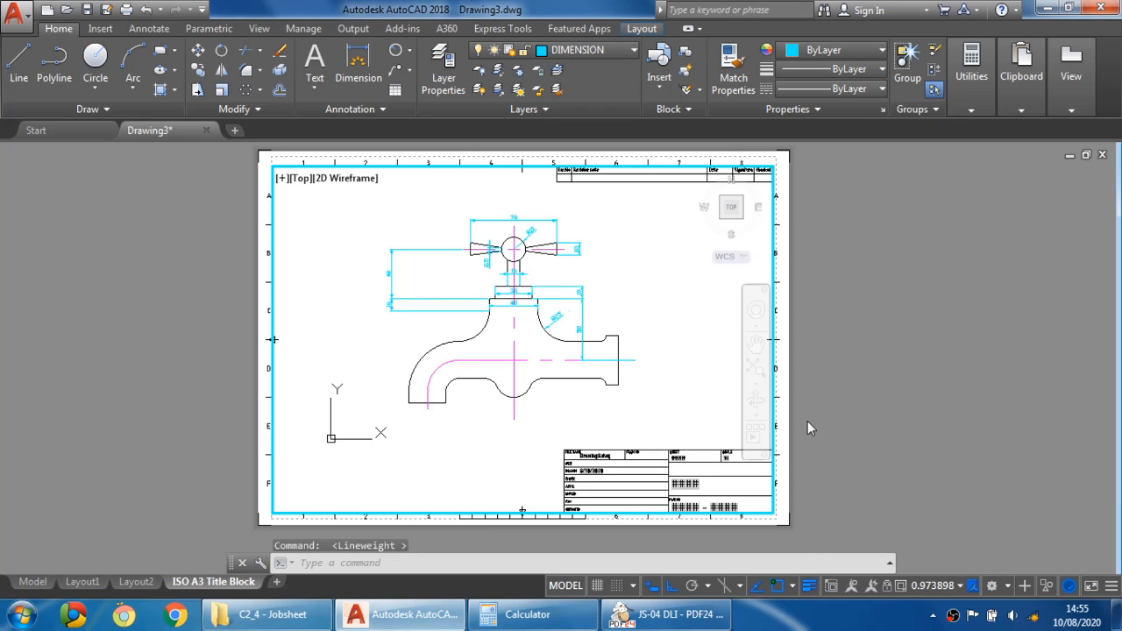
- Set the viewport scale to 1:1, centre the tap drawing within it, and return to paper space
left_click(936, 586)
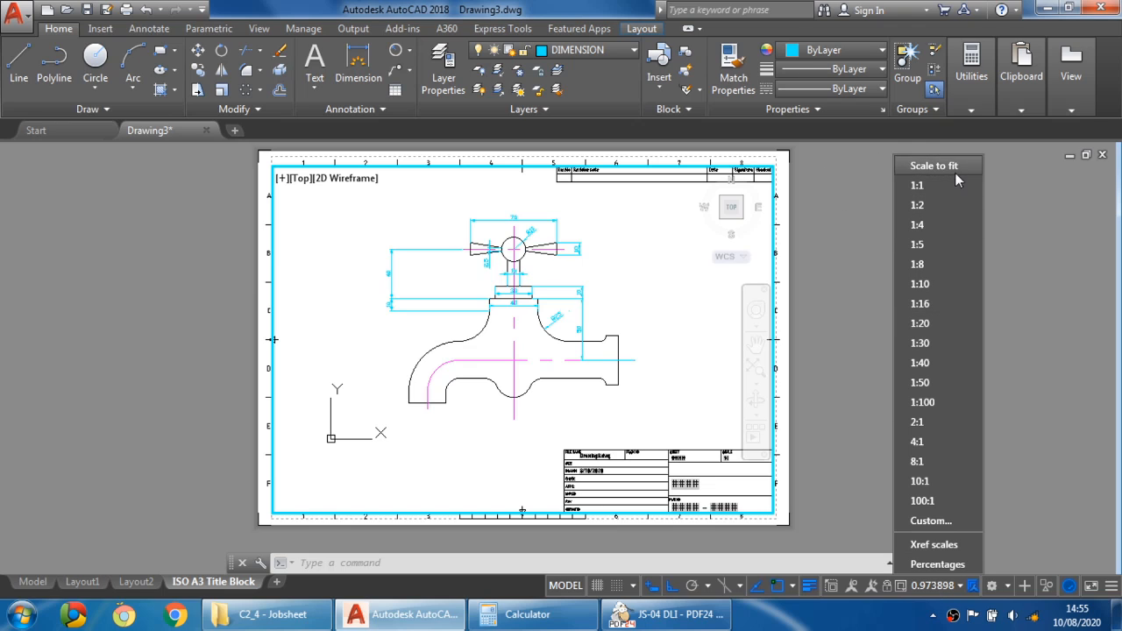
left_click(940, 191)
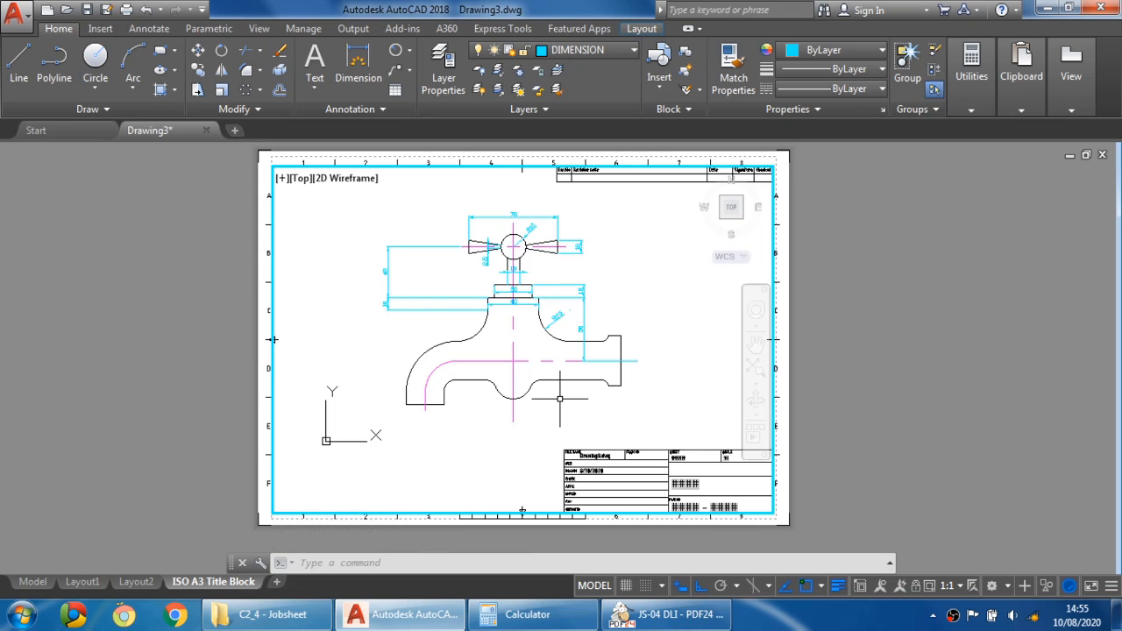
middle_click_drag(559, 399, 568, 404)
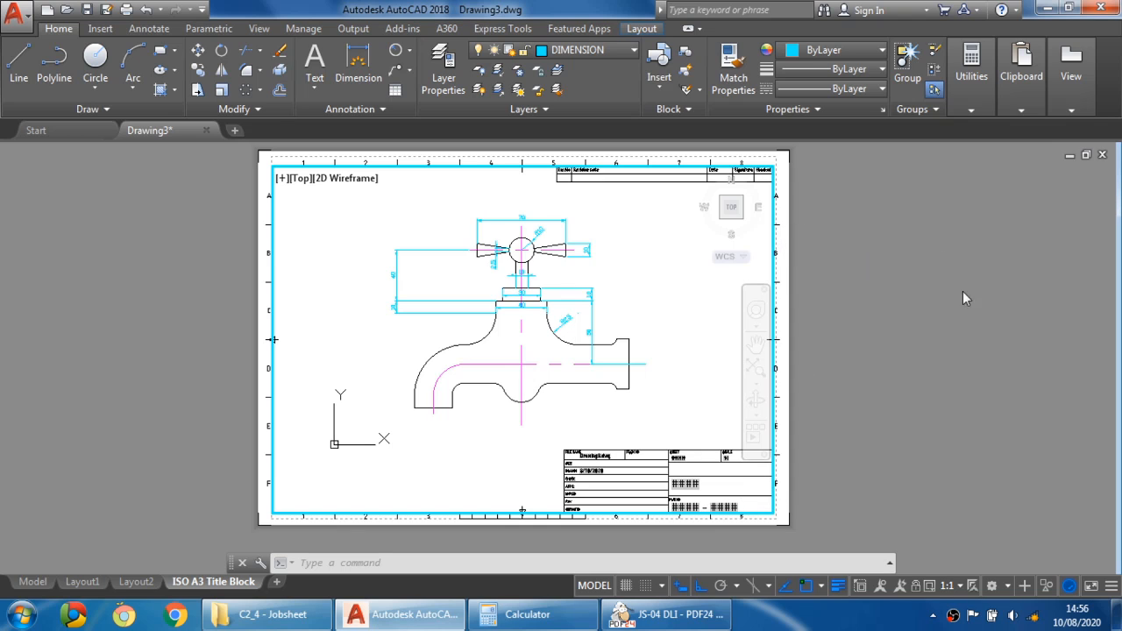
double_click(858, 261)
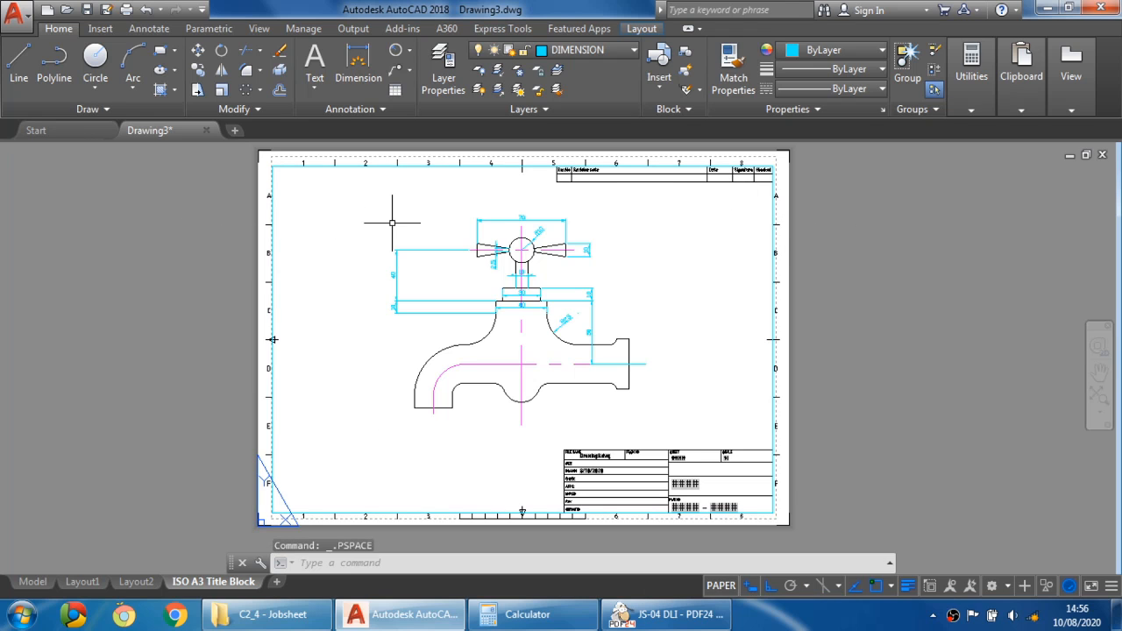
- Zoom and pan around the sheet to inspect the scaled tap drawing and title block
scroll(517, 296, "down", 4)
scroll(522, 301, "up", 5)
scroll(521, 301, "down", 2)
scroll(521, 302, "down", 4)
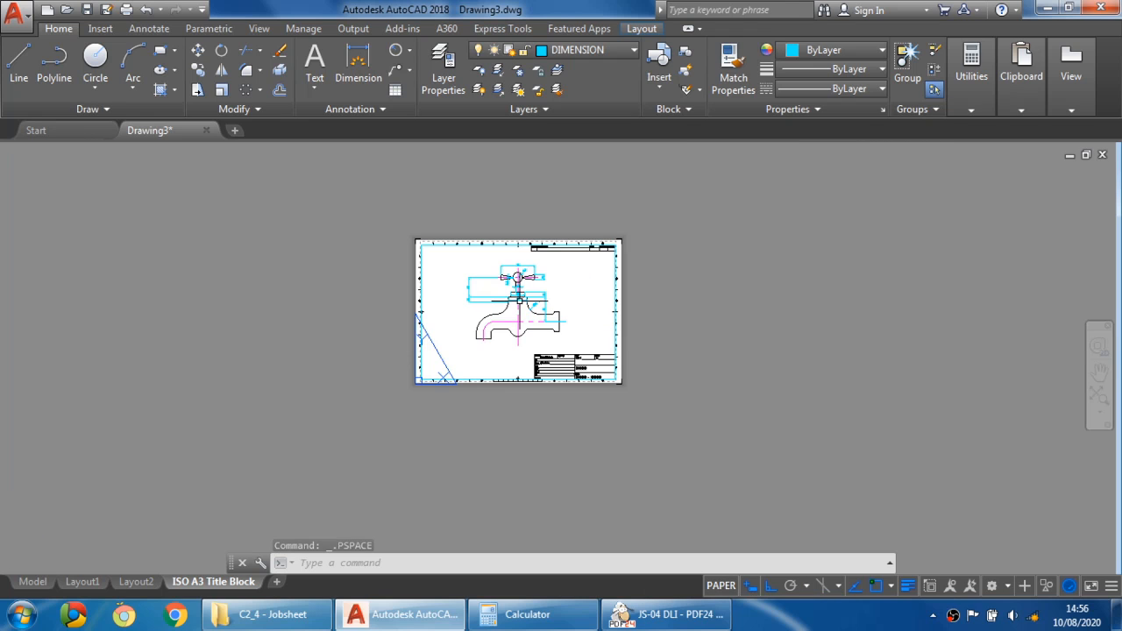
scroll(521, 301, "up", 5)
scroll(518, 293, "down", 2)
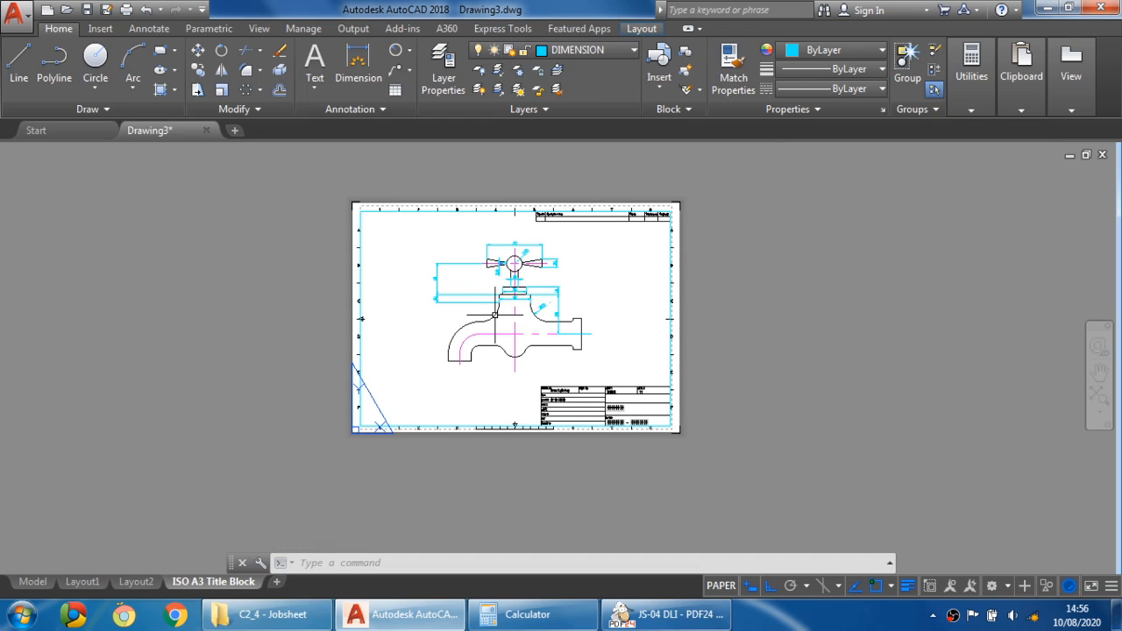
middle_click_drag(493, 321, 553, 377)
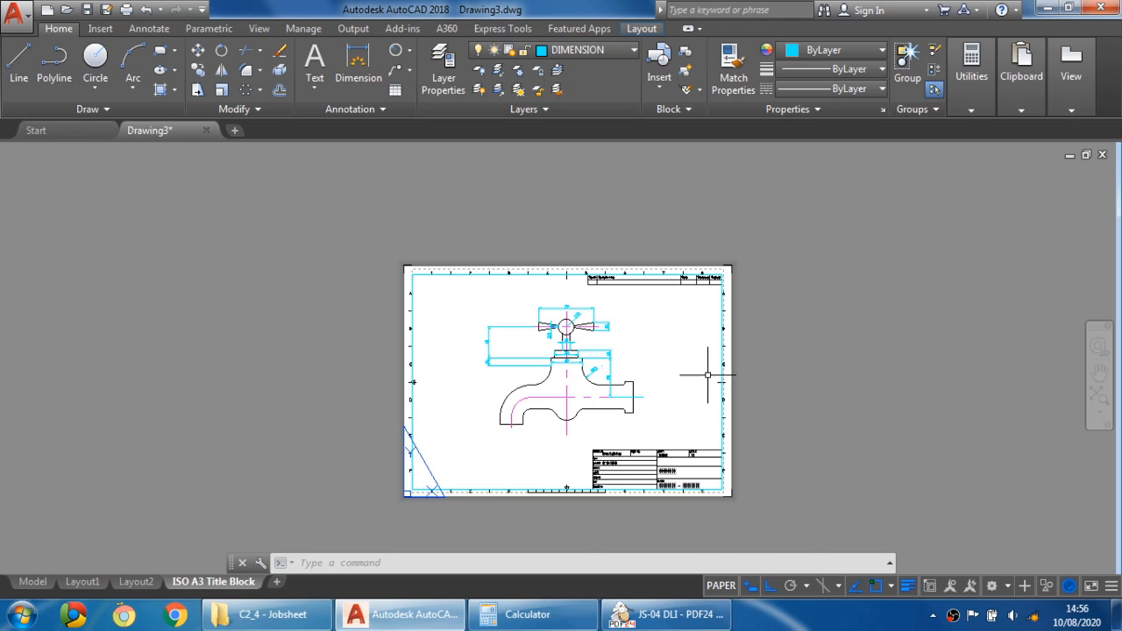
scroll(592, 384, "up", 2)
middle_click_drag(580, 356, 569, 317)
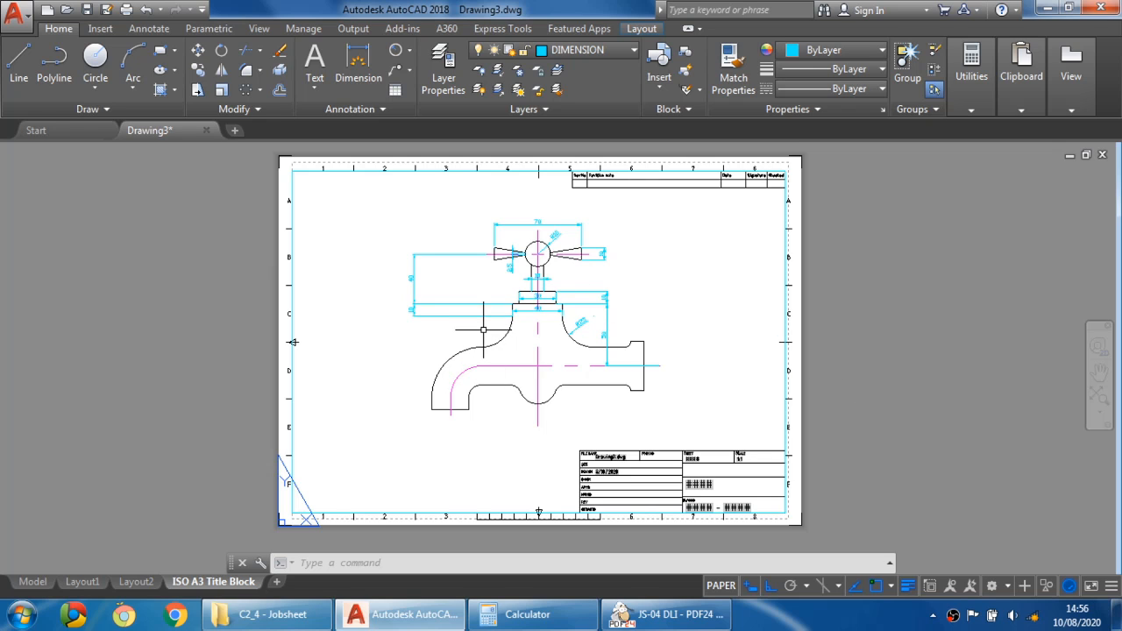
scroll(512, 254, "up", 4)
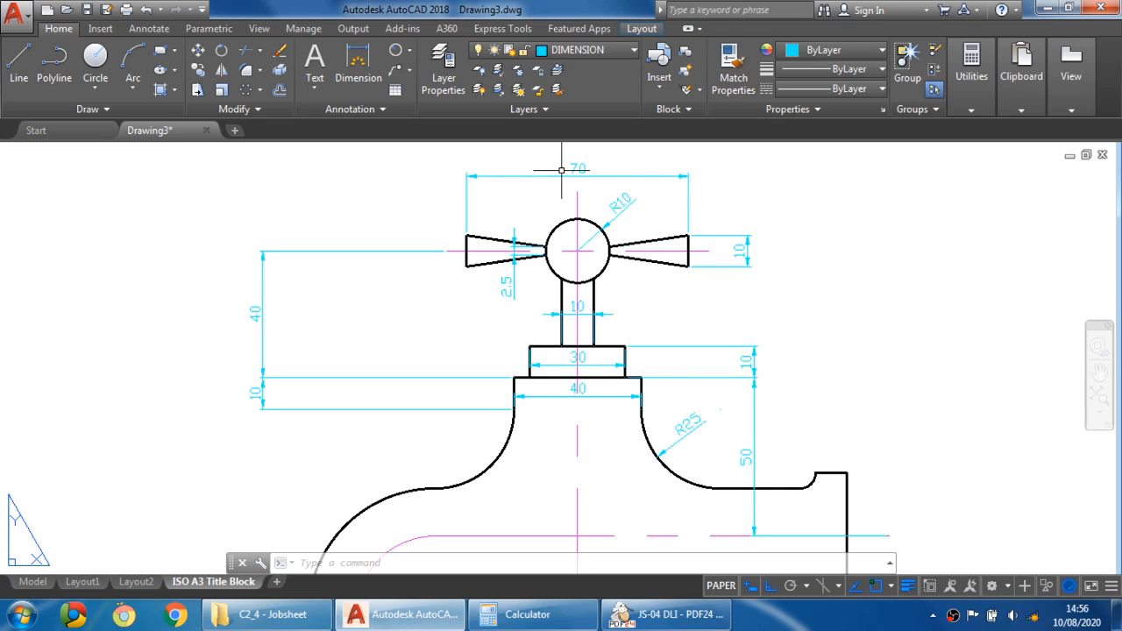
scroll(573, 213, "down", 2)
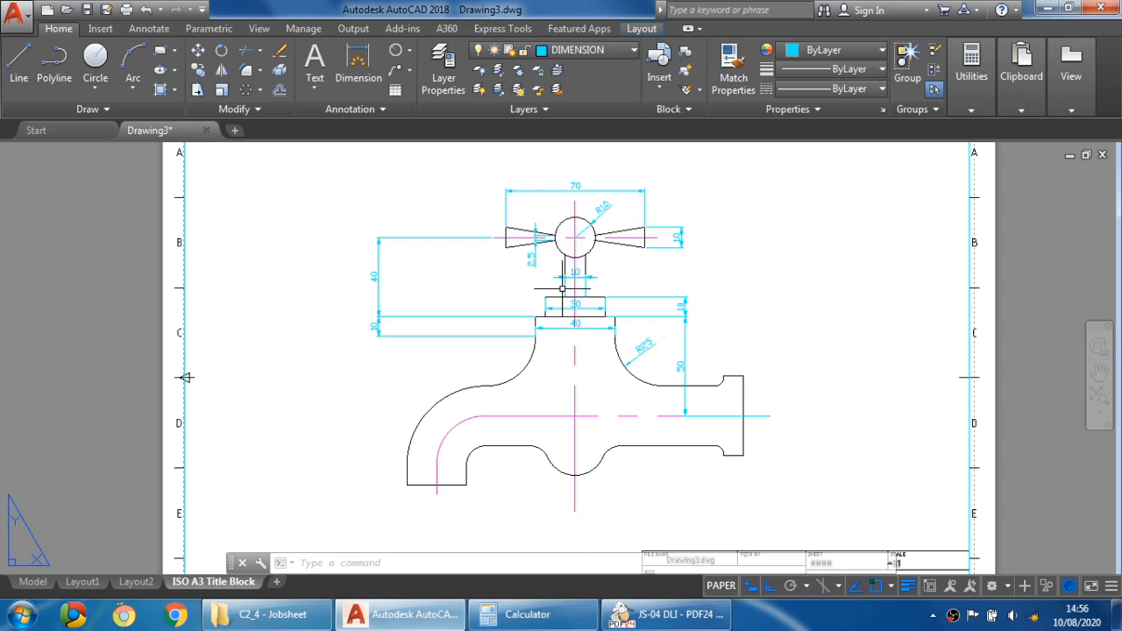
scroll(562, 289, "down", 2)
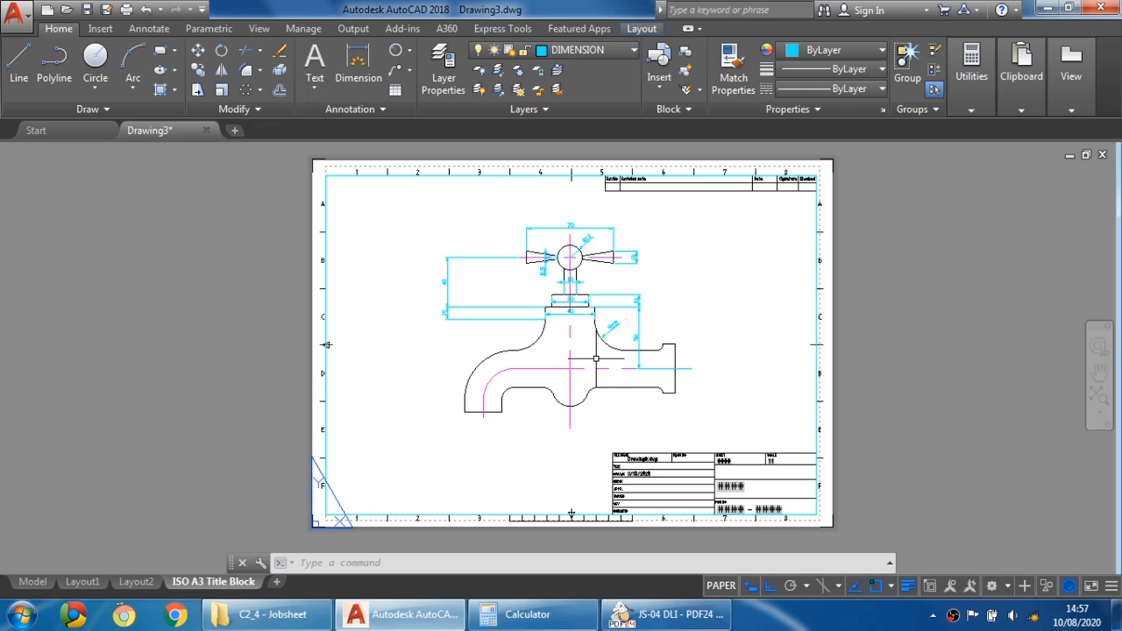
middle_click_drag(628, 347, 532, 337)
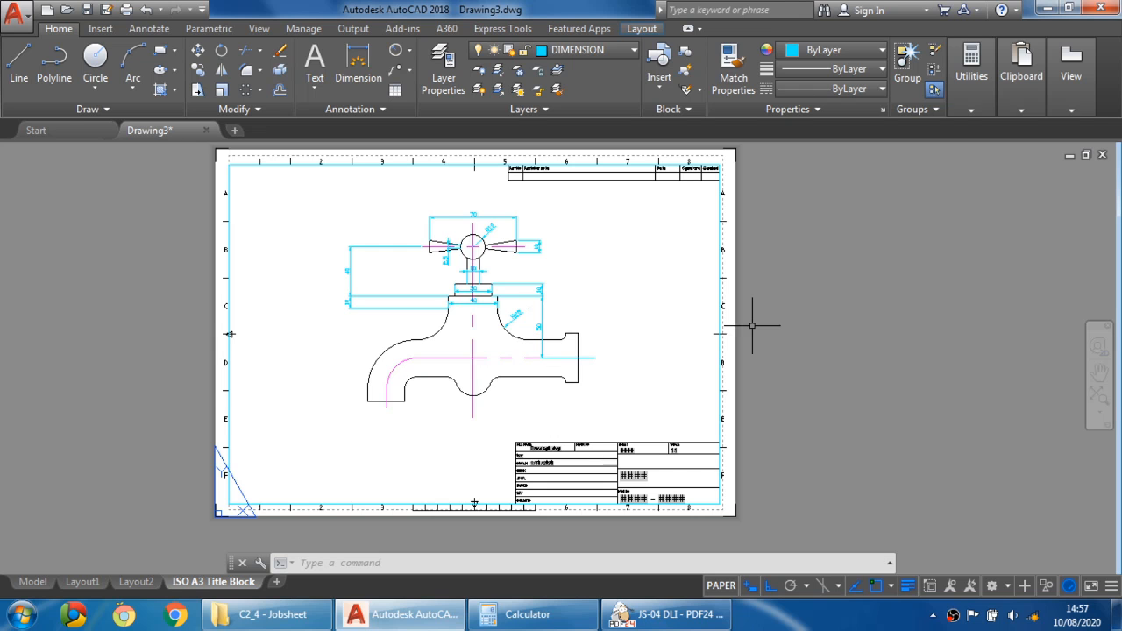
mouse_move(643, 314)
middle_mouse_down()
mouse_move(582, 300)
mouse_move(526, 313)
mouse_move(697, 325)
mouse_move(673, 303)
middle_mouse_up()
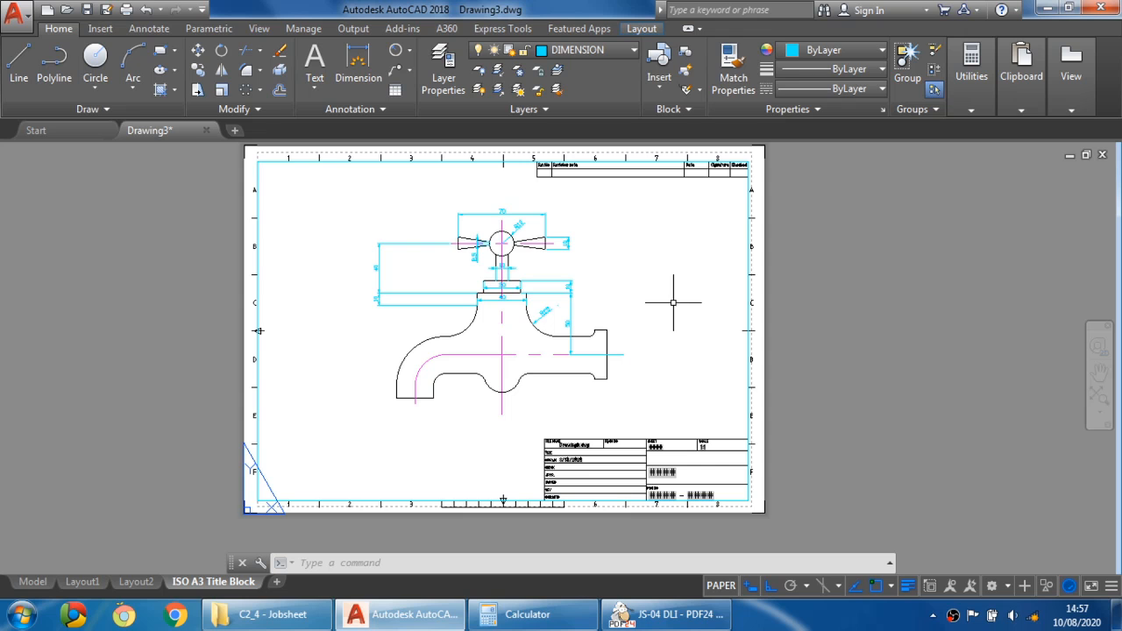
scroll(651, 487, "up", 1)
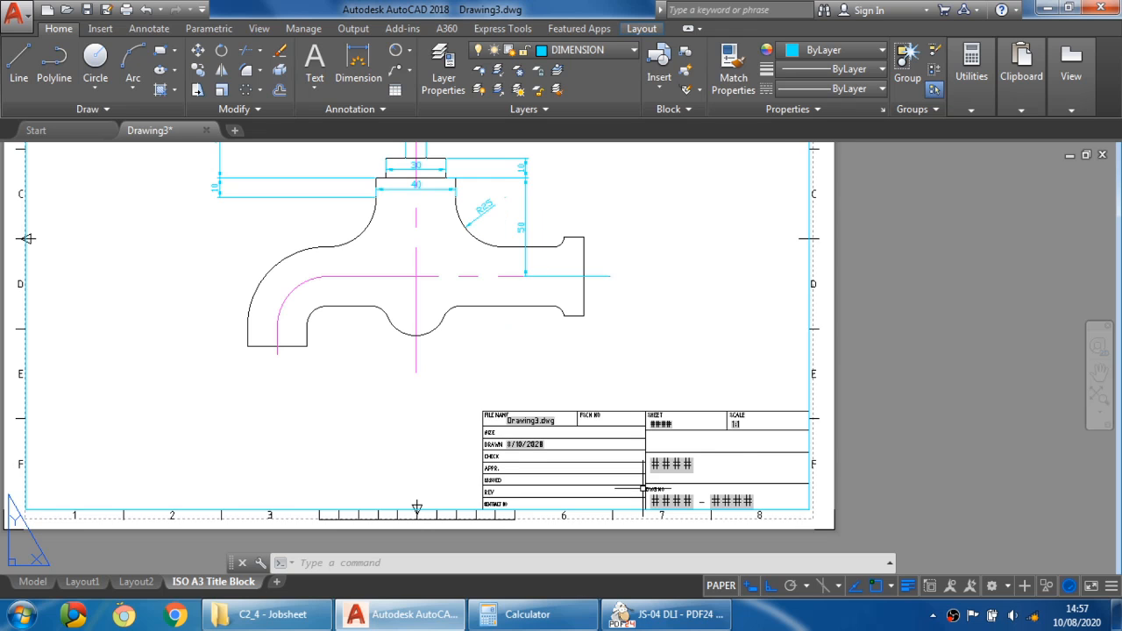
- Edit the title block's attributes with DDEDIT, setting the sheet name to JOBSHEET 04
middle_click_drag(633, 459, 583, 345)
scroll(594, 339, "up", 1)
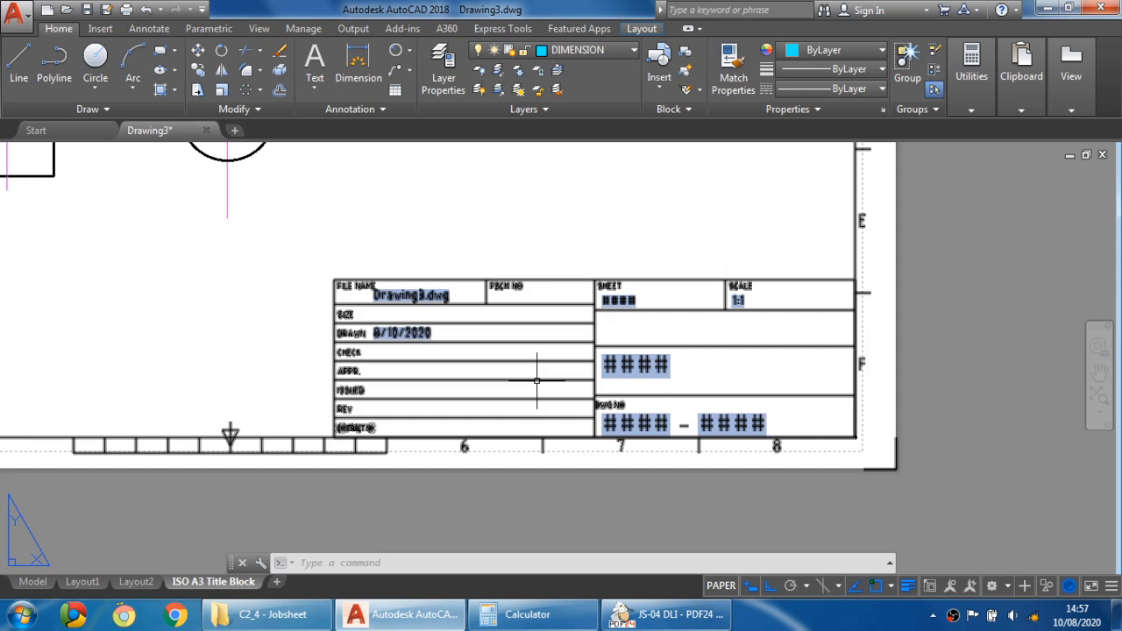
middle_click_drag(476, 351, 594, 348)
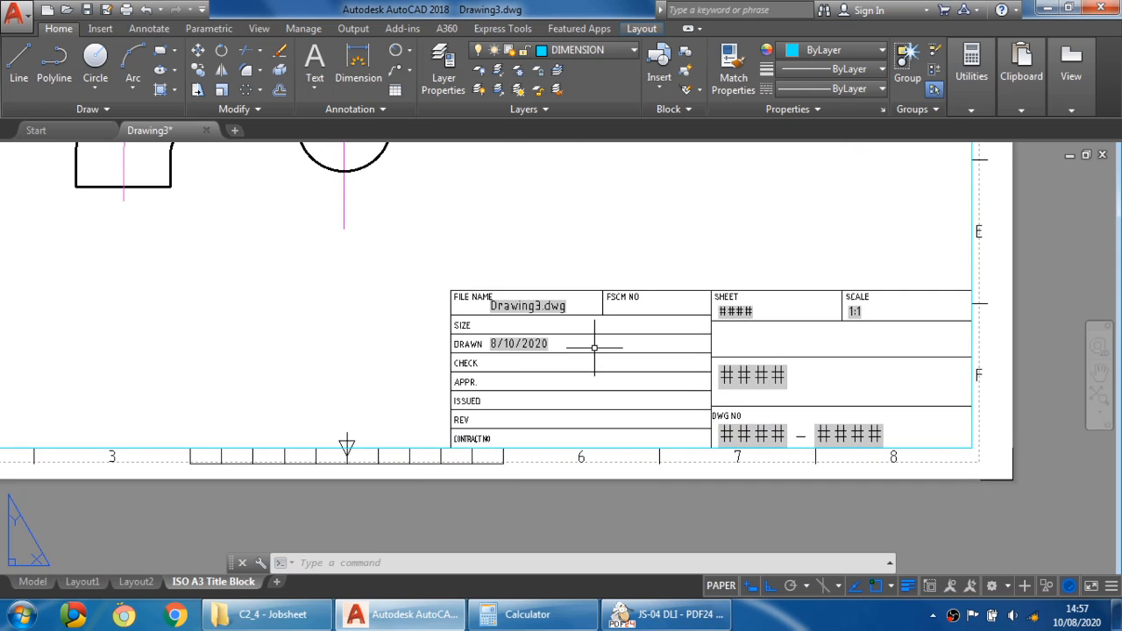
scroll(595, 348, "down", 2)
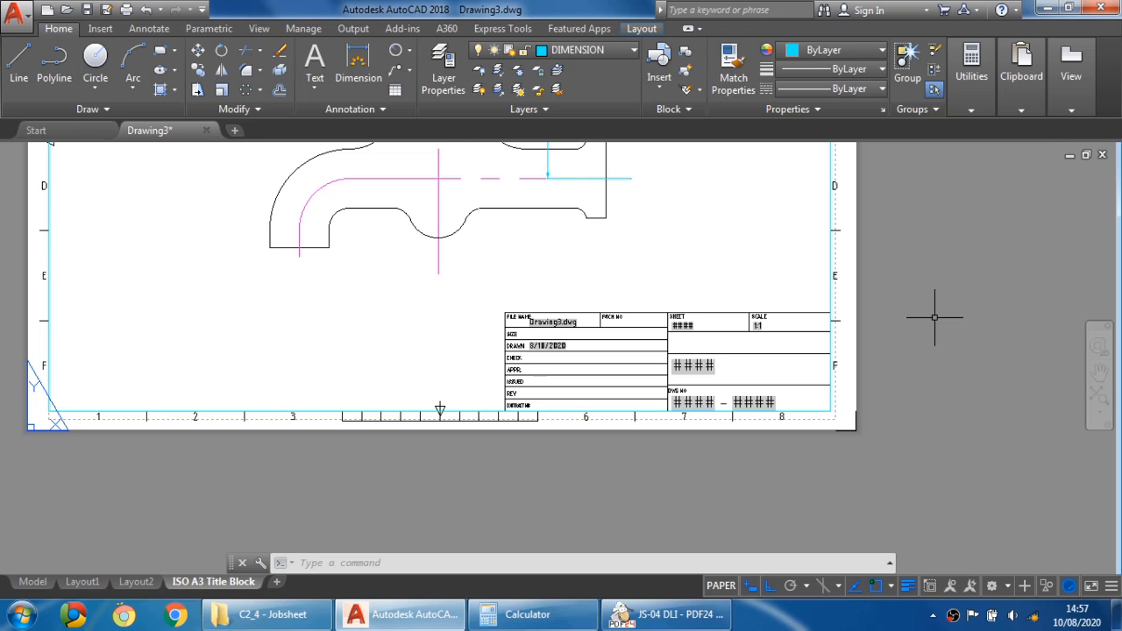
type("dd")
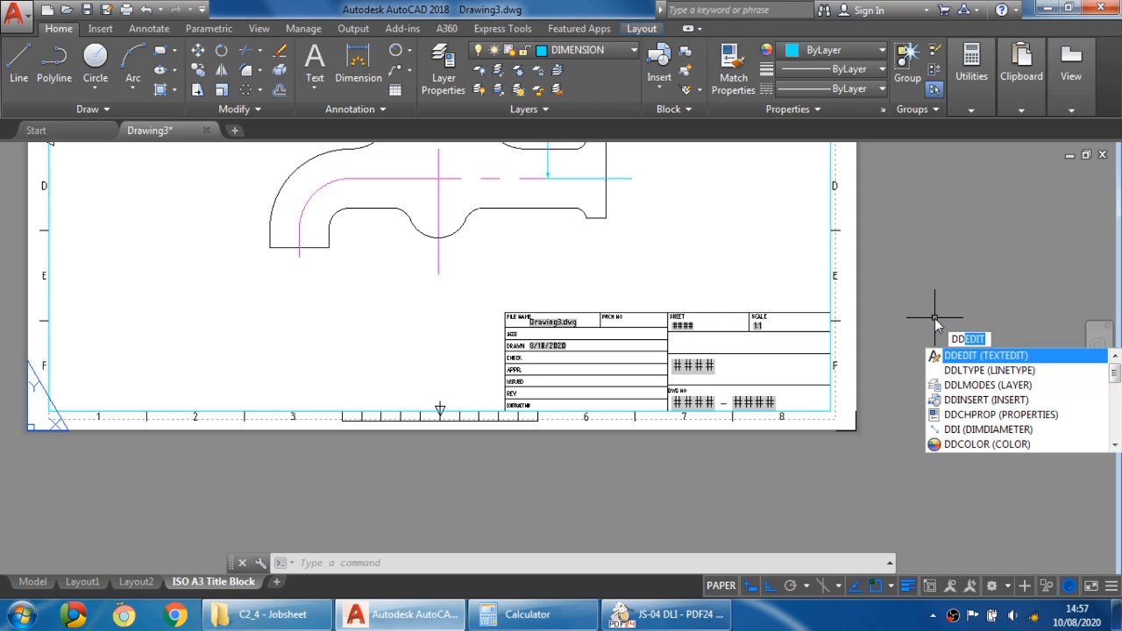
type("e")
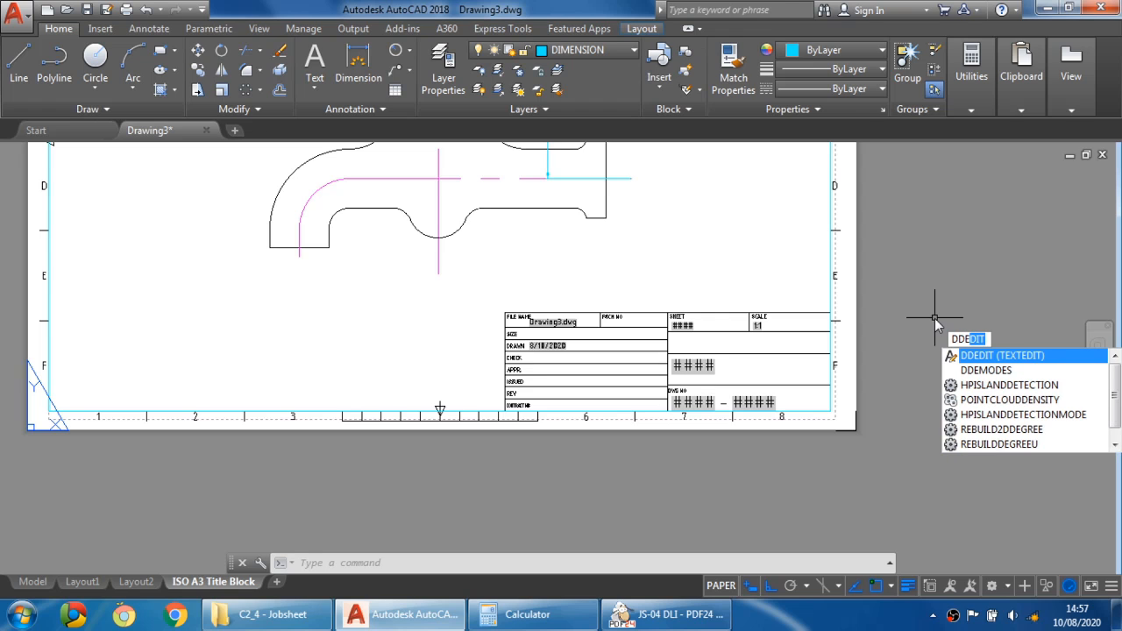
key("Return")
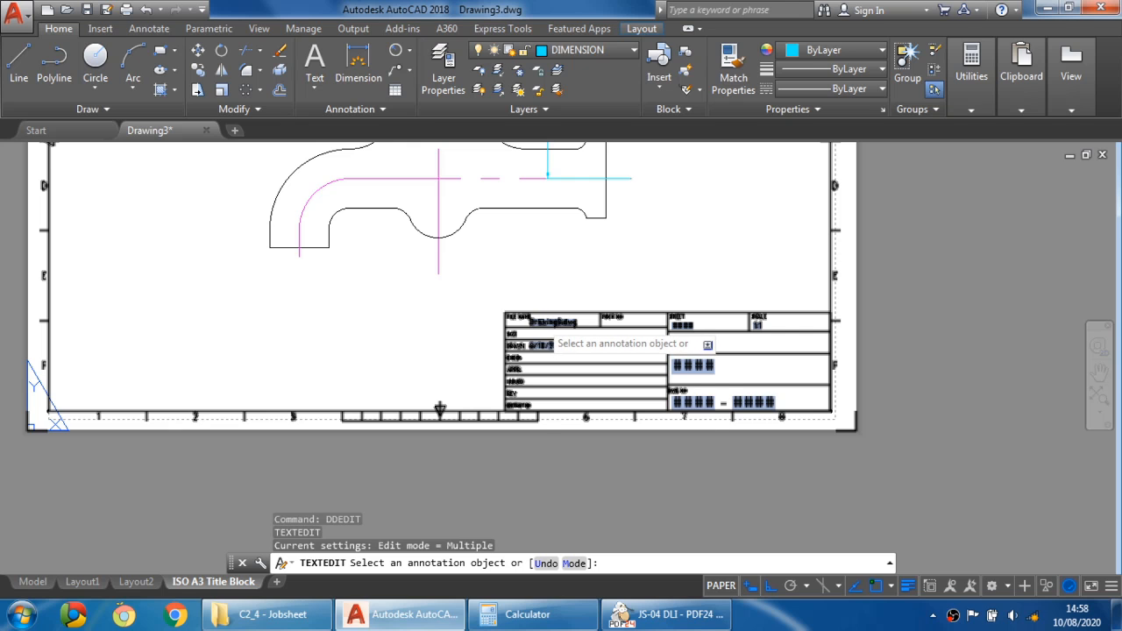
left_click(539, 322)
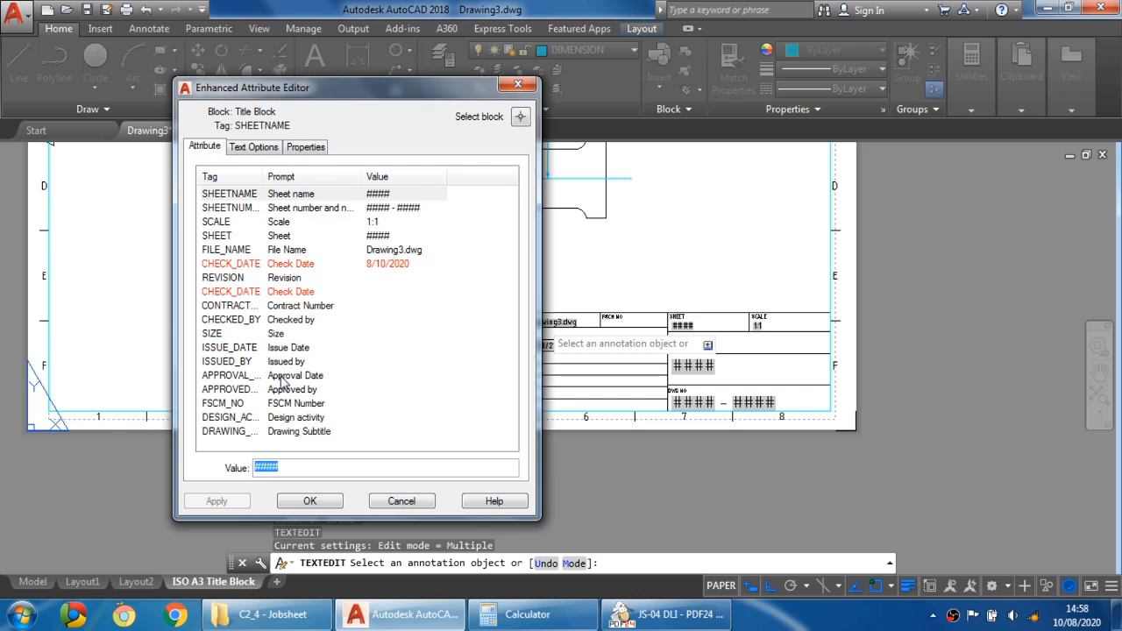
left_click_drag(412, 85, 294, 52)
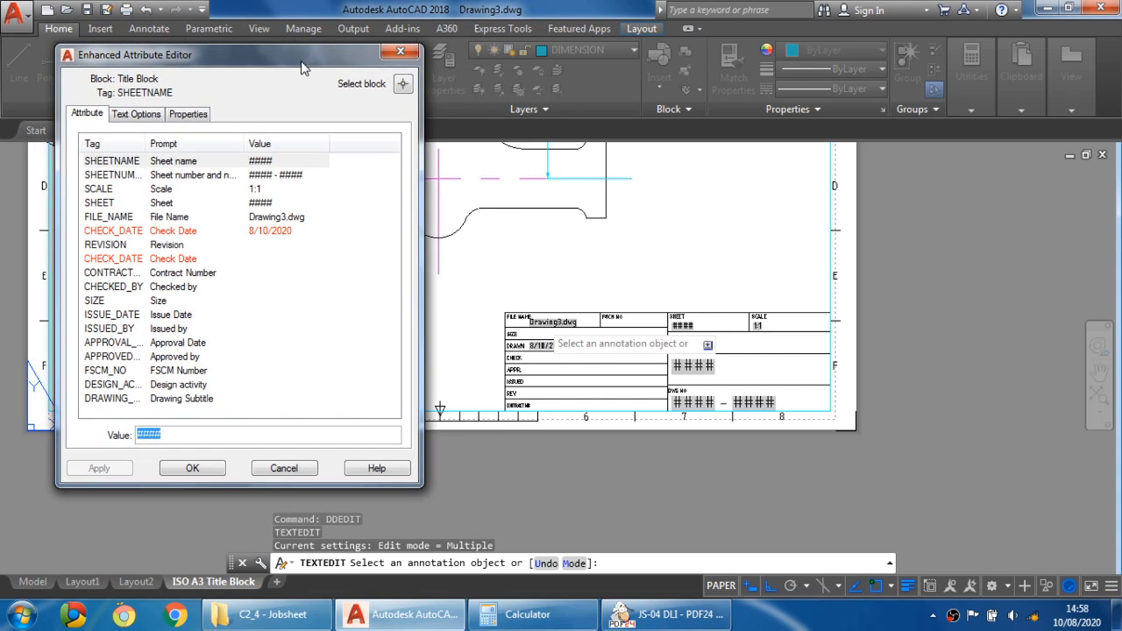
left_click(119, 166)
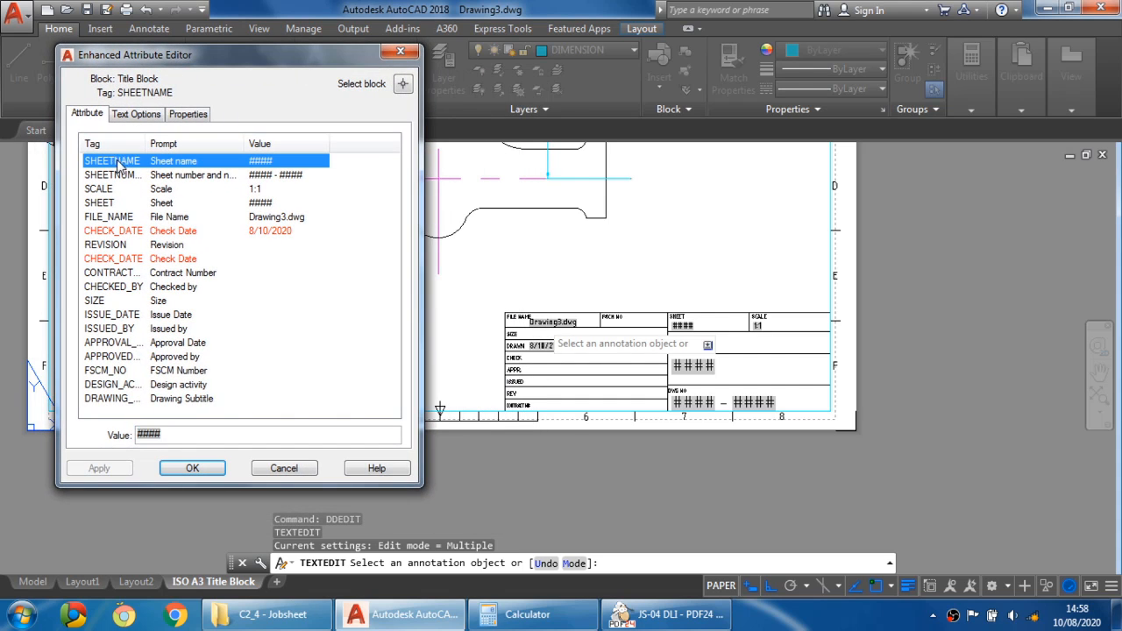
left_click(179, 435)
double_click(179, 435)
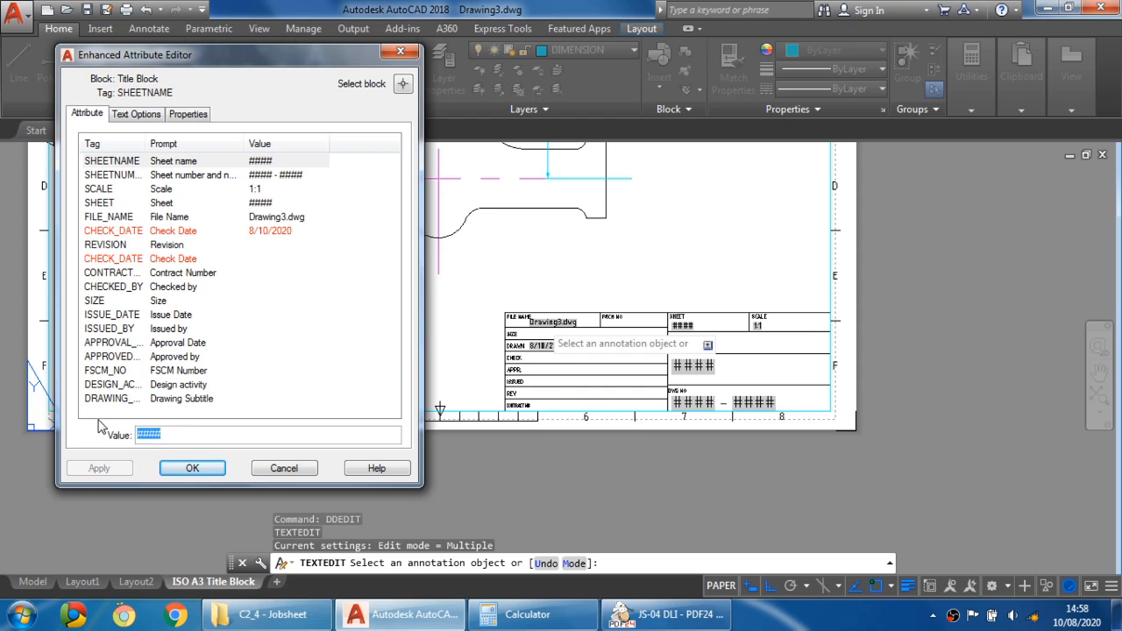
key("BackSpace")
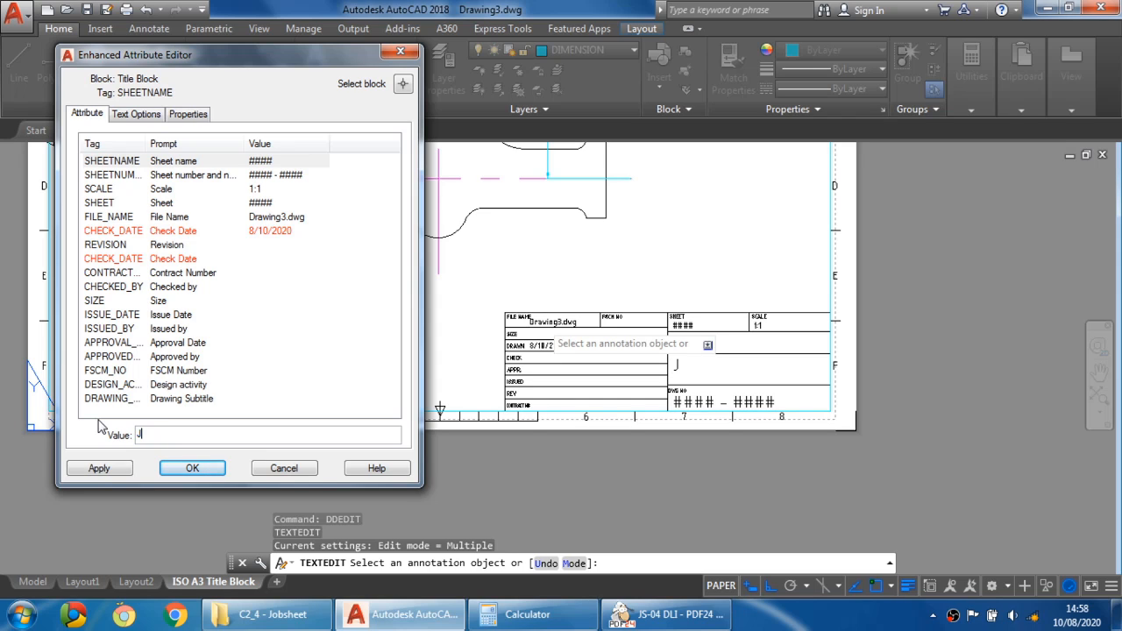
type("JOBSHEET 04")
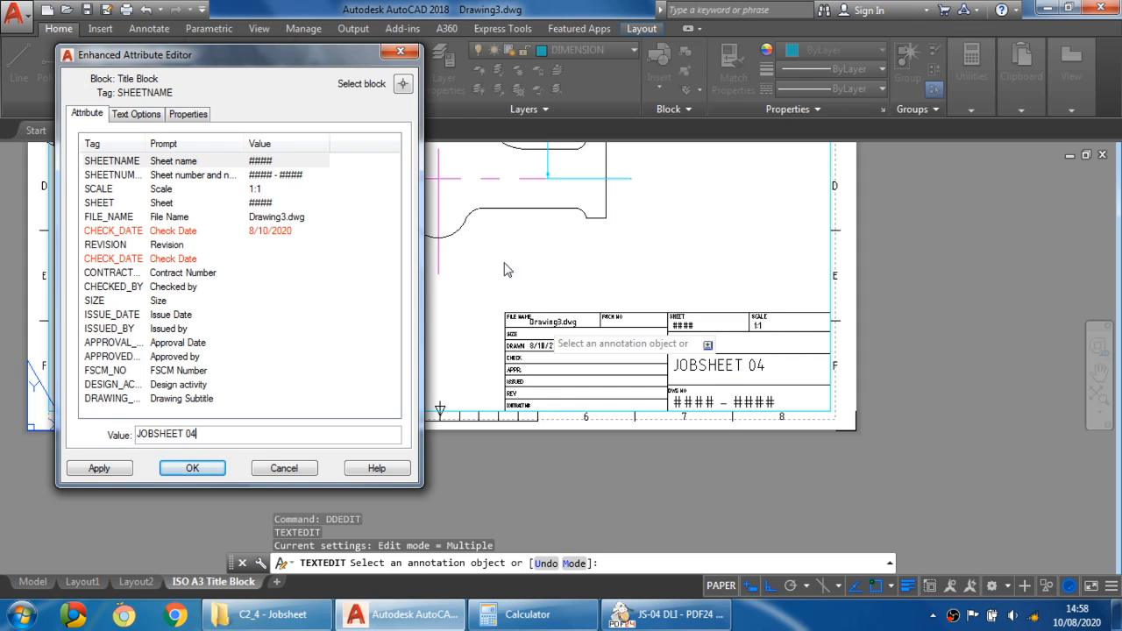
- Set the title block's sheet number to JS - 04
left_click(127, 176)
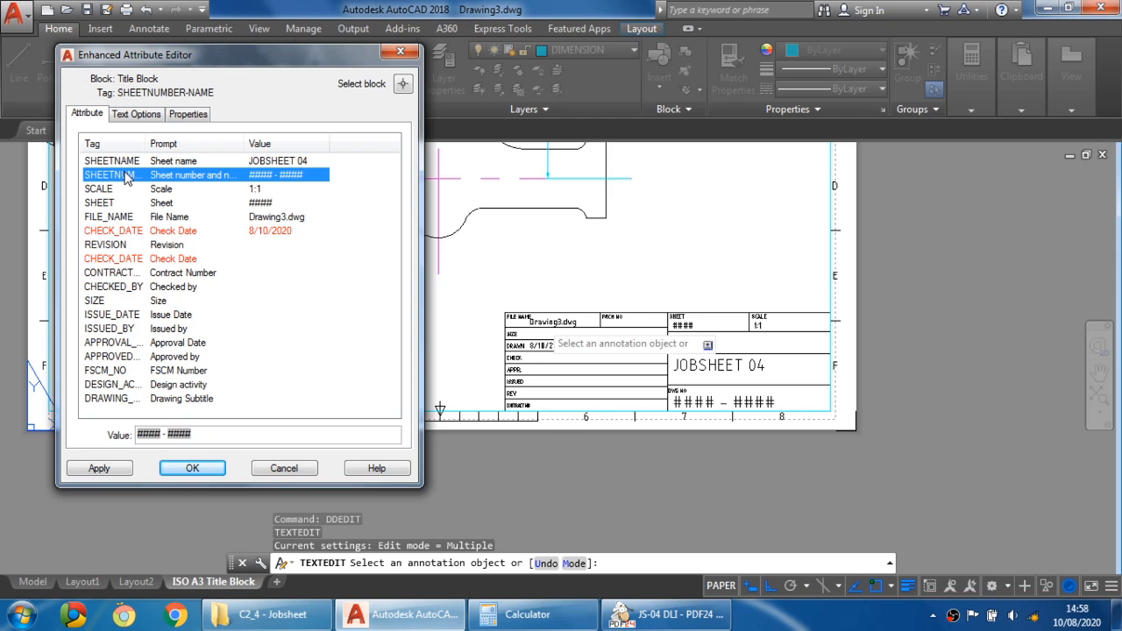
double_click(146, 435)
type("JS - ")
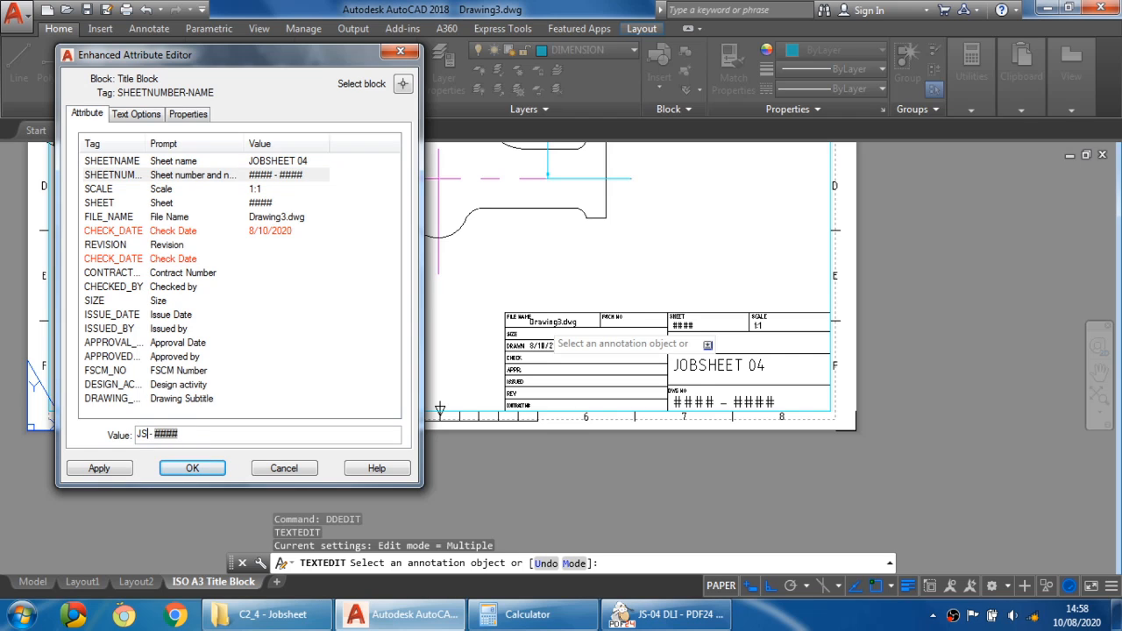
type("04")
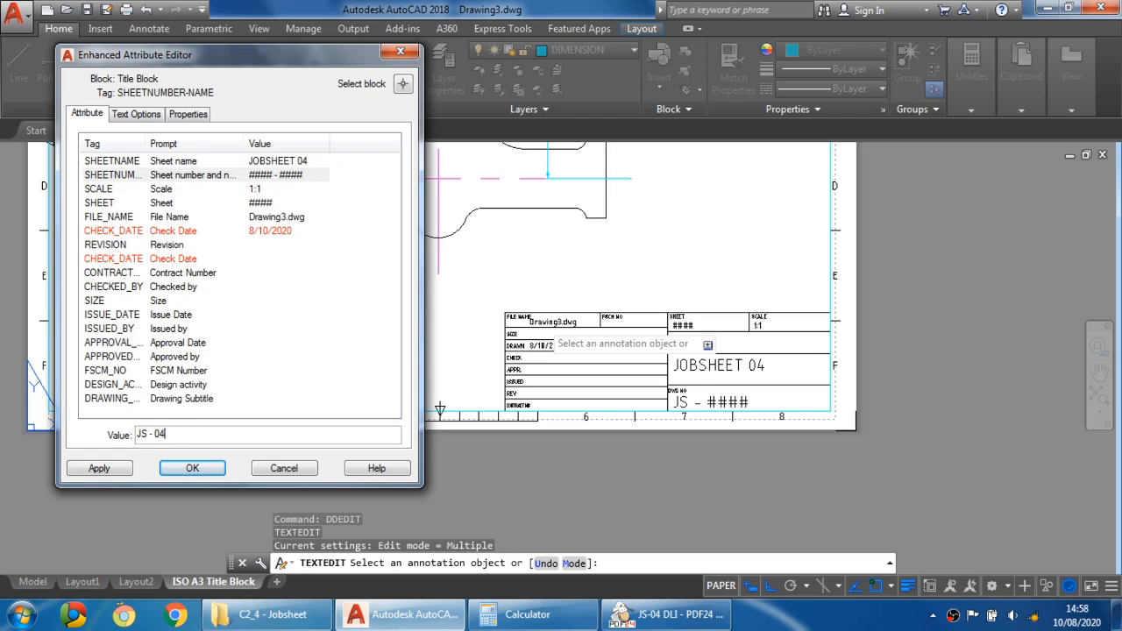
- Set the title block's sheet attribute to 1/1
left_click(154, 190)
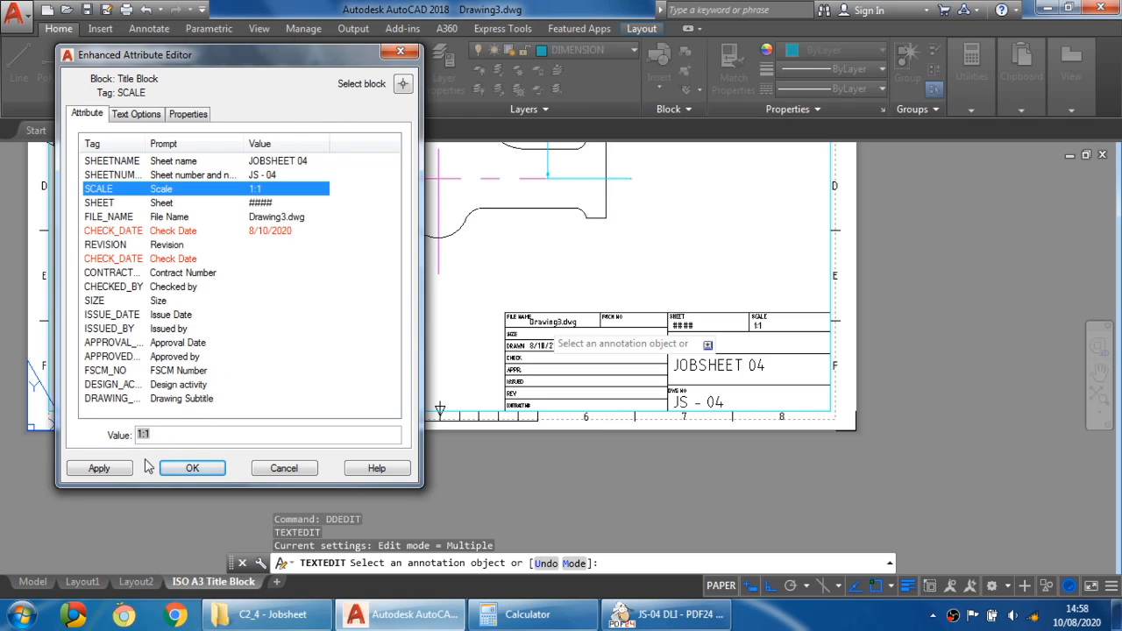
left_click(149, 204)
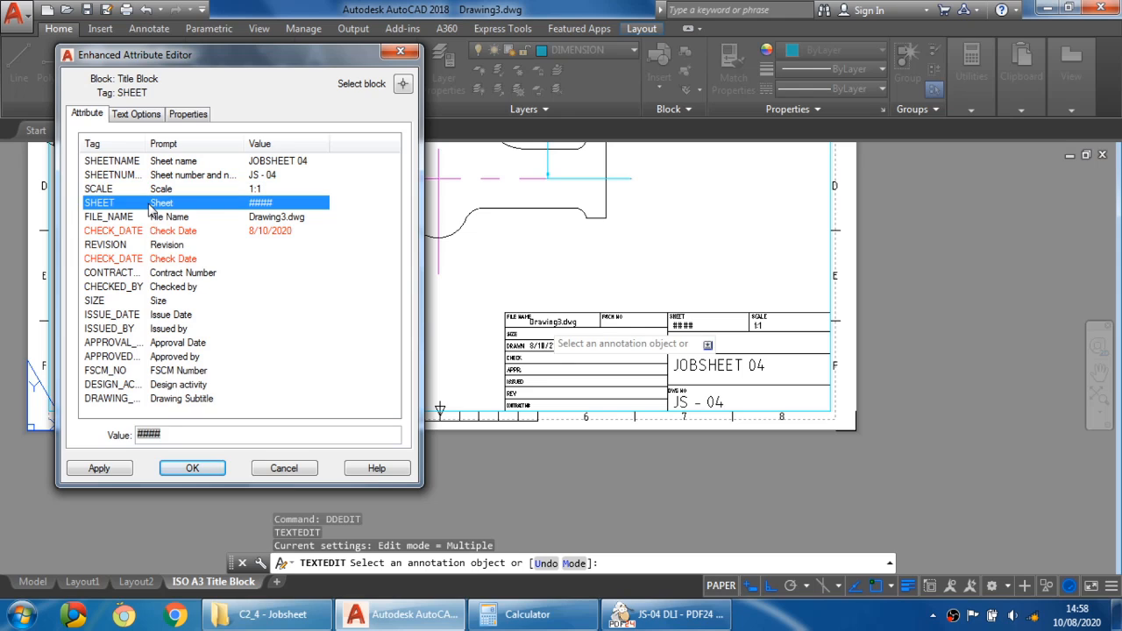
left_click(220, 434)
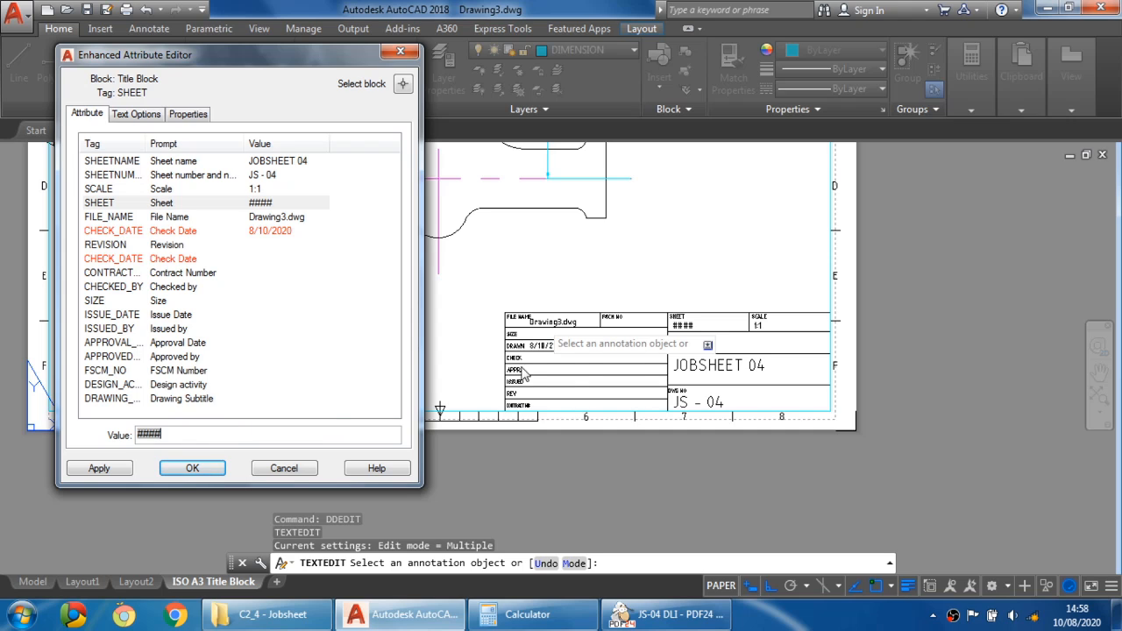
left_click_drag(232, 433, 31, 431)
type("1/1")
- Set the file name attribute to the author's name followed by _JS04
left_click(184, 218)
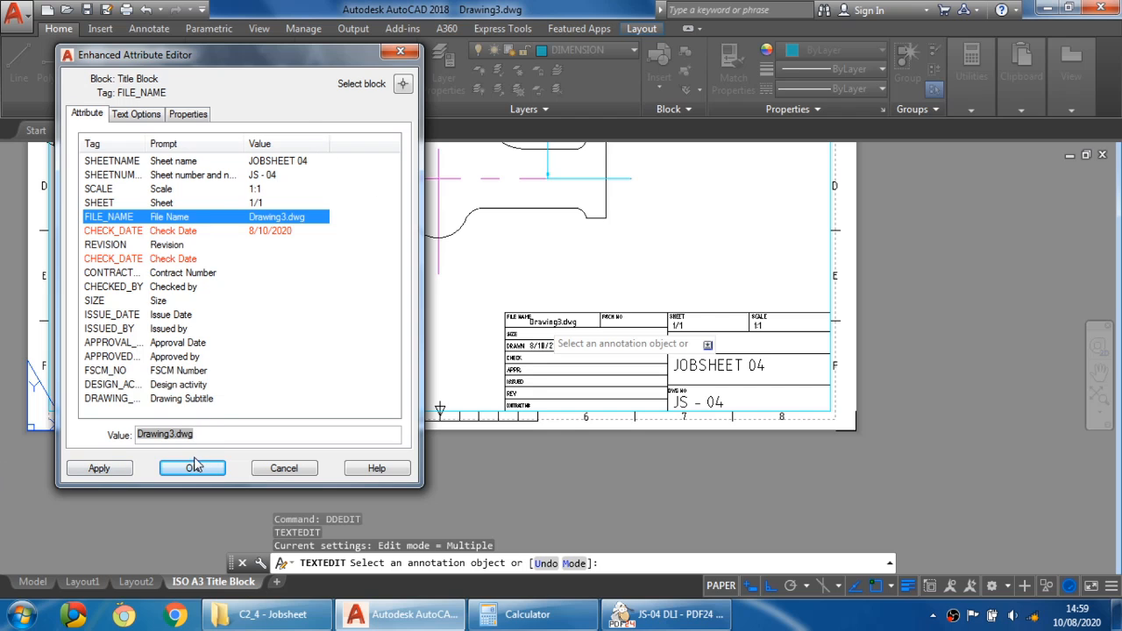
left_click(205, 433)
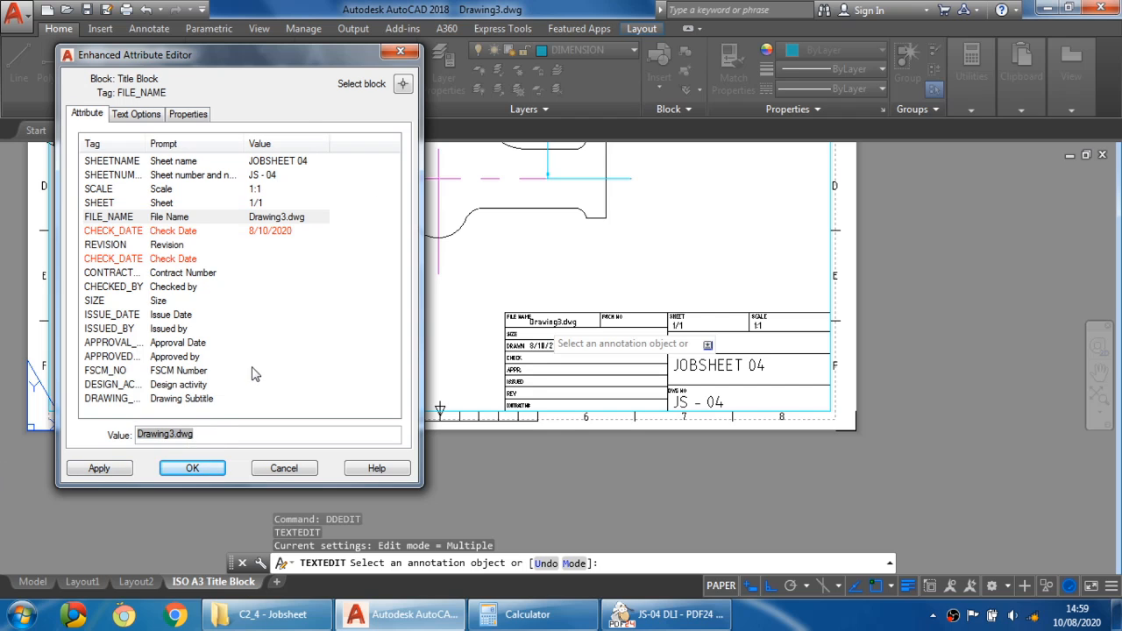
left_click_drag(209, 434, 2, 435)
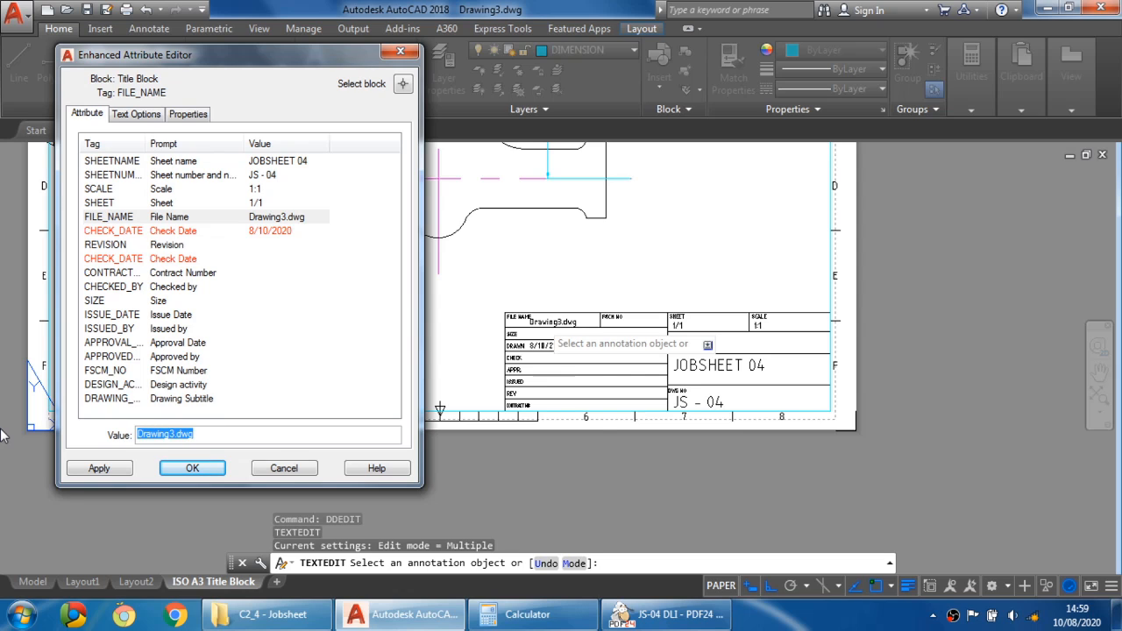
type("JS")
type("MA")
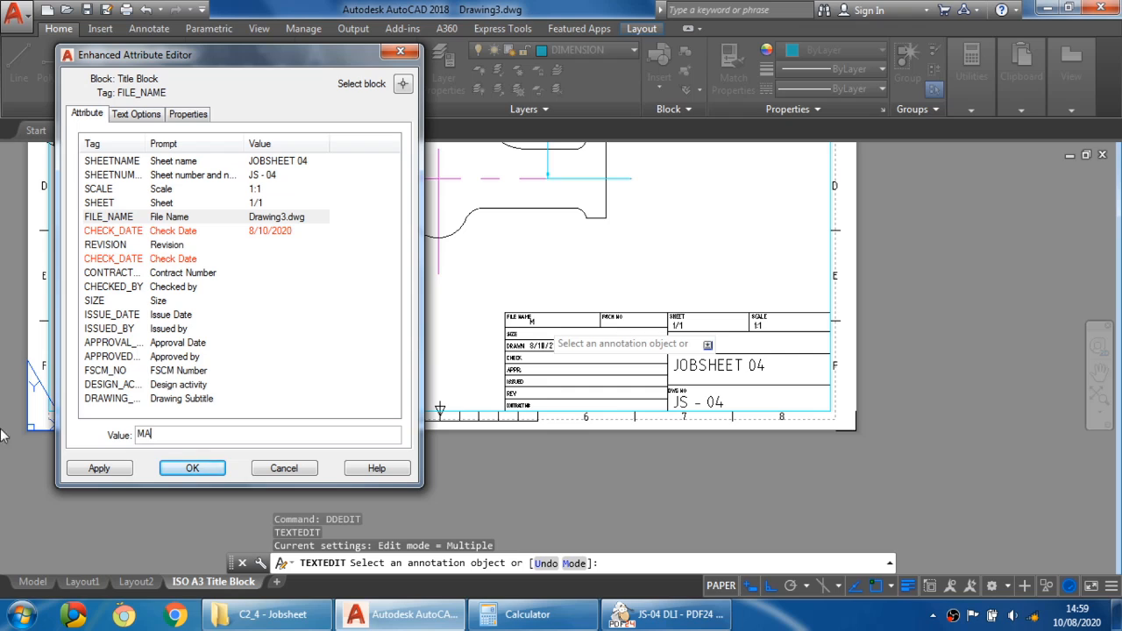
type("ZLAN_JS04")
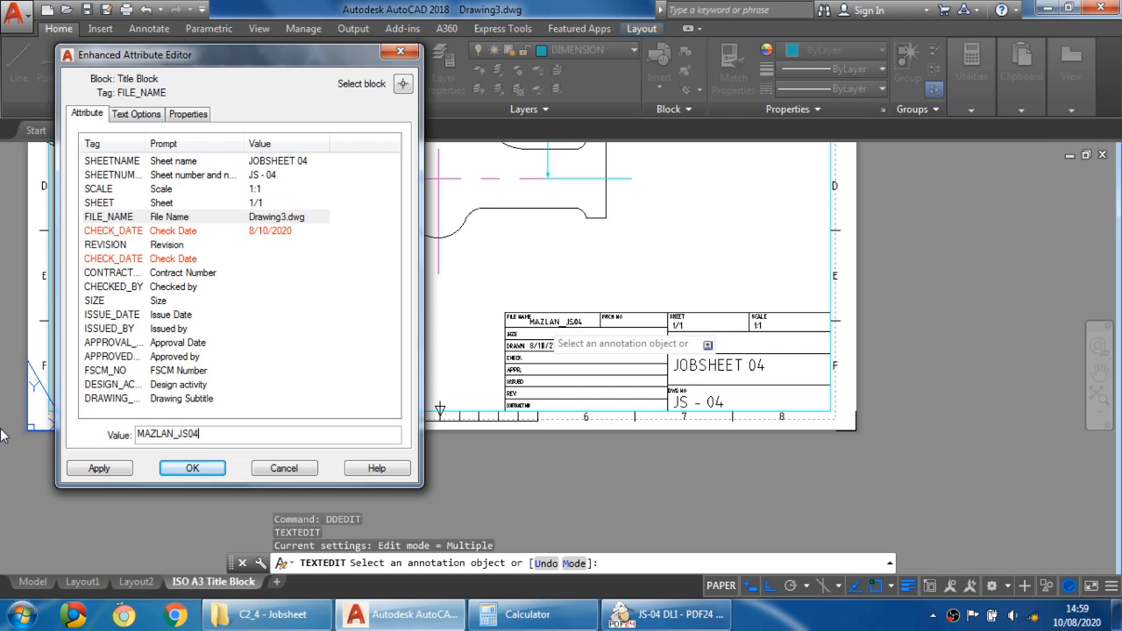
- Set the title block's revision attribute to 1
left_click(152, 232)
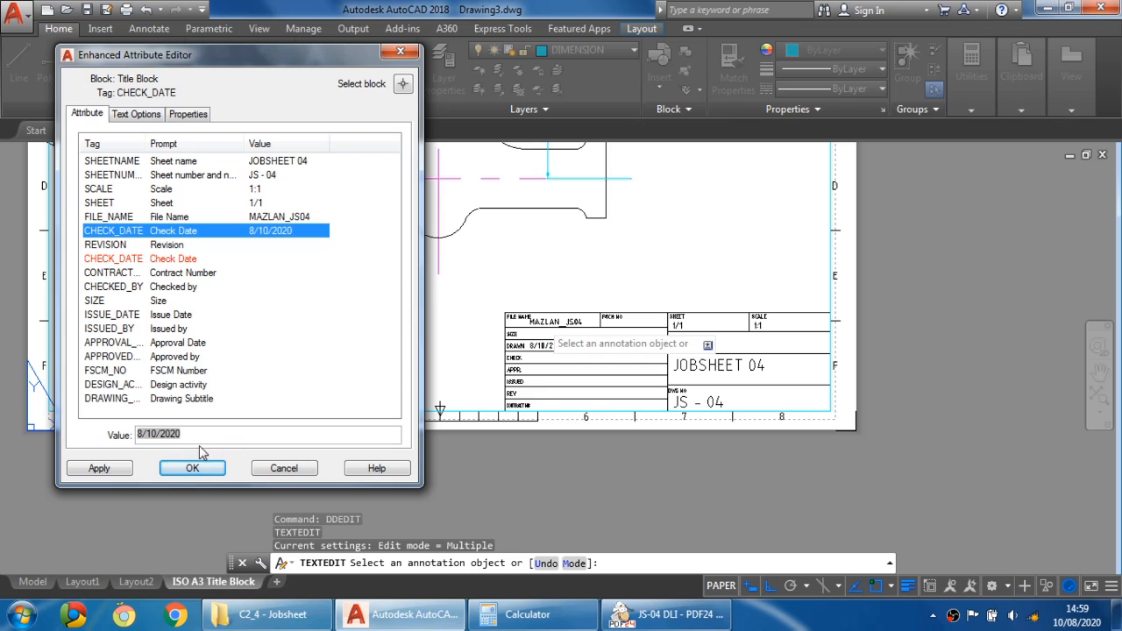
left_click_drag(198, 436, 139, 434)
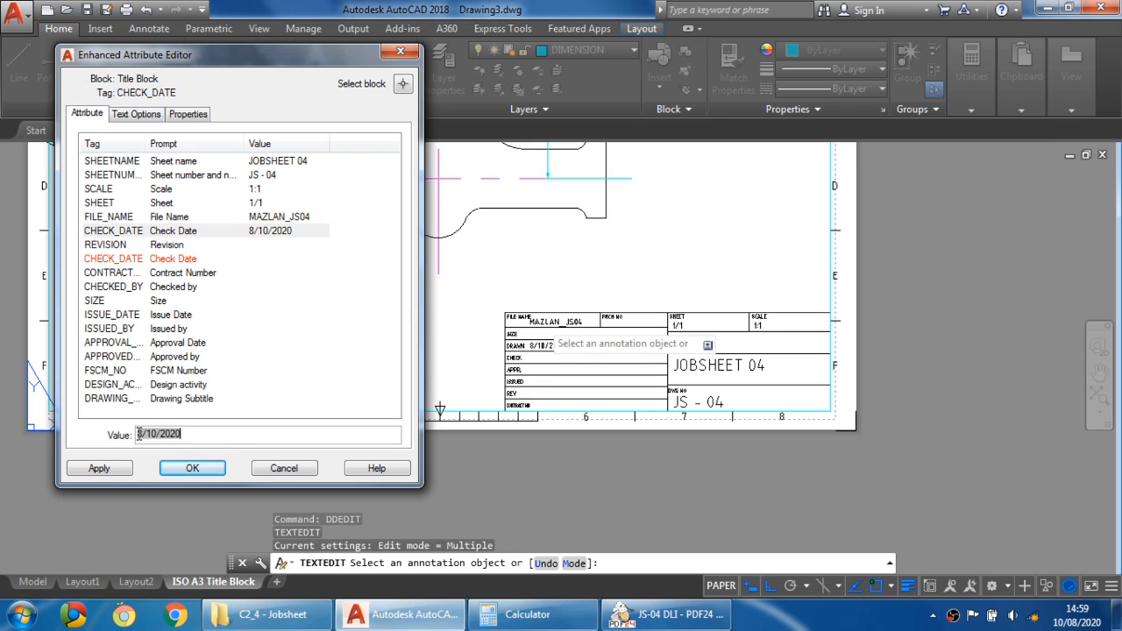
left_click(200, 247)
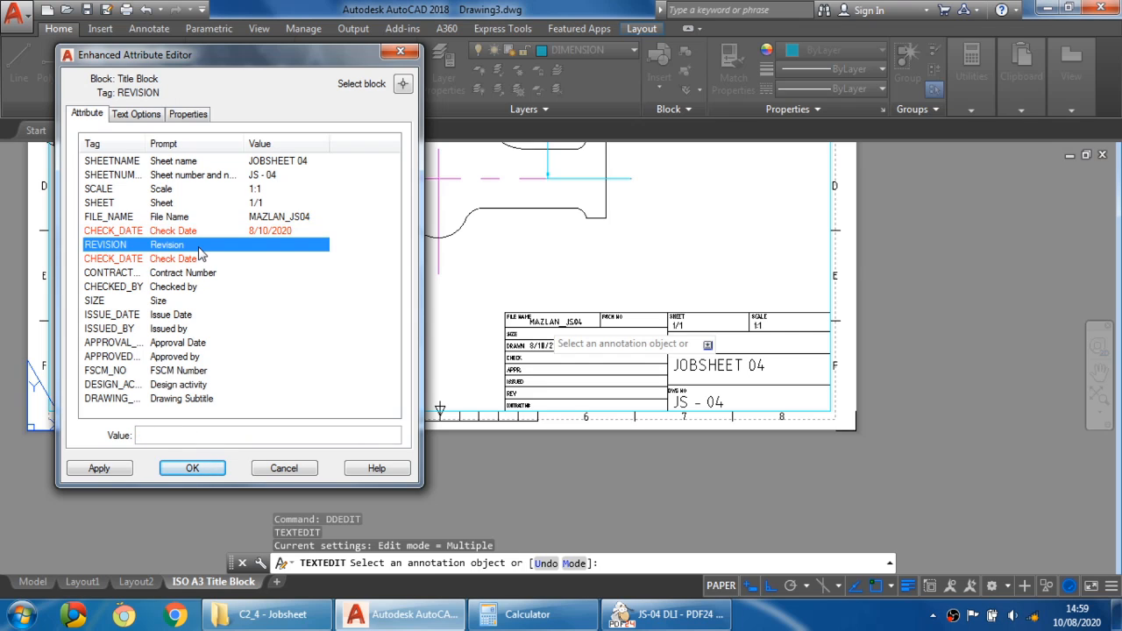
left_click(208, 435)
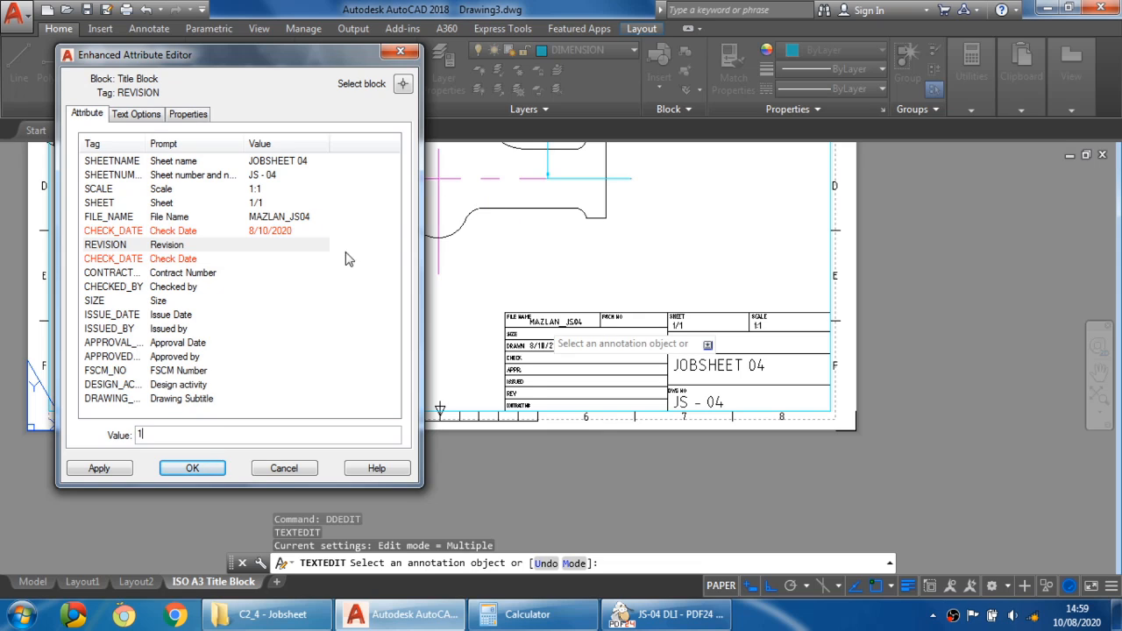
type("1")
- Set the second check date attribute to 10/8/2020
left_click(207, 260)
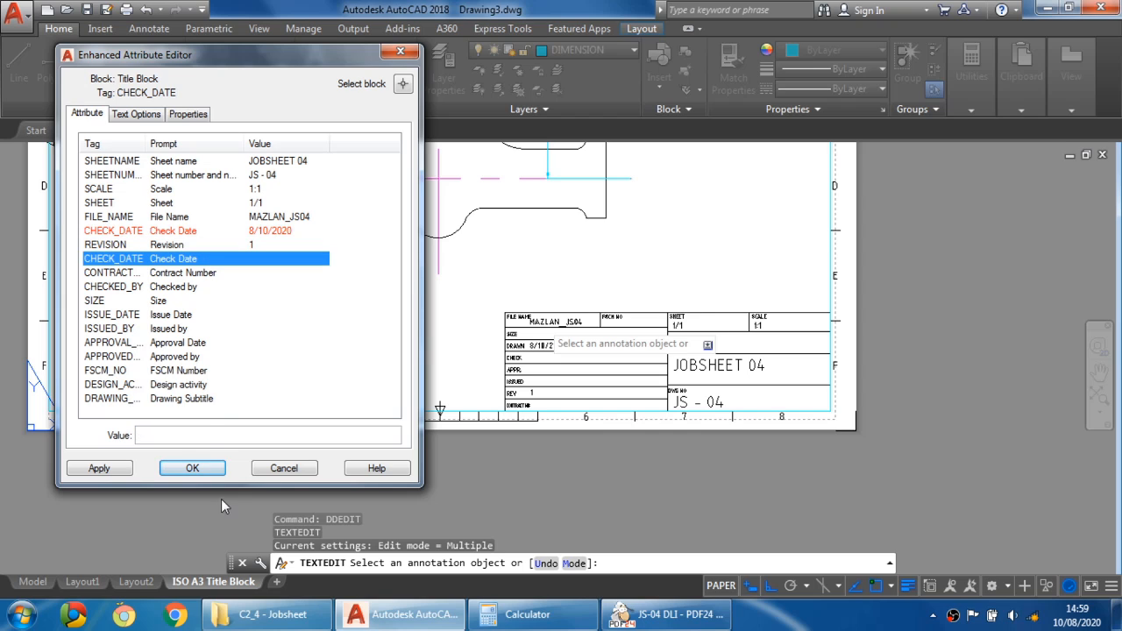
left_click(207, 436)
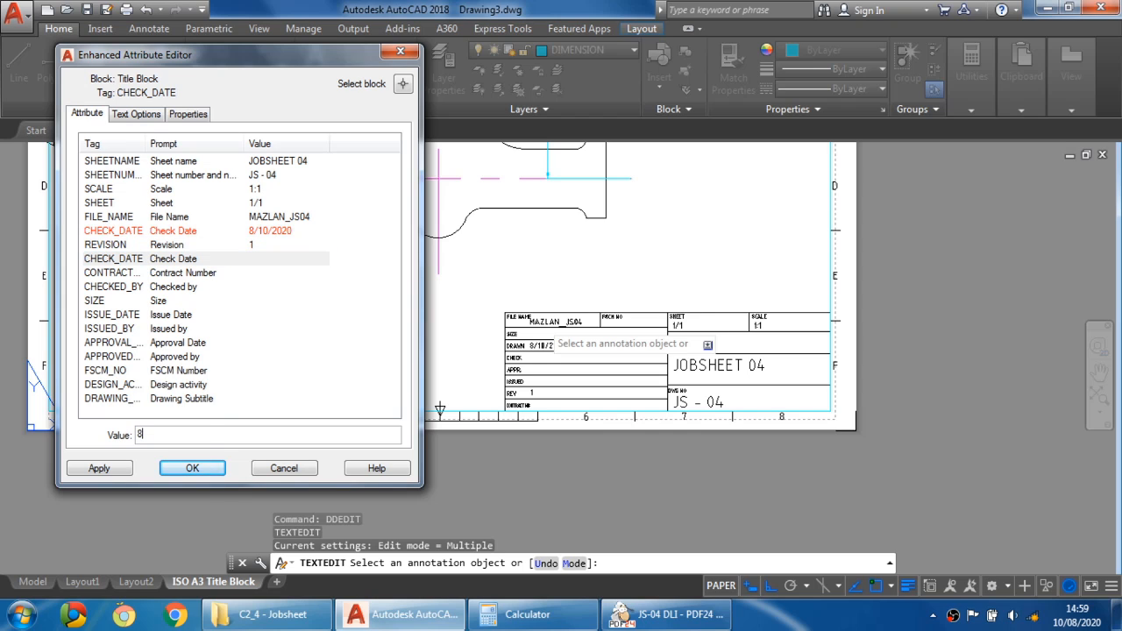
type("8/")
key("BackSpace")
type("2020")
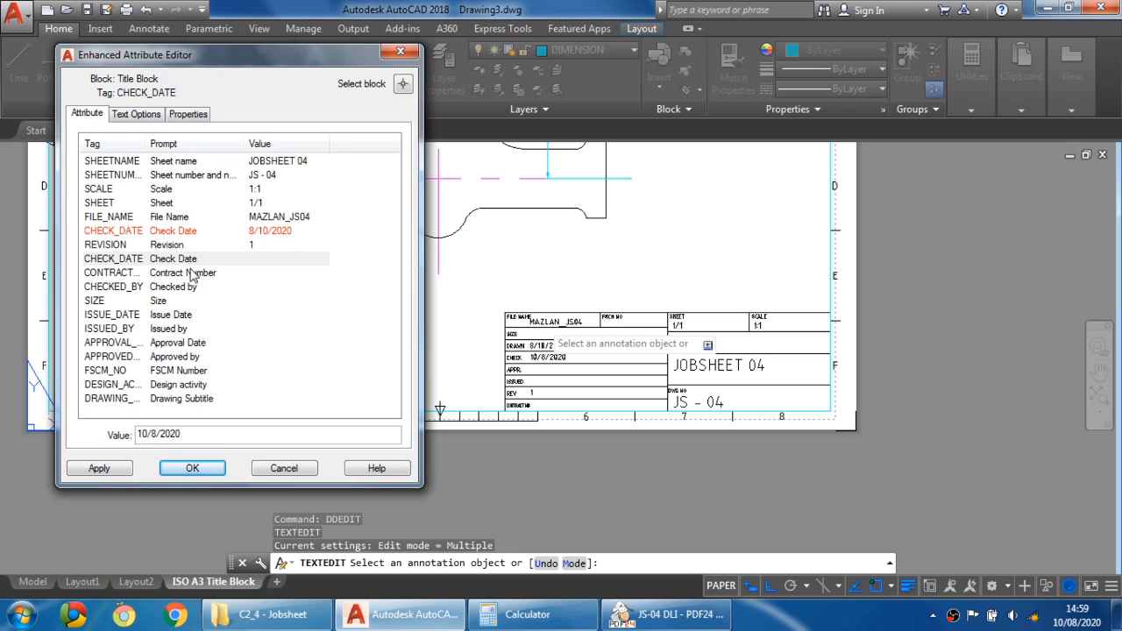
- Set the title block's contract number to JS04
left_click(209, 273)
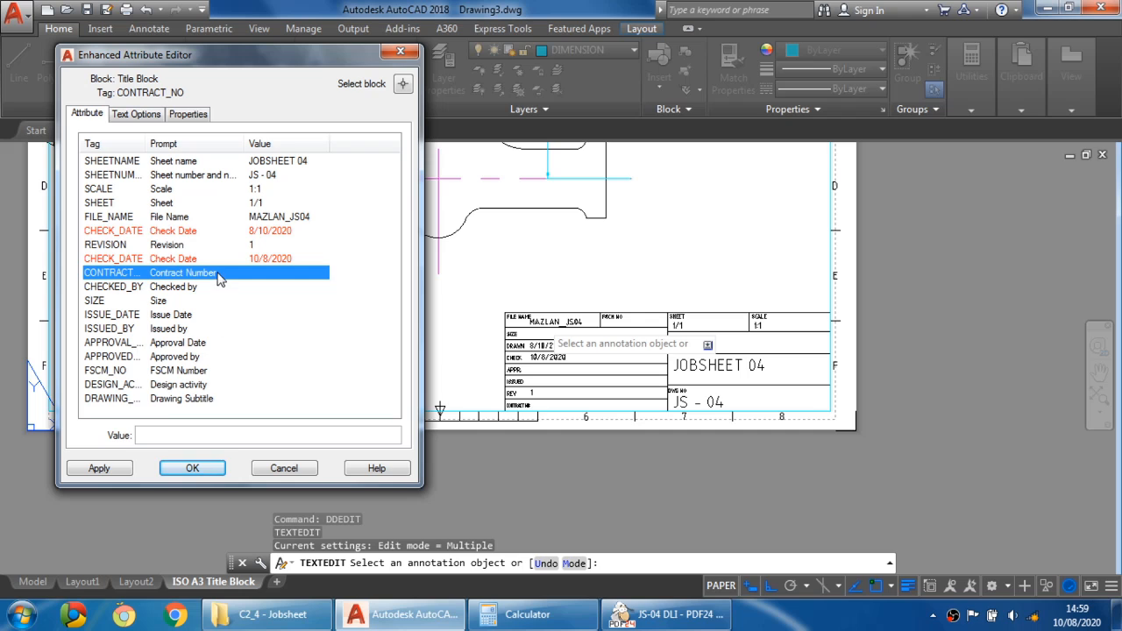
left_click(183, 438)
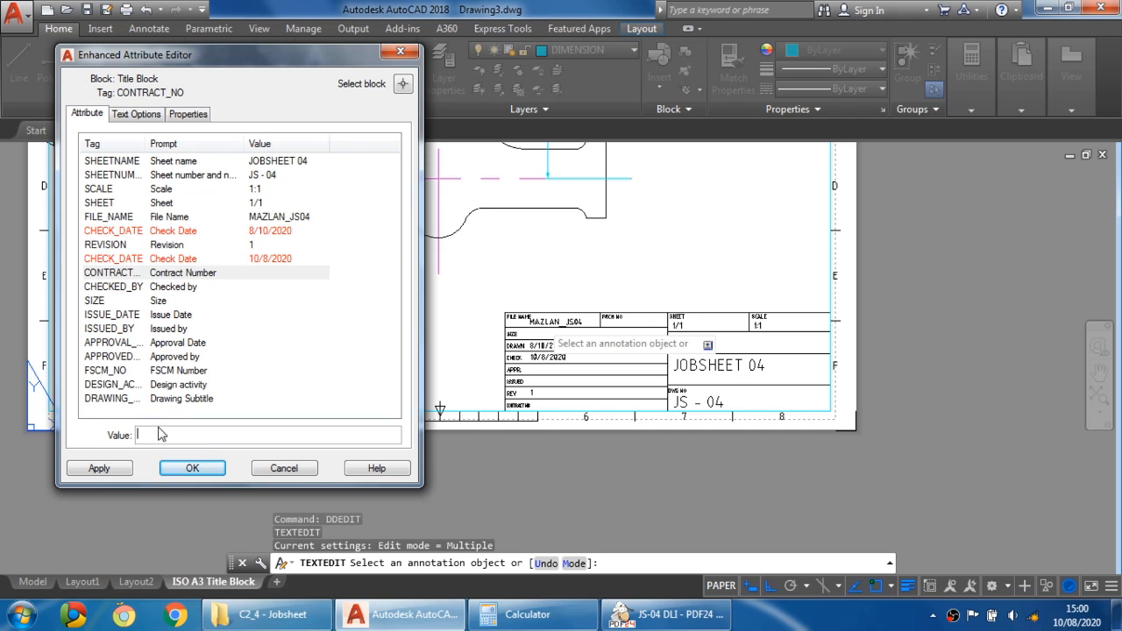
type("JS04")
- Enter the checker's full name in the Checked by attribute
left_click(209, 296)
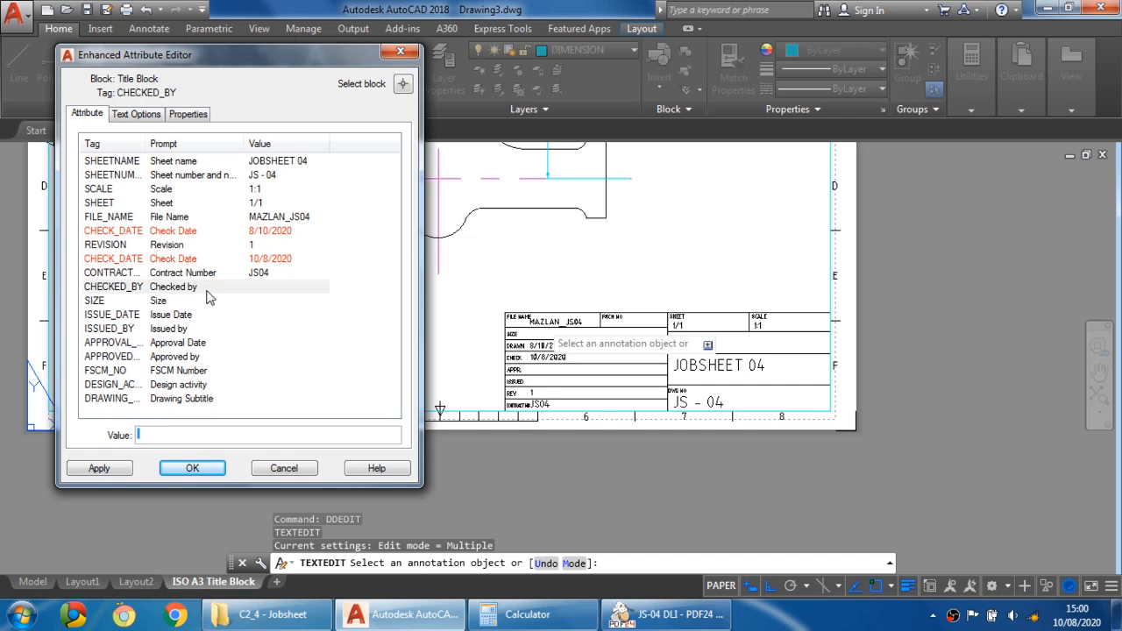
left_click(176, 437)
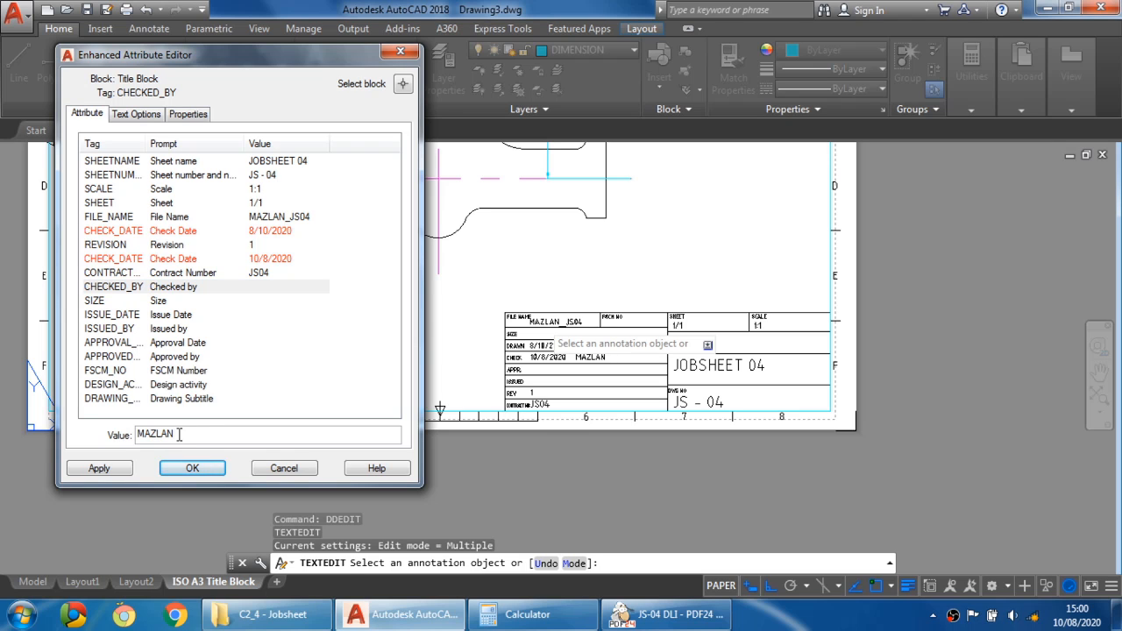
- Set the title block's Size attribute to A3
left_click(158, 302)
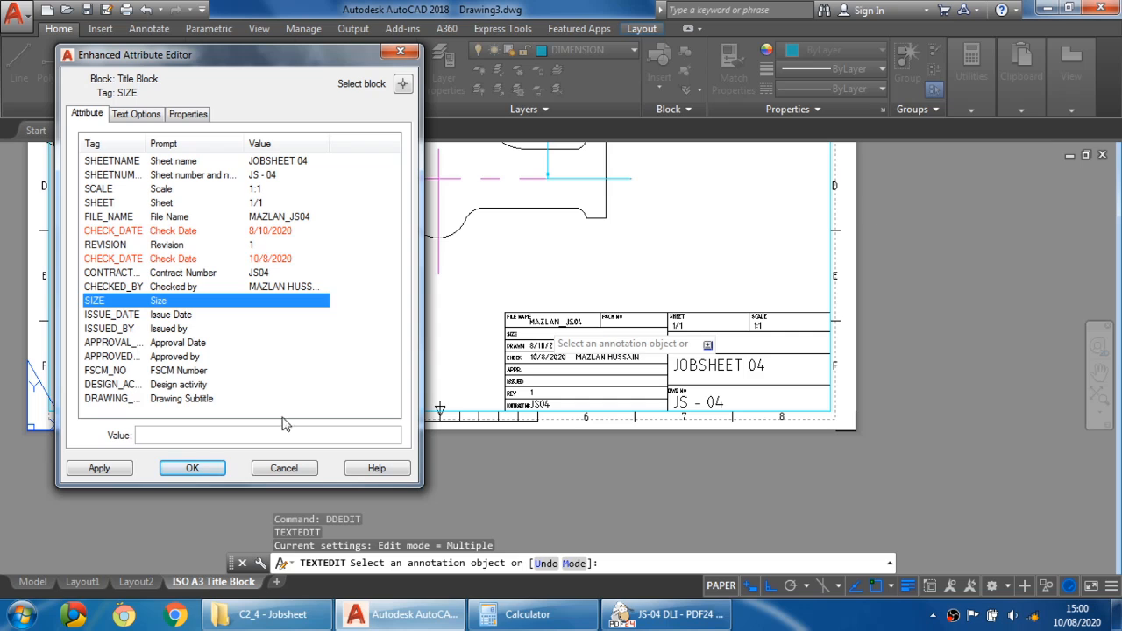
left_click(176, 433)
type("A3")
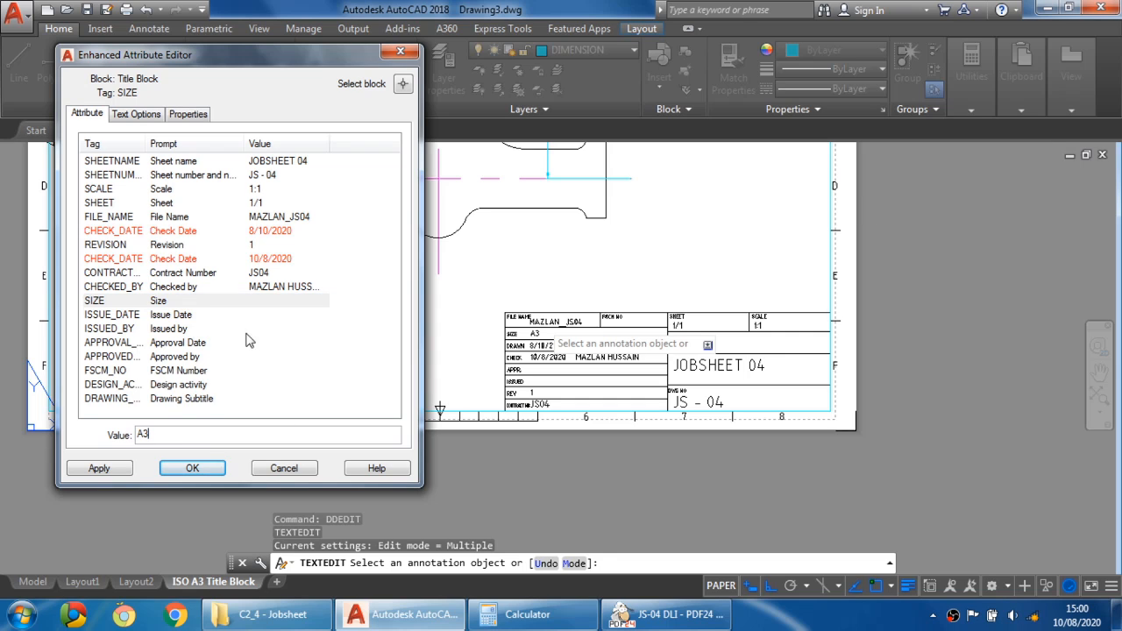
- Set the Issue Date attribute to 10/8/2020
left_click(199, 315)
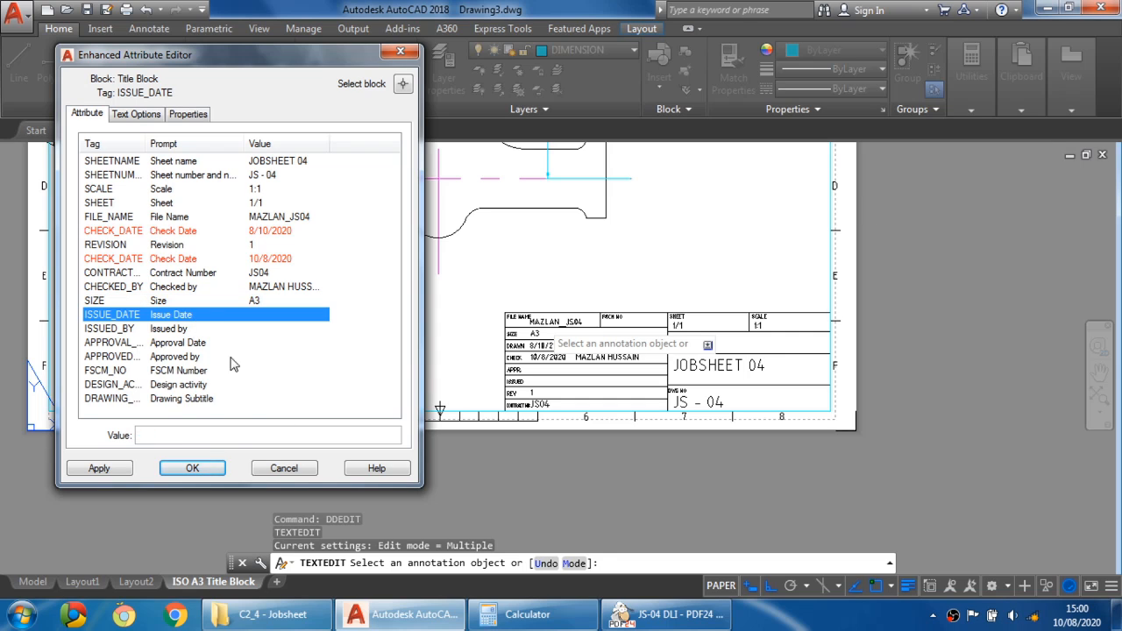
left_click(212, 437)
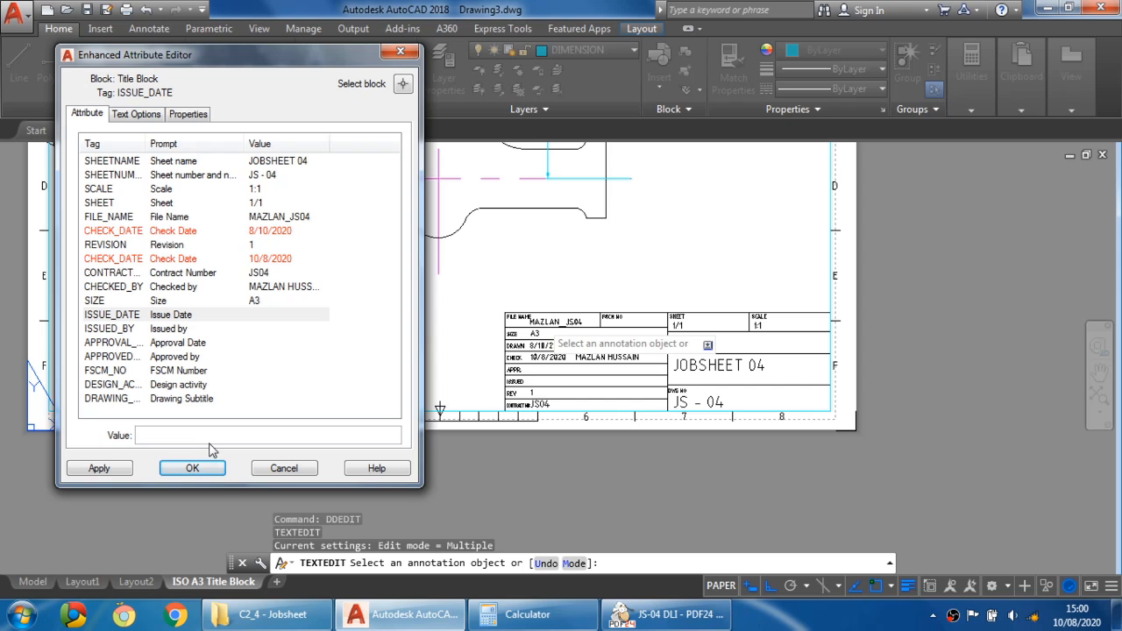
type("10")
type("10/8")
type("/20202")
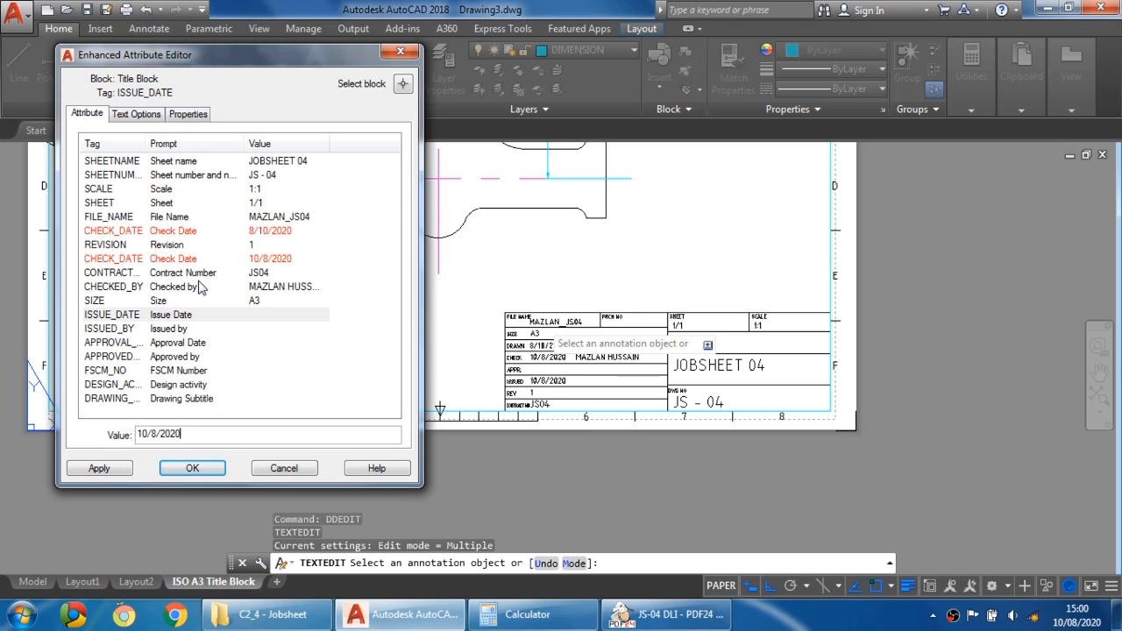
- Set the Issued by attribute to STUDENT'S NAME
left_click(186, 334)
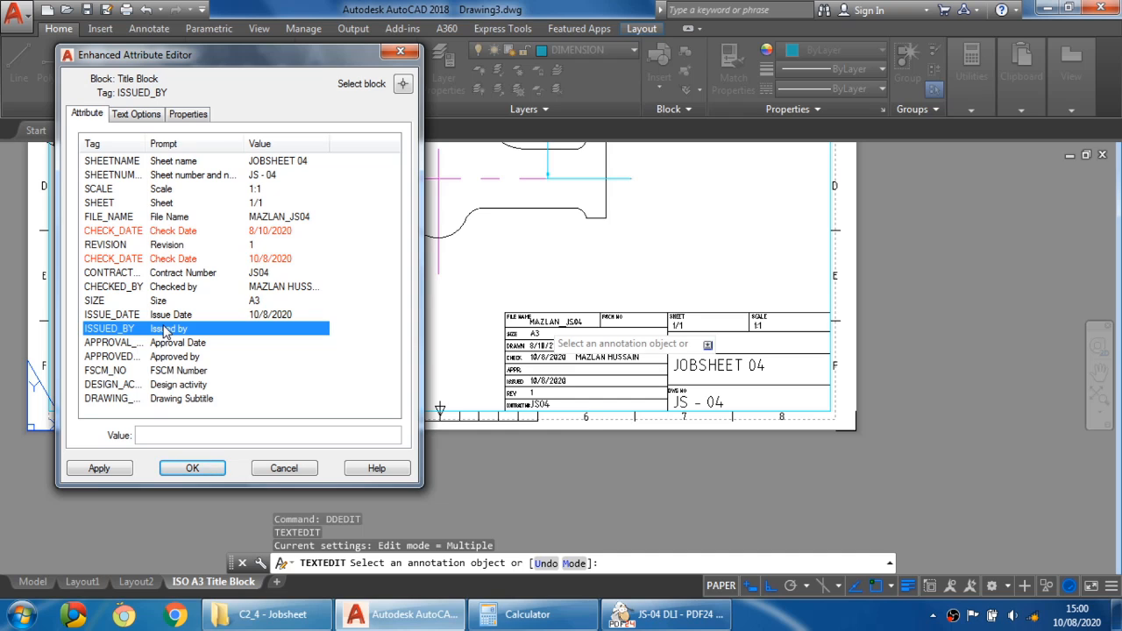
left_click(154, 435)
type("STUDENT")
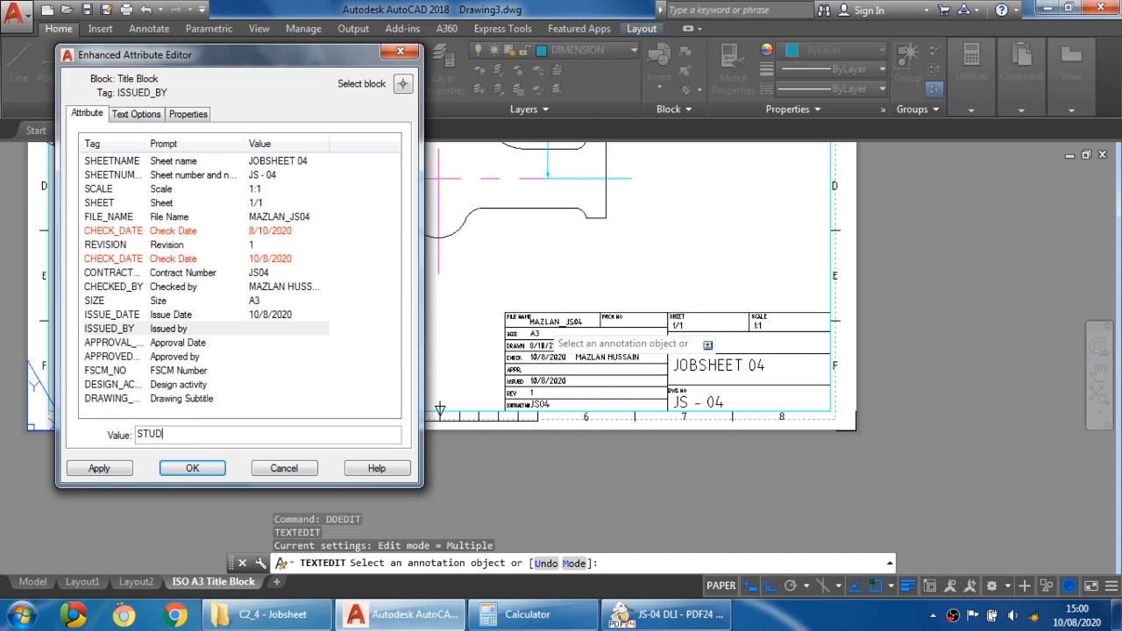
type("'S NAME")
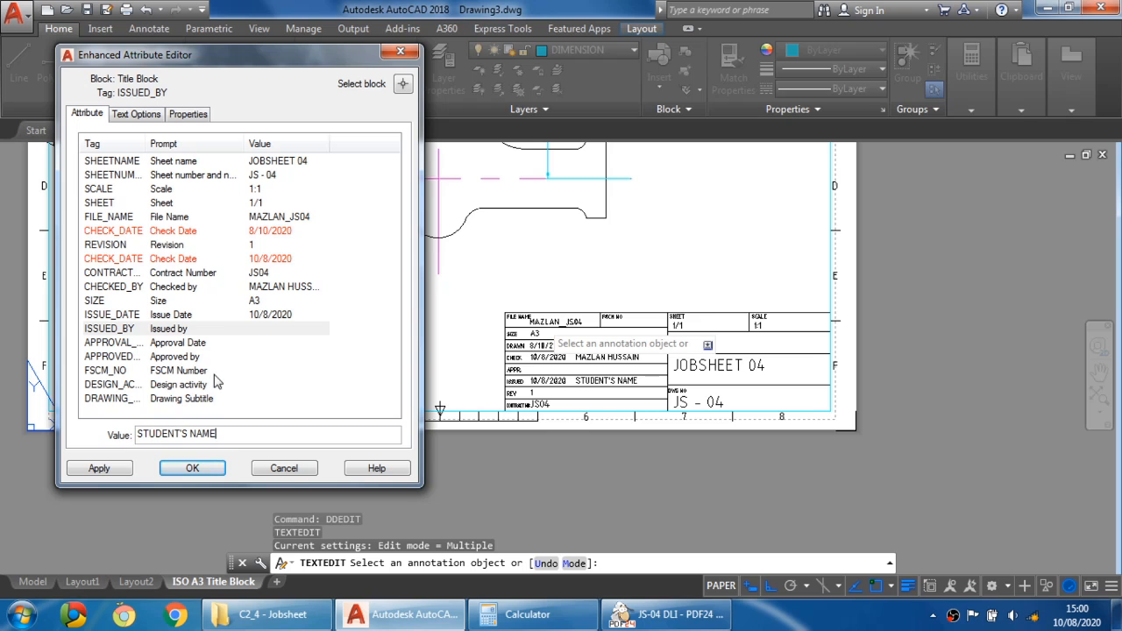
- Set the Approval Date attribute to 10/8/2020
left_click(202, 345)
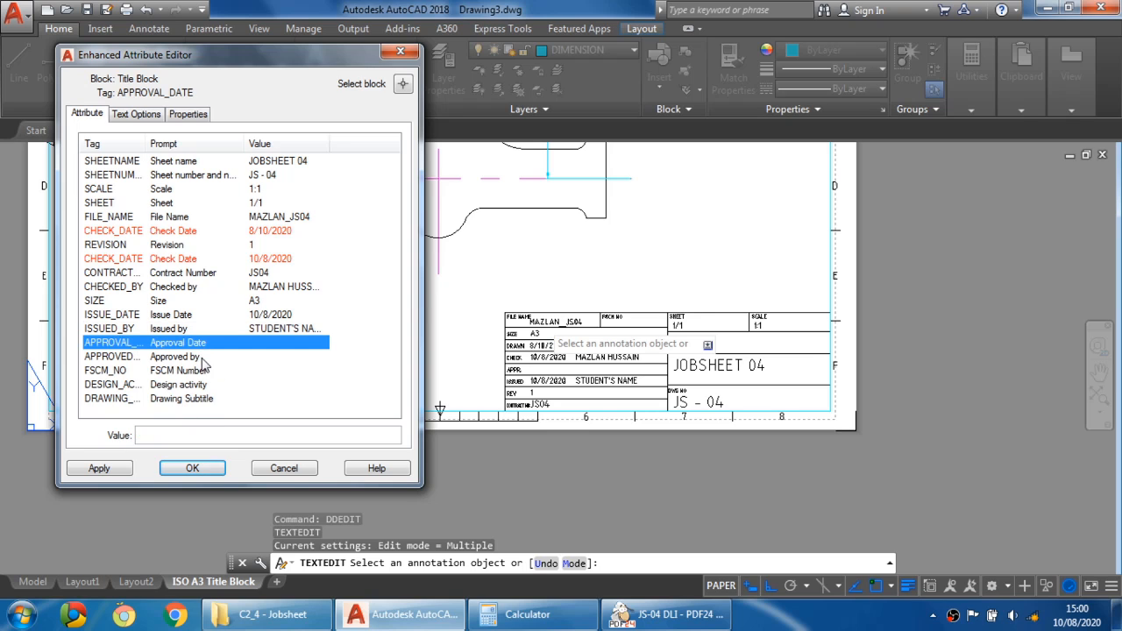
left_click(204, 435)
type("10/")
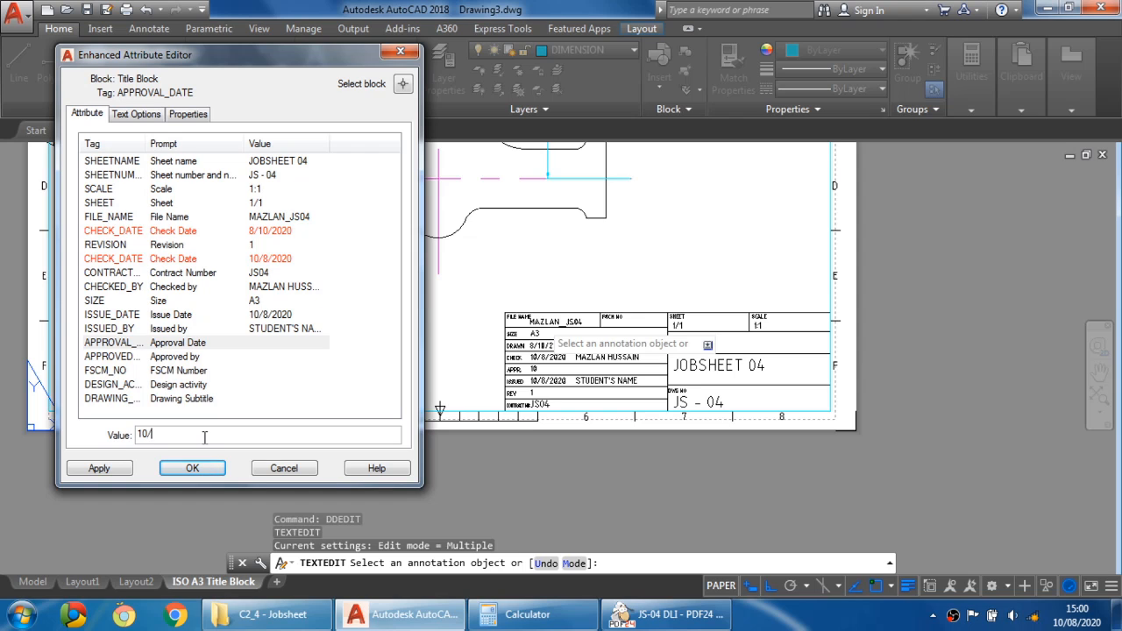
type("8/2020")
left_click(171, 346)
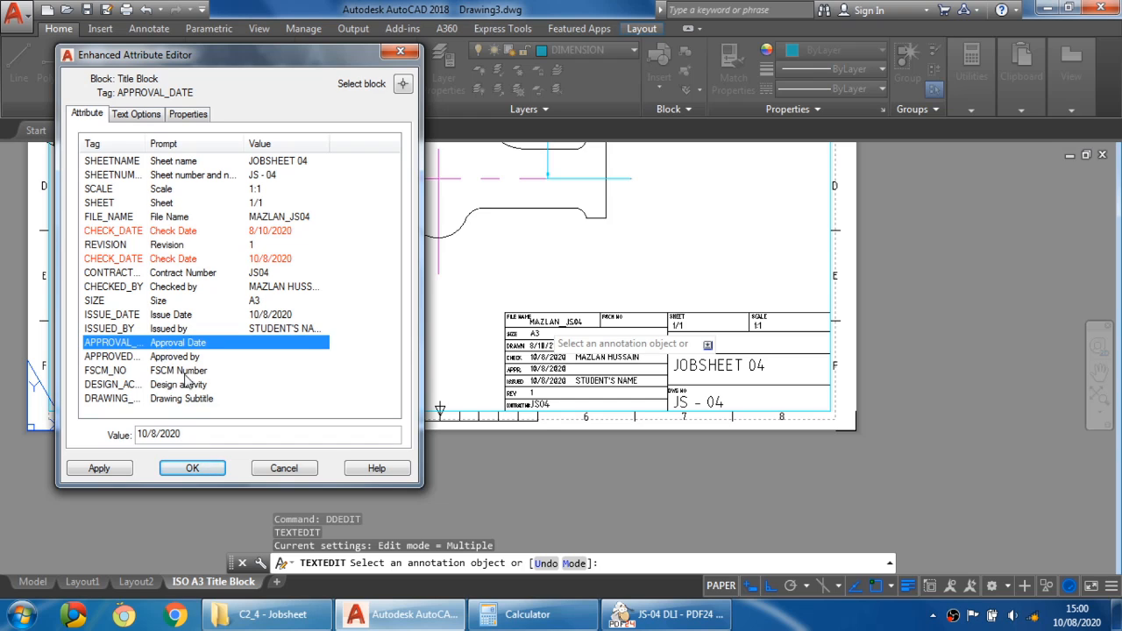
left_click(194, 316)
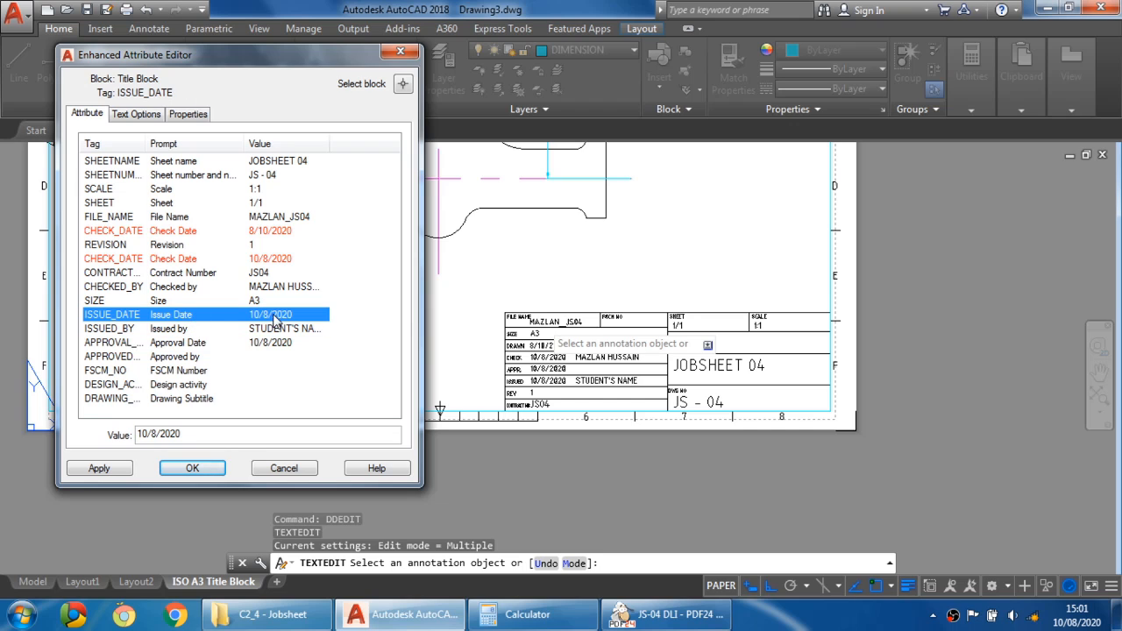
left_click(179, 348)
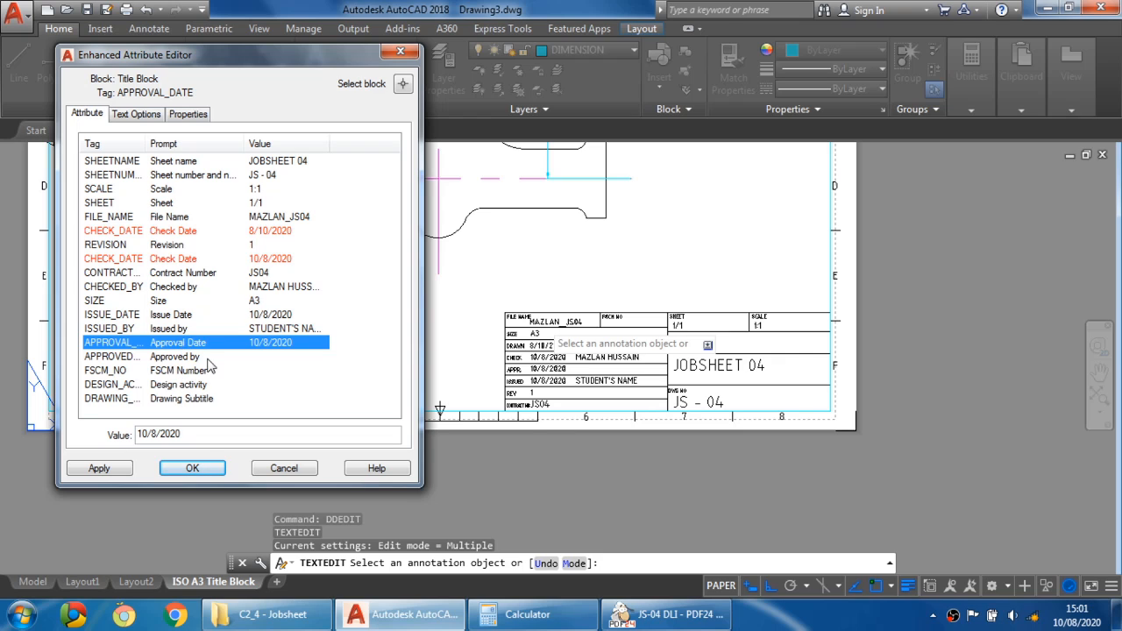
- Enter the approver's full name in the Approved by attribute
left_click(180, 357)
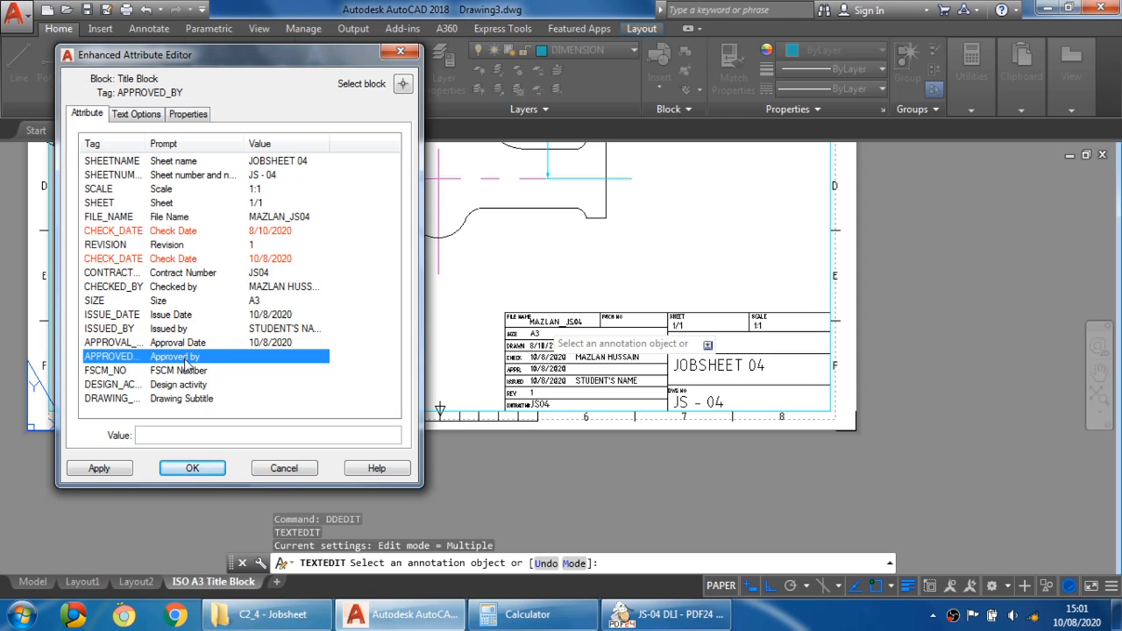
left_click(181, 435)
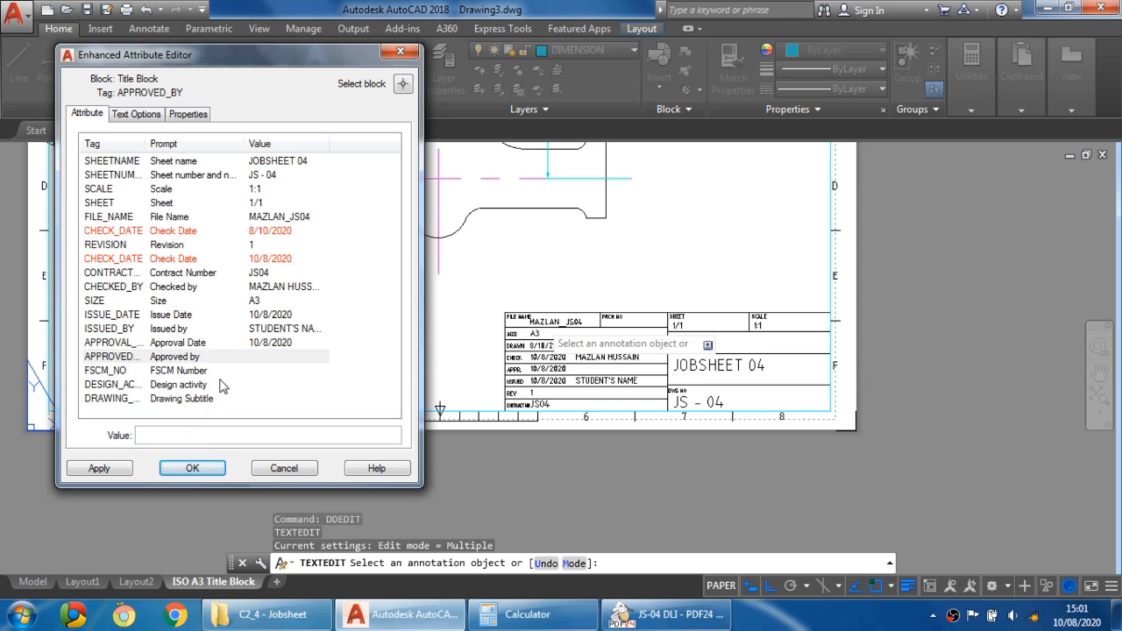
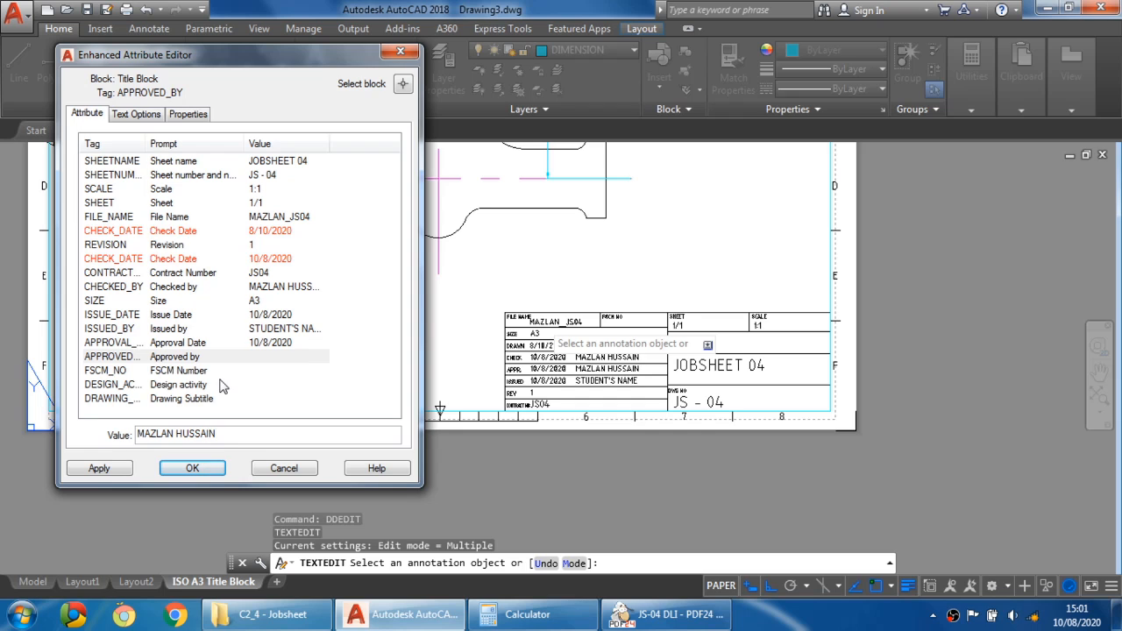
- Set the Design activity attribute to COMPUTER AIDED DRAFTING
left_click(156, 372)
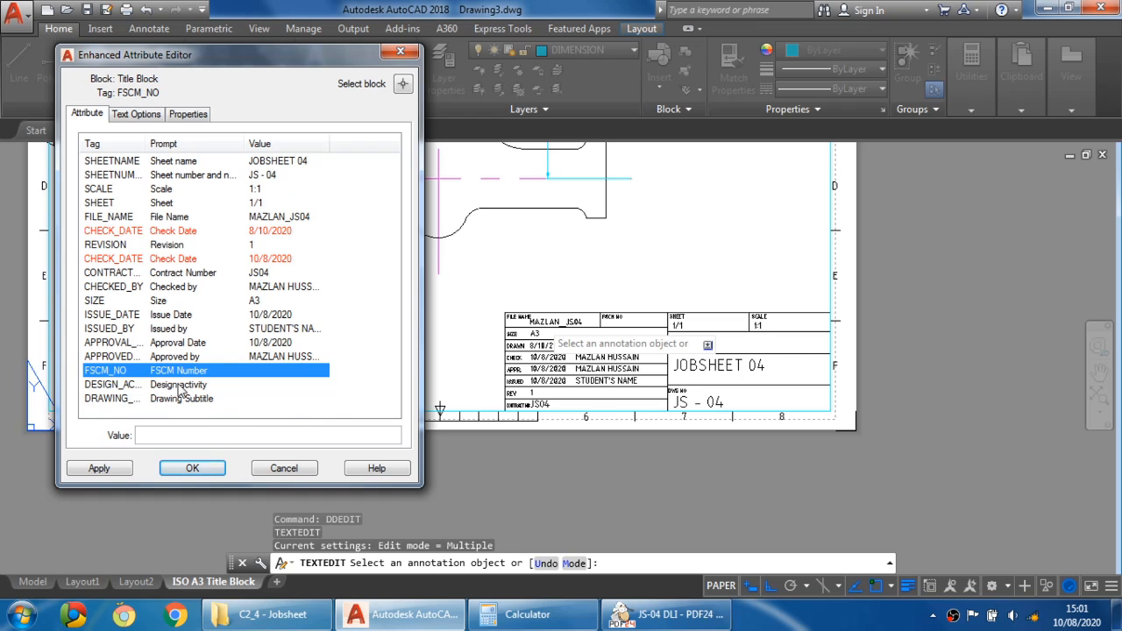
left_click(187, 386)
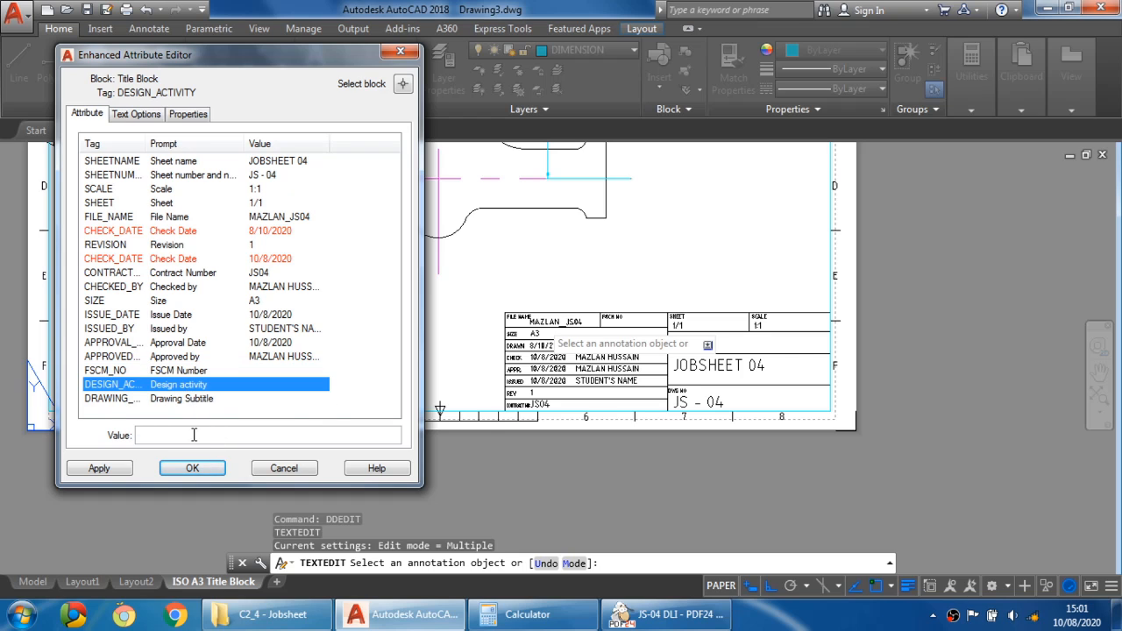
left_click(194, 435)
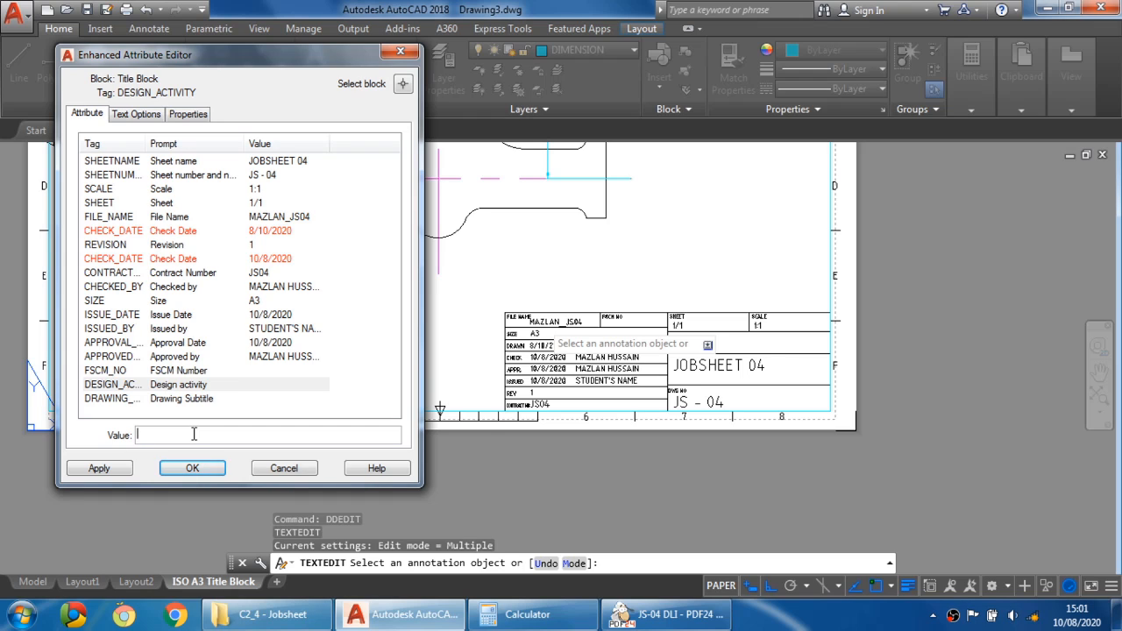
type("ENGINEERING")
key("BackSpace")
key("BackSpace")
key("BackSpace")
key("BackSpace")
key("BackSpace")
key("BackSpace")
key("BackSpace")
key("BackSpace")
key("BackSpace")
type("COMPUTER AIDED D")
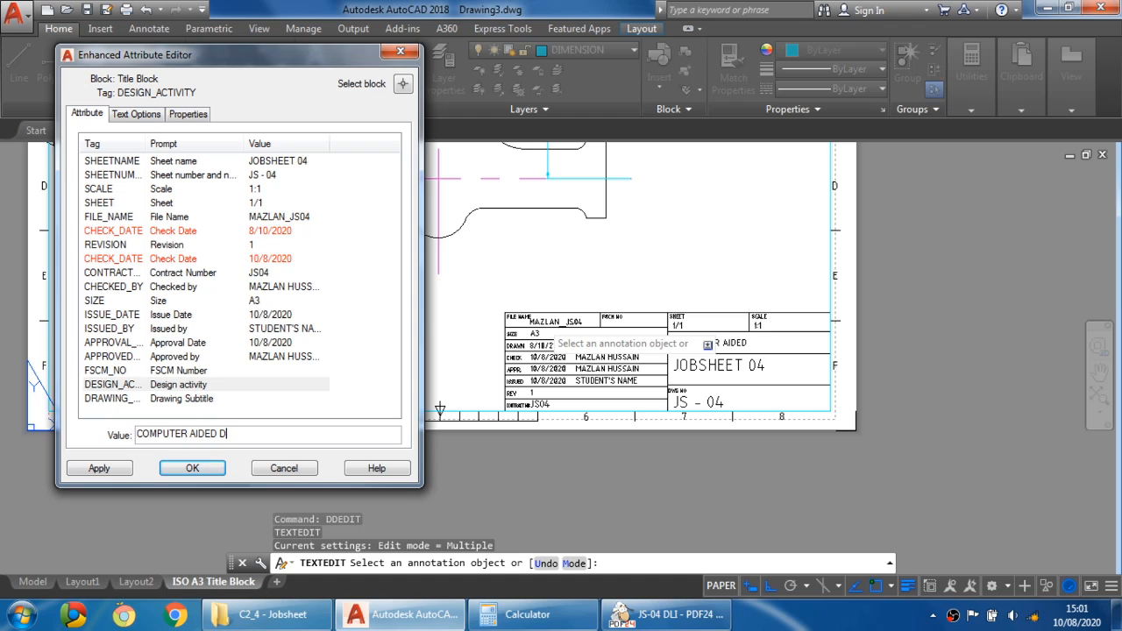
type("RAFTING")
- Set the Drawing Subtitle attribute to DLI 2B and close the attribute editor
left_click(140, 400)
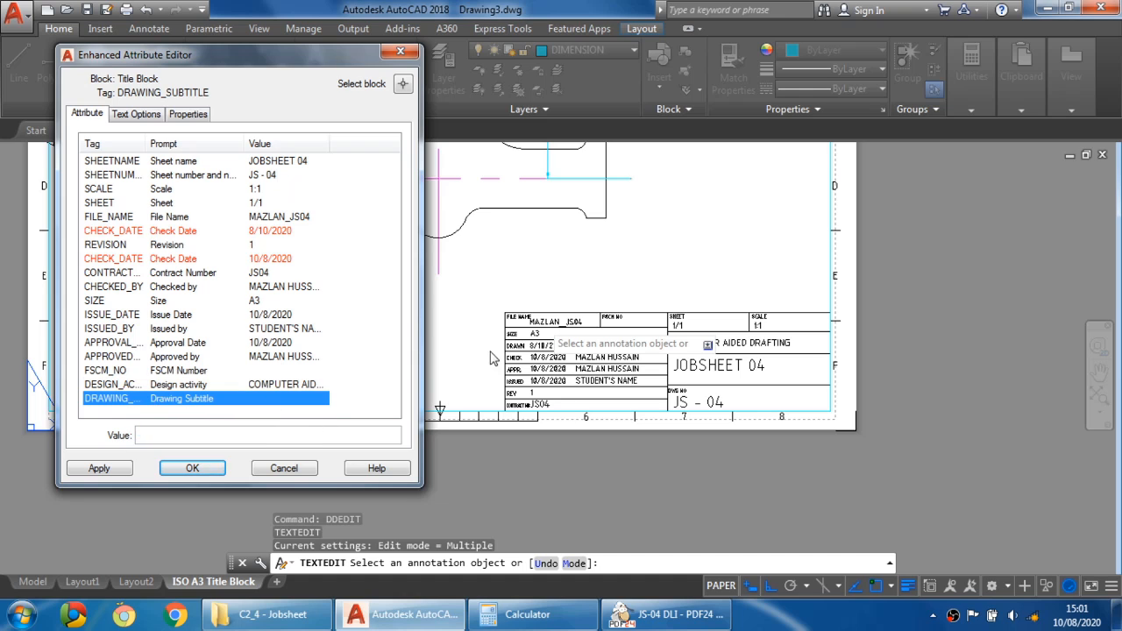
left_click(214, 436)
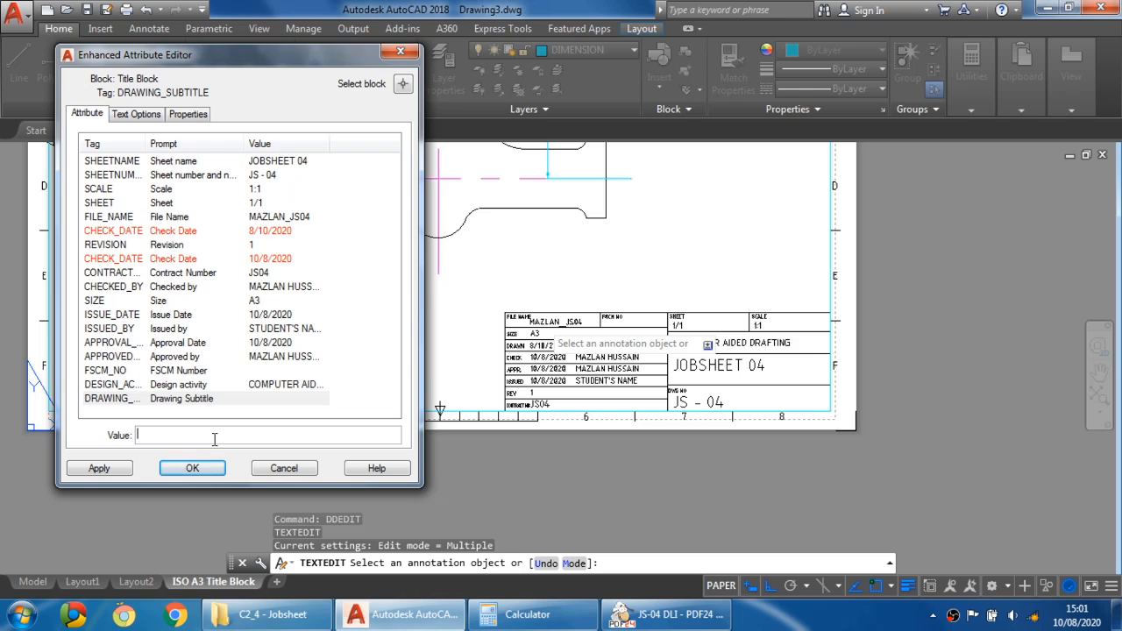
type("DLI 2B")
left_click(261, 387)
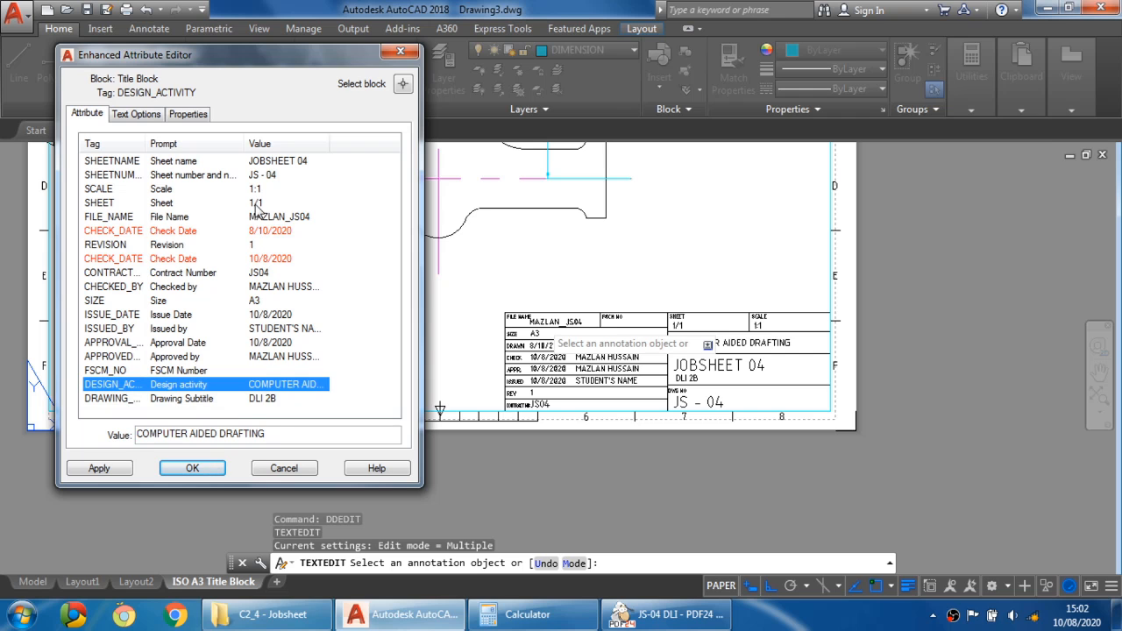
left_click(192, 468)
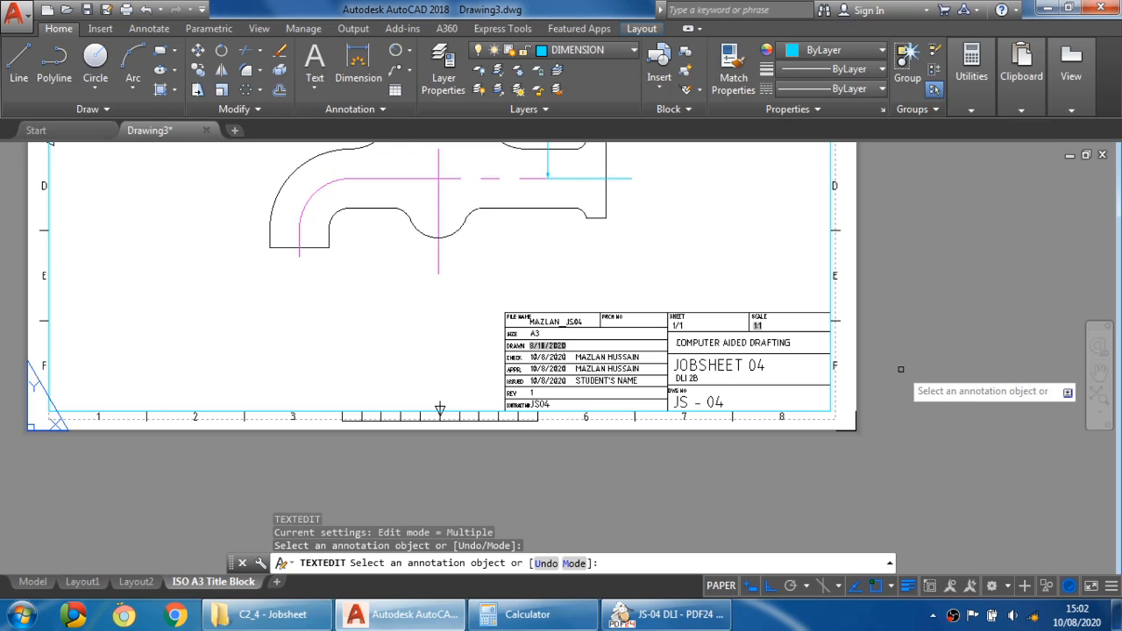
key("Escape")
- Save the drawing with the completed title block
scroll(877, 381, "down", 4)
scroll(771, 326, "up", 2)
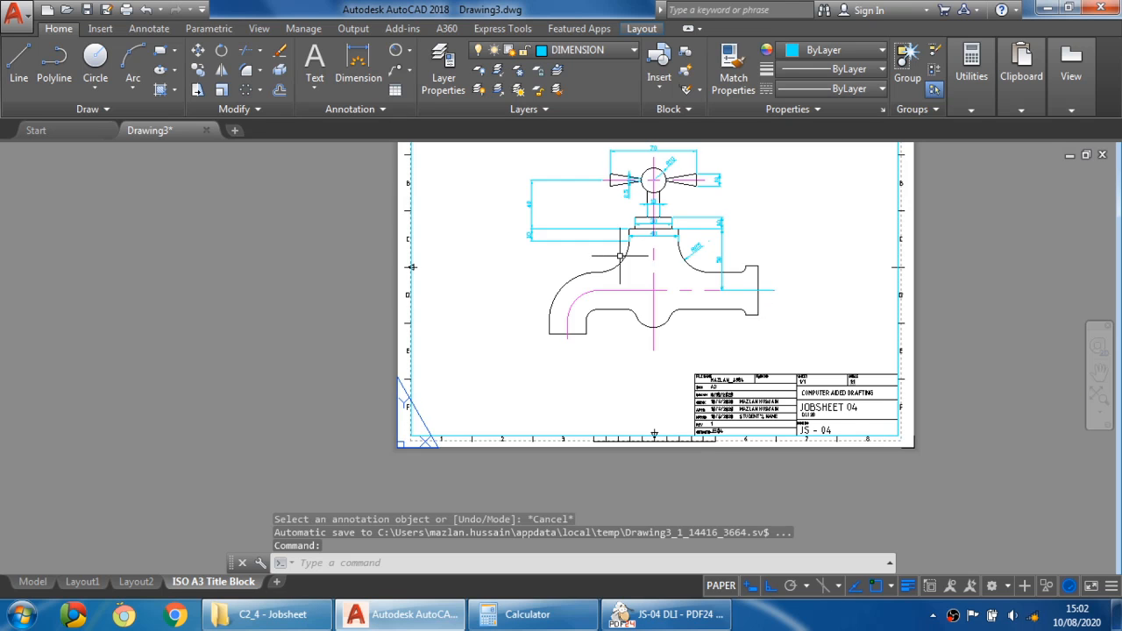
middle_click_drag(620, 256, 510, 331)
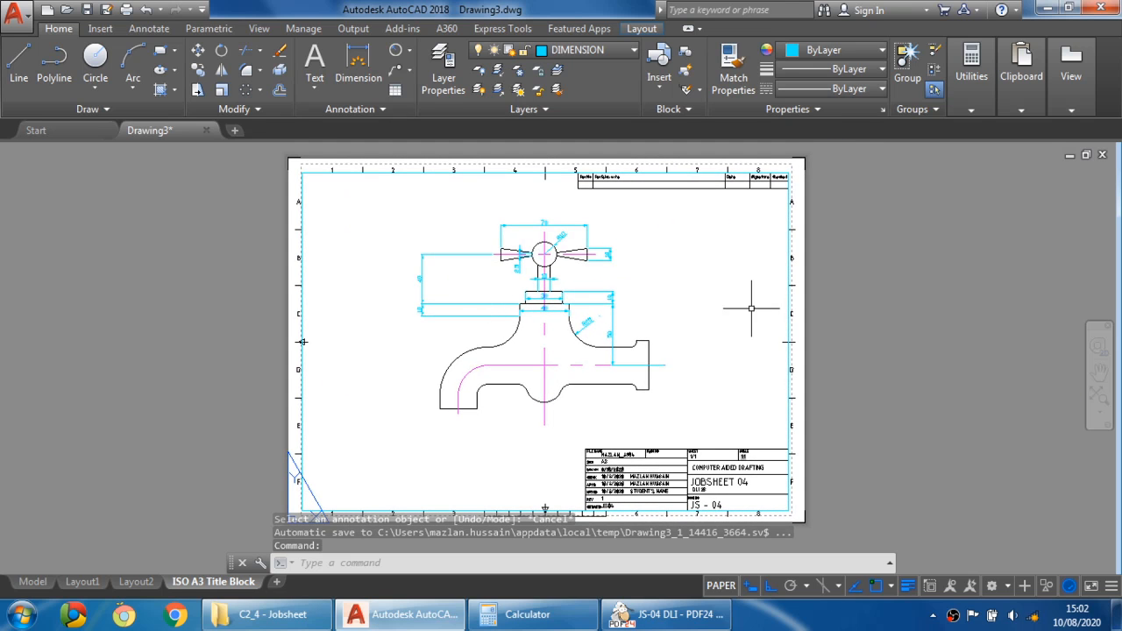
left_click(590, 496)
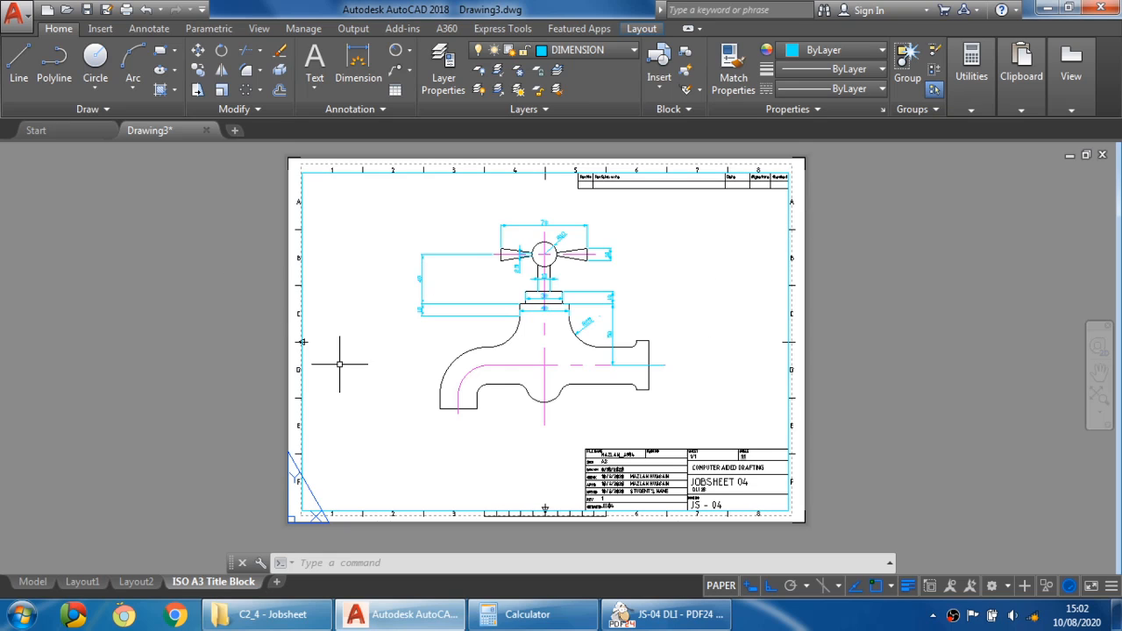
left_click(86, 15)
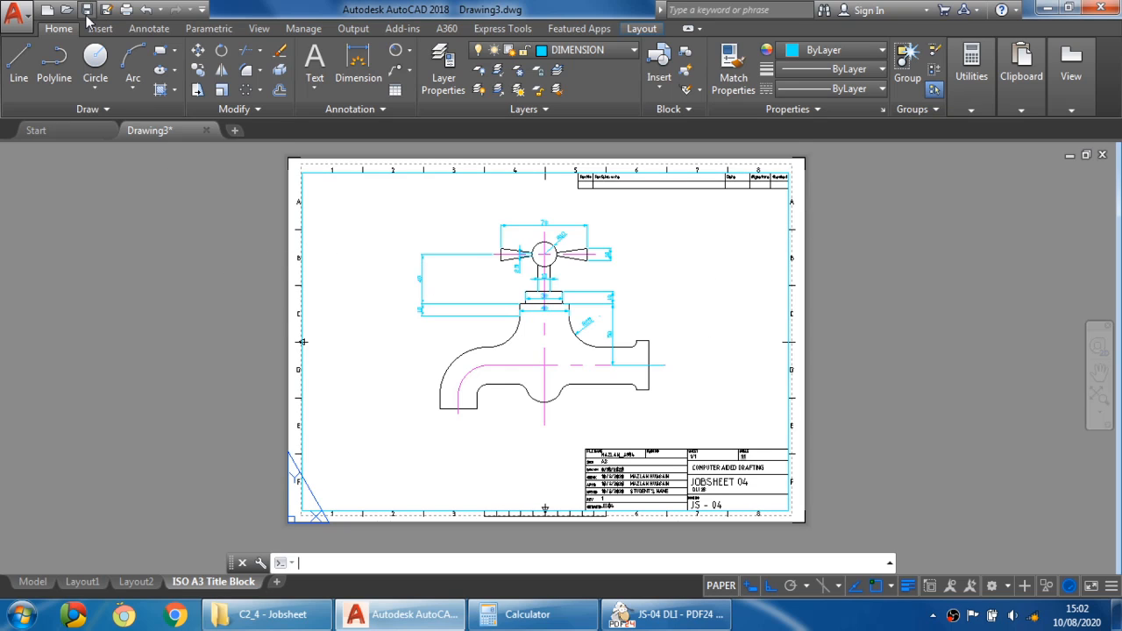